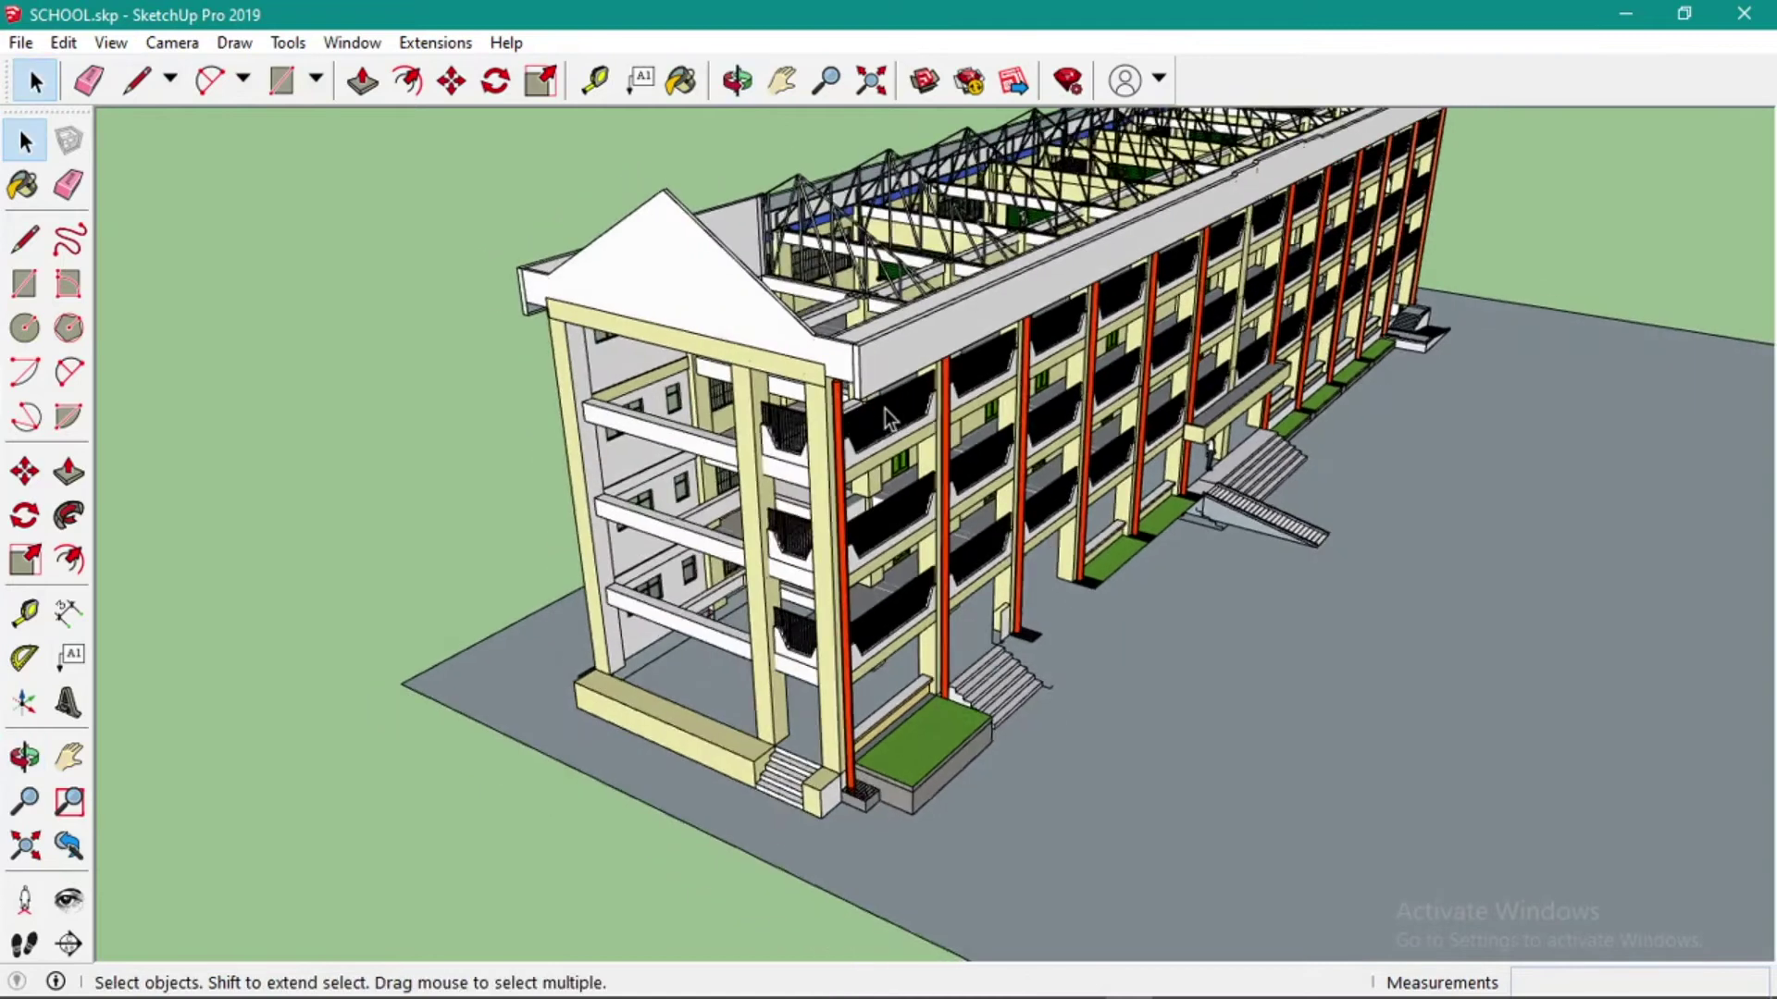
Examine the school building model's exterior, column and beam framing, and roof trusses.
middle_drag(885, 409, 866, 190)
scroll(866, 189, up, 5)
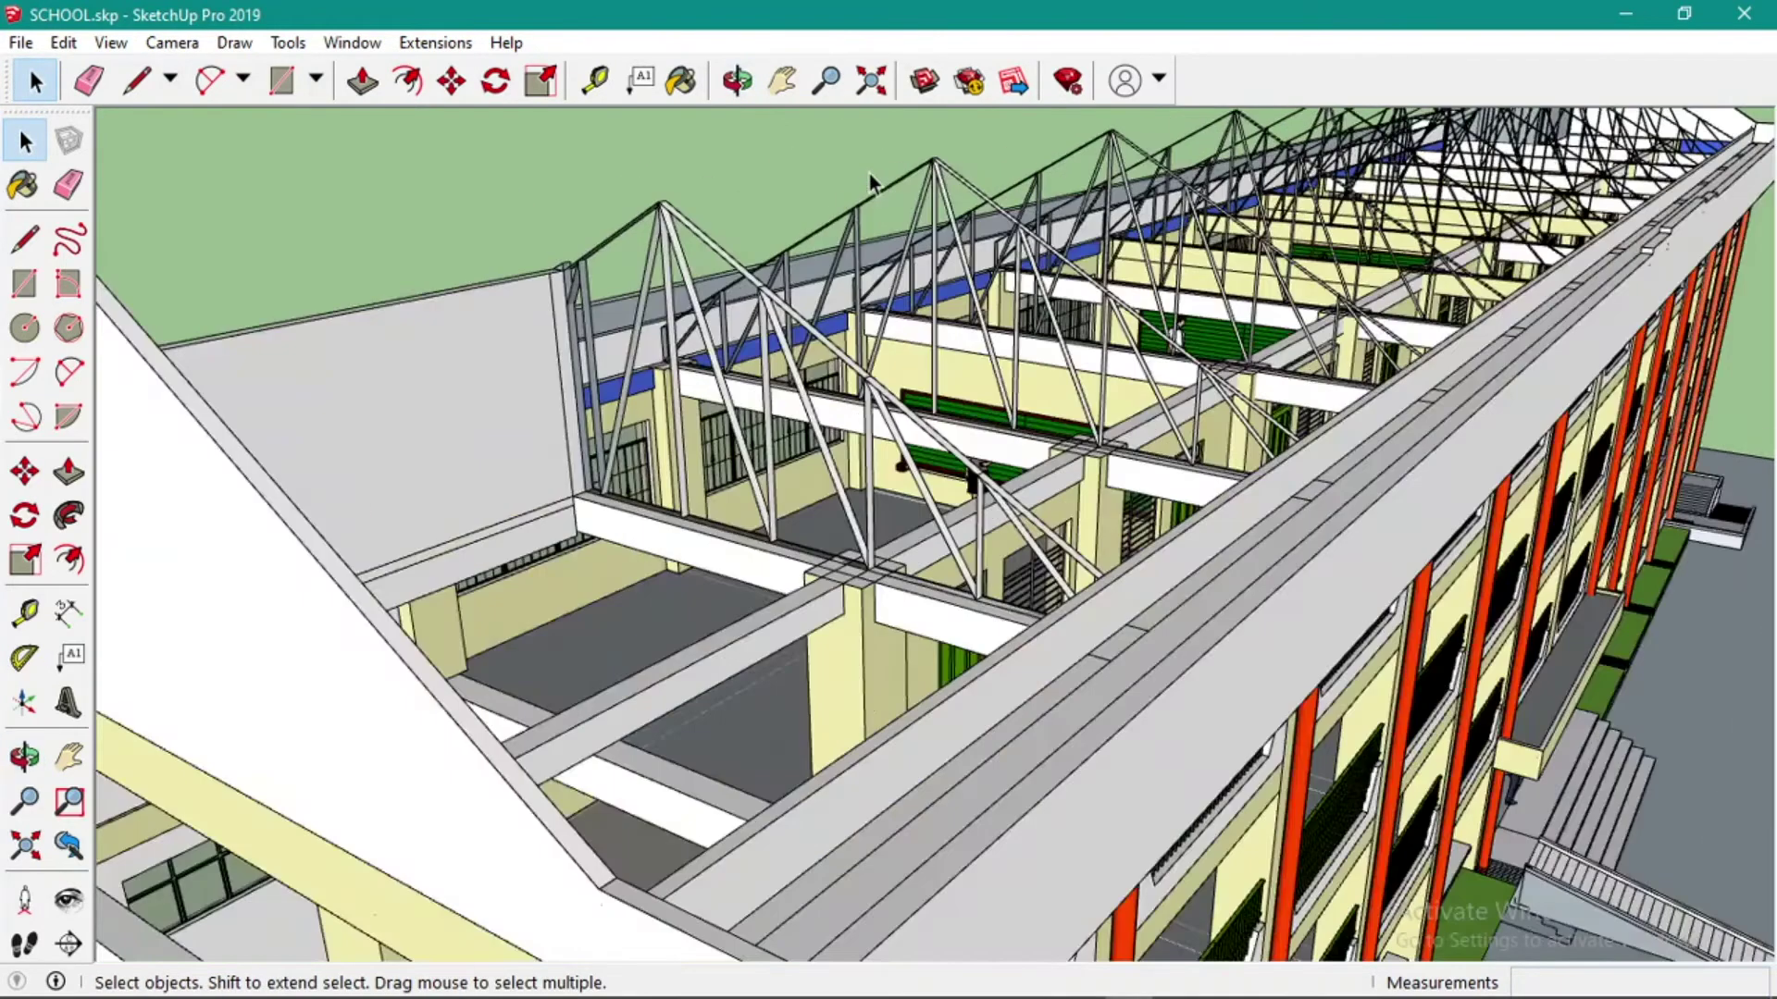
scroll(866, 190, down, 5)
scroll(752, 380, up, 1)
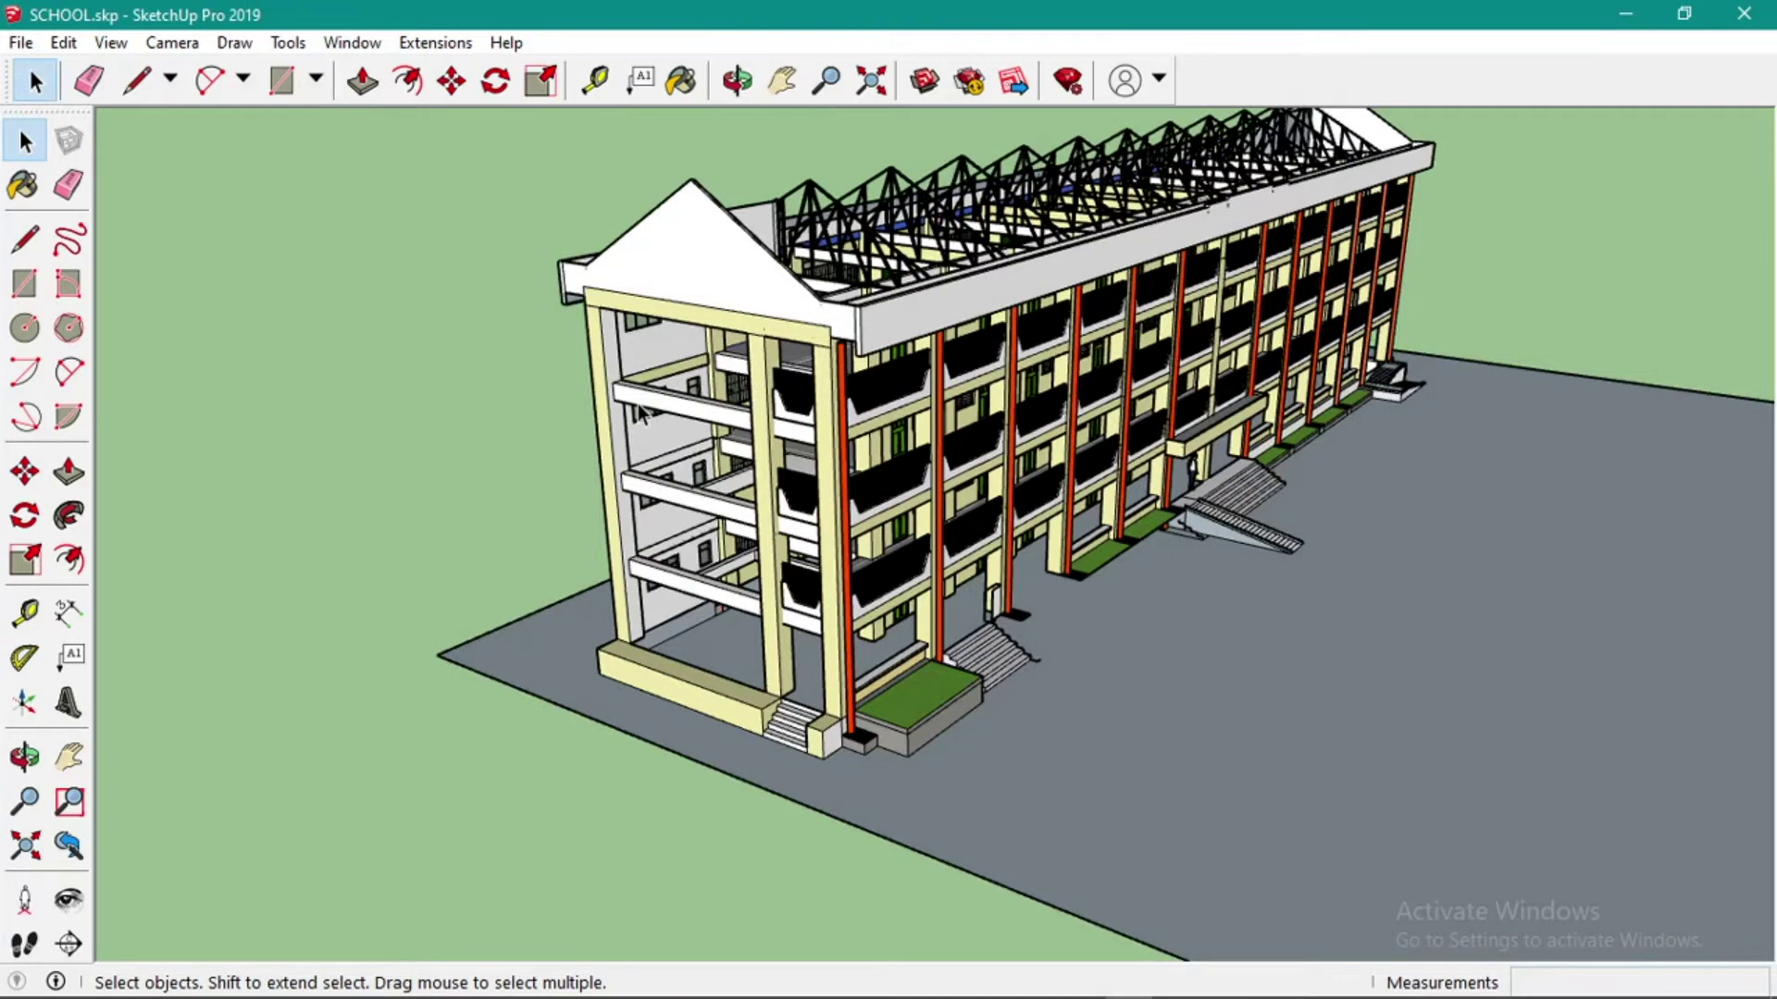
scroll(638, 412, up, 1)
scroll(787, 329, up, 1)
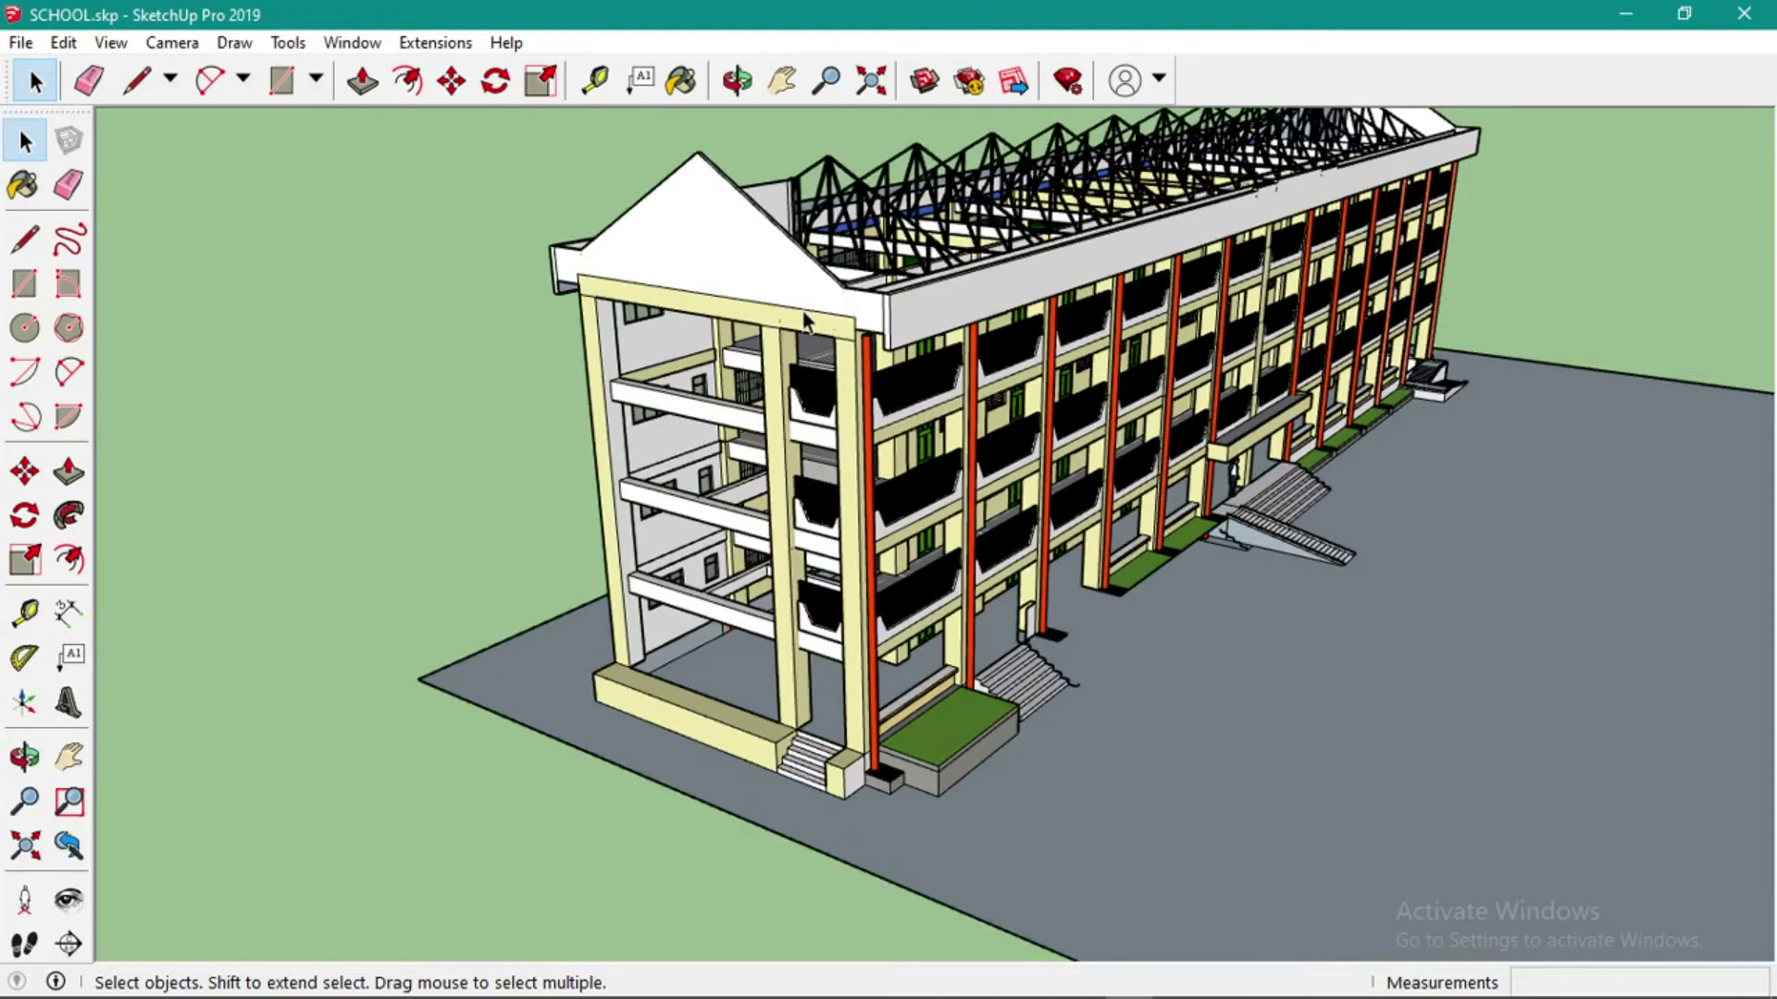
Switch to RCDC and start a project titled 4 STOREY SCHOOL BLDG., filling in client, engineer and design code ACI 318M - 2014.
mouse_move(999, 981)
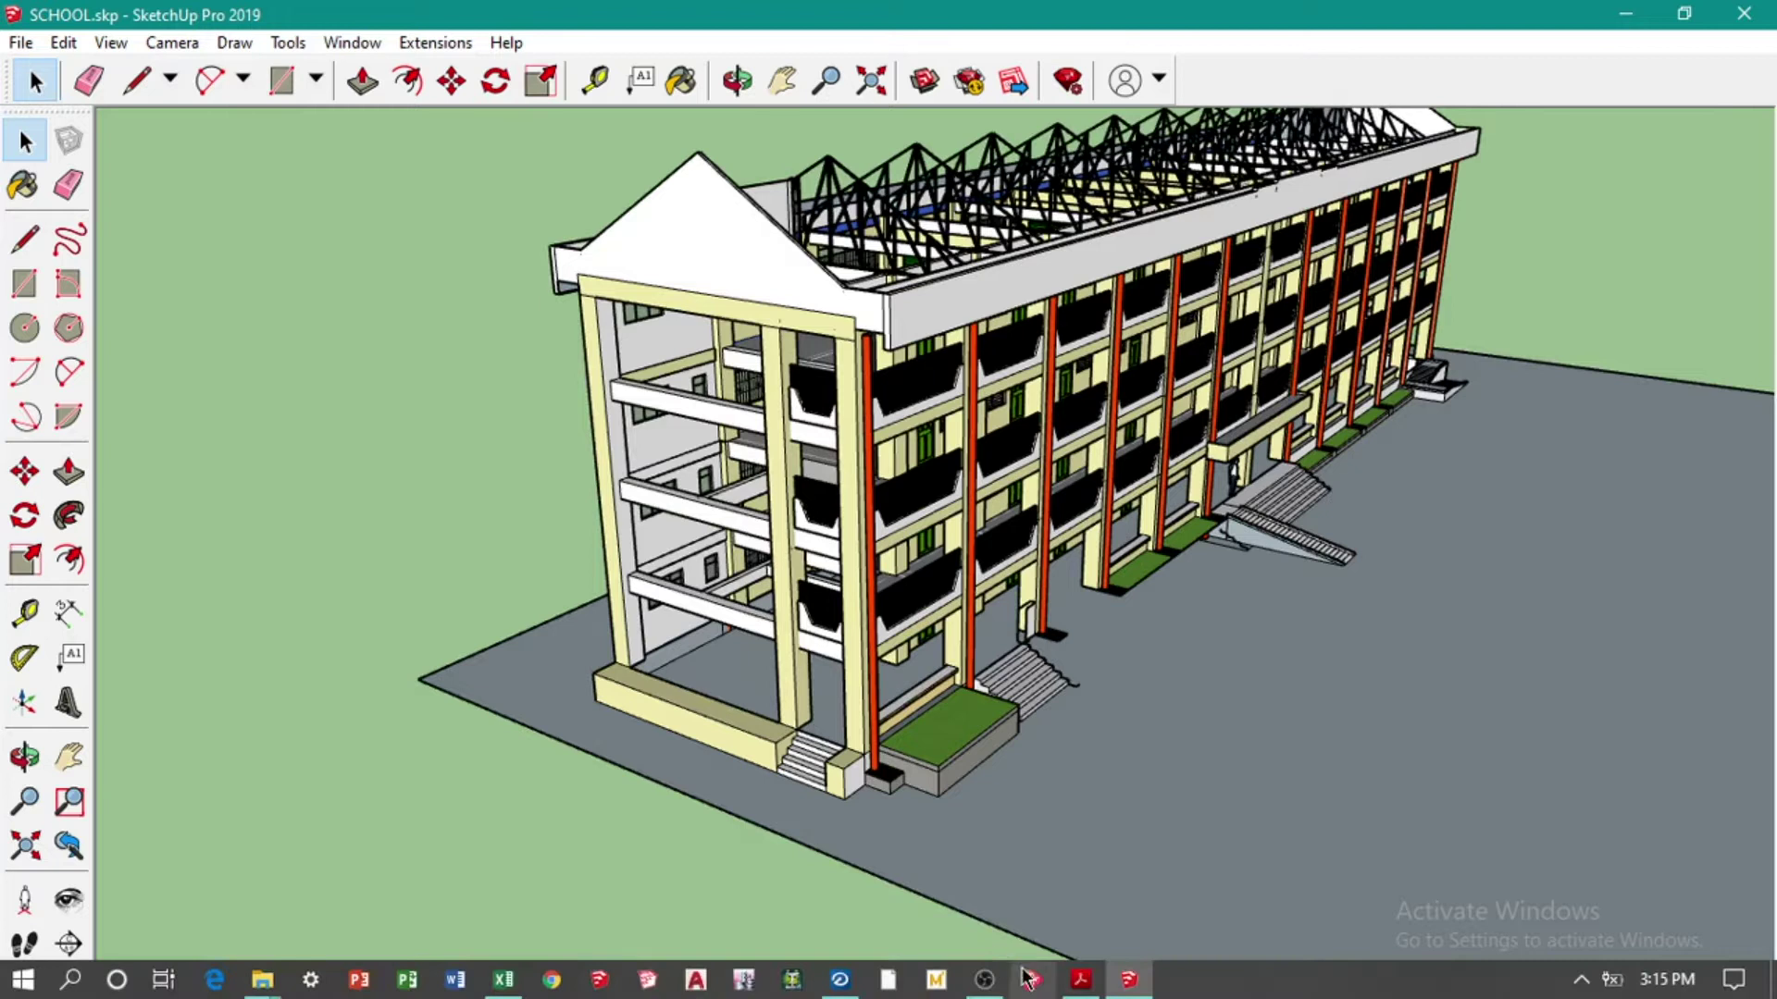
click(860, 979)
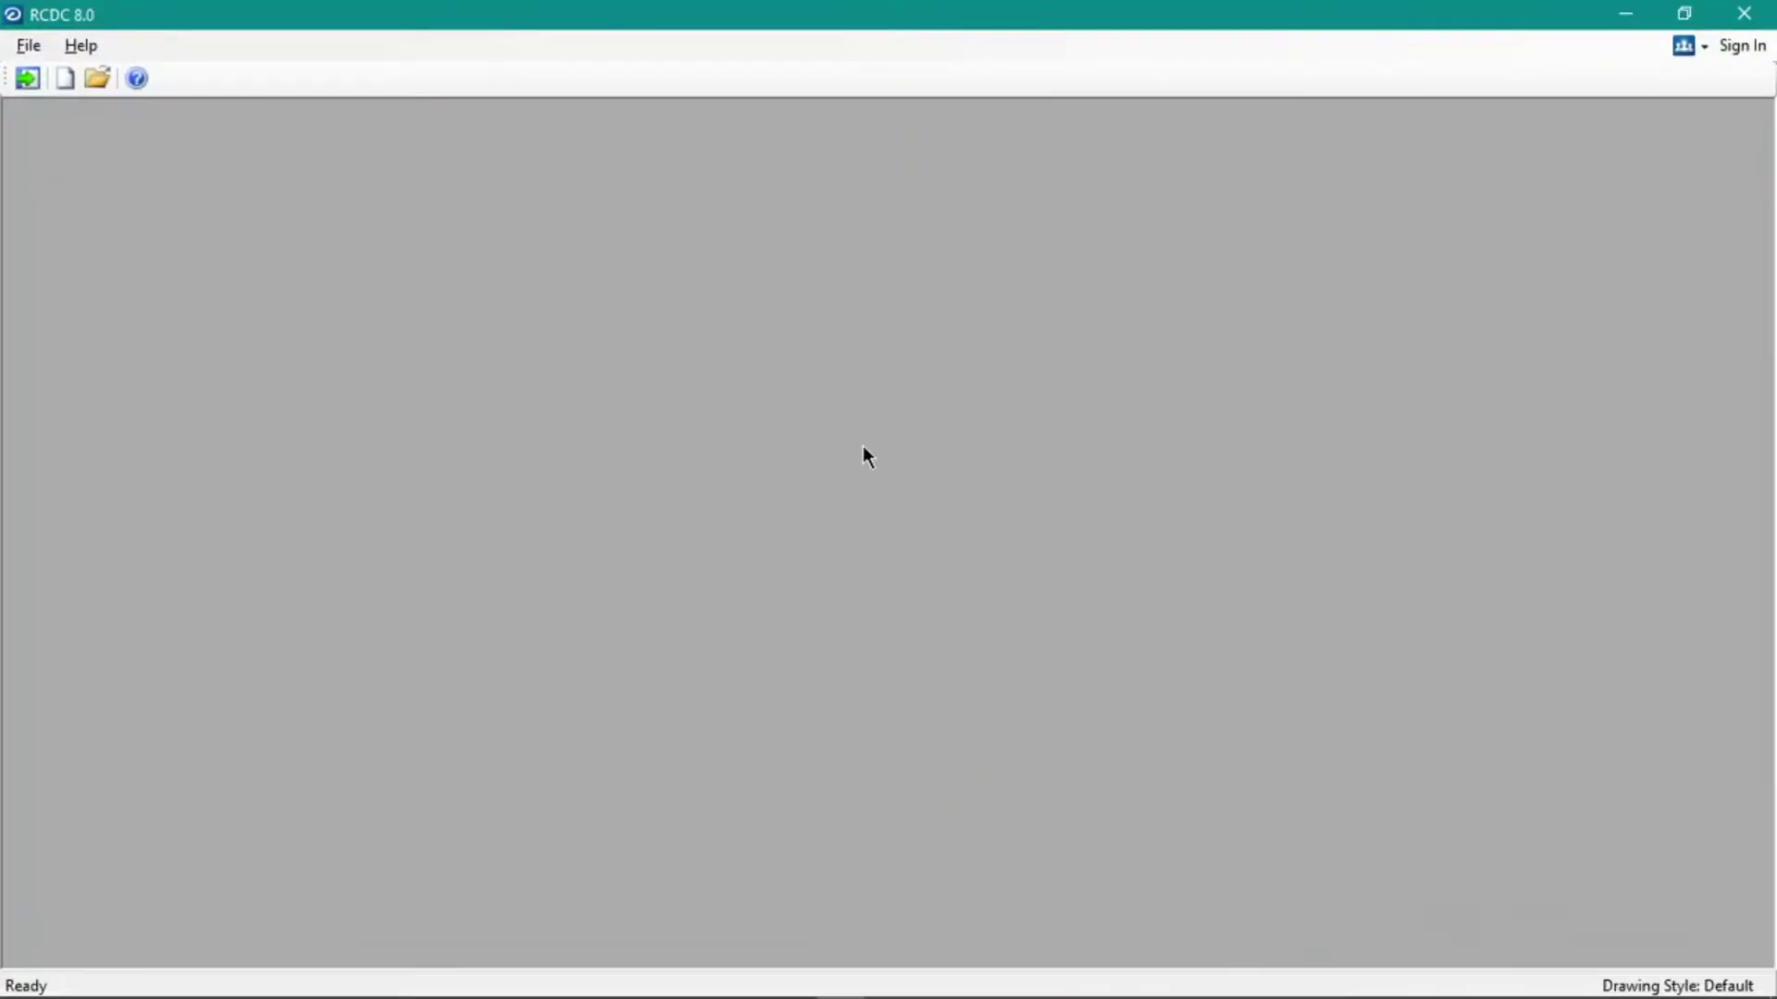
click(66, 79)
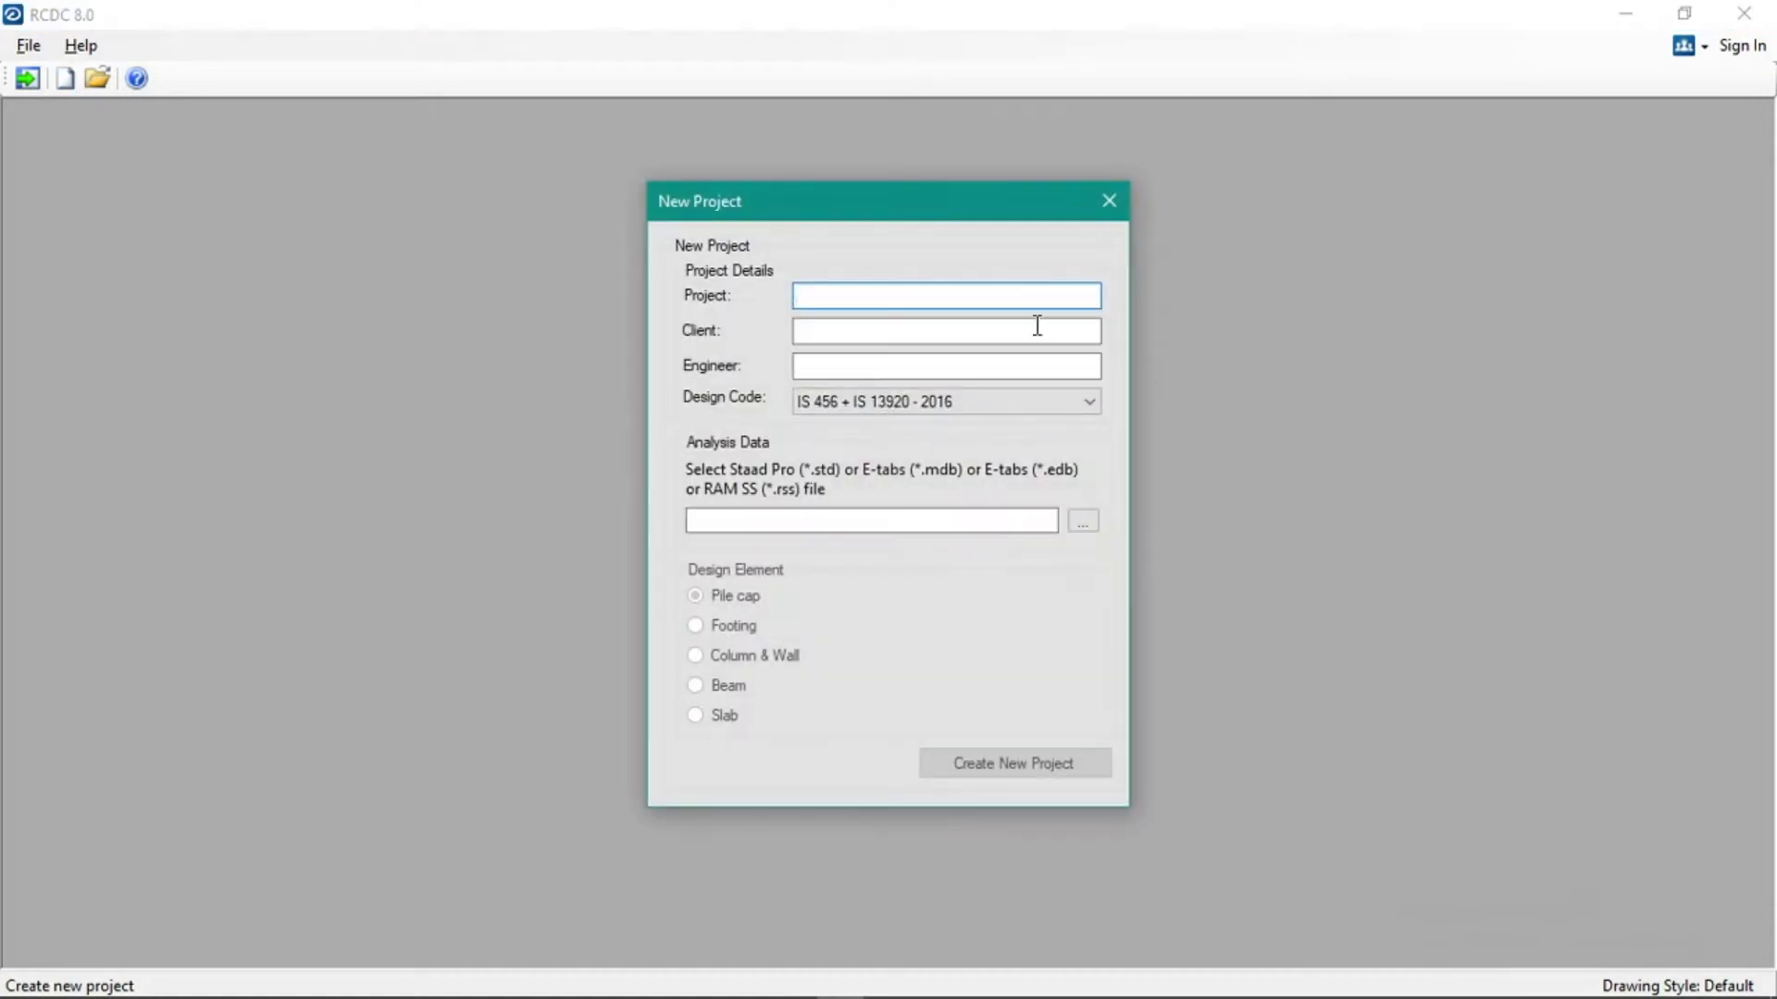
text(4 STOREY SCHOOL BLDGMR)
key(Tab)
text(JJA)
key(Tab)
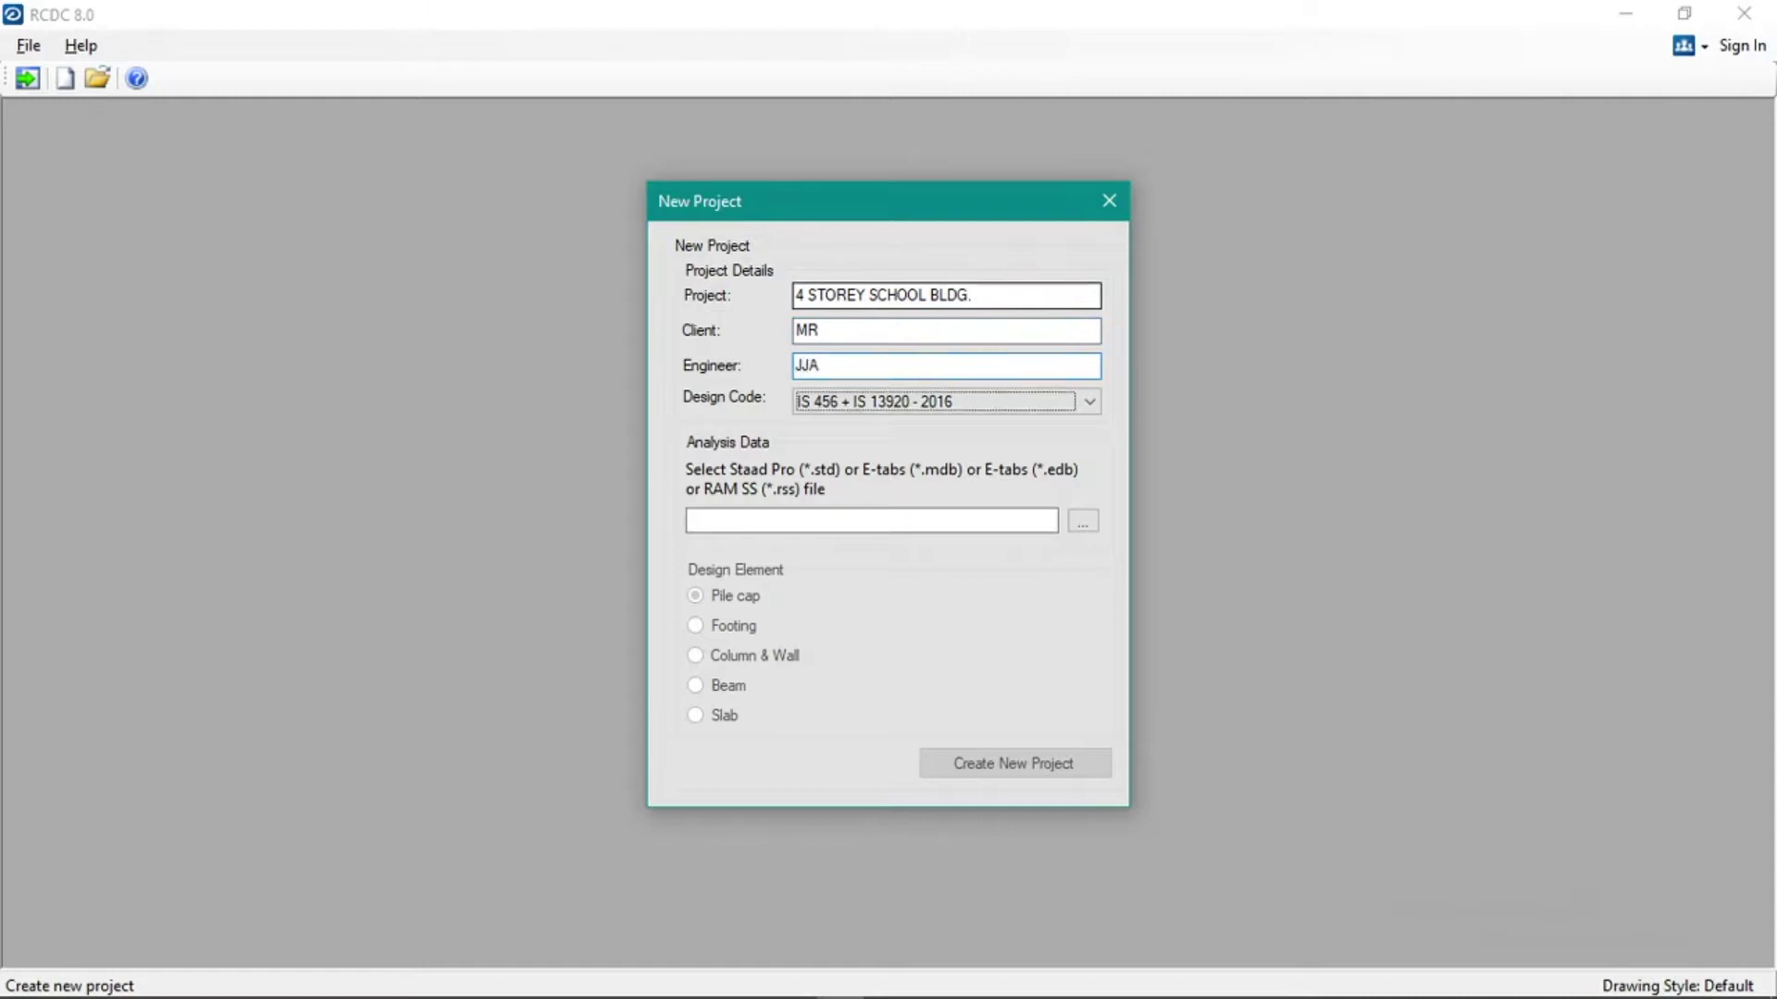
key(Down)
key(Down)
key(Tab)
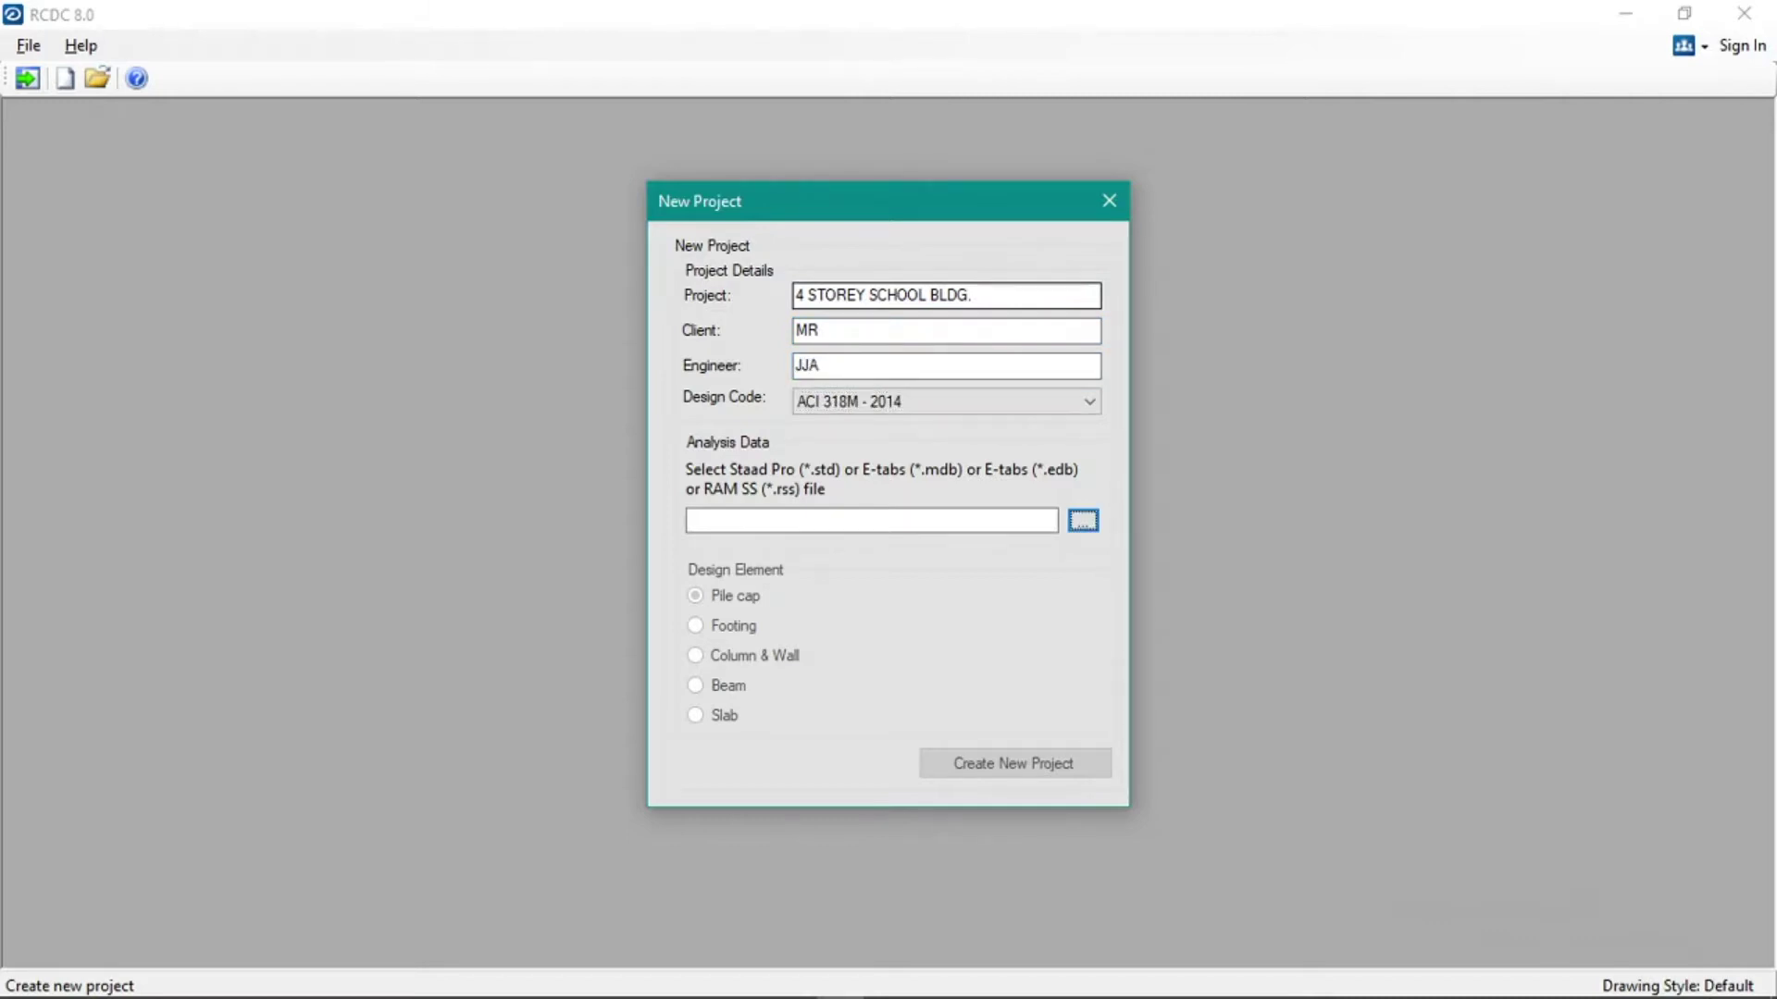
Load 4 STOREY_SCHOOLBLDG.std as the analysis data and create the project with Column & Wall as the design element.
key(Return)
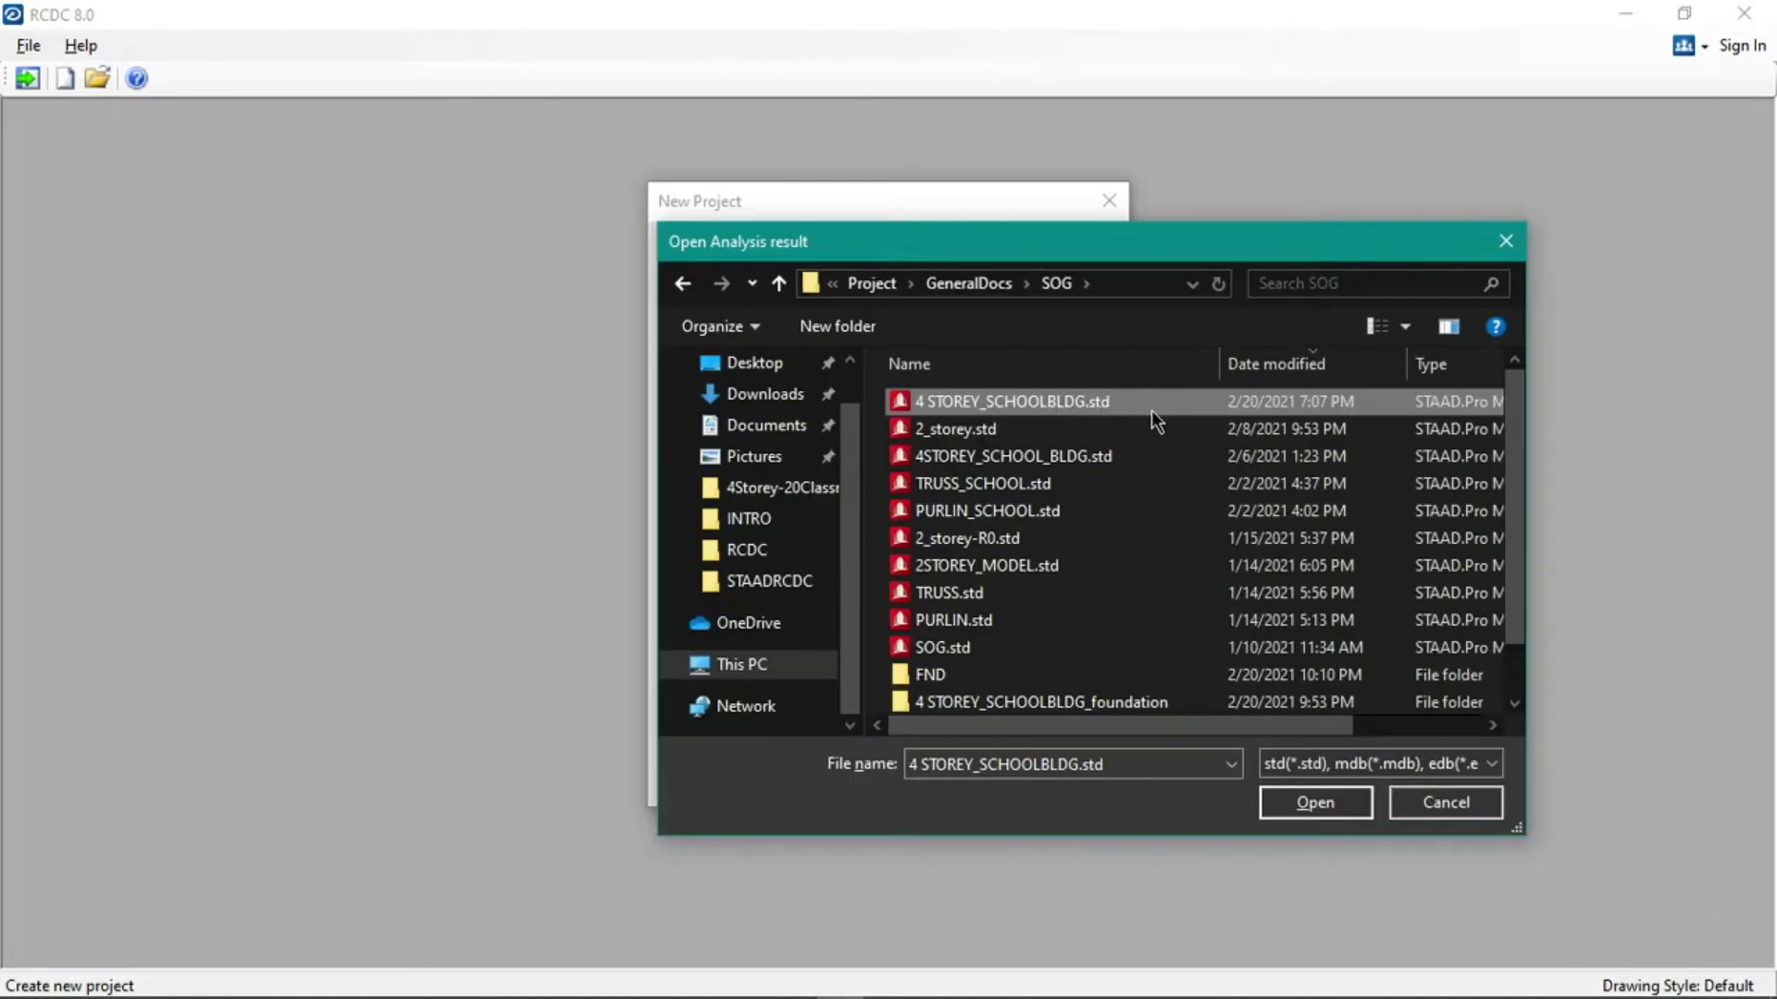
double_click(1021, 403)
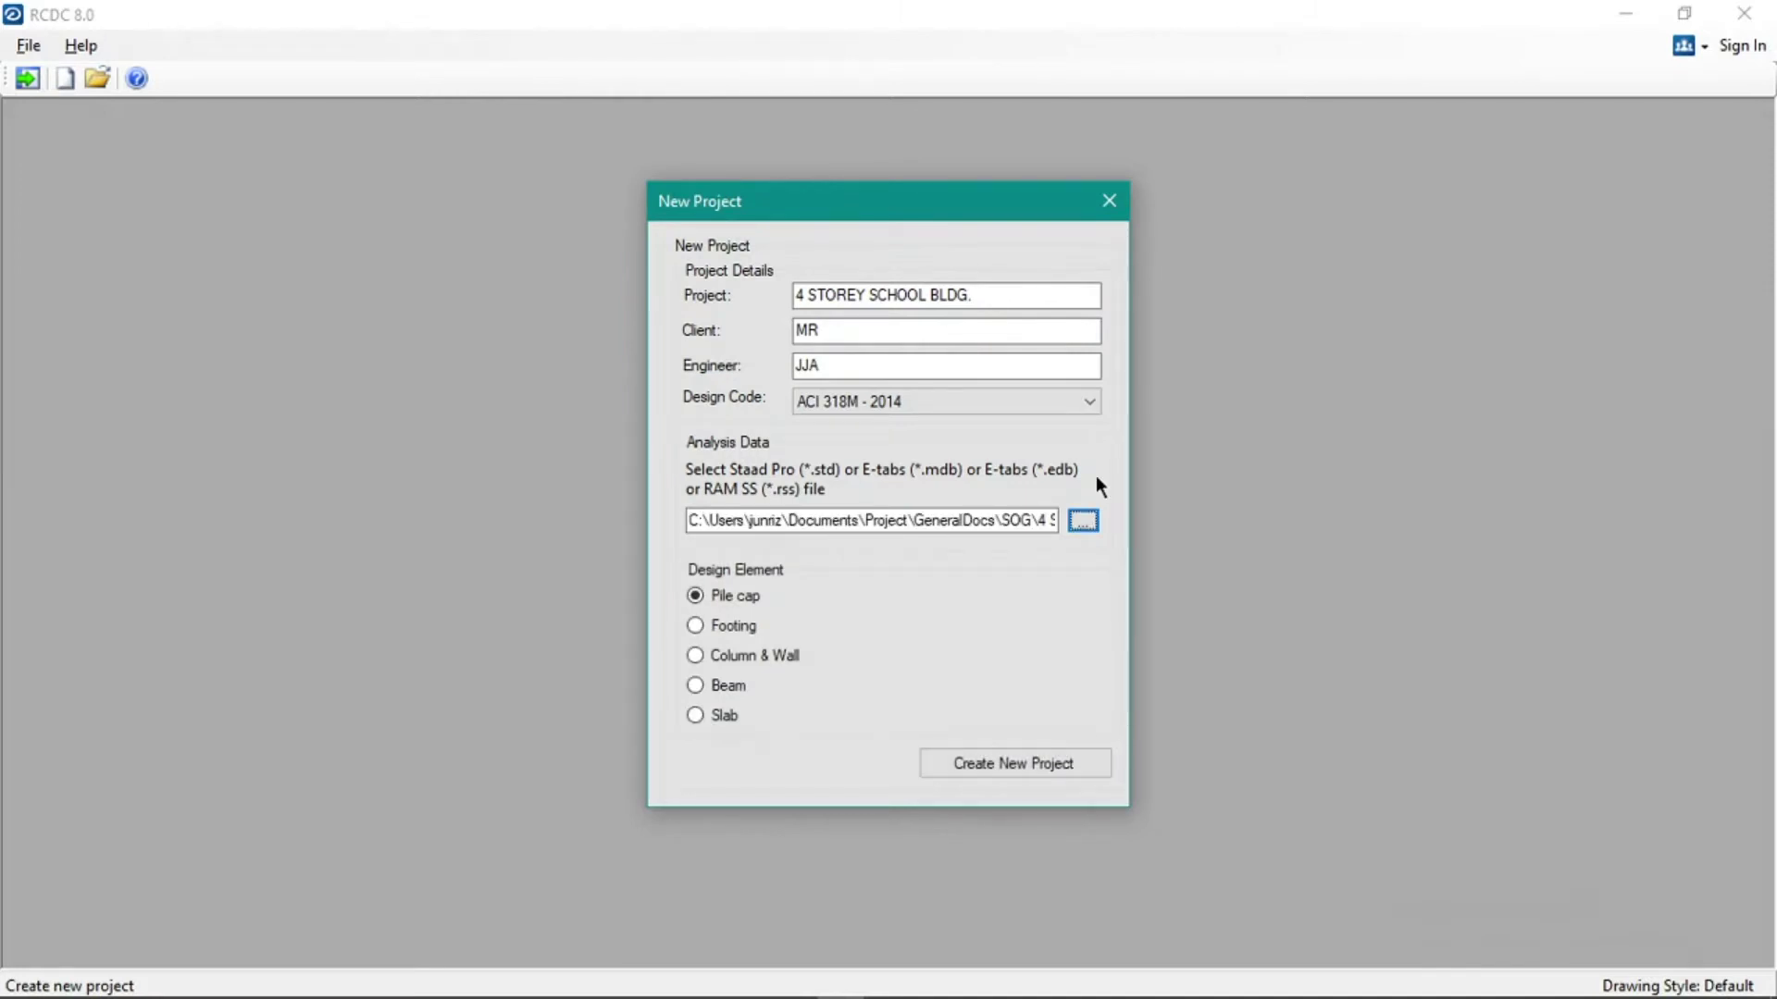
click(741, 657)
click(1018, 764)
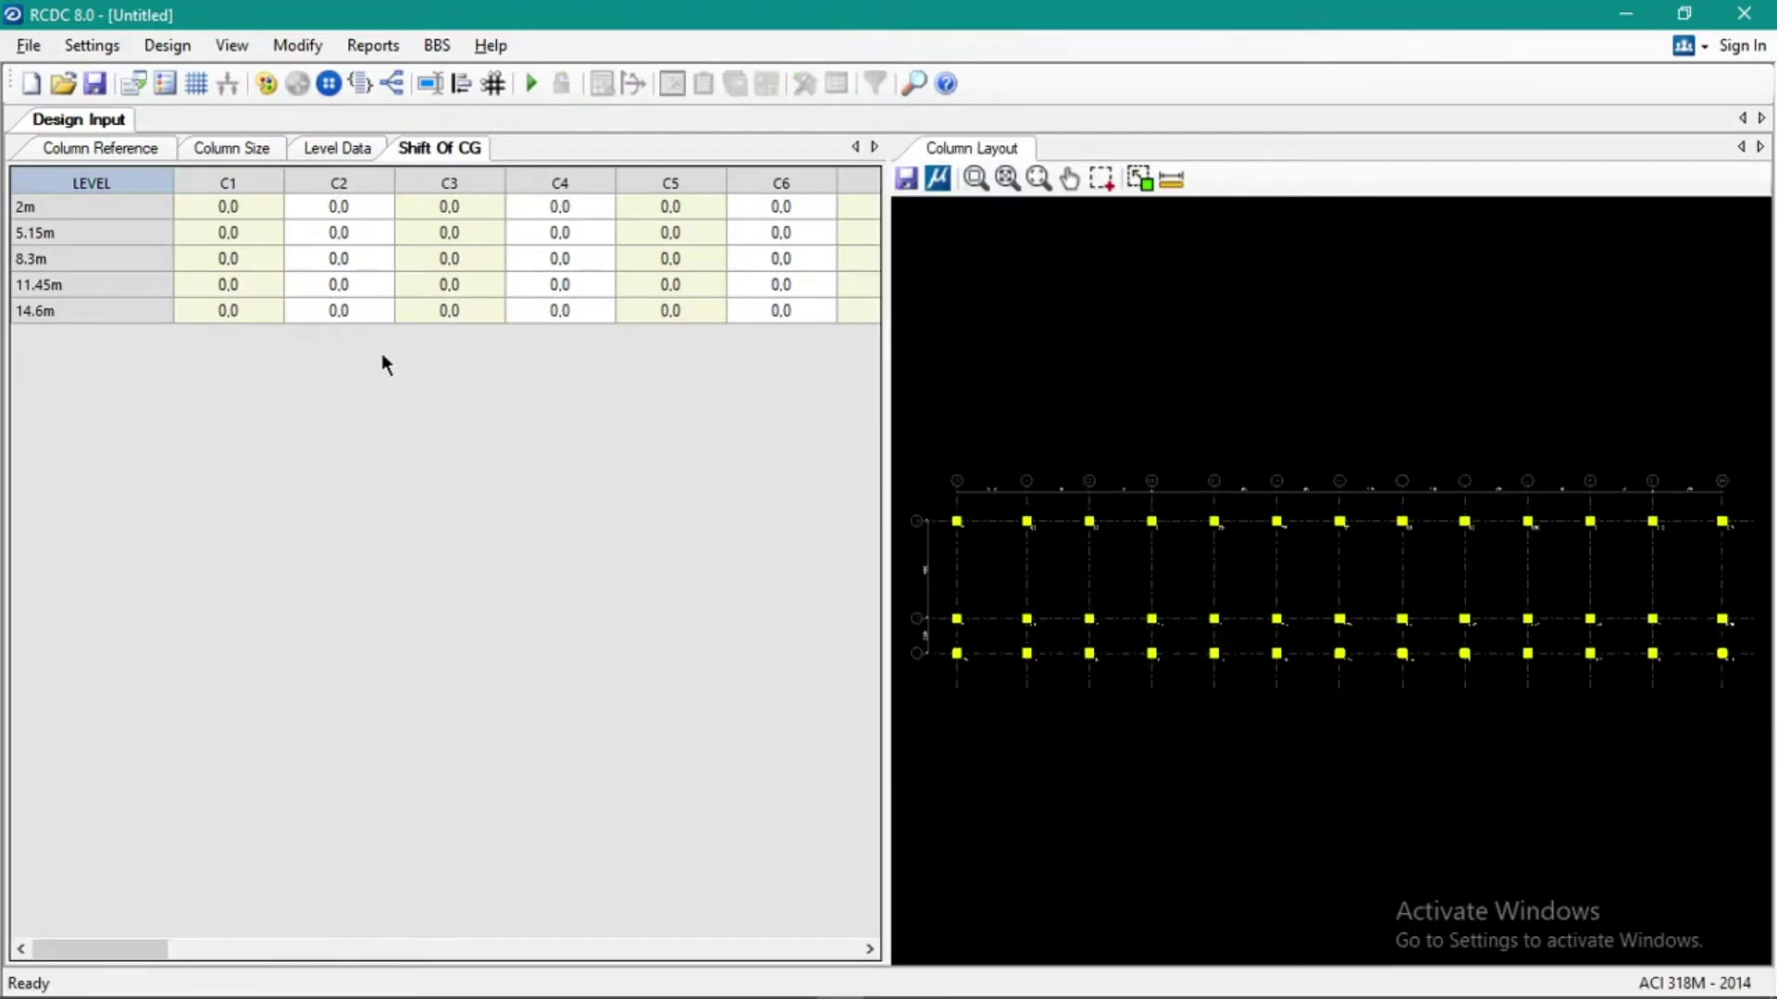
Examine the column layout plan, checking the grid lines, column labels and spacing dimensions.
scroll(1150, 489, down, 2)
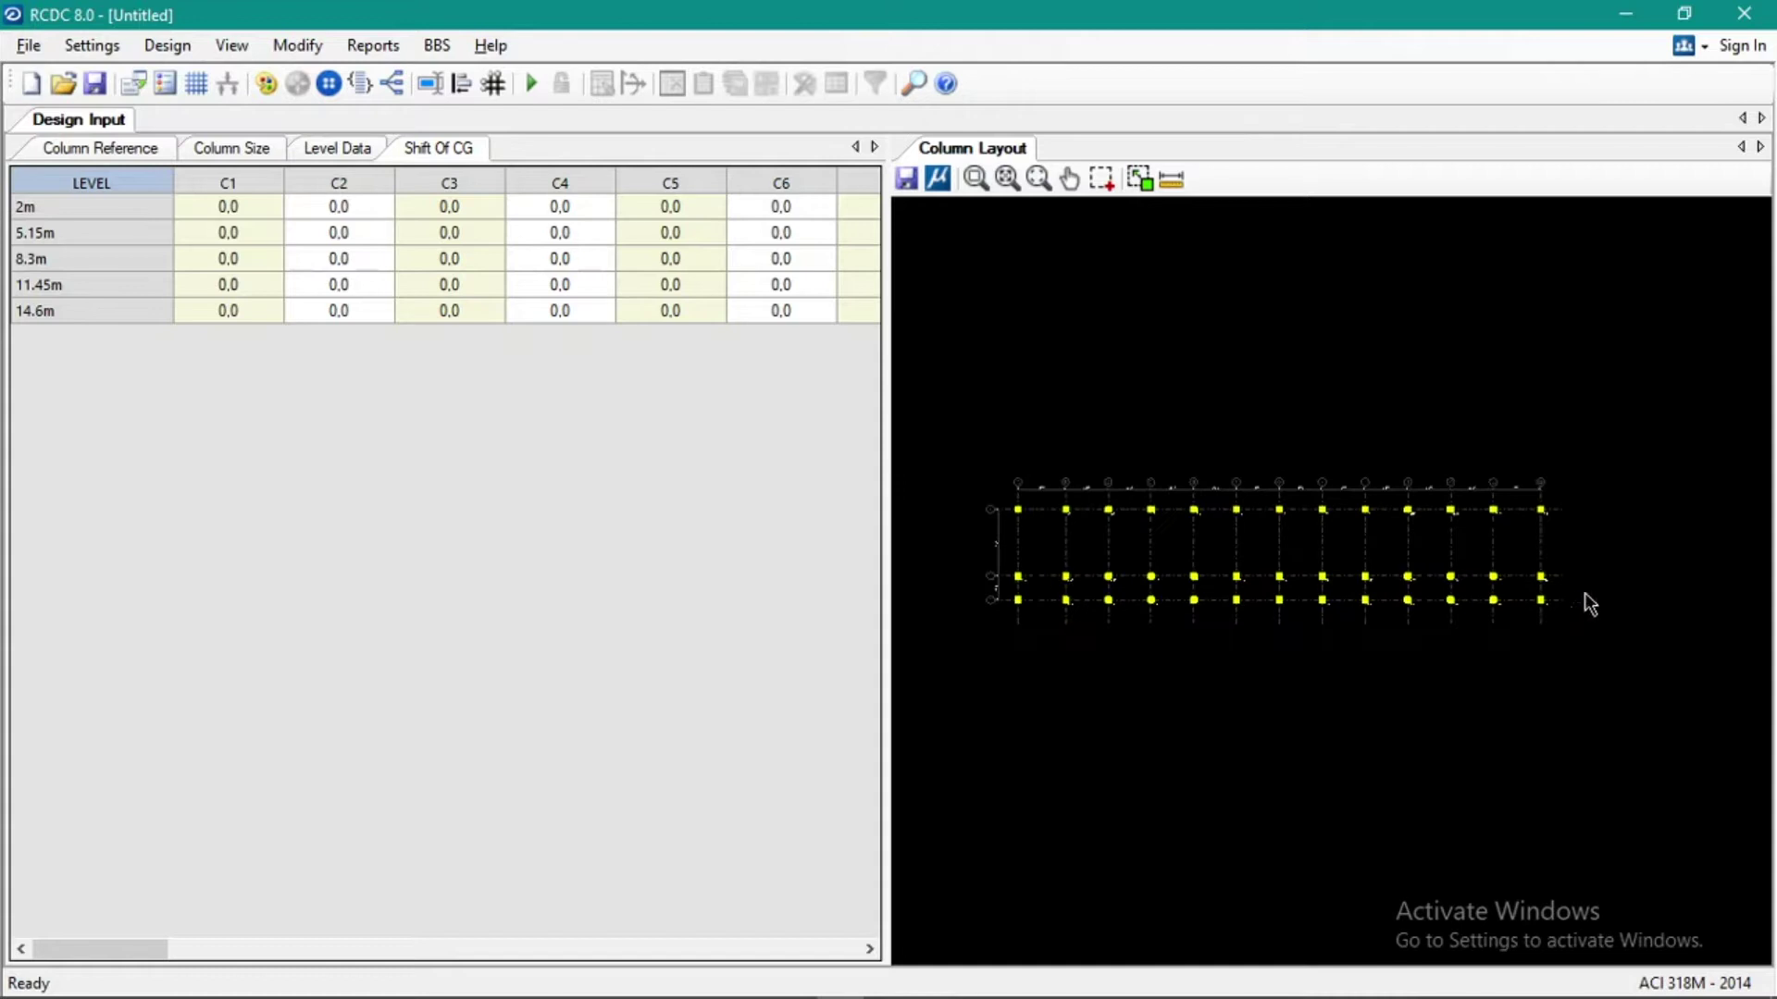
scroll(1587, 603, up, 1)
scroll(1274, 579, down, 1)
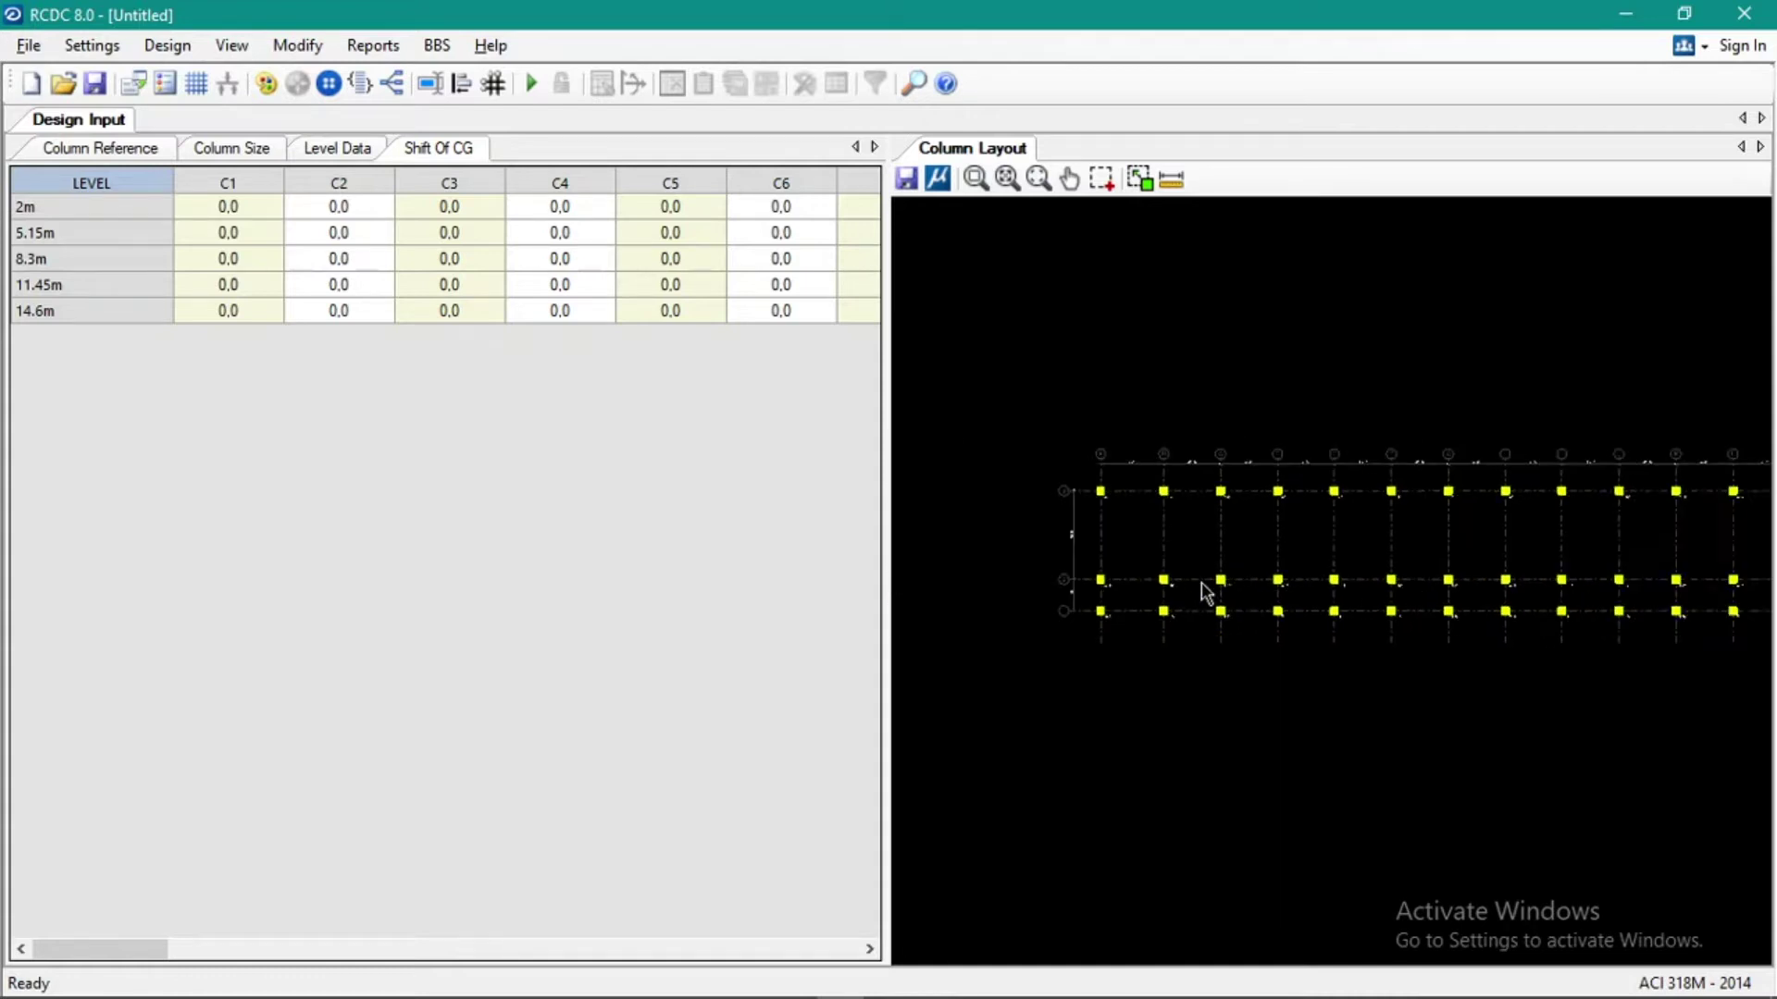
scroll(1230, 579, down, 1)
scroll(1296, 587, up, 1)
scroll(1203, 587, up, 1)
scroll(1106, 602, up, 1)
scroll(1100, 594, up, 1)
scroll(983, 587, up, 2)
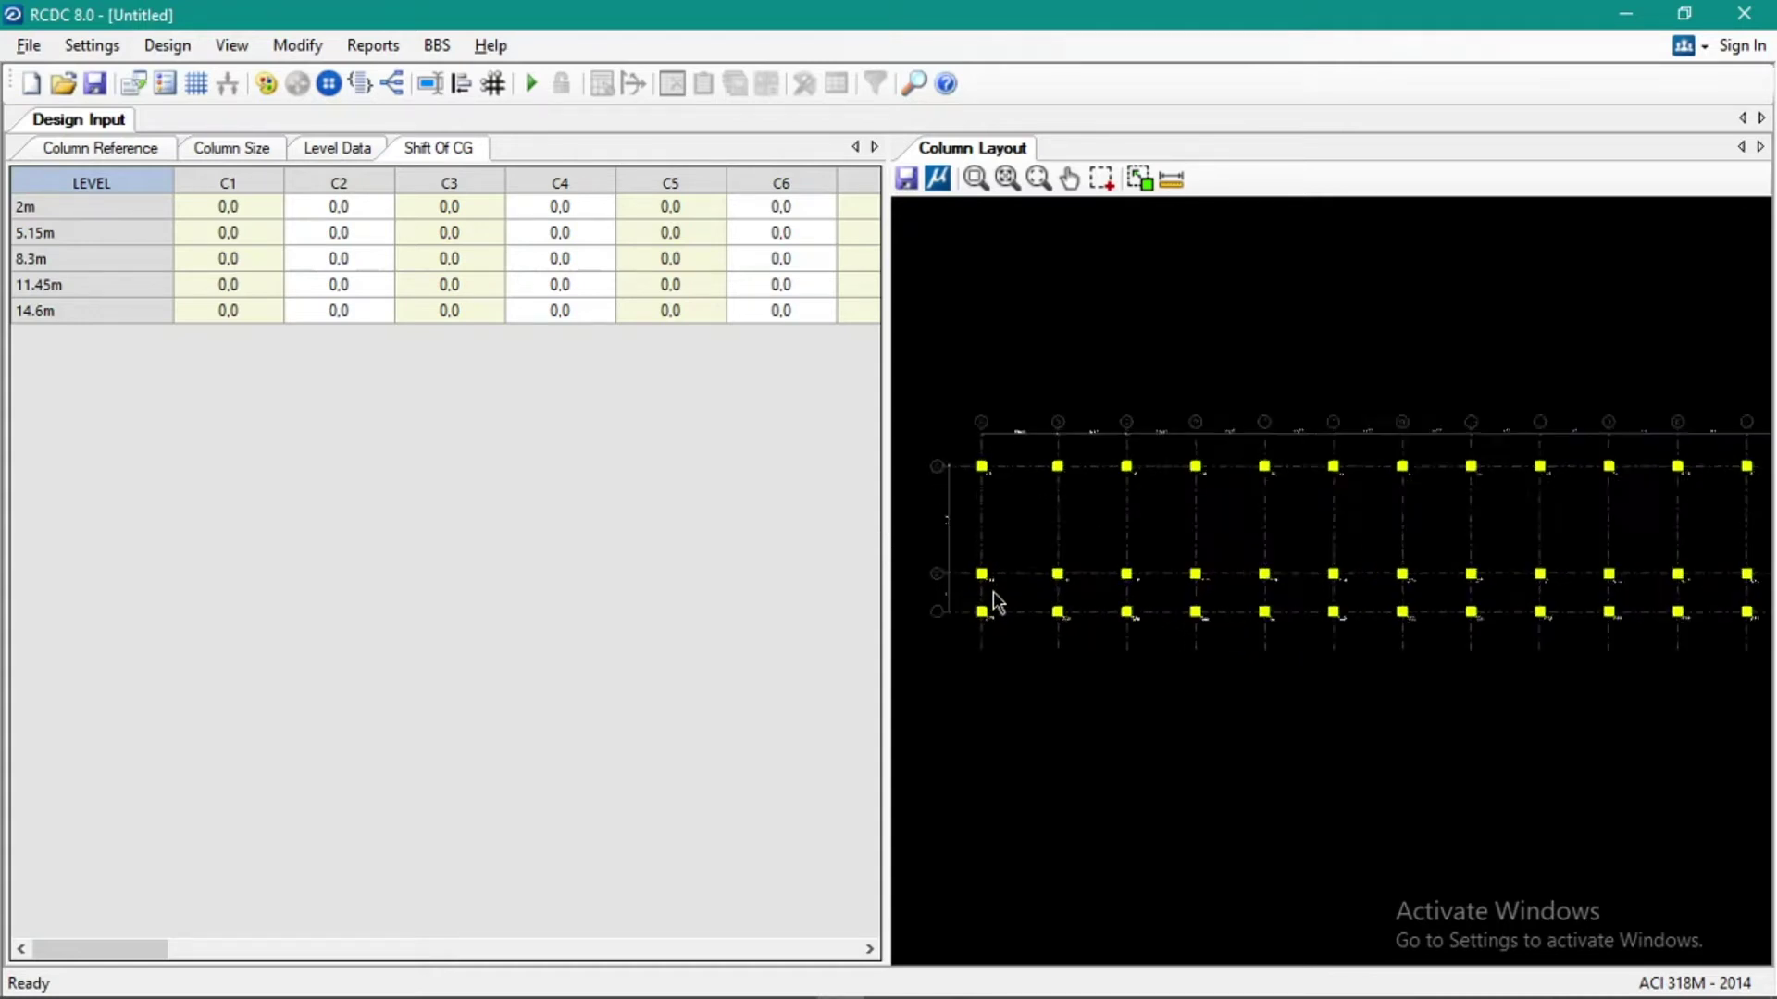
scroll(995, 602, up, 1)
scroll(959, 500, up, 2)
scroll(1115, 518, up, 1)
scroll(1137, 440, up, 1)
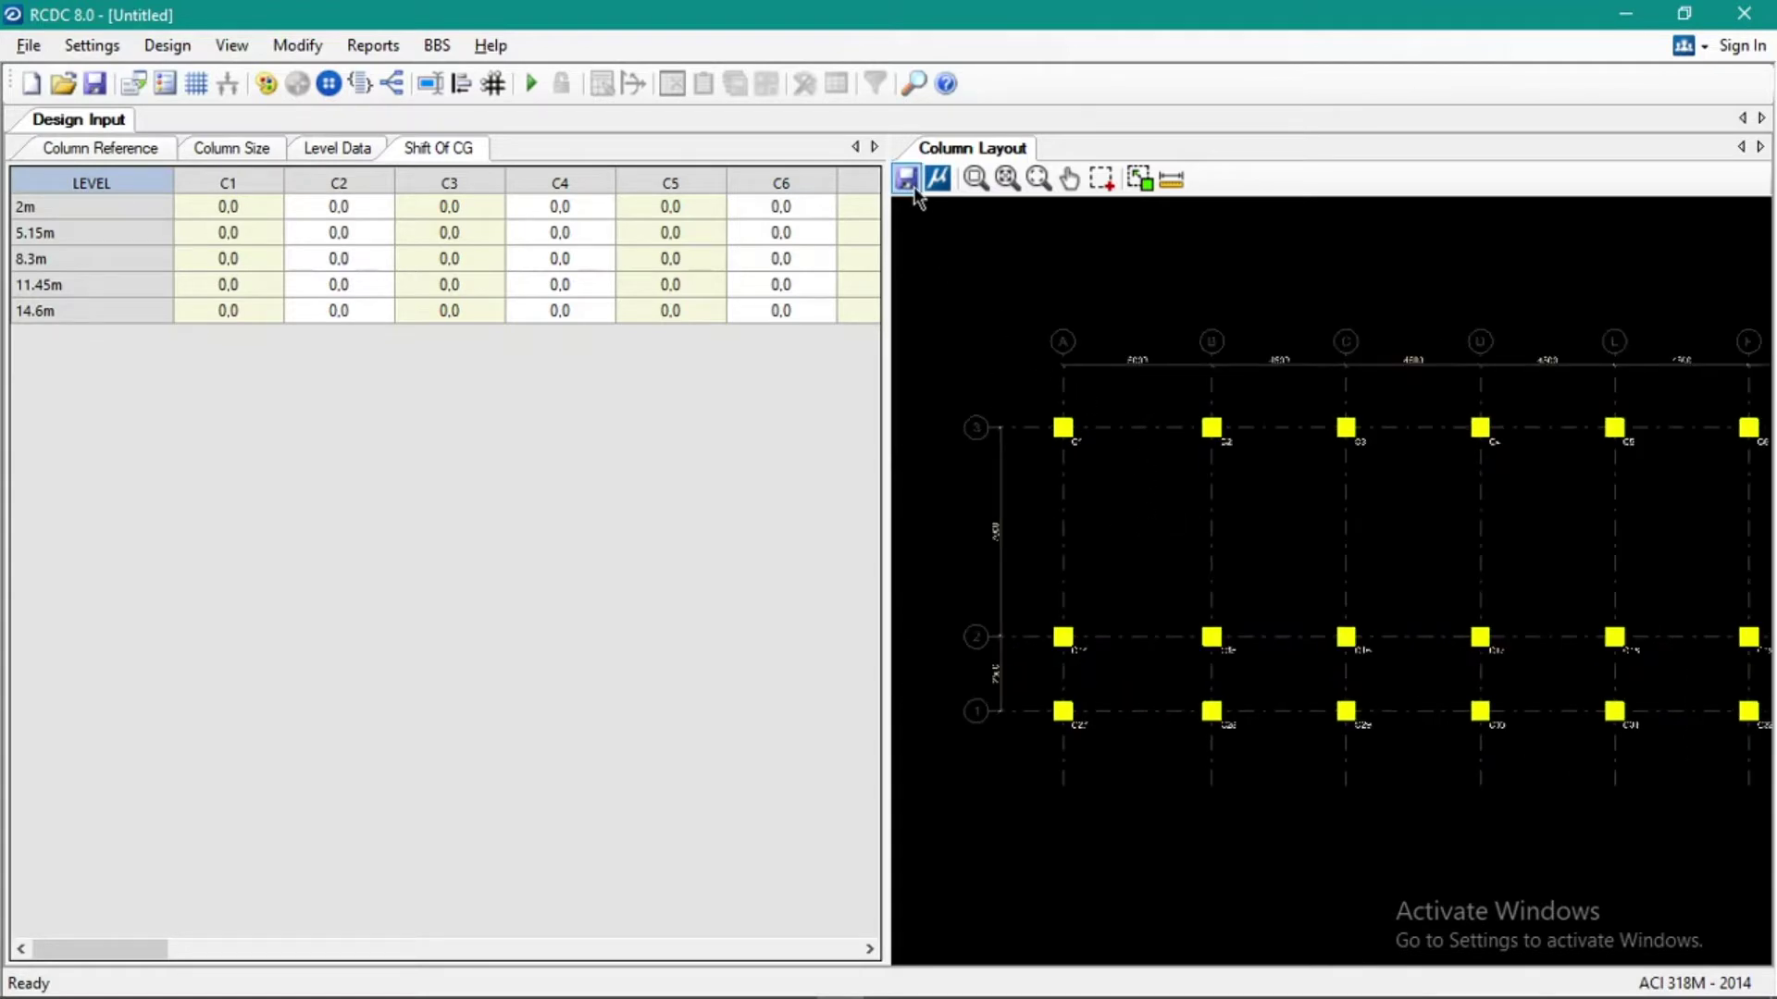
scroll(1157, 523, down, 3)
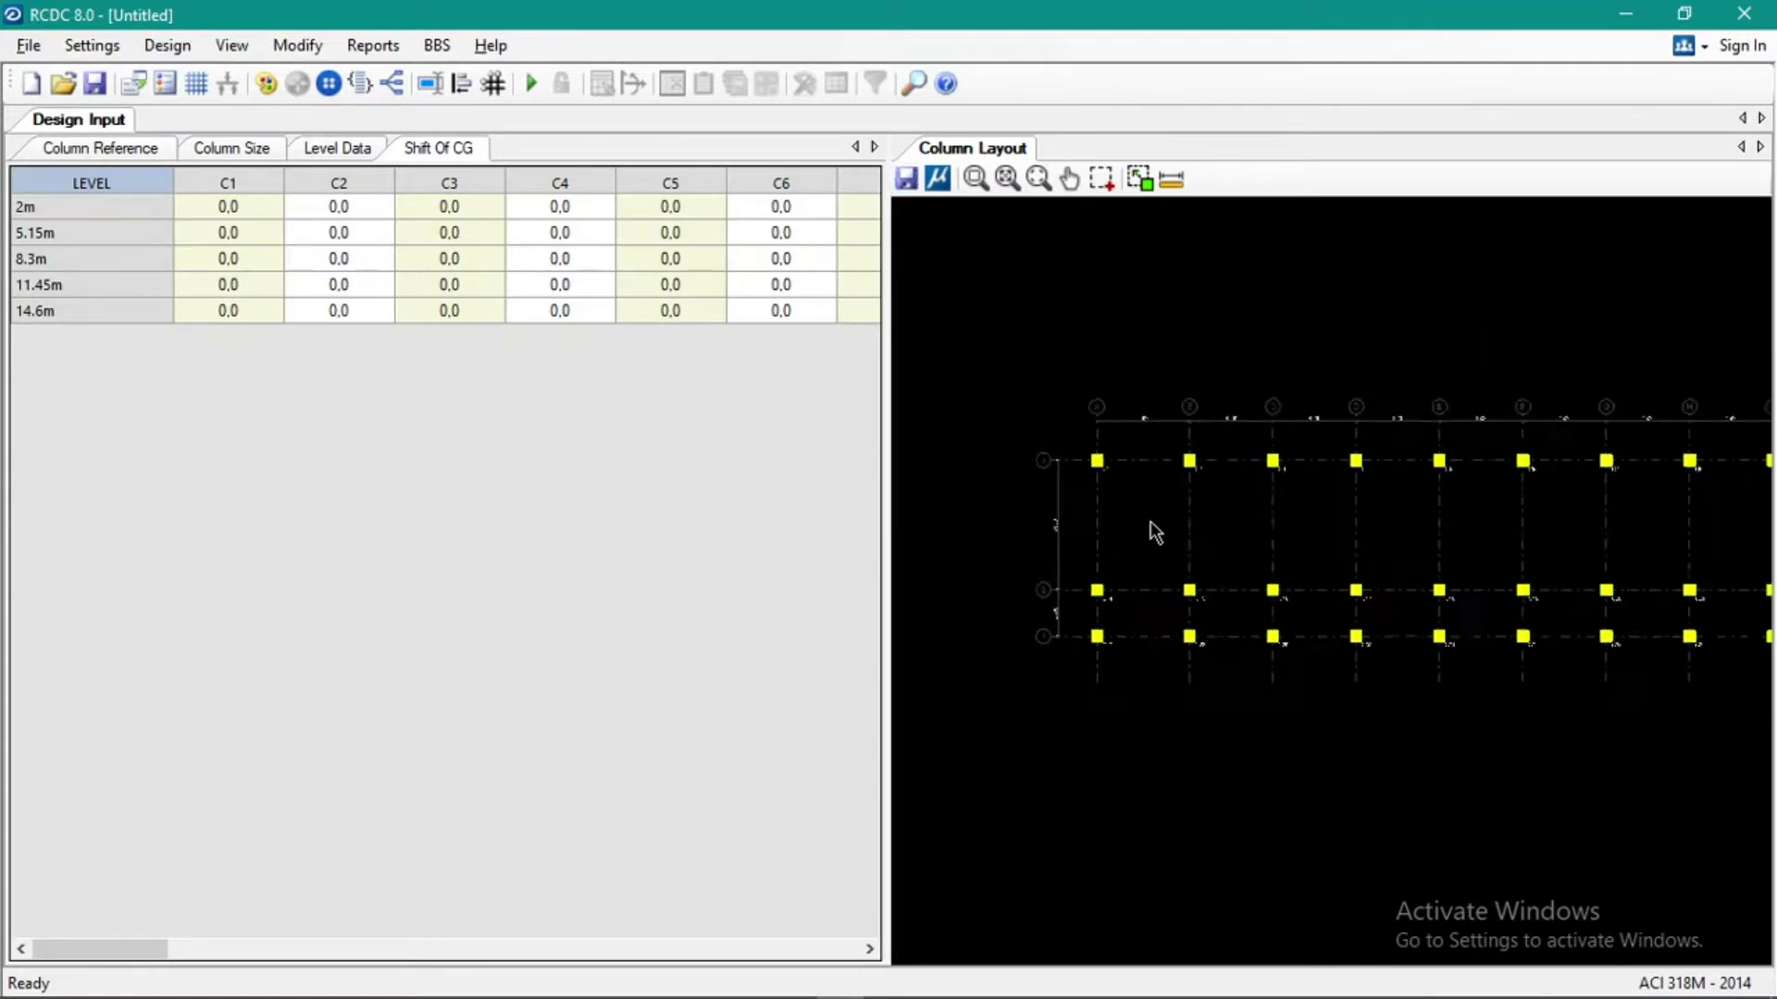
scroll(1139, 449, up, 3)
scroll(1151, 412, down, 3)
scroll(1040, 549, up, 1)
scroll(1040, 549, up, 2)
scroll(1034, 553, down, 5)
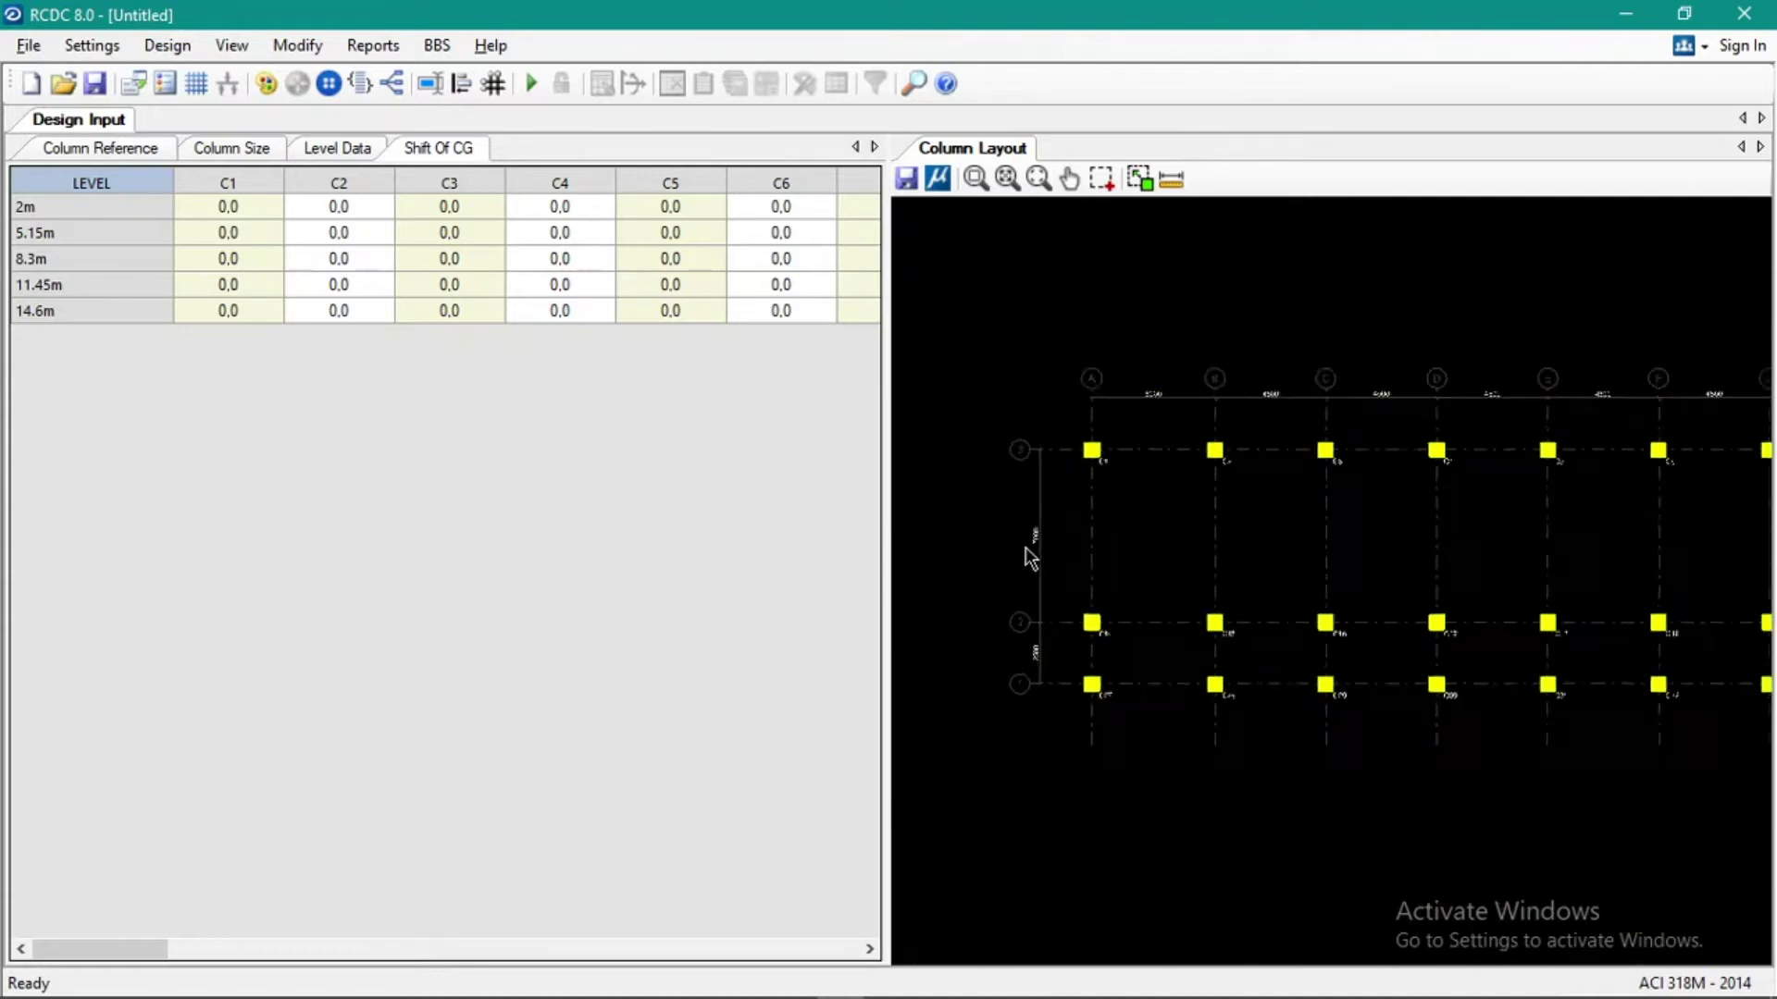
scroll(1026, 549, up, 2)
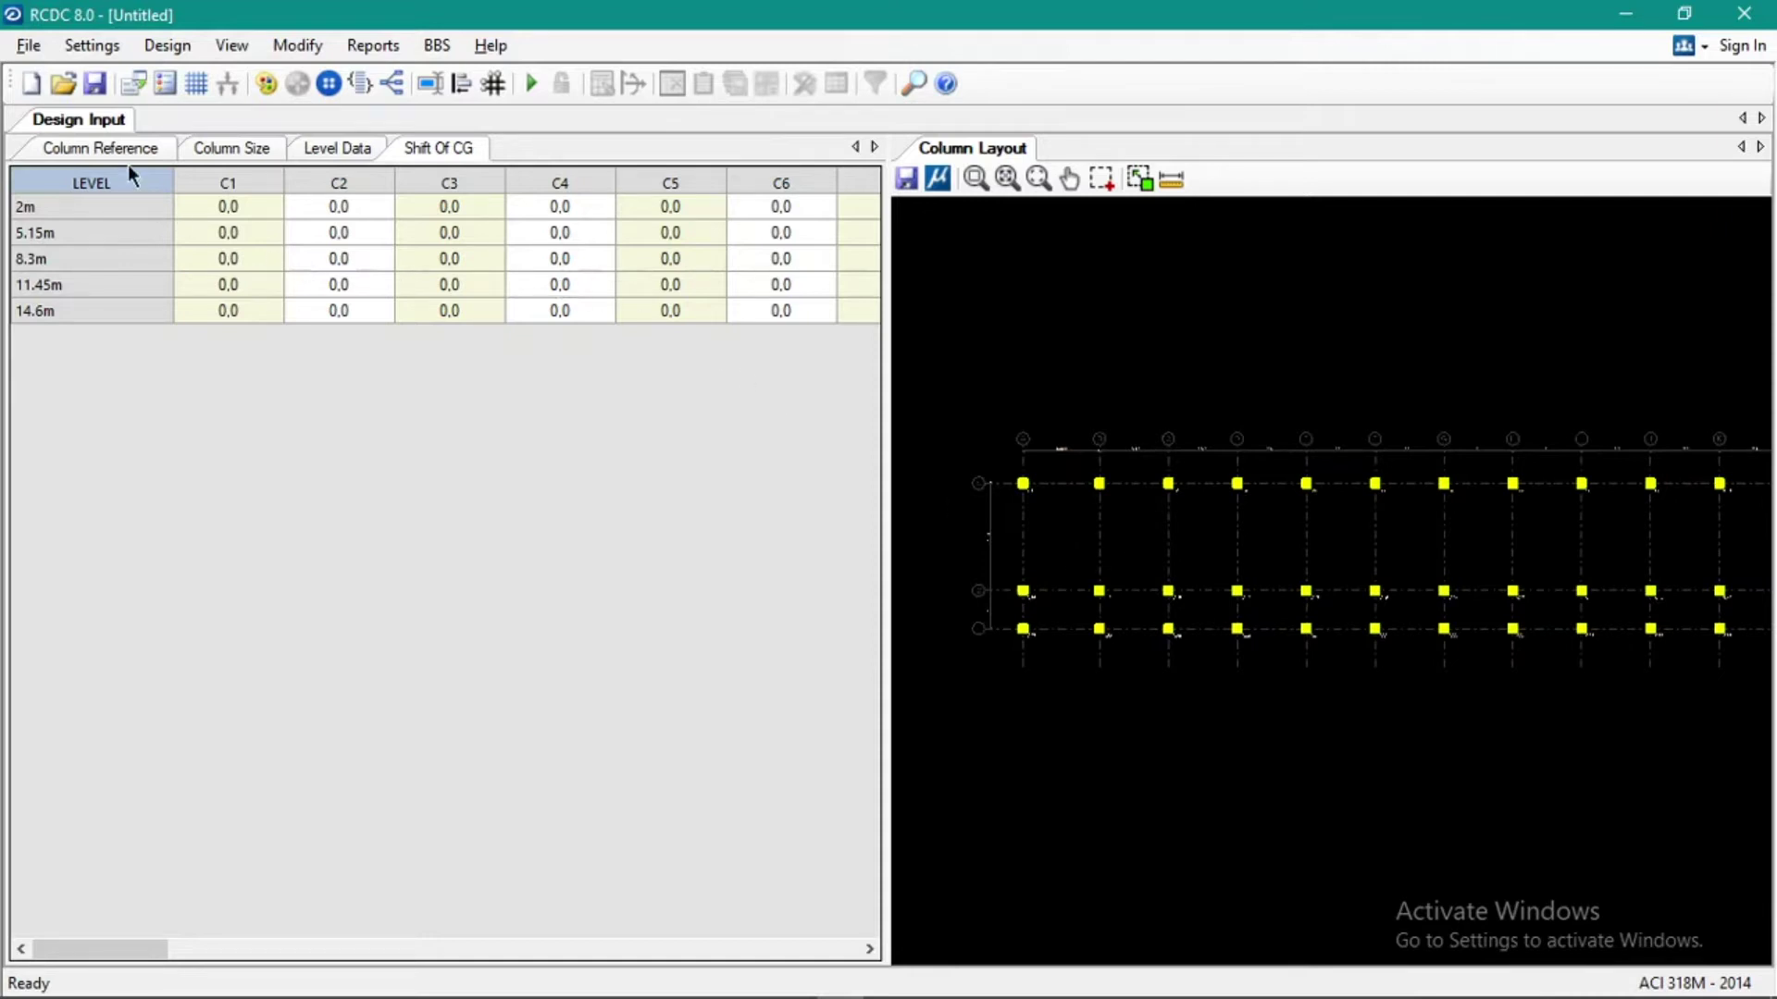
Review the column reference, column size, level data and shift of CG tables, ending on the level data.
click(101, 150)
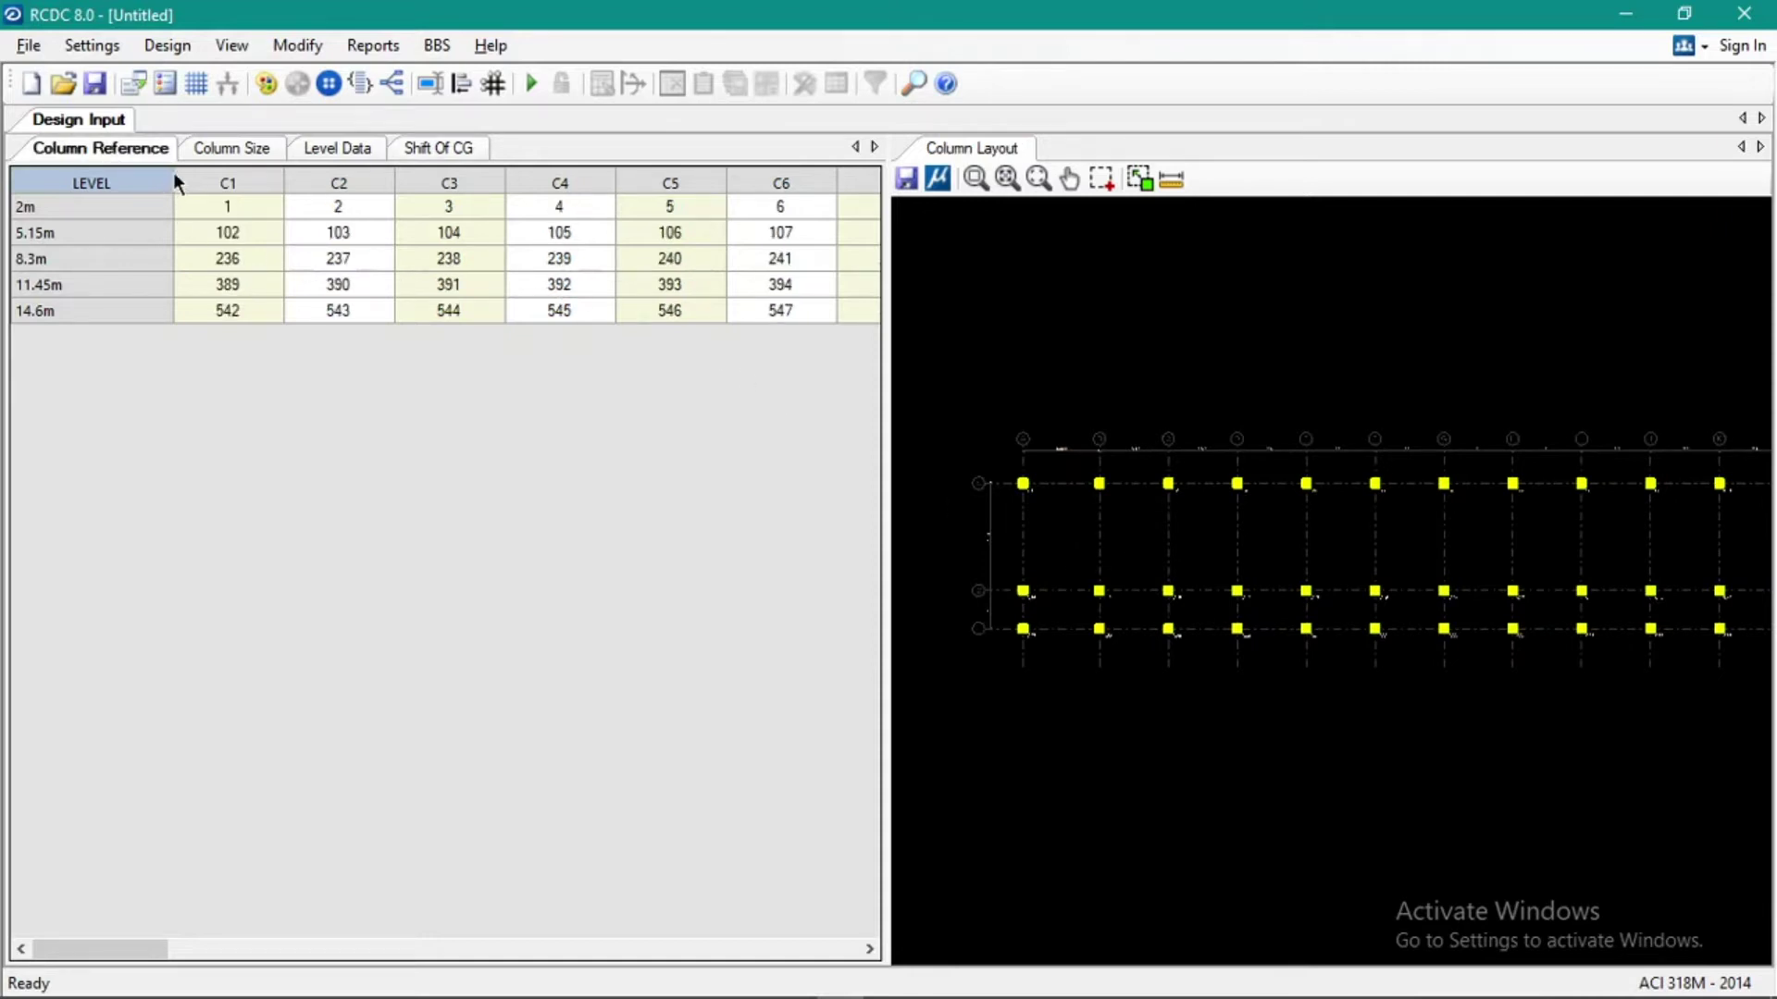
click(224, 147)
click(319, 146)
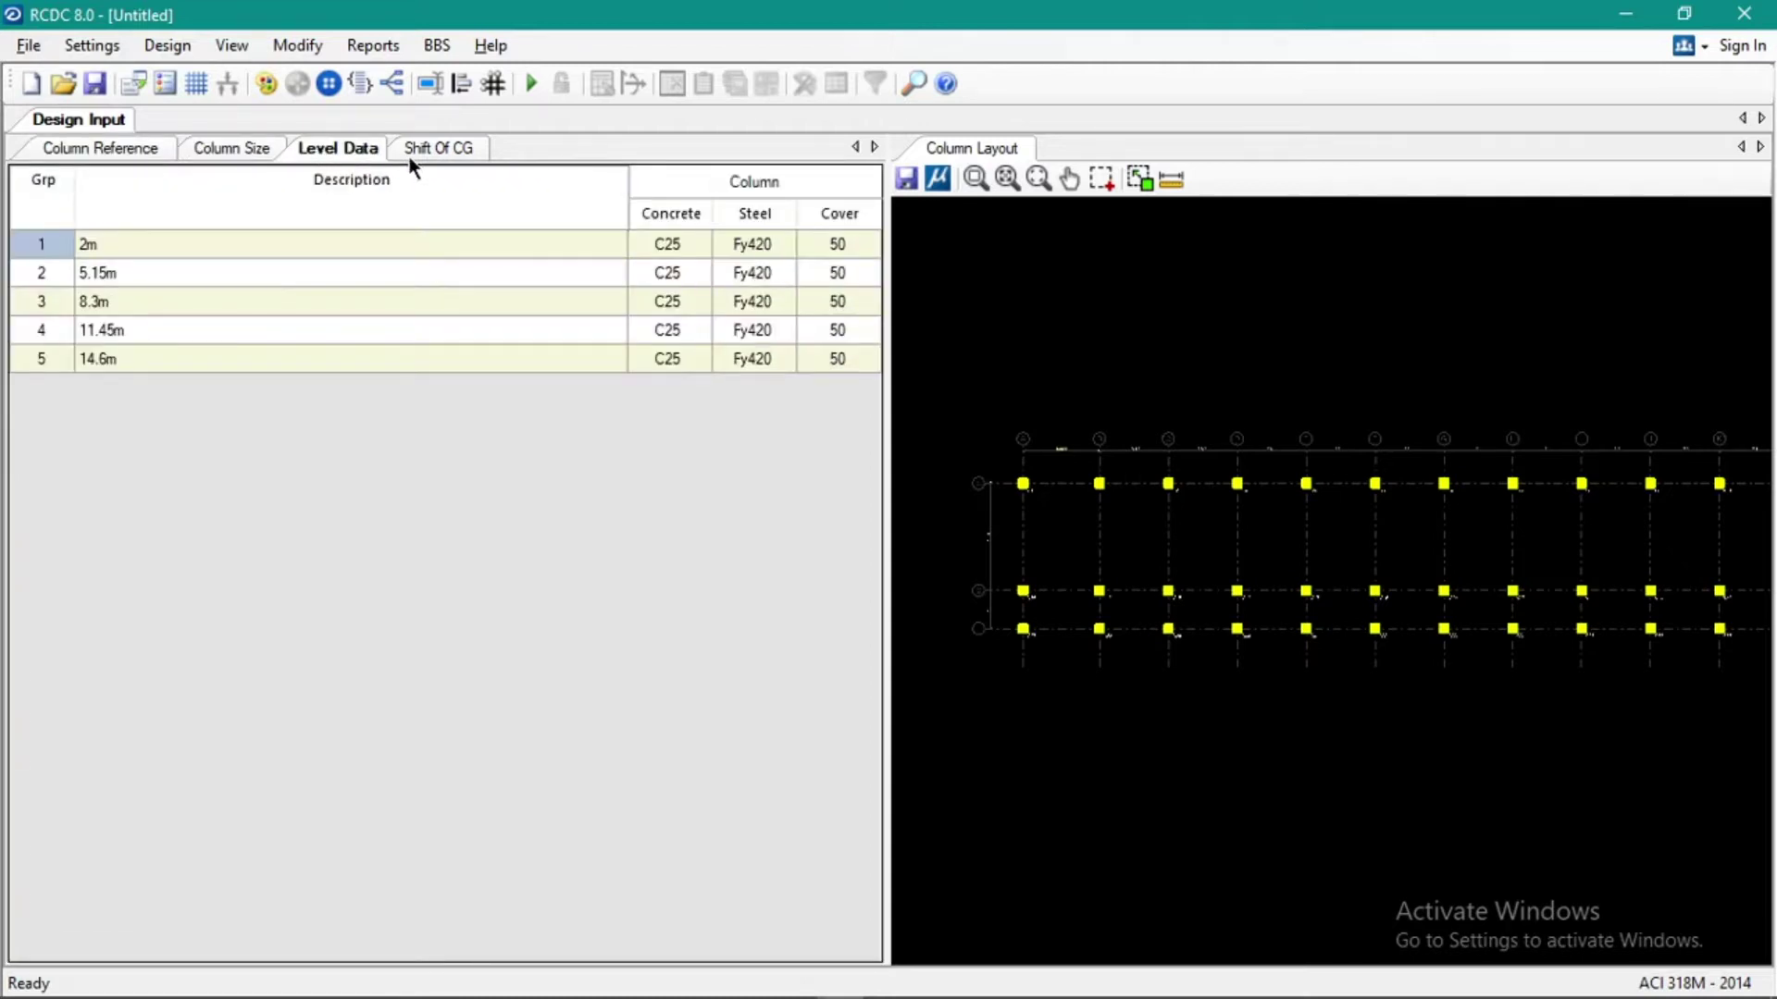
click(438, 150)
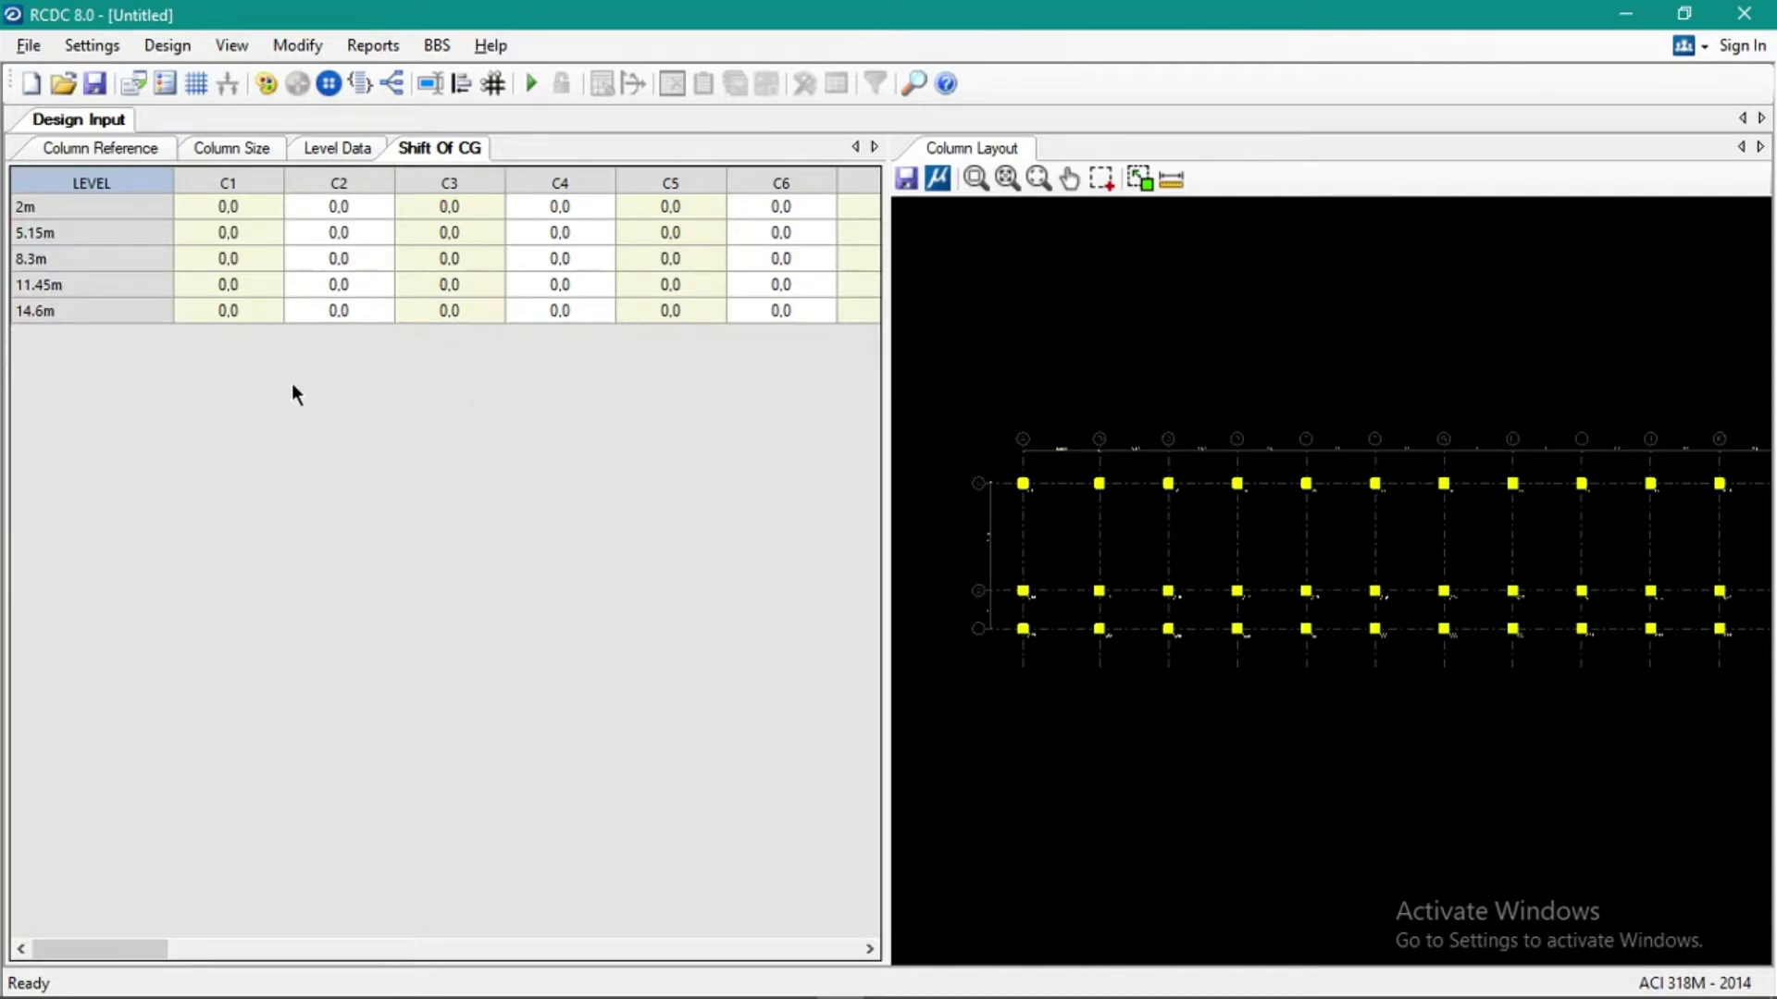
key(ctrl+shift+Tab)
Add concrete grade C27 to the material list in the design settings.
click(83, 41)
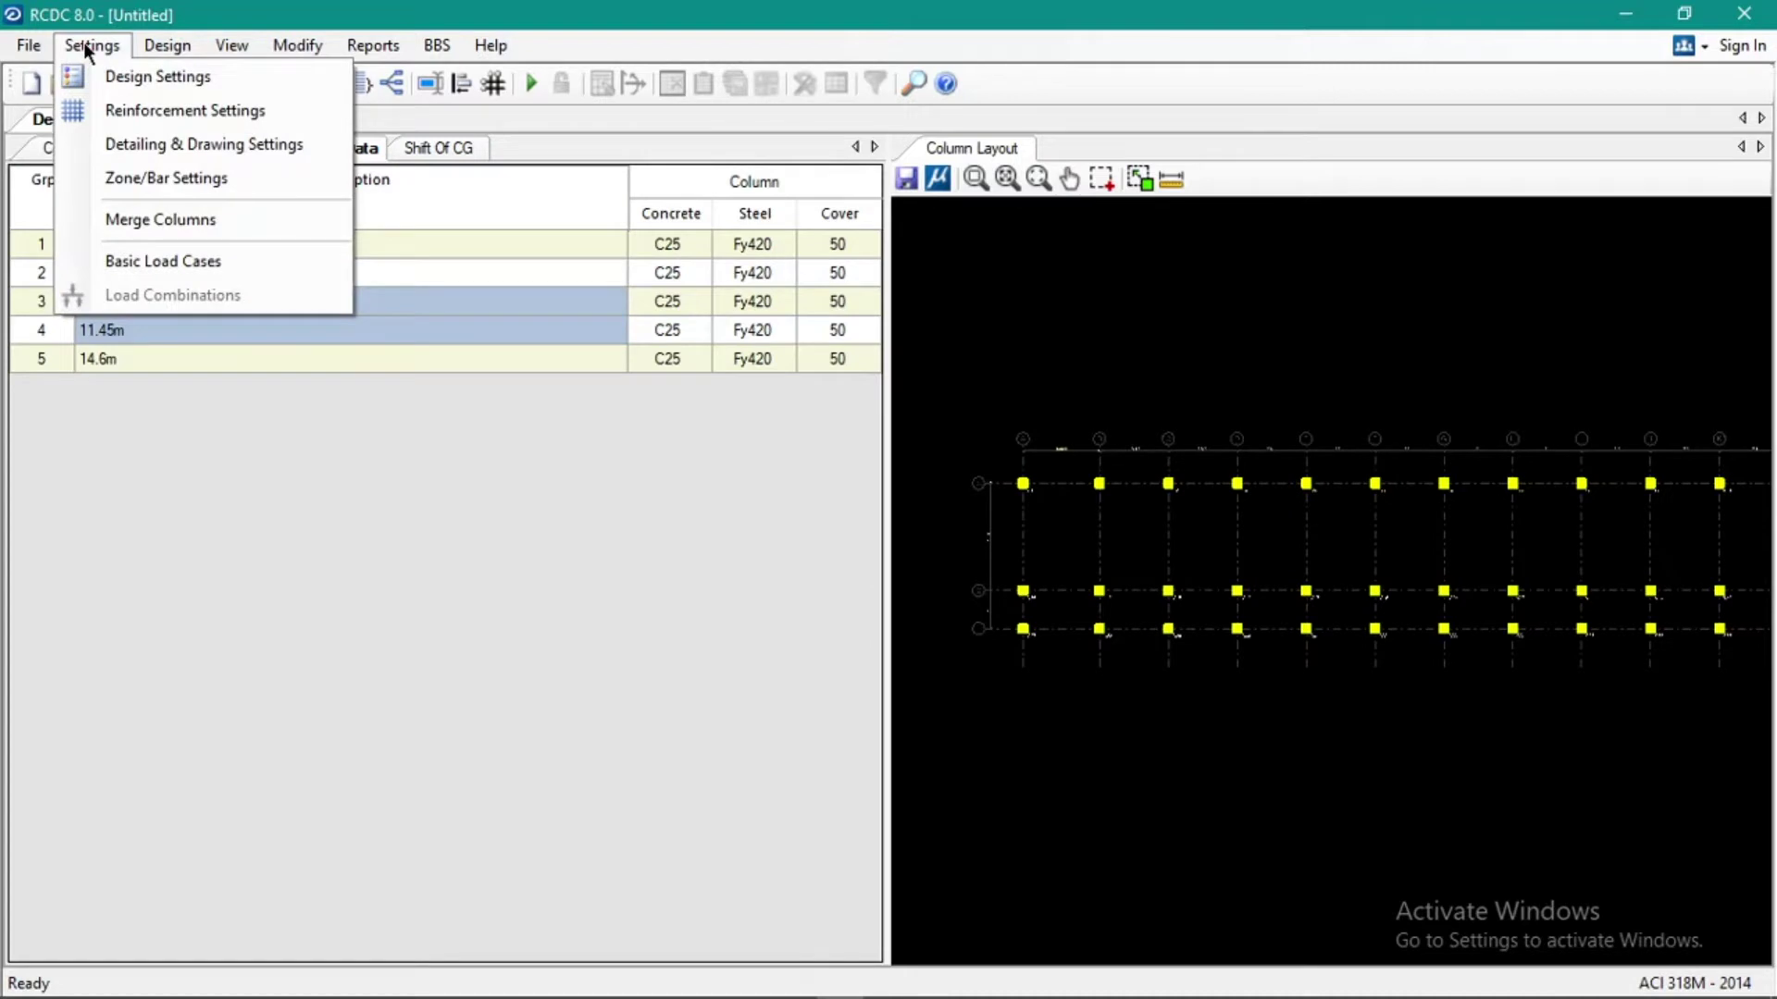
click(147, 77)
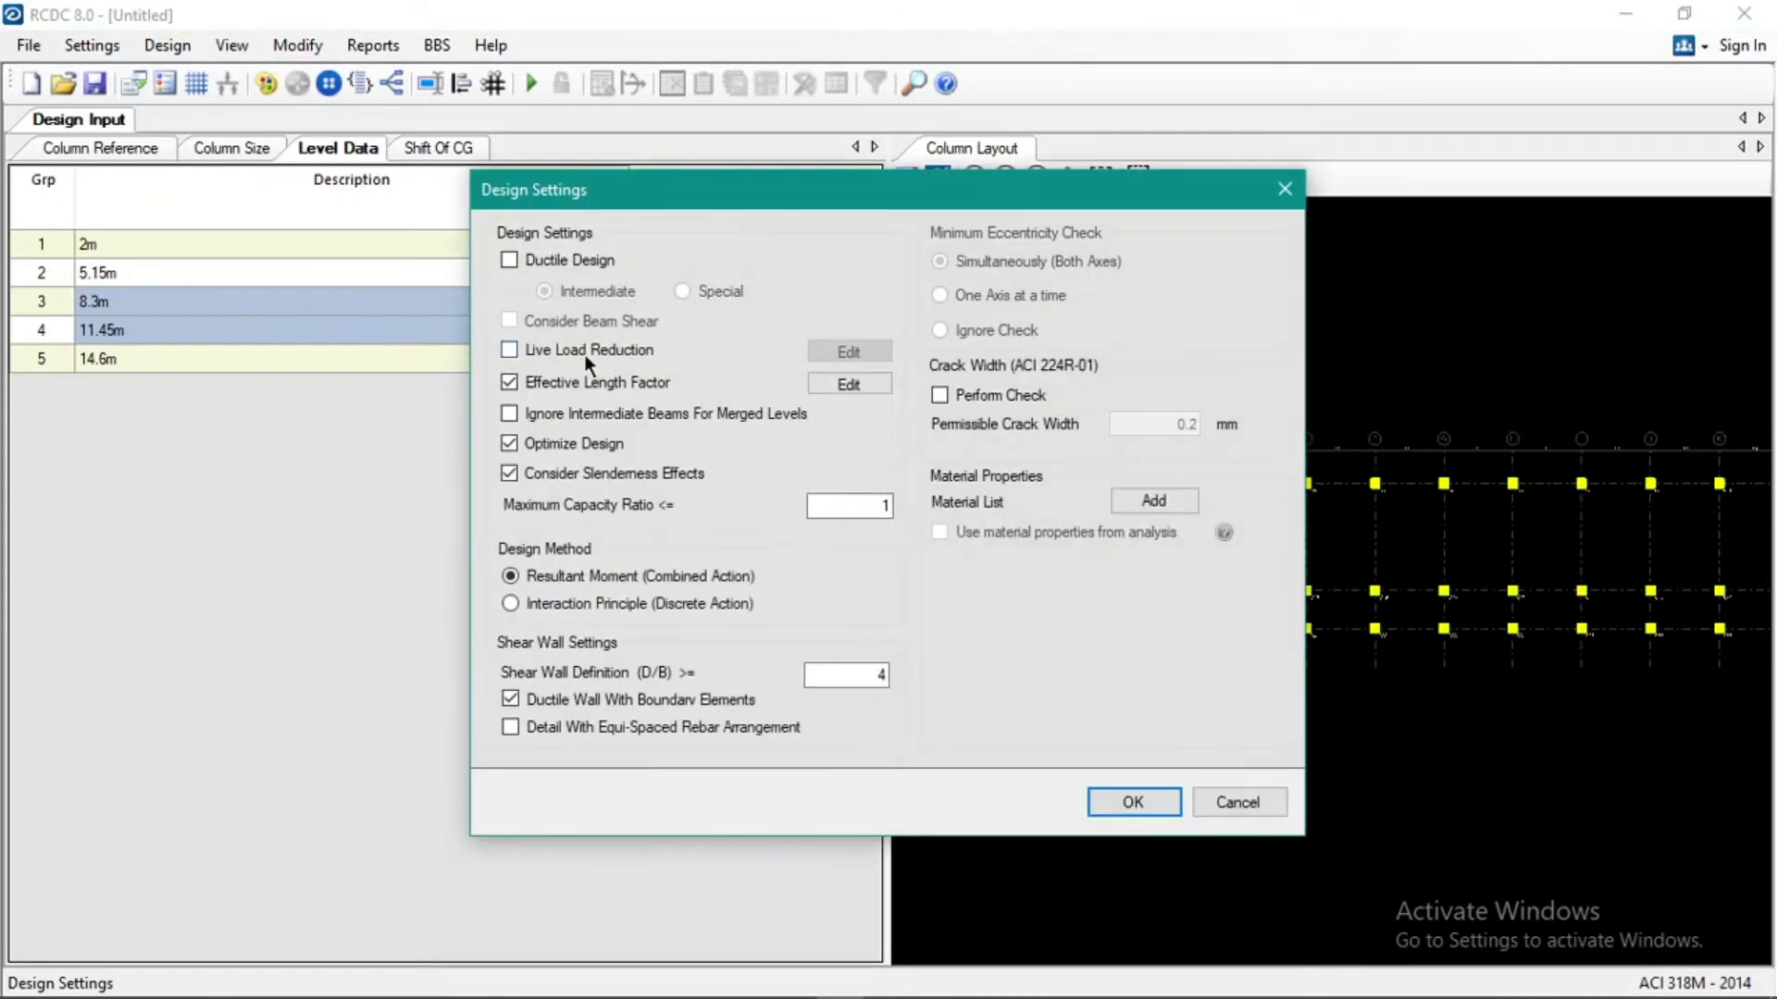
click(1132, 496)
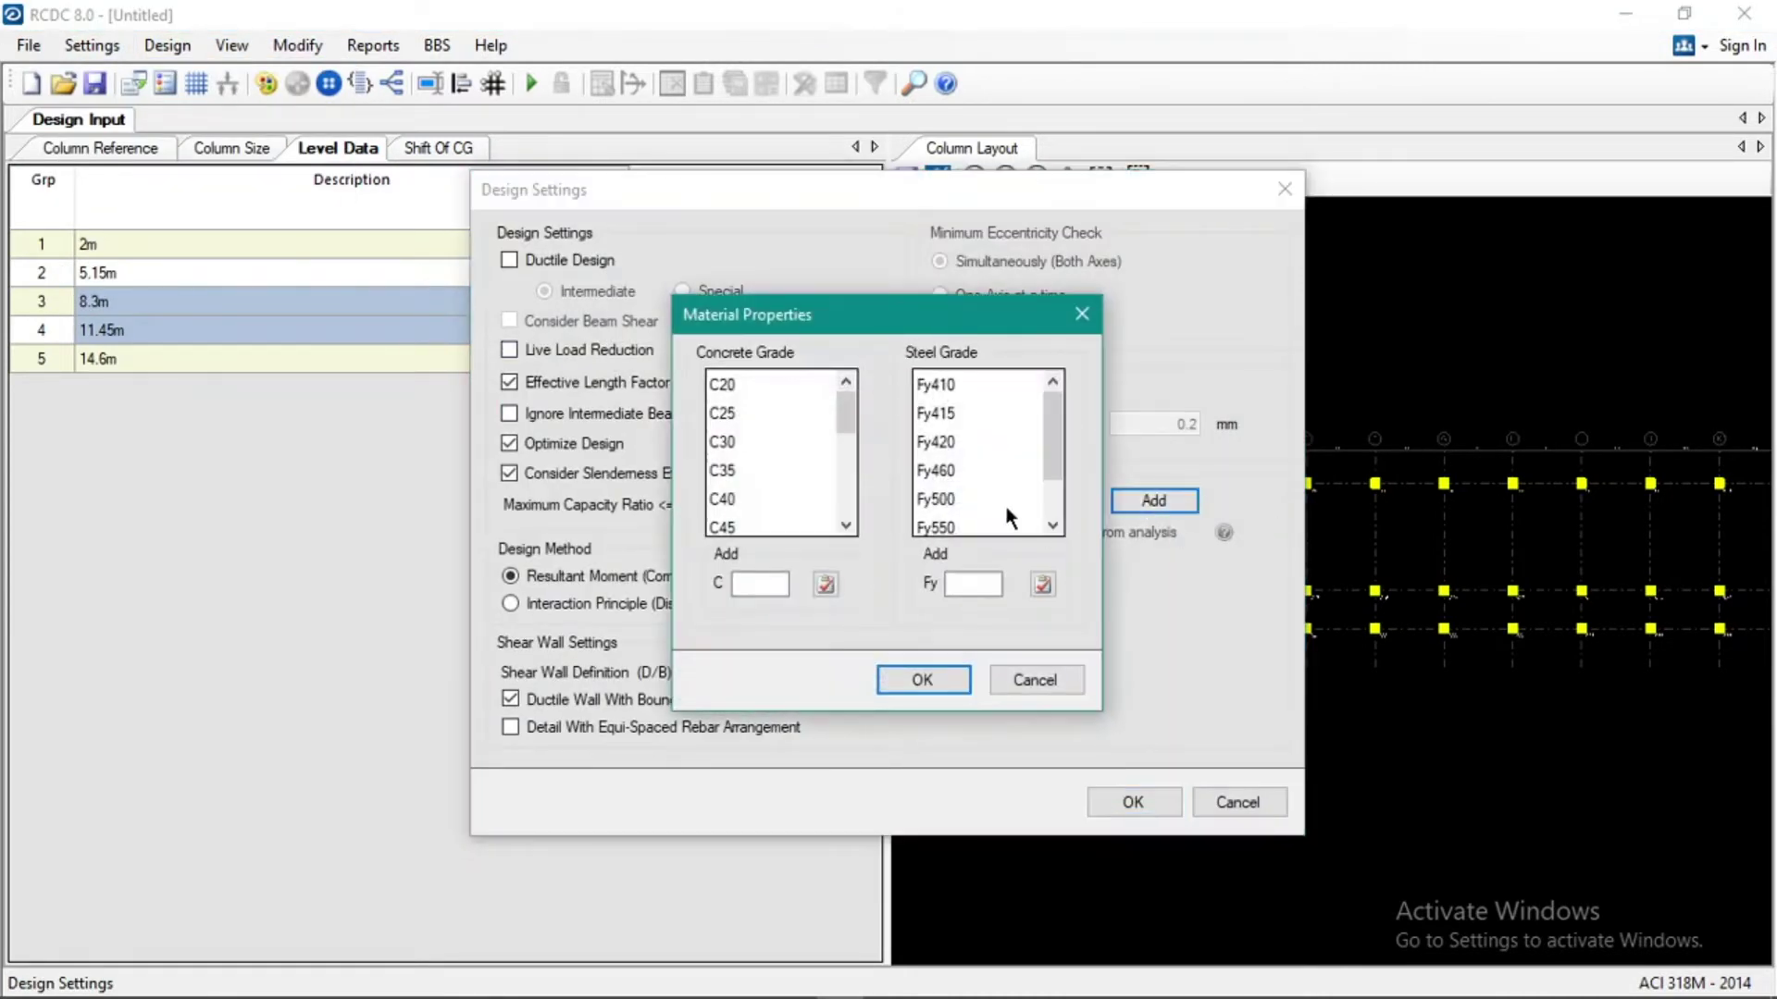
mouse_move(1047, 458)
mouse_down()
mouse_move(1046, 498)
mouse_move(1046, 442)
mouse_up()
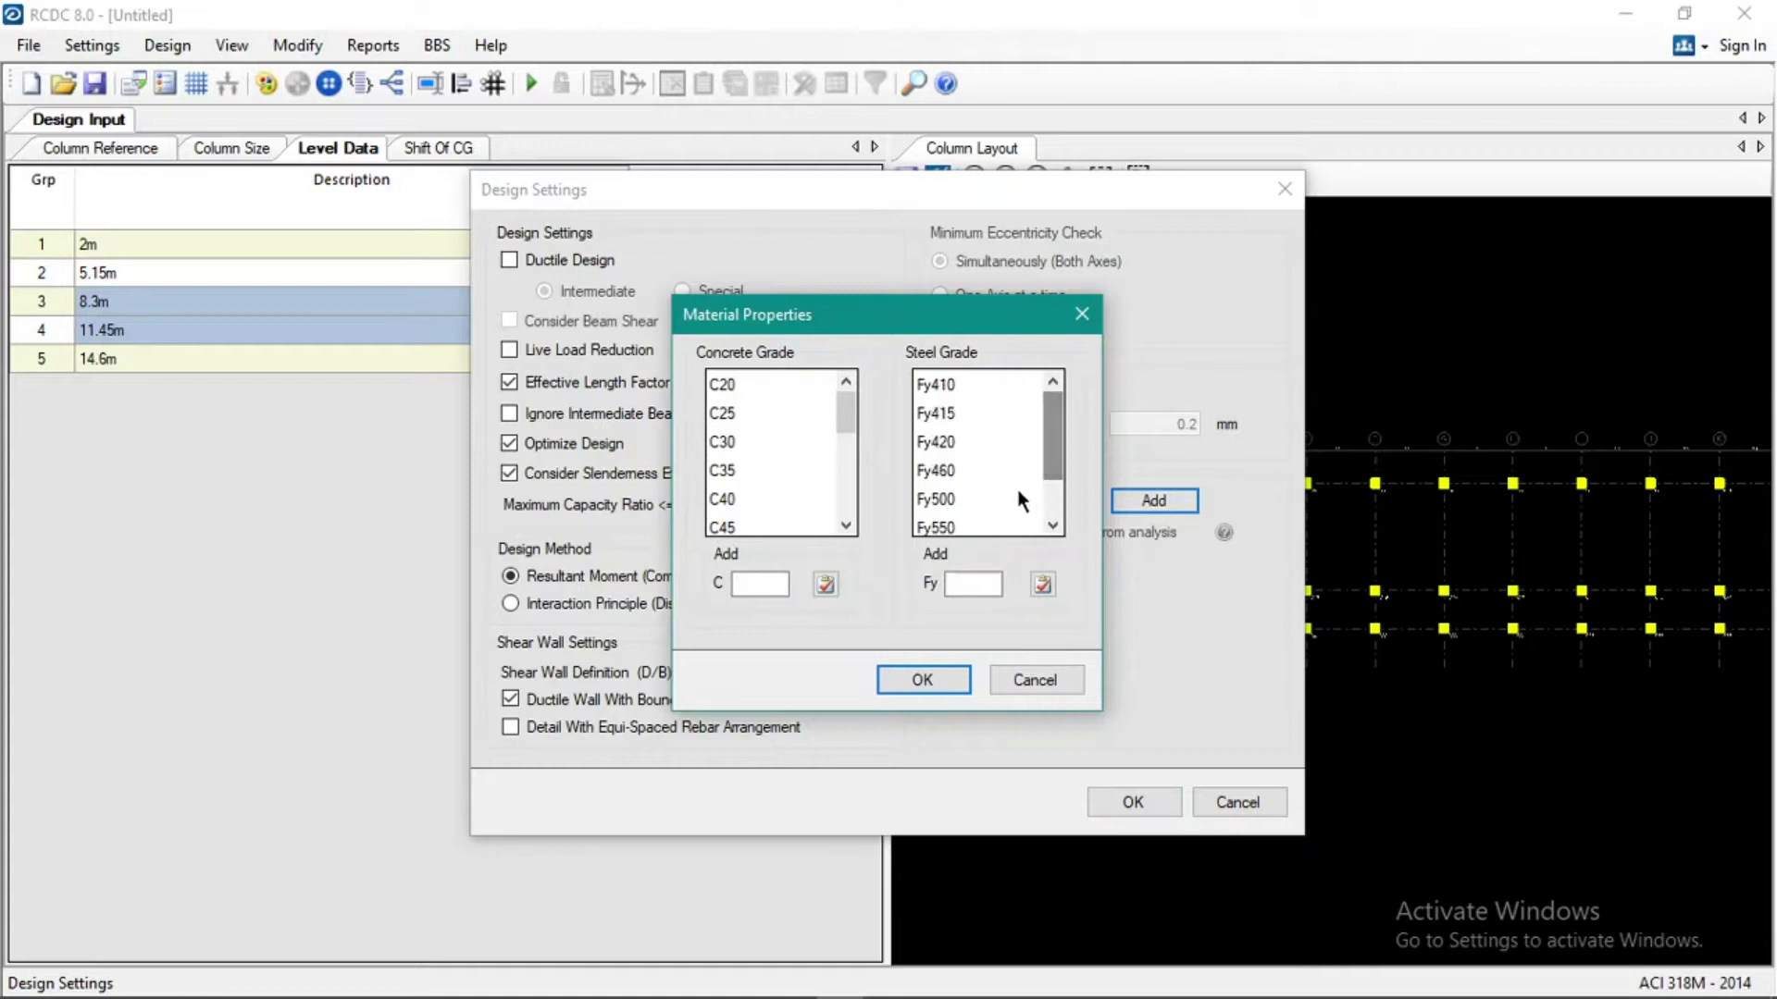
click(767, 583)
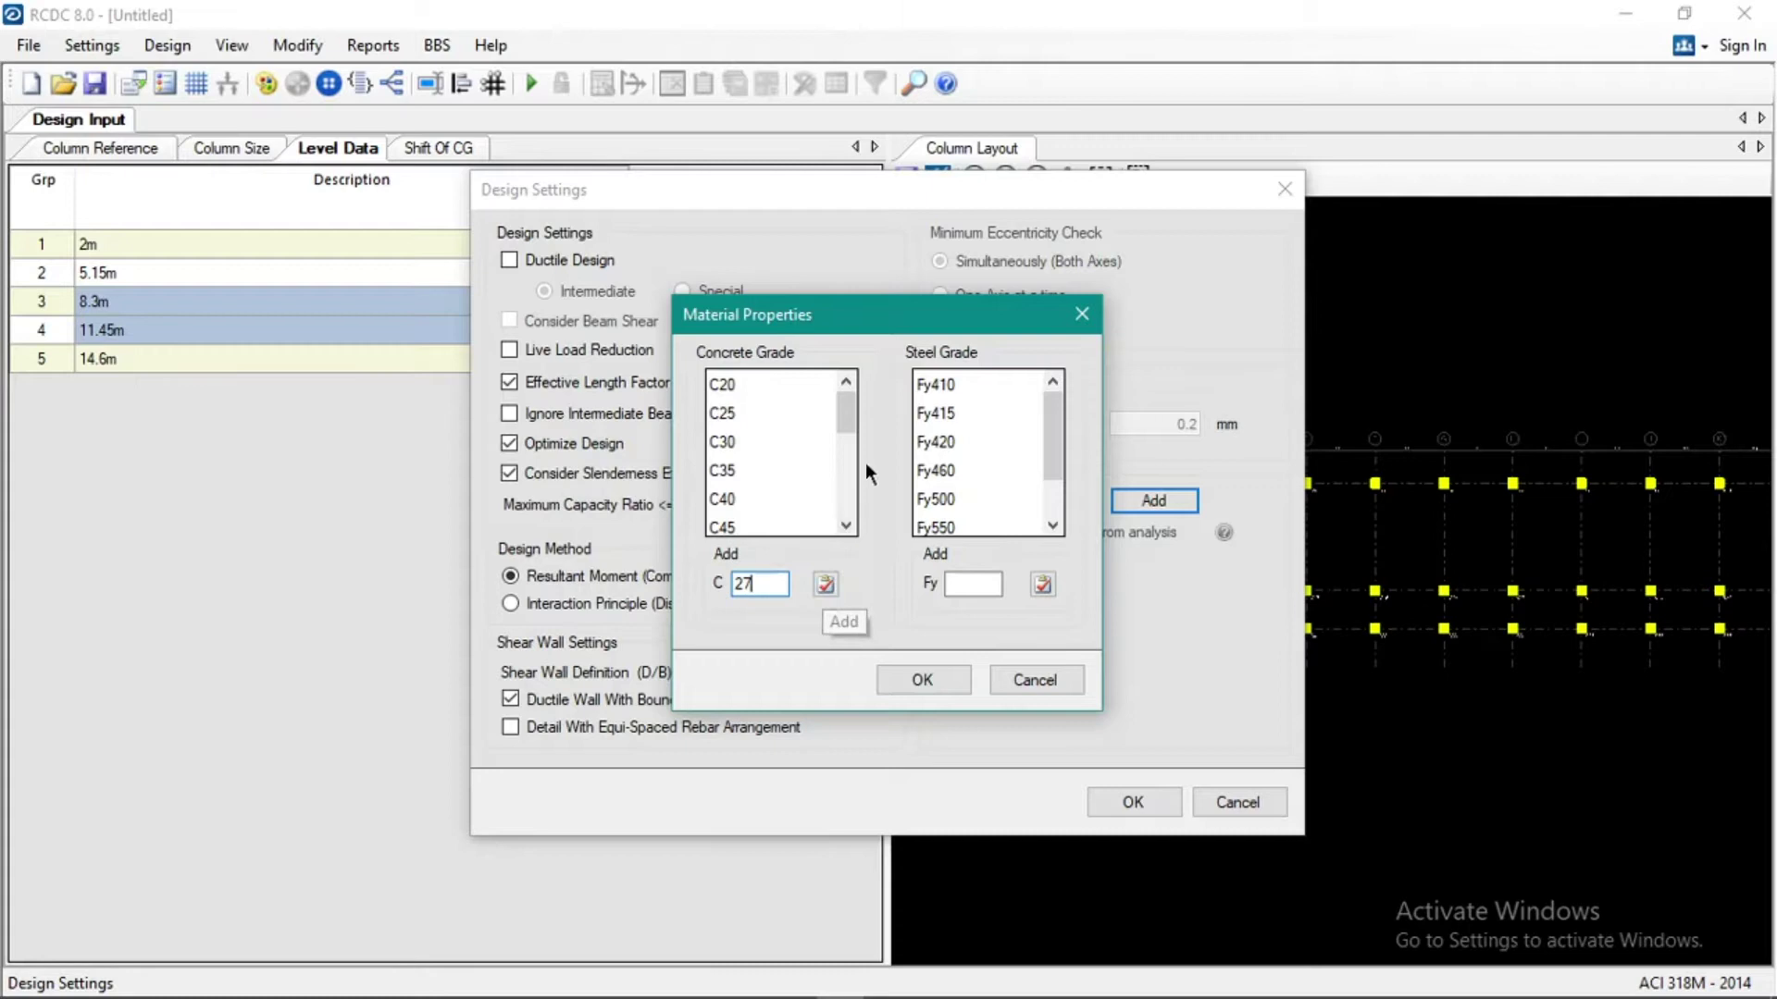
mouse_move(846, 423)
mouse_down()
mouse_move(848, 485)
mouse_move(850, 404)
mouse_up()
text(27)
click(825, 583)
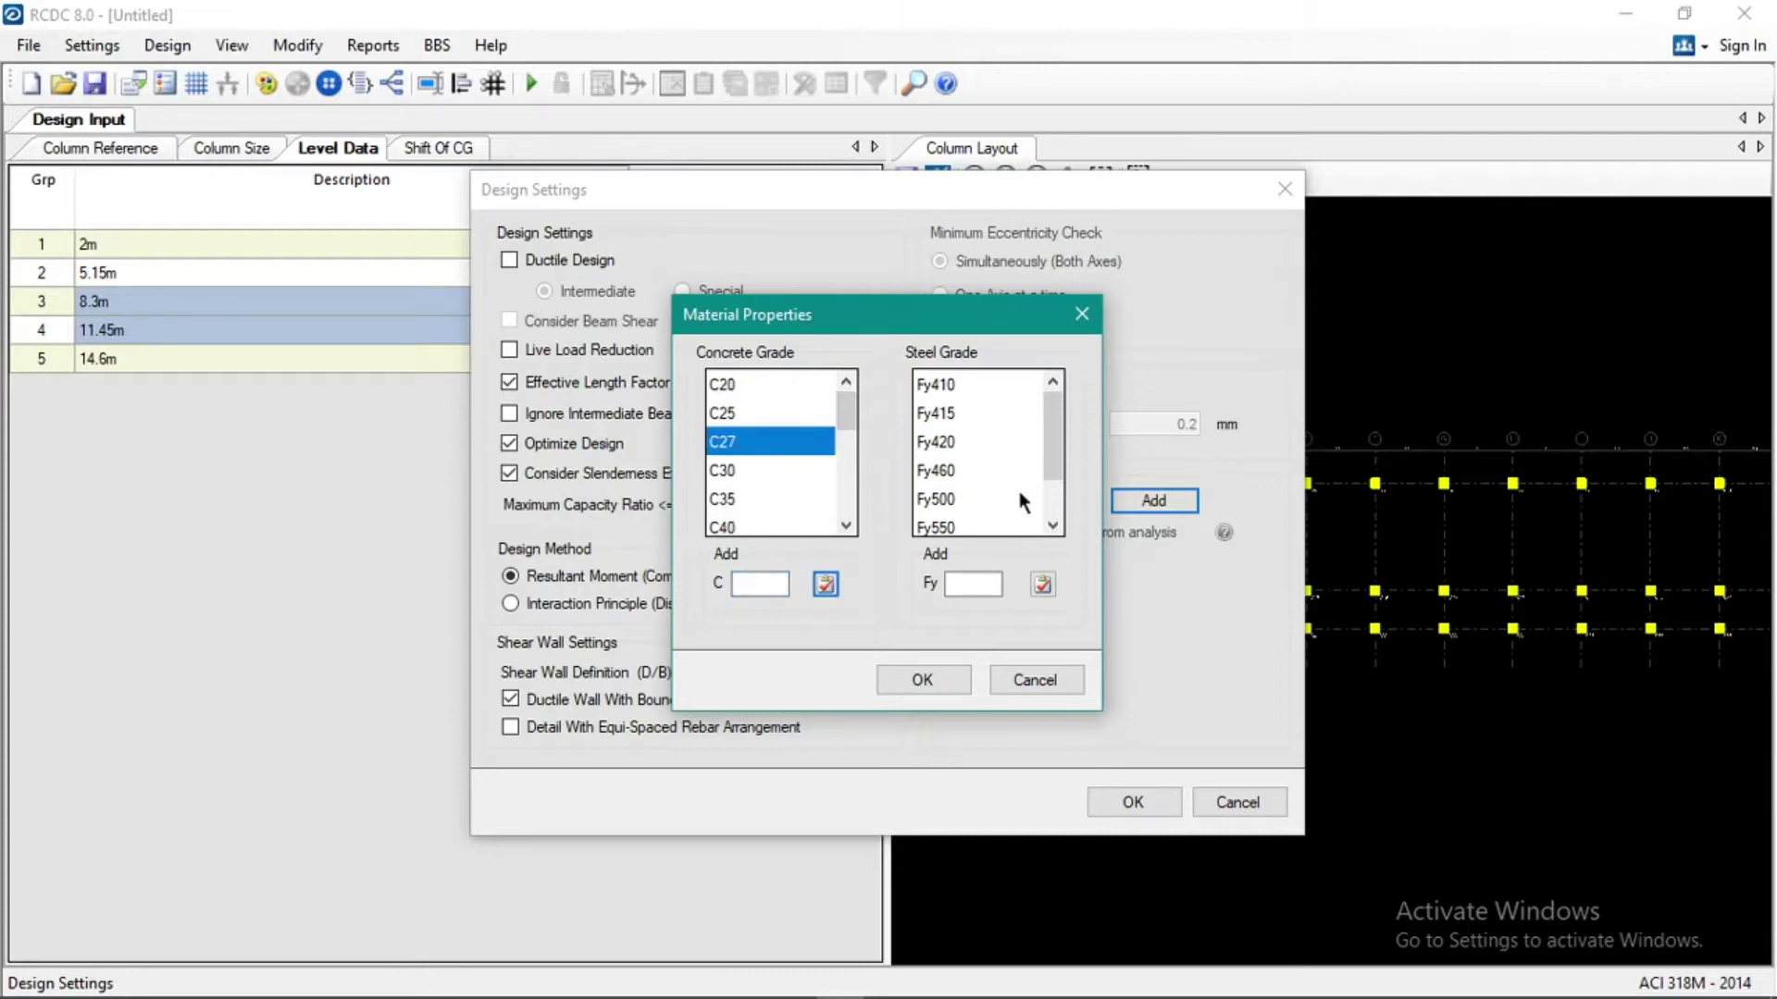
Add steel grades Fy276 and Fy413 to the material list and accept the design settings.
drag(1050, 468, 1051, 431)
click(974, 585)
text(276)
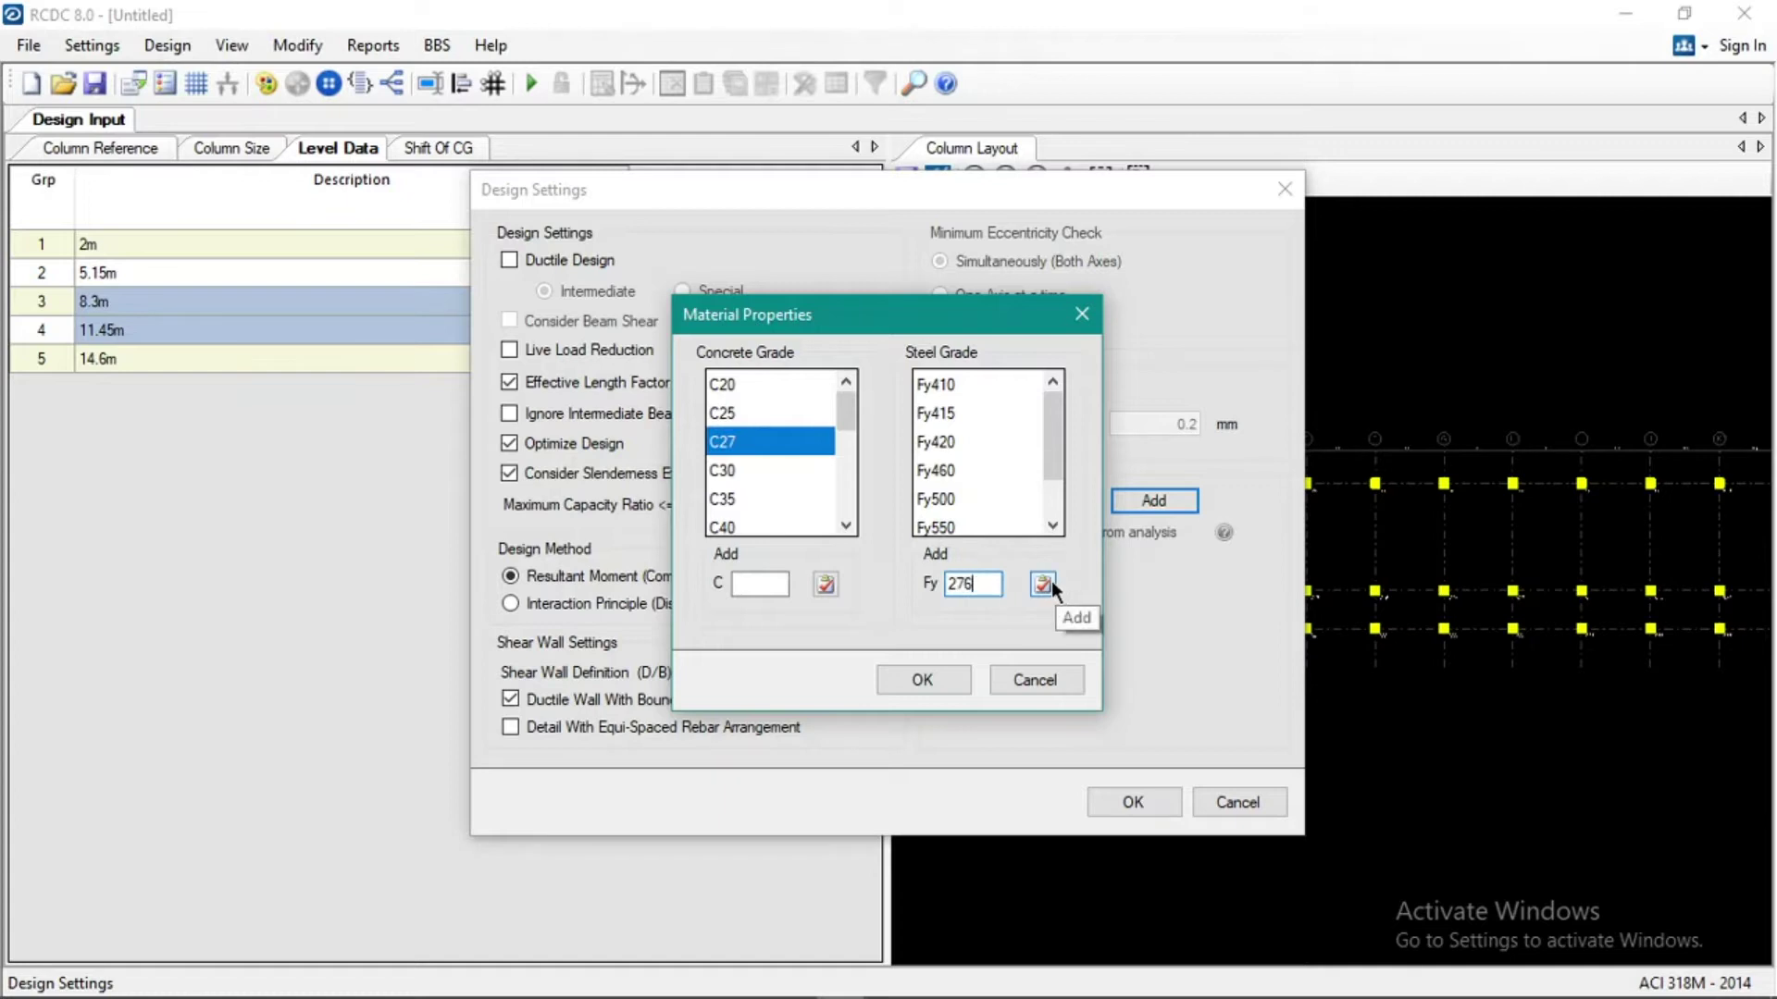
click(1049, 581)
click(980, 581)
text(413)
click(1055, 585)
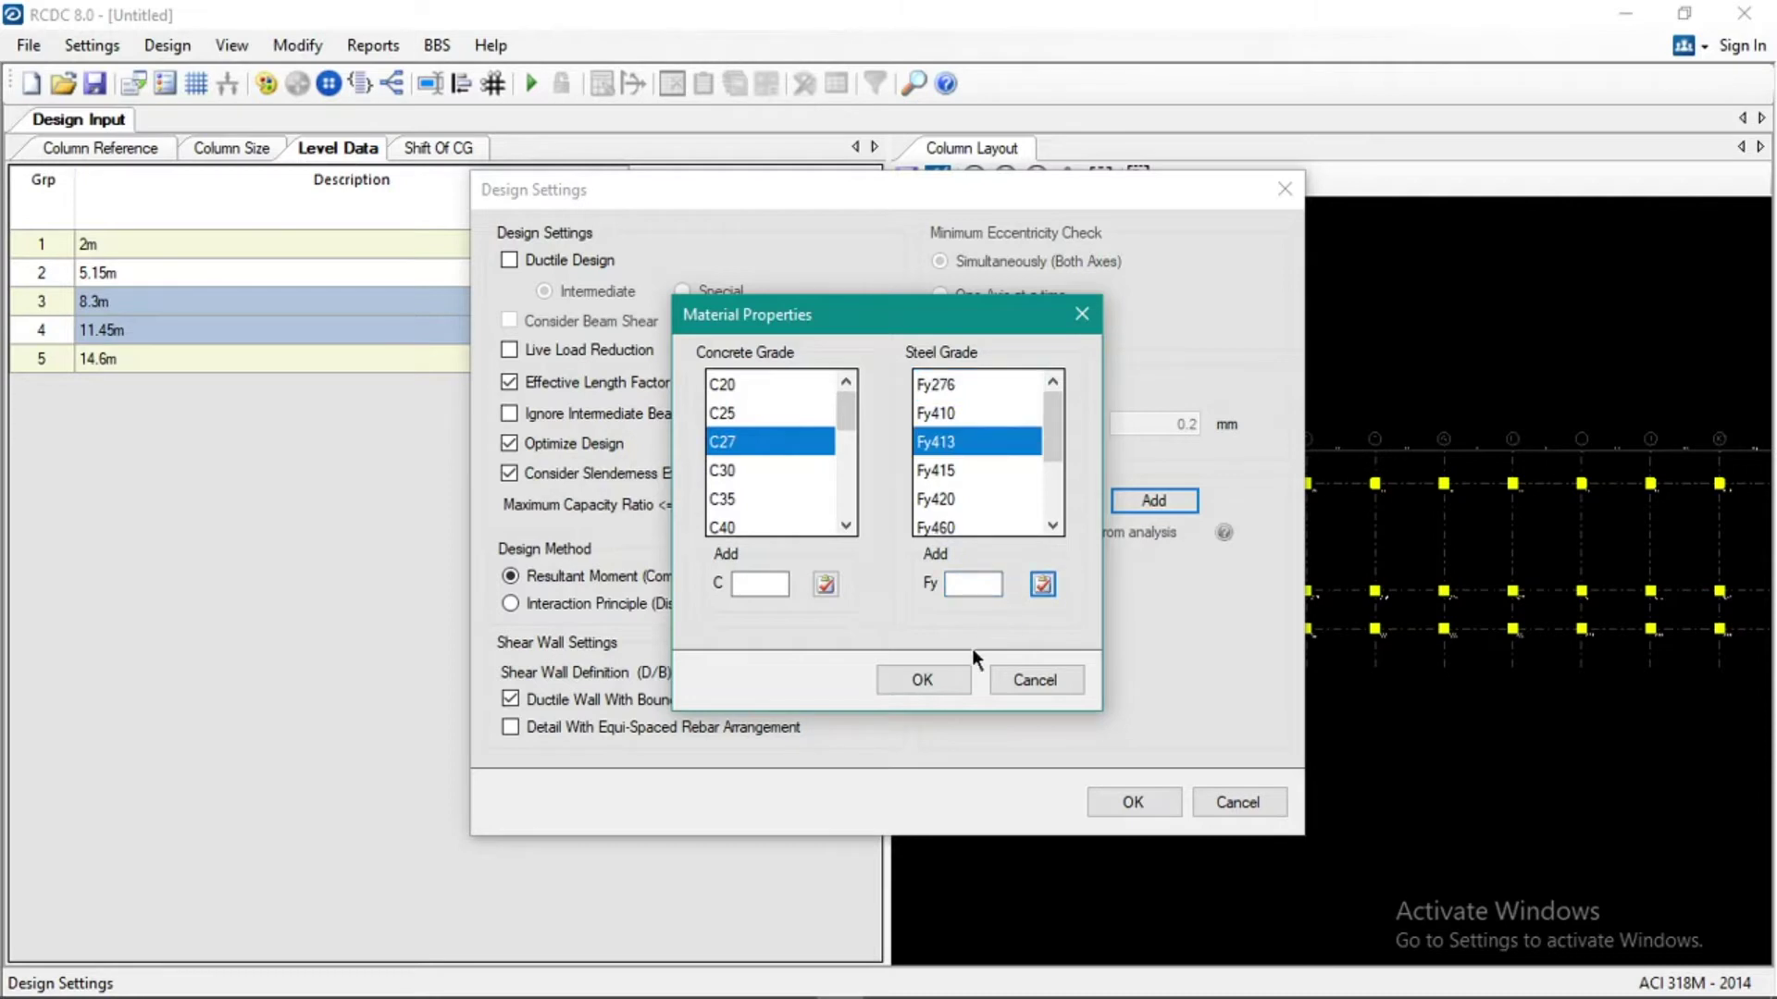
click(950, 670)
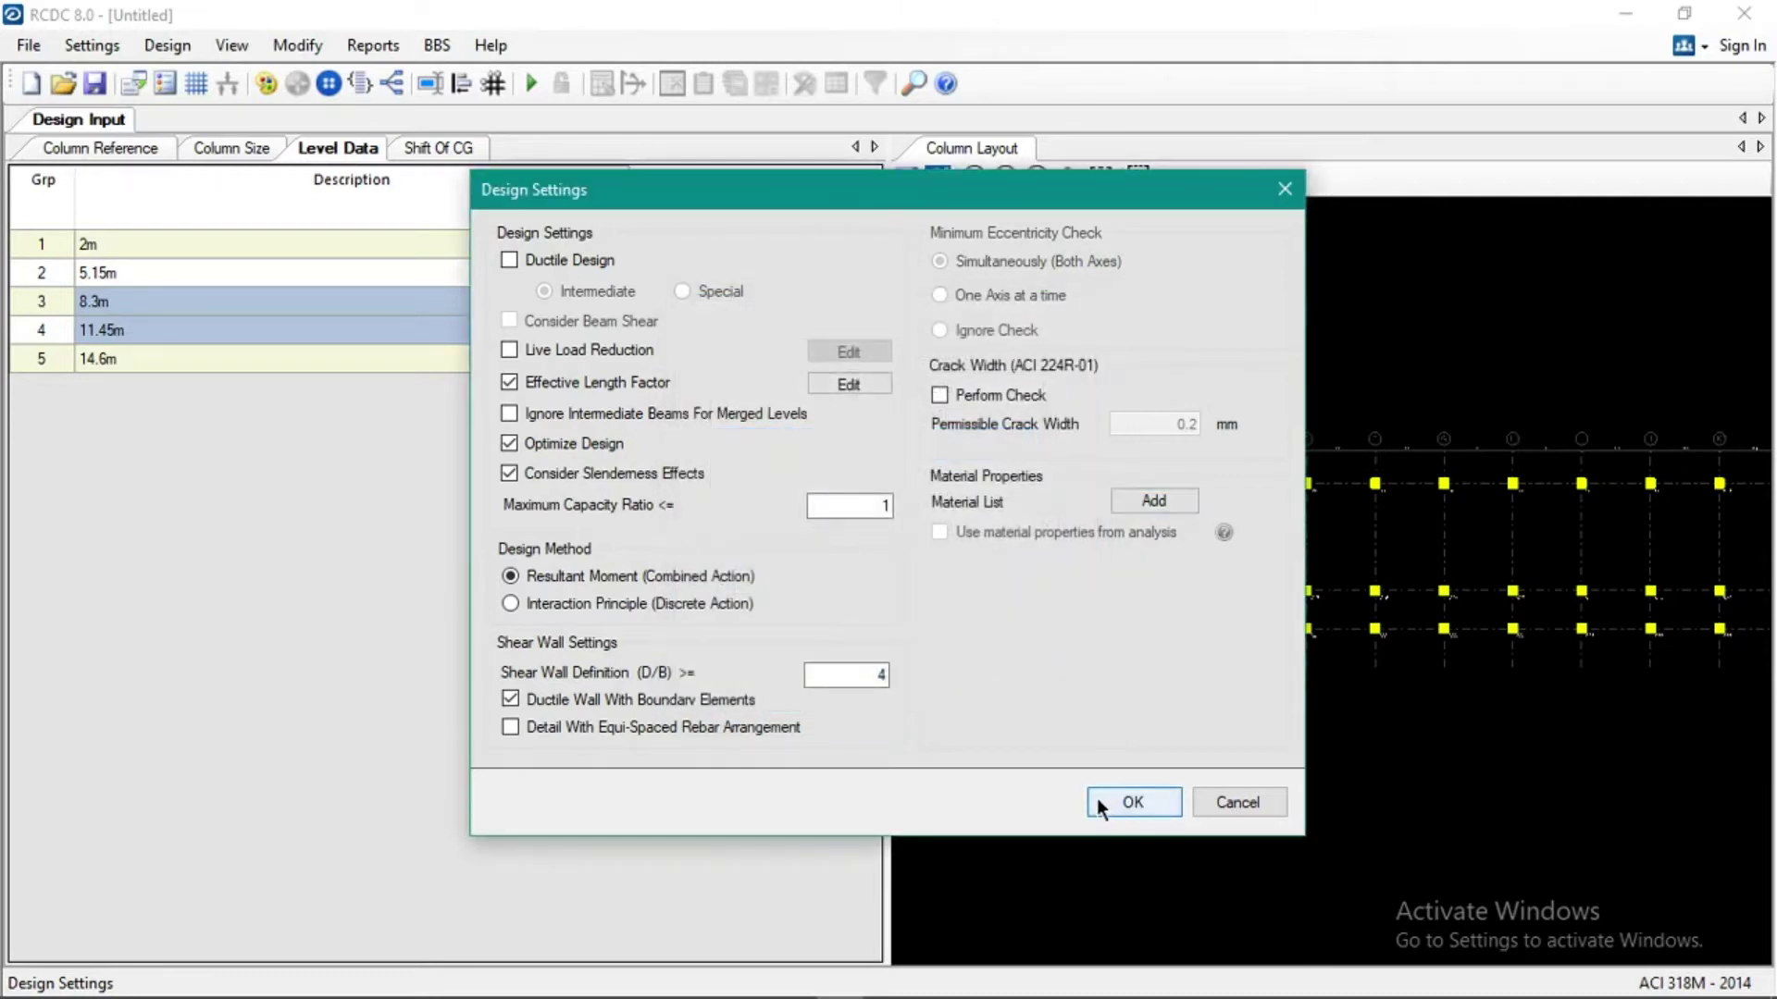
click(1101, 800)
Set the column concrete grade to C27 for all five levels, from 2m to 14.6m.
click(691, 243)
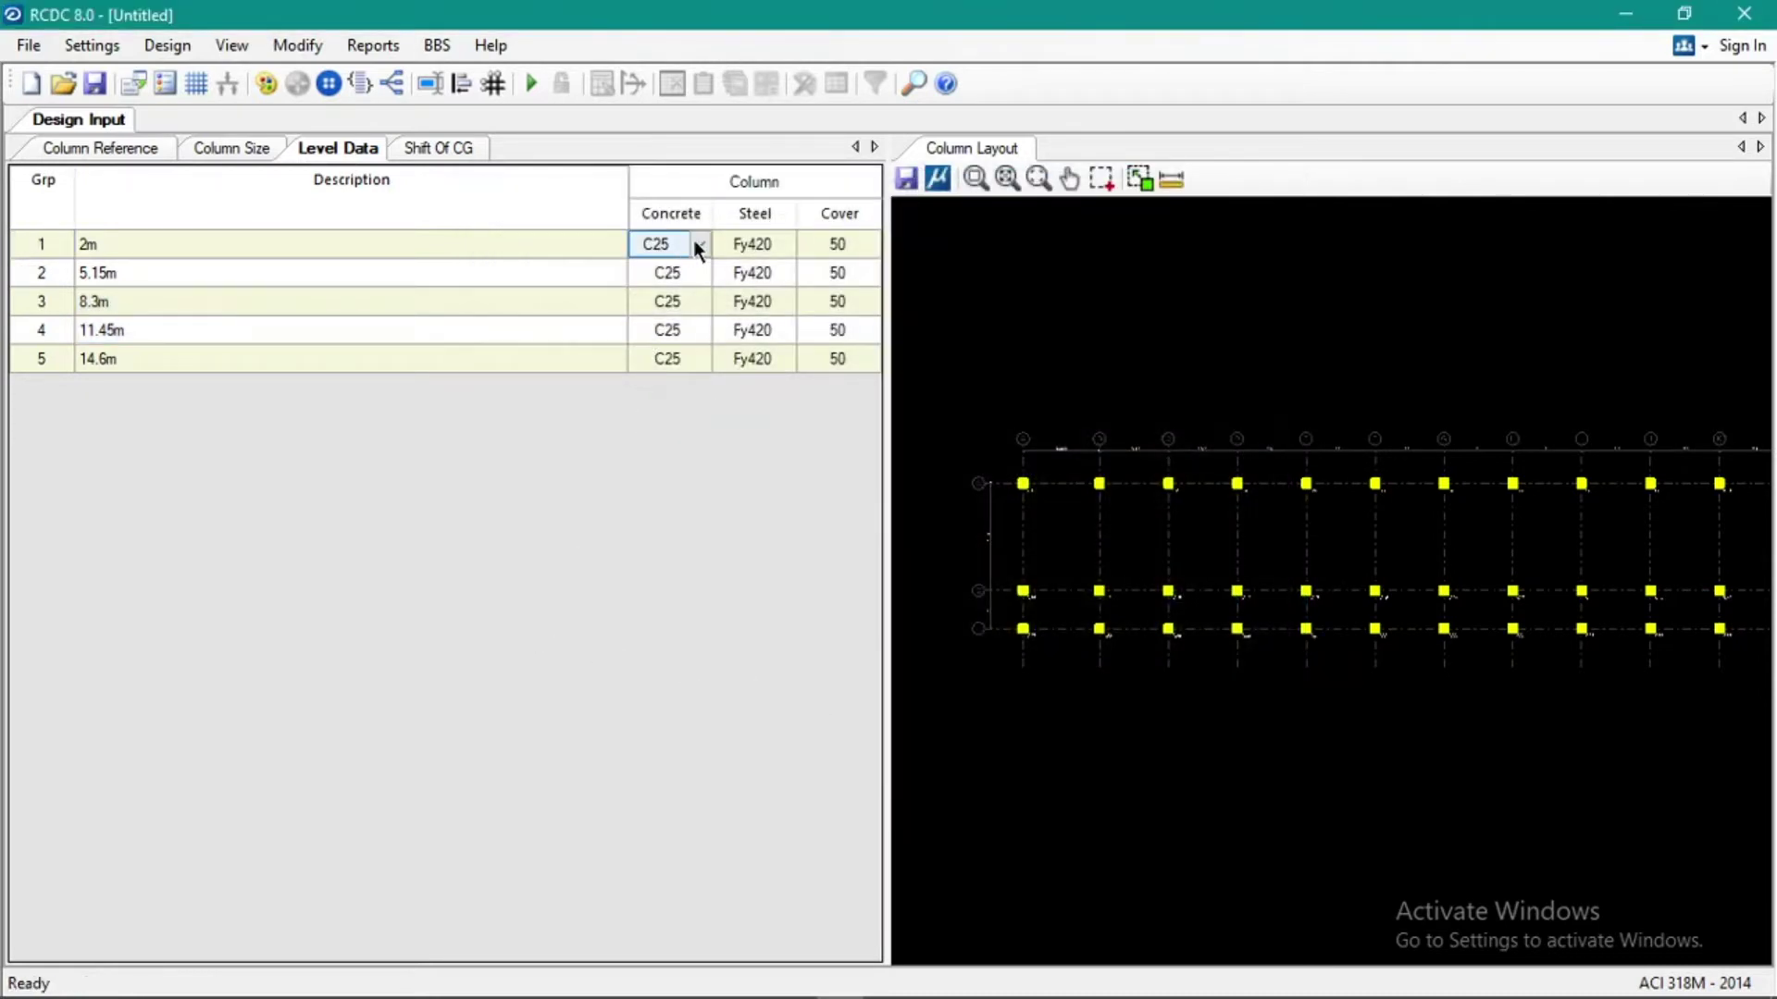
click(268, 148)
click(337, 148)
click(703, 244)
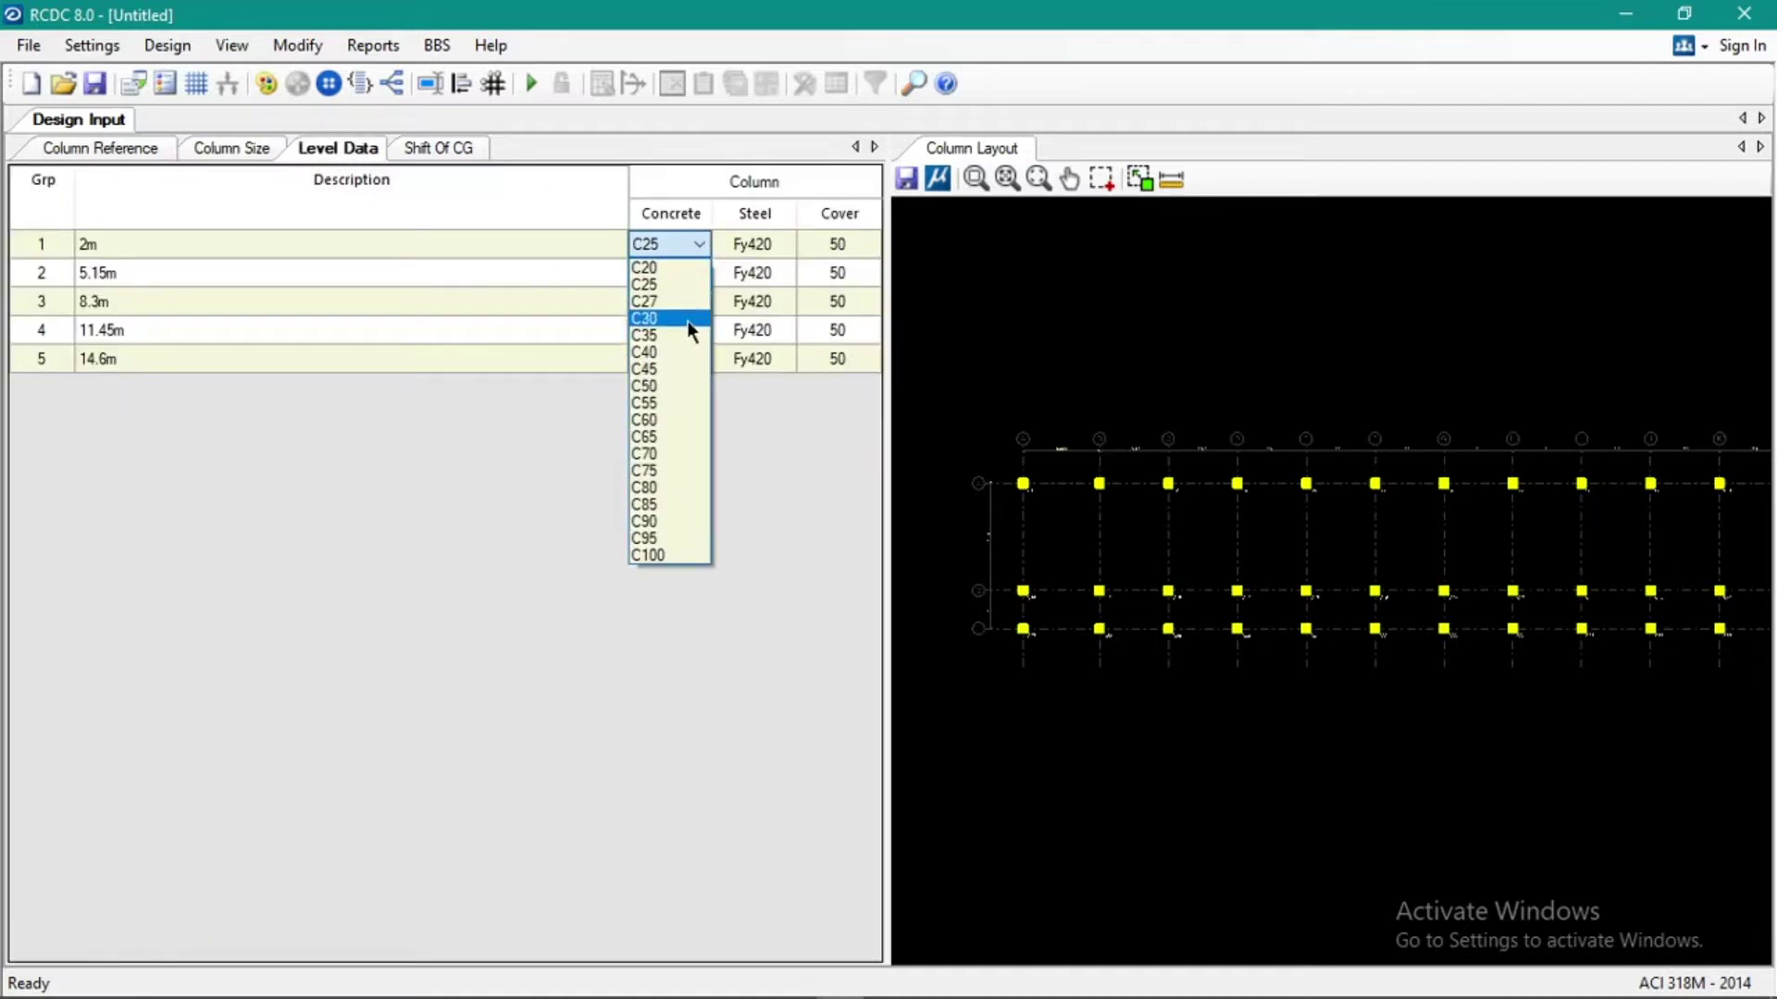
click(670, 302)
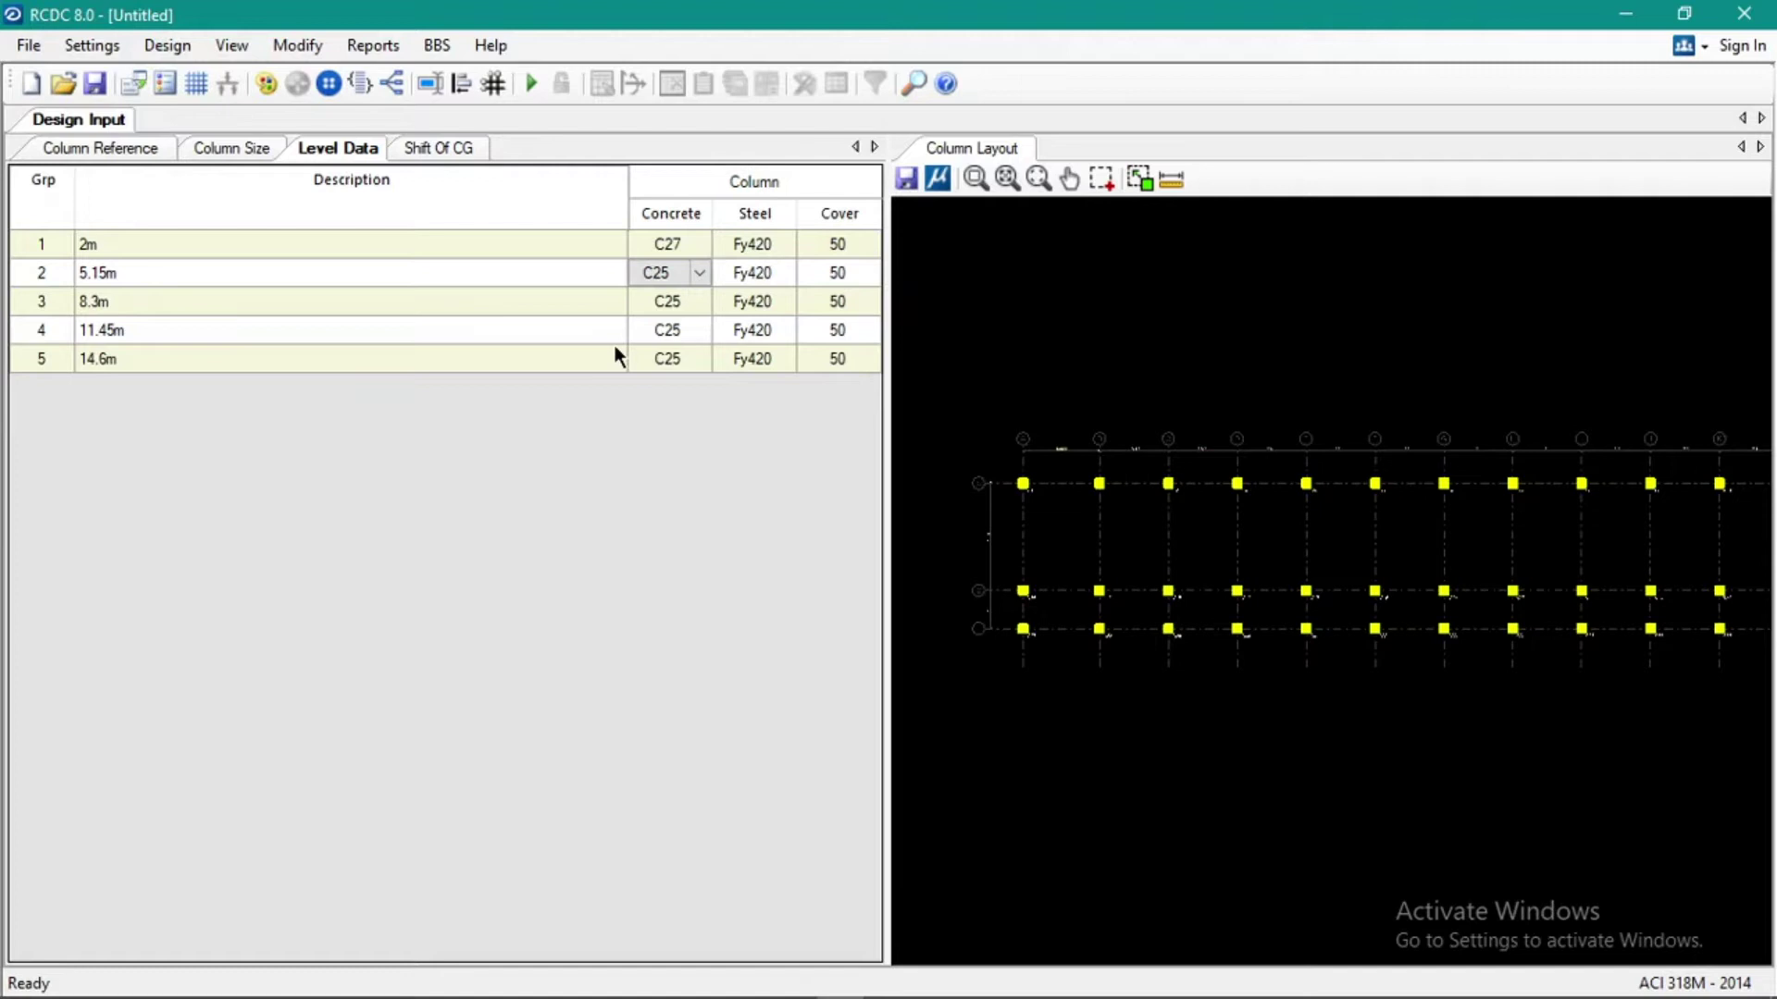
text(C27)
key(Down)
key(ctrl+v)
key(Down)
key(ctrl+v)
key(Down)
key(ctrl+v)
Set the column steel grade to Fy413 for all five levels, from 2m to 14.6m.
key(Right)
key(Up)
key(Up)
key(Up)
key(Up)
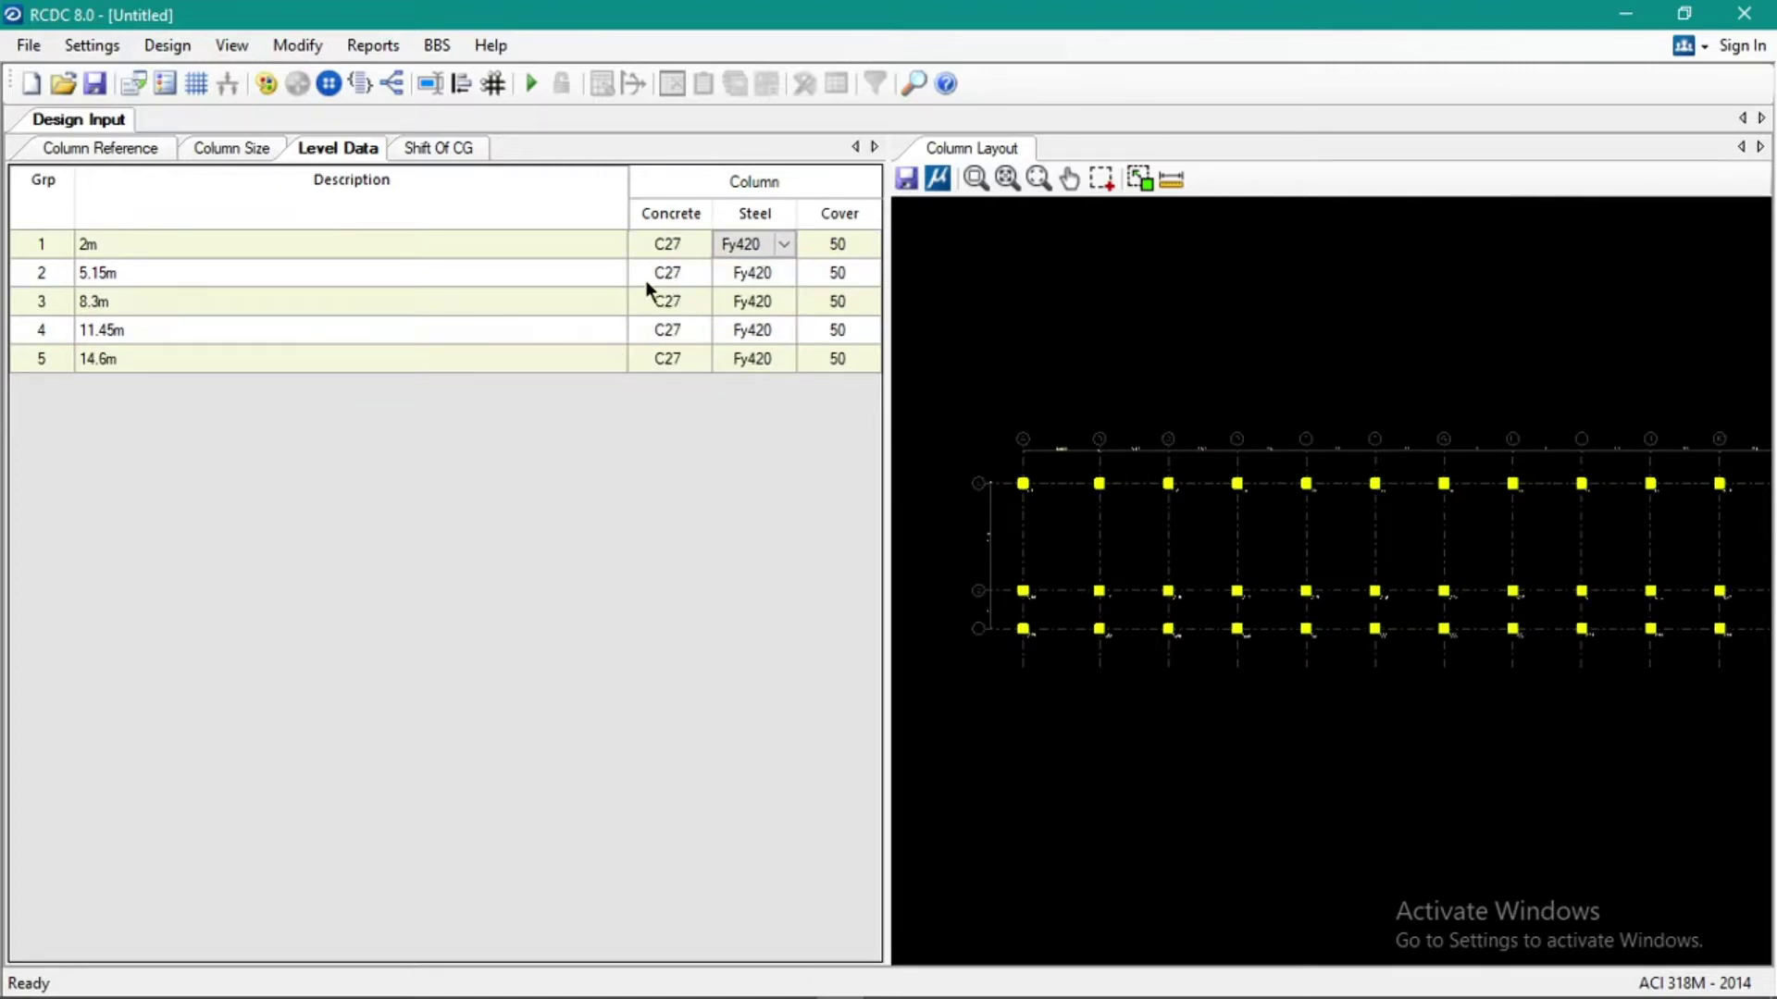
click(787, 242)
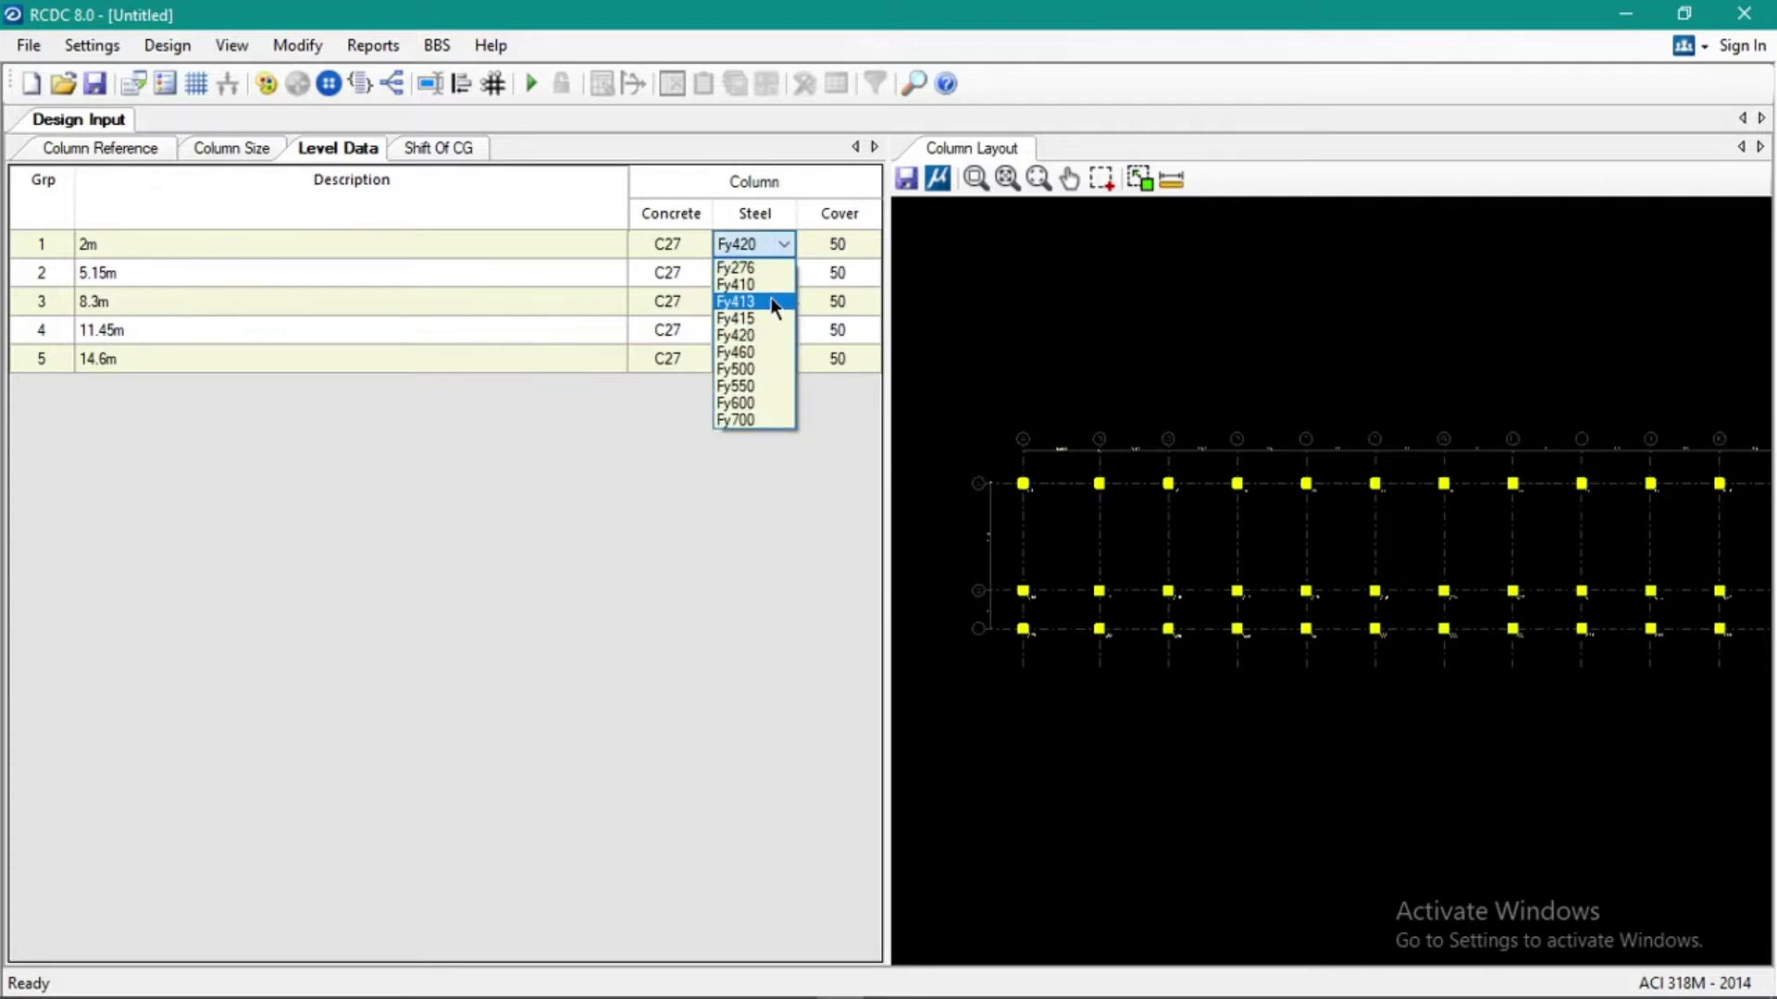
click(776, 298)
key(ctrl+c)
key(Down)
key(ctrl+v)
key(Down)
key(ctrl+v)
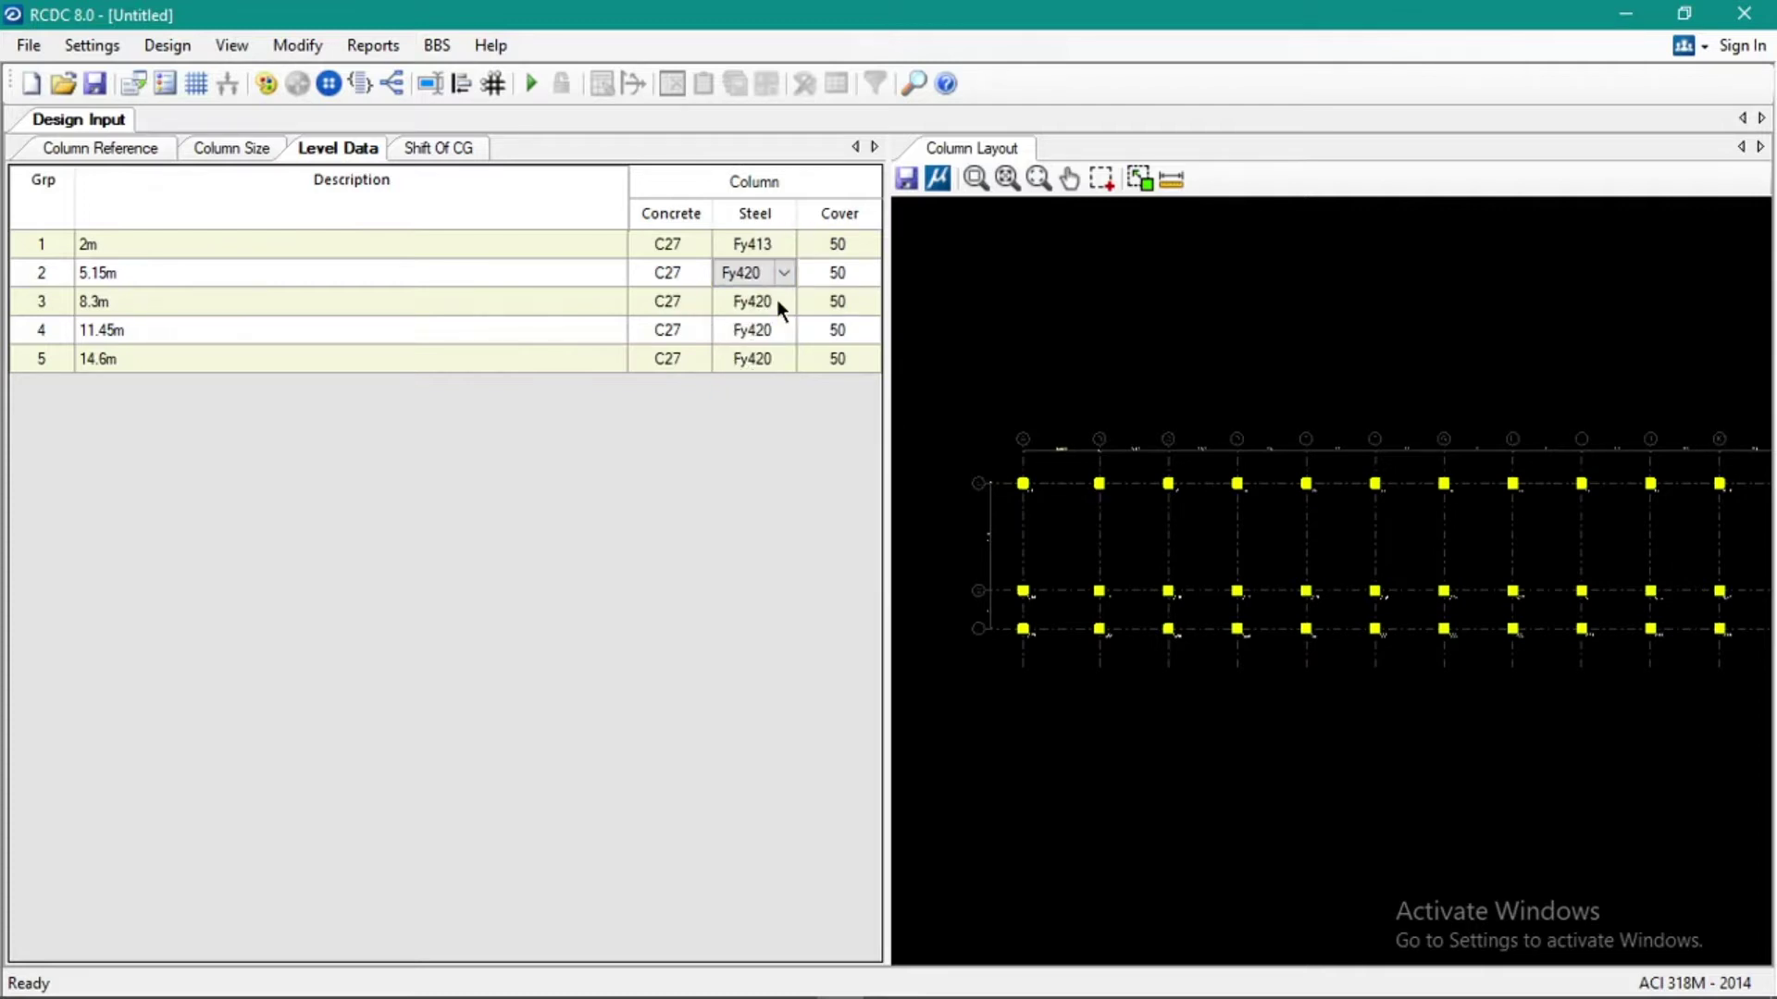
key(Down)
key(ctrl+v)
key(Down)
key(ctrl+v)
Set the column cover to 40 for all five levels, from 2m to 14.6m.
key(Right)
key(Up)
key(Up)
key(Up)
key(Up)
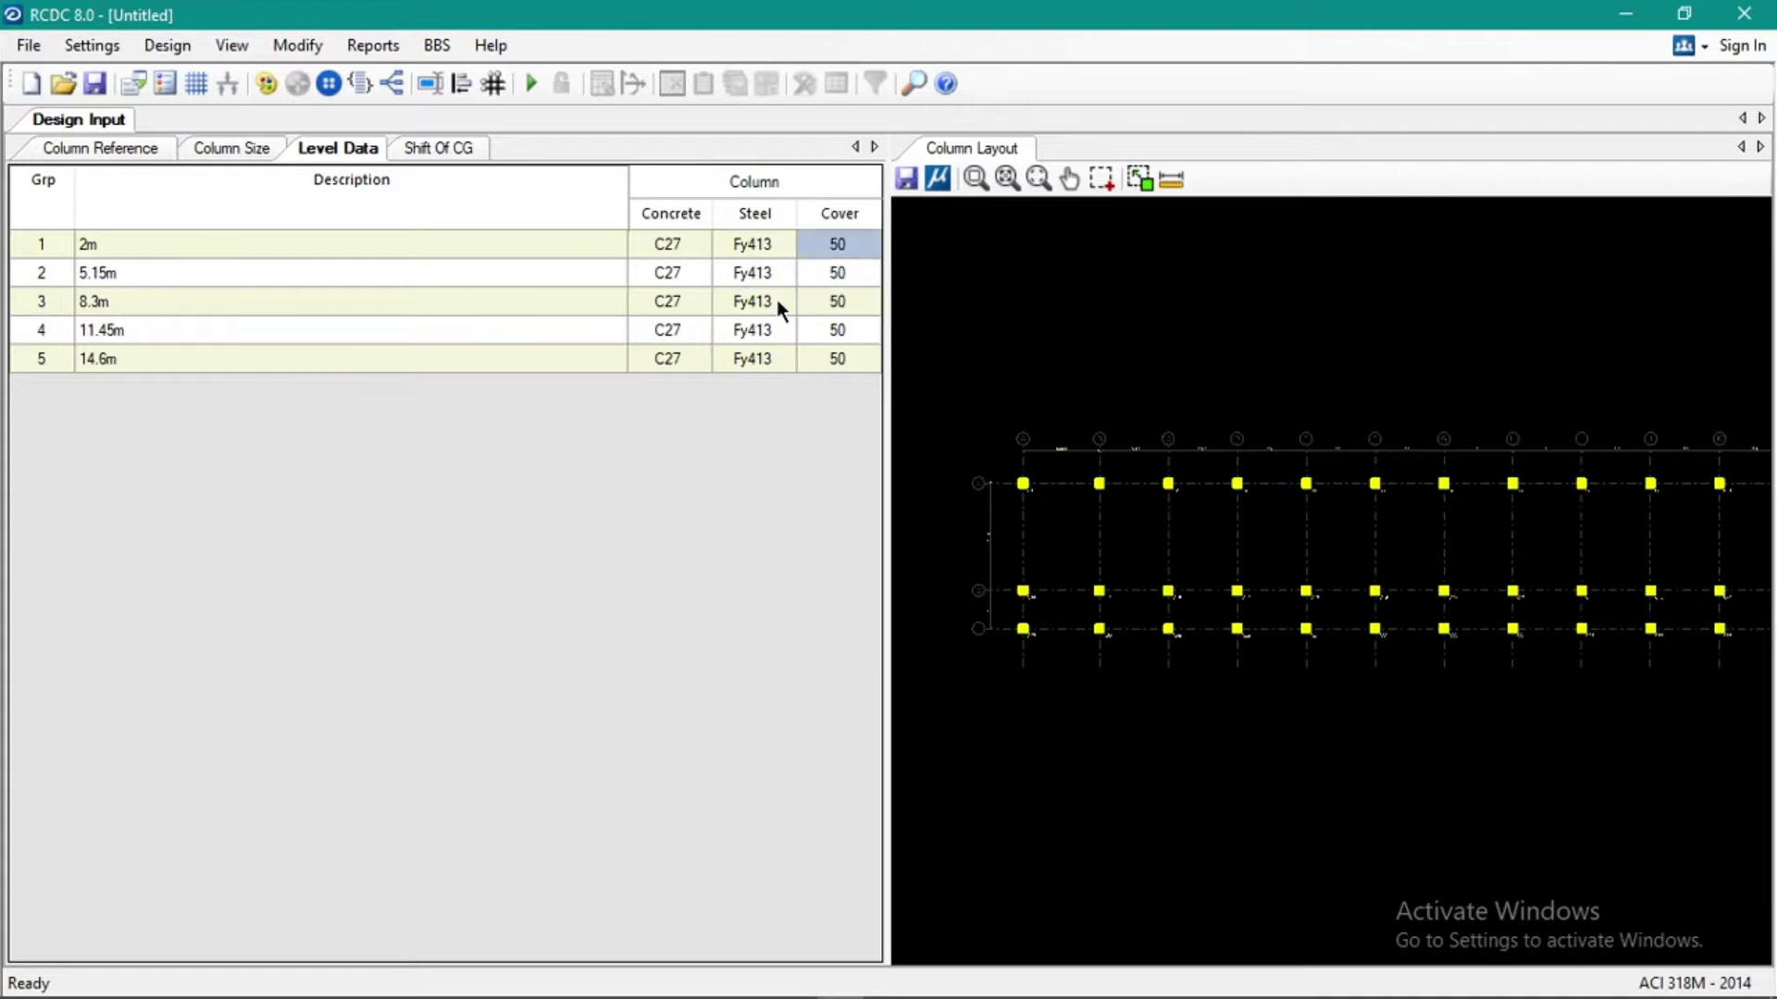
text(40)
key(Down)
key(Up)
key(ctrl+c)
key(Down)
key(ctrl+v)
key(Down)
key(ctrl+v)
key(Down)
key(ctrl+v)
key(Down)
key(ctrl+v)
key(Left)
key(Left)
key(Left)
key(Left)
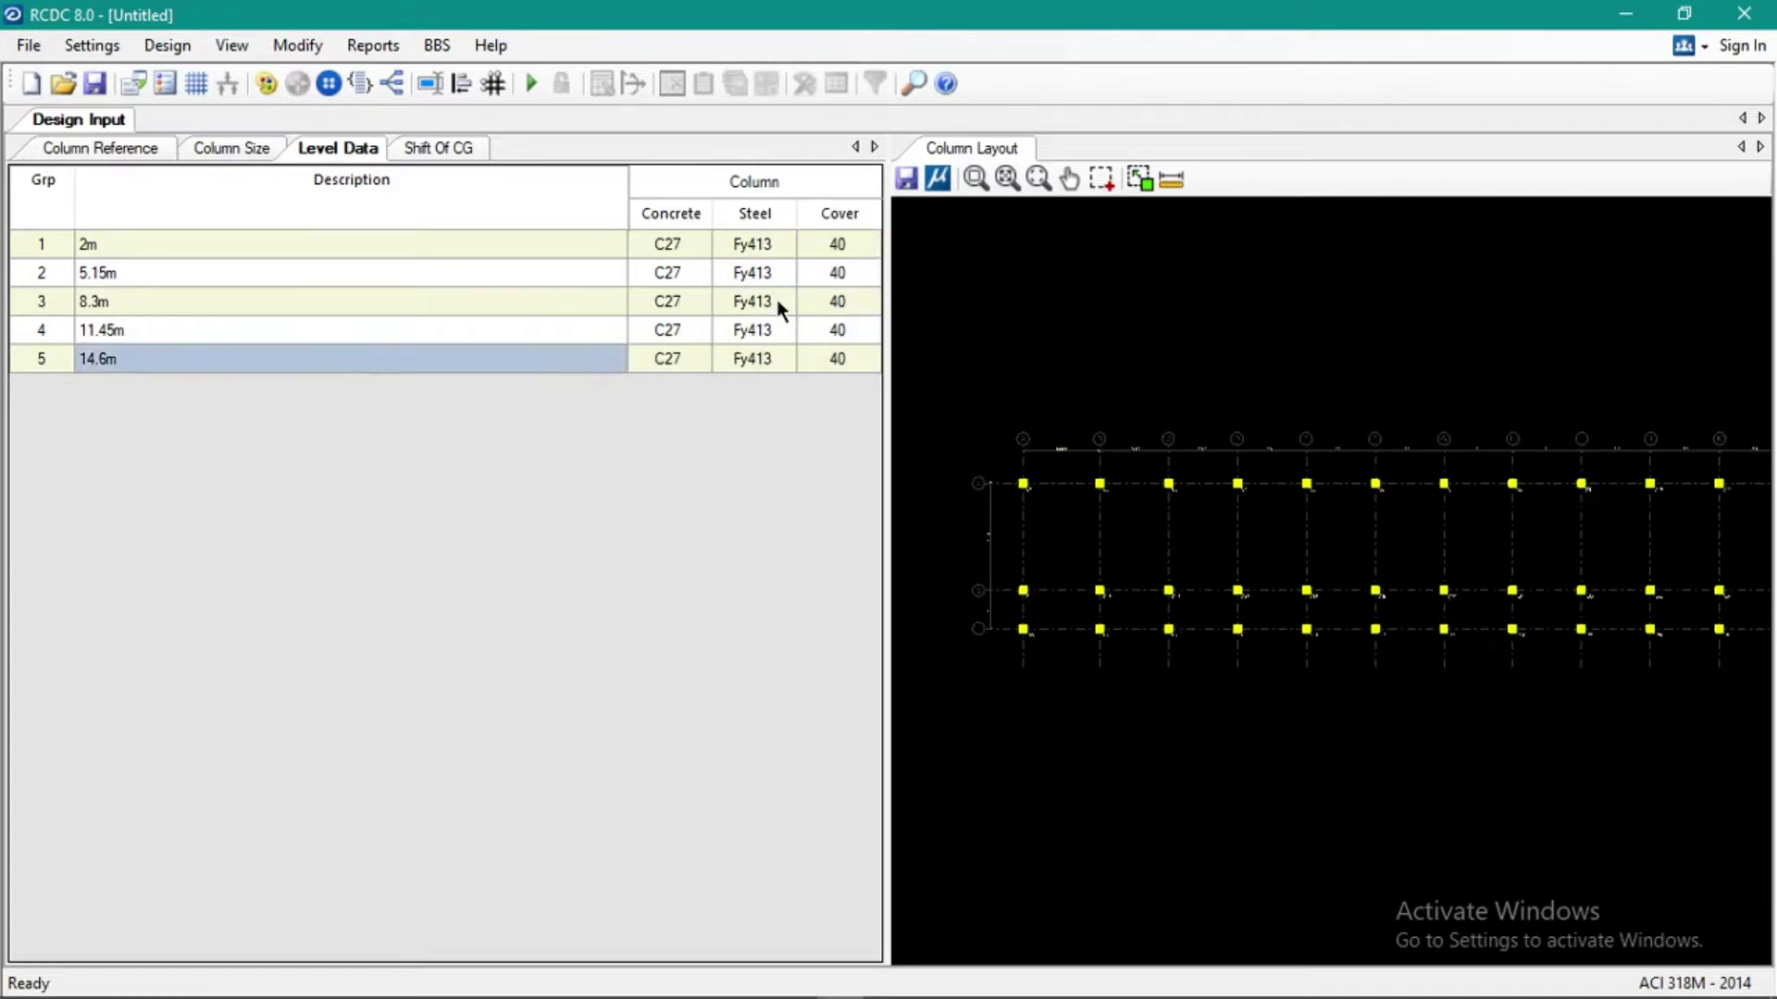
Review the level data rows and the column size table, comparing column C1 at levels 11.45m and 14.6m.
click(515, 309)
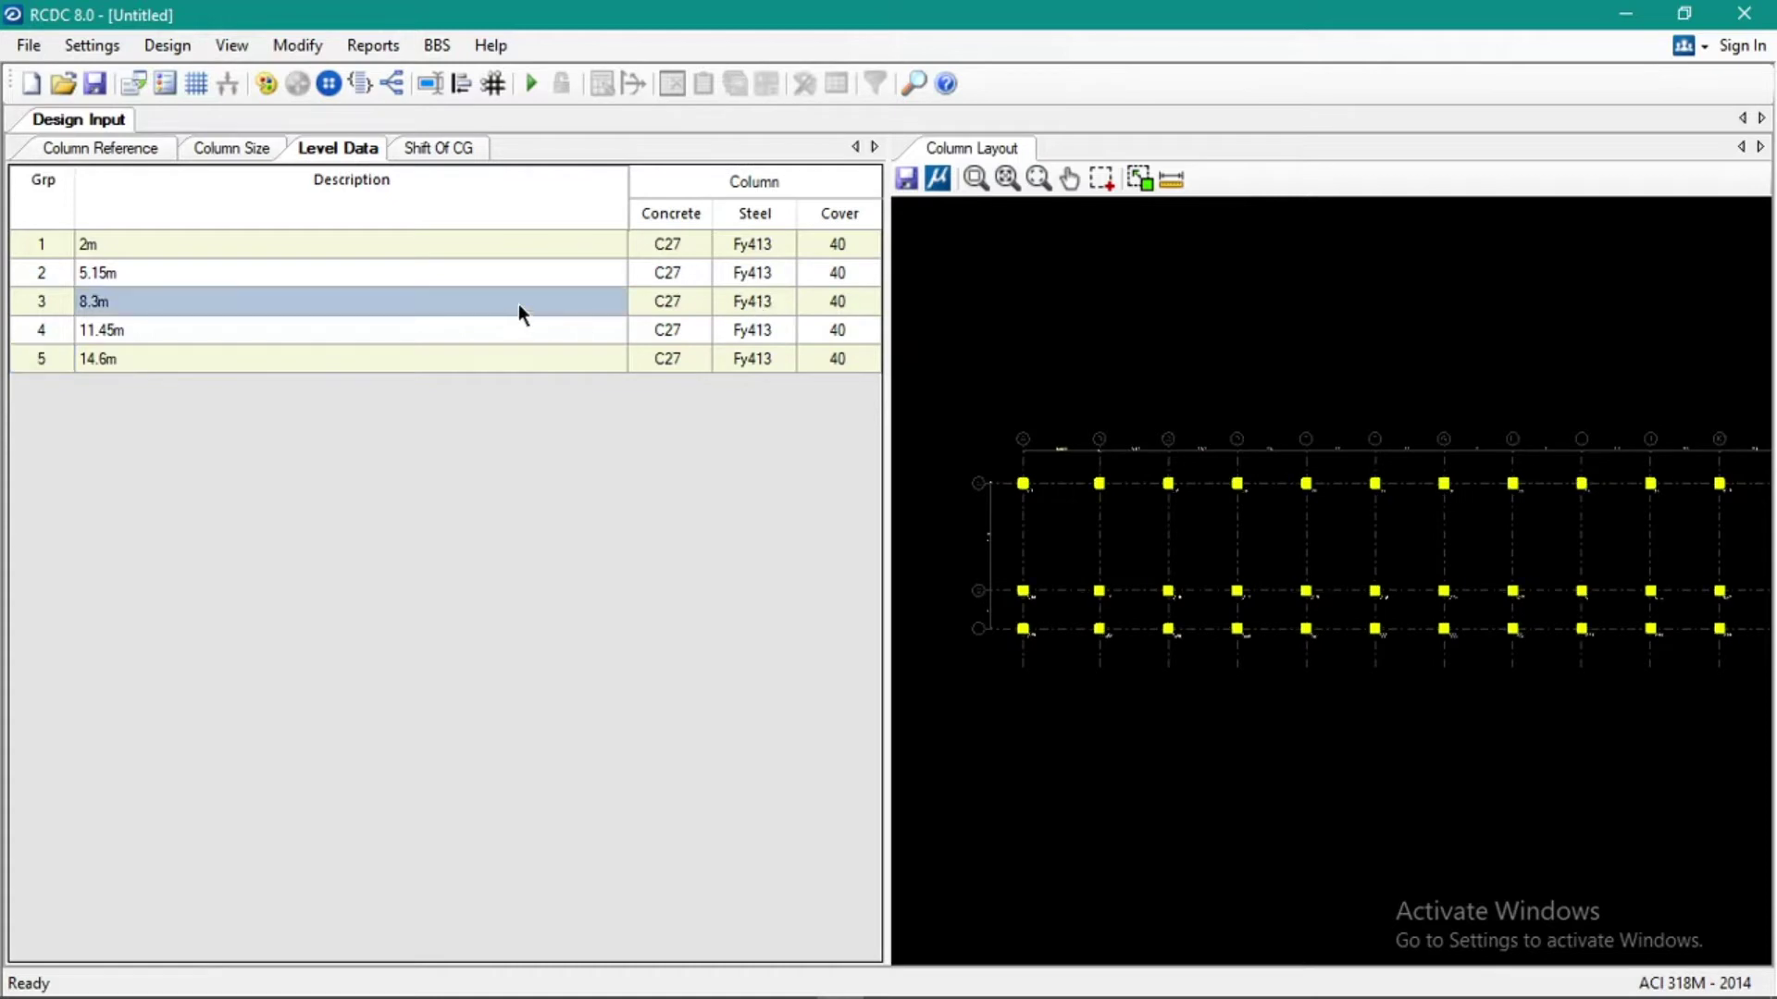
click(525, 285)
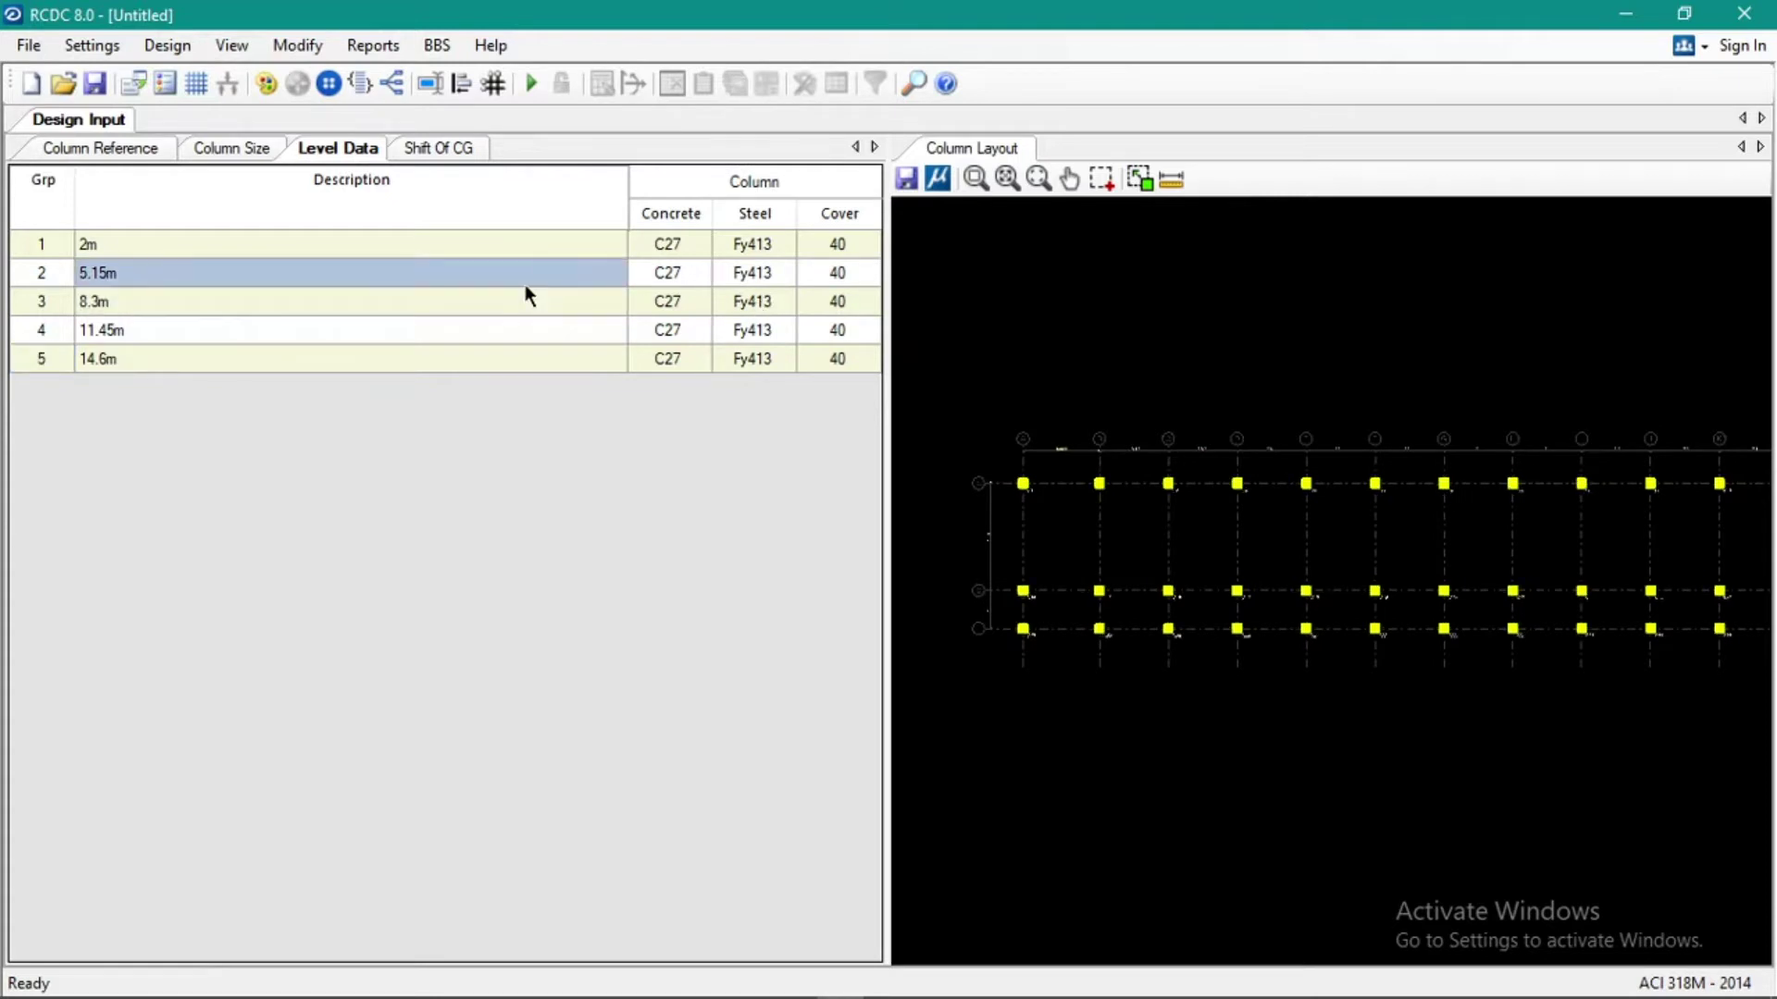
click(211, 156)
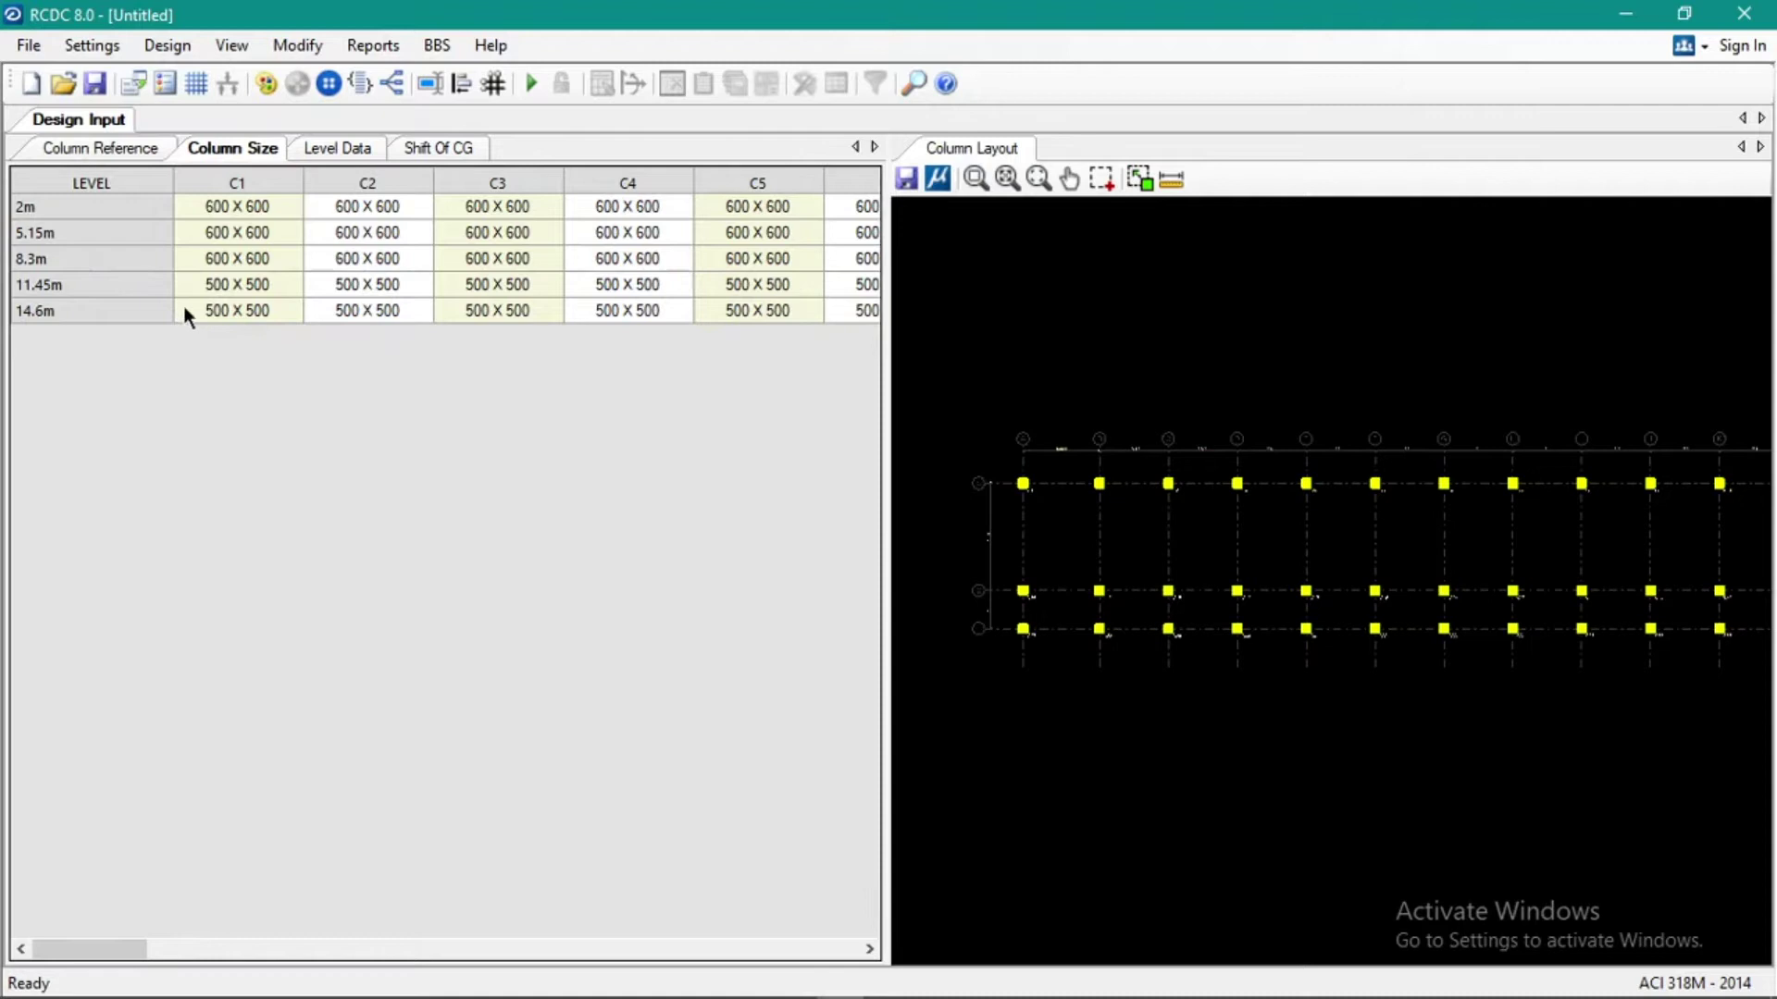
click(124, 284)
click(135, 309)
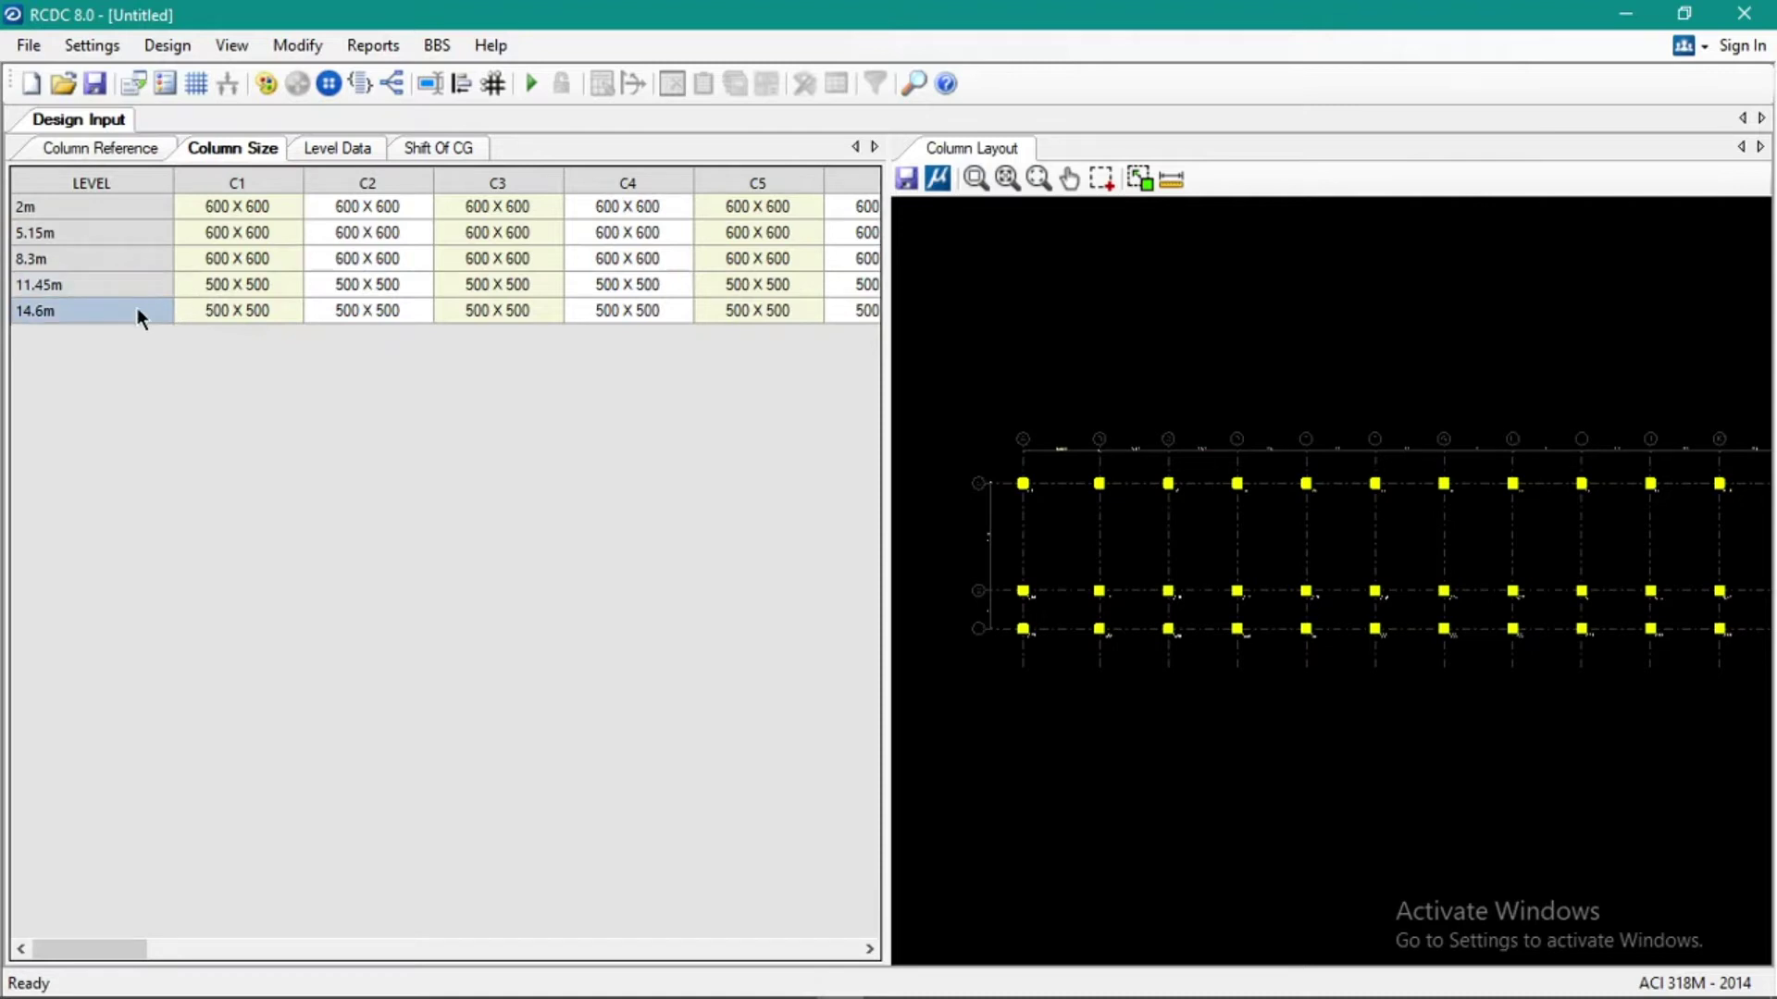
click(262, 288)
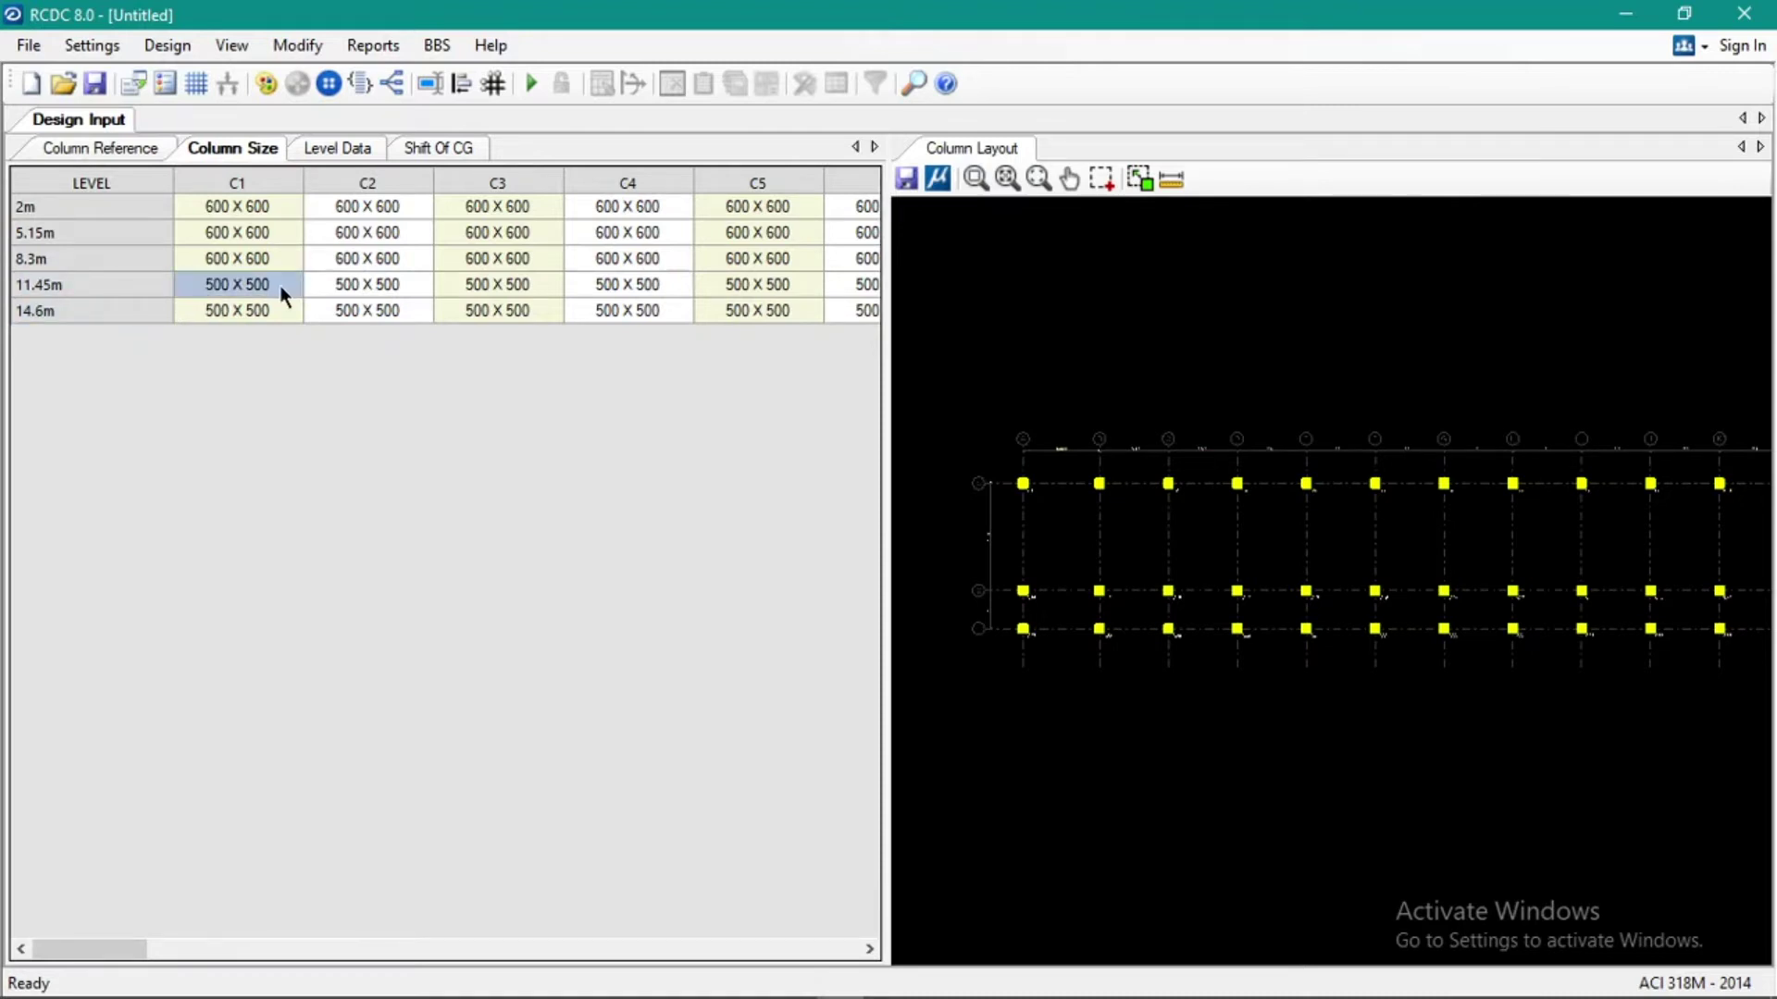
click(227, 315)
click(230, 282)
Examine columns C1 and C2 in the column layout against their sizes per level, including the shift of CG table.
click(983, 390)
scroll(1041, 588, up, 3)
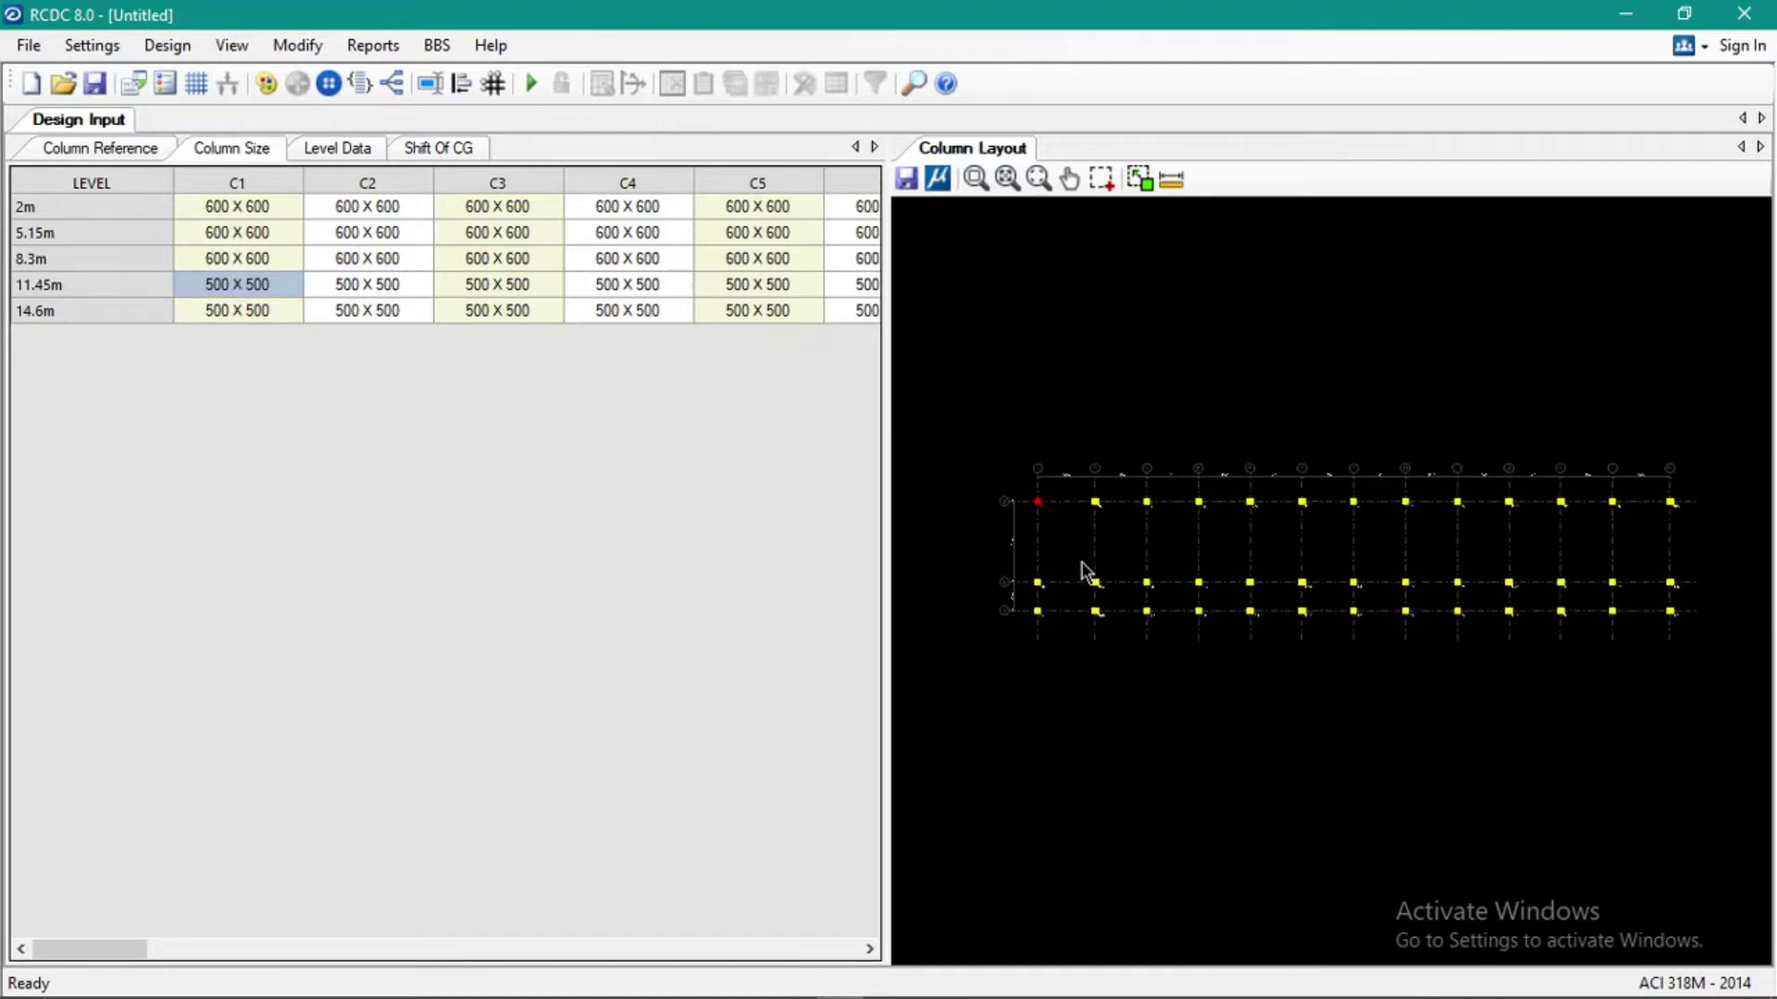
scroll(1018, 435, up, 2)
scroll(1009, 417, down, 2)
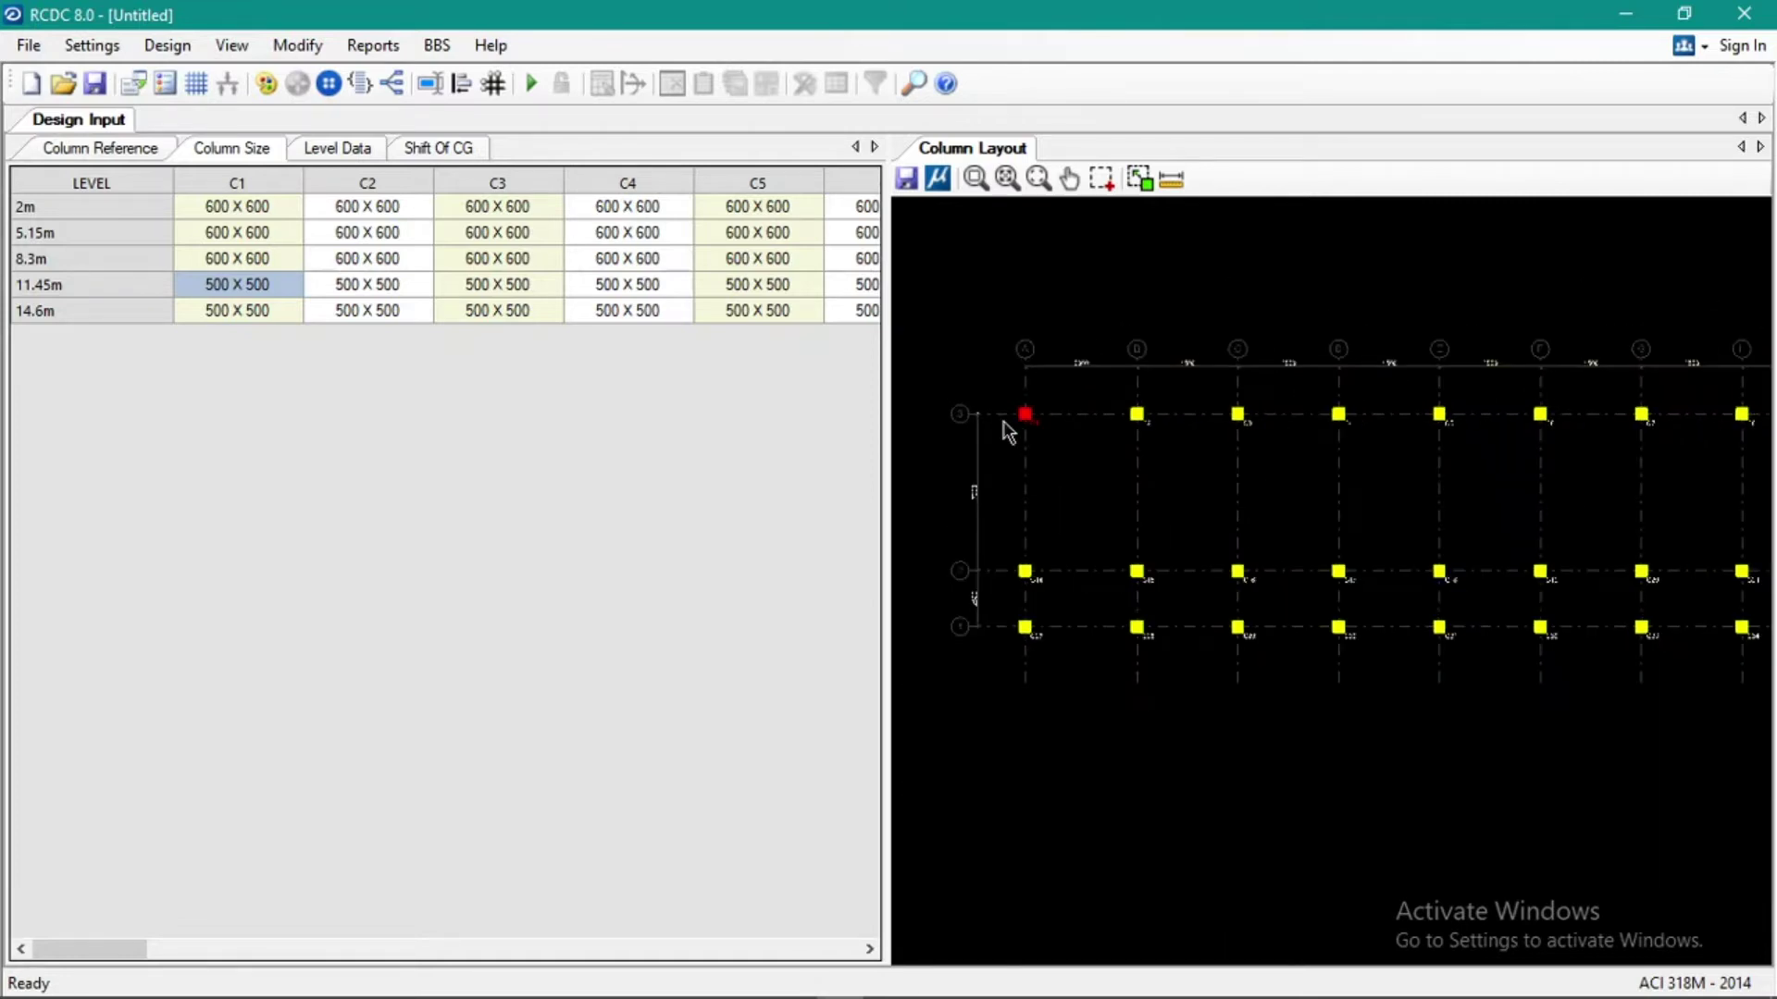
scroll(1023, 425, down, 1)
click(228, 263)
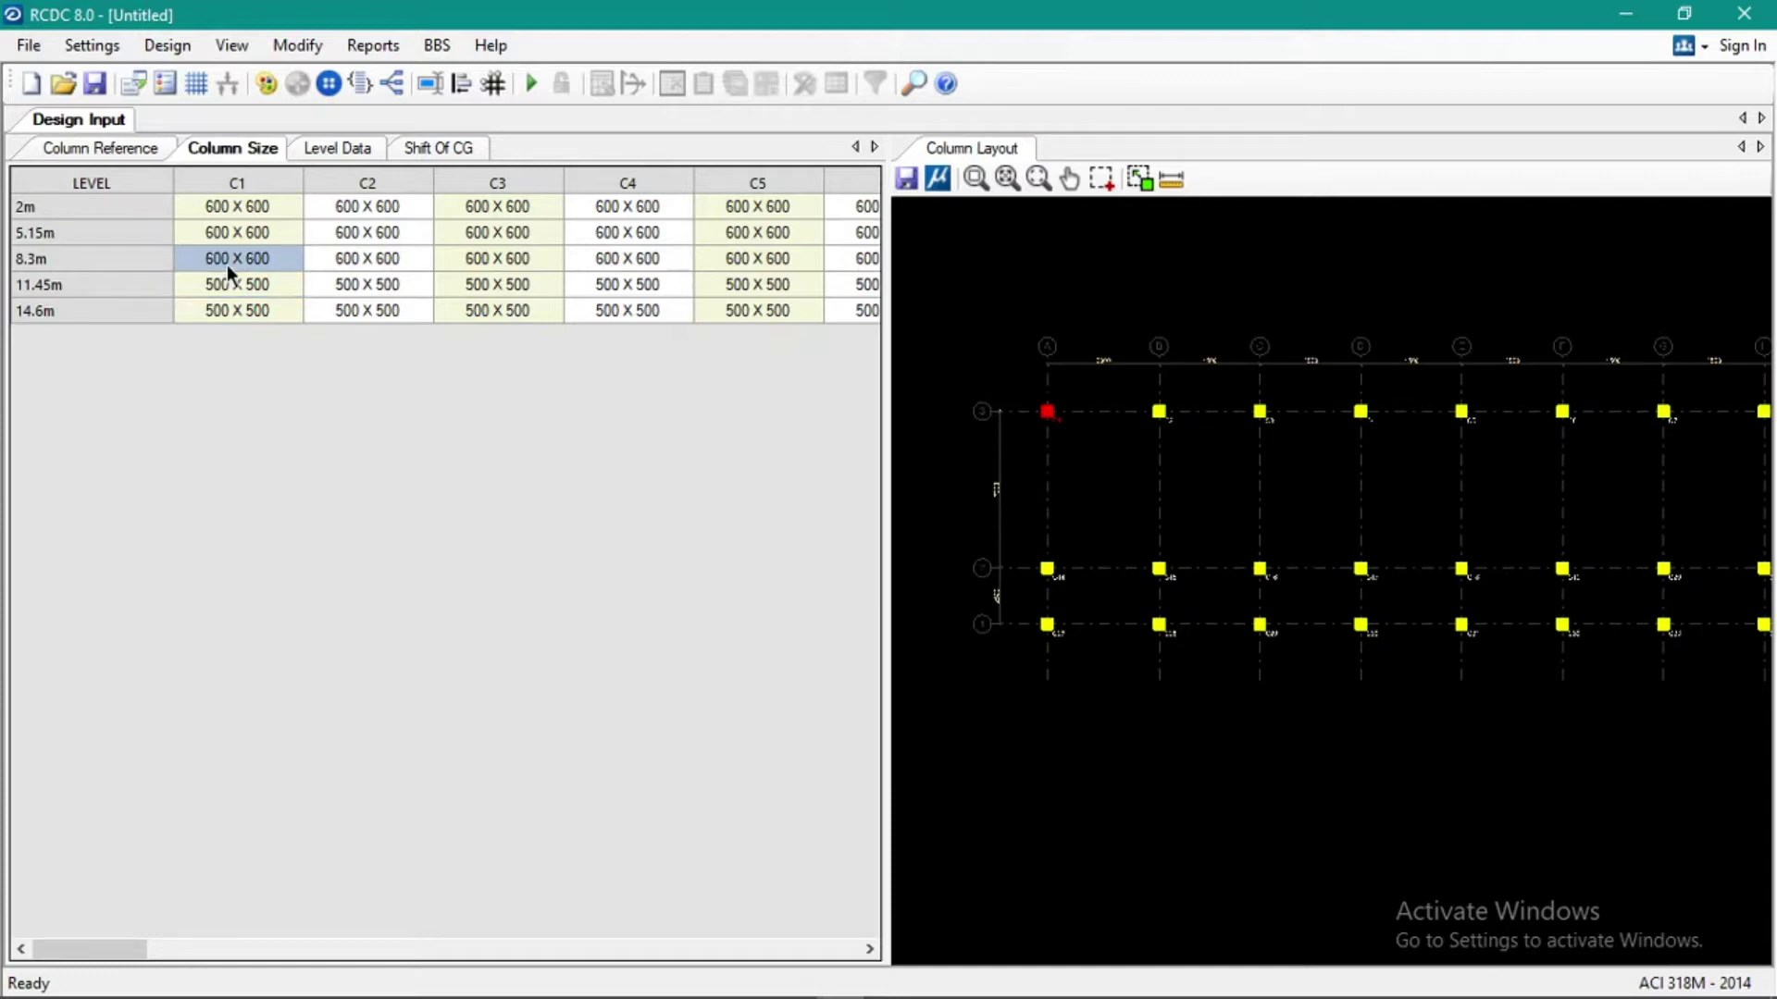
click(228, 276)
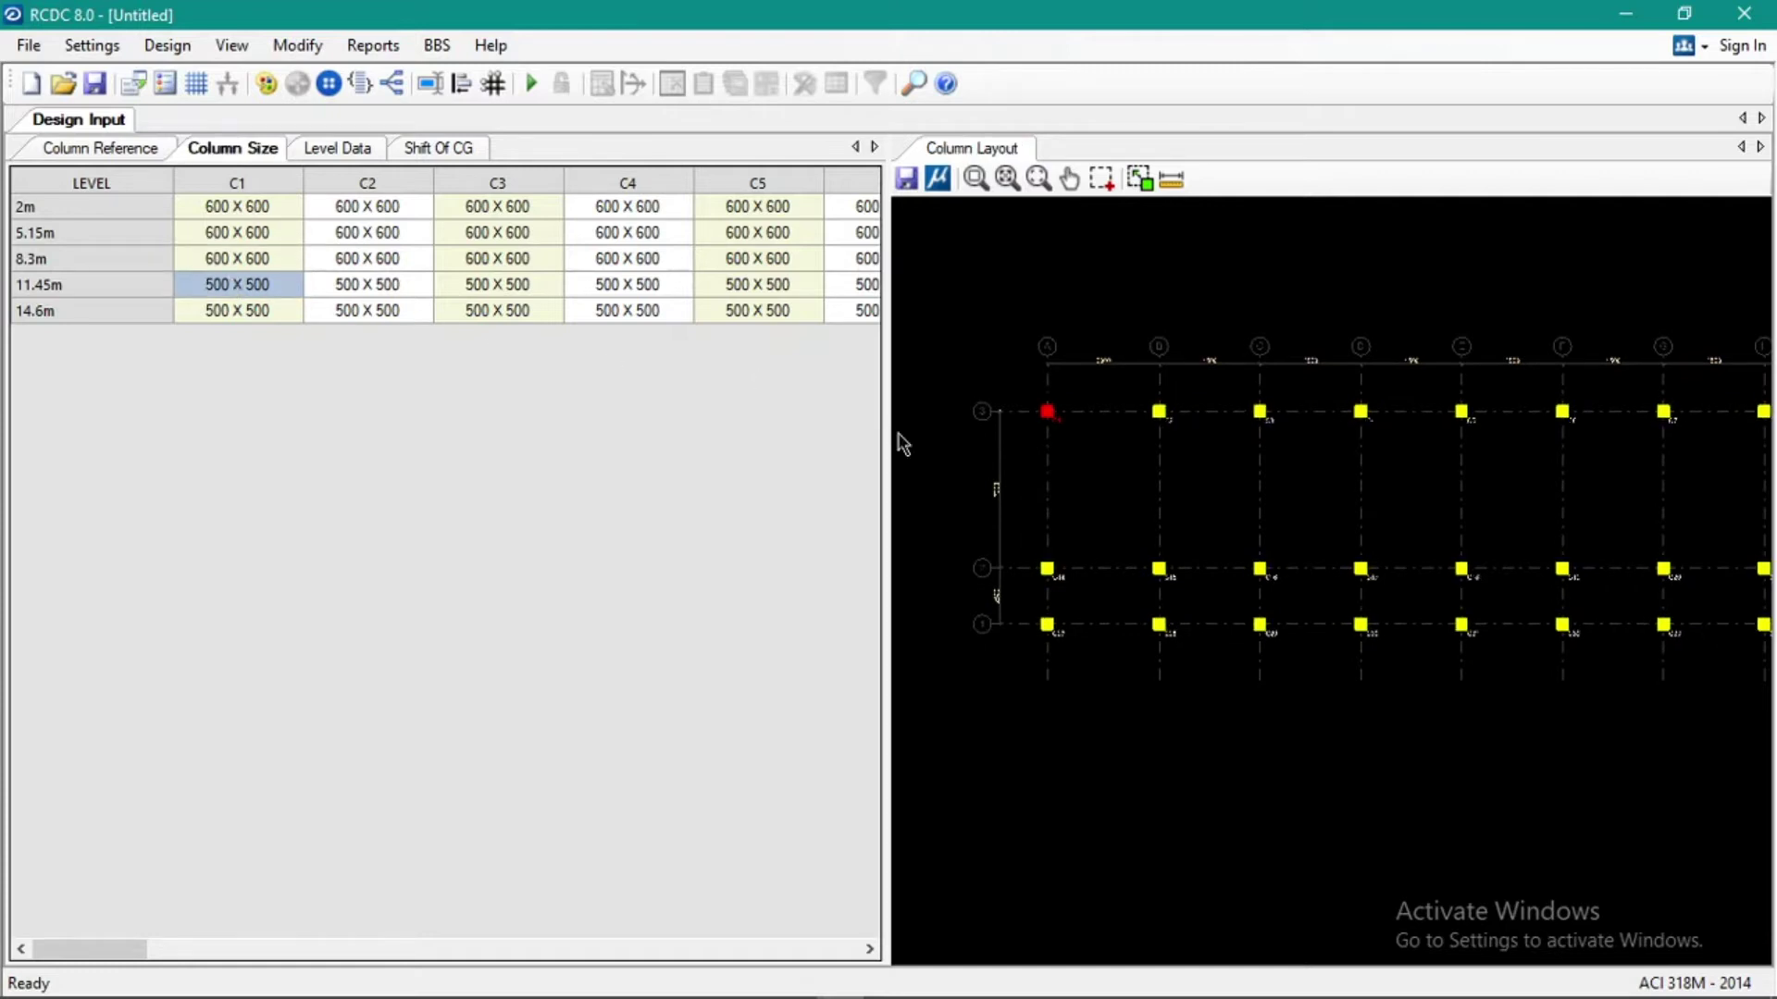
scroll(1064, 623, up, 2)
scroll(1022, 541, down, 2)
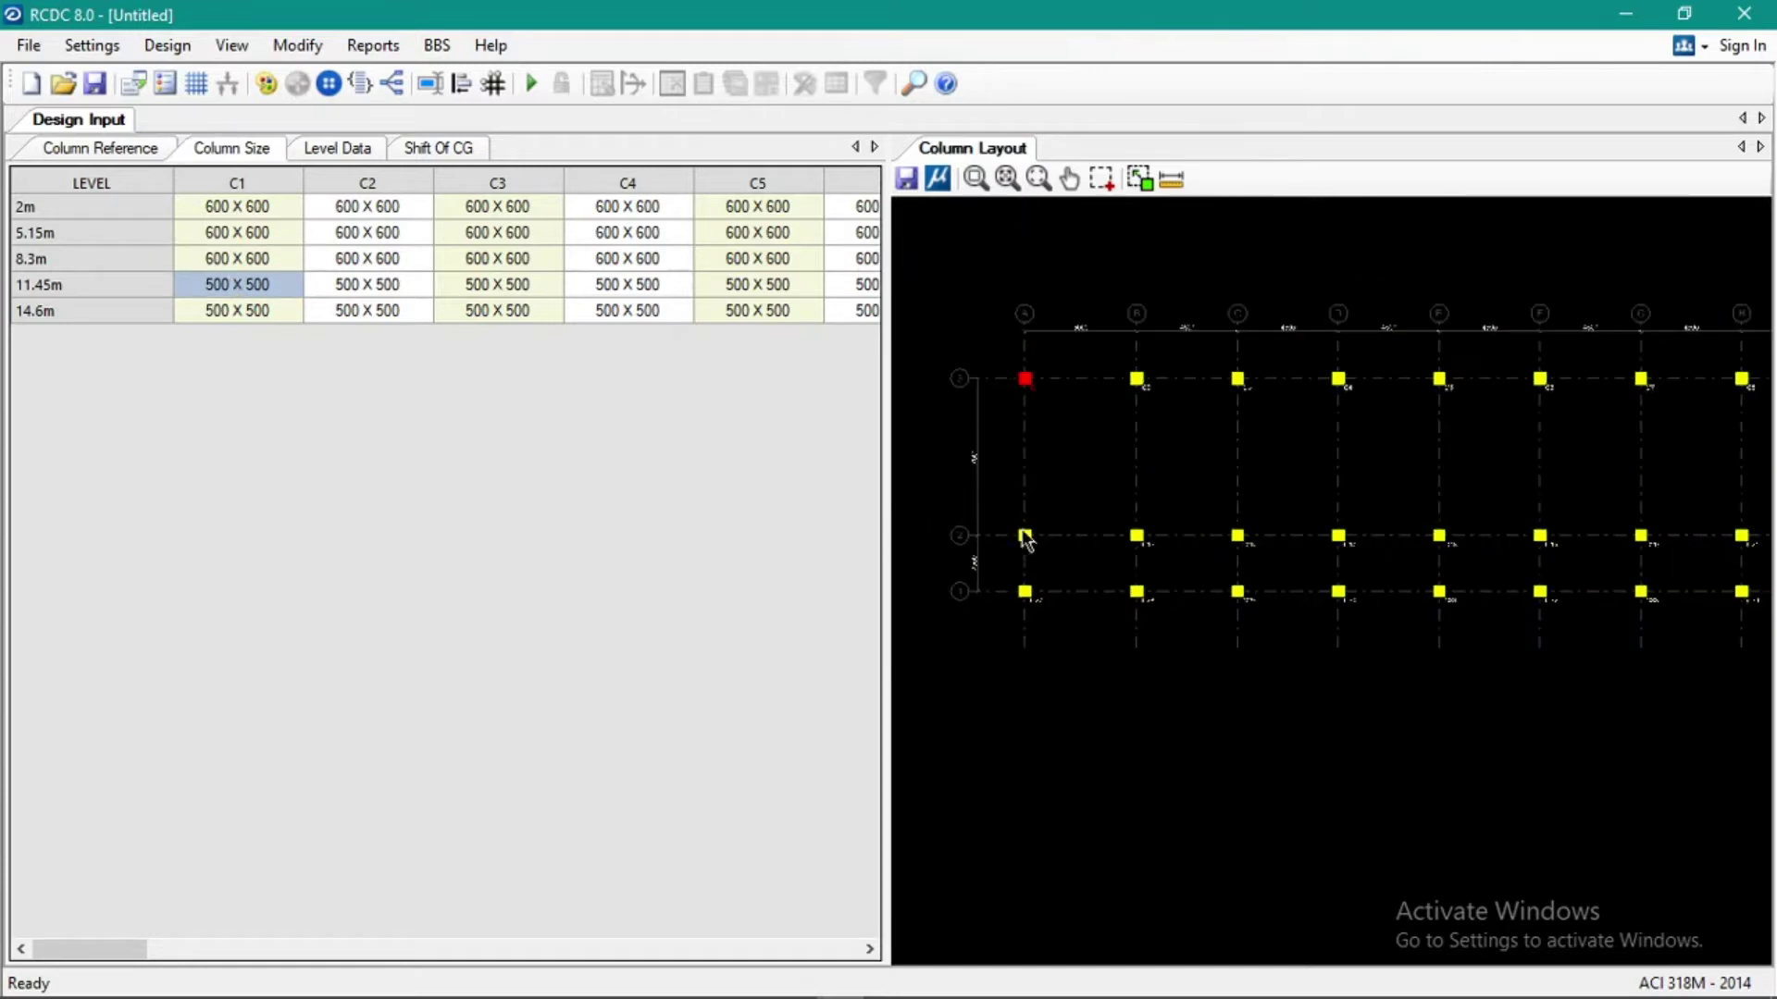
click(351, 309)
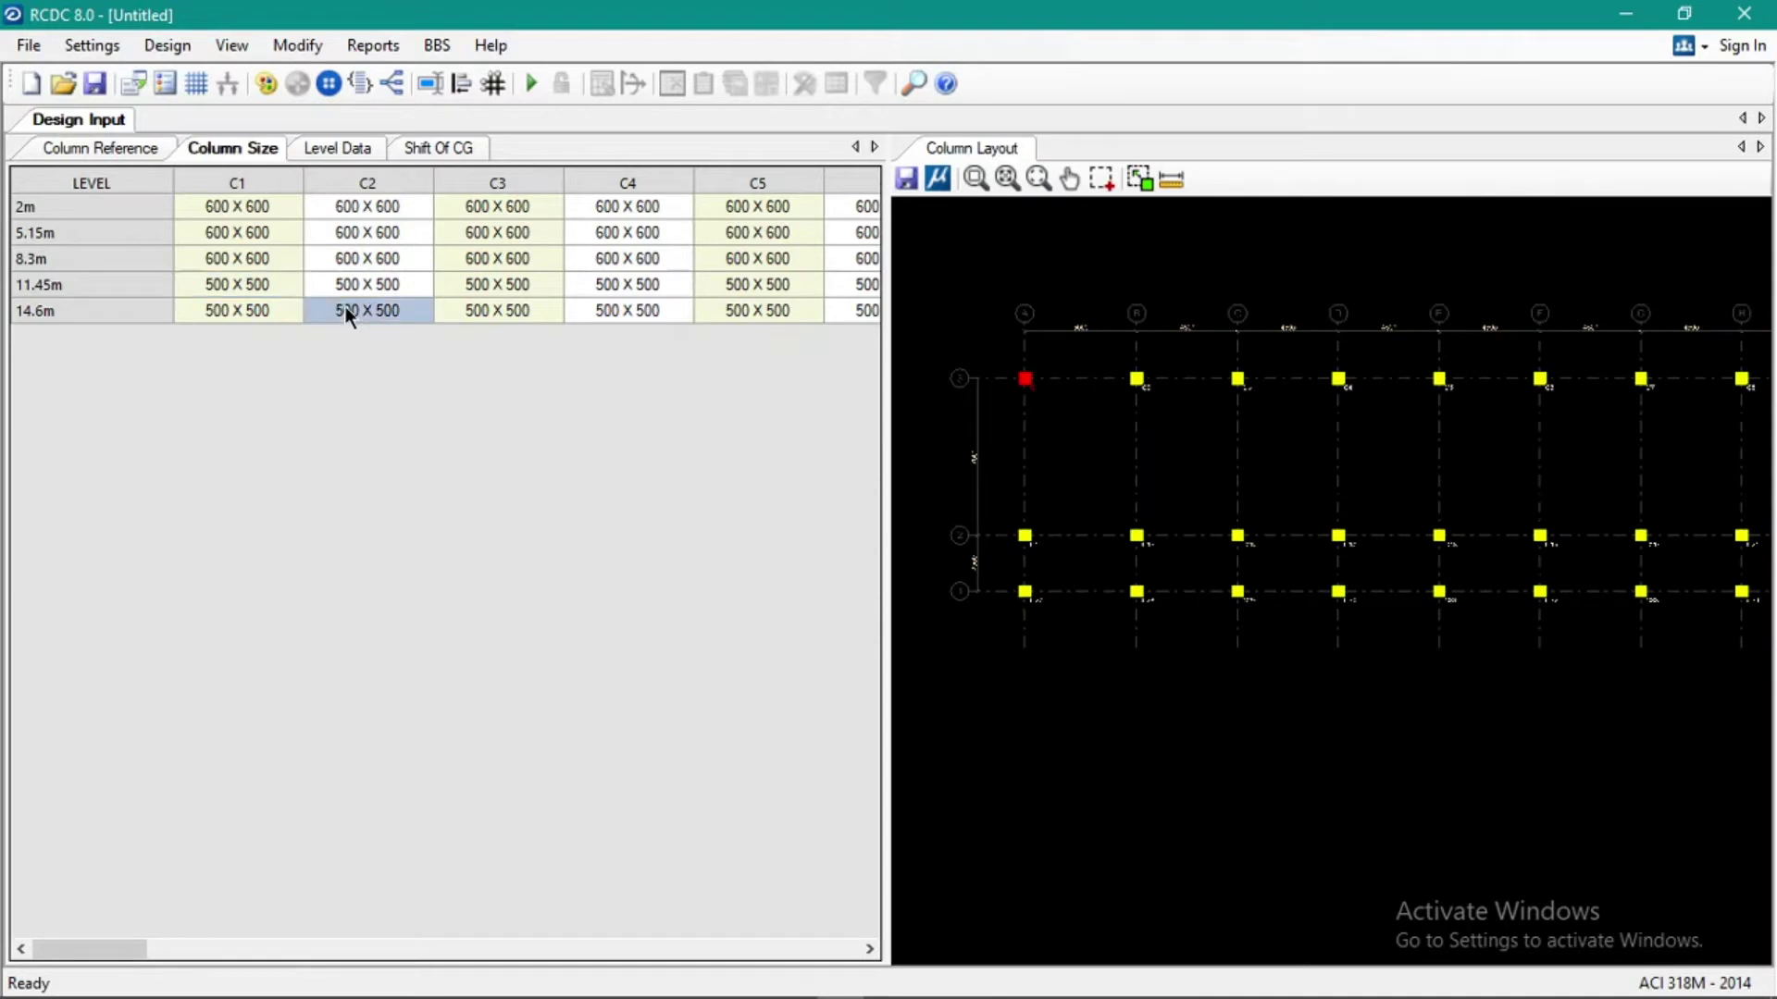
click(417, 153)
click(244, 154)
scroll(1086, 595, down, 1)
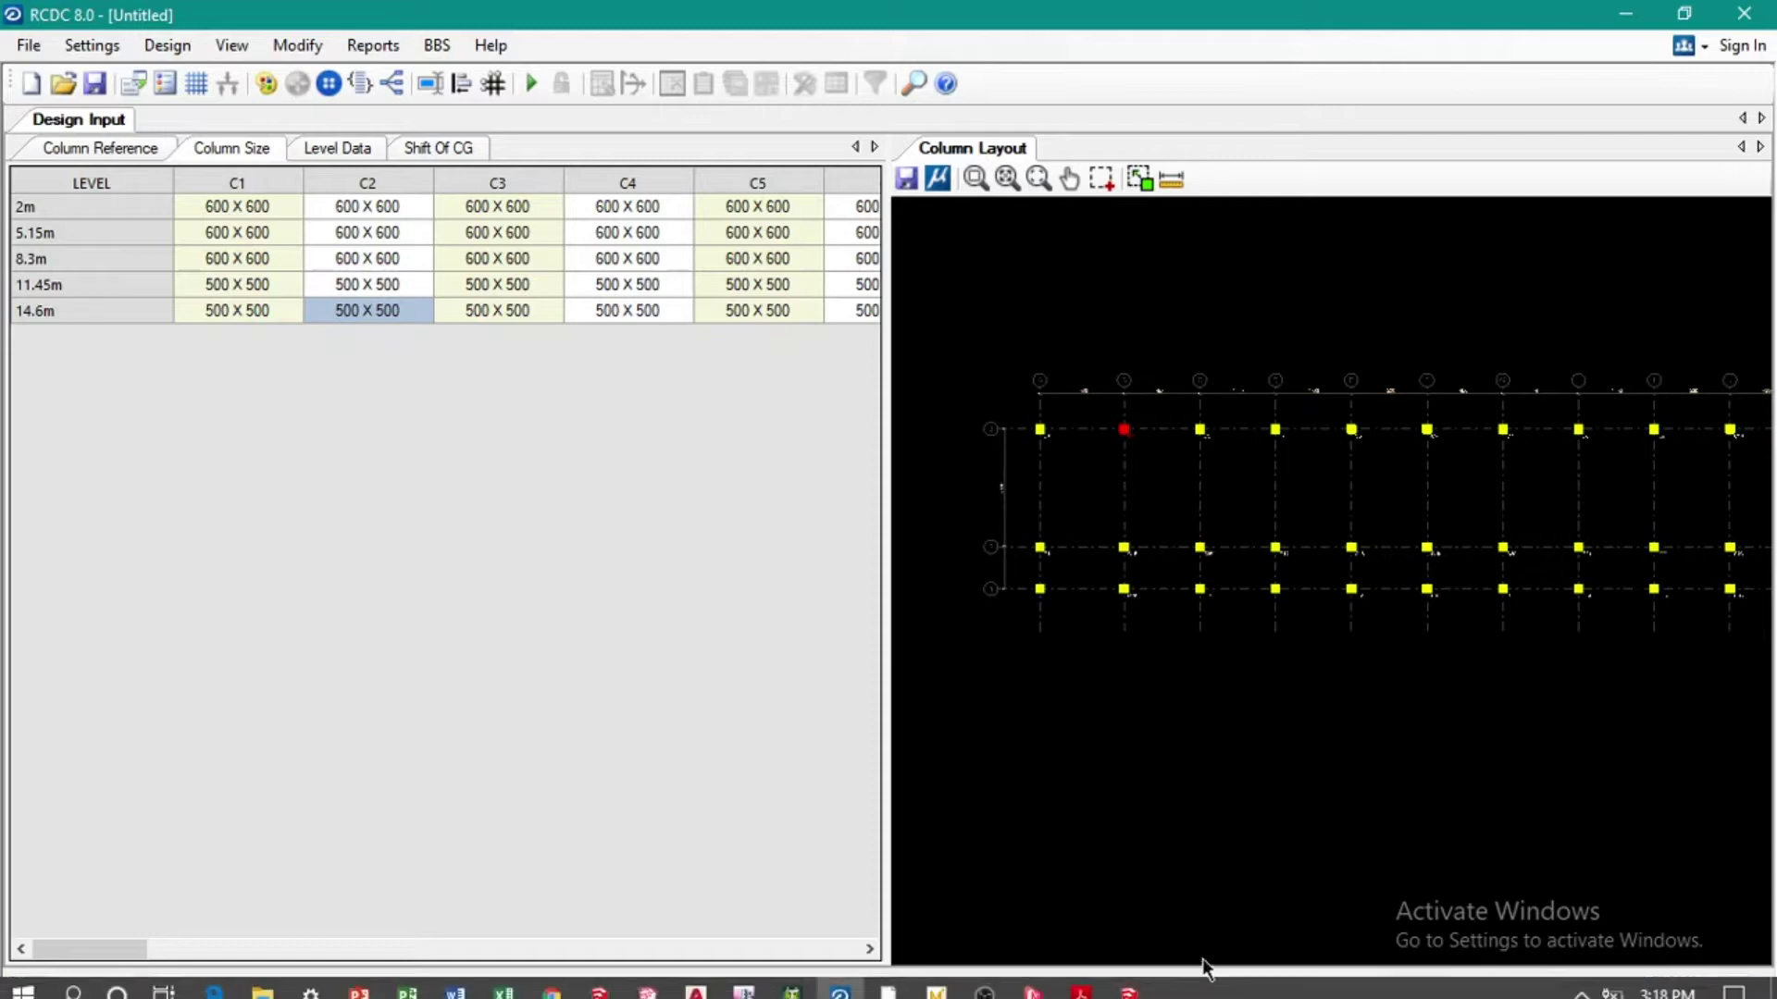
Switch to the SketchUp model SCHOOL.skp and examine the stepped column where the narrower upper part meets the wider lower part.
click(1129, 986)
middle_drag(1222, 776, 1129, 765)
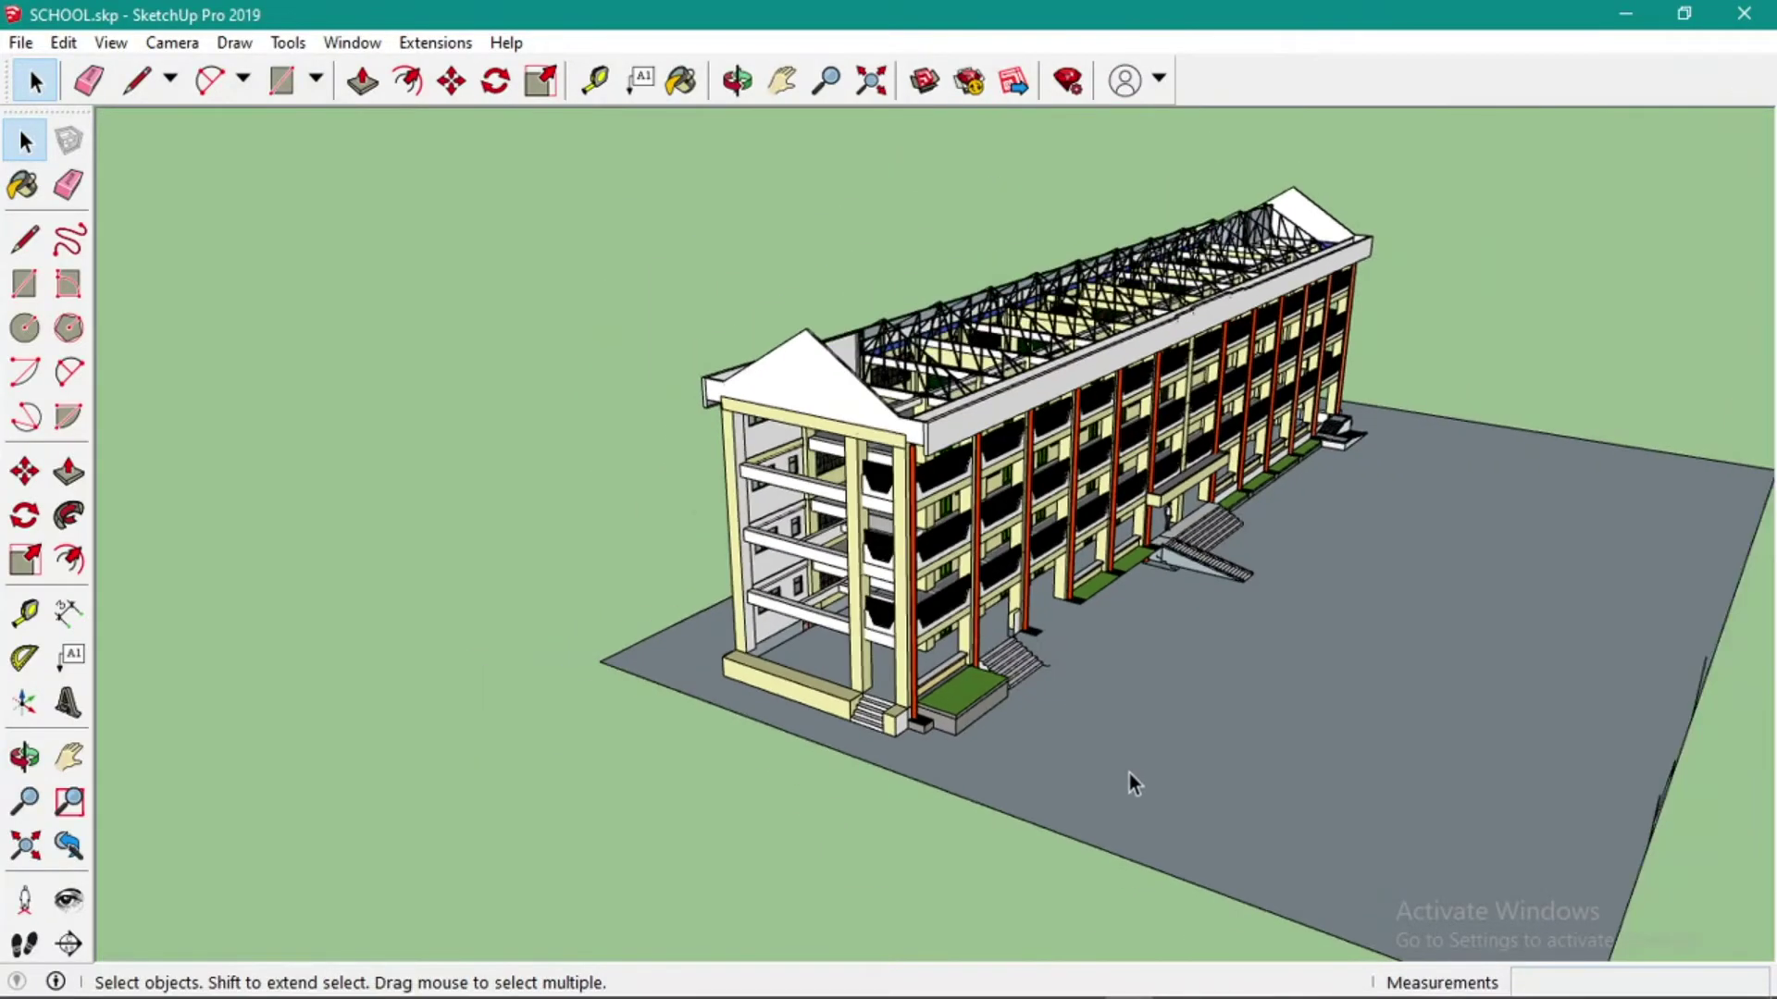
scroll(1138, 802, up, 5)
key(c)
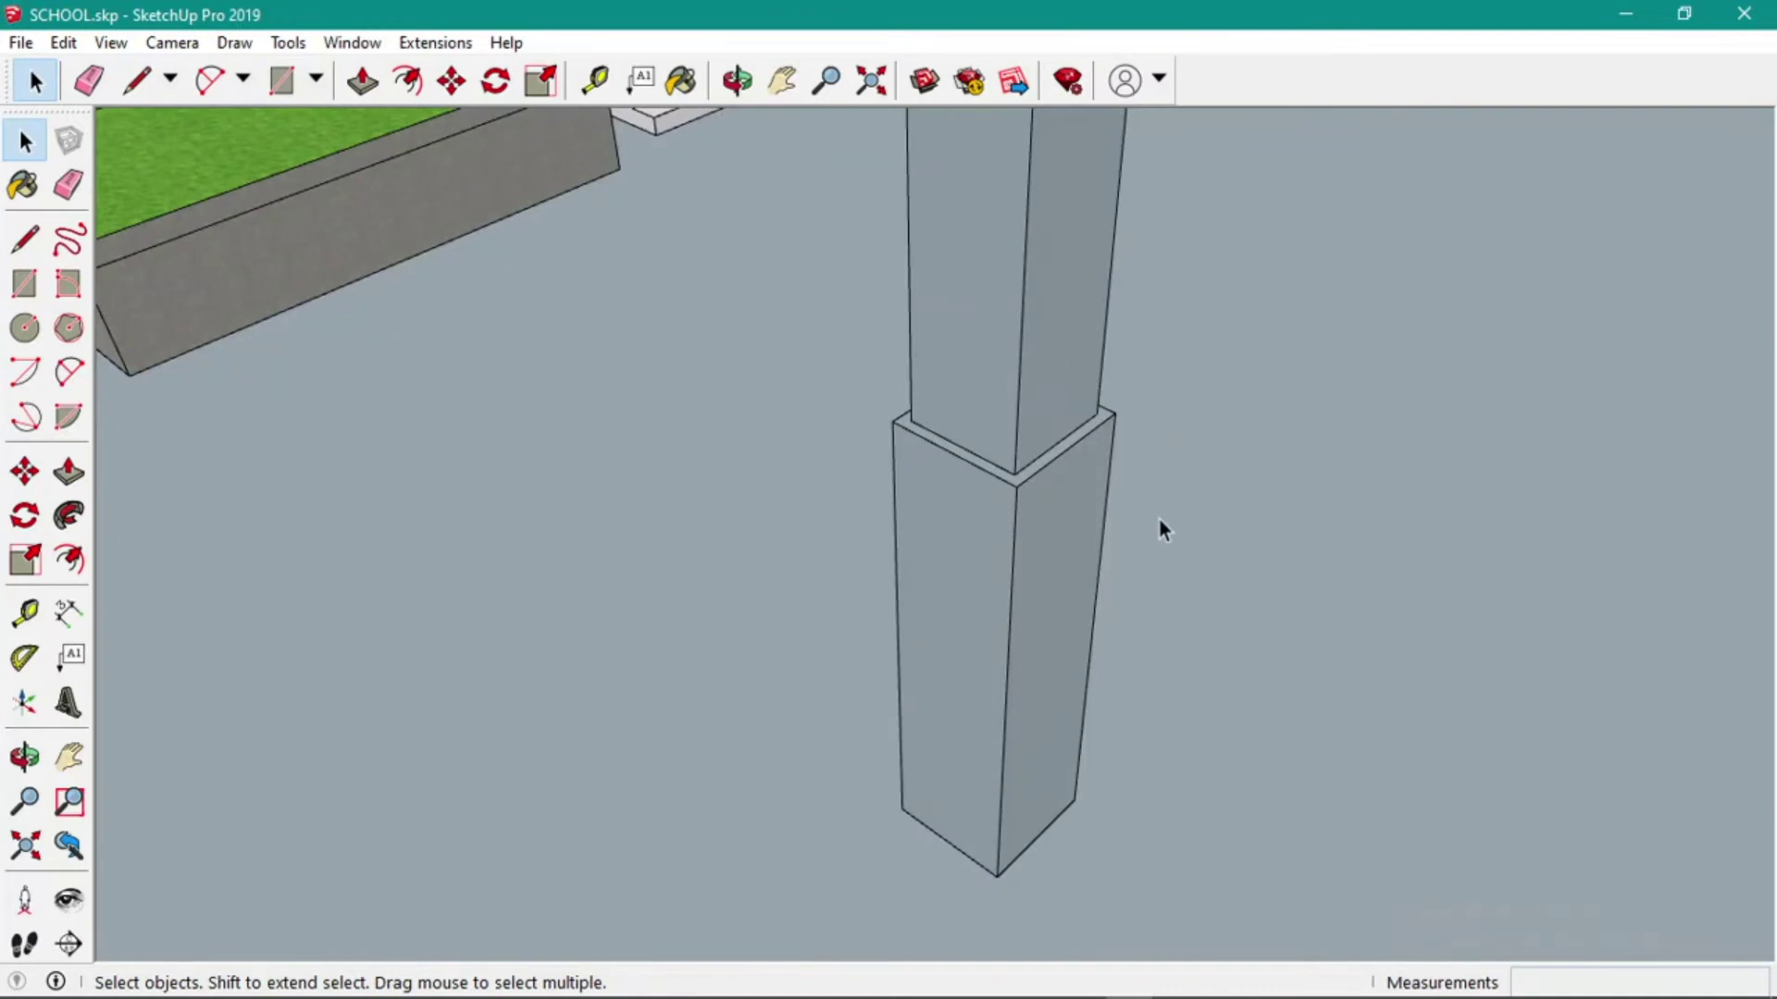
middle_drag(1159, 520, 1116, 605)
scroll(1003, 586, down, 5)
middle_drag(1257, 500, 1079, 555)
scroll(1020, 574, up, 5)
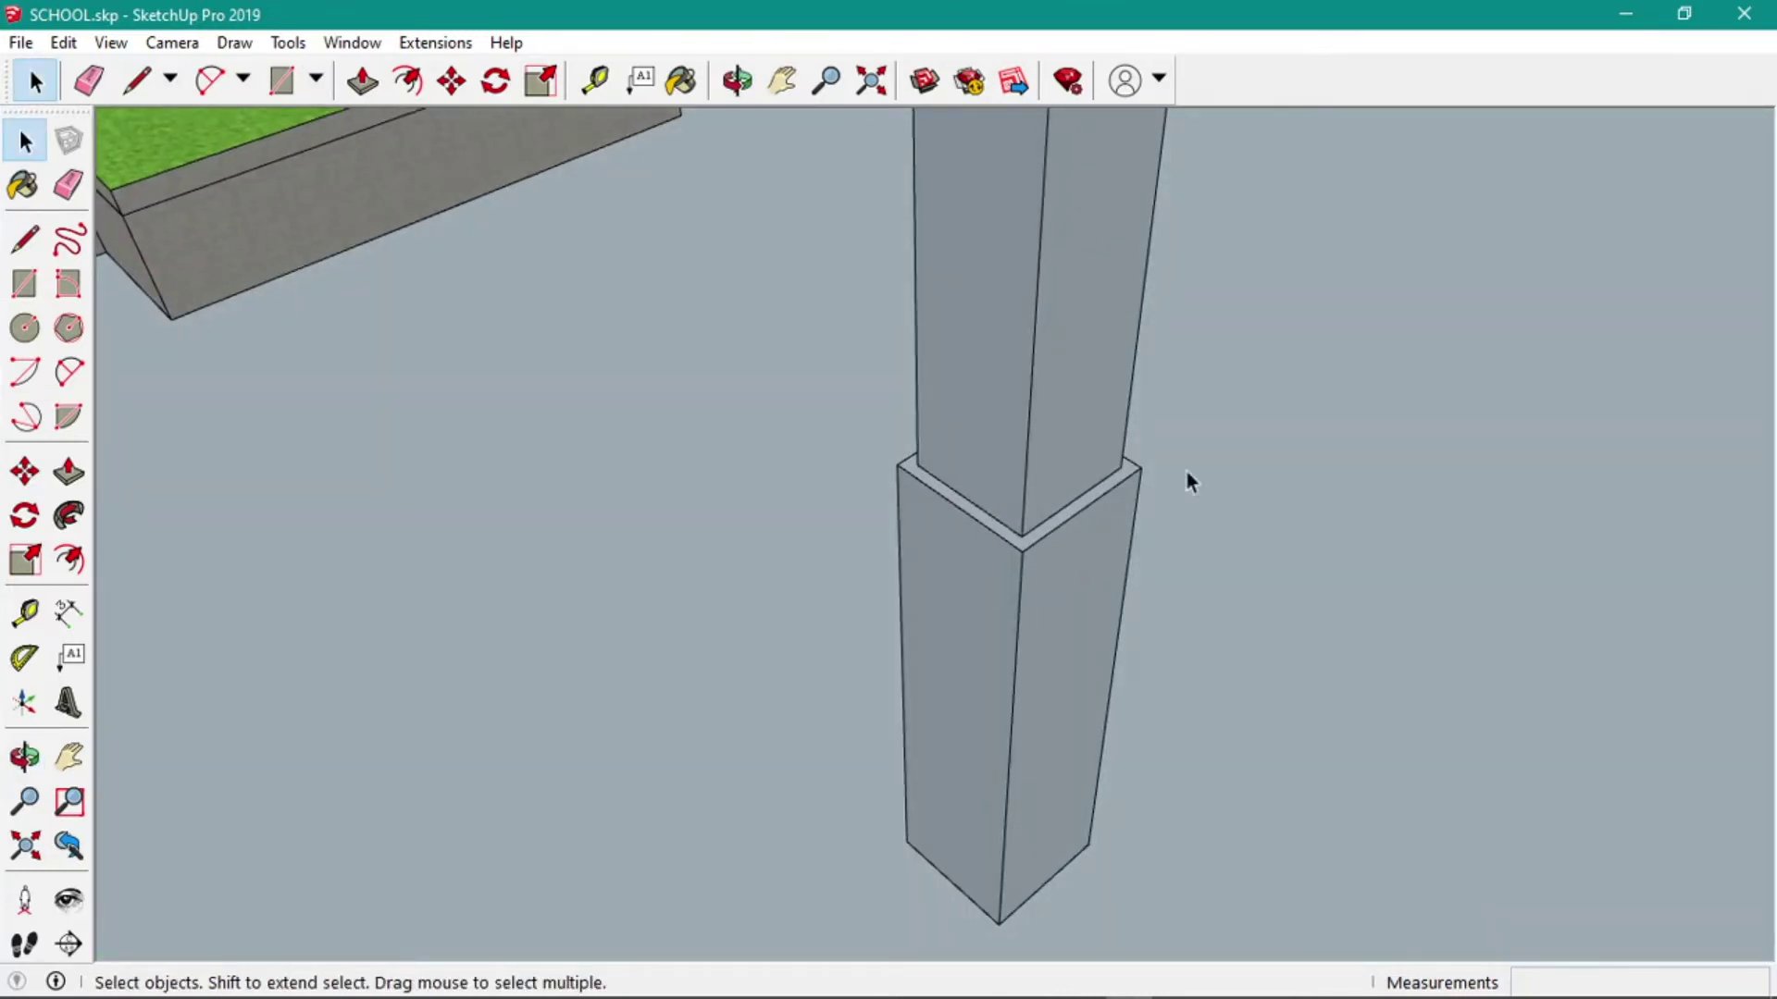
key(o)
drag(1197, 468, 1011, 532)
key(space)
scroll(1003, 531, down, 5)
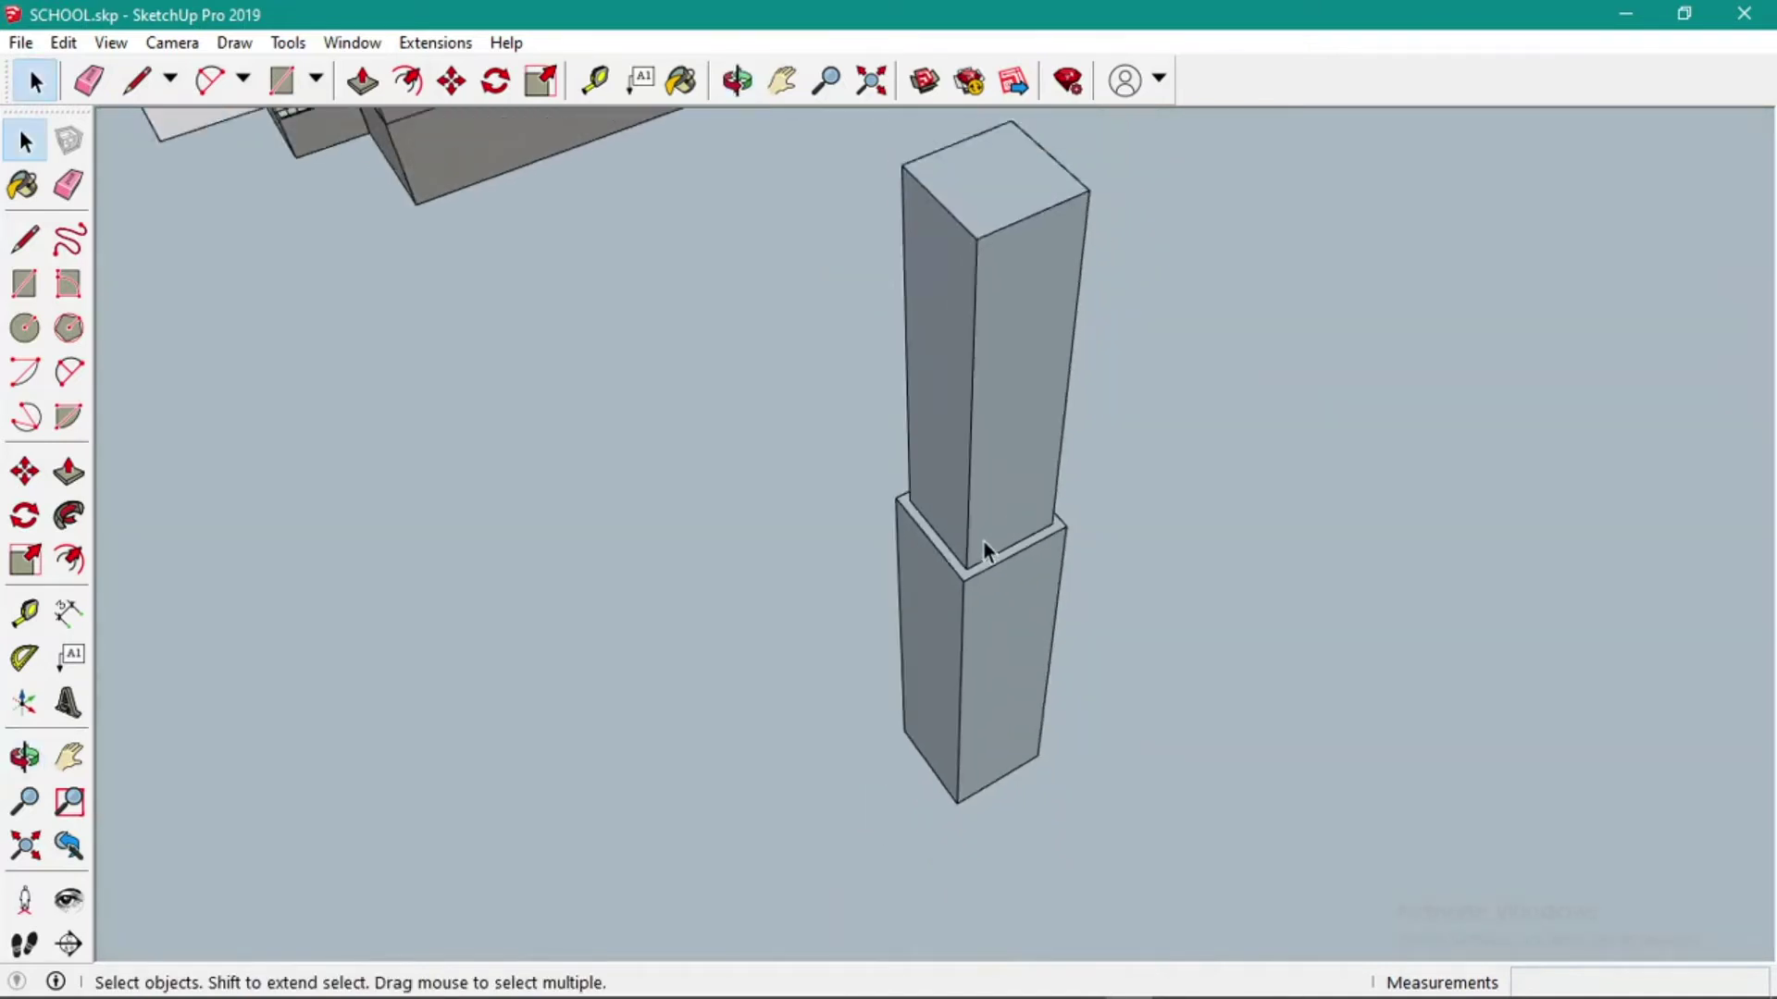
key(o)
drag(988, 440, 1173, 504)
key(space)
scroll(973, 569, down, 6)
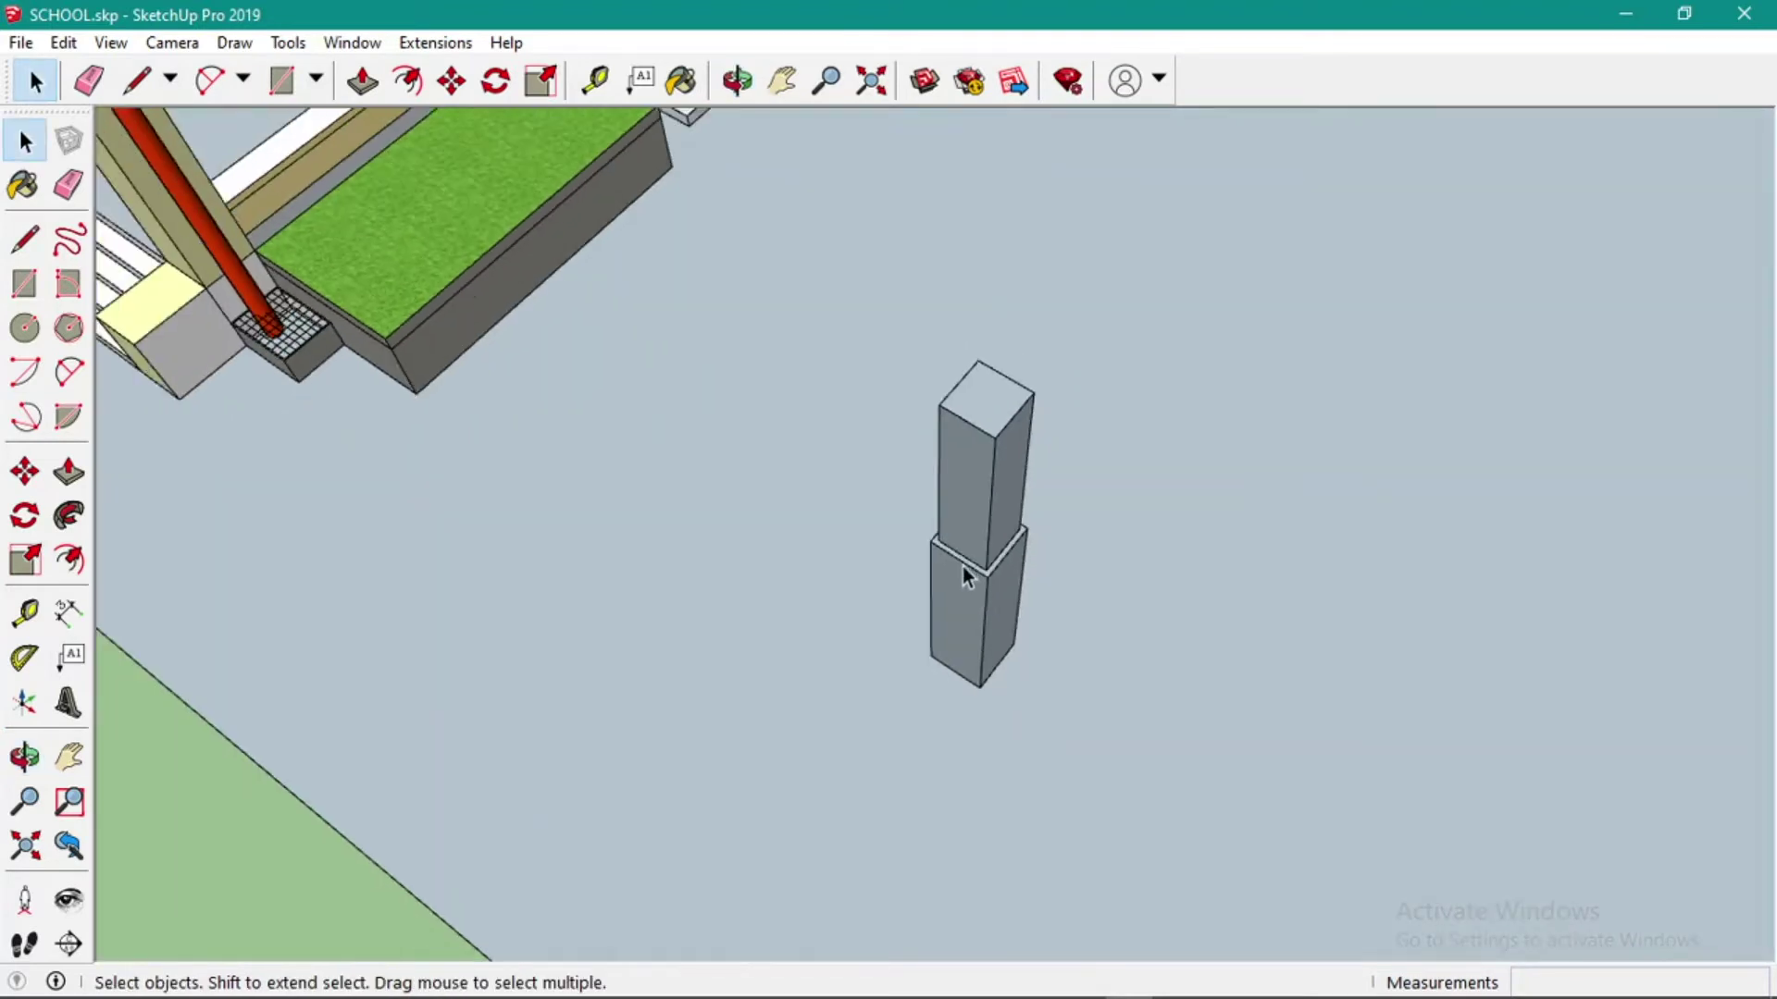
Examine the corner columns at the end of the school building, beyond the stepped column sample.
scroll(883, 494, down, 3)
key(o)
drag(907, 543, 783, 241)
scroll(759, 316, up, 4)
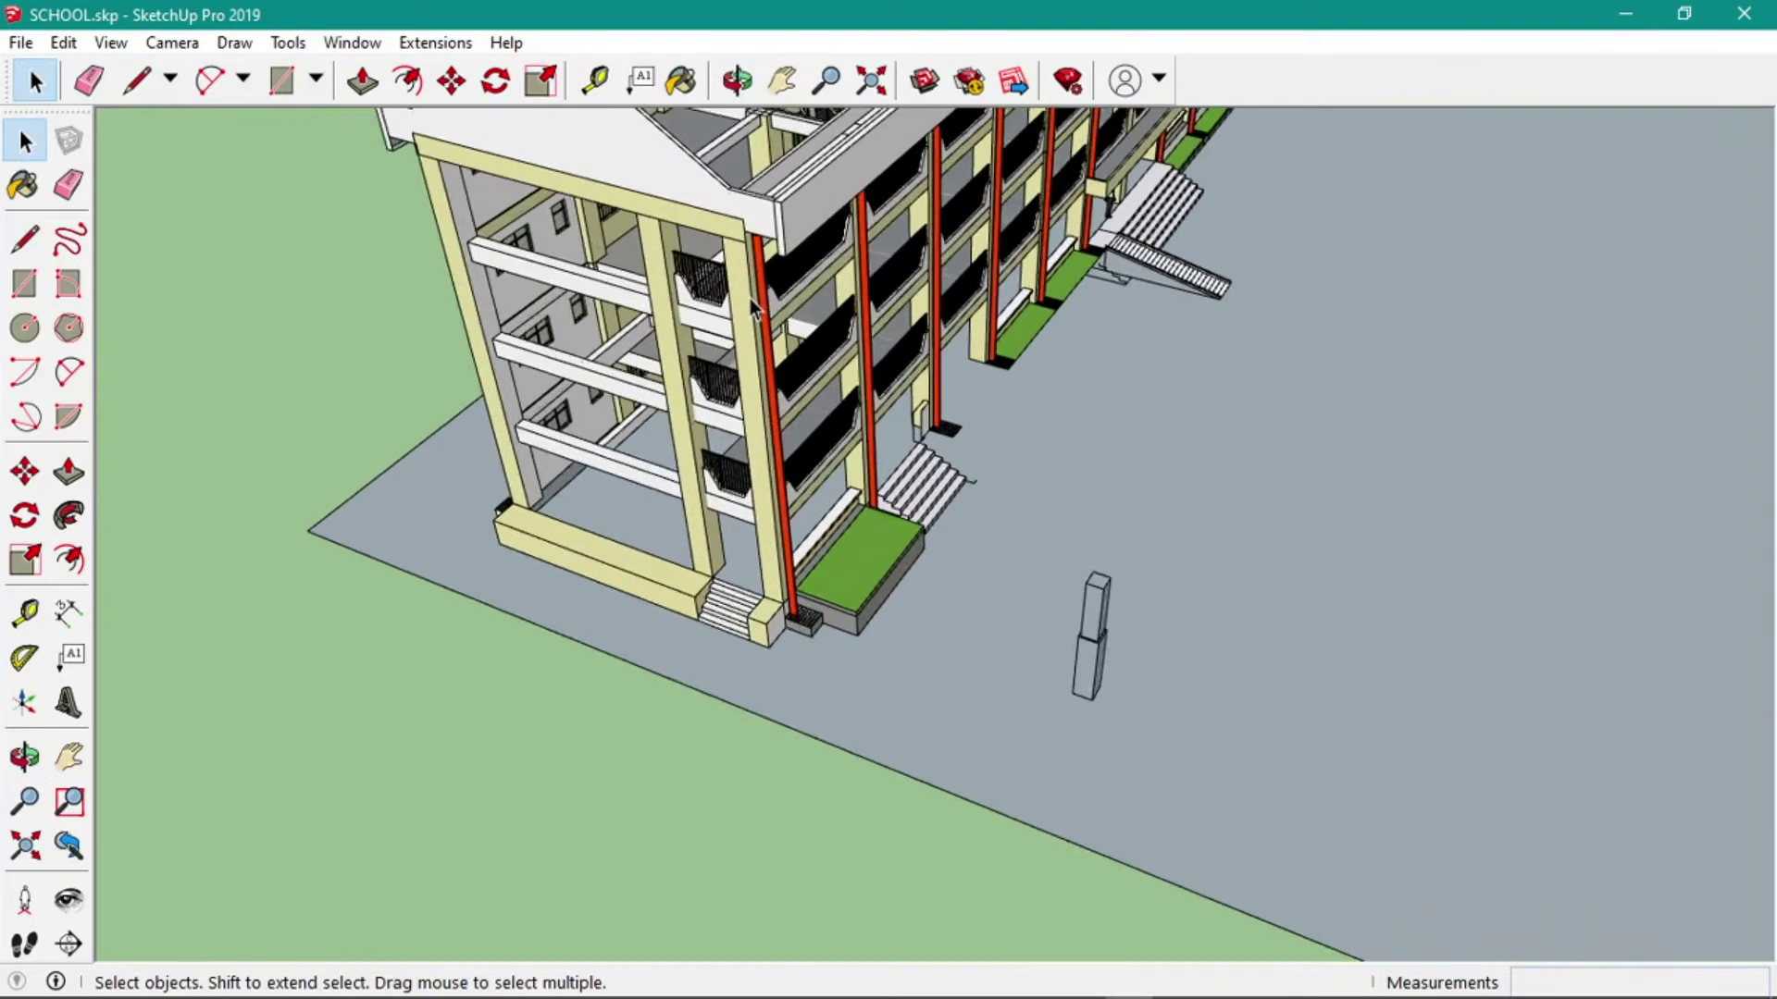
scroll(965, 659, up, 3)
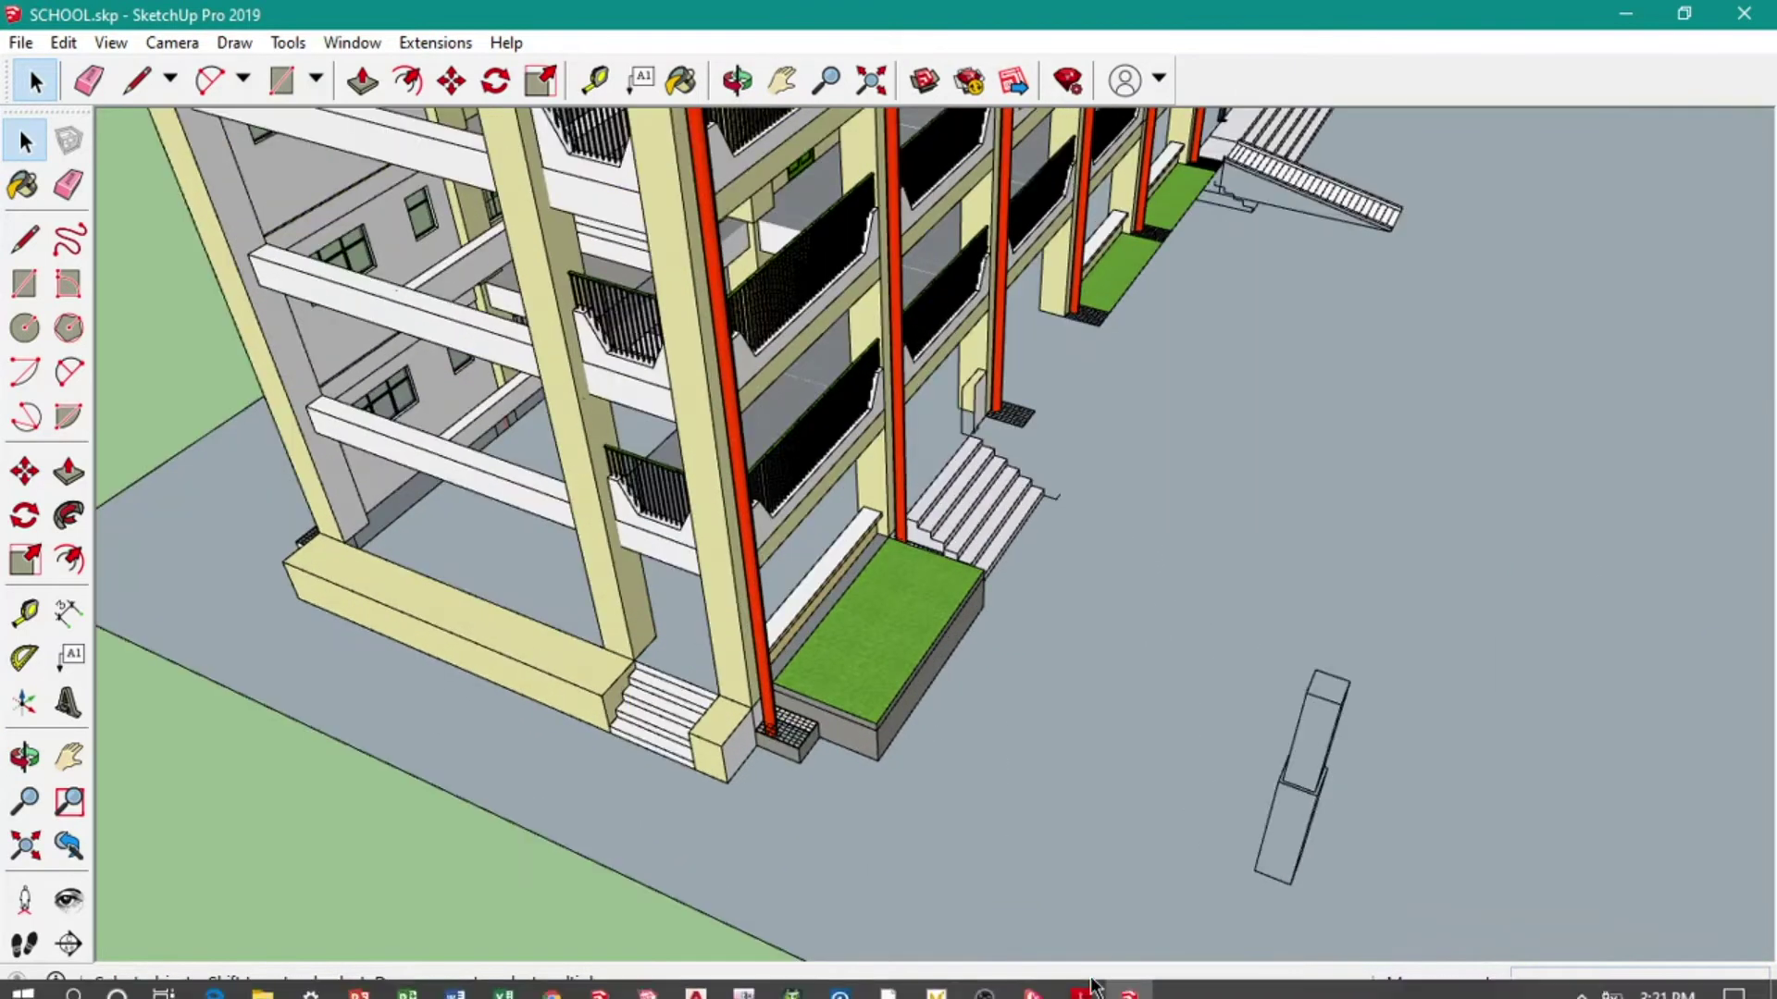
Switch to Architectural.pdf in Acrobat Reader and examine the column positions on the third floor plan, especially along the corridor edge.
click(1083, 980)
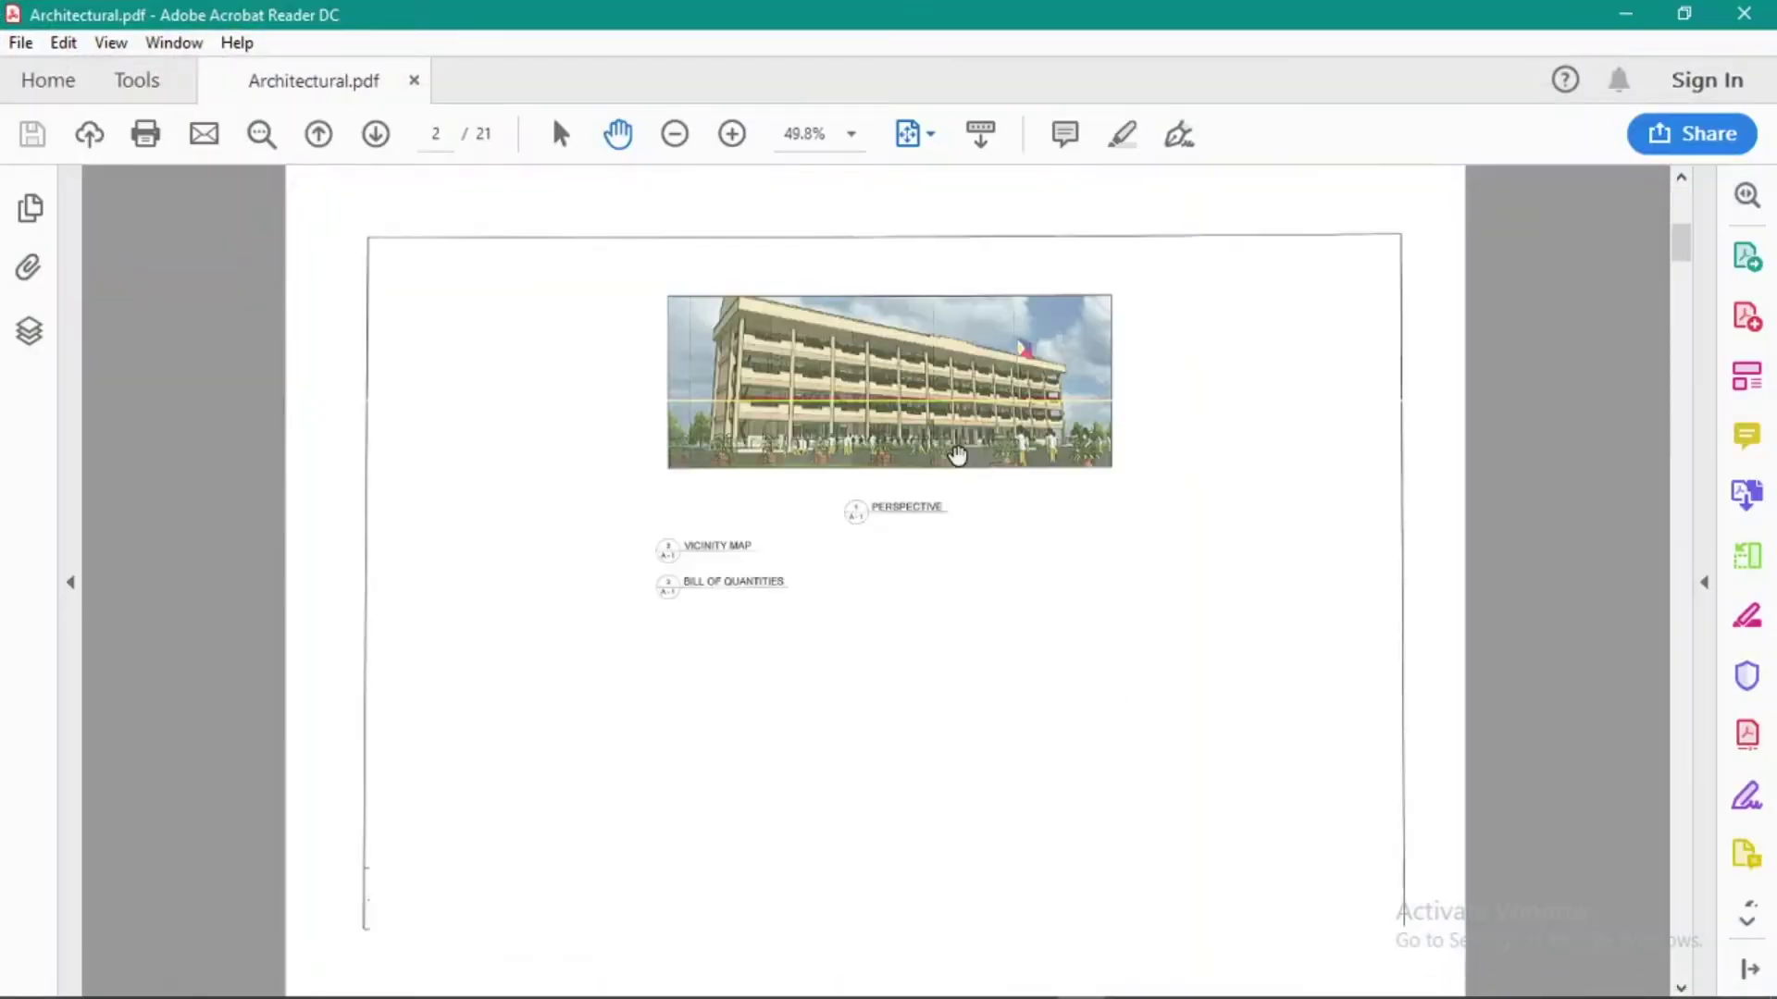
scroll(943, 452, up, 5)
ctrl+scroll(912, 468, up, 2)
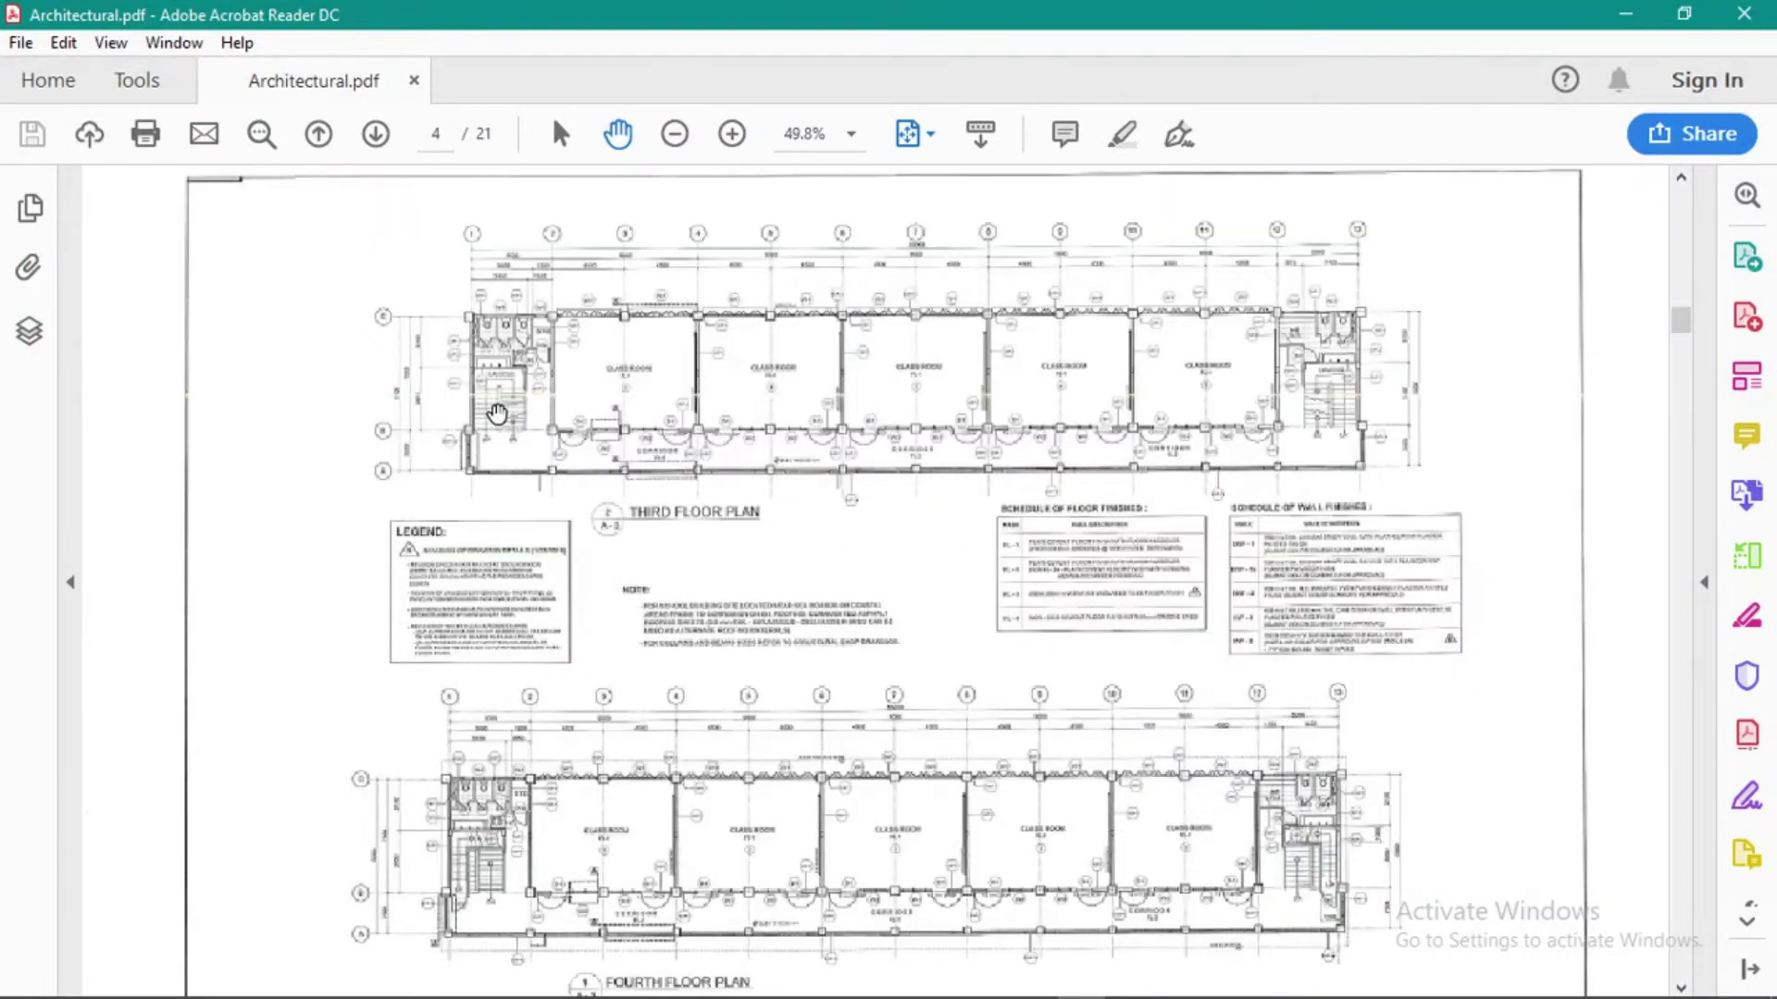
ctrl+scroll(330, 316, up, 2)
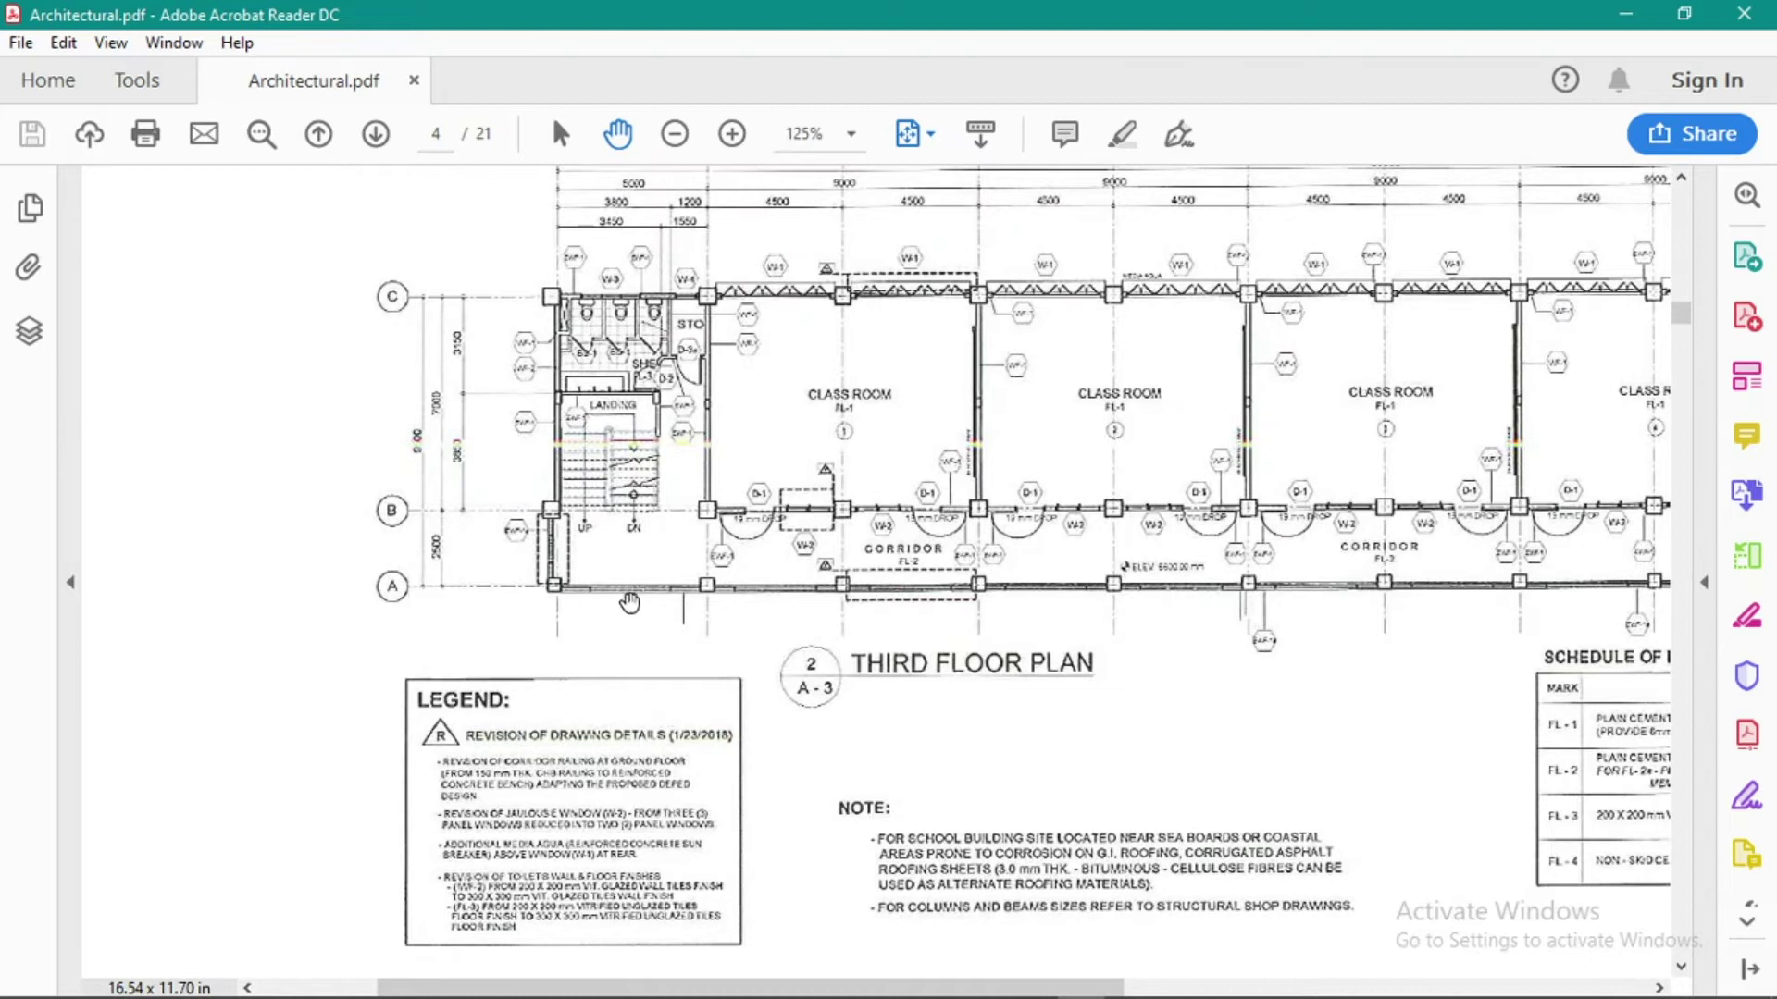
scroll(476, 606, down, 1)
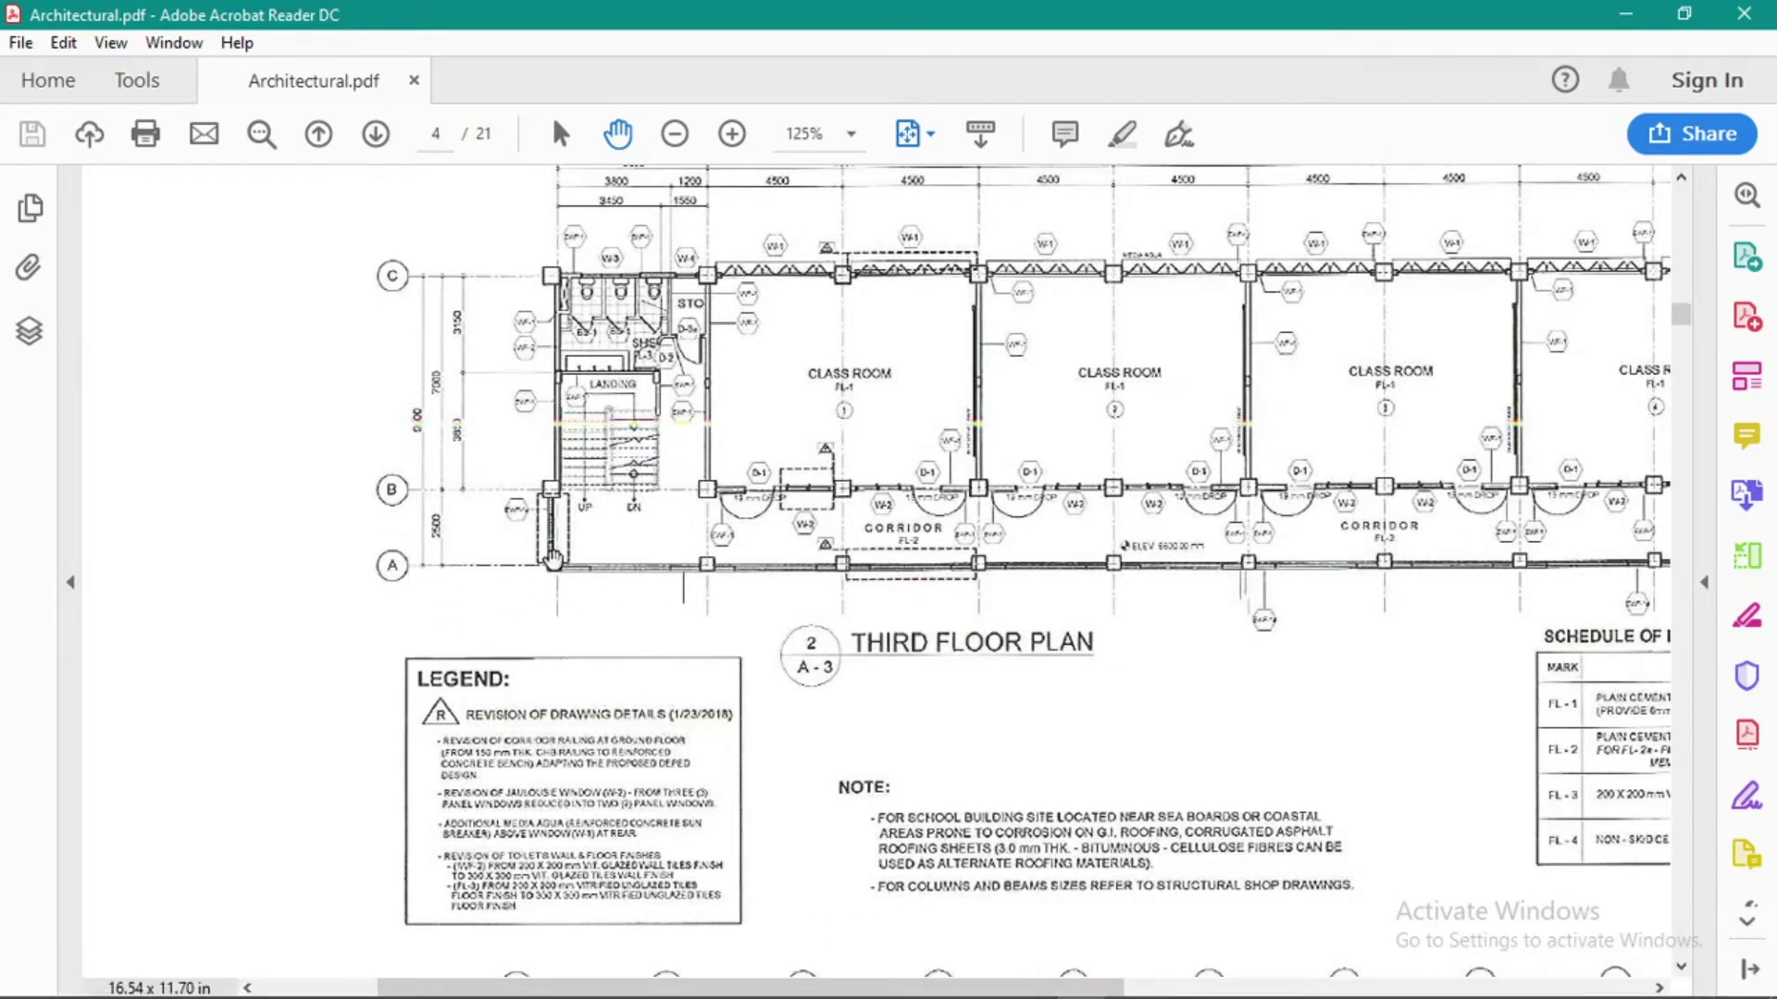
drag(790, 523, 1041, 633)
scroll(1041, 634, right, 15)
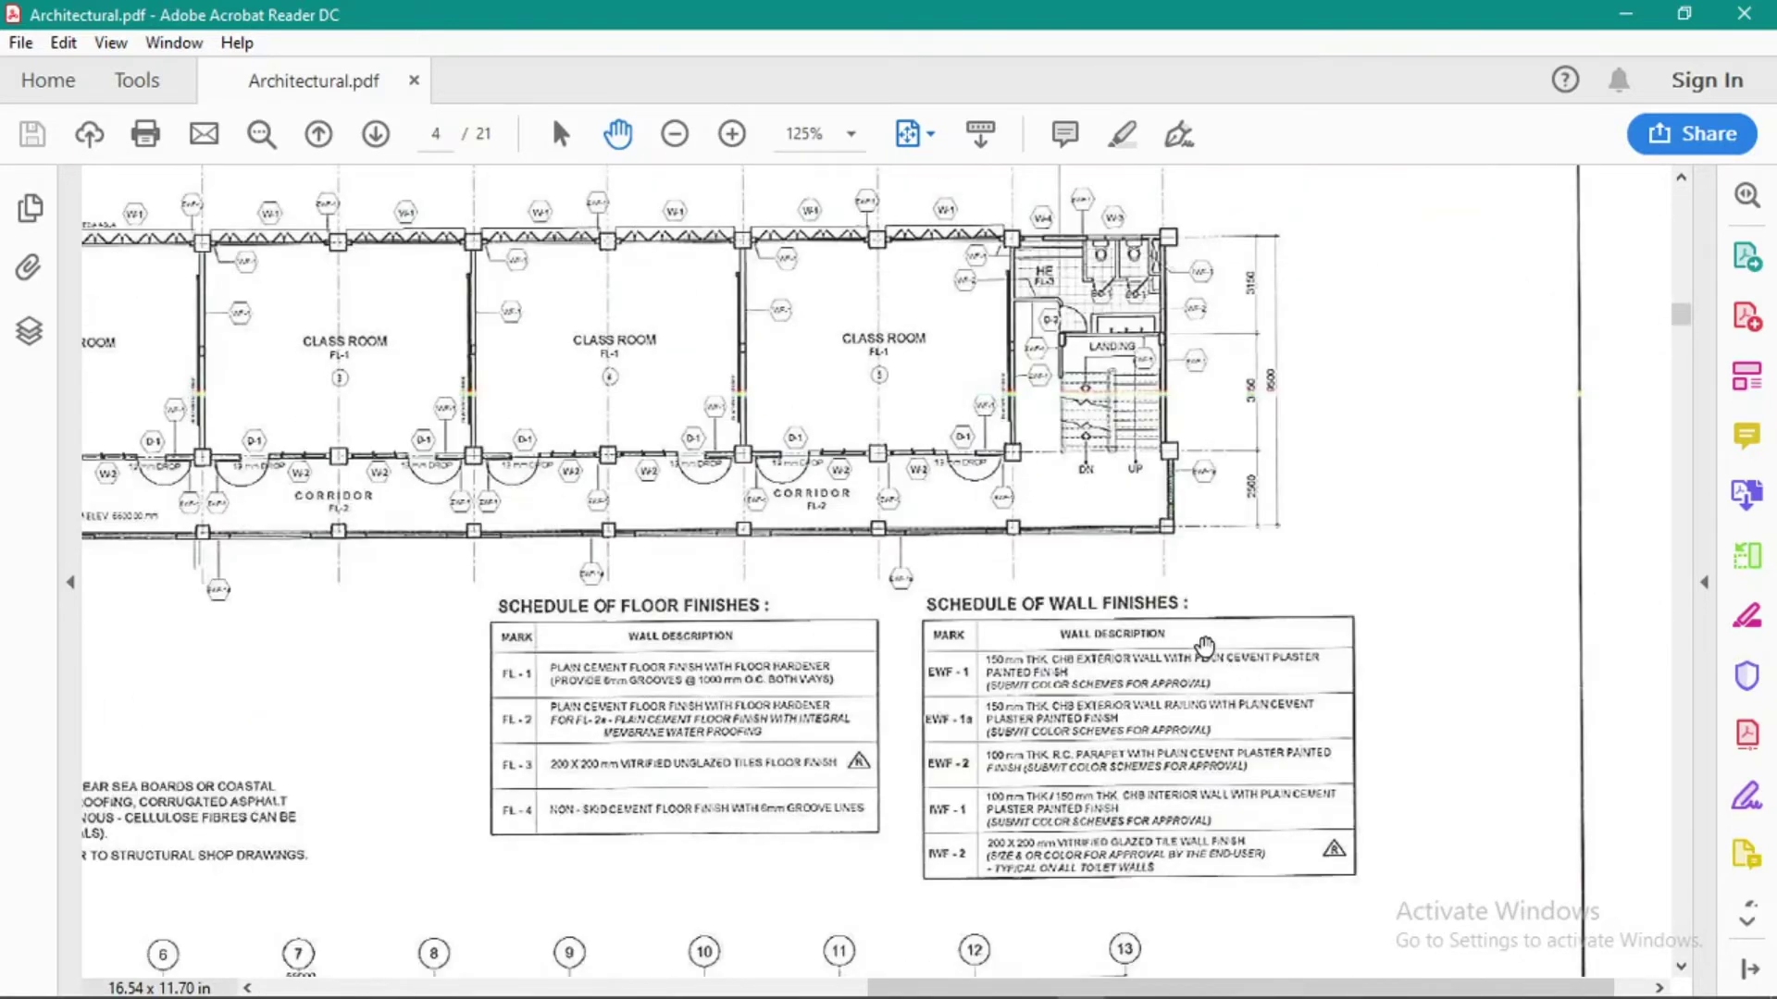
scroll(1083, 577, left, 15)
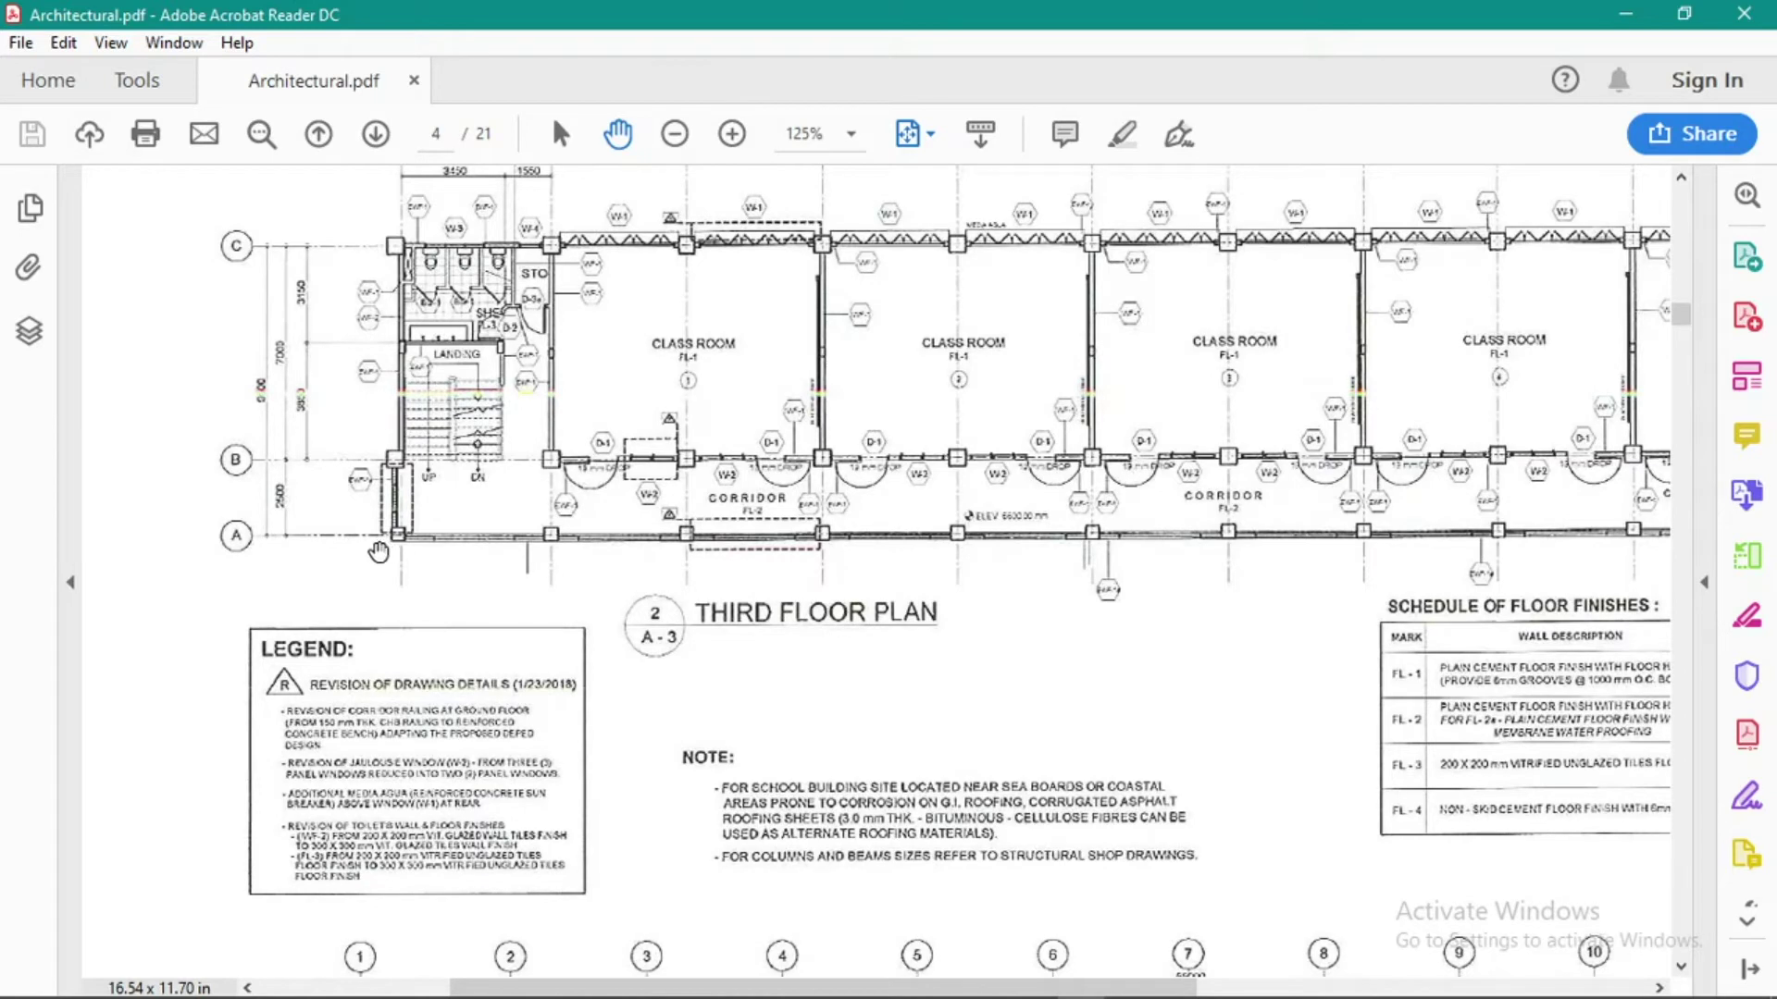
ctrl+scroll(371, 544, up, 3)
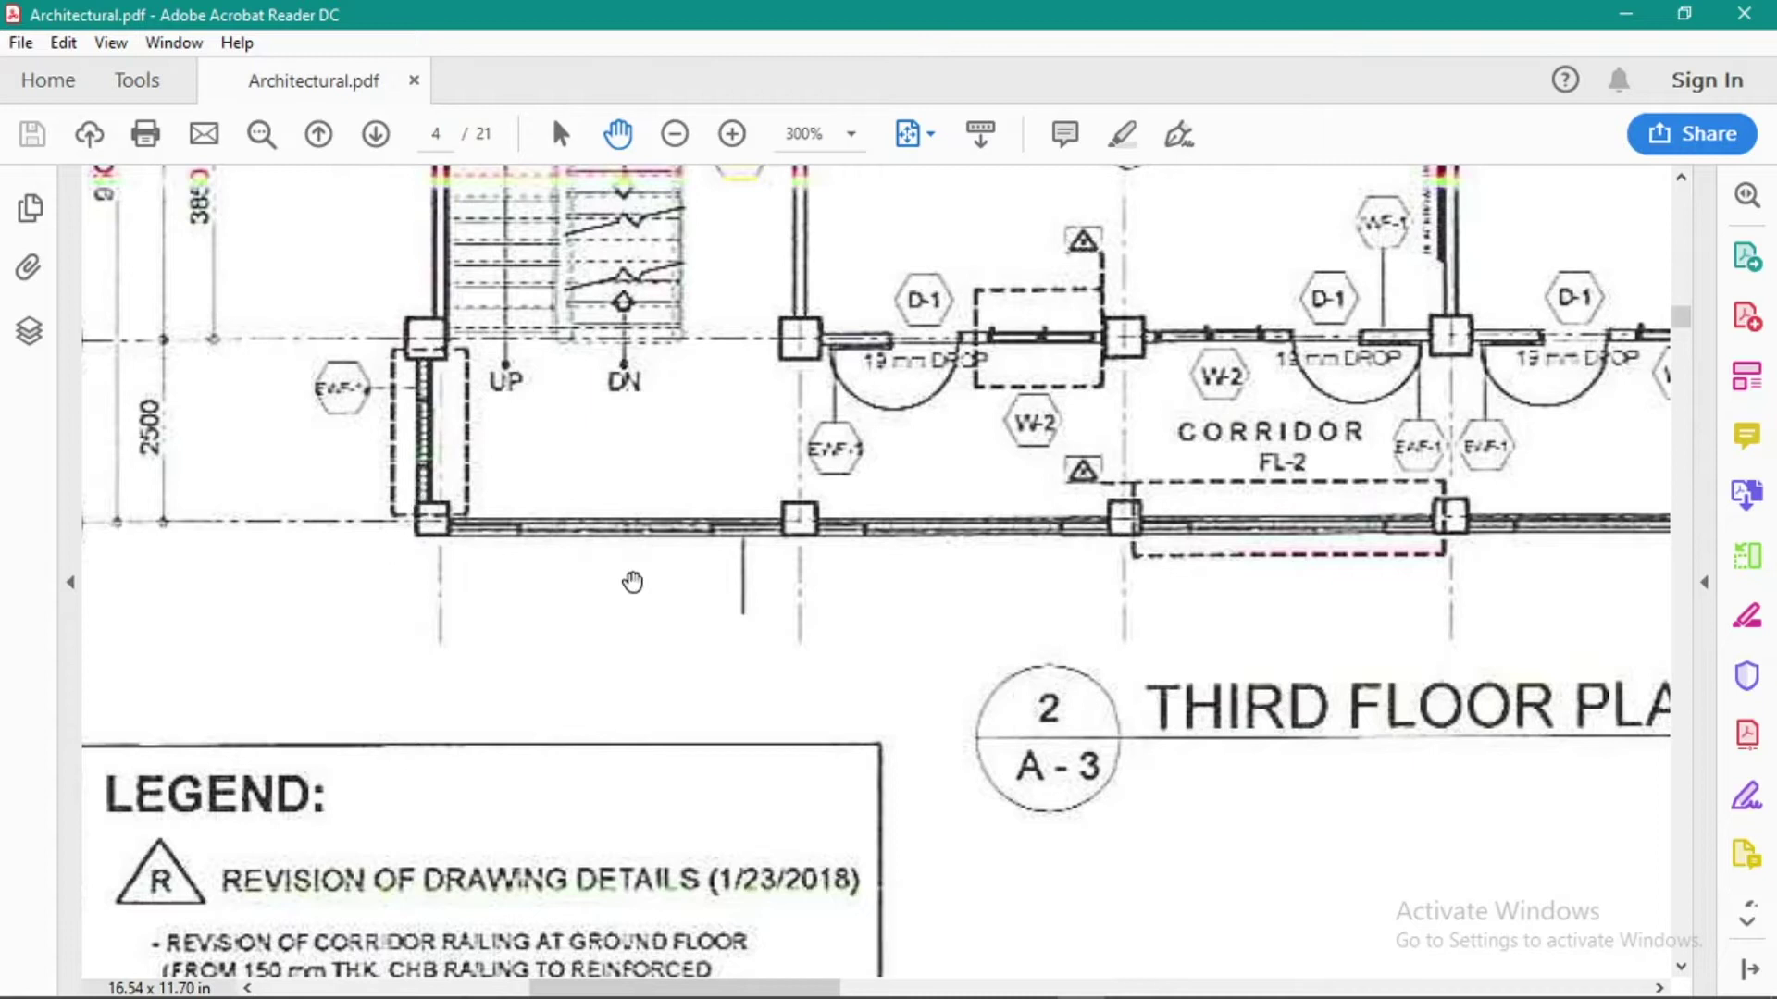
Return to the SketchUp school model and inspect the ledge between the upper and lower parts of the stepped column up close.
key(alt+Tab)
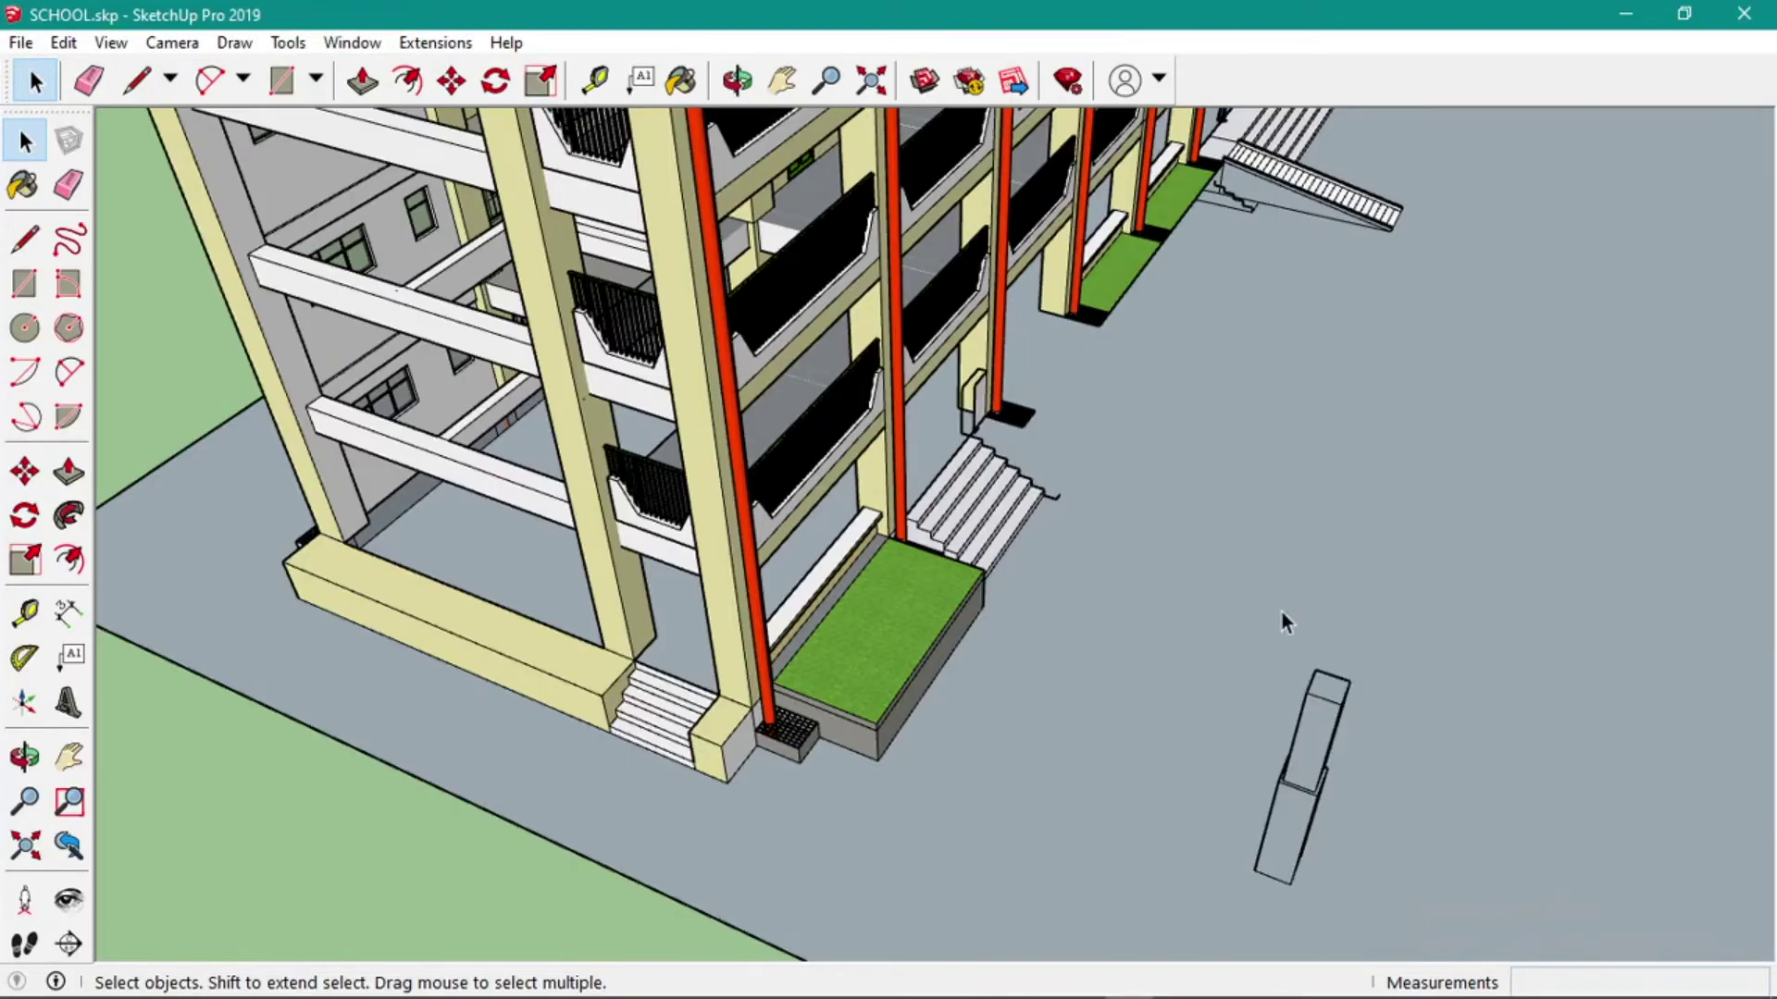
scroll(1368, 818, up, 3)
middle_drag(1367, 822, 1075, 807)
scroll(1076, 807, down, 3)
scroll(969, 875, up, 5)
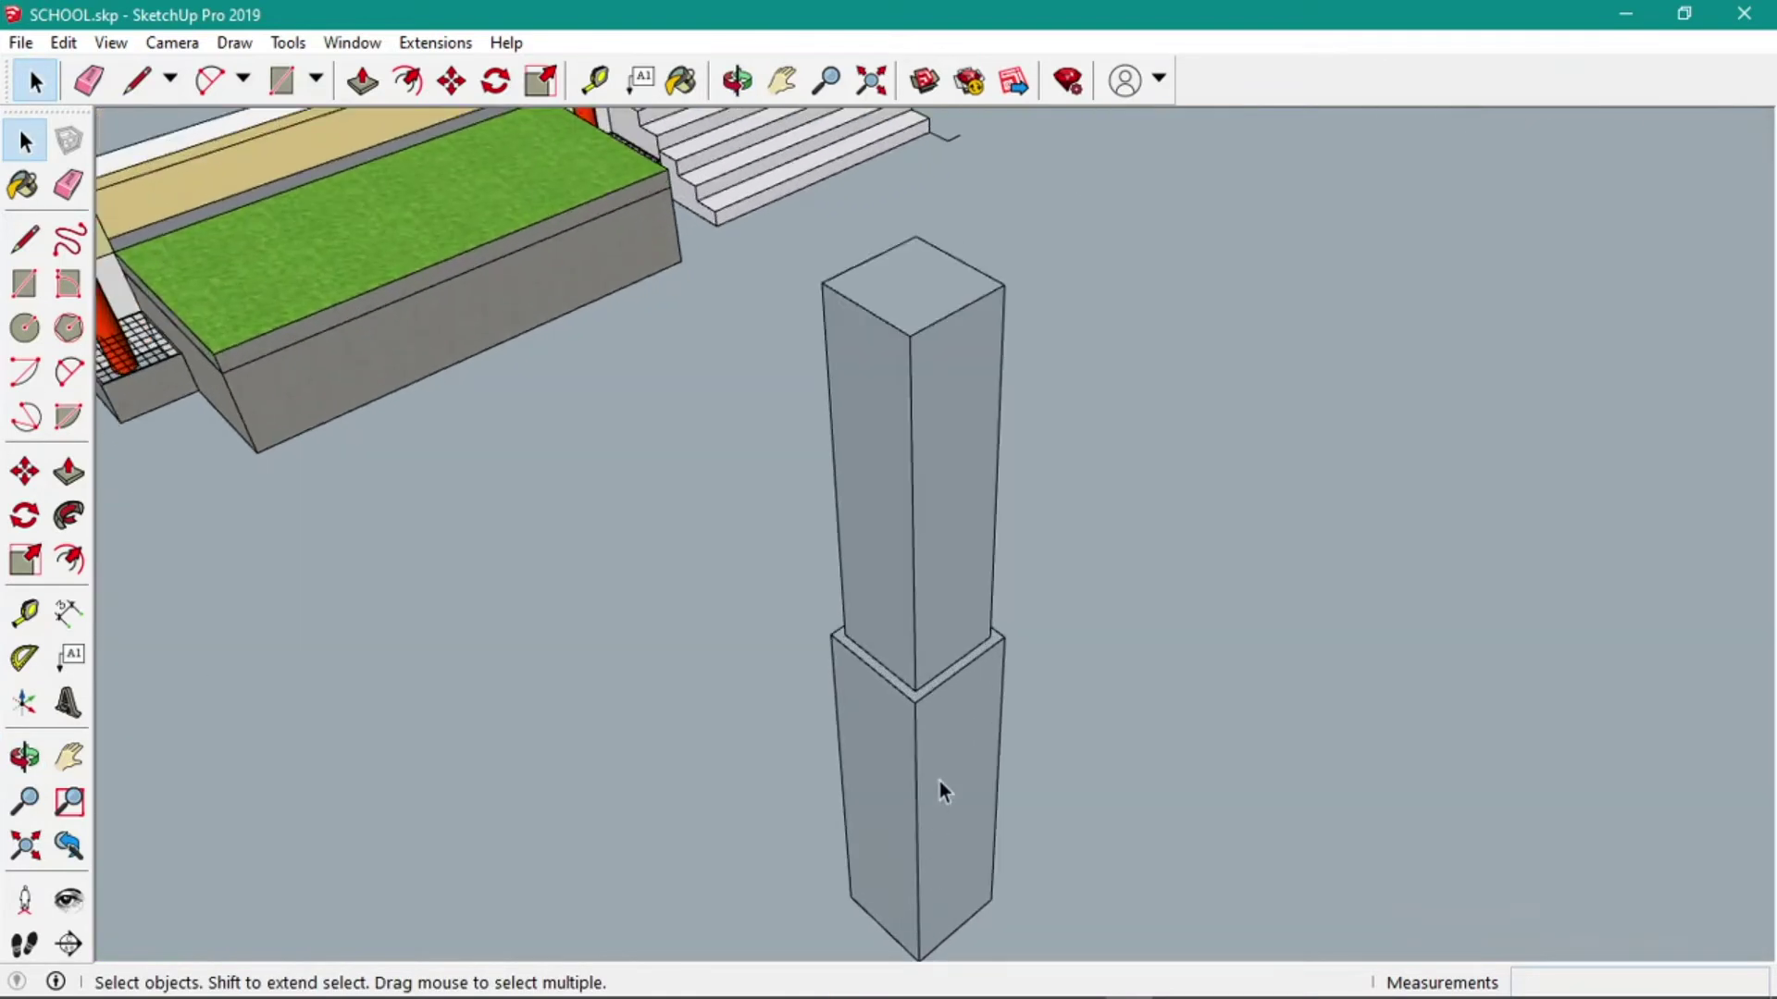
middle_drag(957, 665, 904, 707)
scroll(836, 809, up, 5)
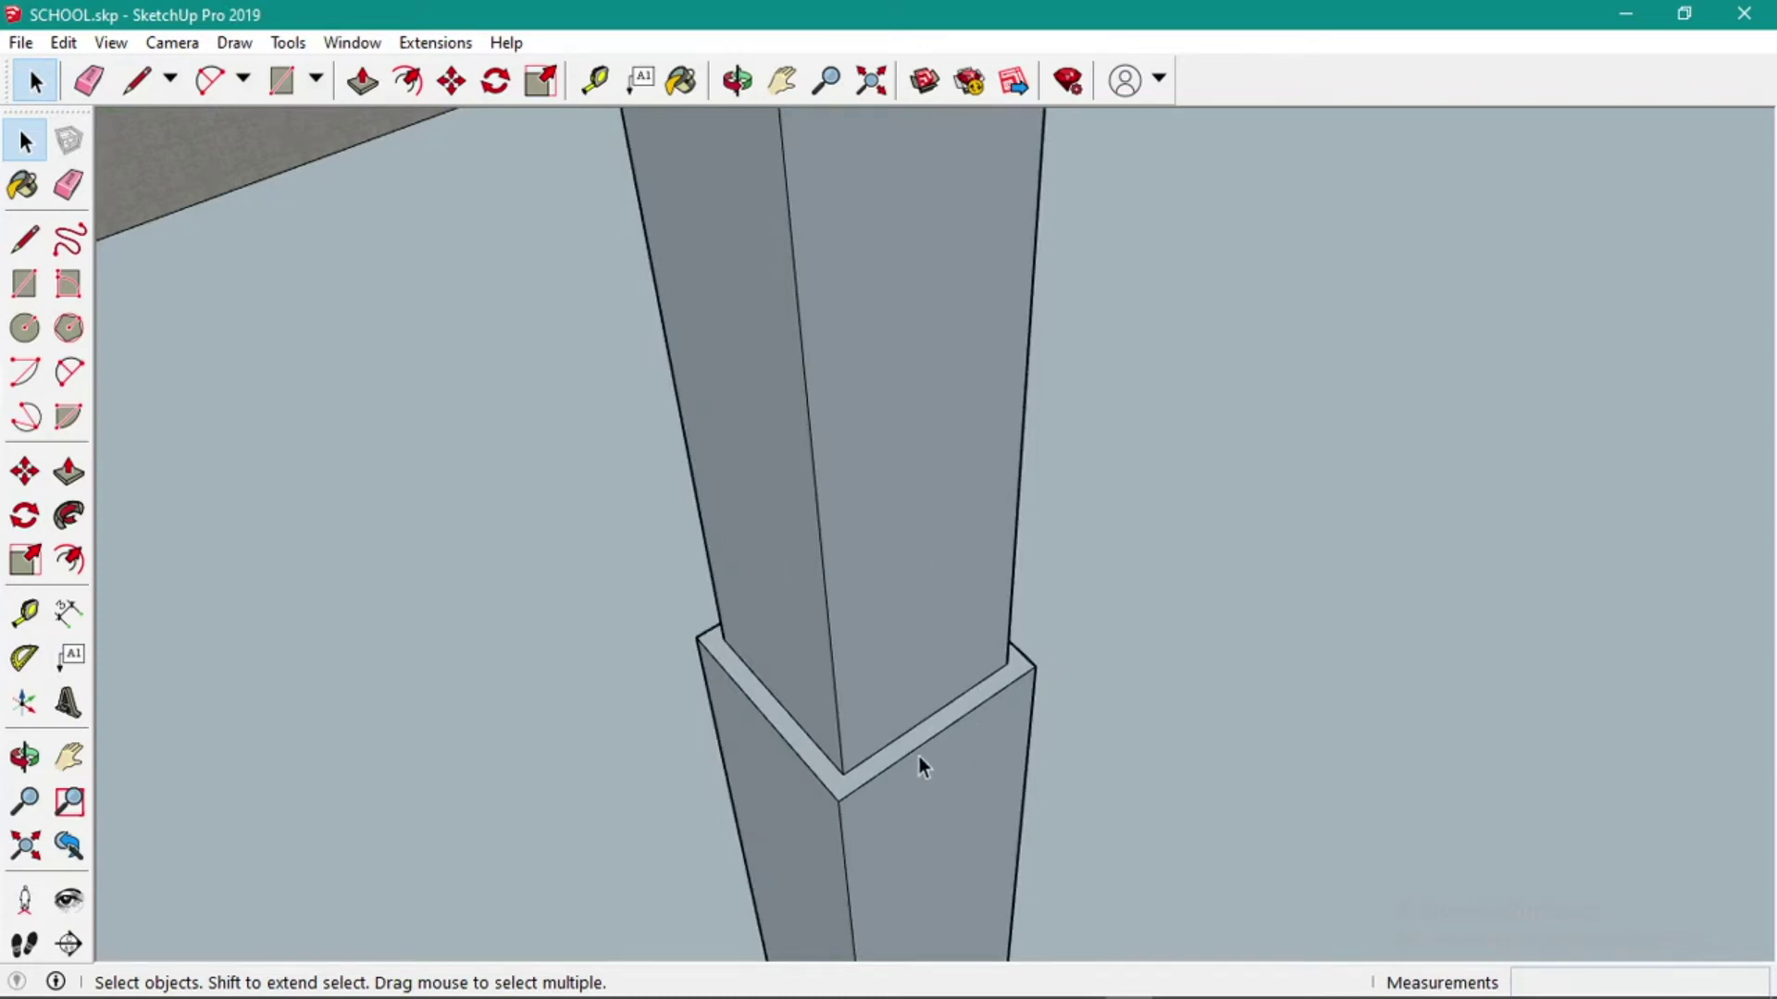
scroll(830, 794, up, 2)
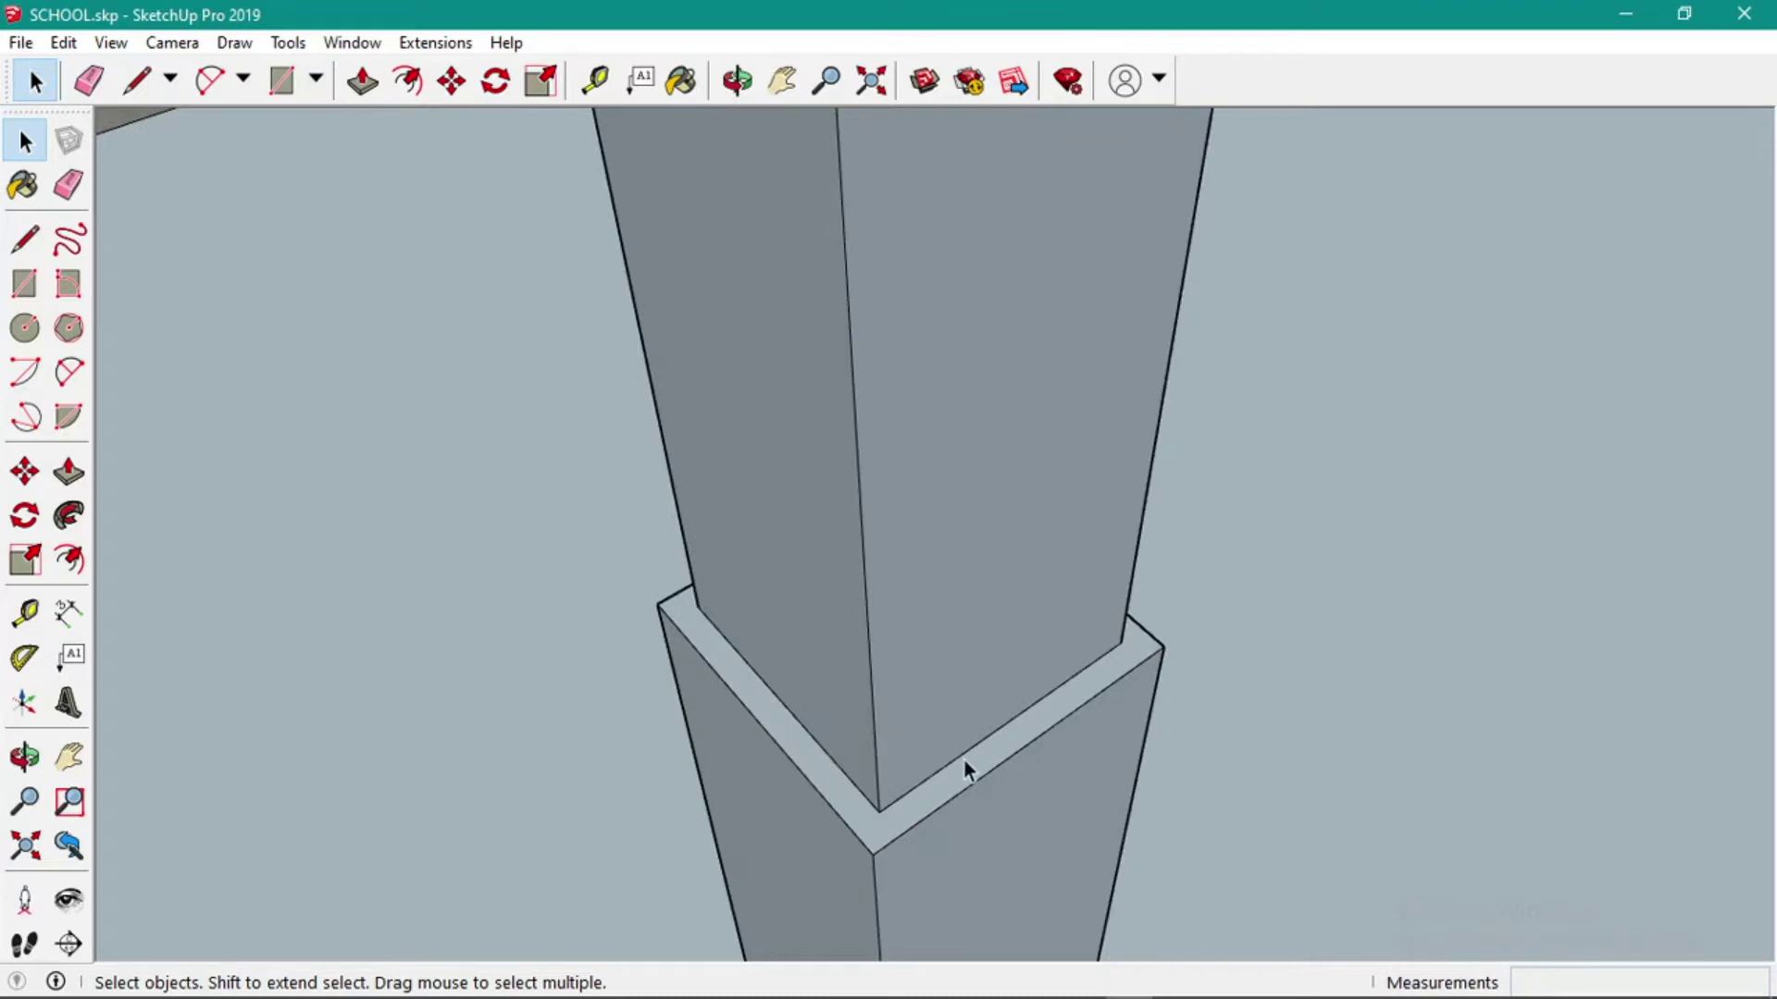
Switch to RCDC and review the shift of CG, level data, column reference and column size tables beside the column layout.
key(alt+Tab)
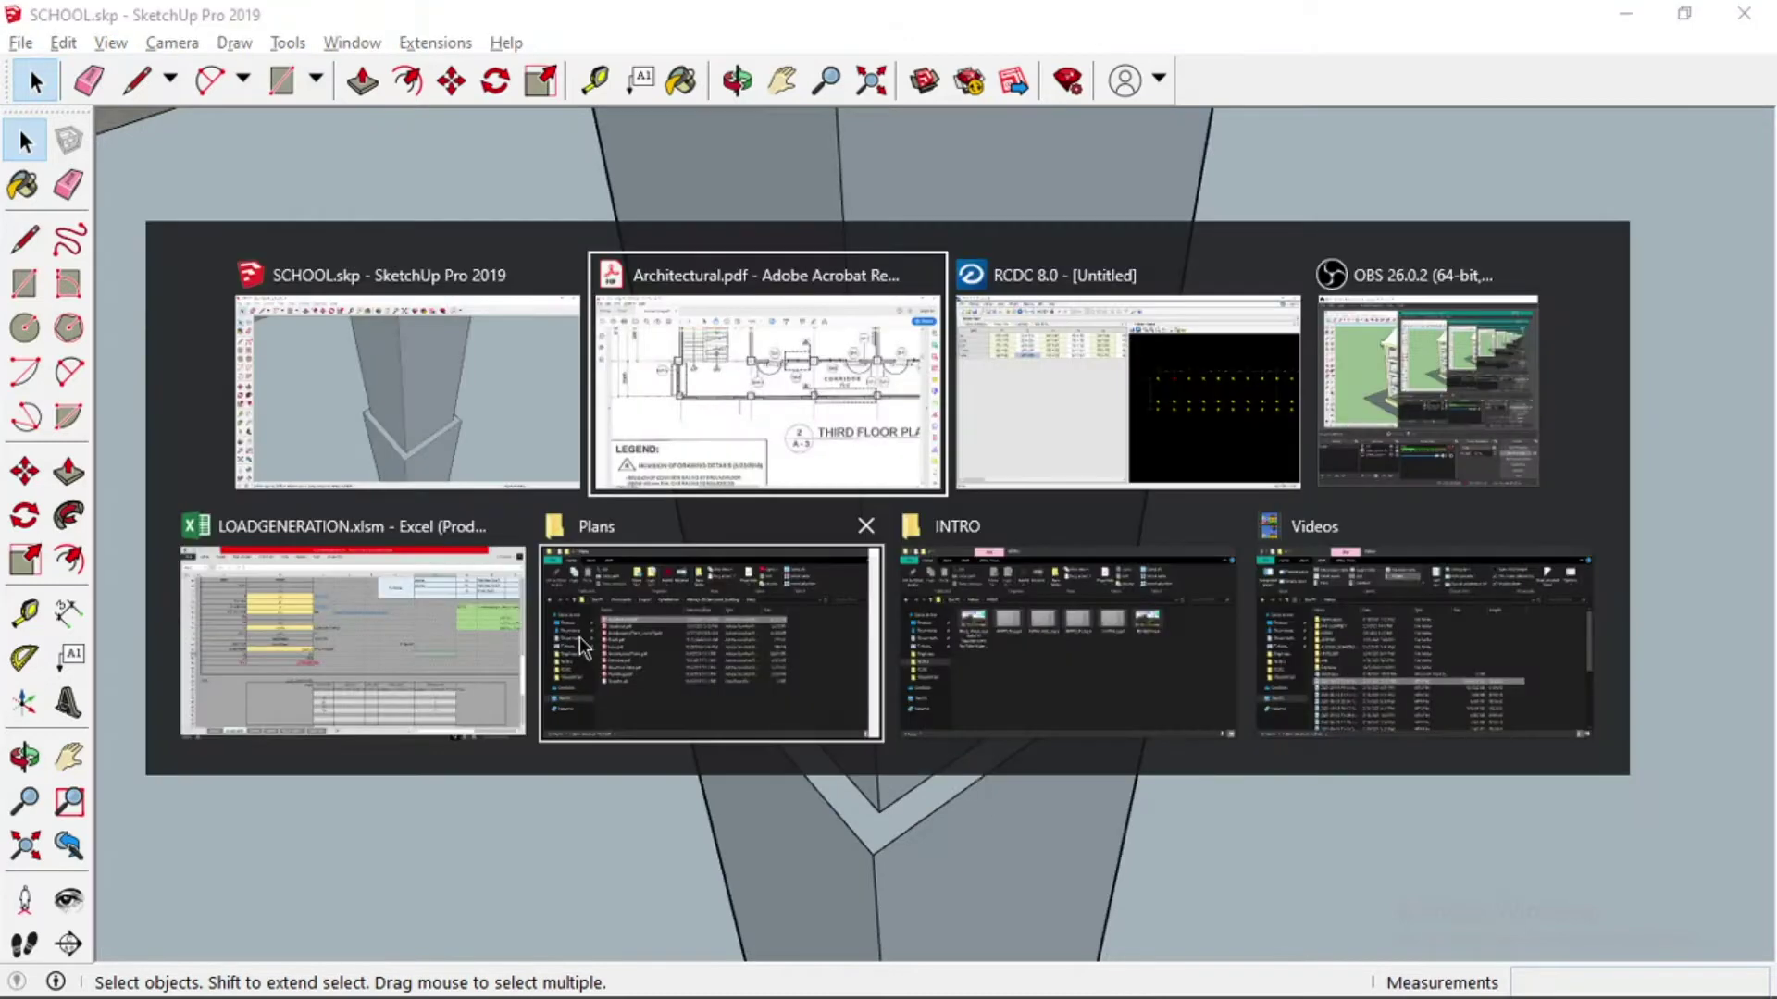
click(980, 418)
scroll(1055, 794, down, 3)
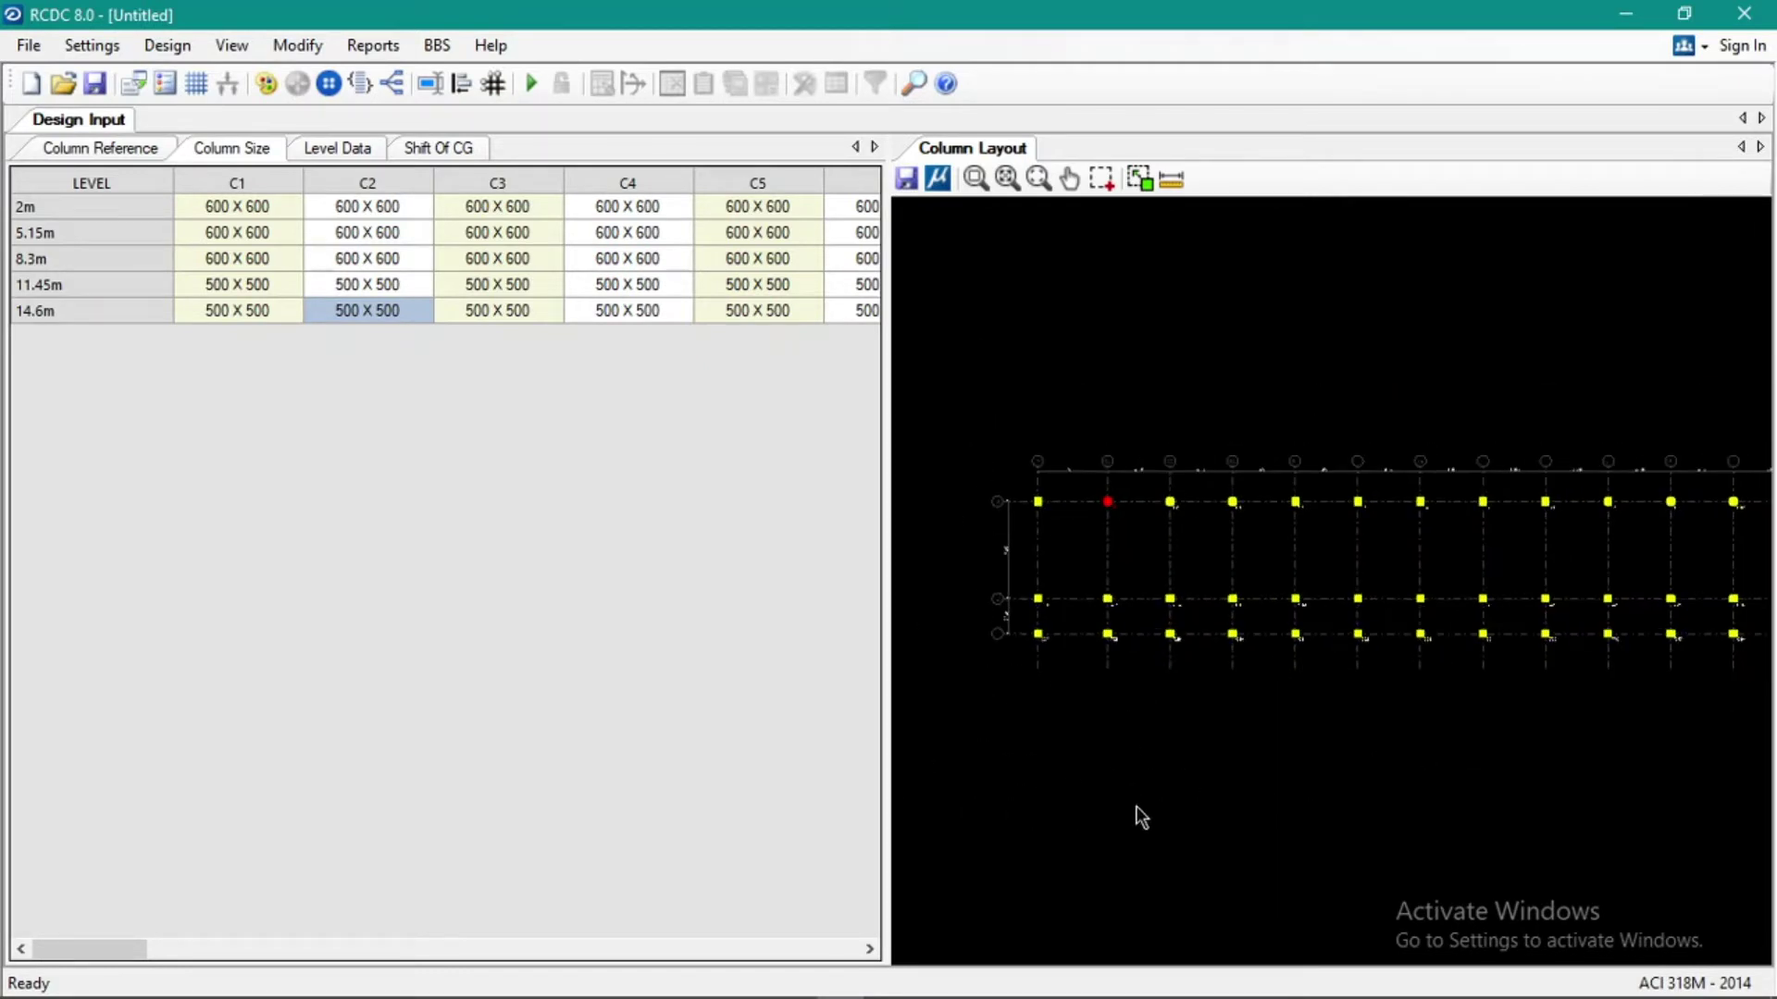
click(423, 148)
scroll(1023, 666, up, 3)
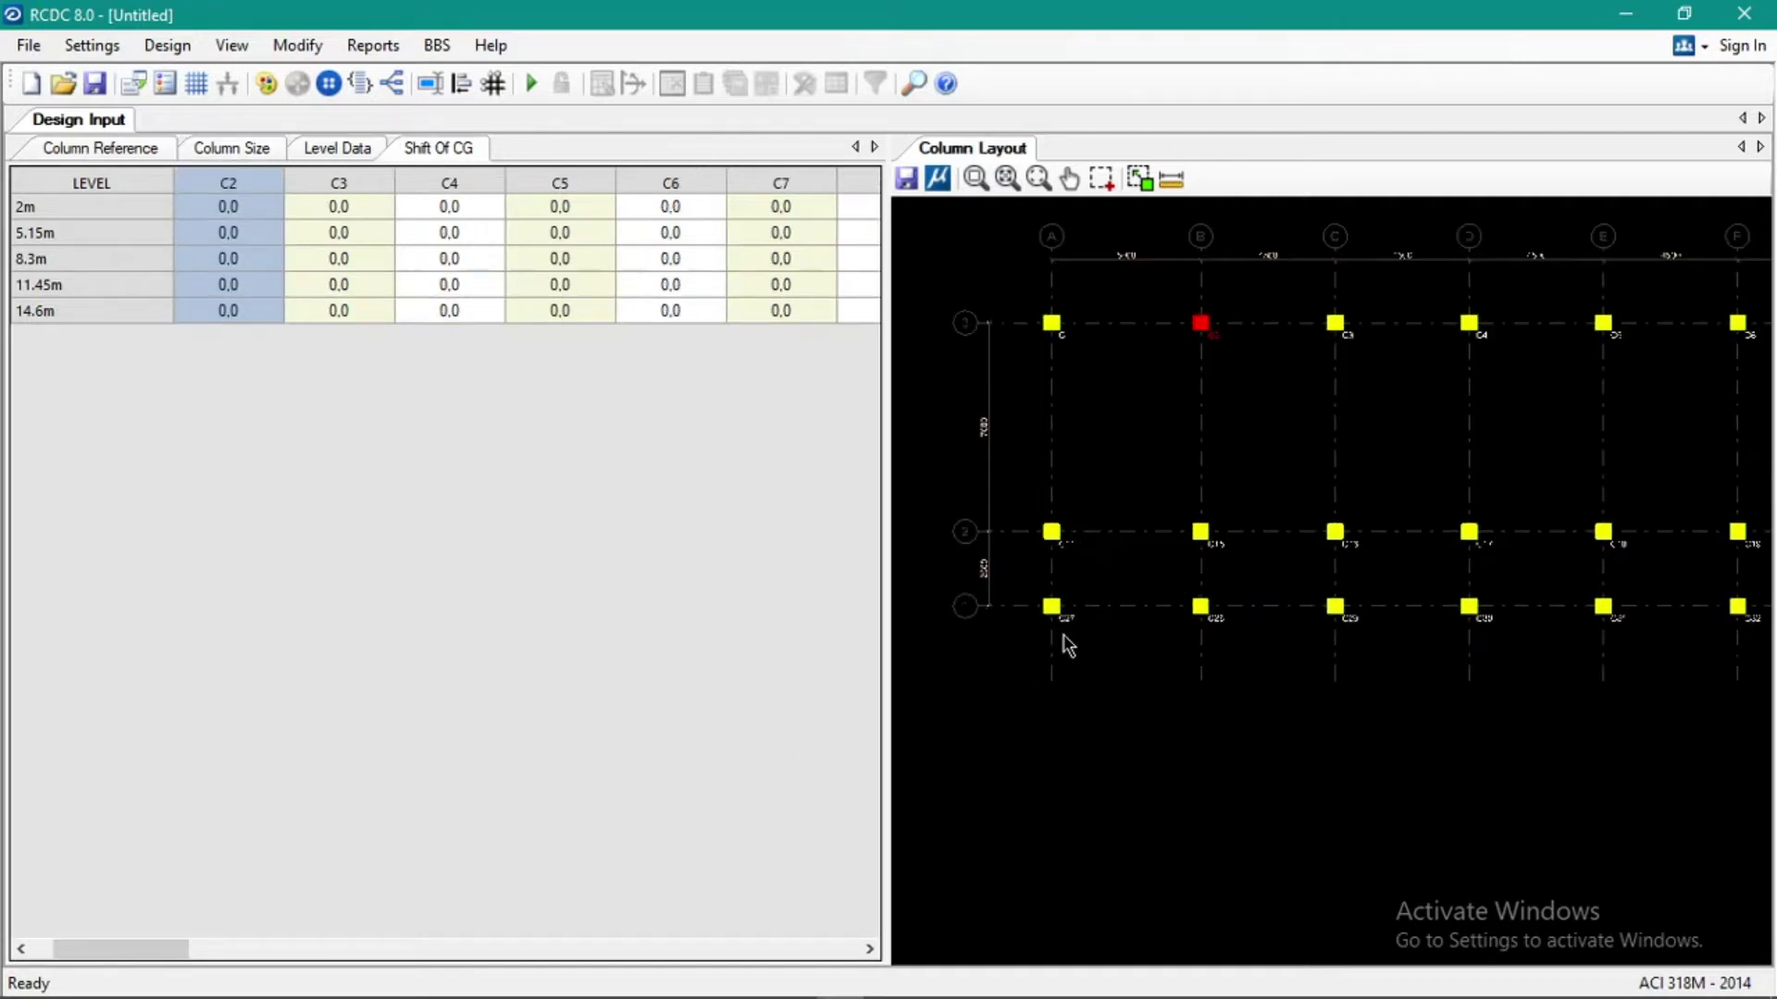
click(333, 148)
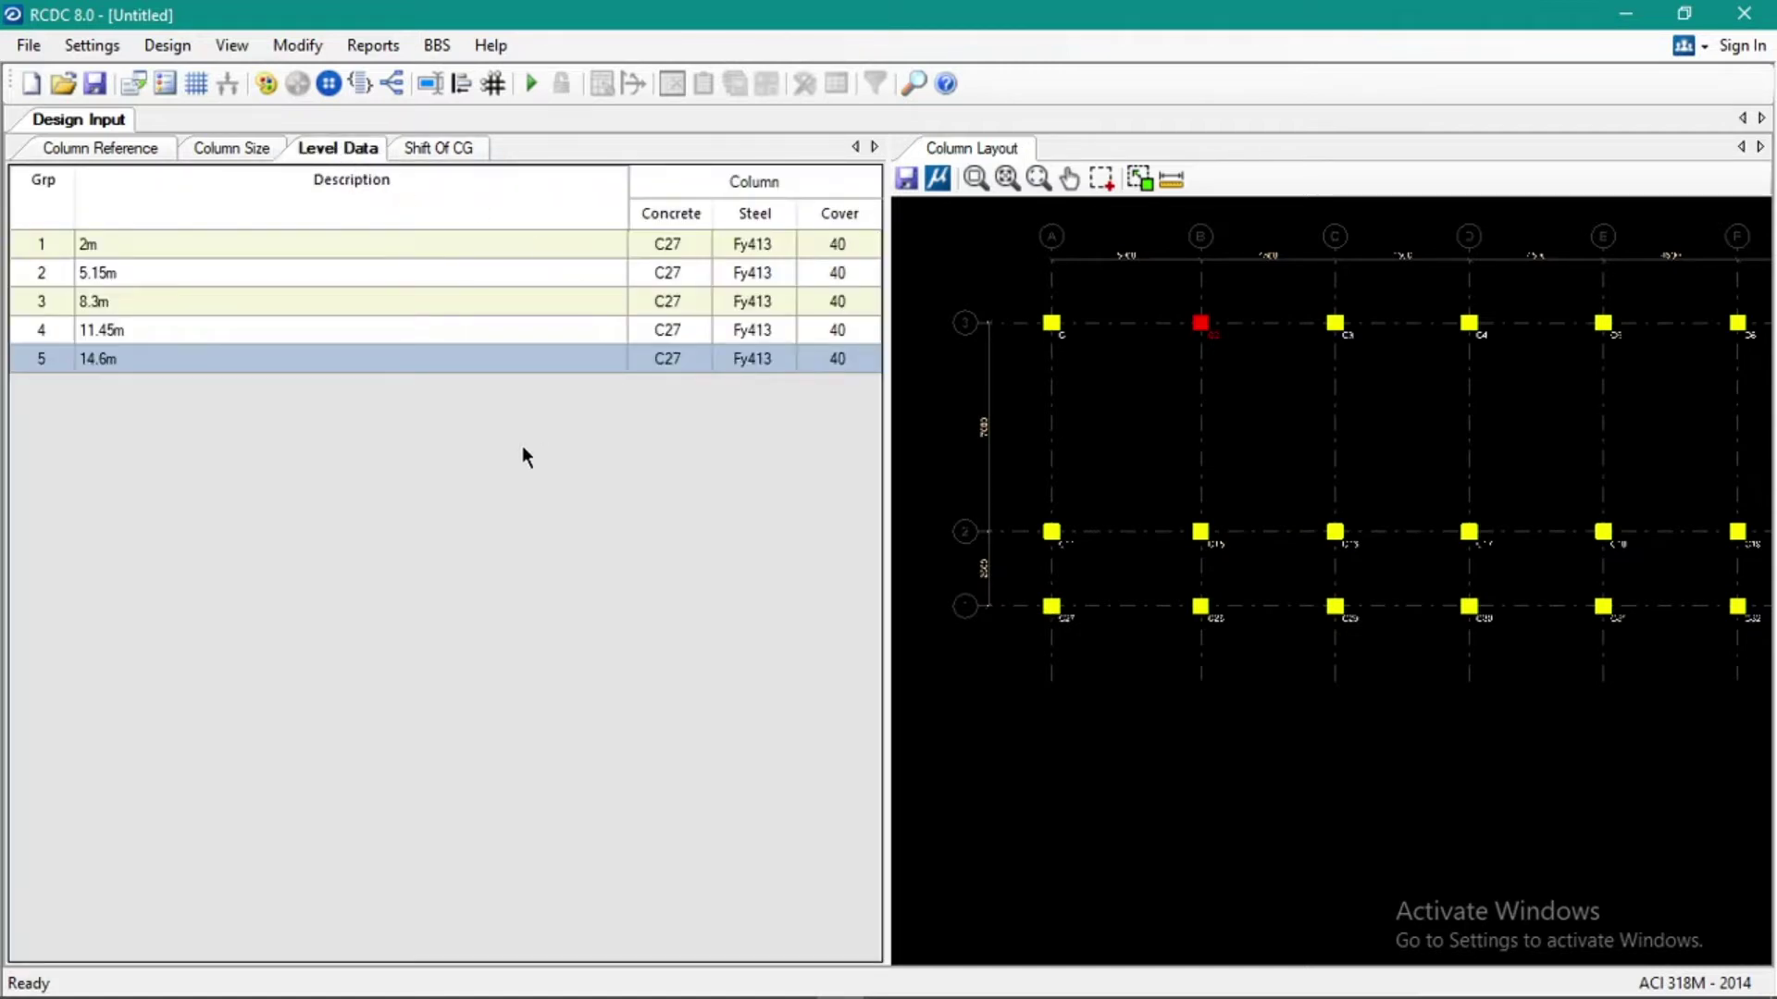
click(121, 149)
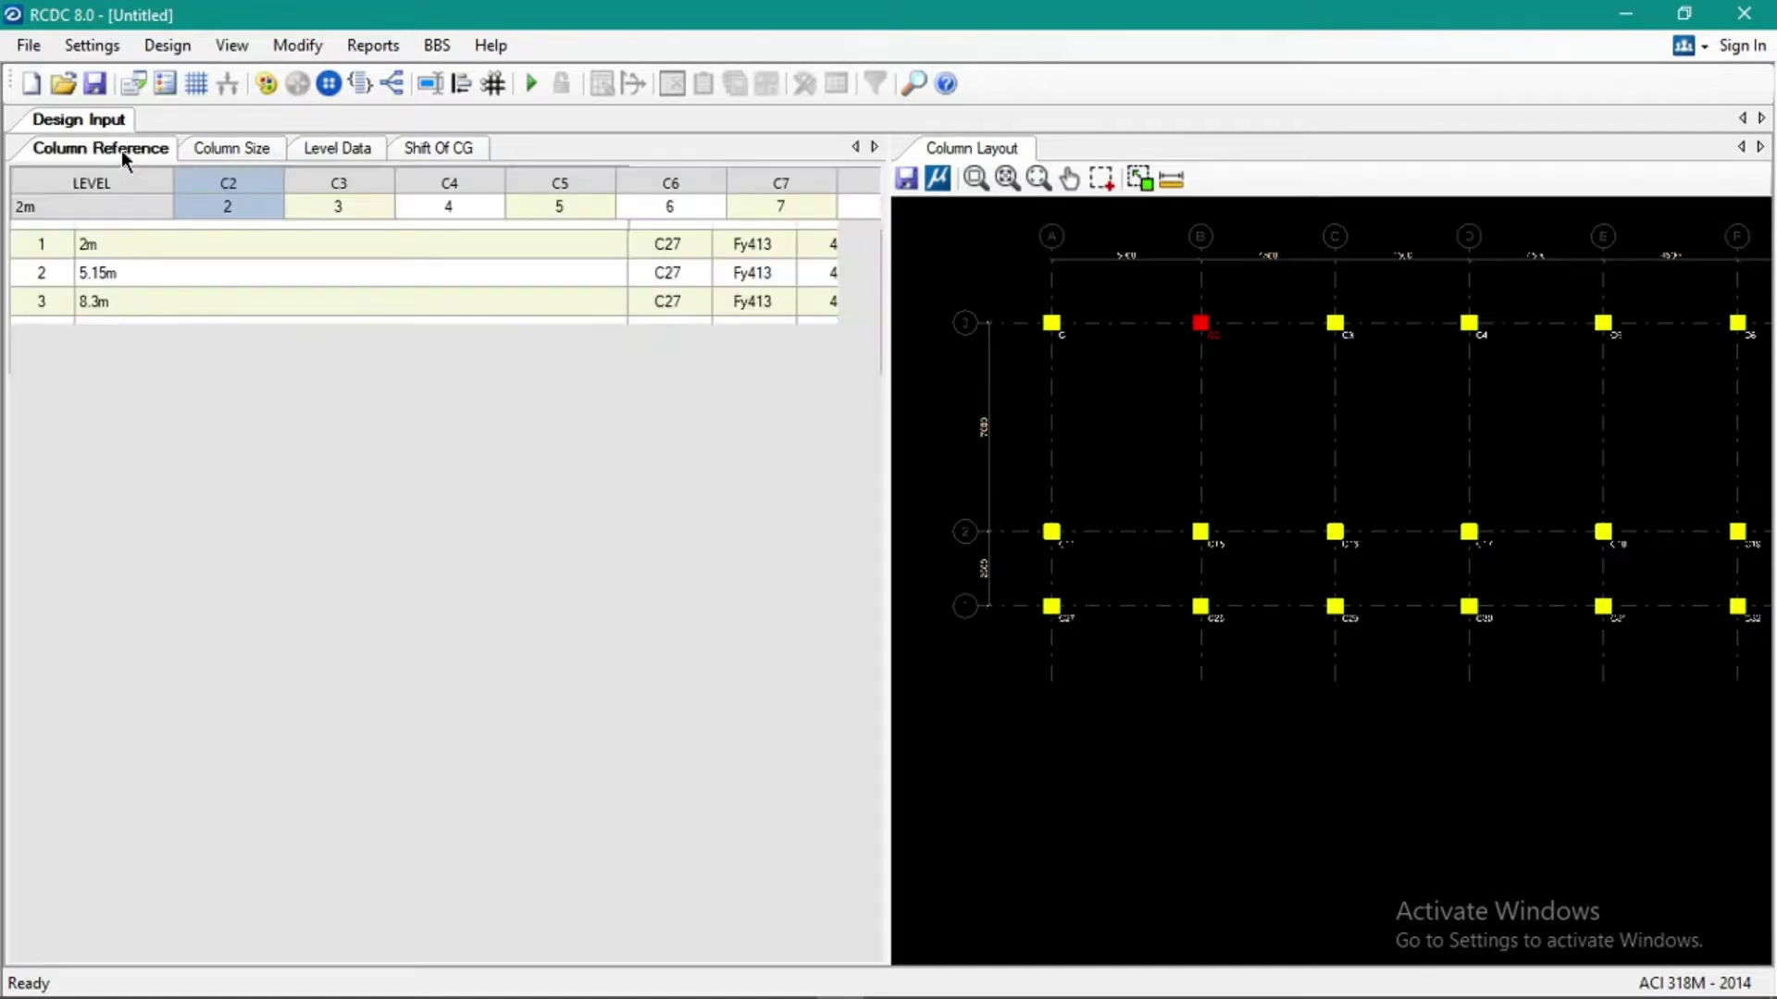
click(233, 150)
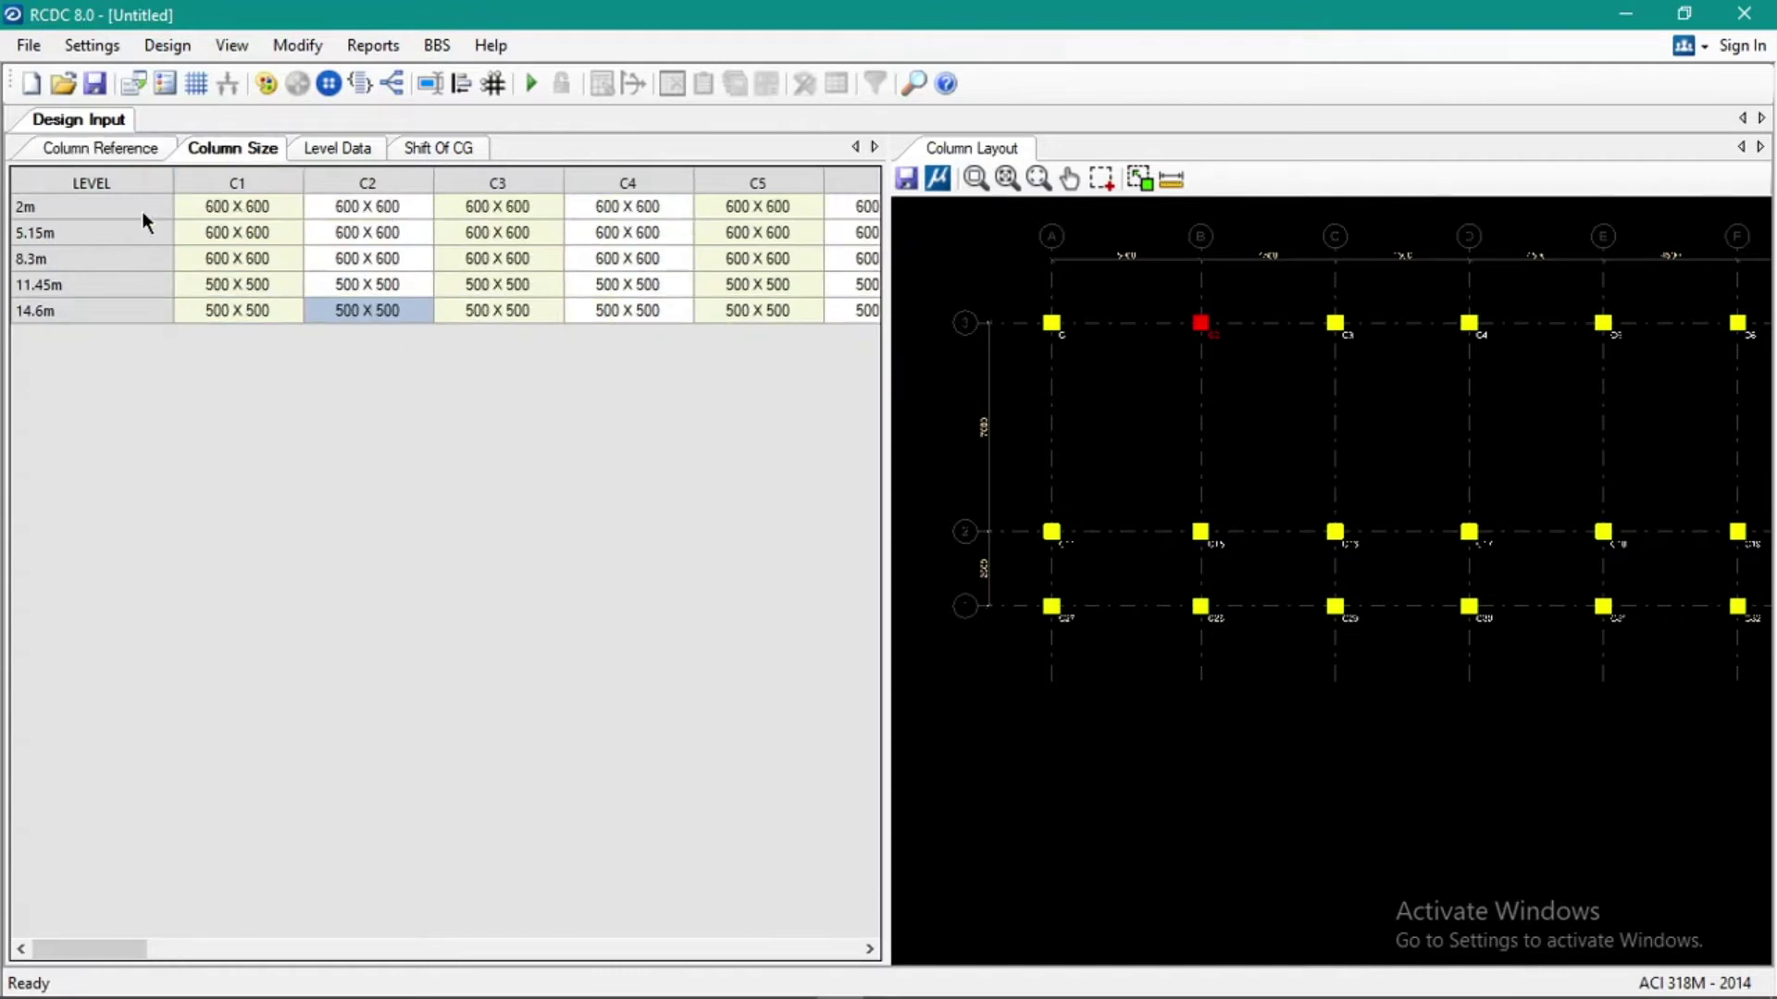
click(121, 151)
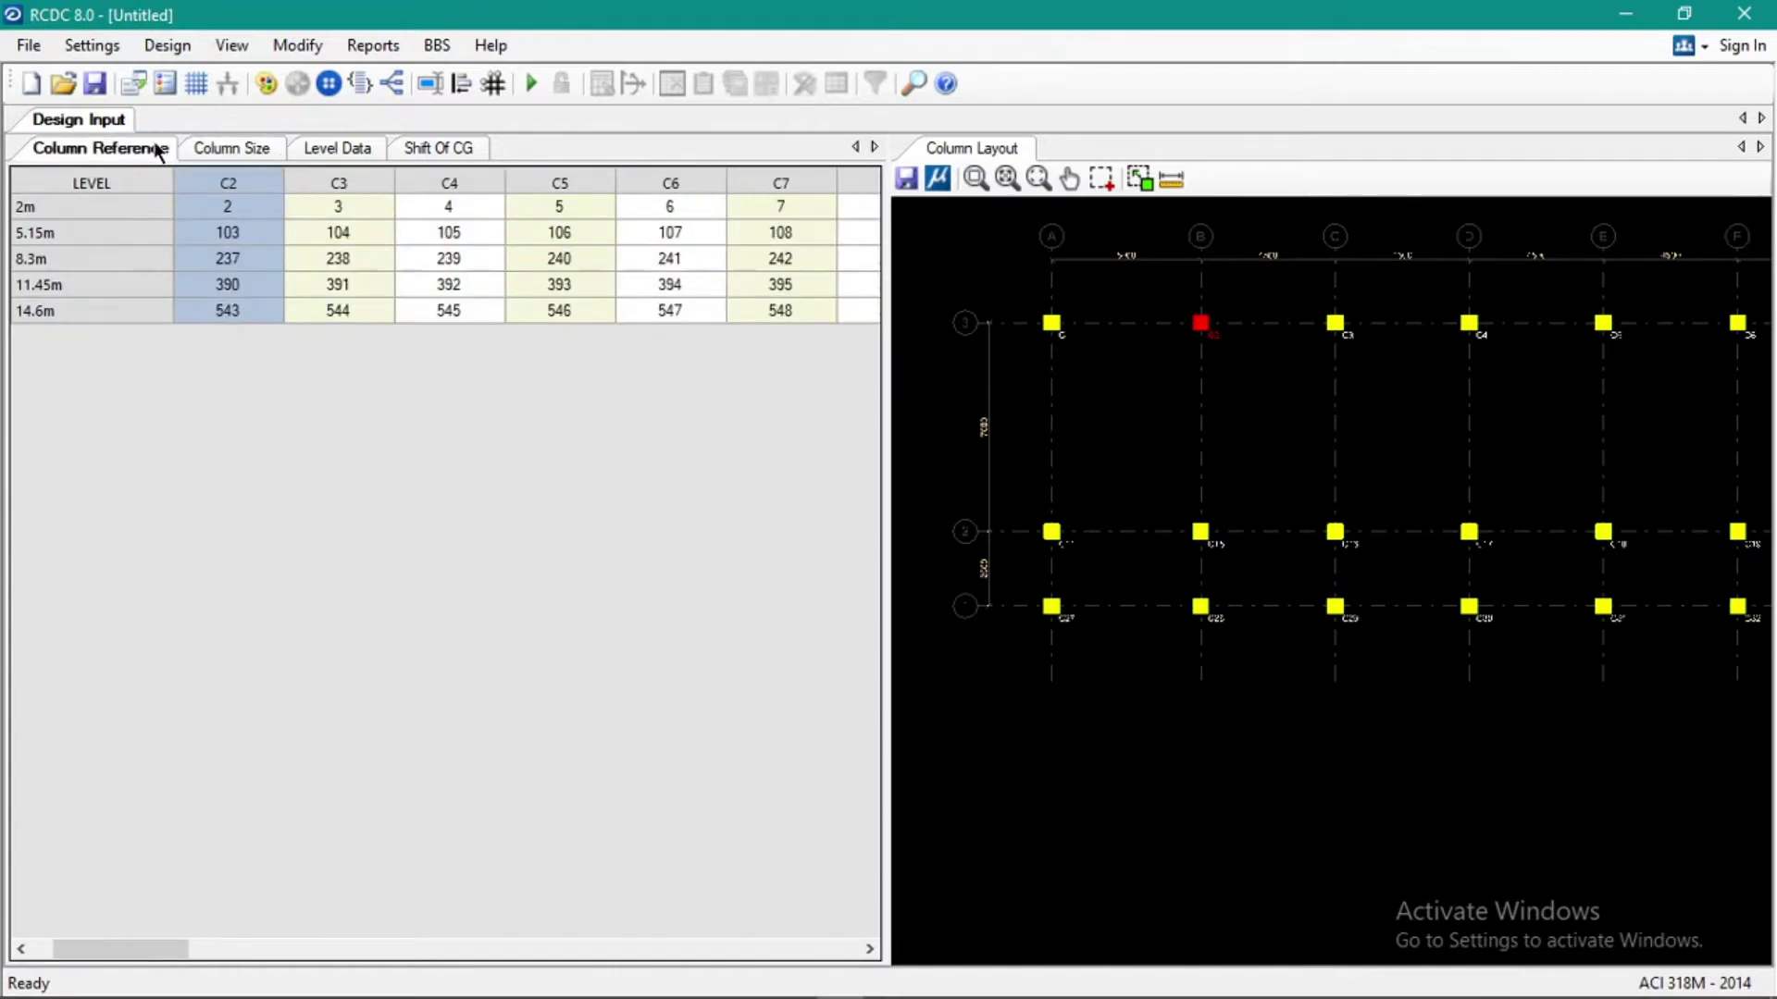
click(243, 151)
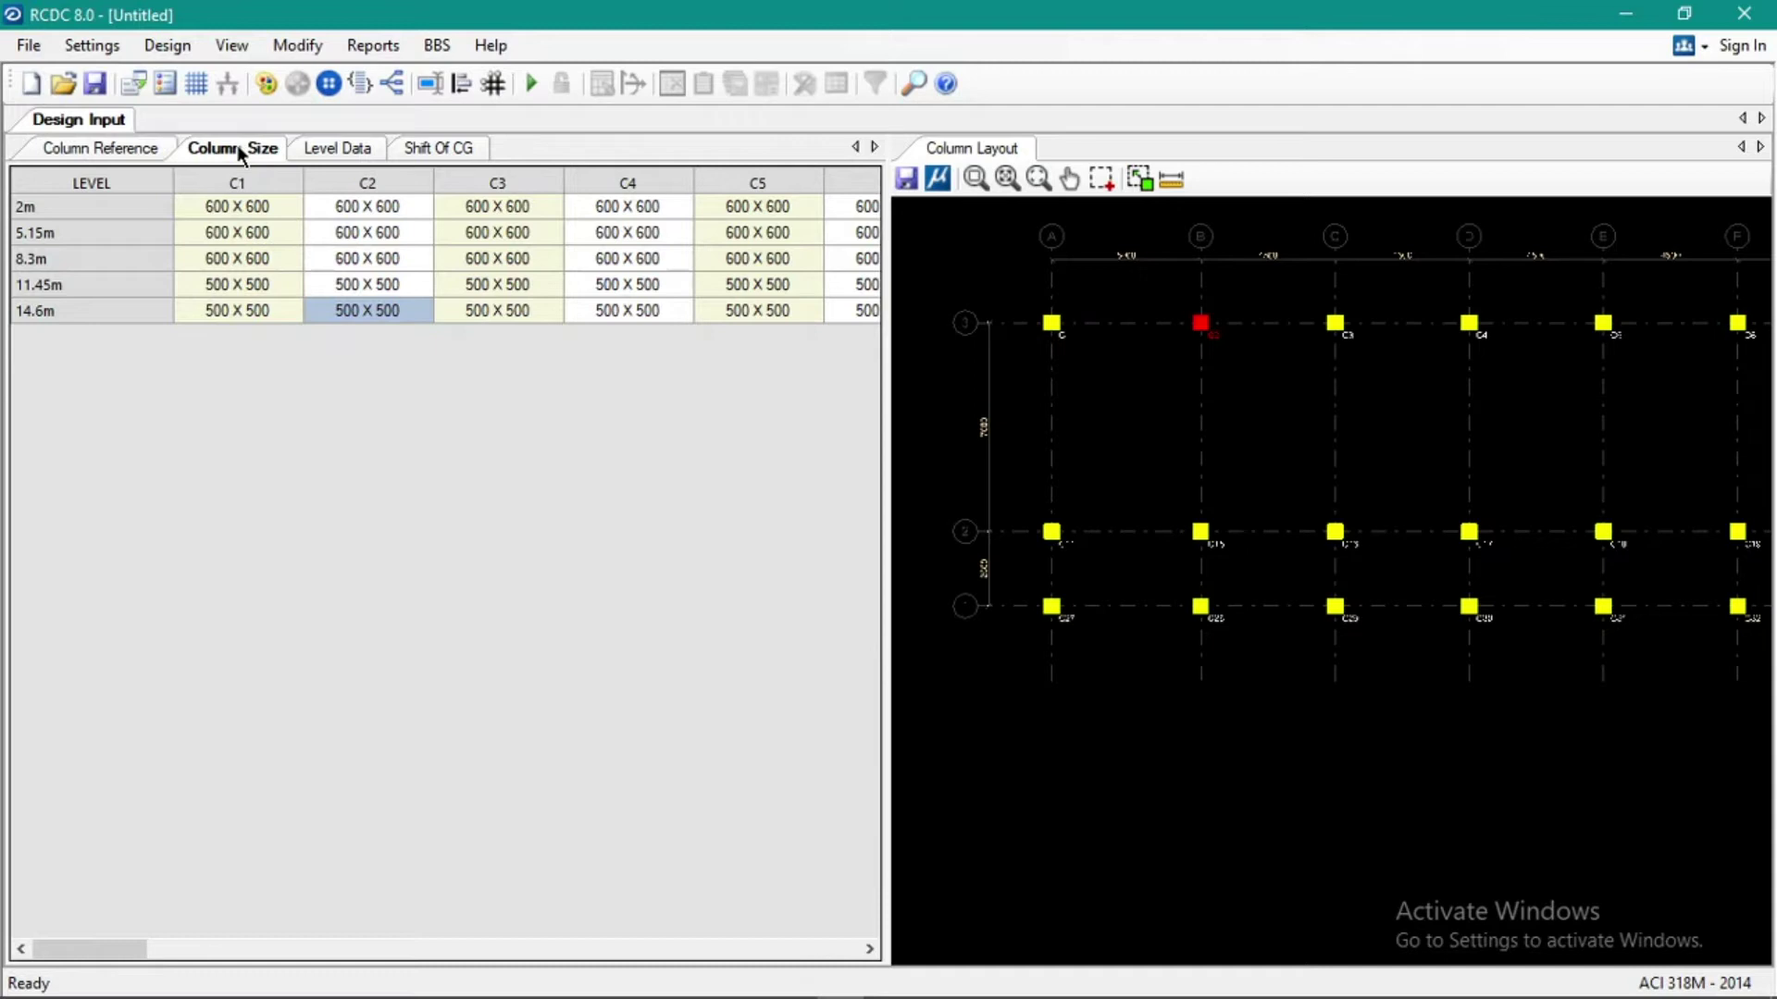
Tile the Column Size, Level Data and Shift Of CG tables alongside Column Reference so all four are visible together.
drag(237, 154, 453, 600)
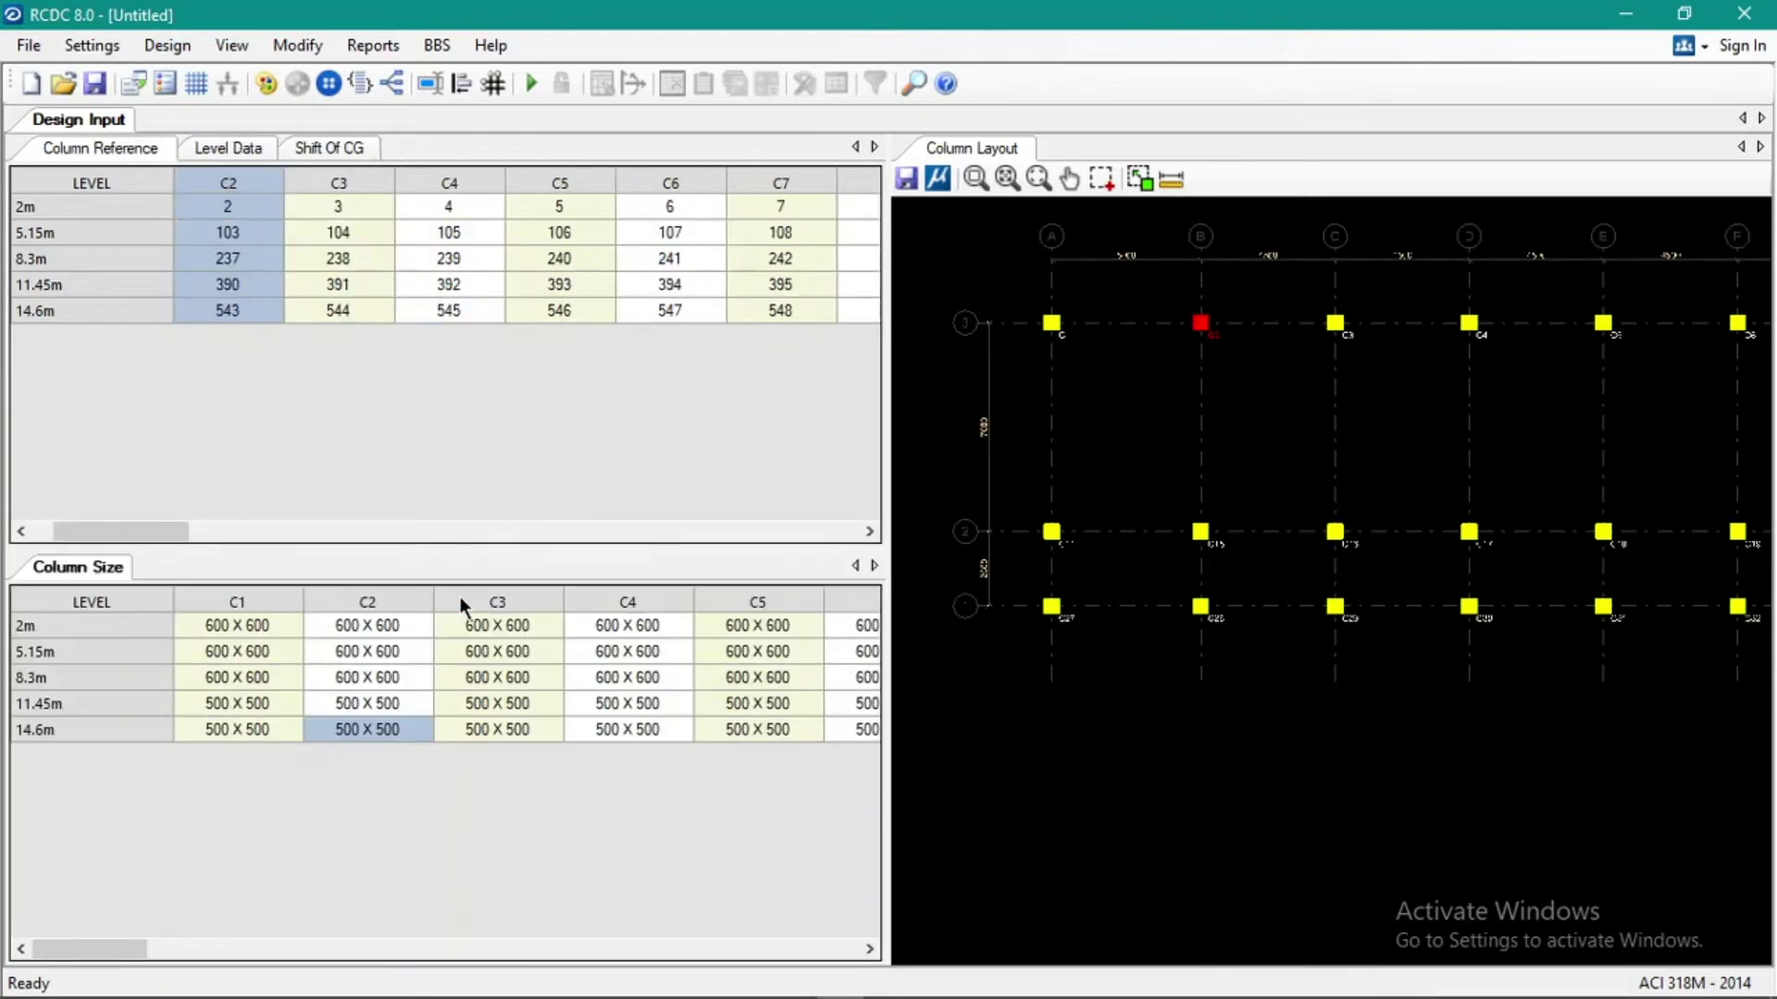
drag(227, 155, 500, 351)
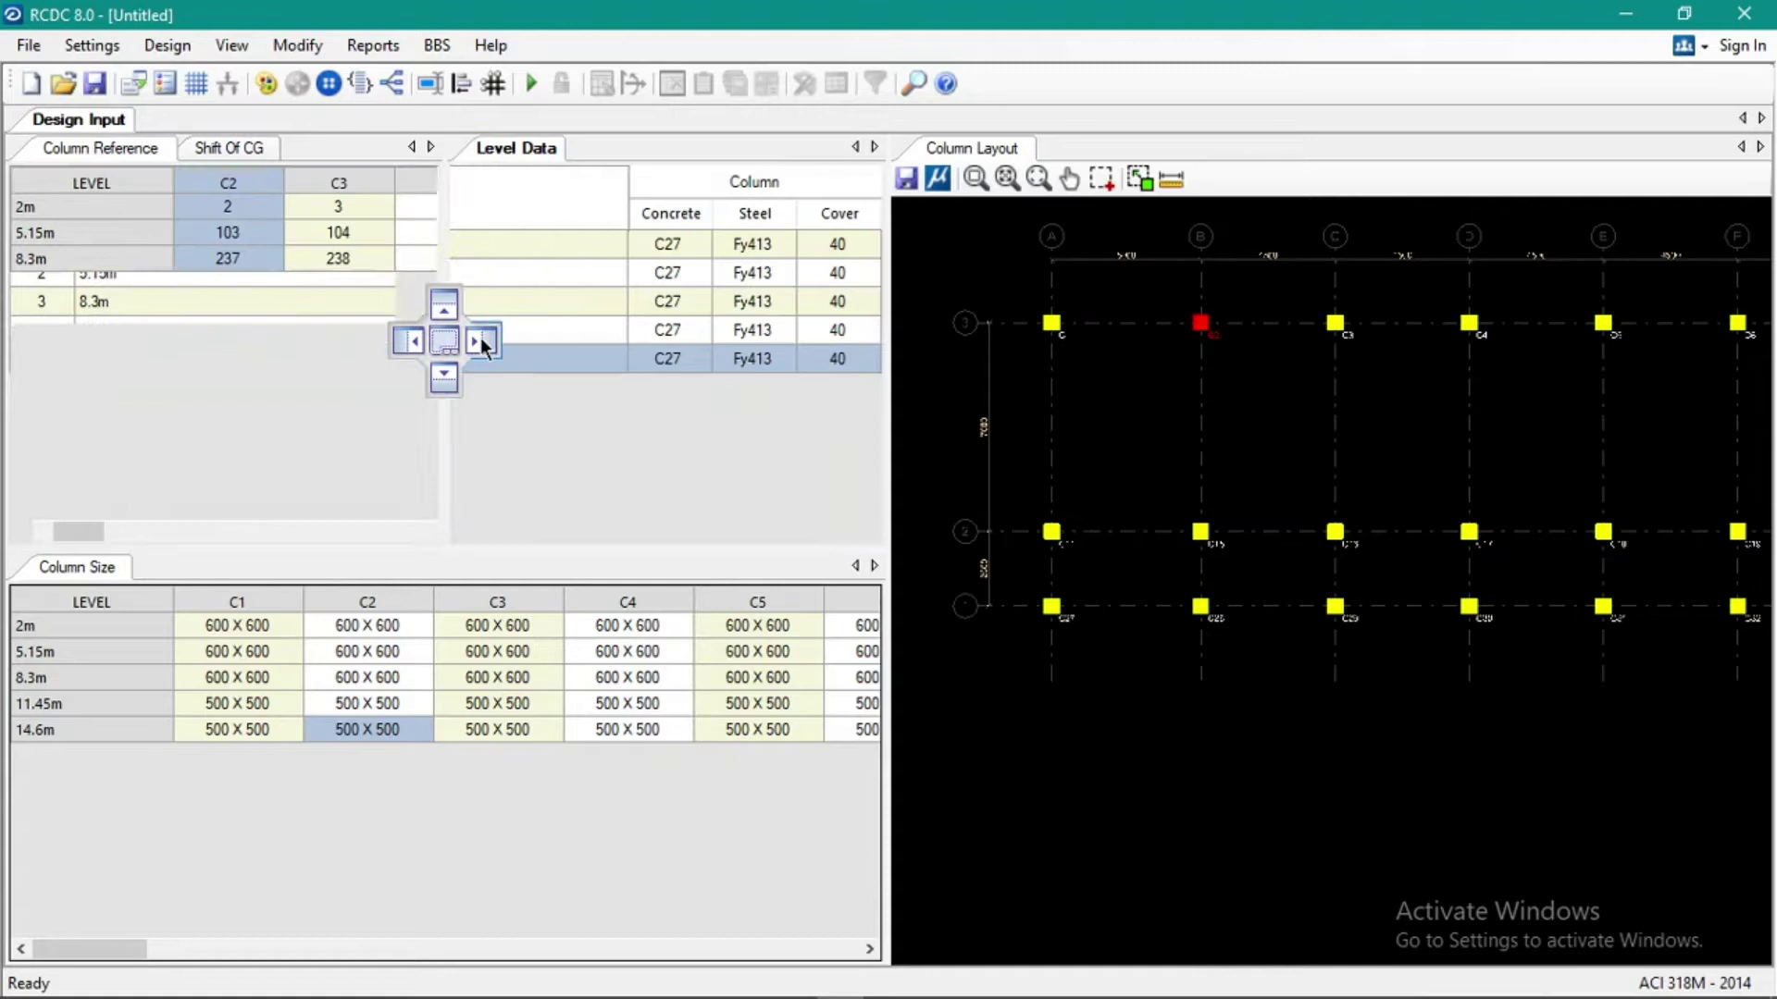
drag(221, 150, 491, 765)
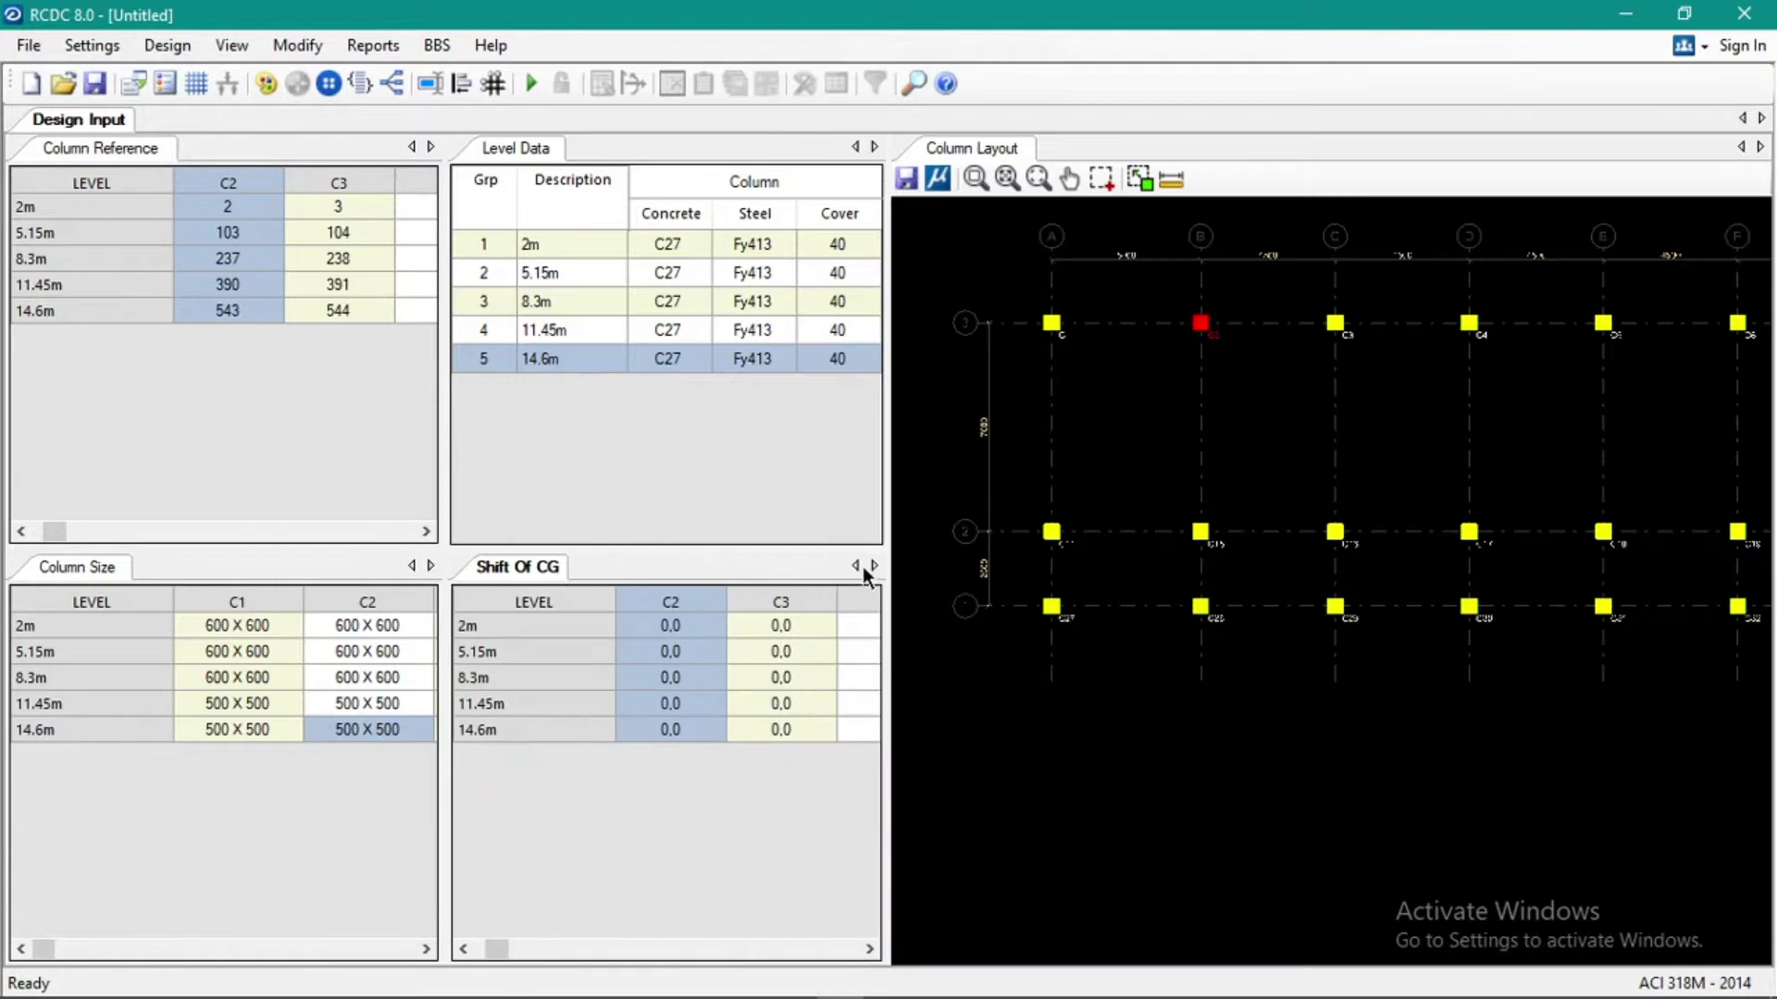
click(243, 433)
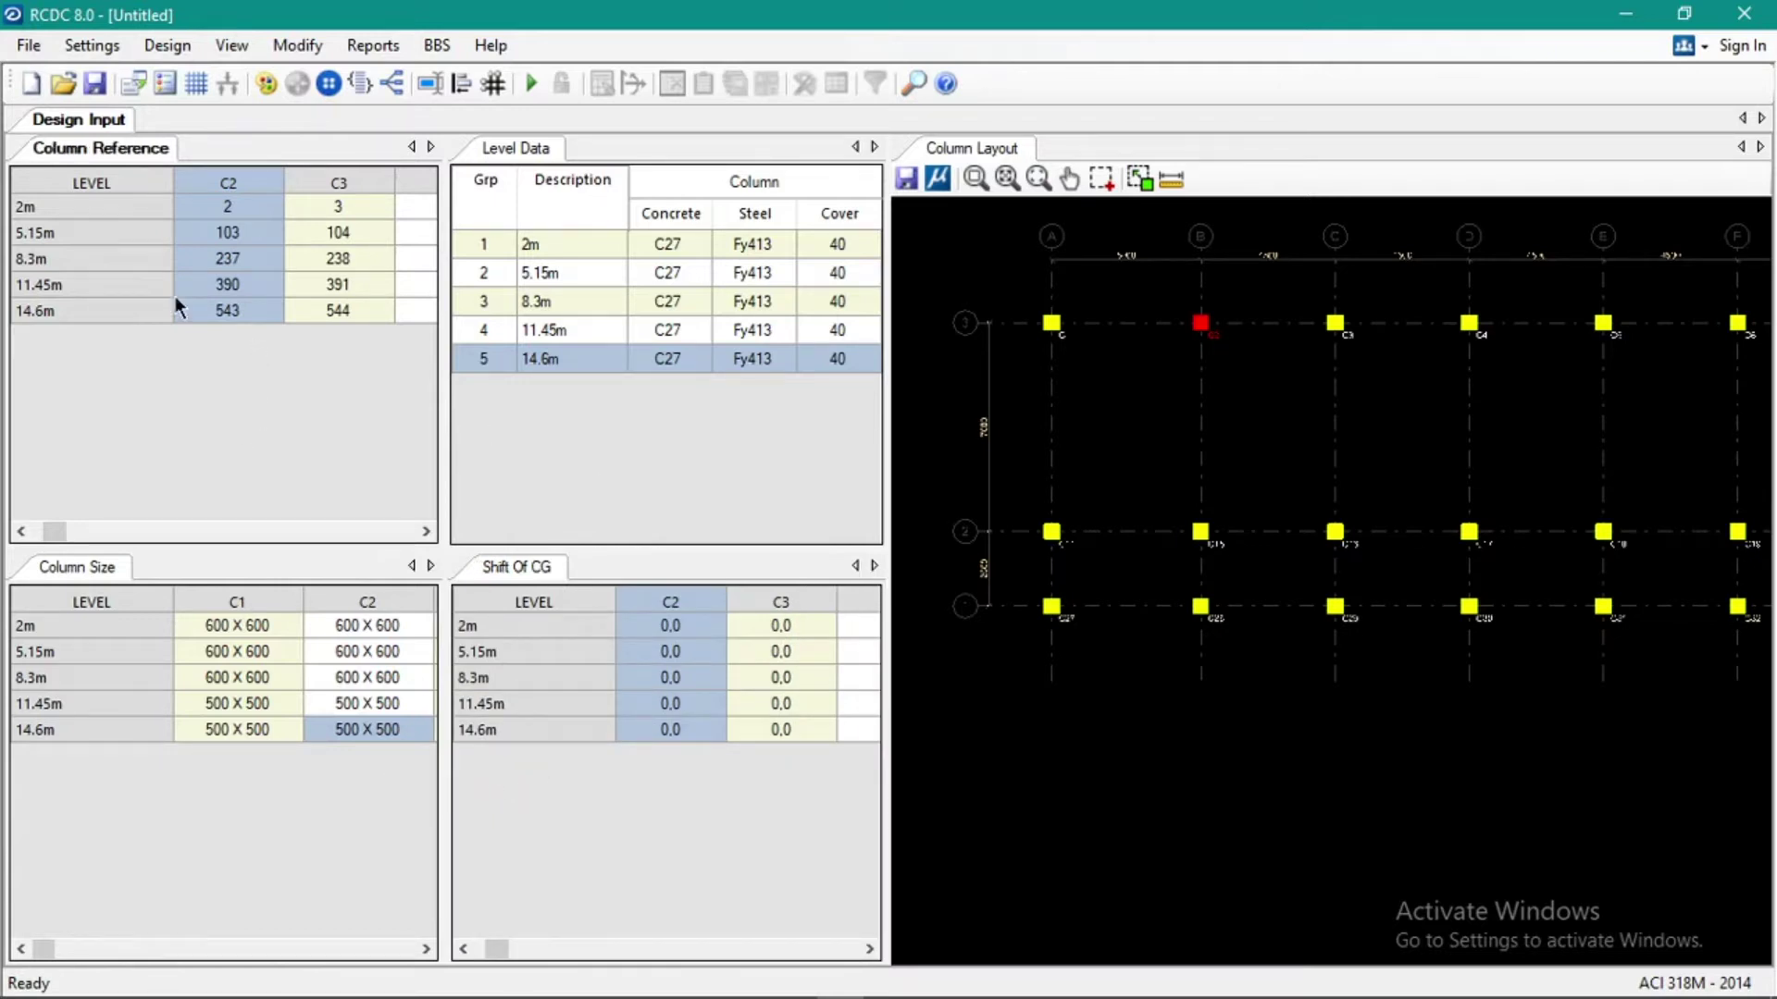
Select column C1 in the layout and examine its 11.45m level size and its position relative to the grid lines.
click(77, 215)
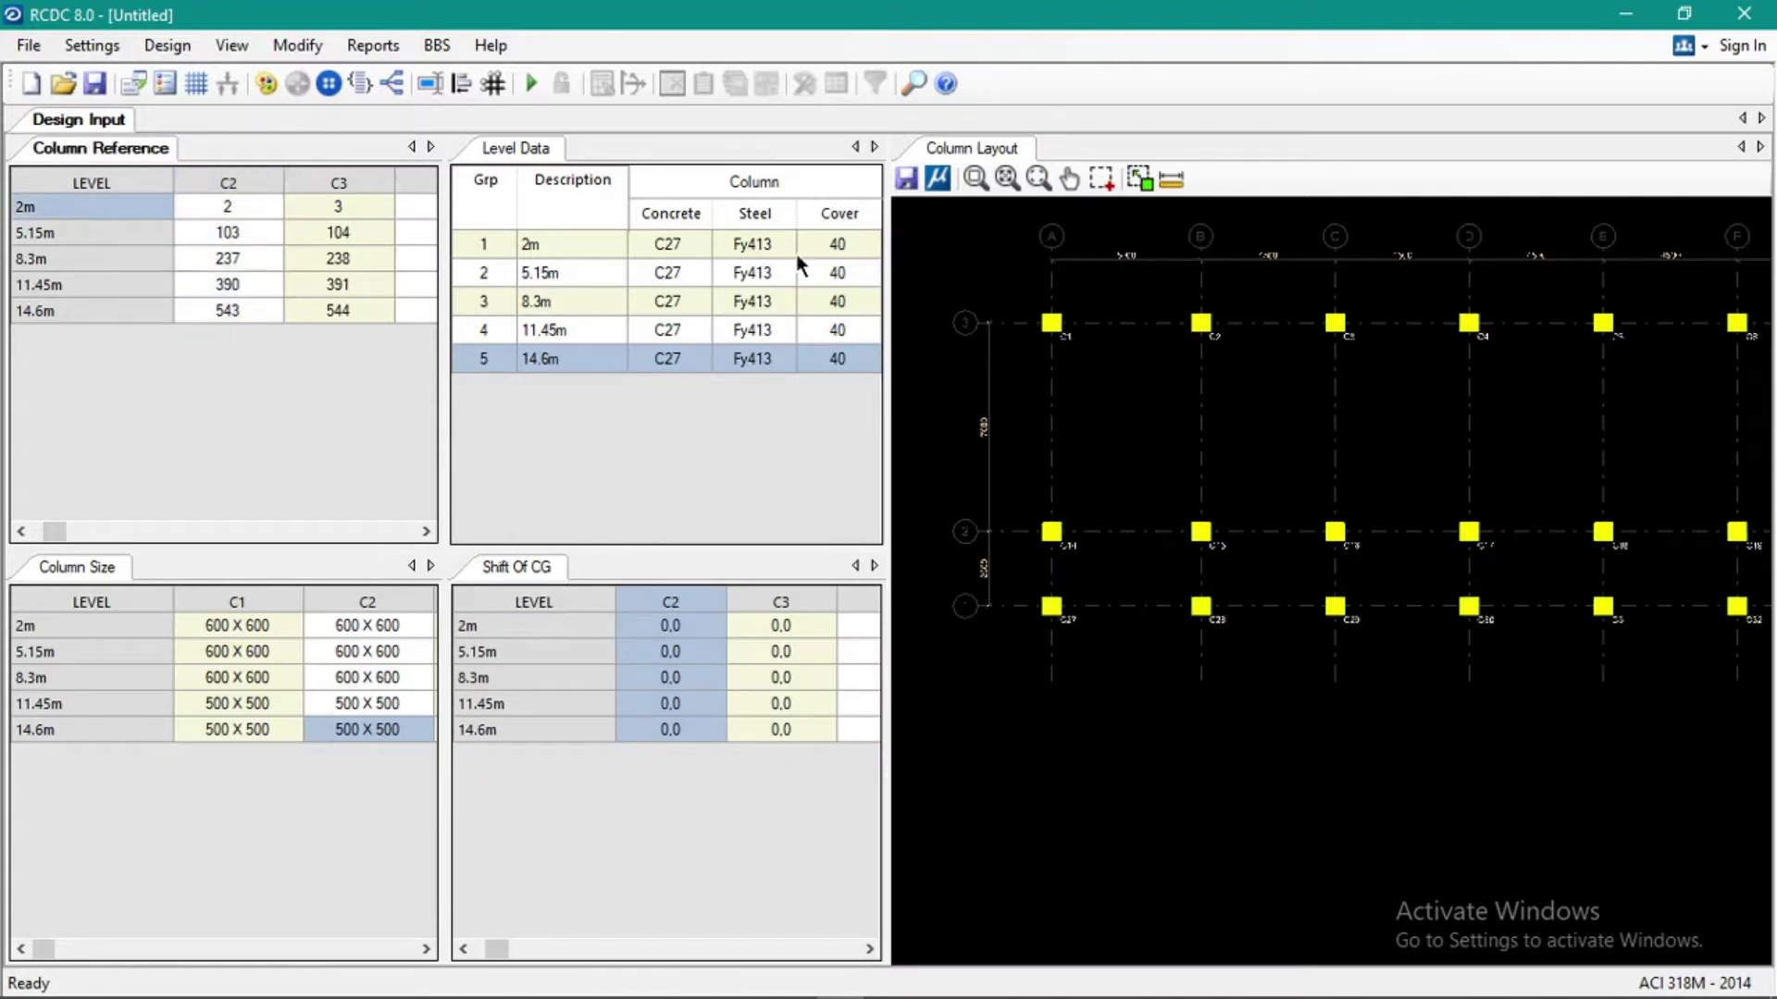
click(1131, 383)
click(1052, 326)
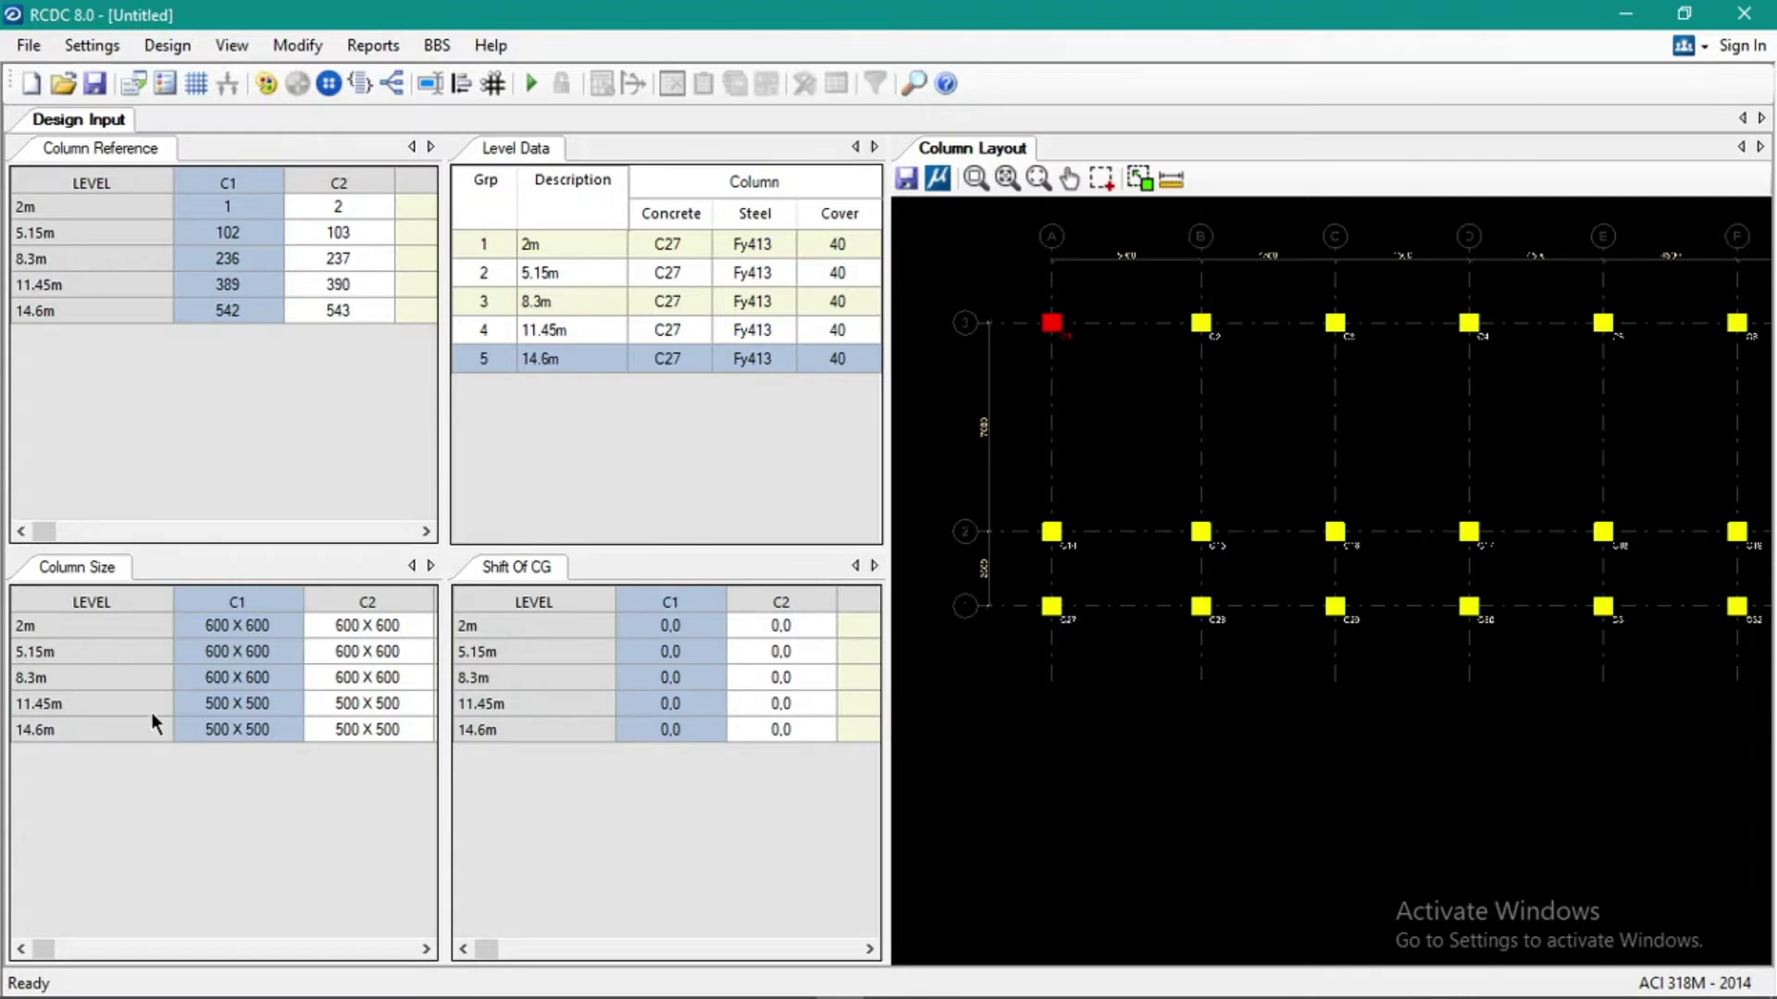
click(206, 706)
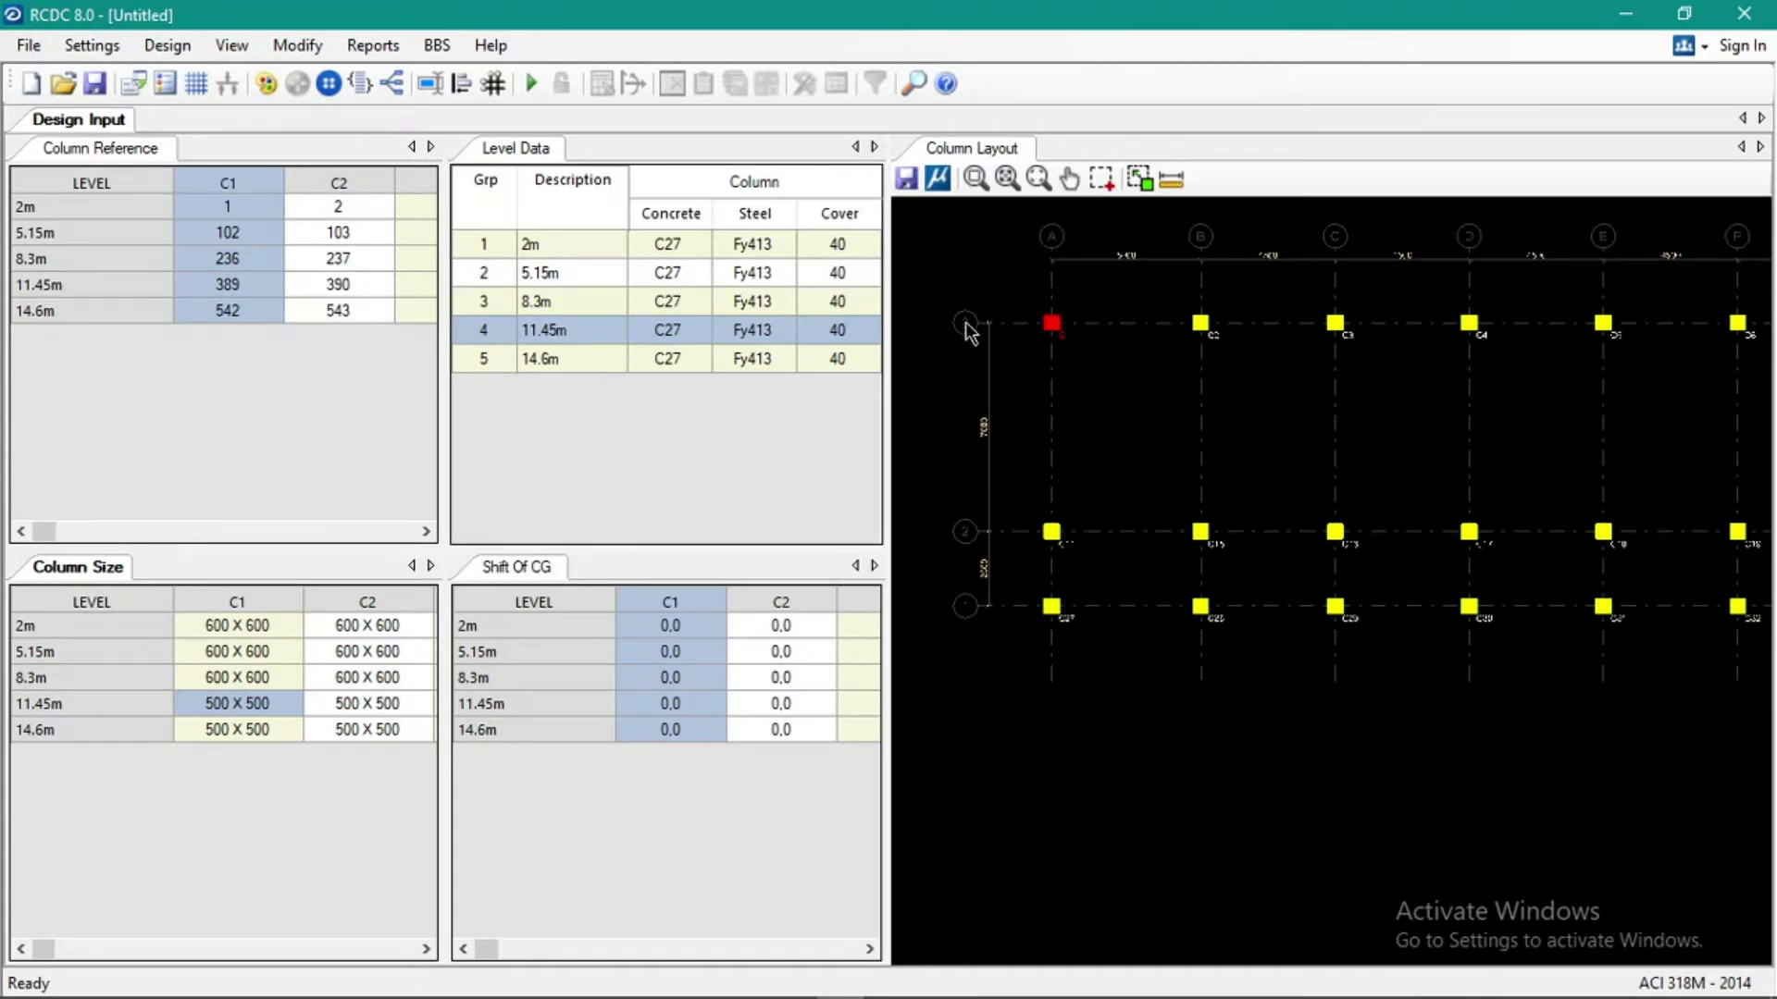
scroll(967, 331, up, 2)
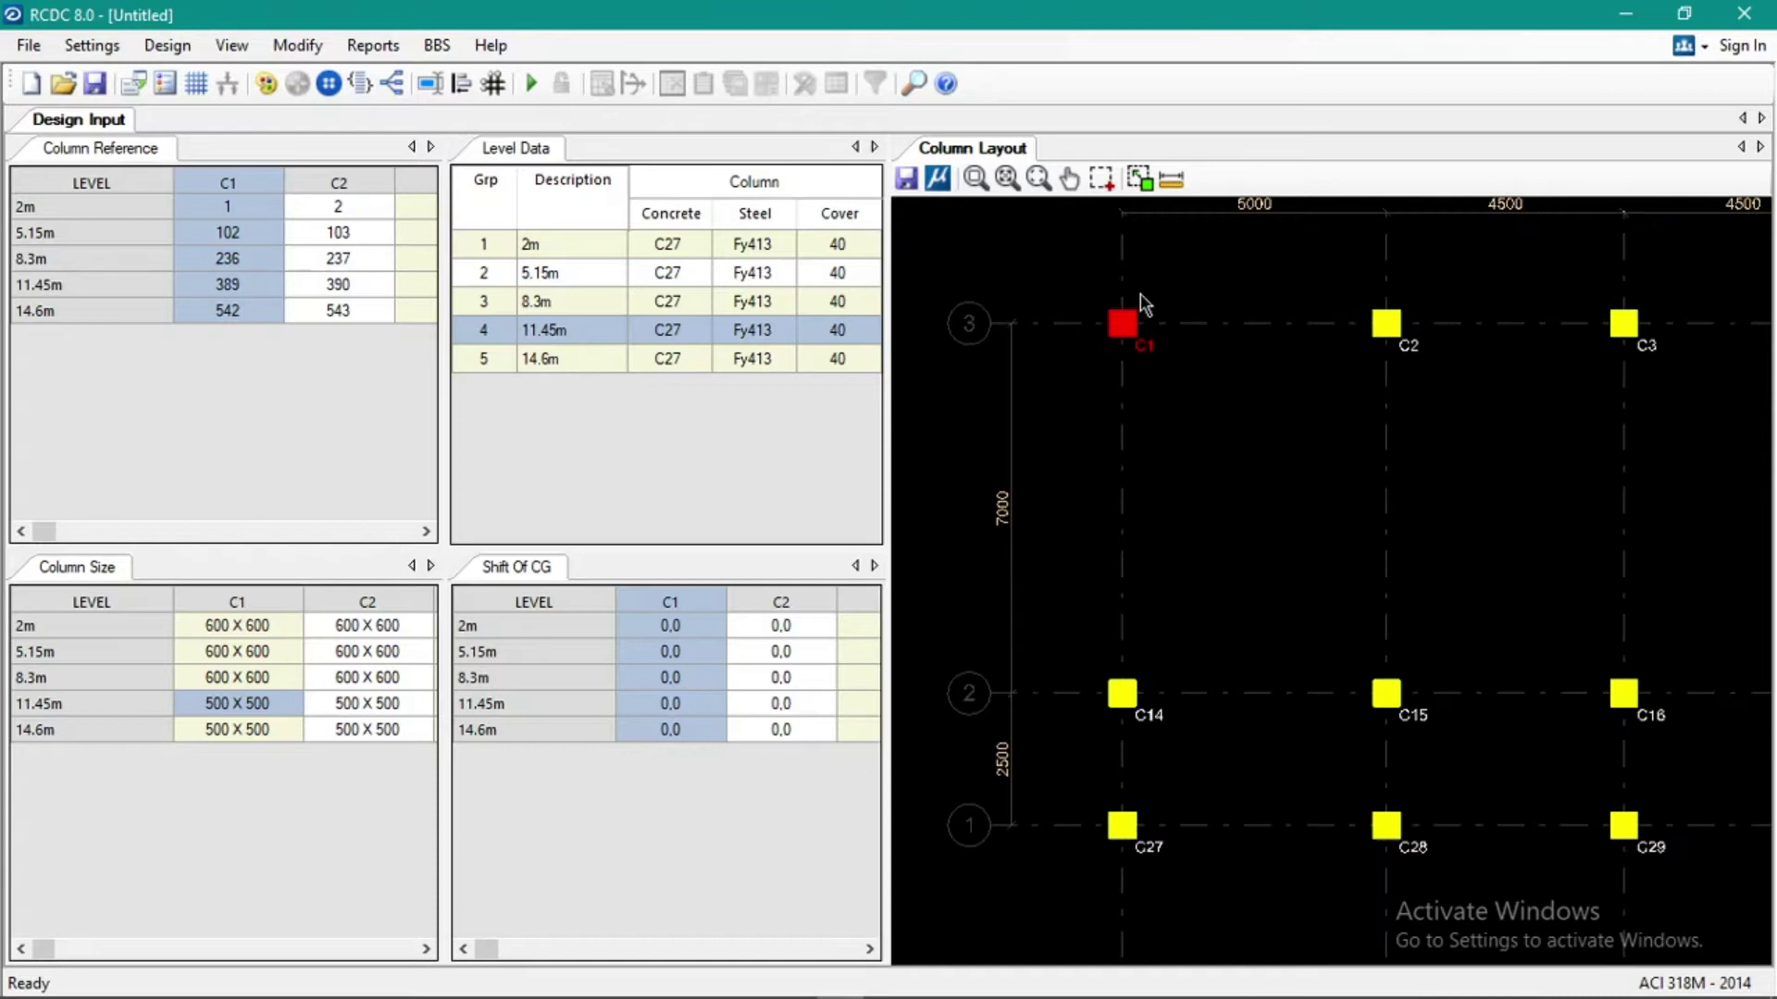
scroll(1147, 305, up, 2)
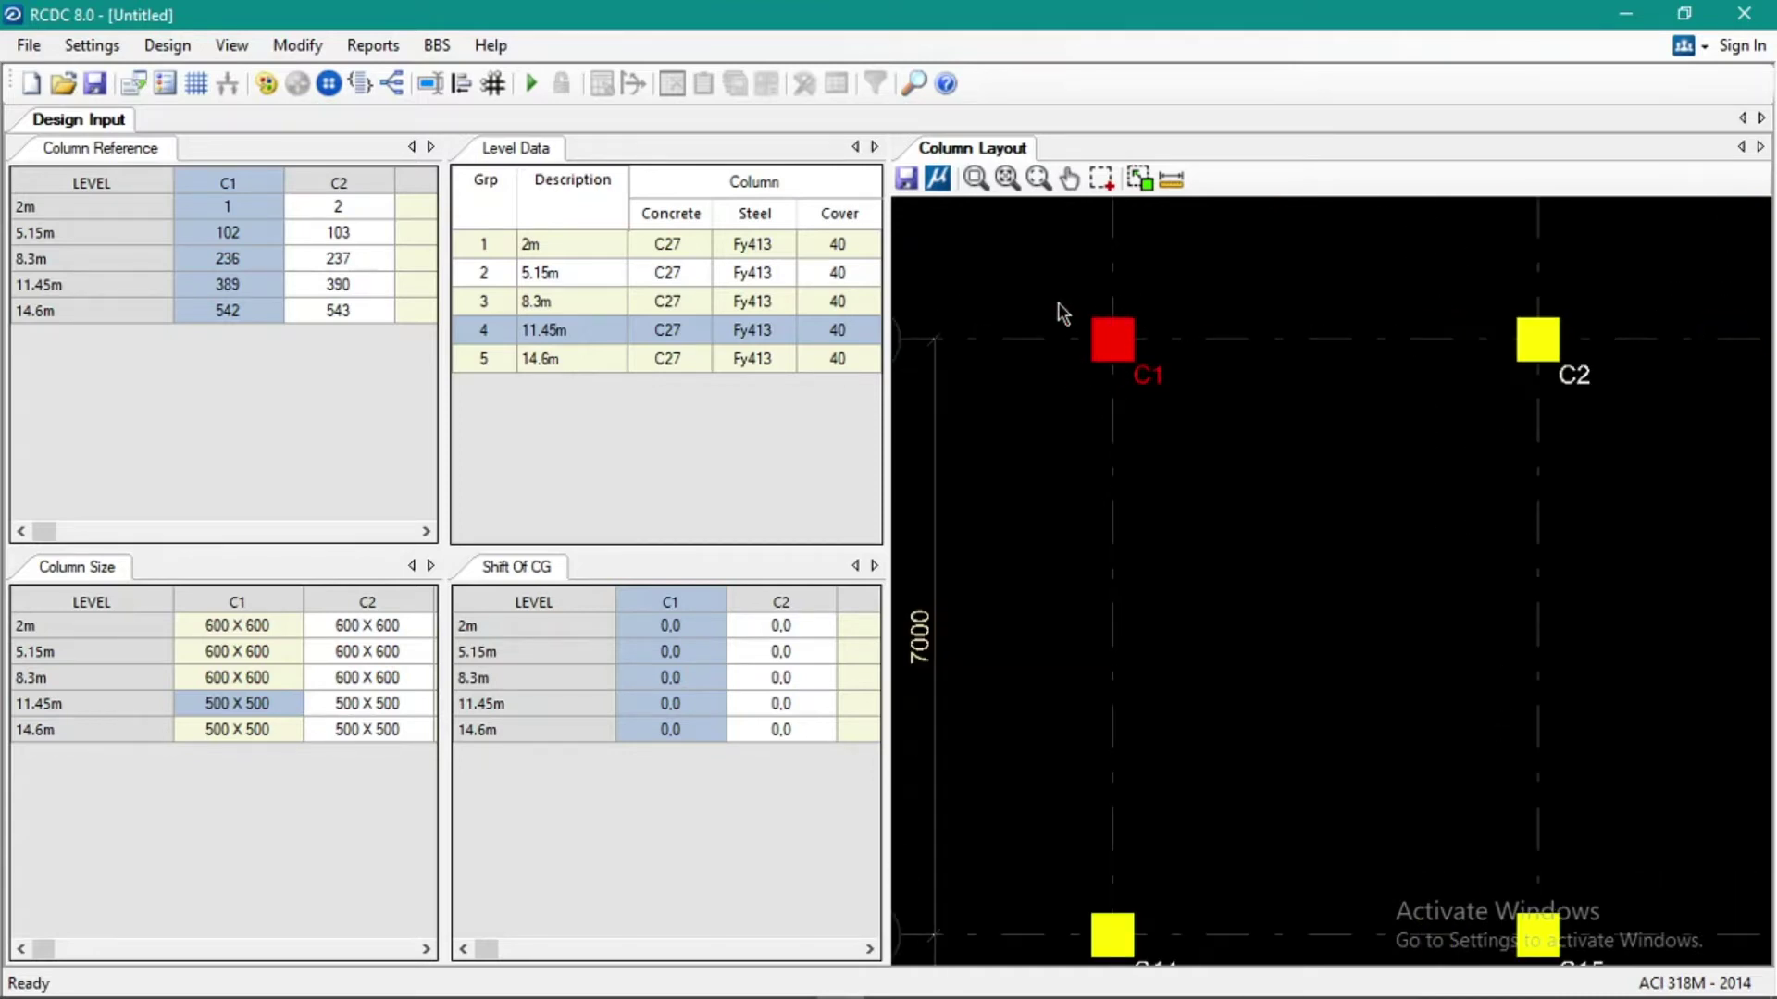
scroll(1096, 340, down, 2)
scroll(1162, 314, up, 2)
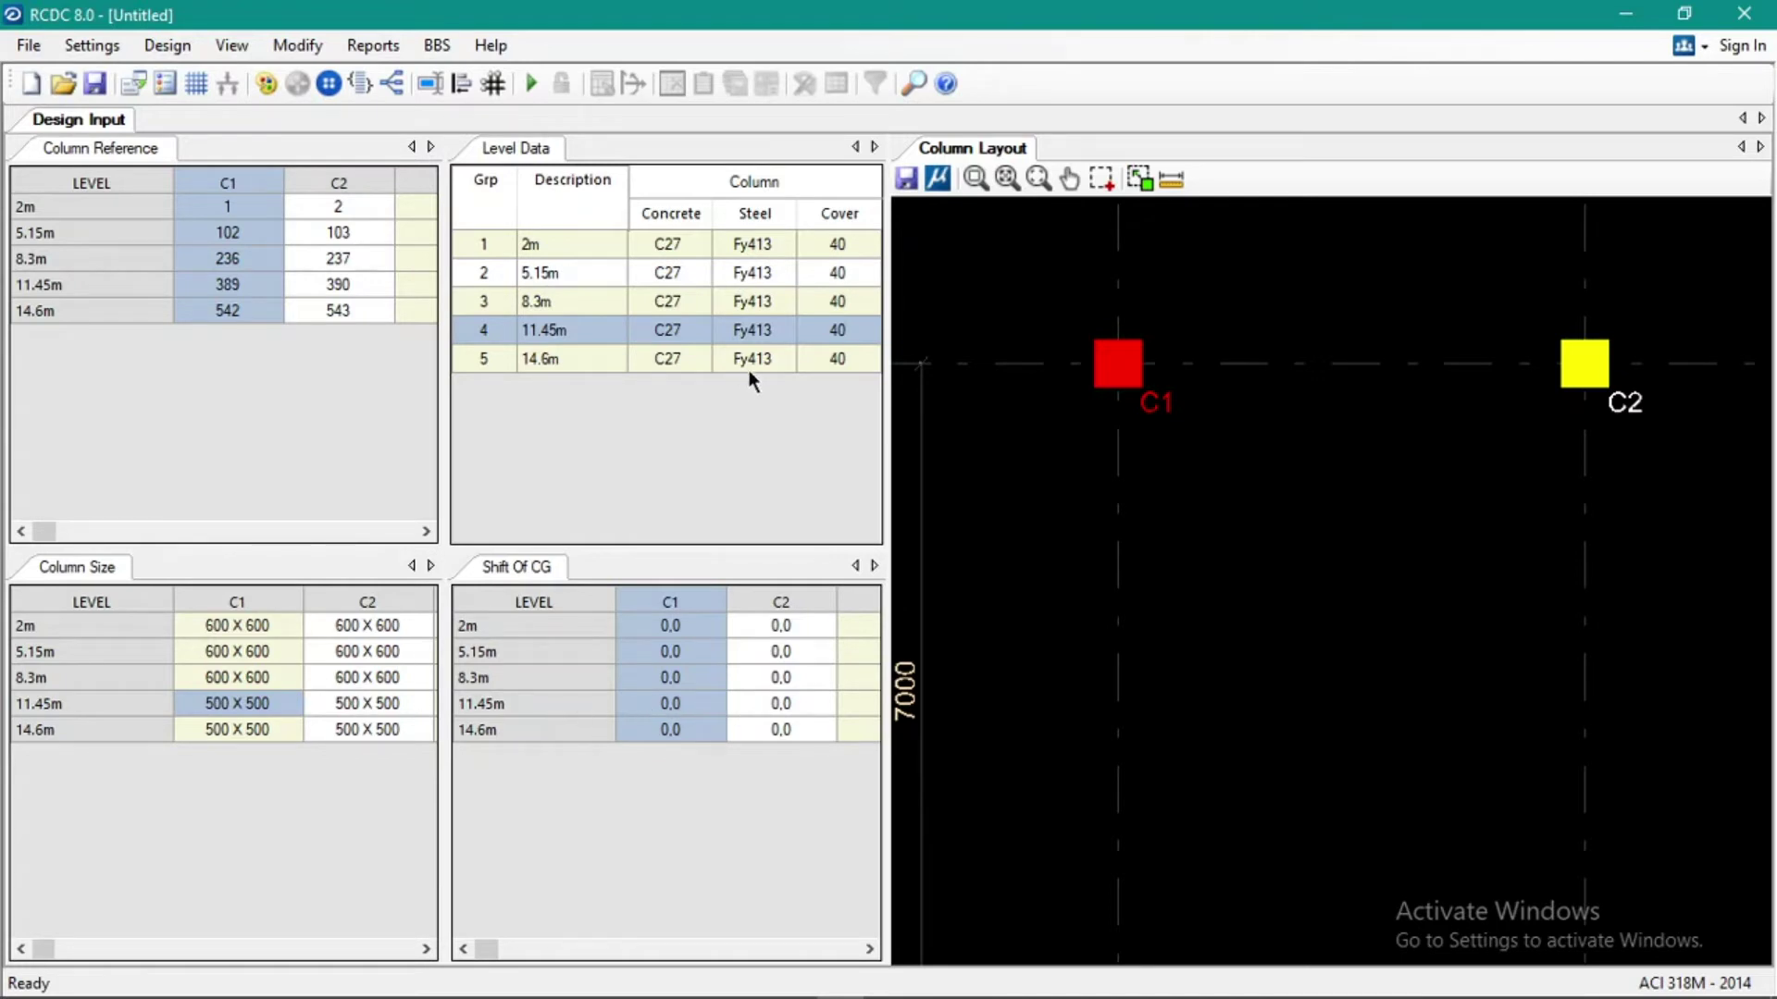
Set the shift of CG for column C1 at the 11.45m level to -50,50.
click(705, 700)
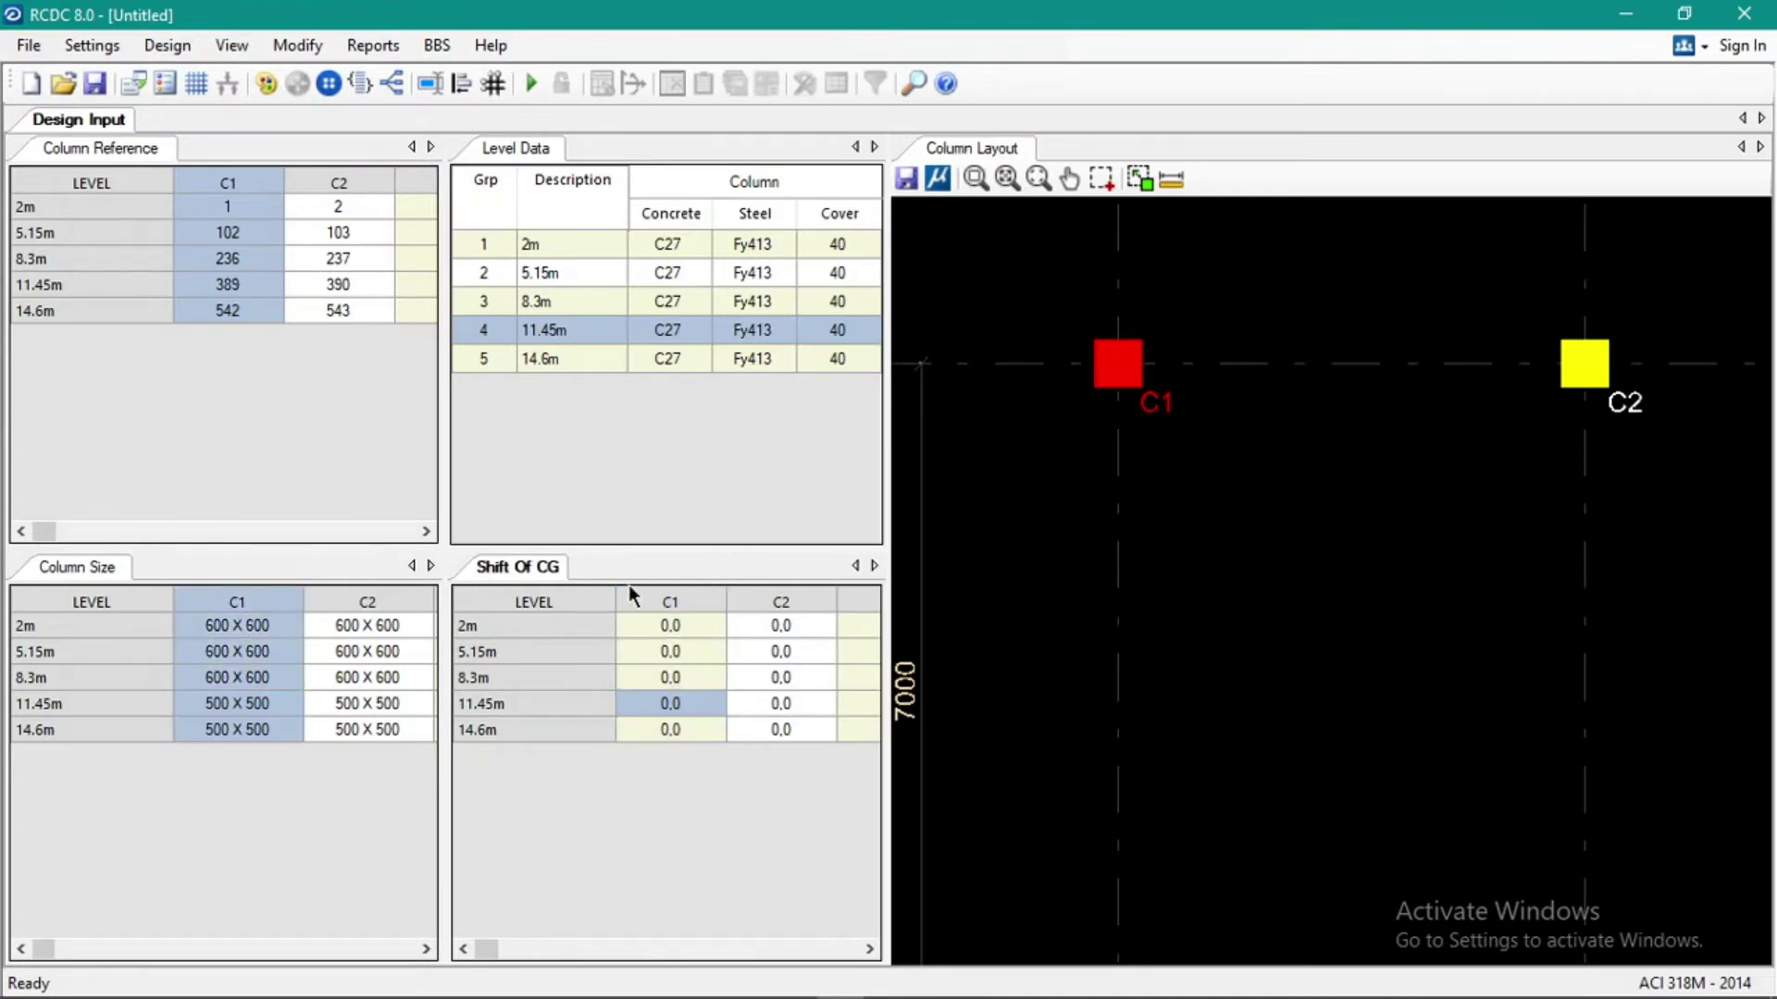
click(698, 702)
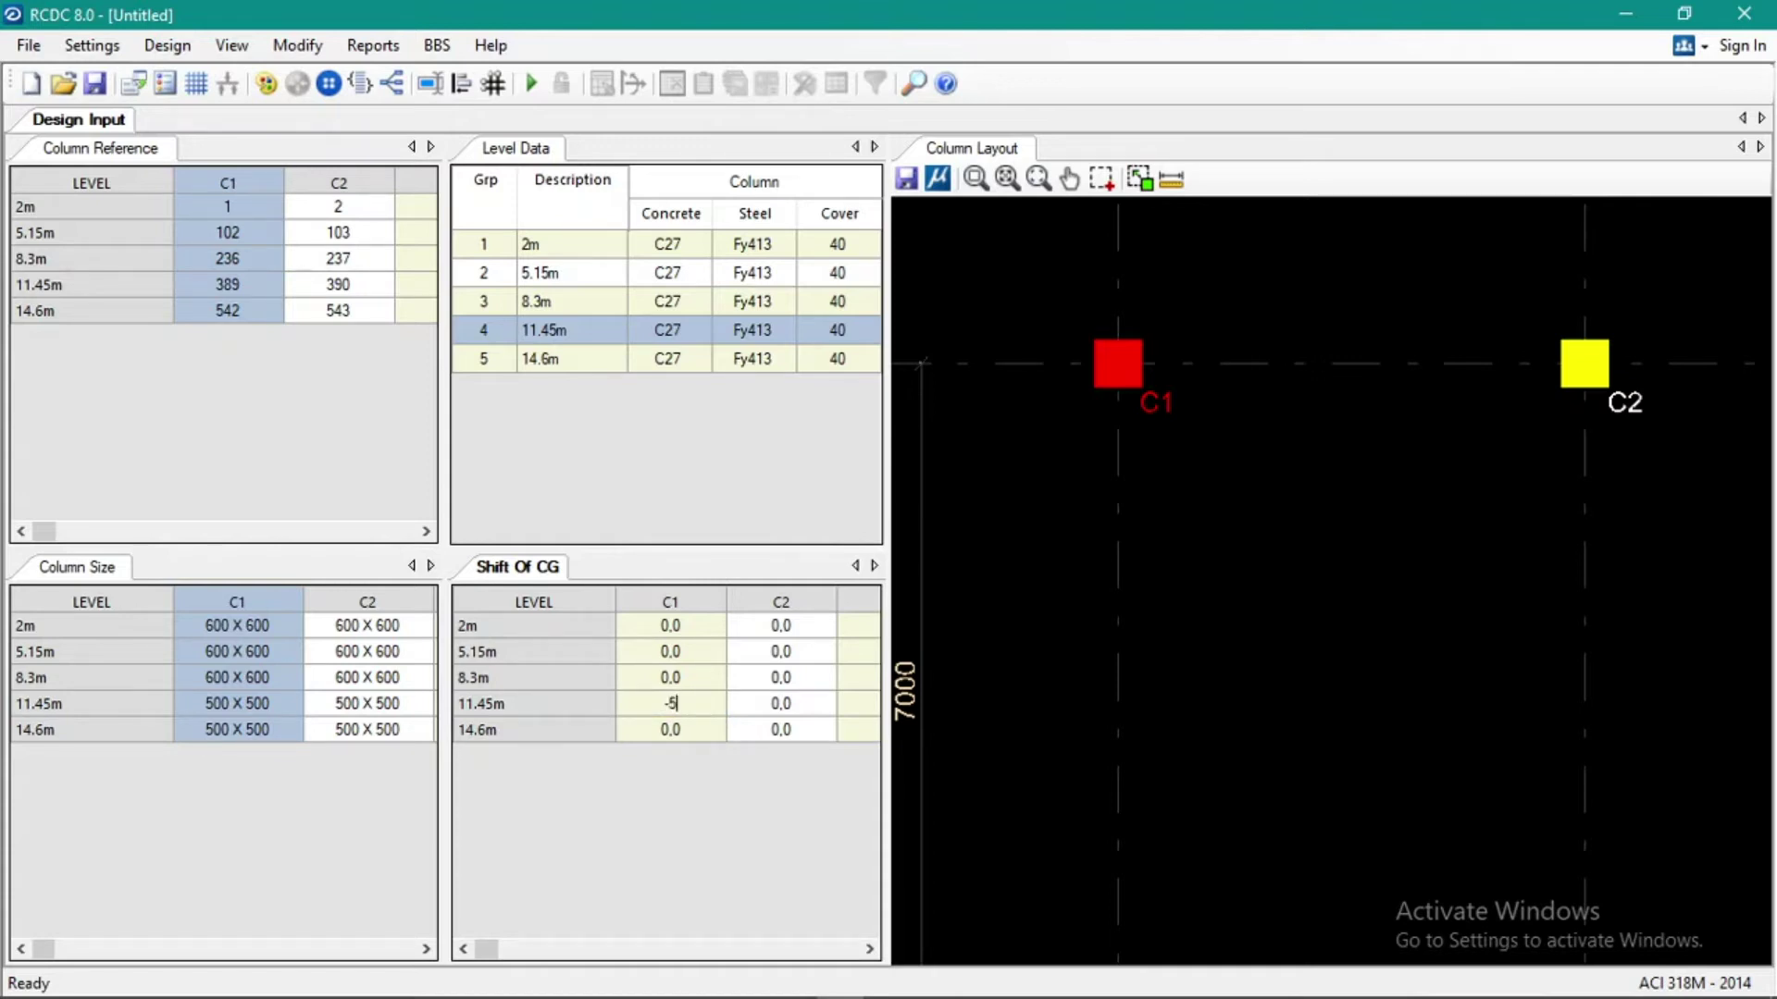
text(-50,50)
key(BackSpace)
key(BackSpace)
key(BackSpace)
key(BackSpace)
key(BackSpace)
key(BackSpace)
click(1425, 409)
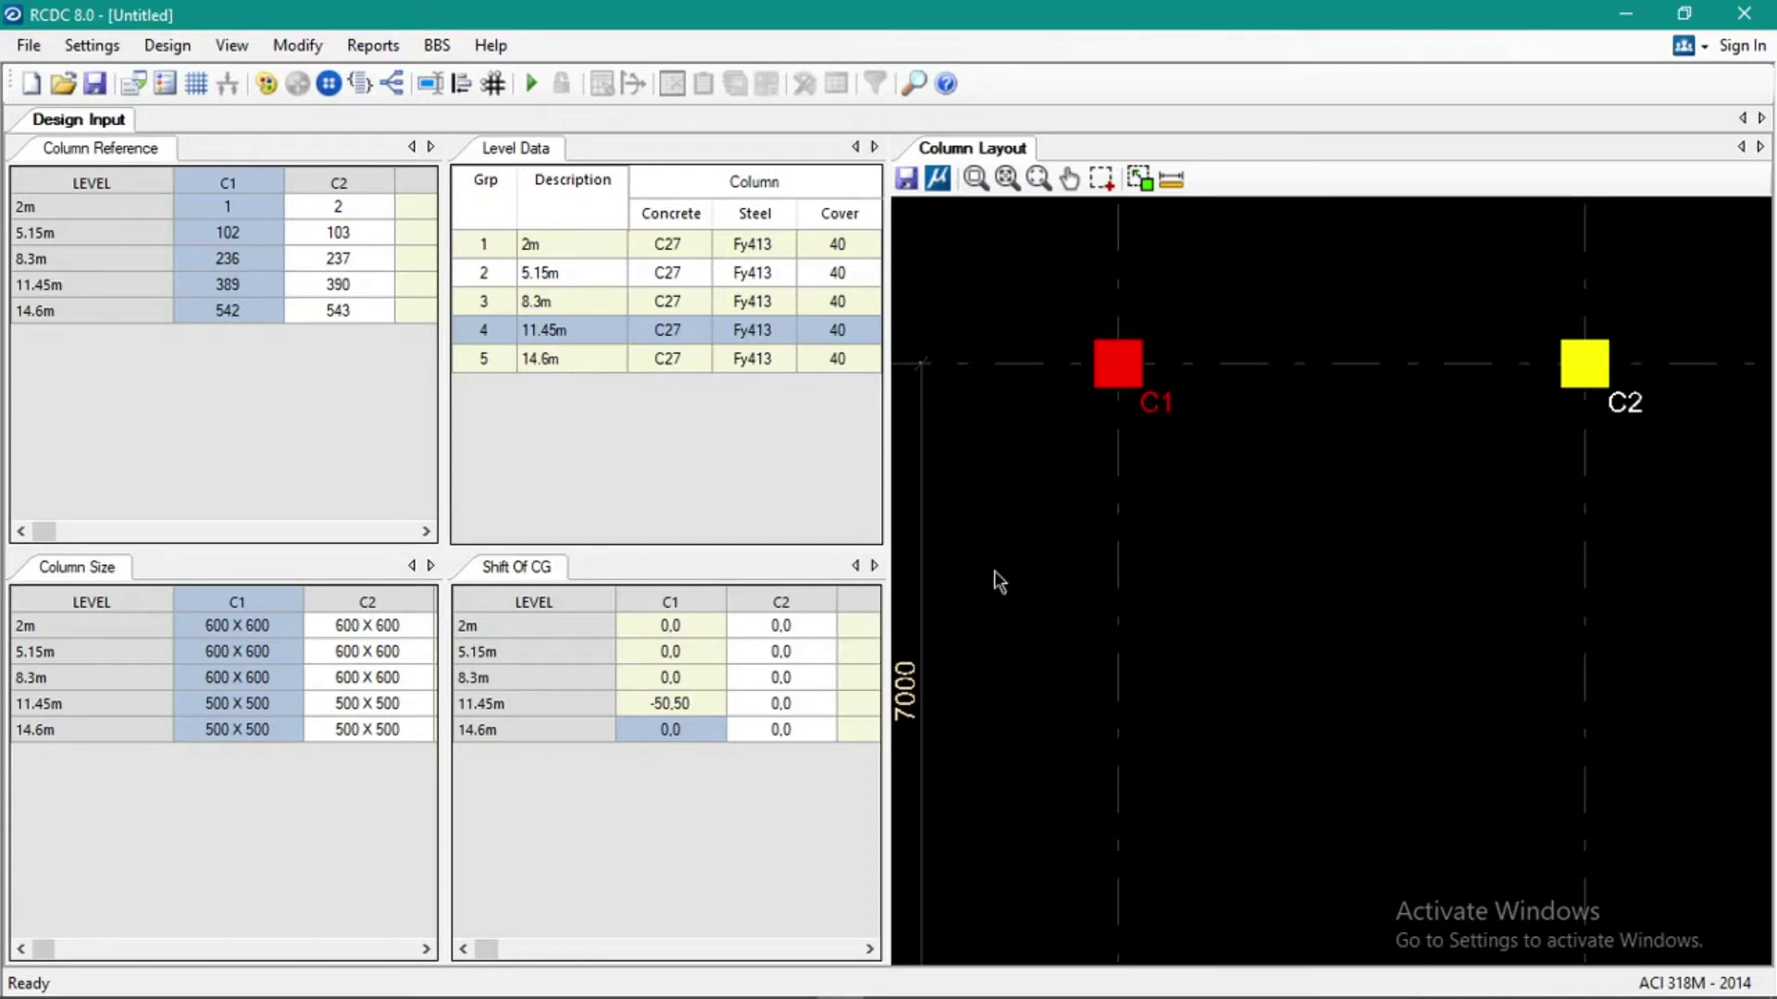
click(694, 707)
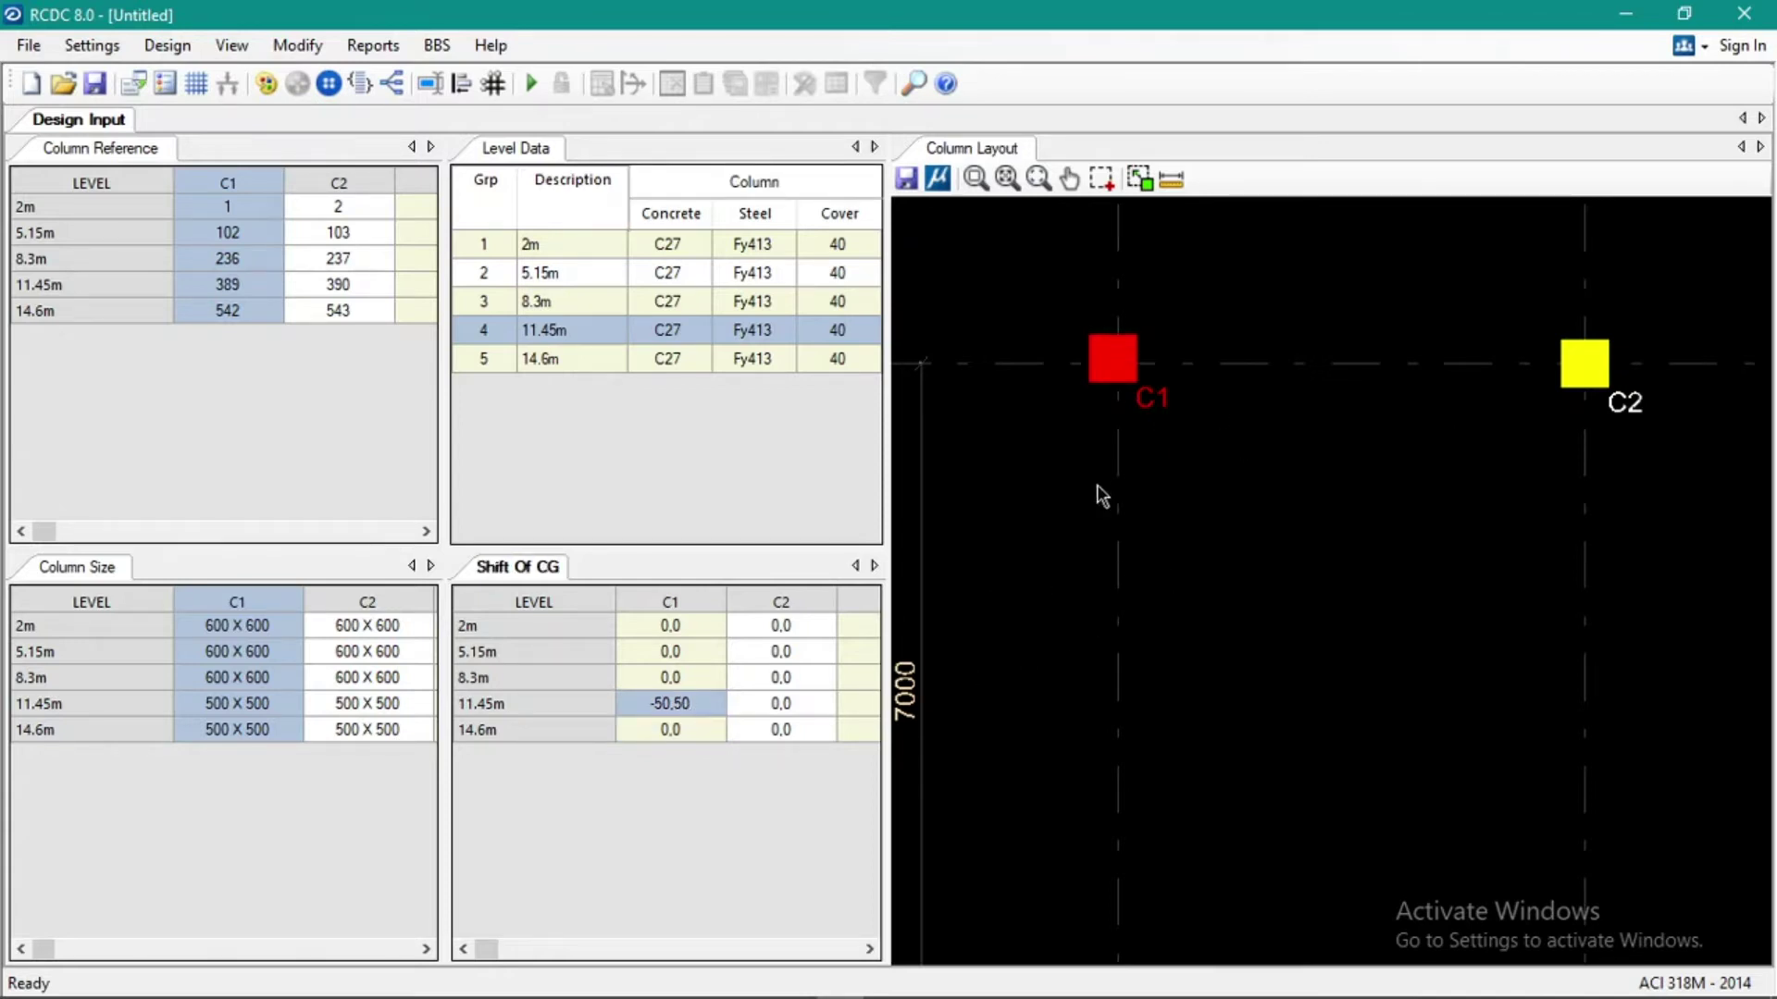
Examine column C1's offset from its grid lines in the column layout, comparing it with the neighbouring columns.
click(1151, 334)
scroll(1151, 333, up, 2)
scroll(1150, 343, down, 2)
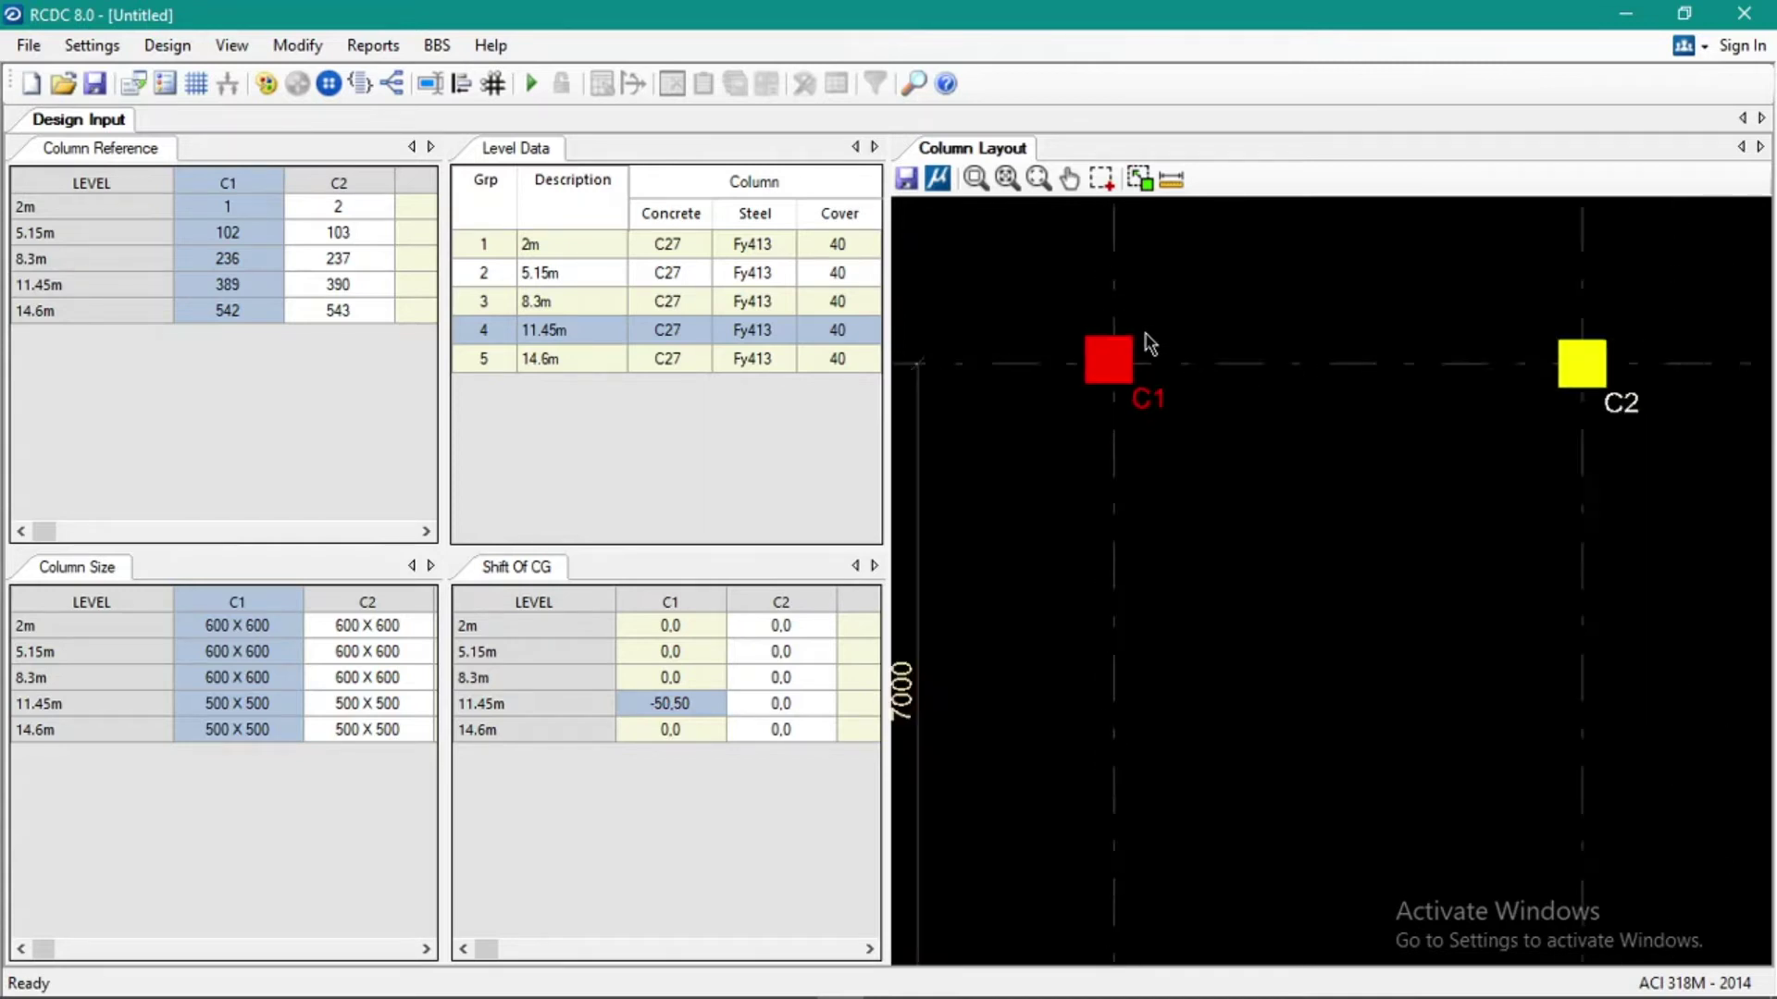
scroll(1149, 344, down, 1)
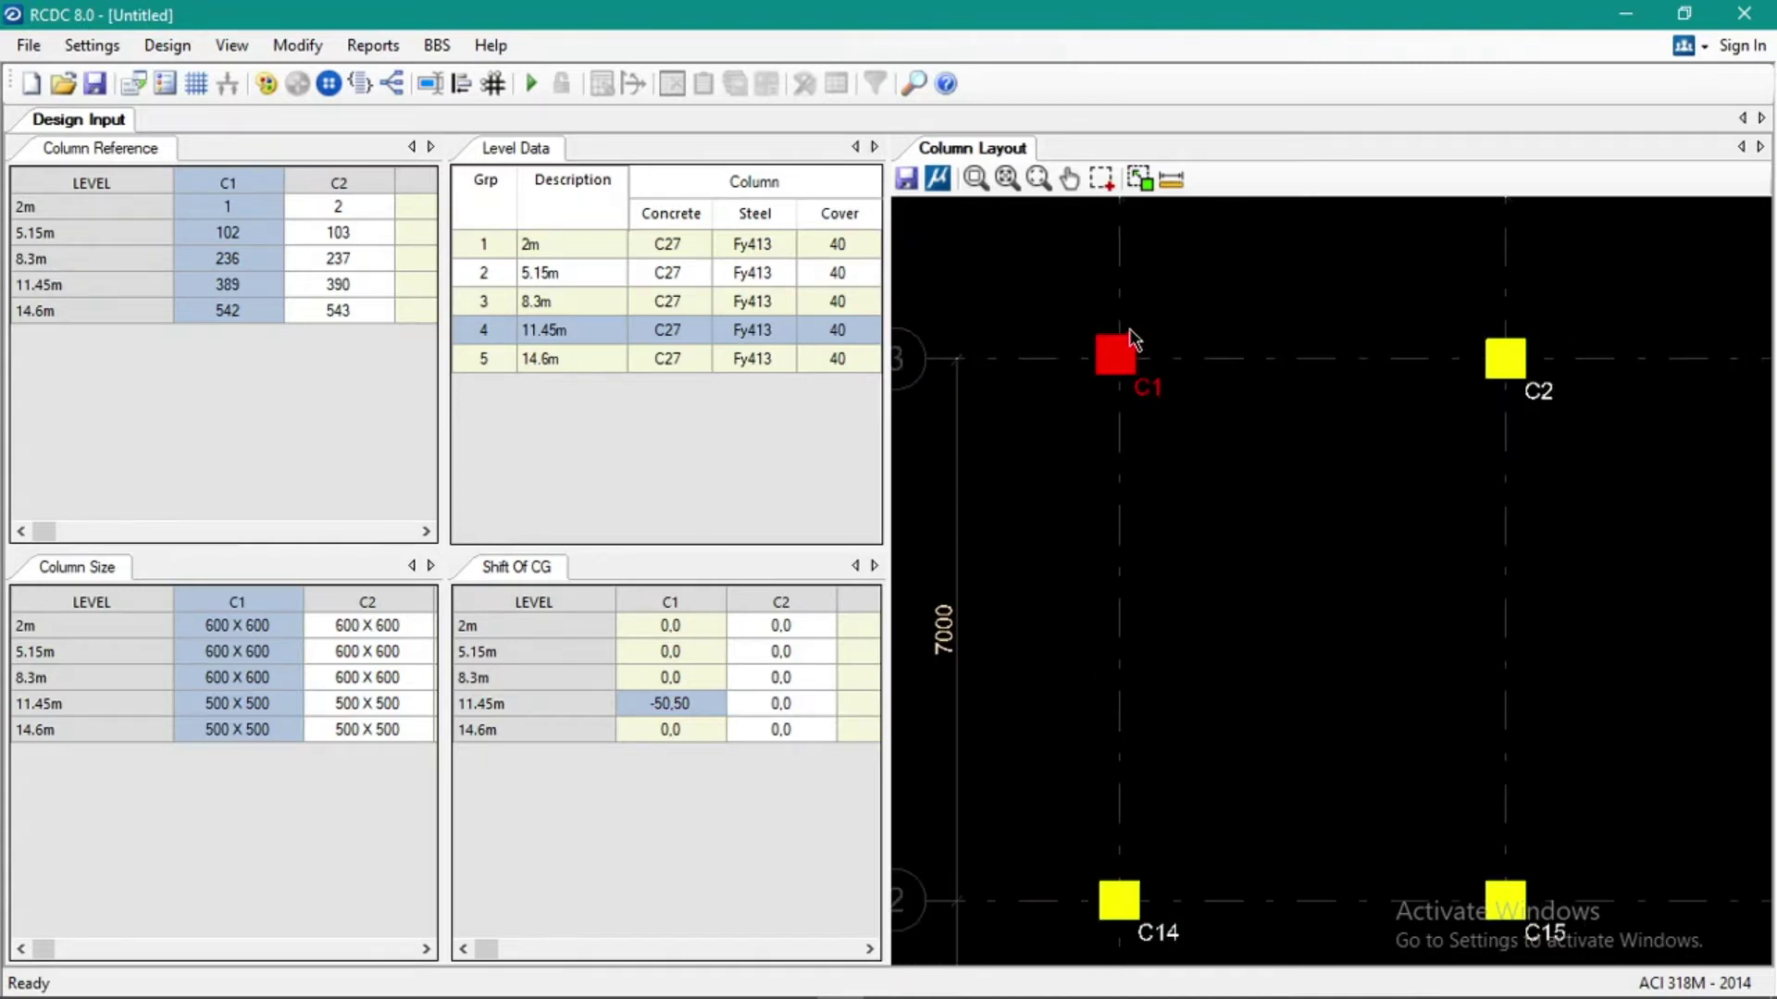
scroll(1124, 341, up, 2)
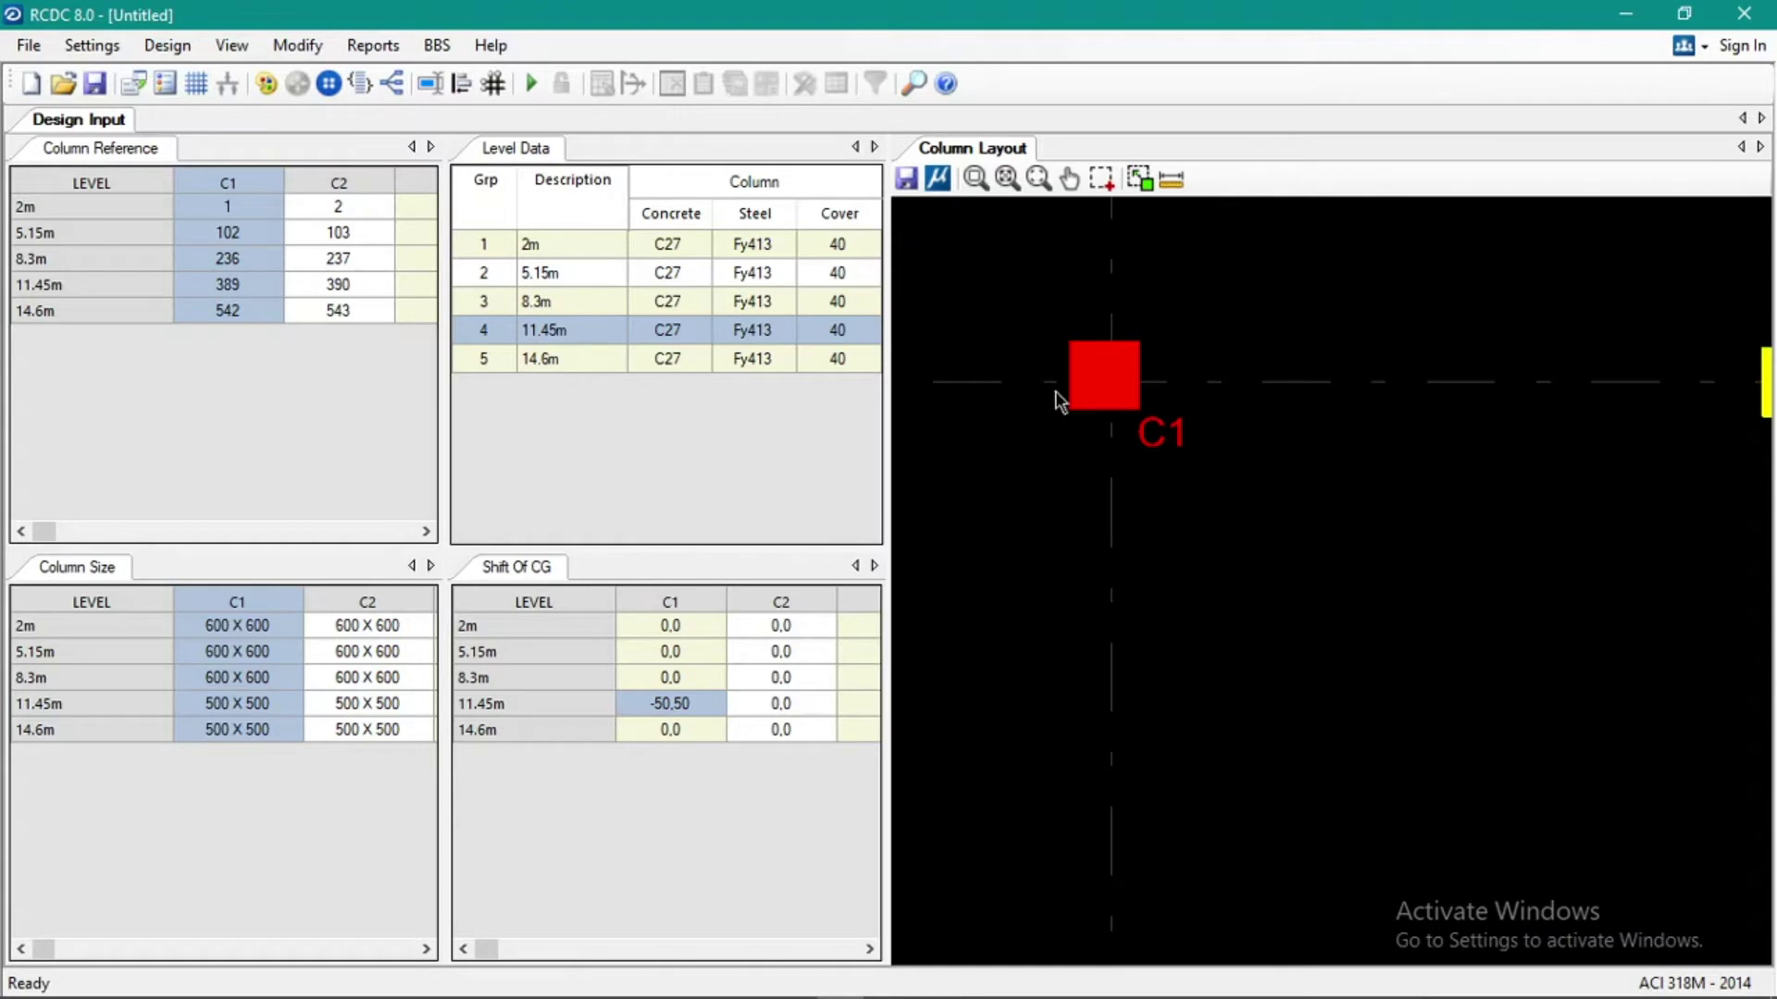
scroll(1064, 432, down, 2)
scroll(1073, 453, down, 1)
scroll(1108, 415, up, 2)
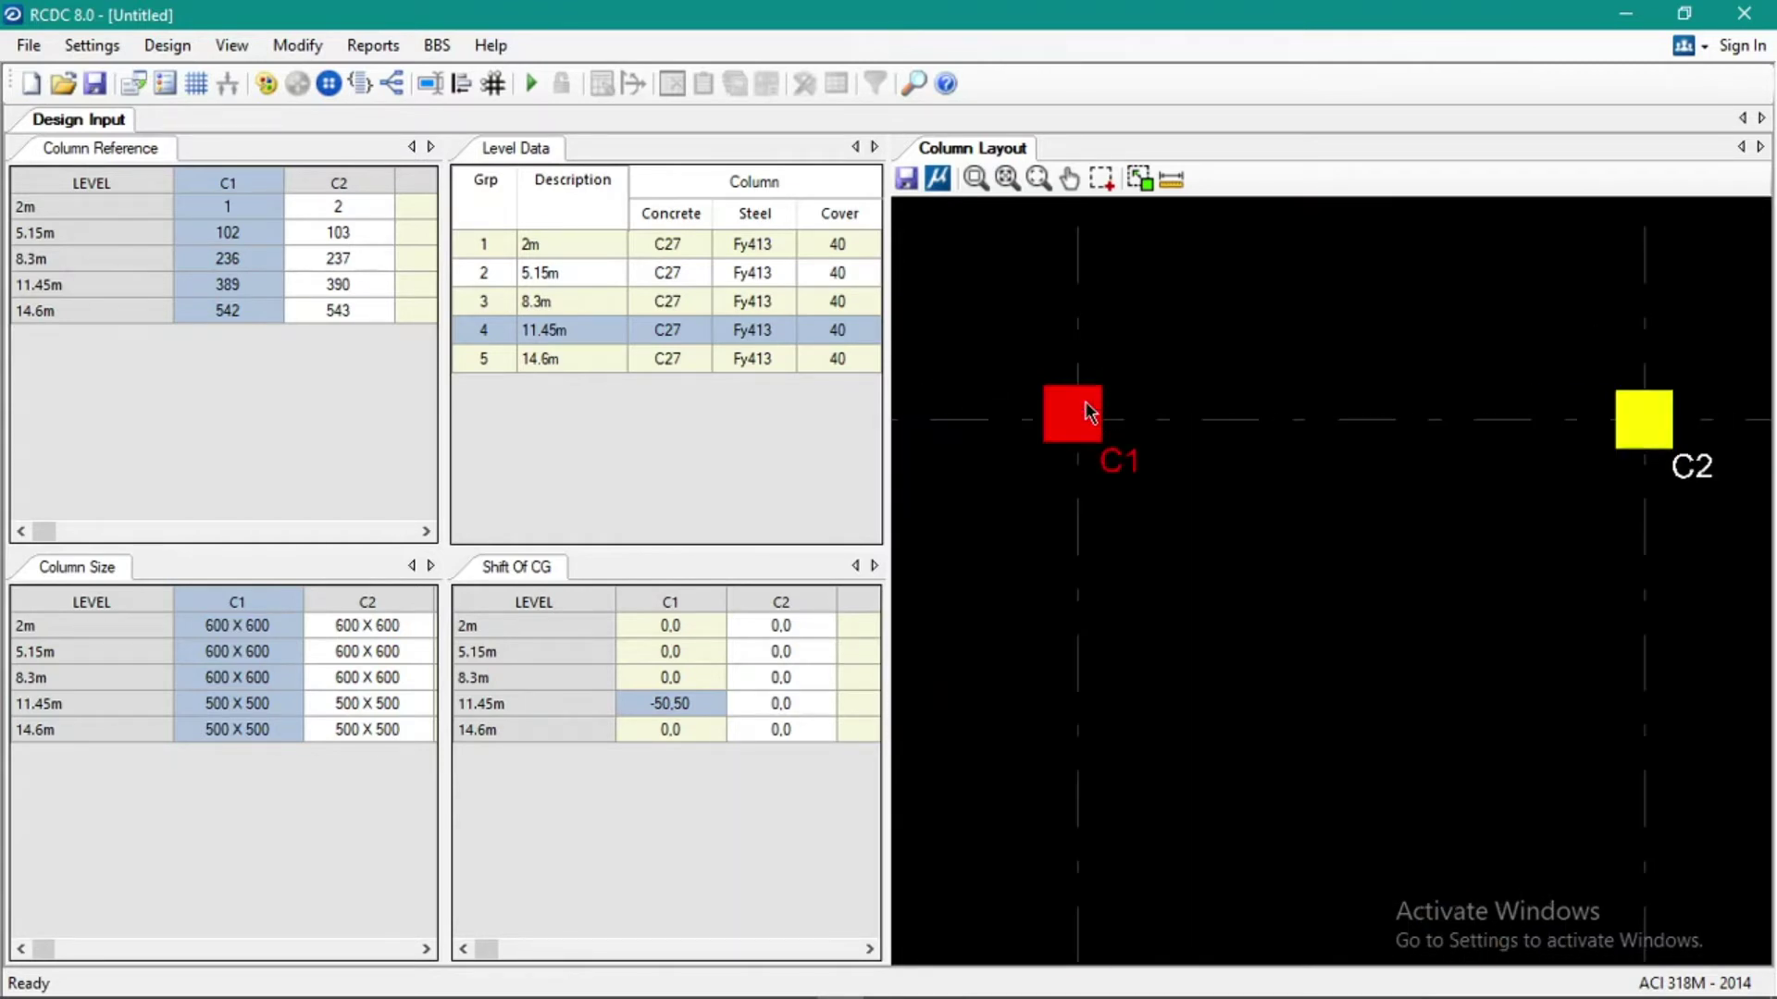
scroll(1087, 411, down, 4)
scroll(1168, 479, up, 3)
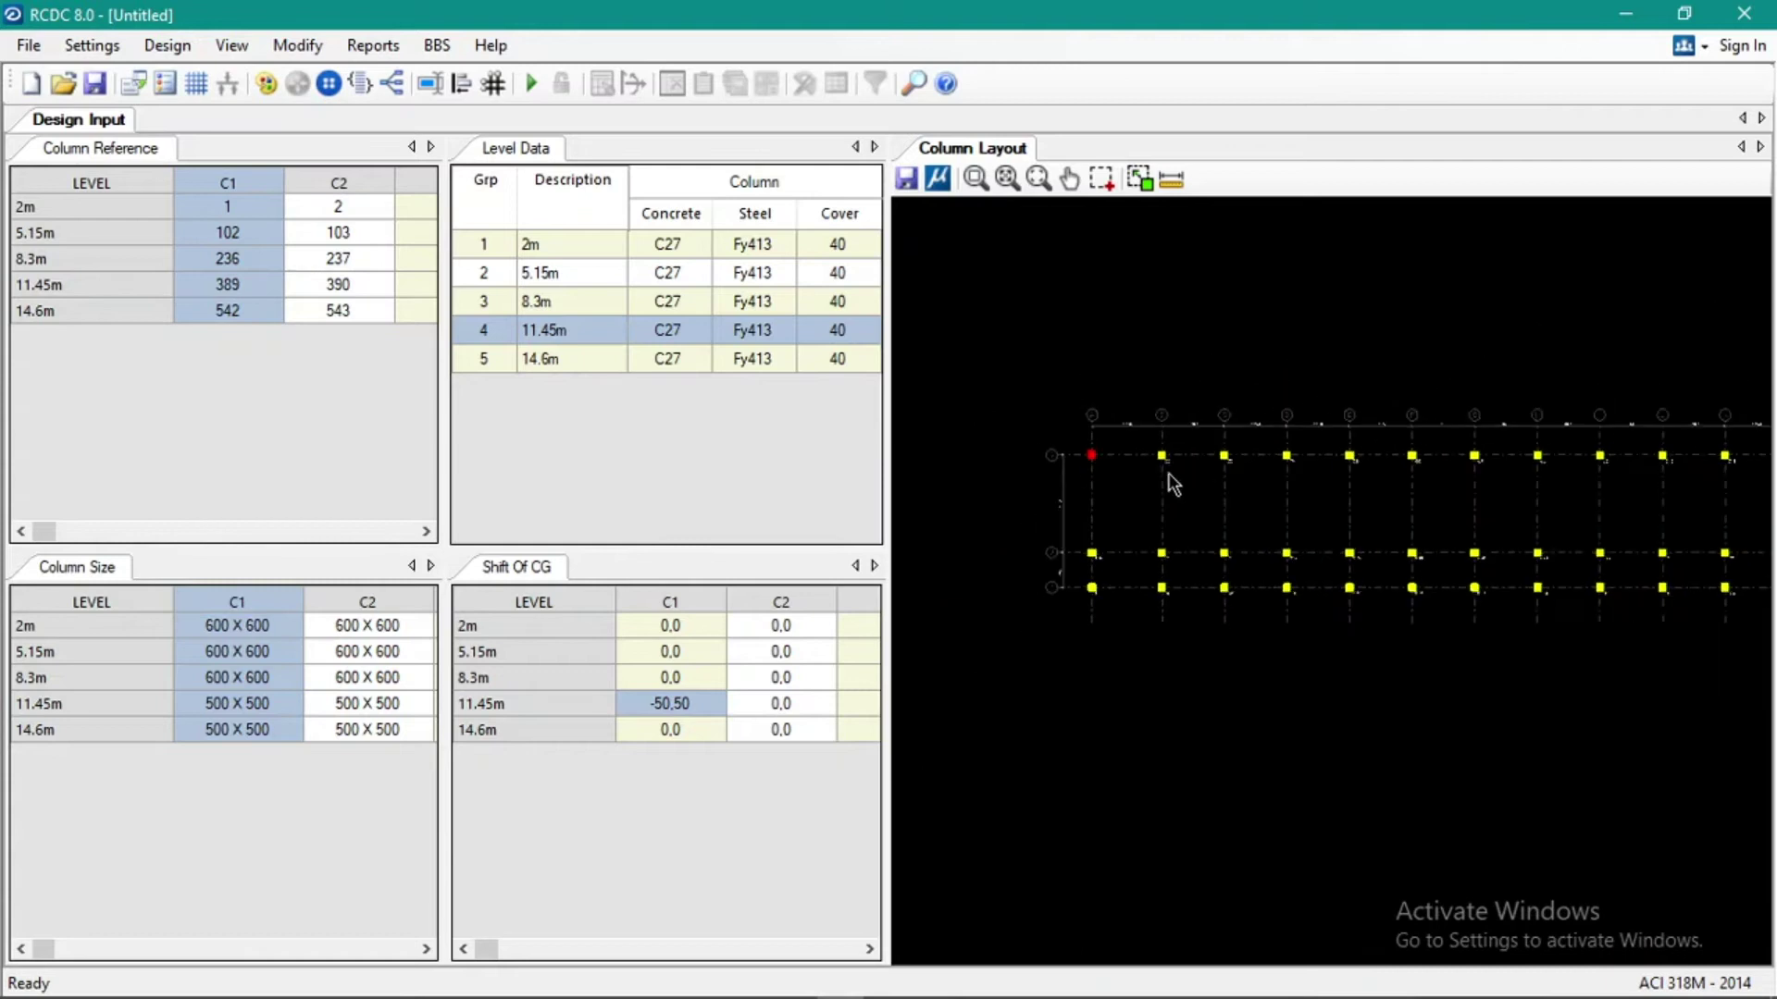
Set the shift of CG for column C2 at the 11.45m level to 0,50.
click(788, 701)
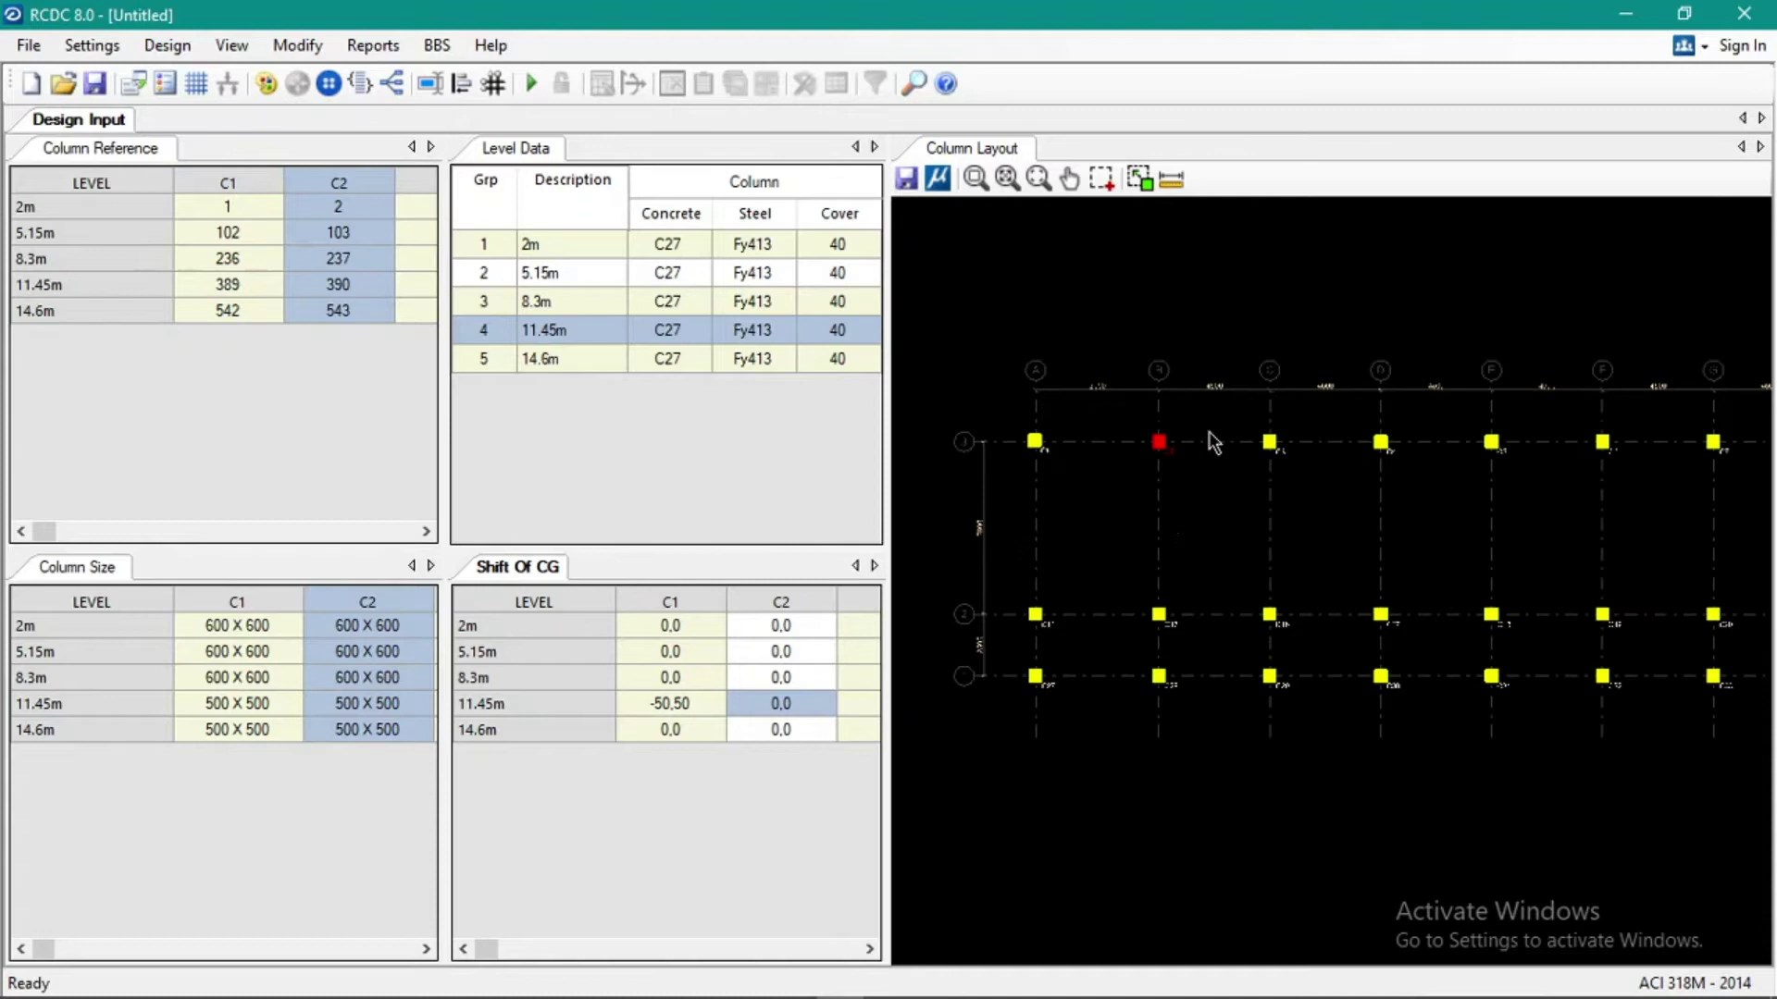
scroll(1155, 448, up, 5)
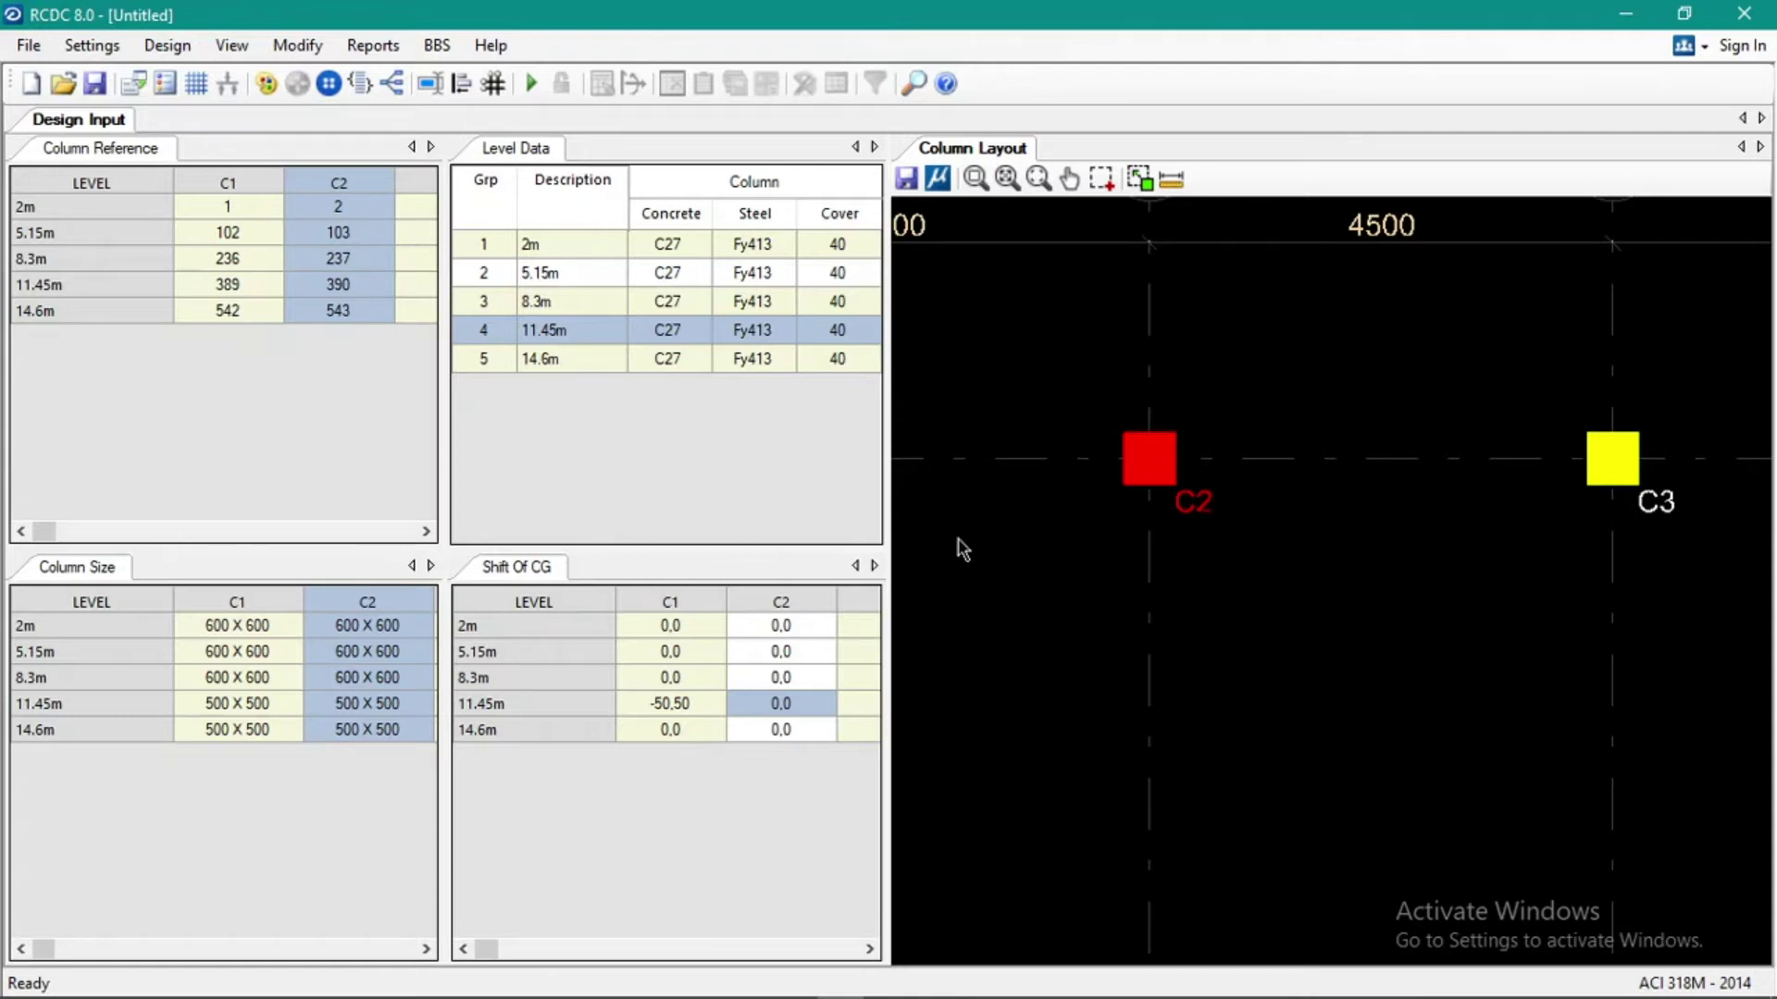
click(773, 703)
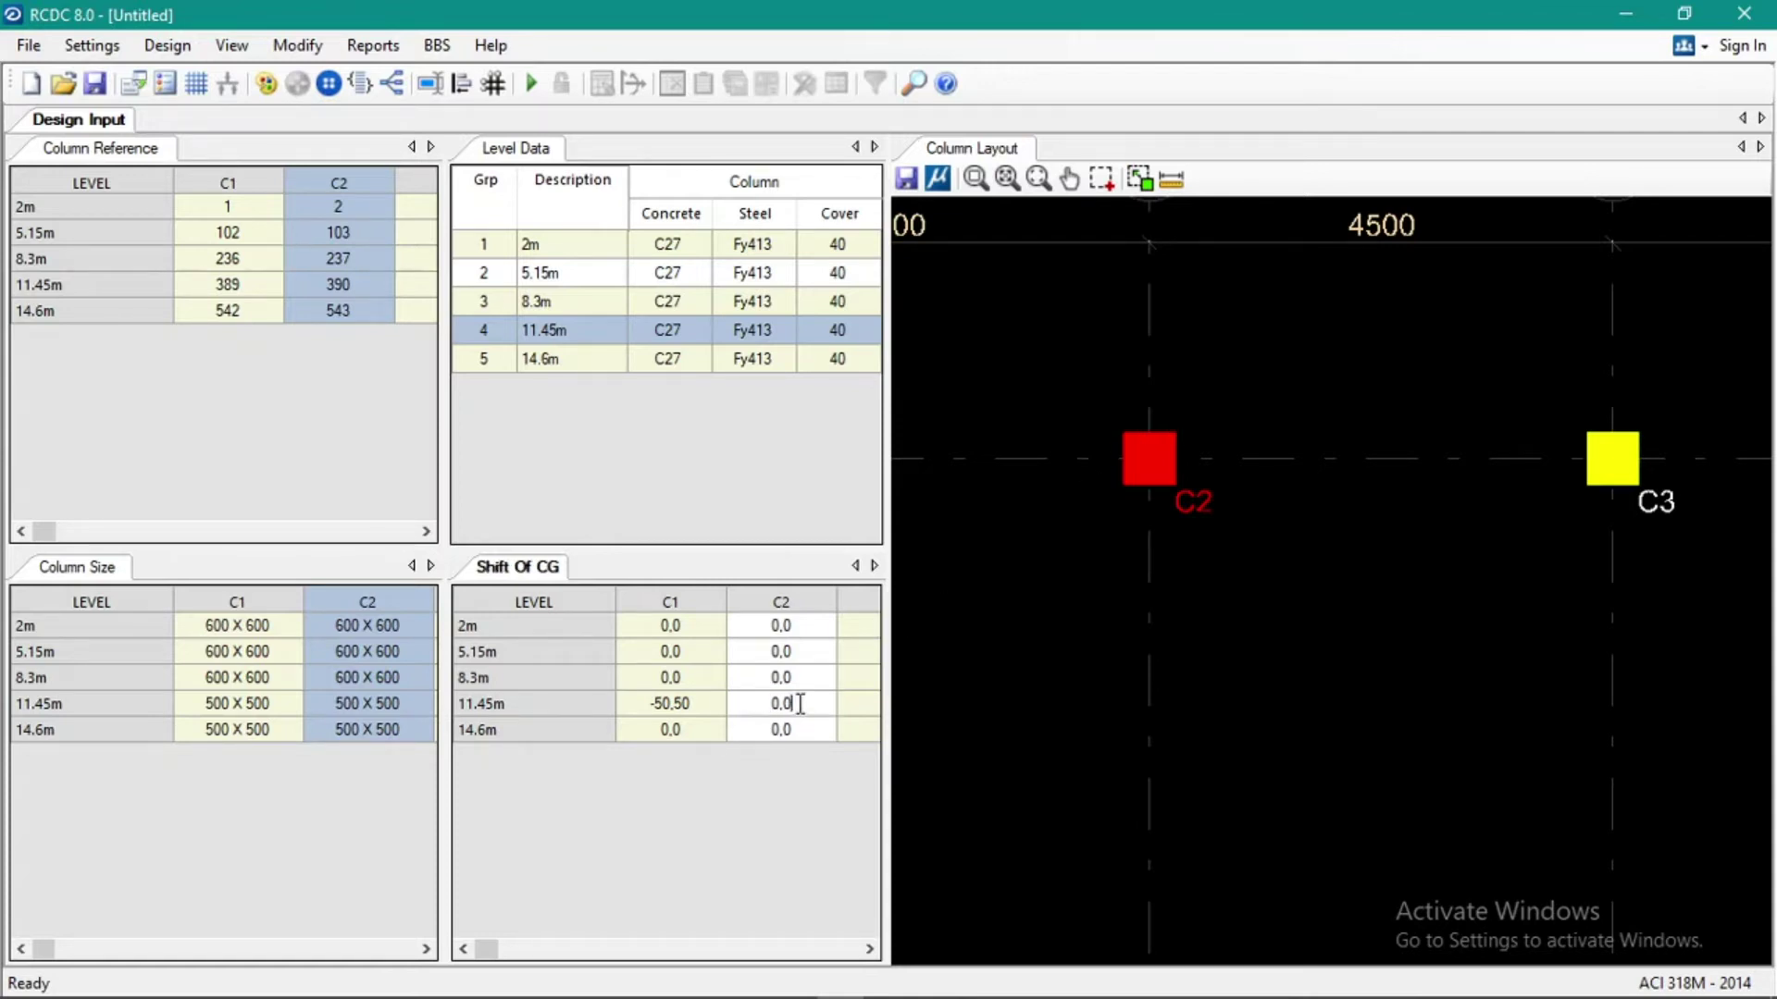
text(50)
key(Return)
key(Up)
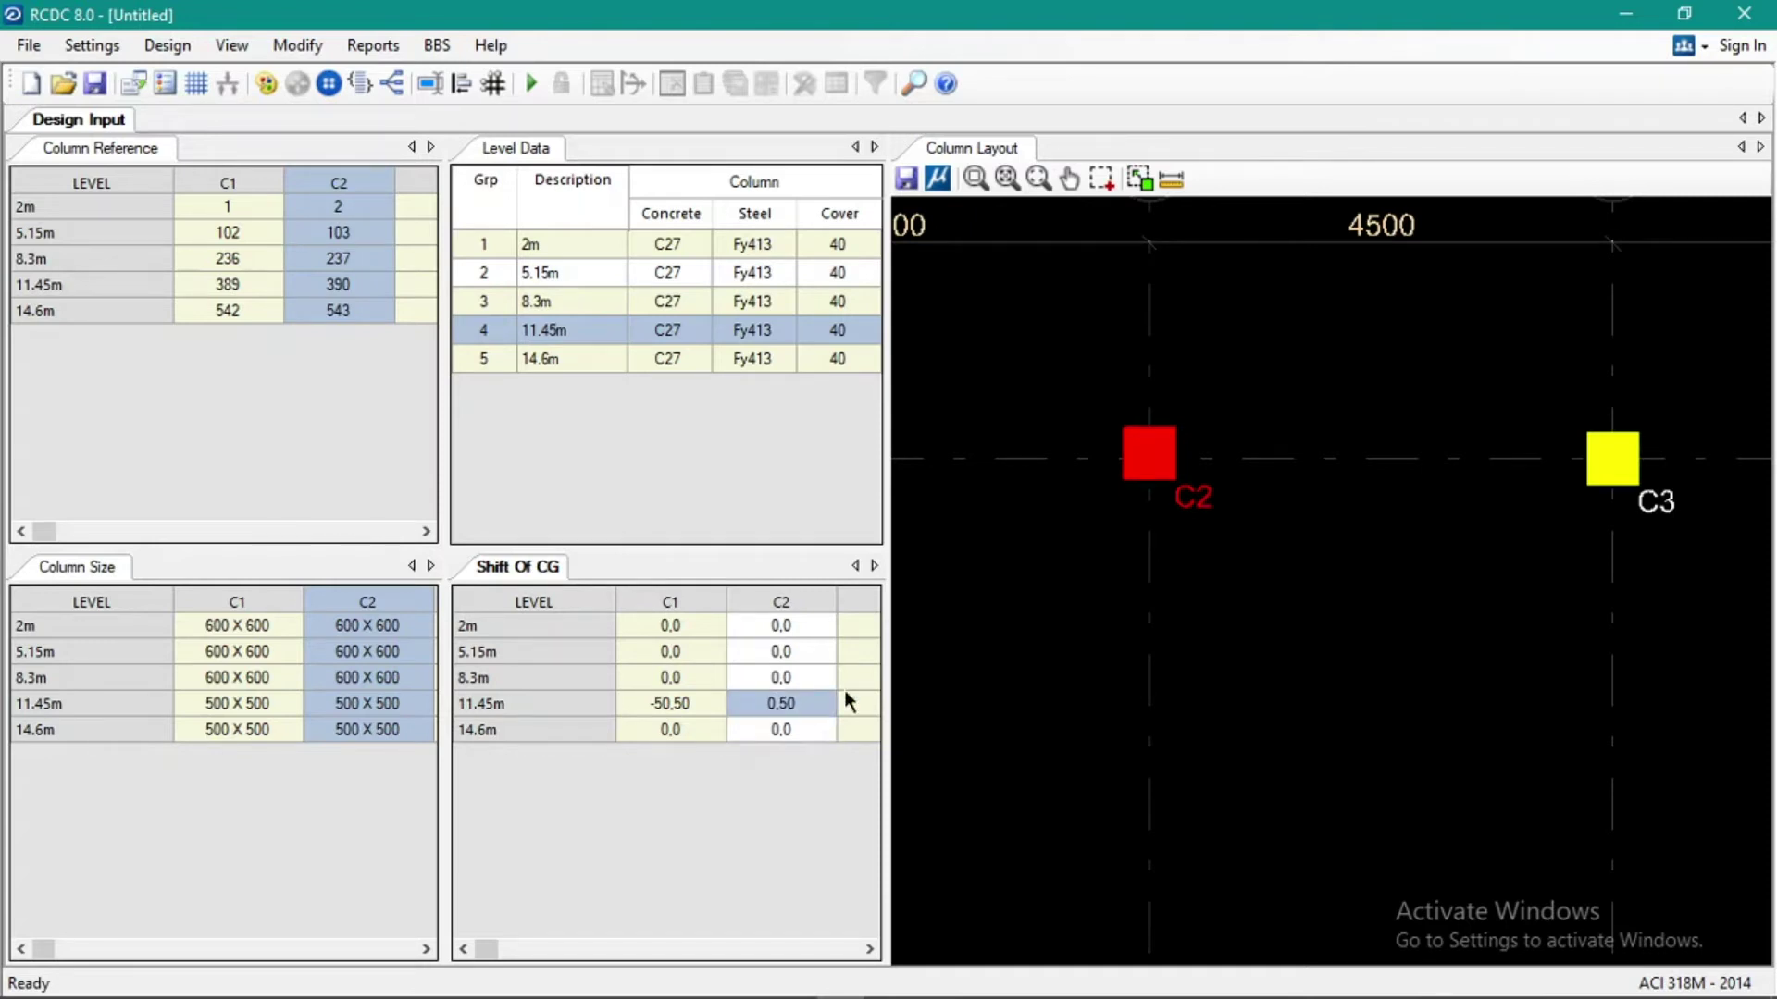
click(1244, 593)
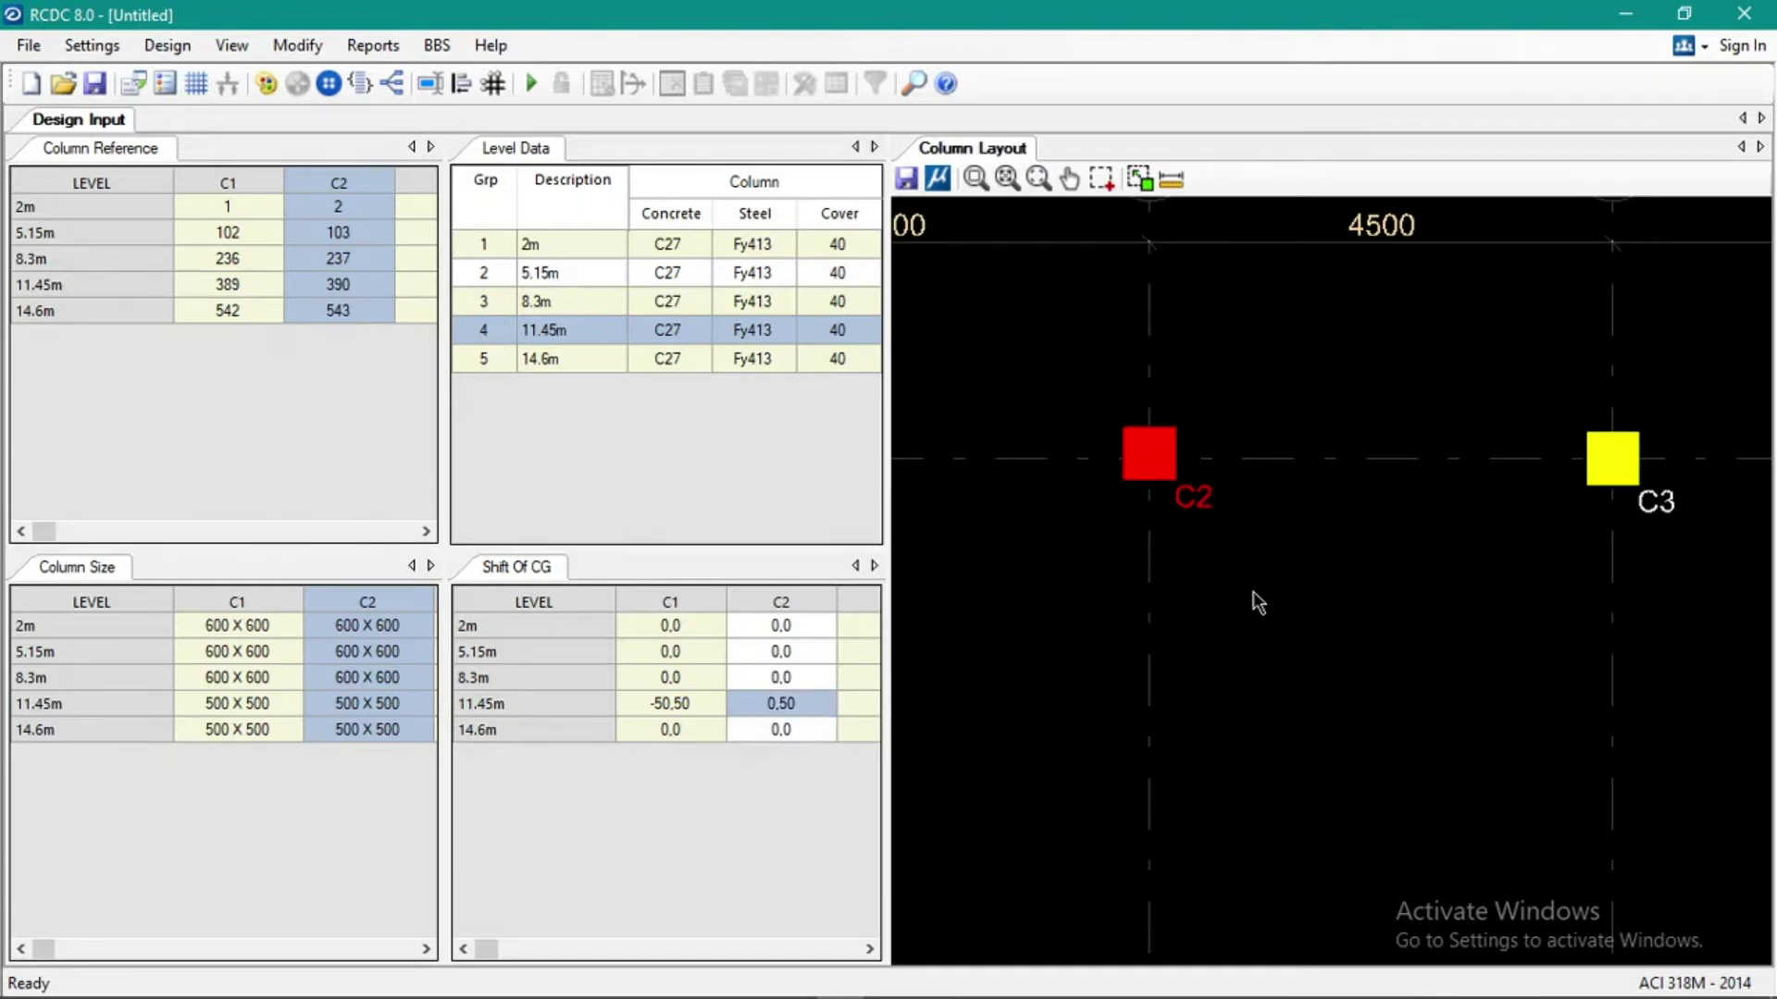
Copy column C2's 0,50 shift of CG to columns C3 through C12 at the 11.45m level.
click(772, 715)
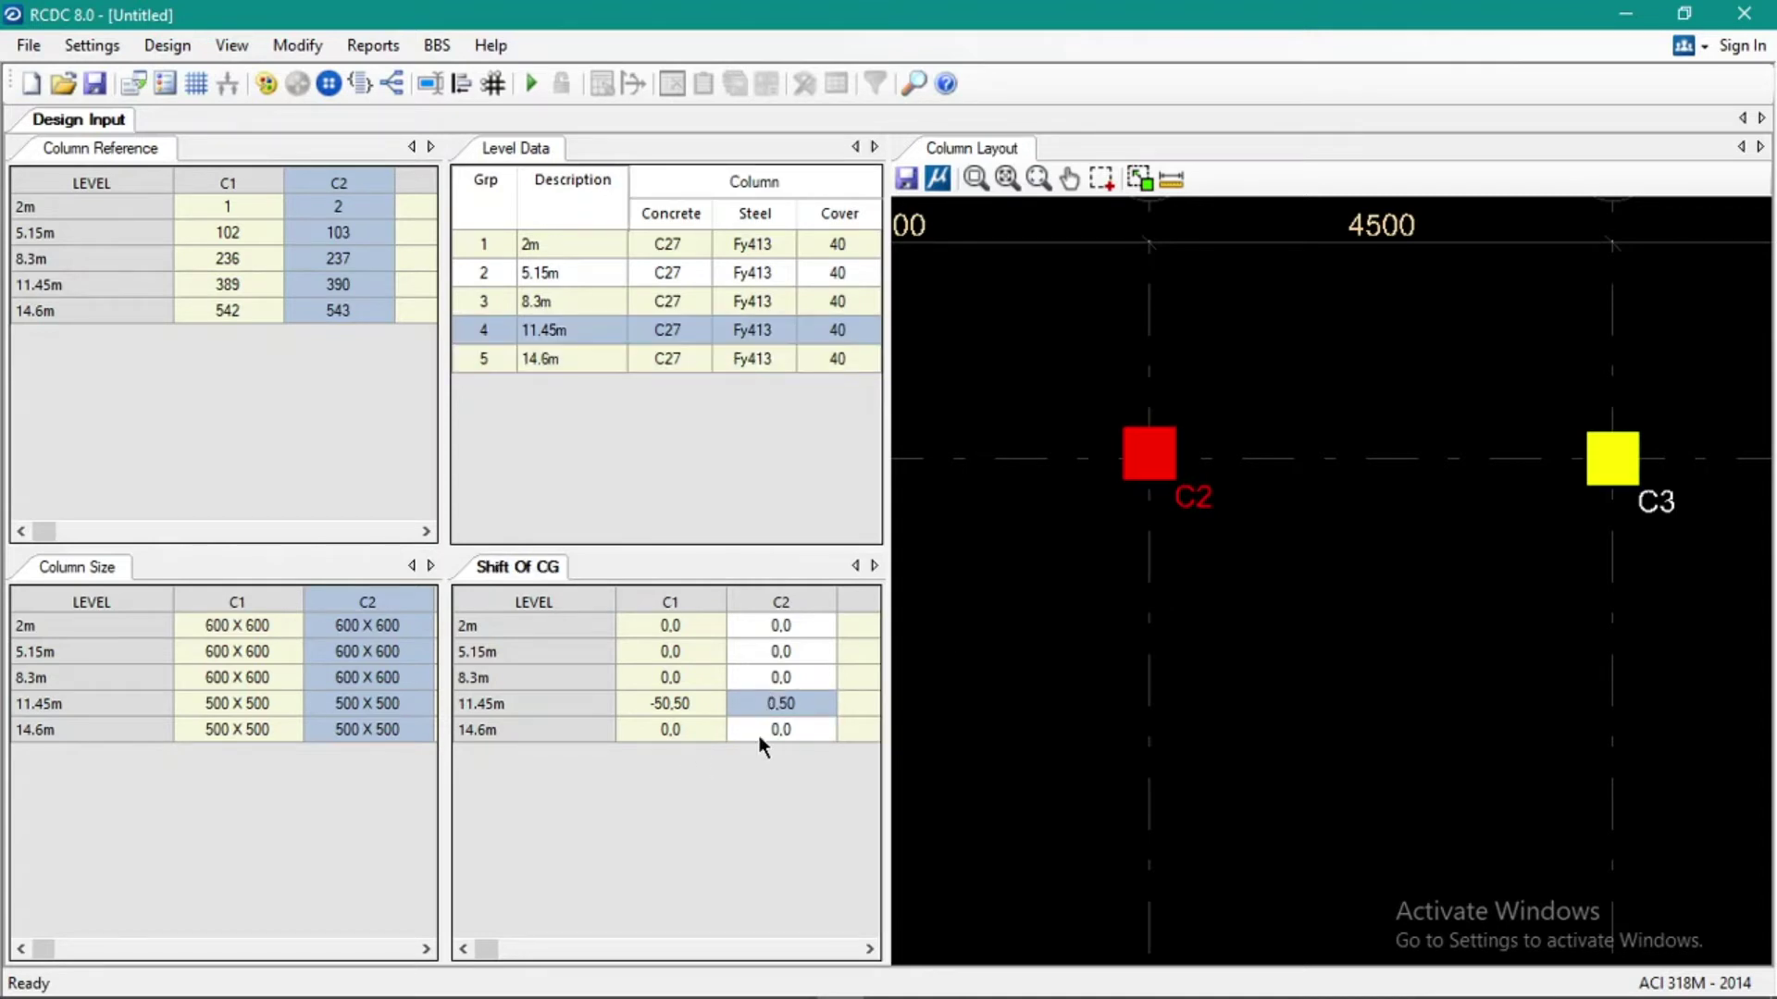
key(Right)
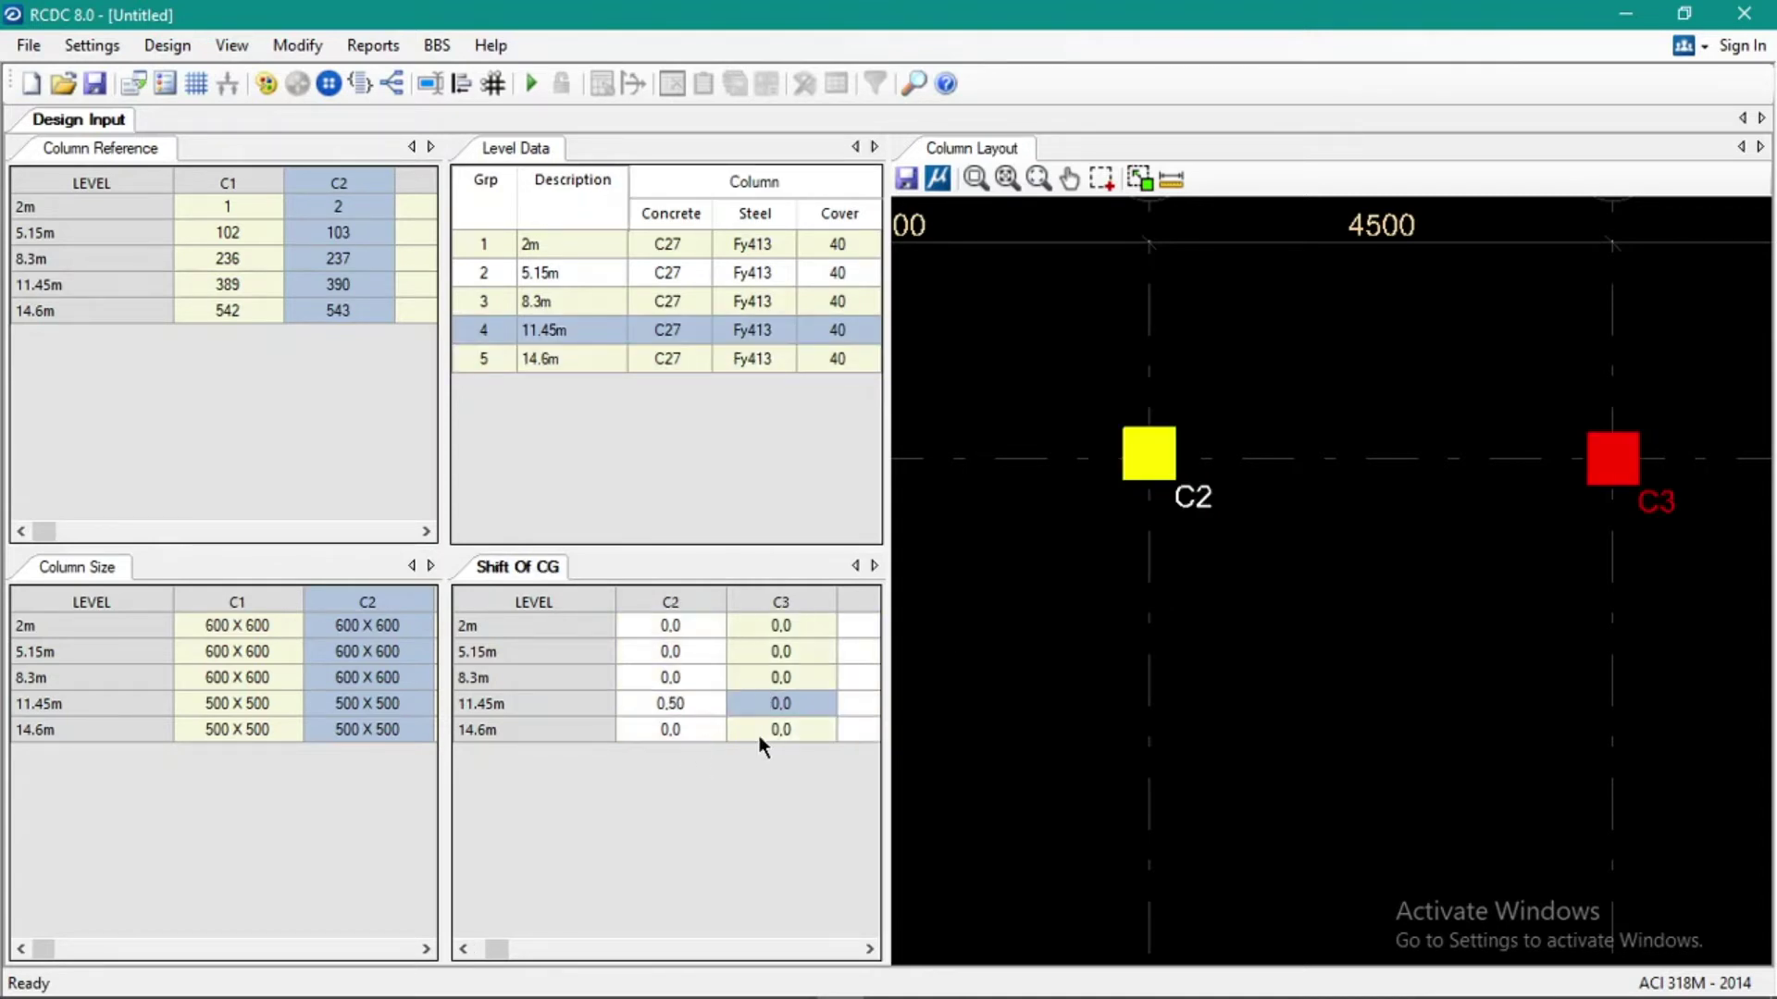
key(Right)
key(Right)
key(Right)
key(Right)
key(Right)
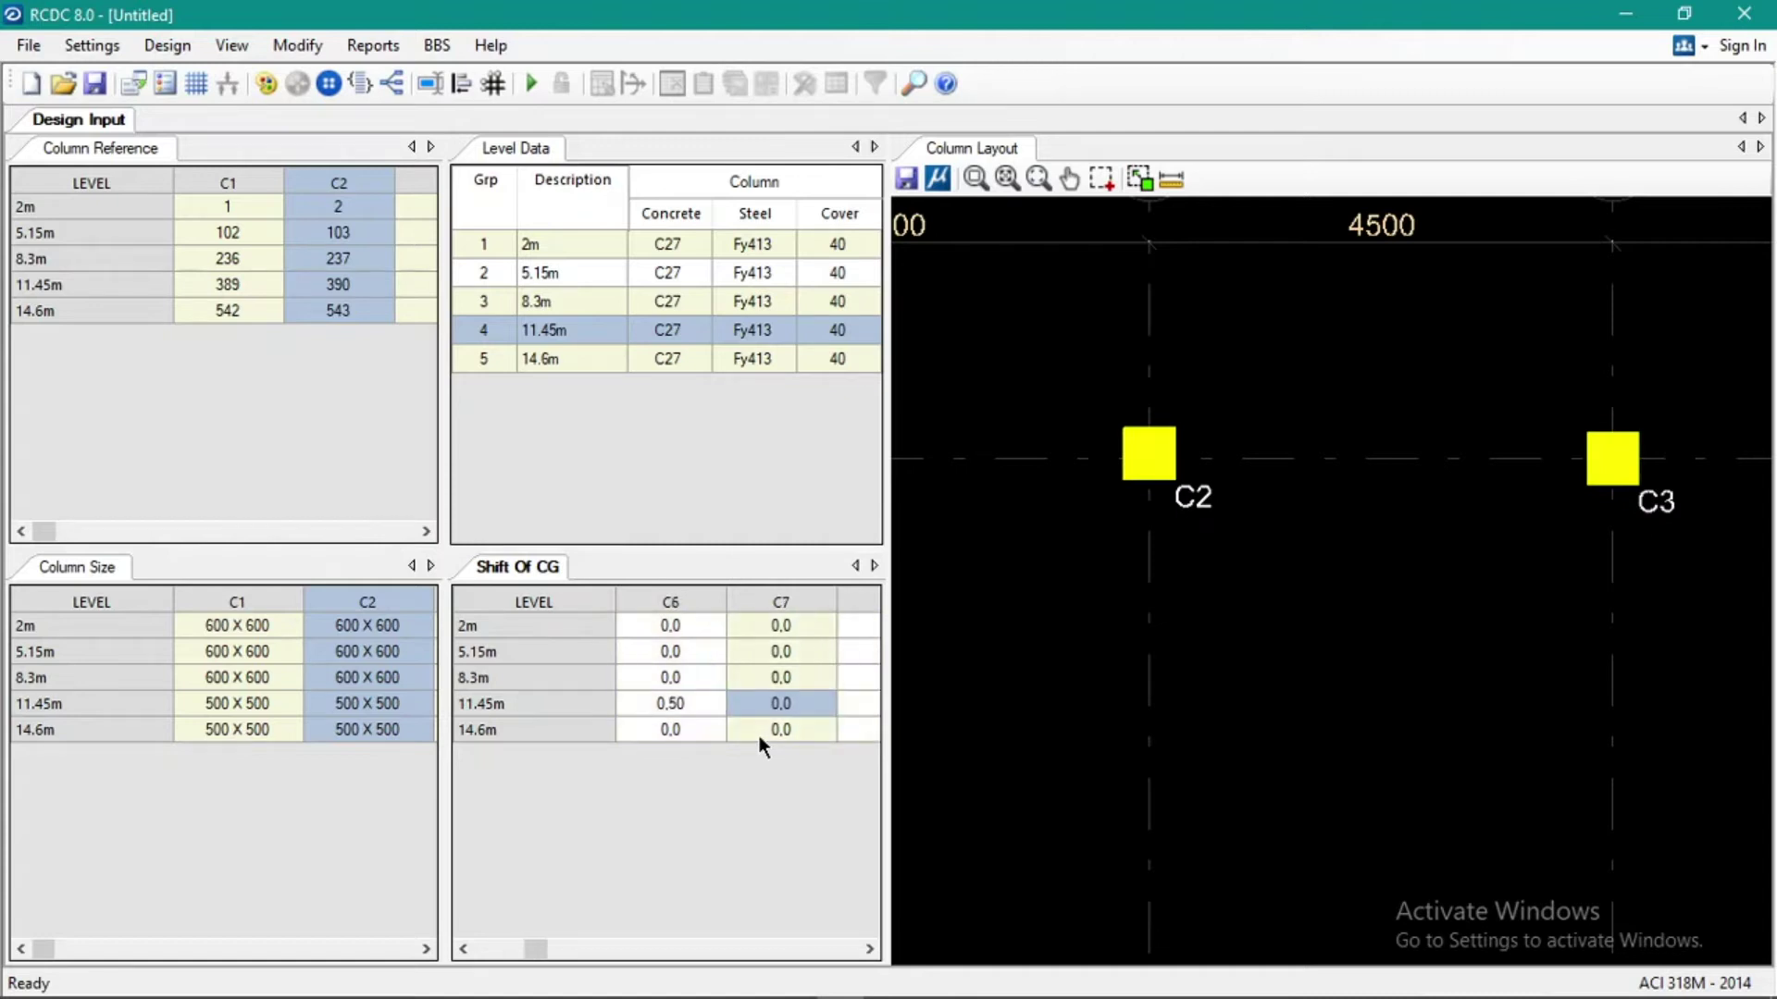
key(Right)
key(Right)
key(Right)
key(Right)
key(Right)
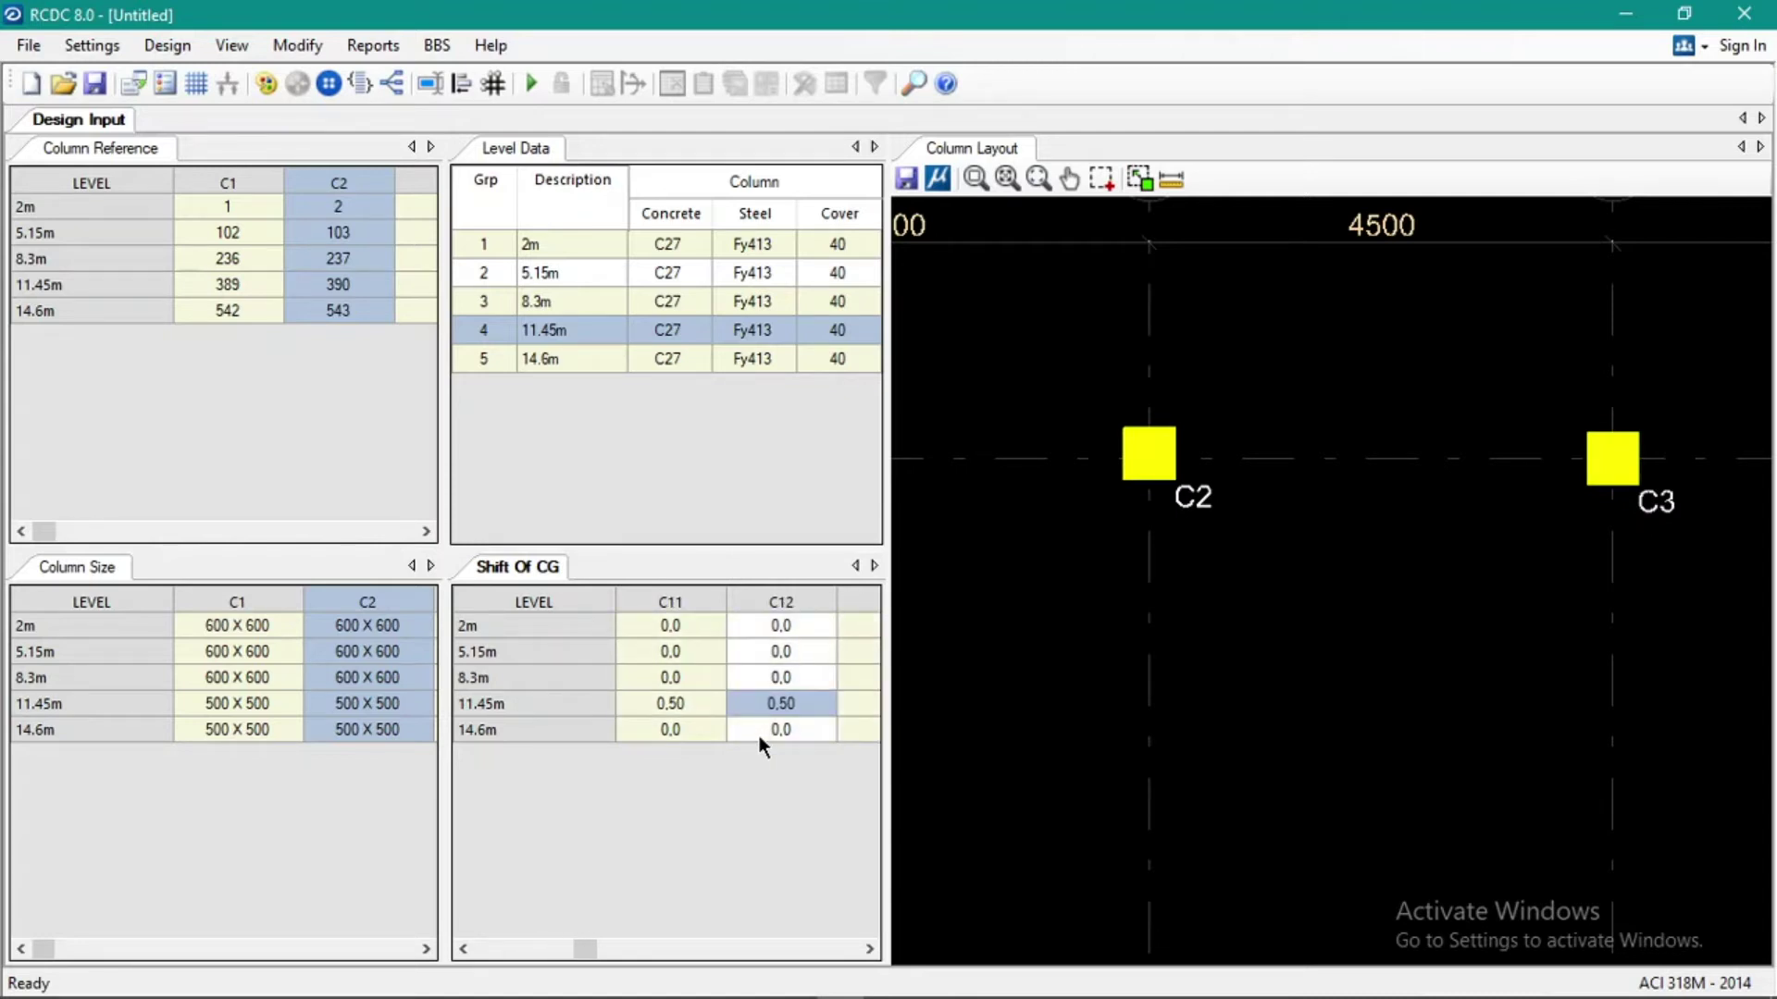
key(Right)
key(Left)
key(Left)
key(Right)
Set the shift of CG for column C13 at the 11.45m level to 50,50.
click(1286, 644)
scroll(1286, 645, down, 5)
scroll(1227, 607, down, 3)
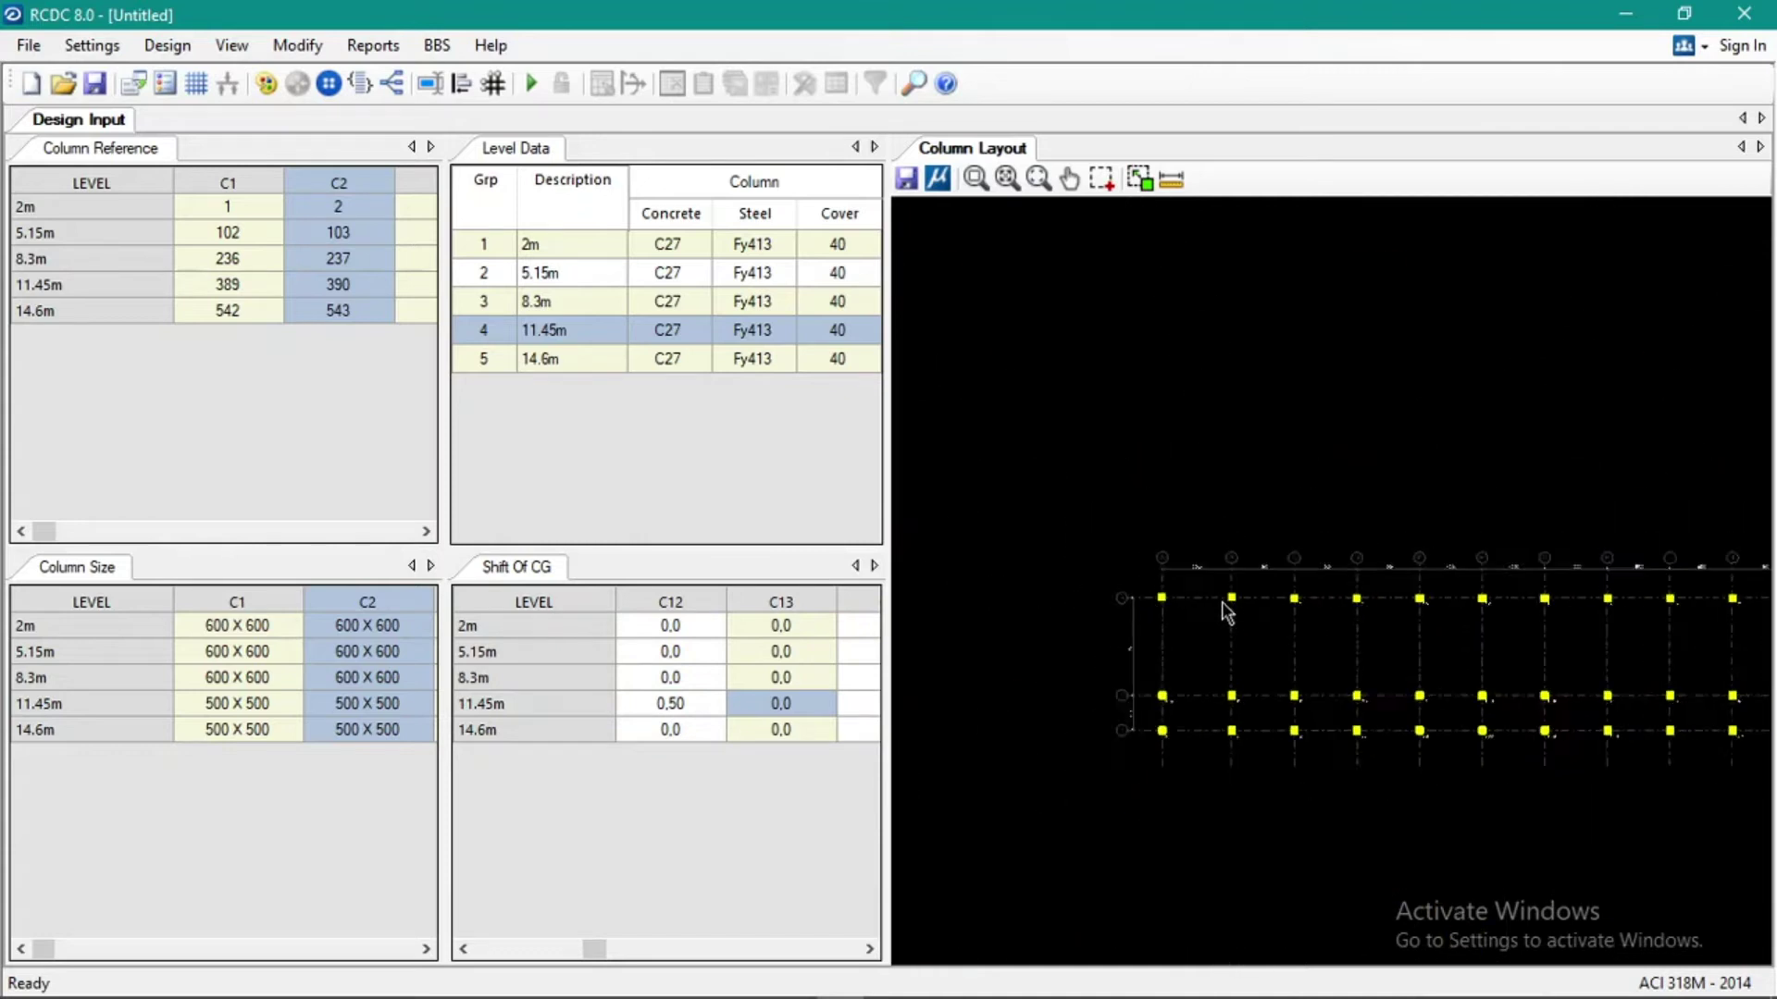
scroll(1573, 597, up, 8)
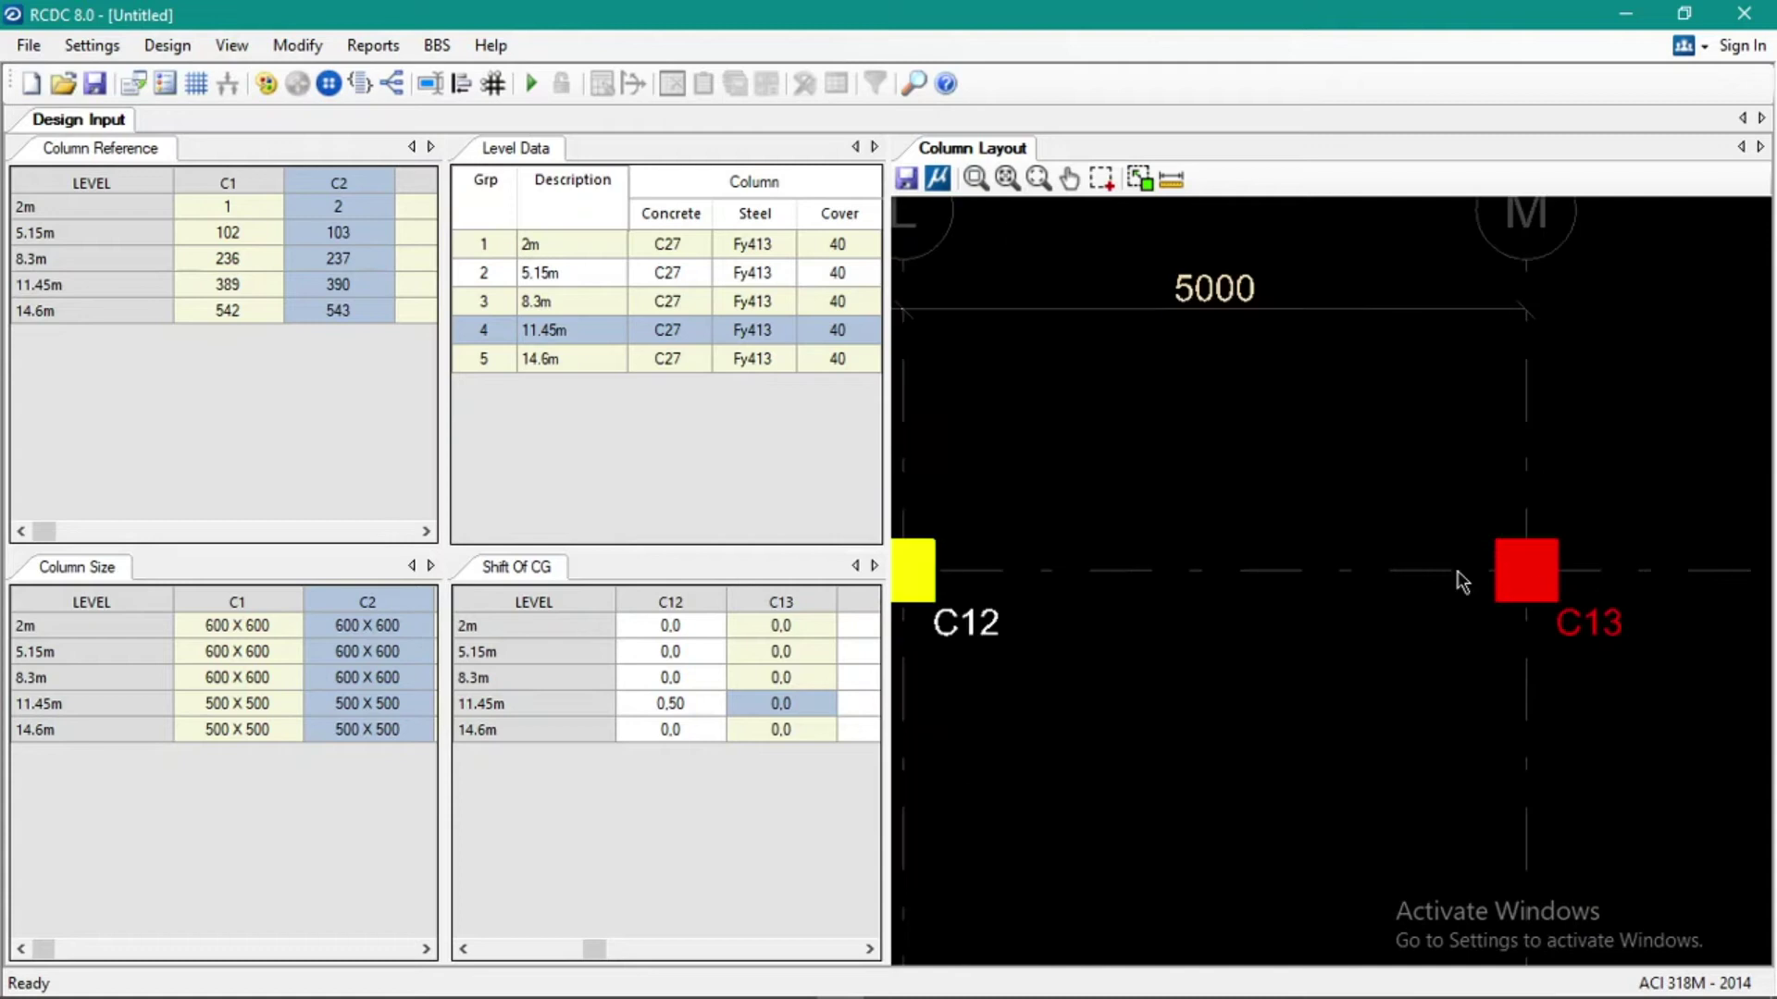
scroll(1524, 568, up, 2)
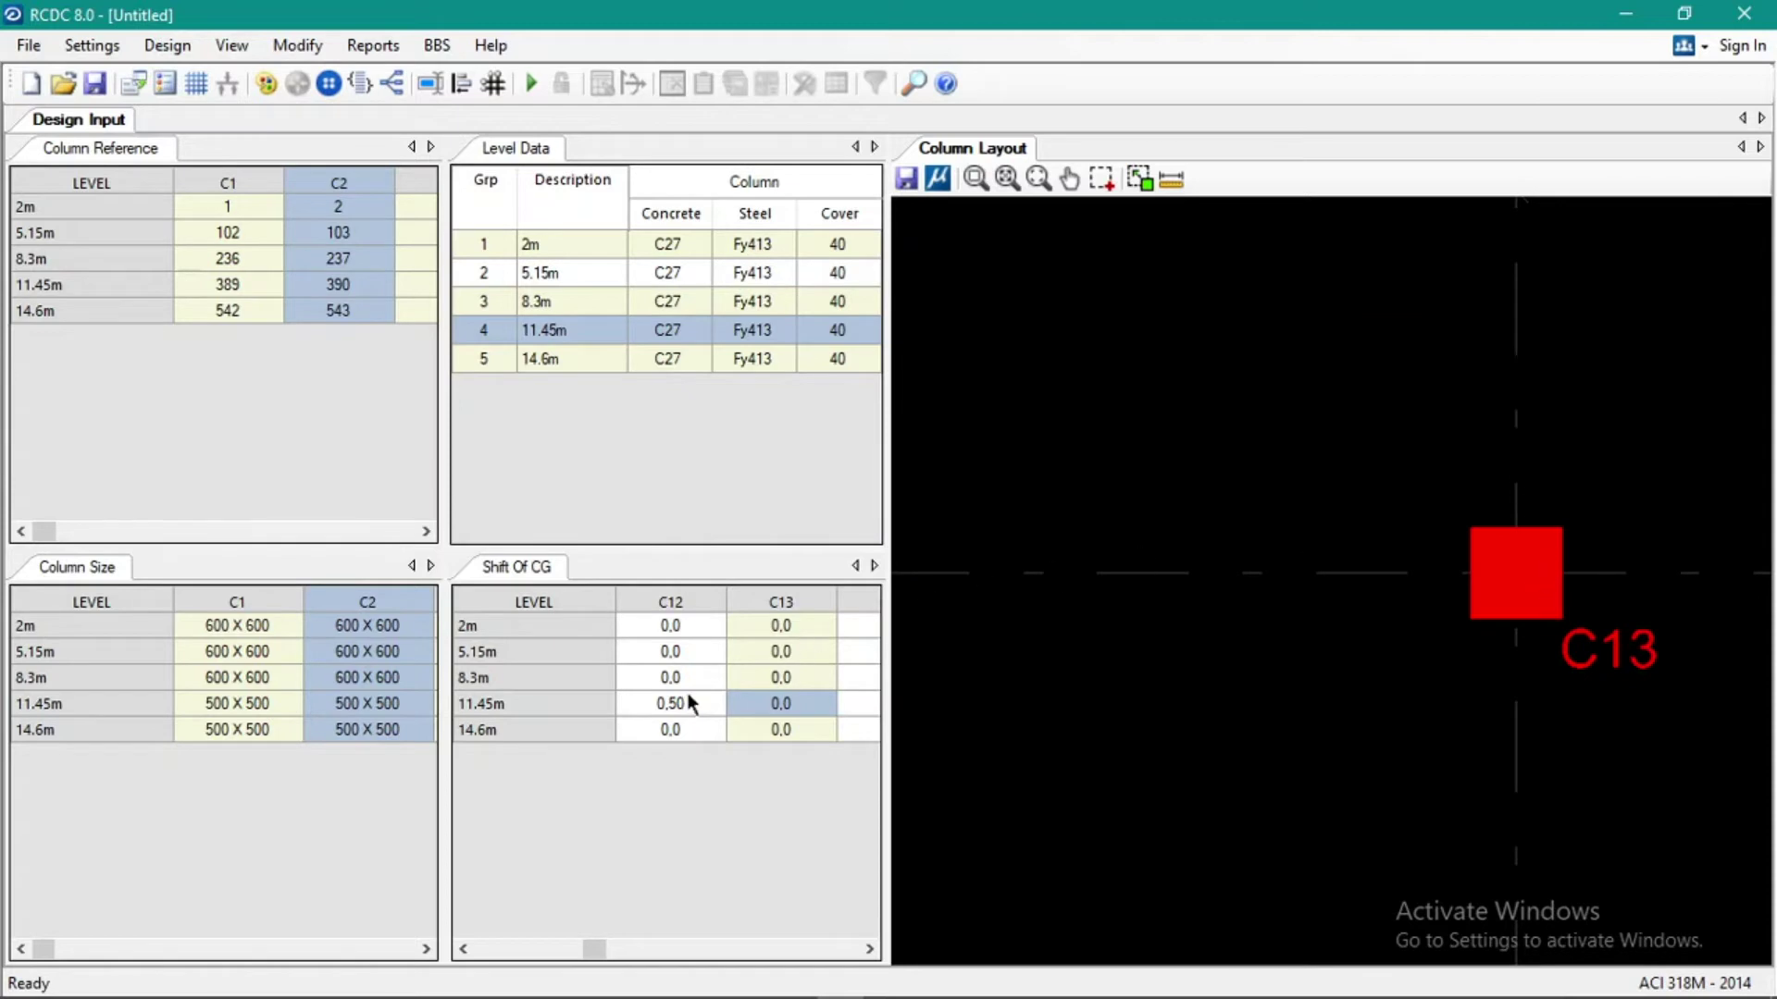
click(771, 713)
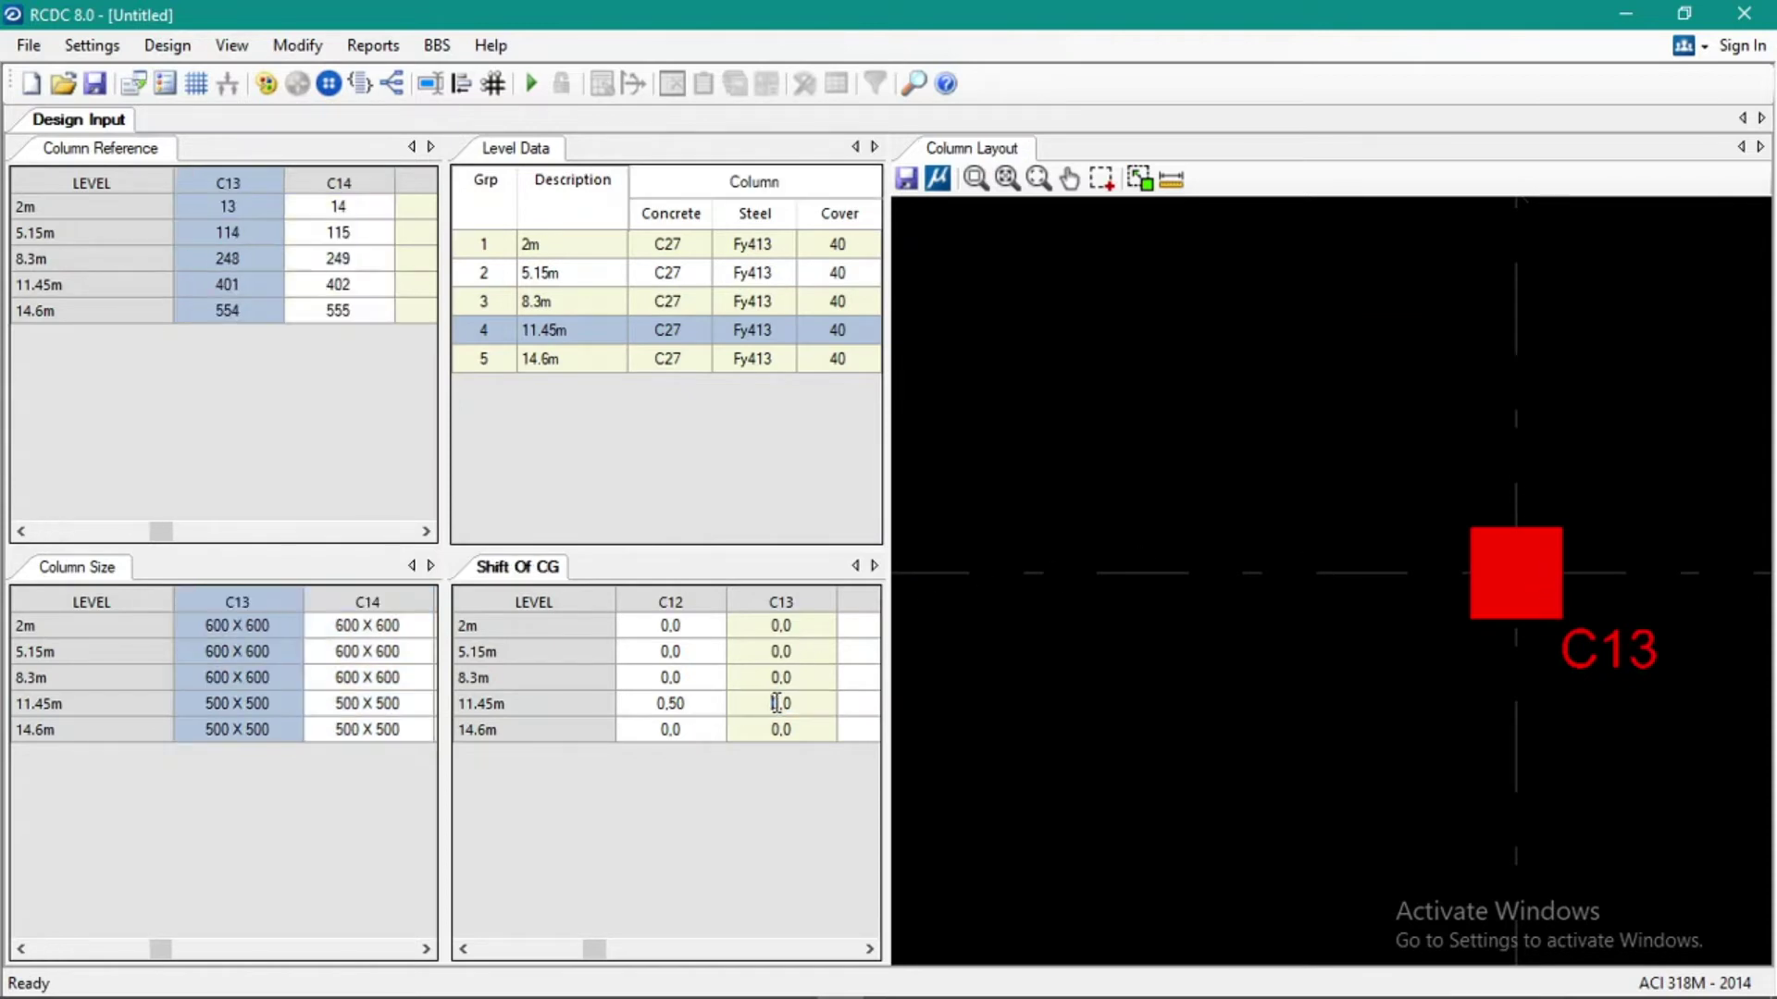
text(50,5)
key(Return)
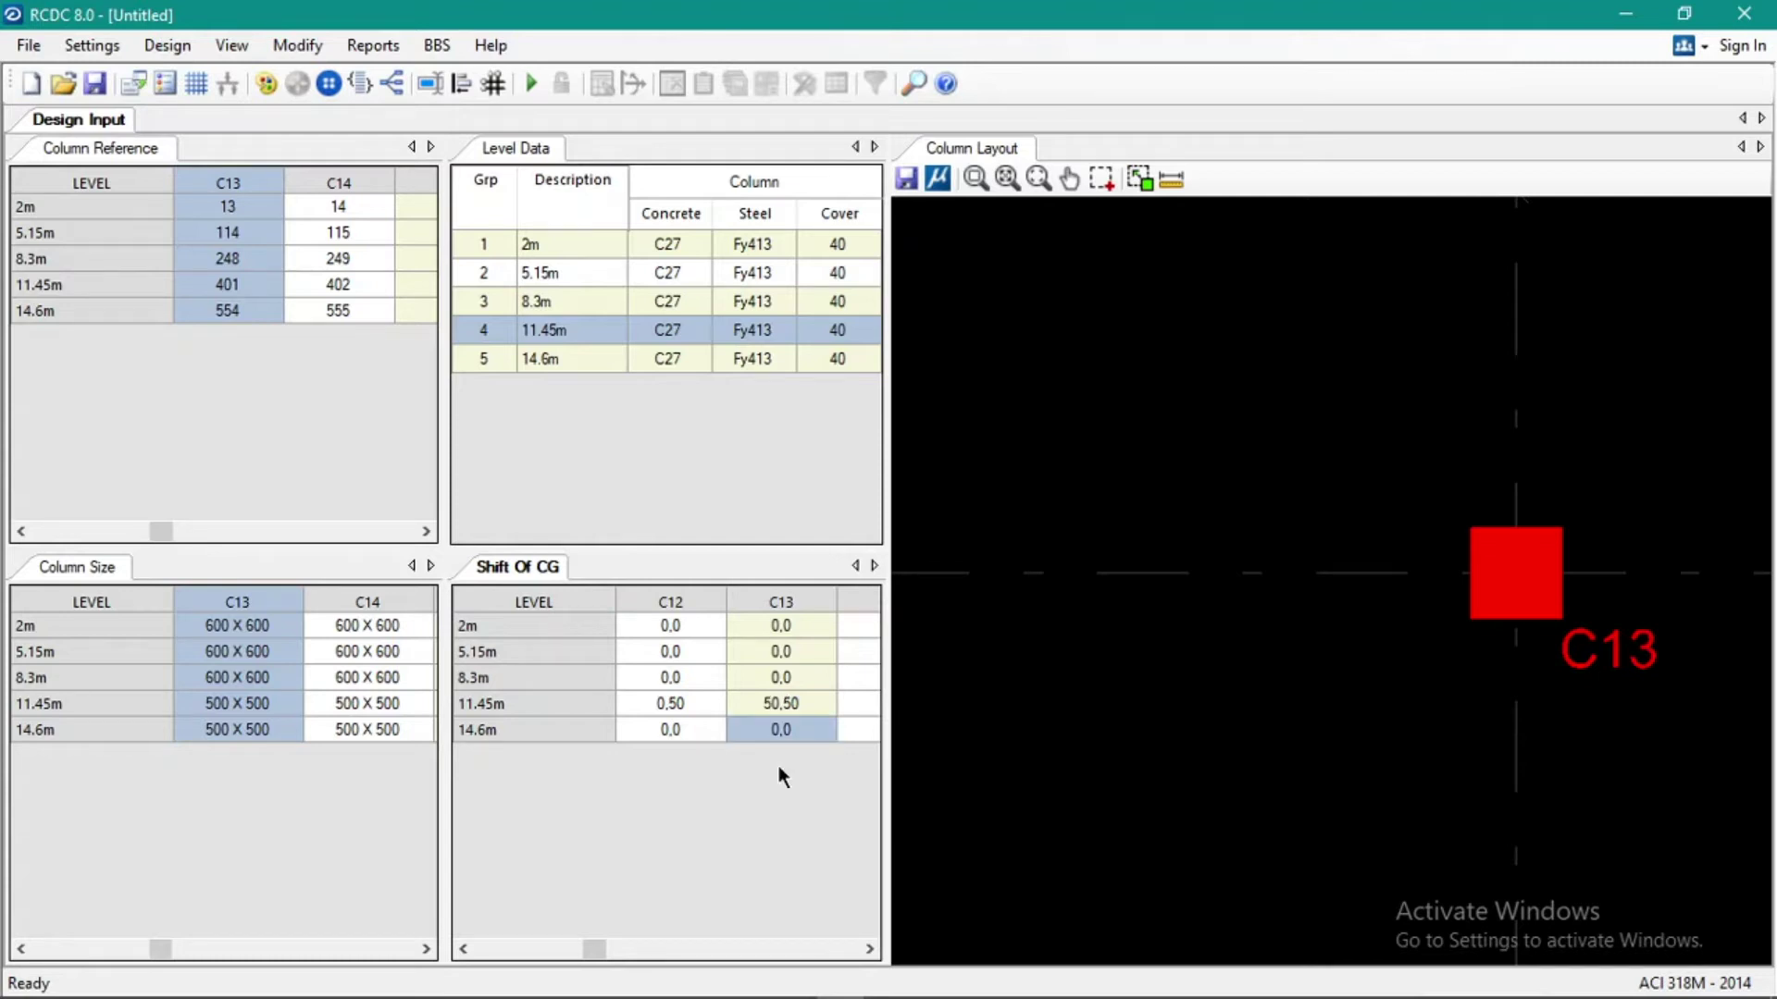
click(1293, 446)
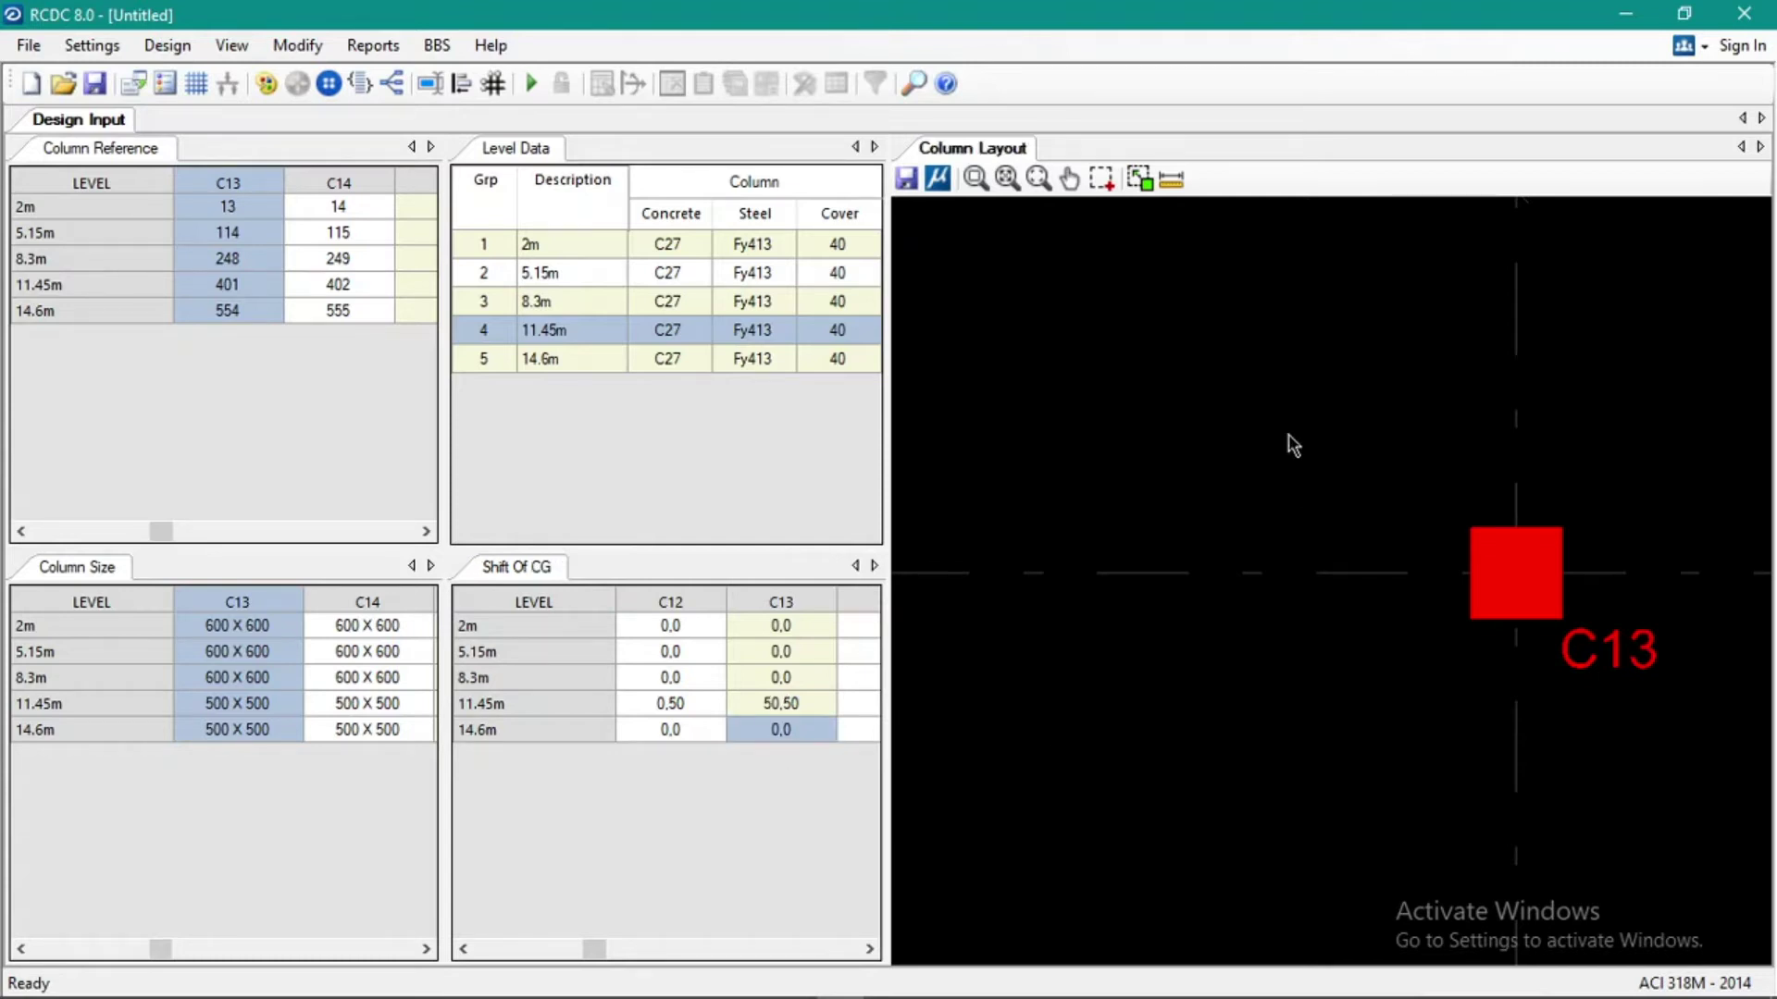
click(790, 703)
Select column C14's 11.45m CG shift entry and locate that column in the layout on grid line 2.
scroll(1274, 706, down, 3)
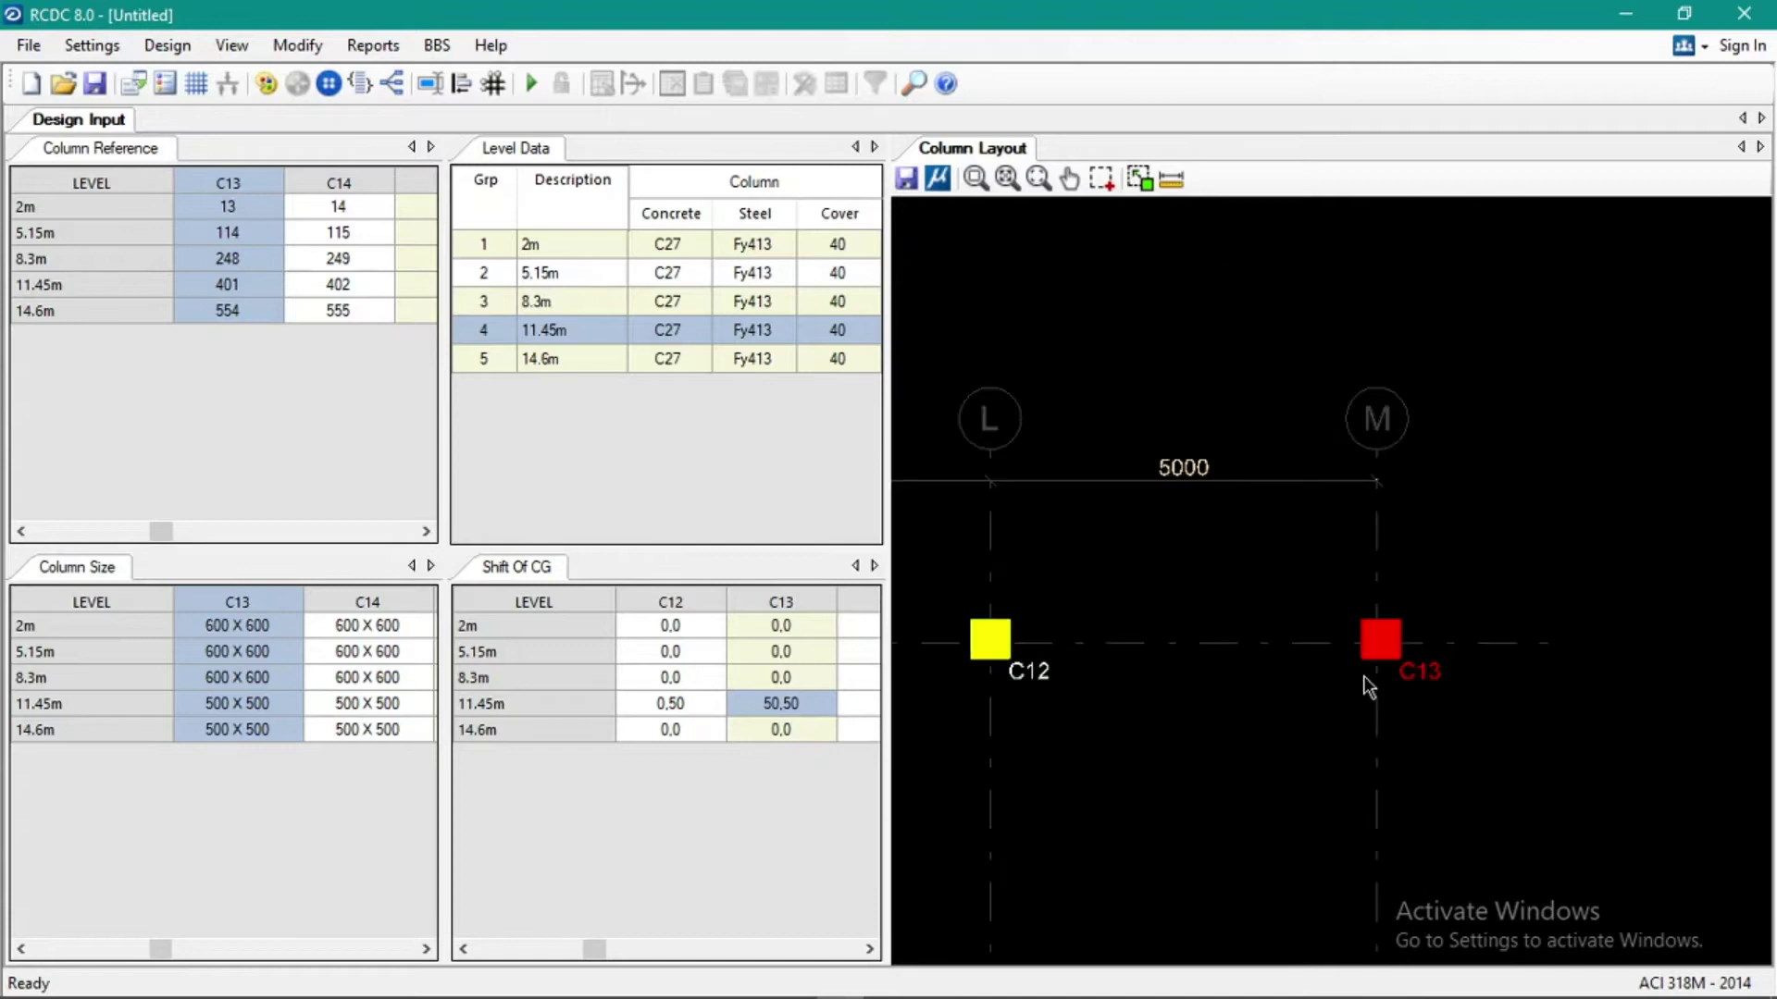
scroll(1364, 673, down, 5)
scroll(1333, 676, down, 3)
scroll(1085, 706, up, 5)
scroll(1084, 706, up, 5)
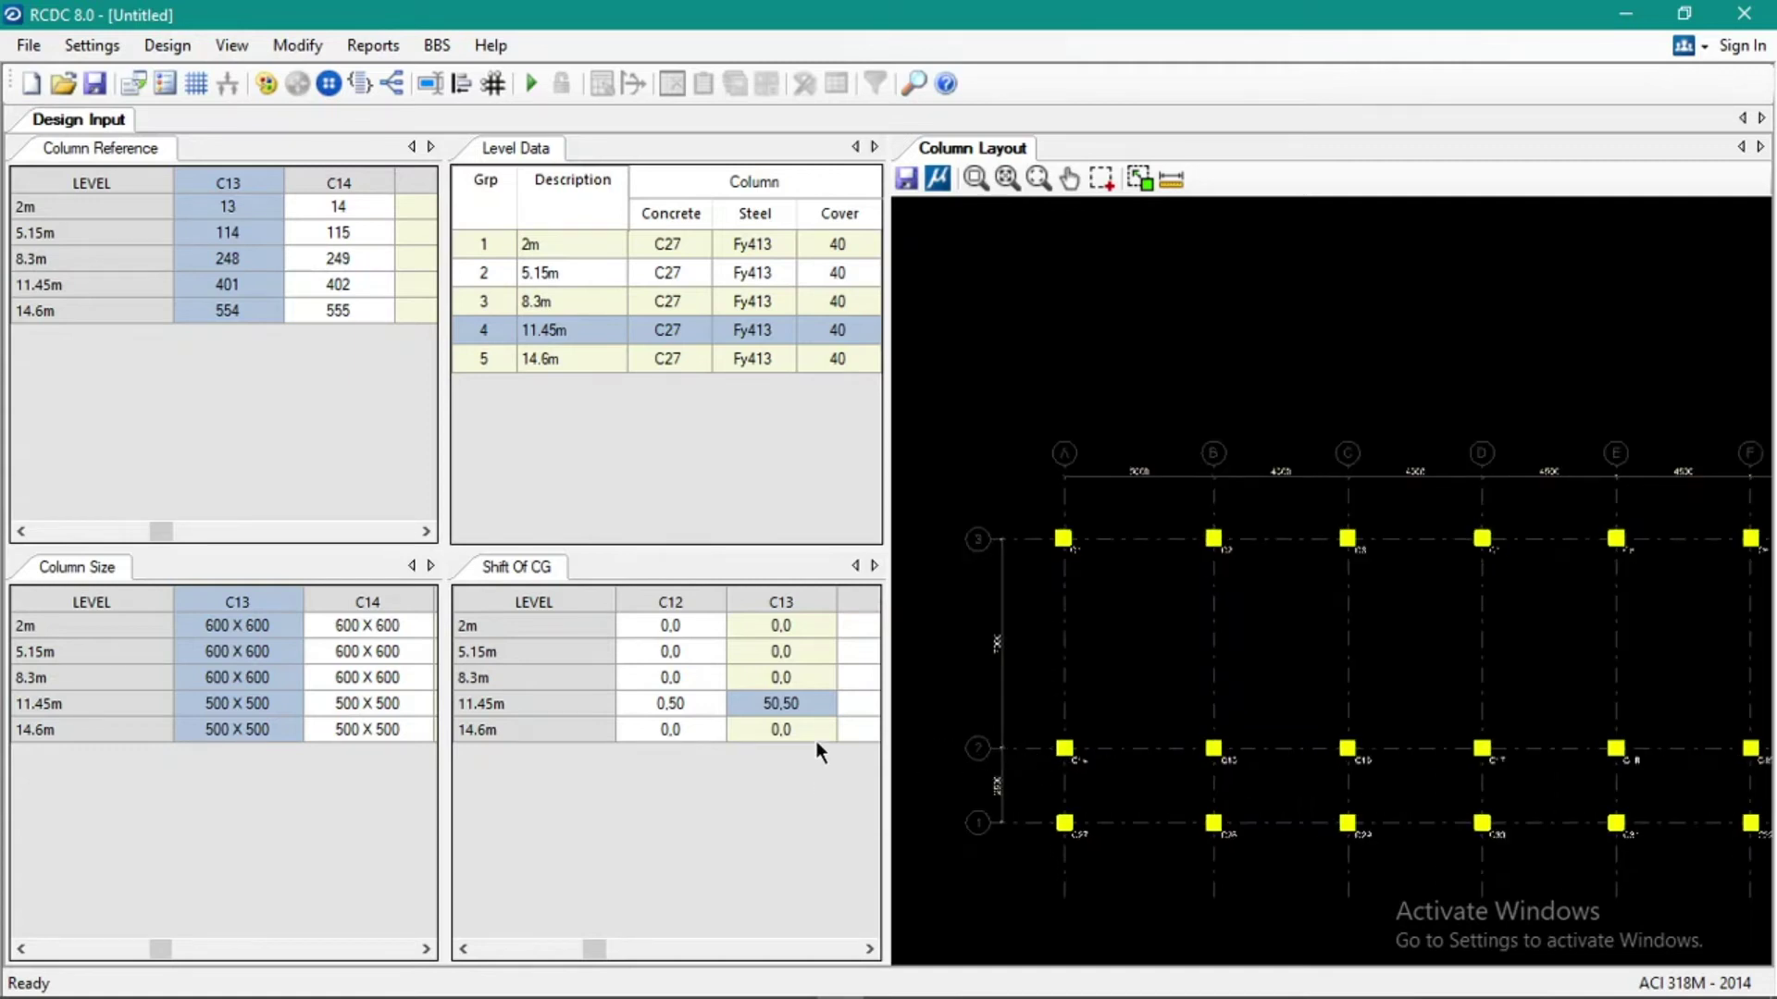
click(859, 702)
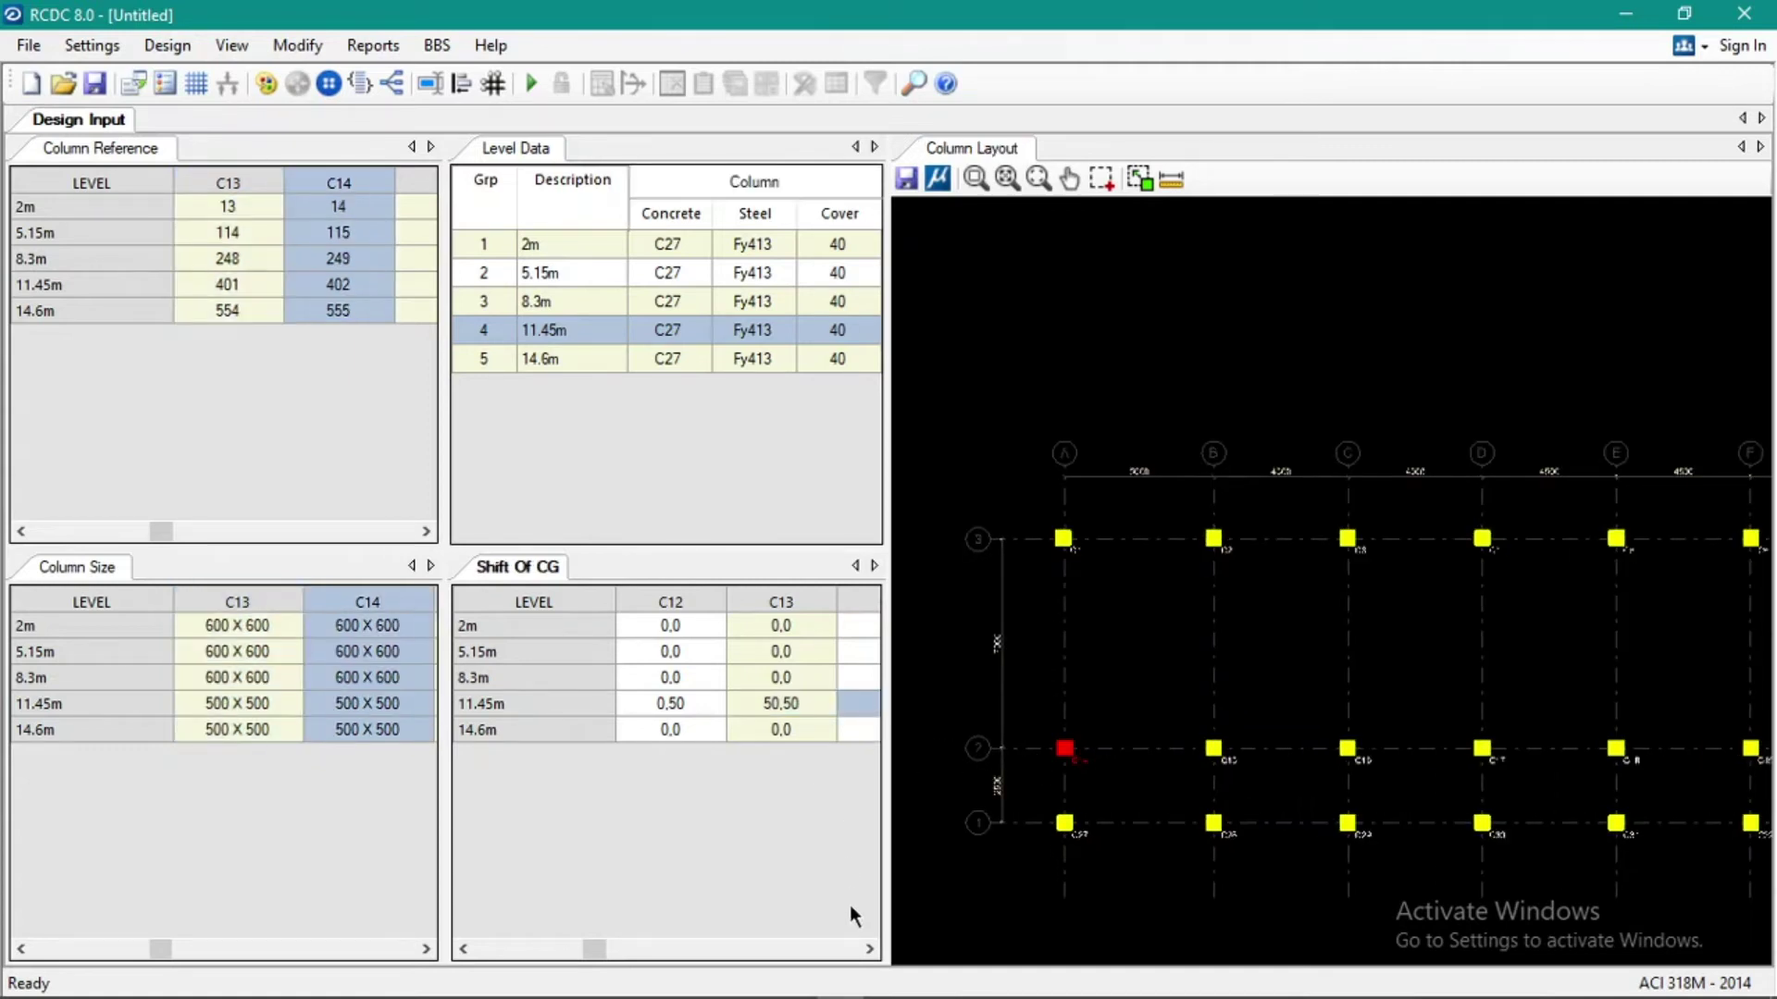
click(868, 949)
click(868, 948)
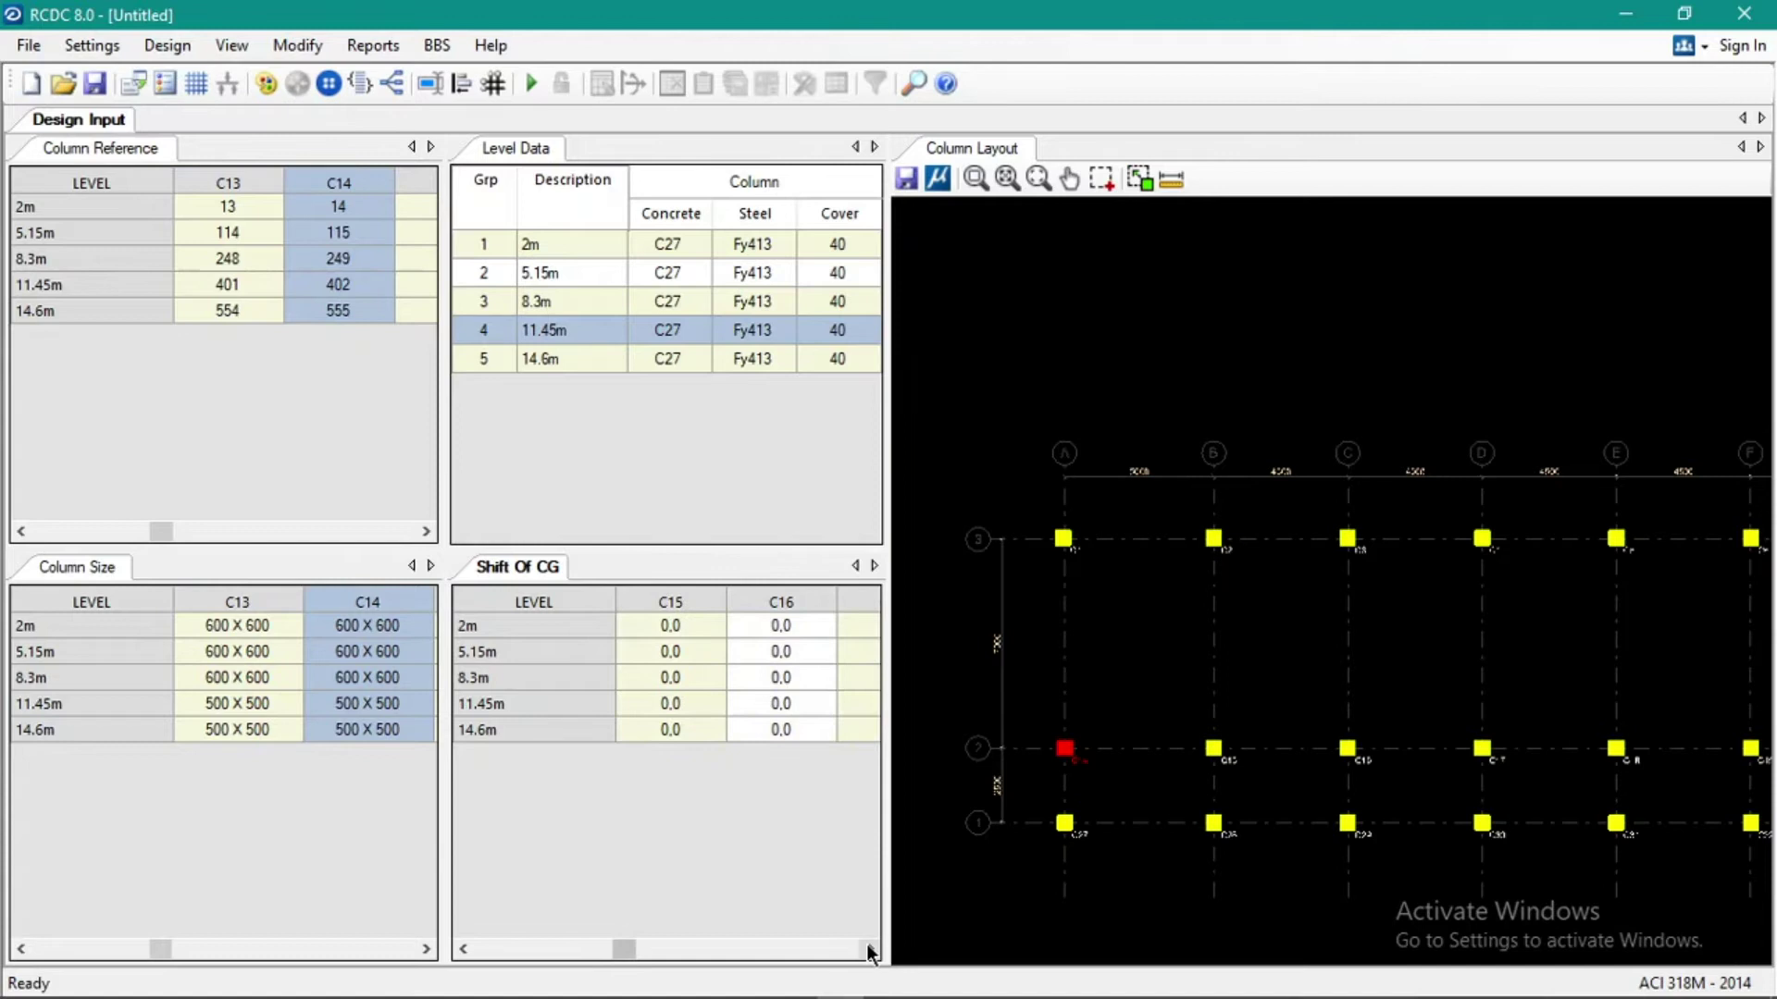
click(465, 950)
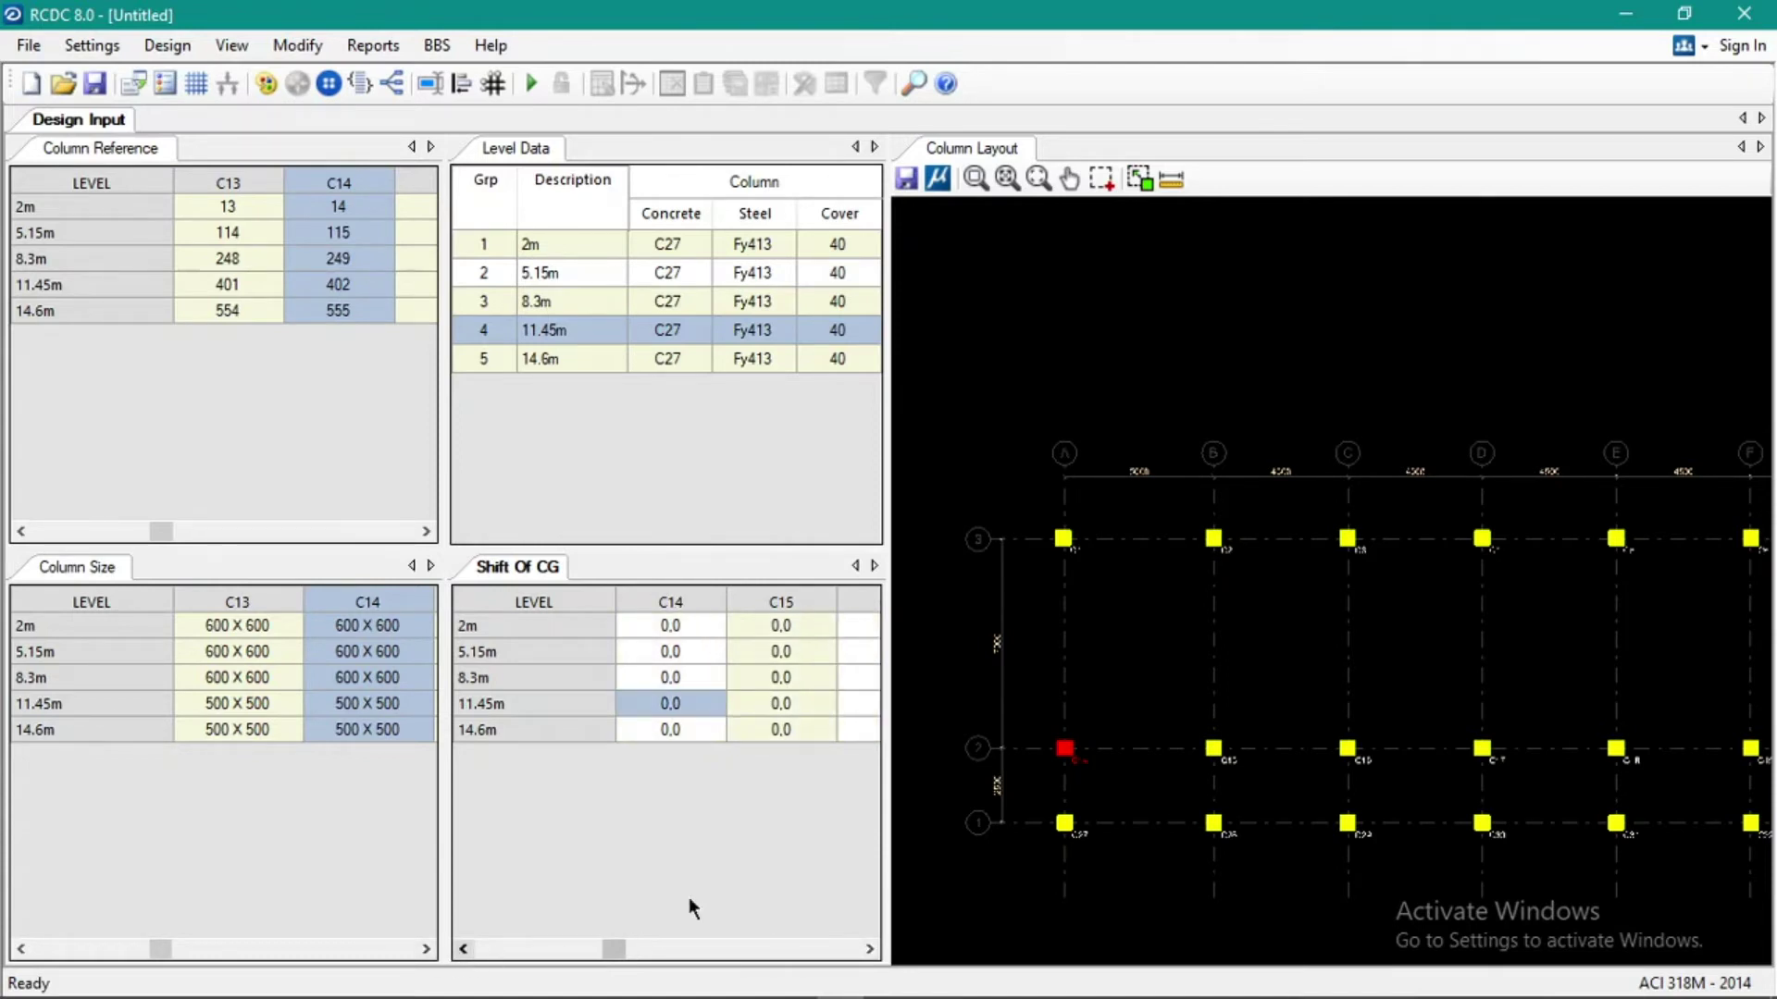
click(1046, 796)
scroll(1055, 773, up, 2)
scroll(1055, 770, up, 2)
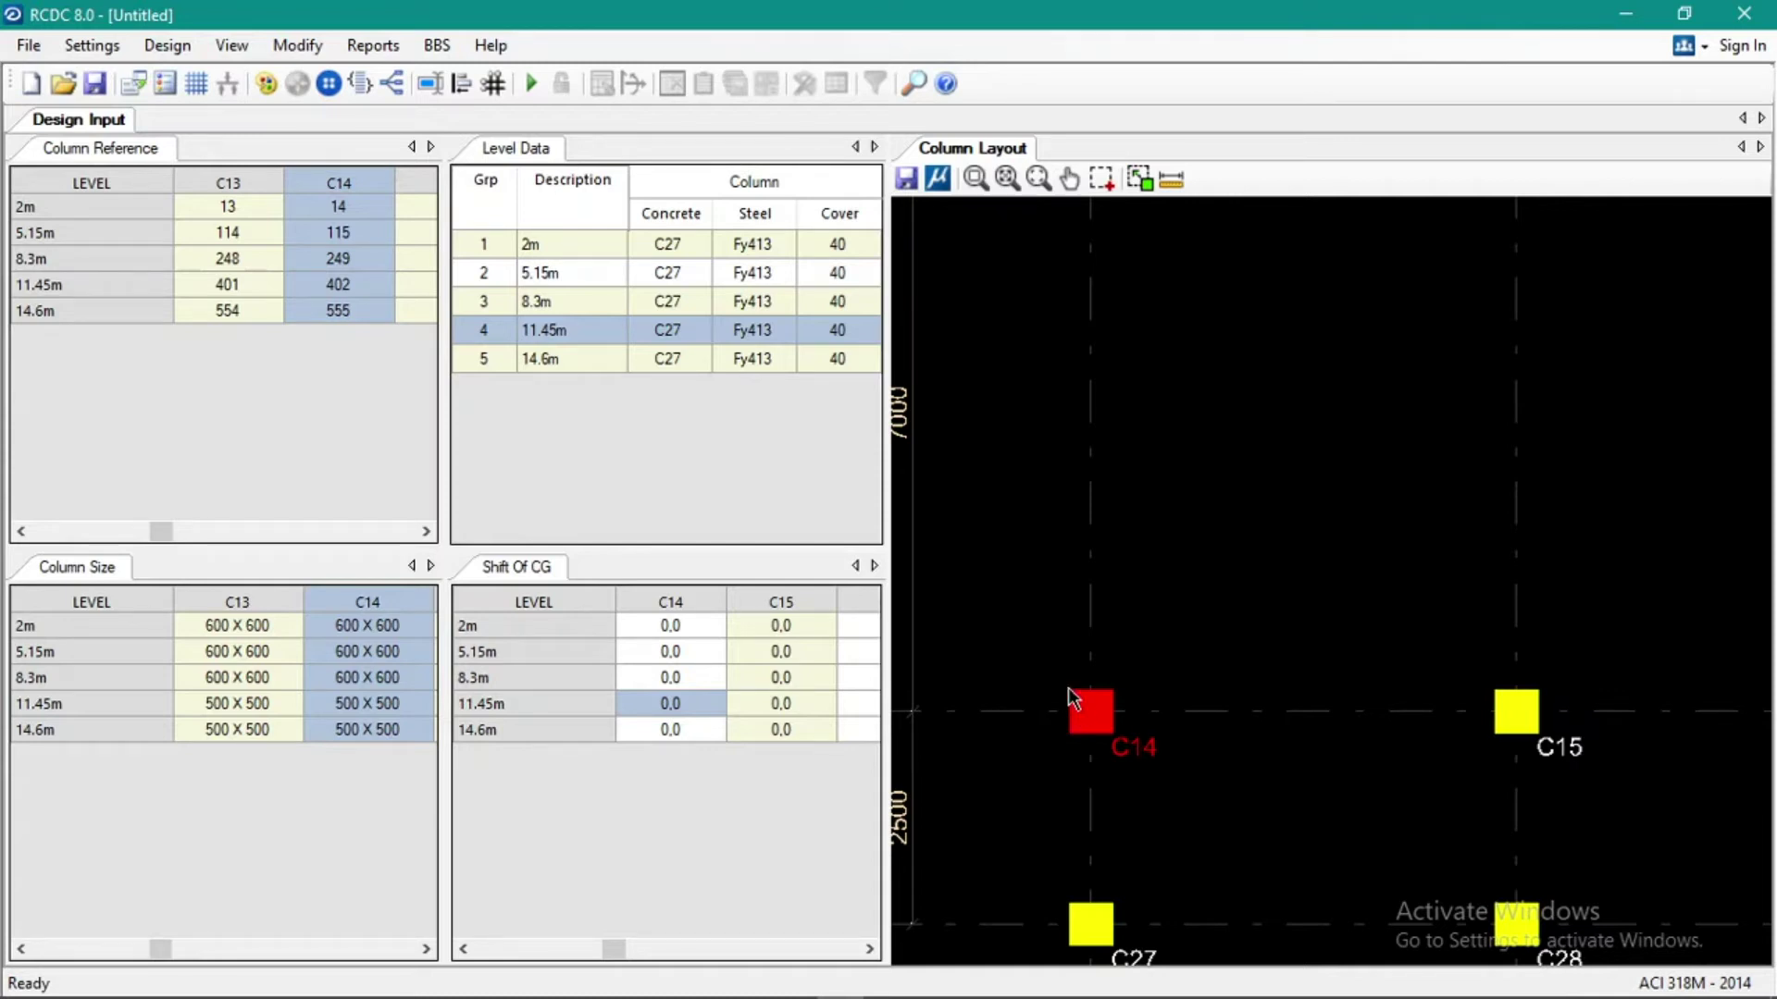
click(626, 791)
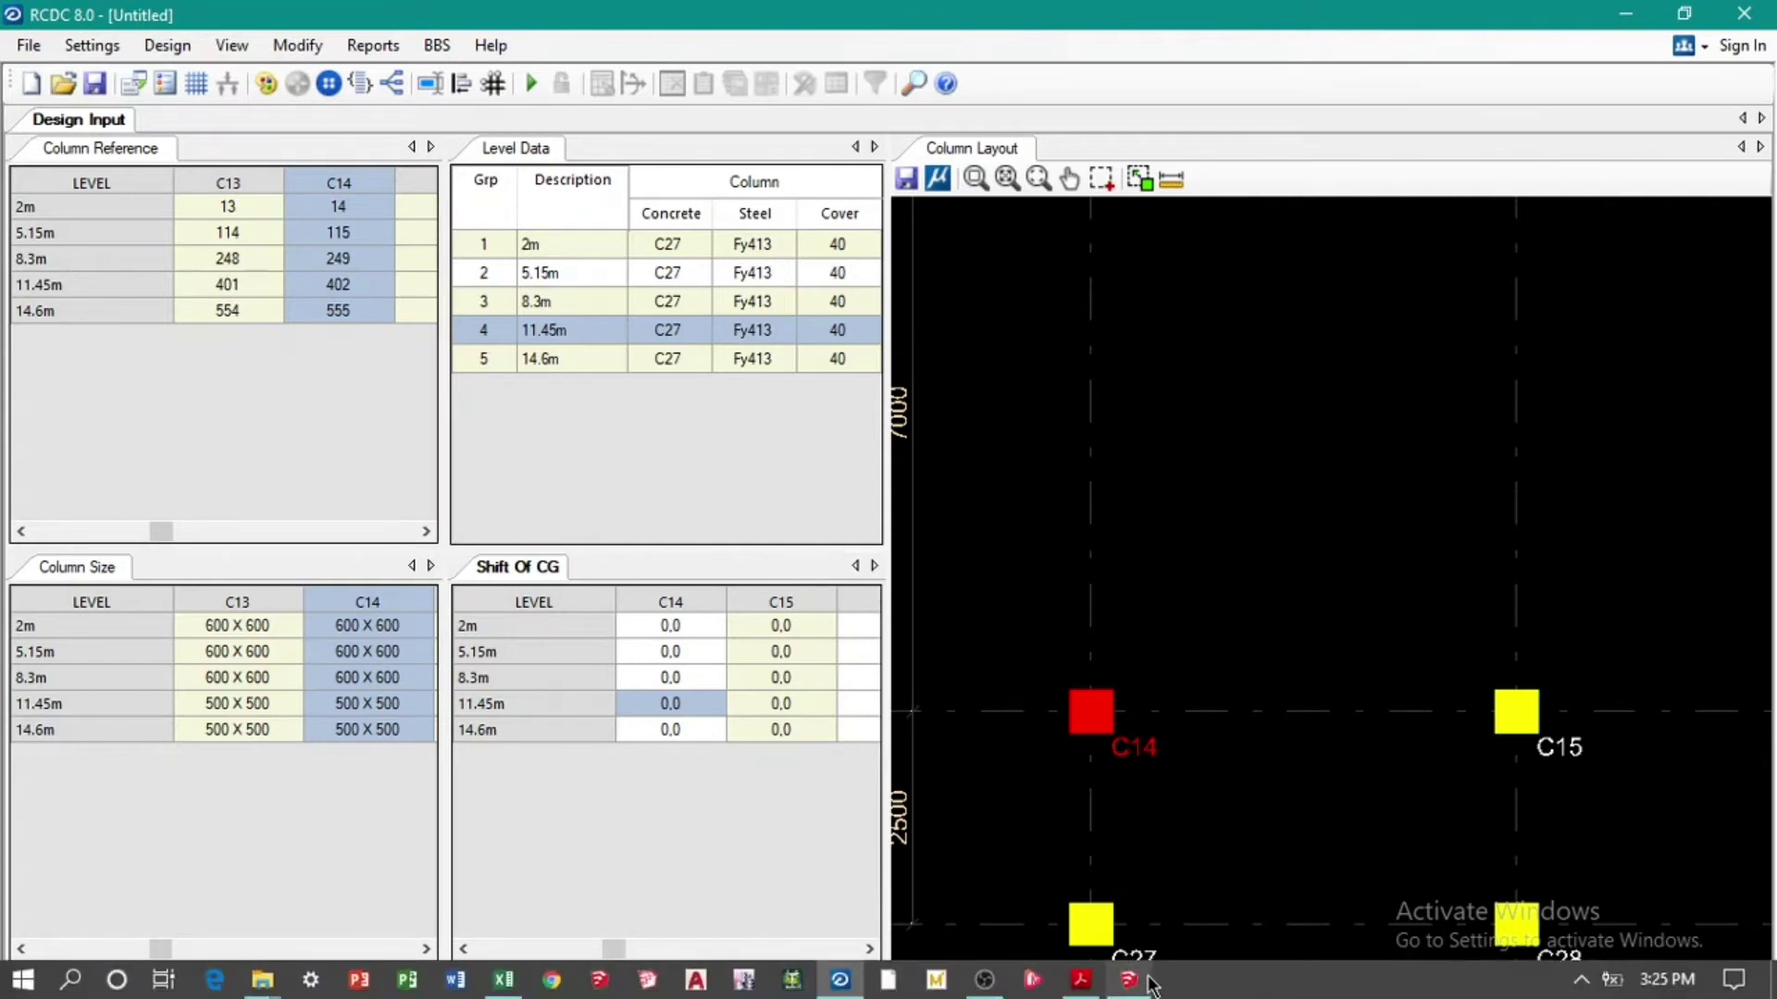
Switch to the SketchUp school model, examine the columns at the open end of the building, and return to RCDC.
click(1131, 980)
scroll(999, 212, down, 3)
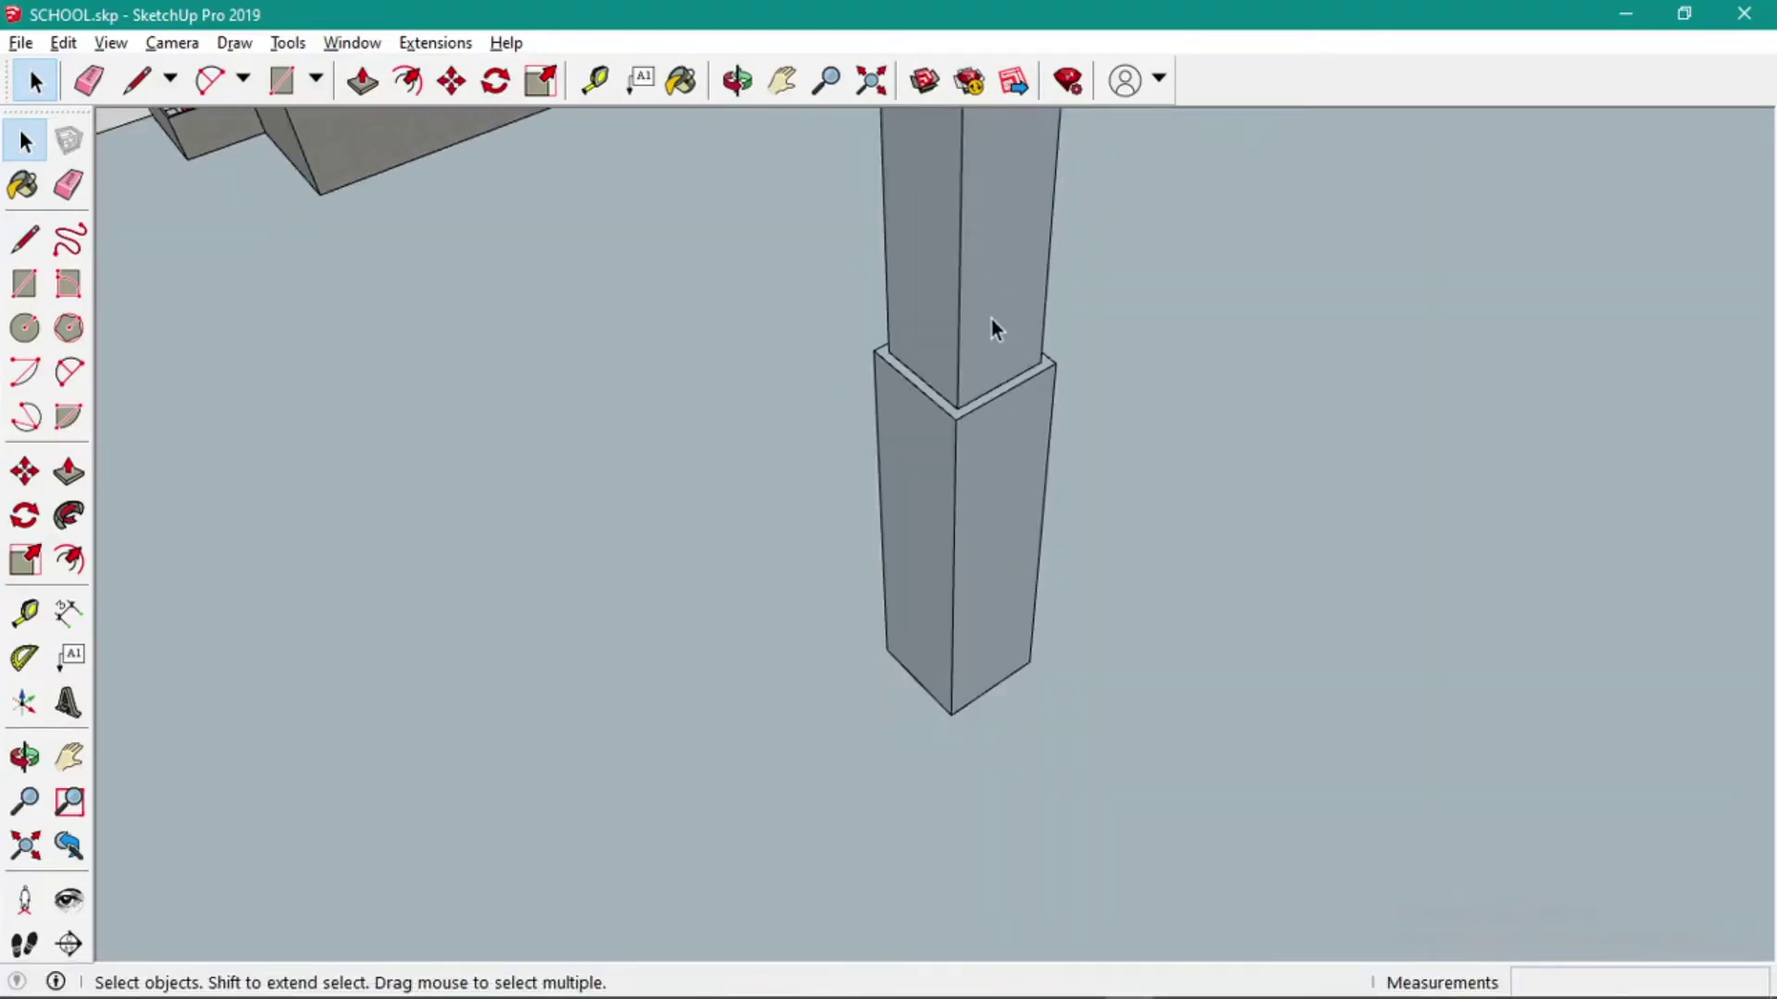
scroll(946, 378, down, 6)
middle_drag(940, 381, 703, 319)
scroll(696, 314, up, 5)
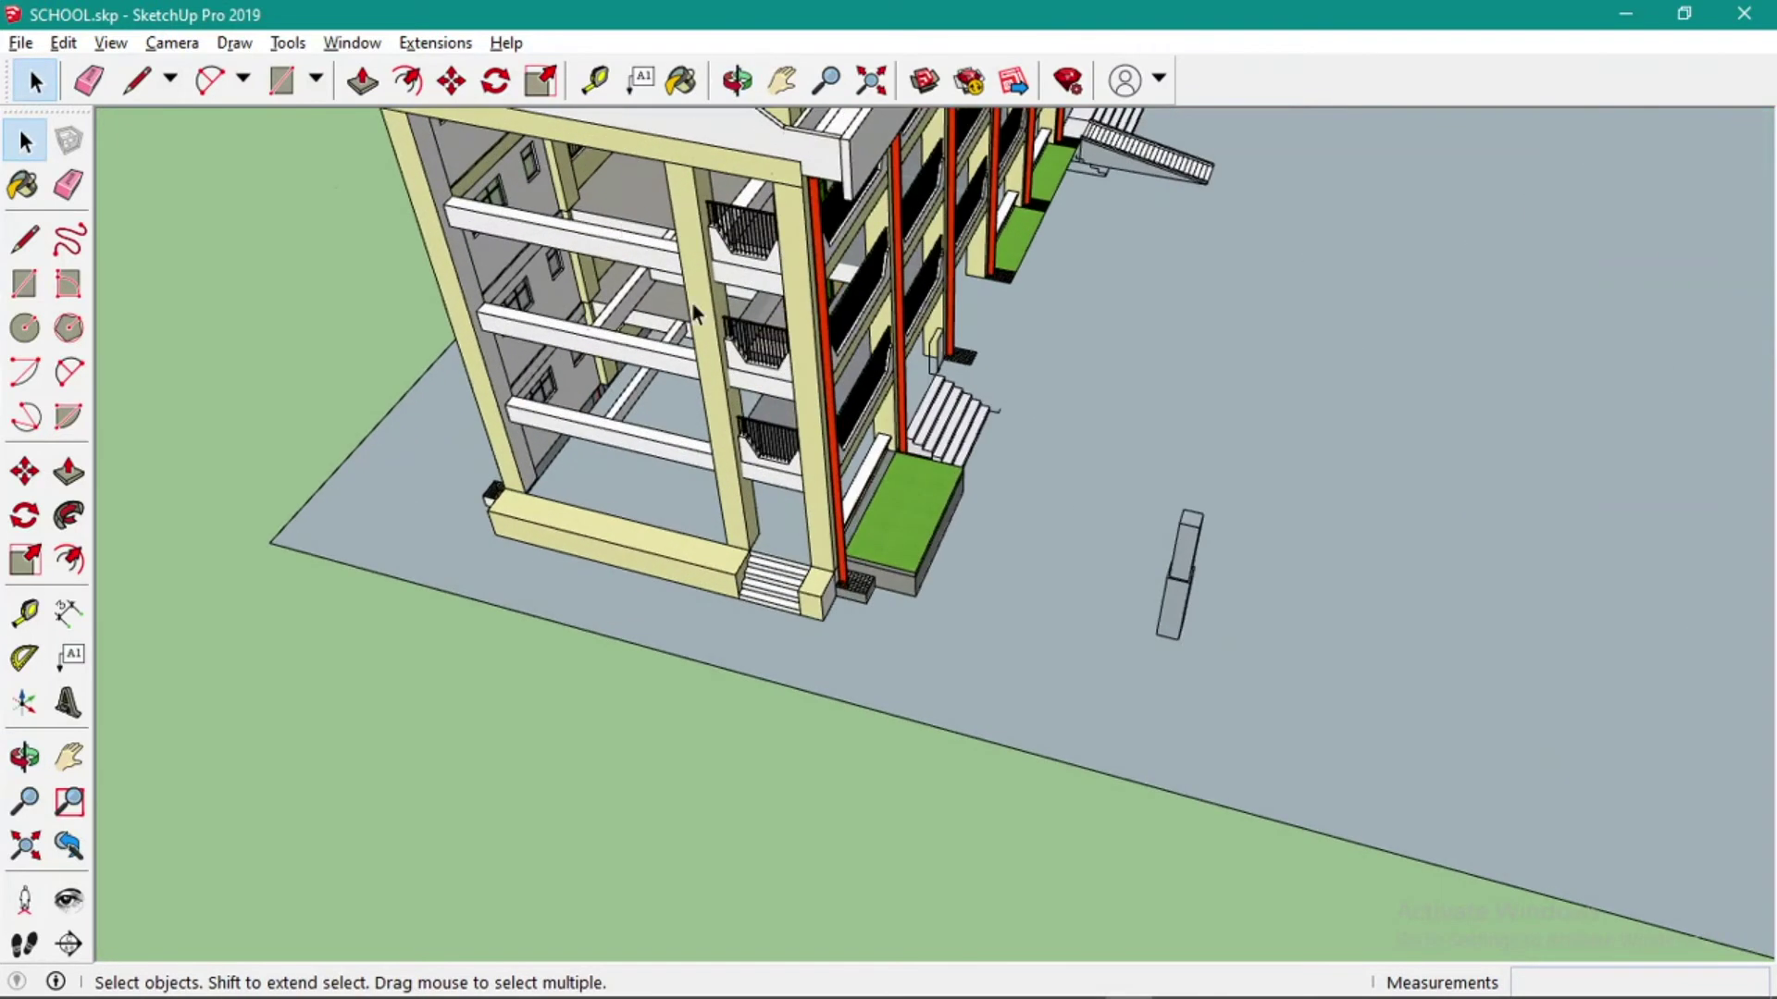
scroll(652, 407, up, 3)
scroll(674, 428, down, 4)
middle_drag(673, 428, 664, 211)
scroll(685, 214, up, 3)
scroll(711, 194, down, 1)
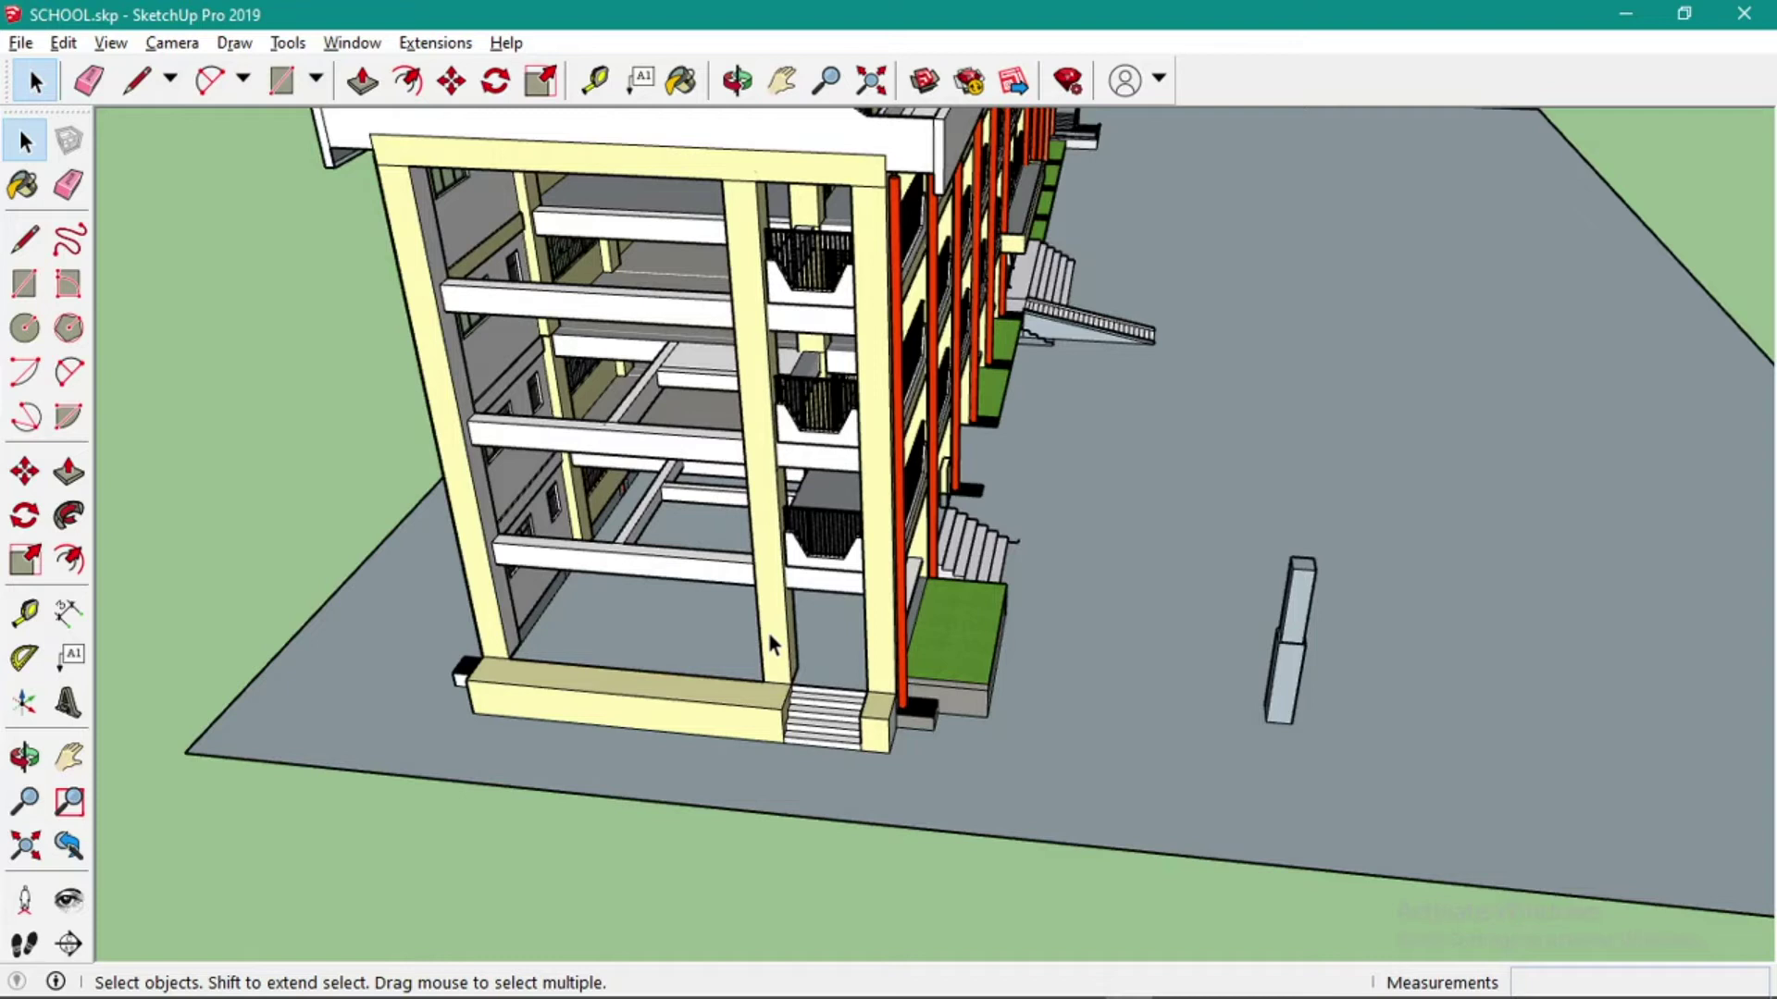
scroll(774, 645, up, 4)
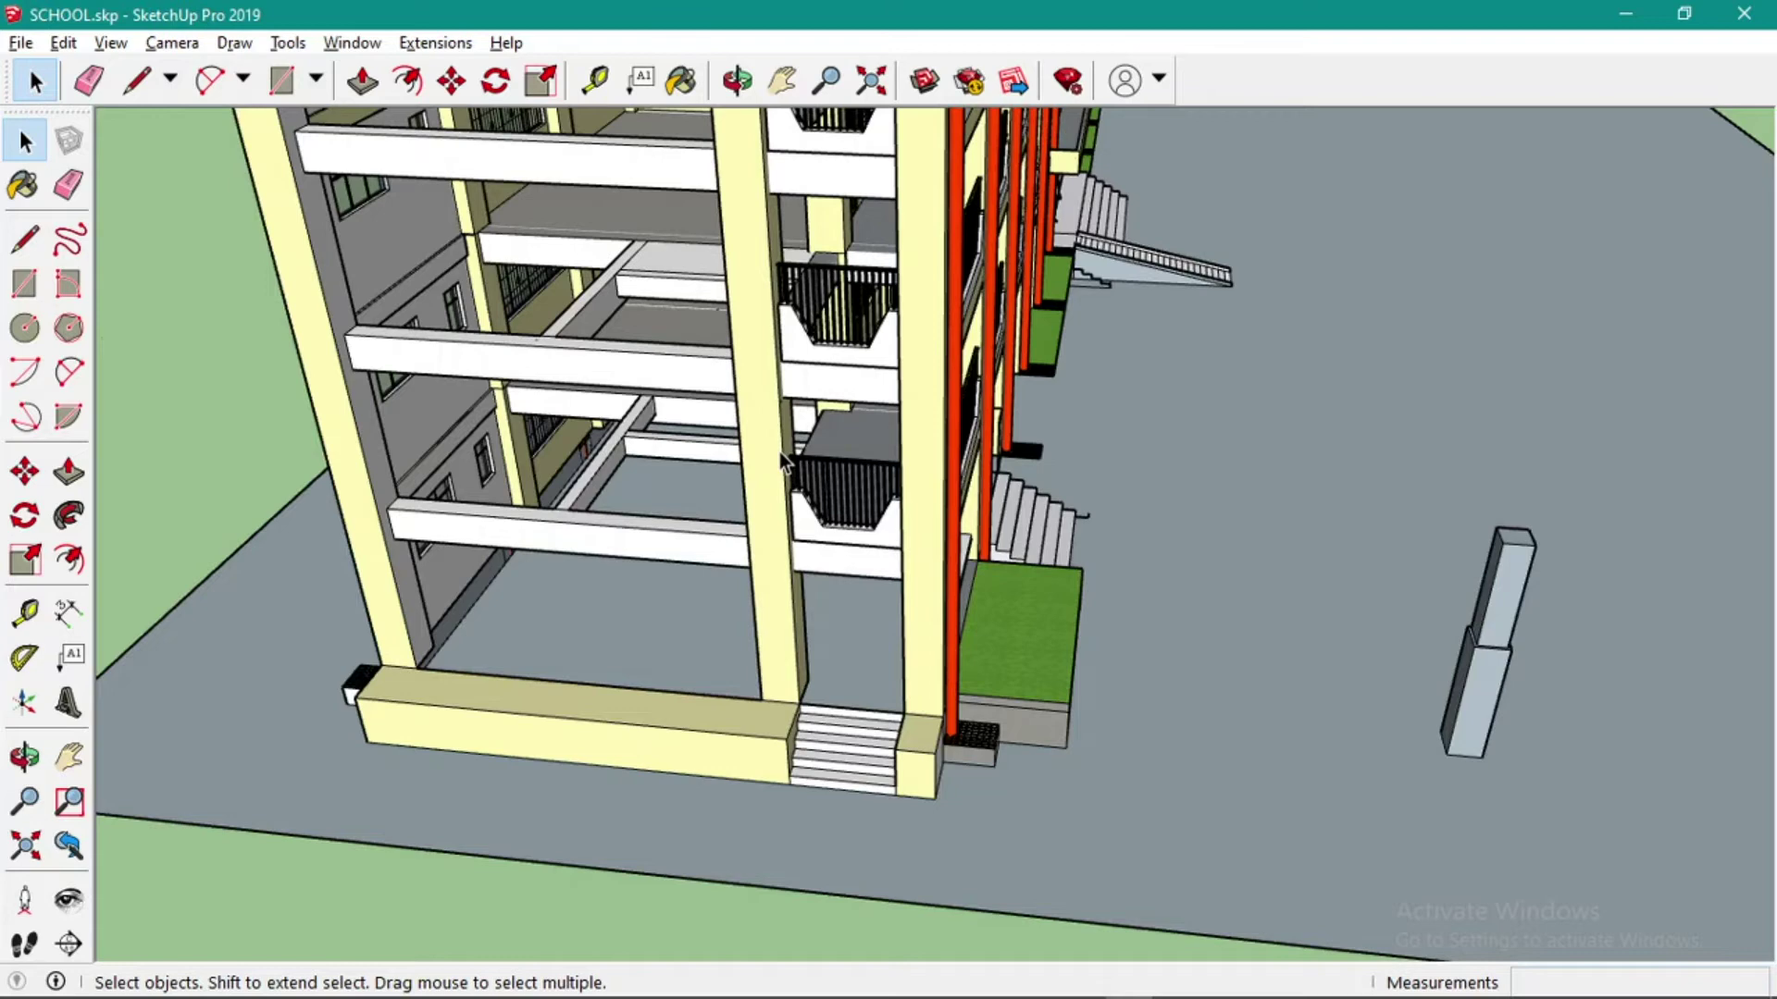
scroll(720, 473, down, 5)
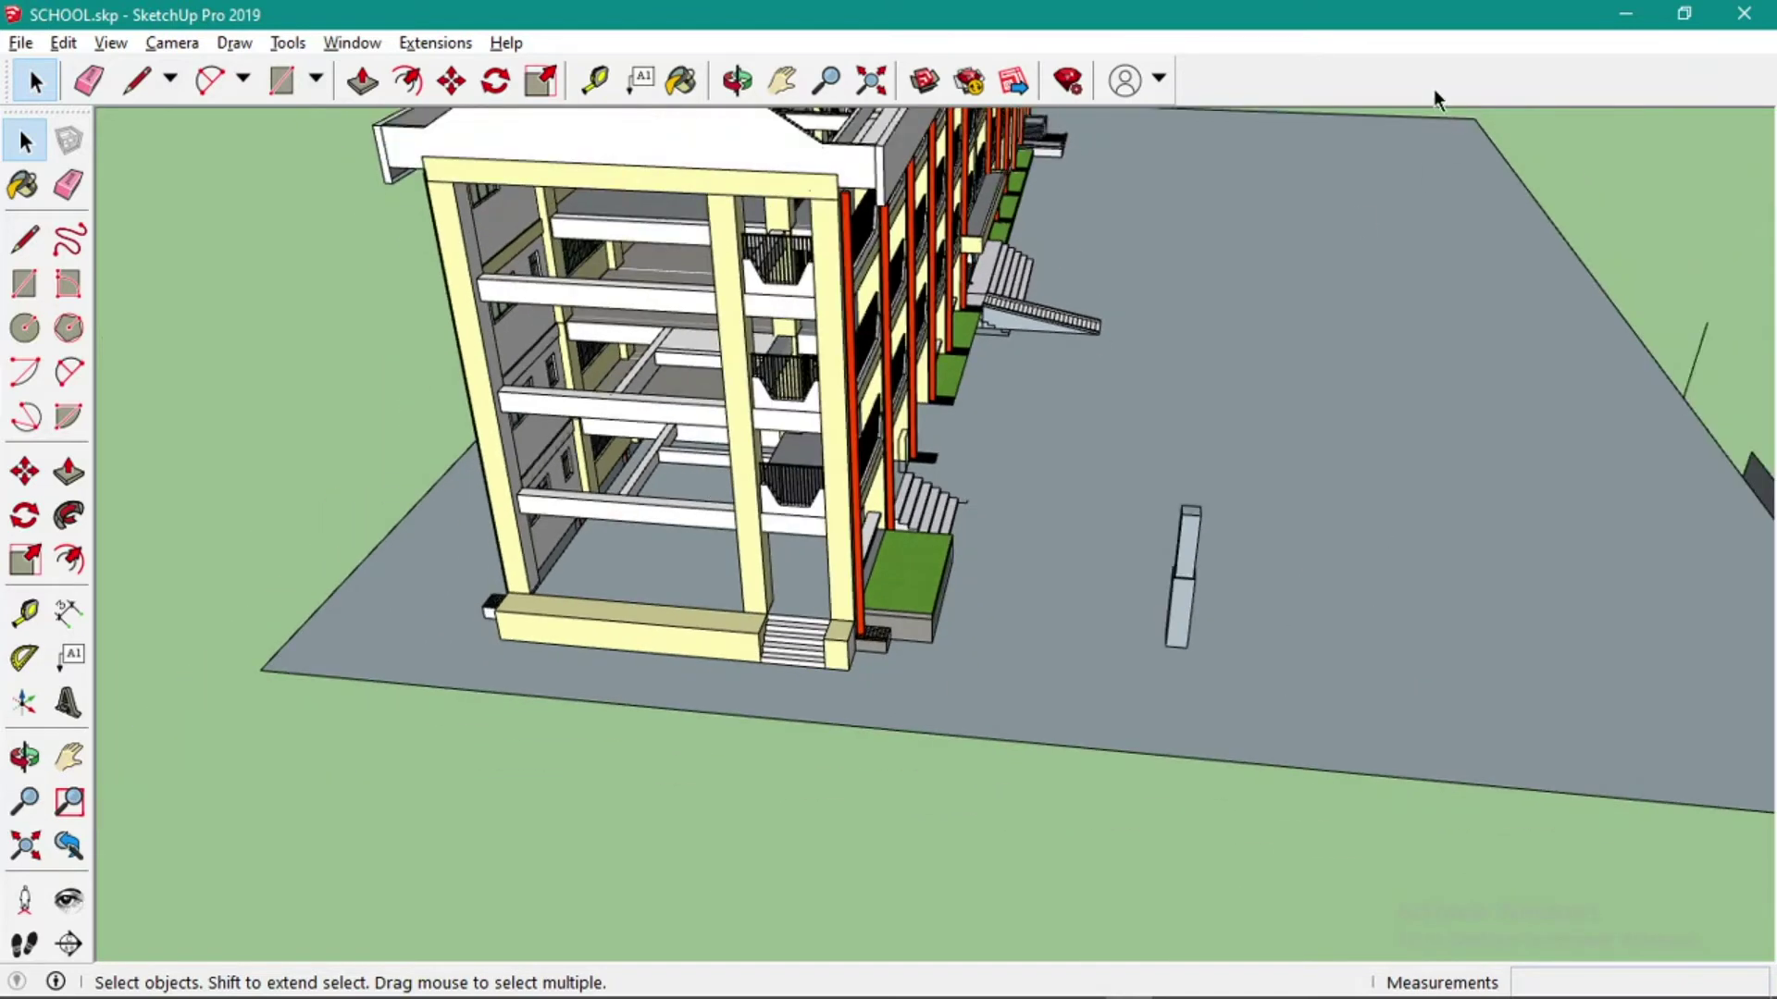
click(1625, 14)
Set the shift of CG for column C14 at the 11.45m level to -50,-50.
scroll(1087, 685, up, 3)
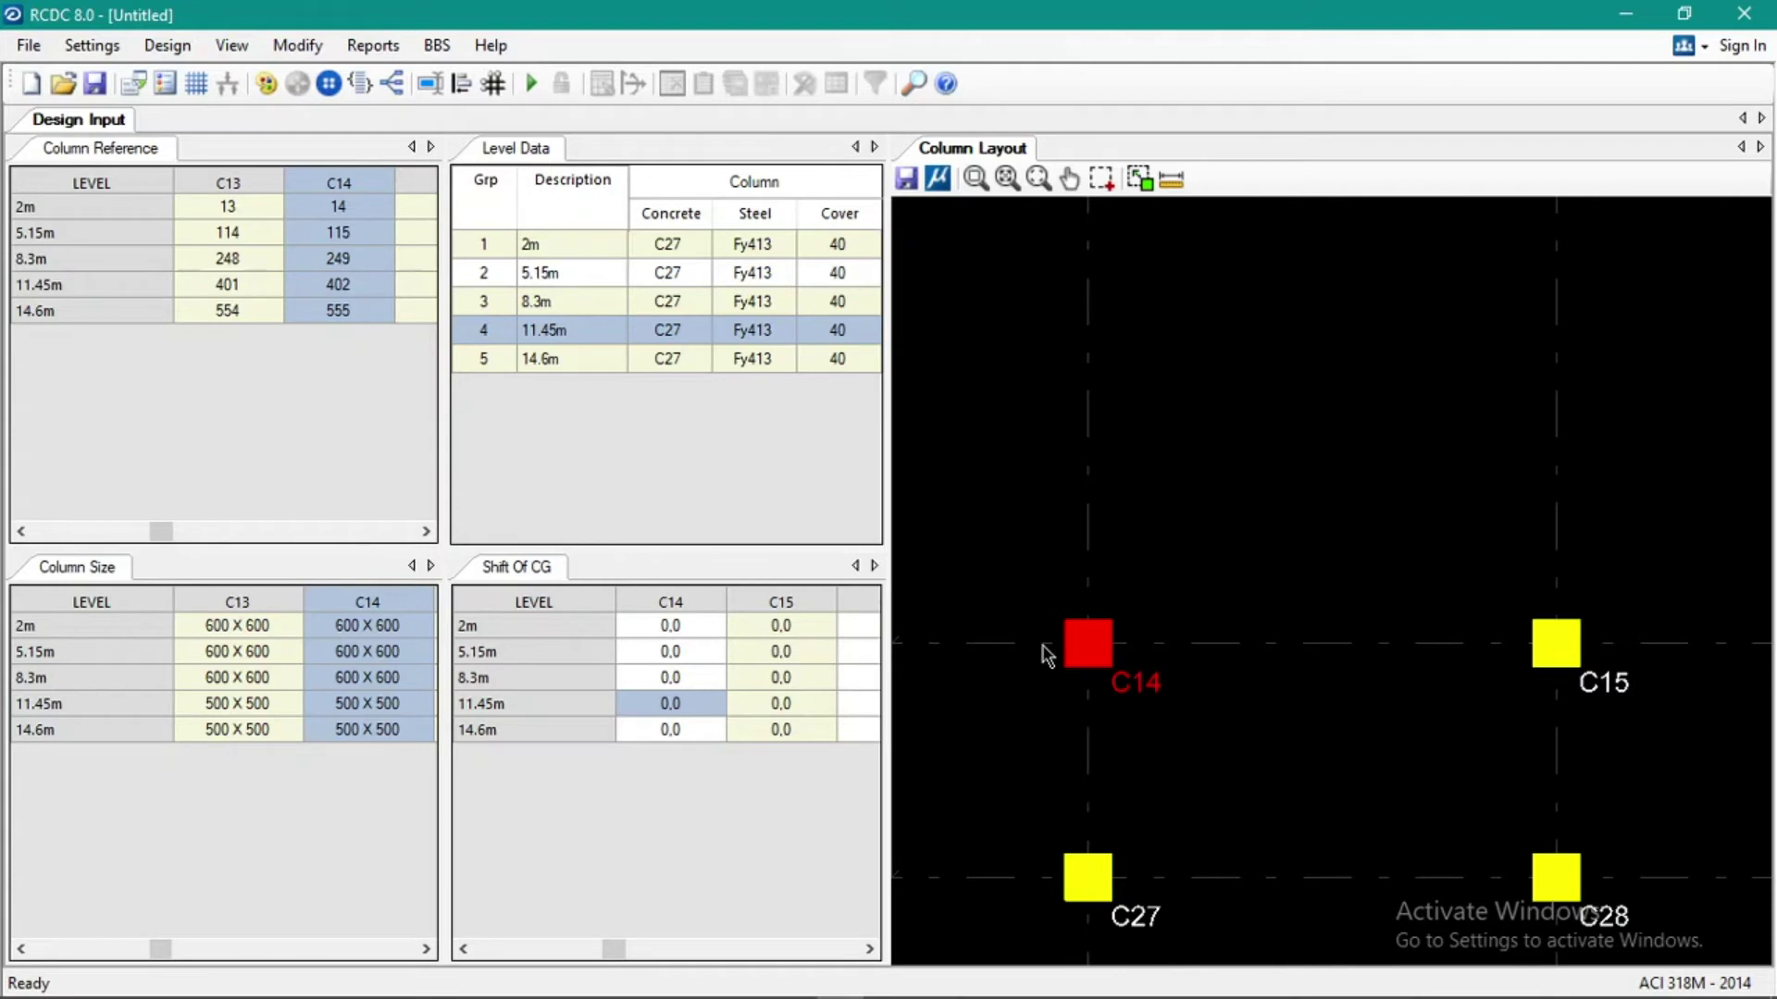
click(661, 708)
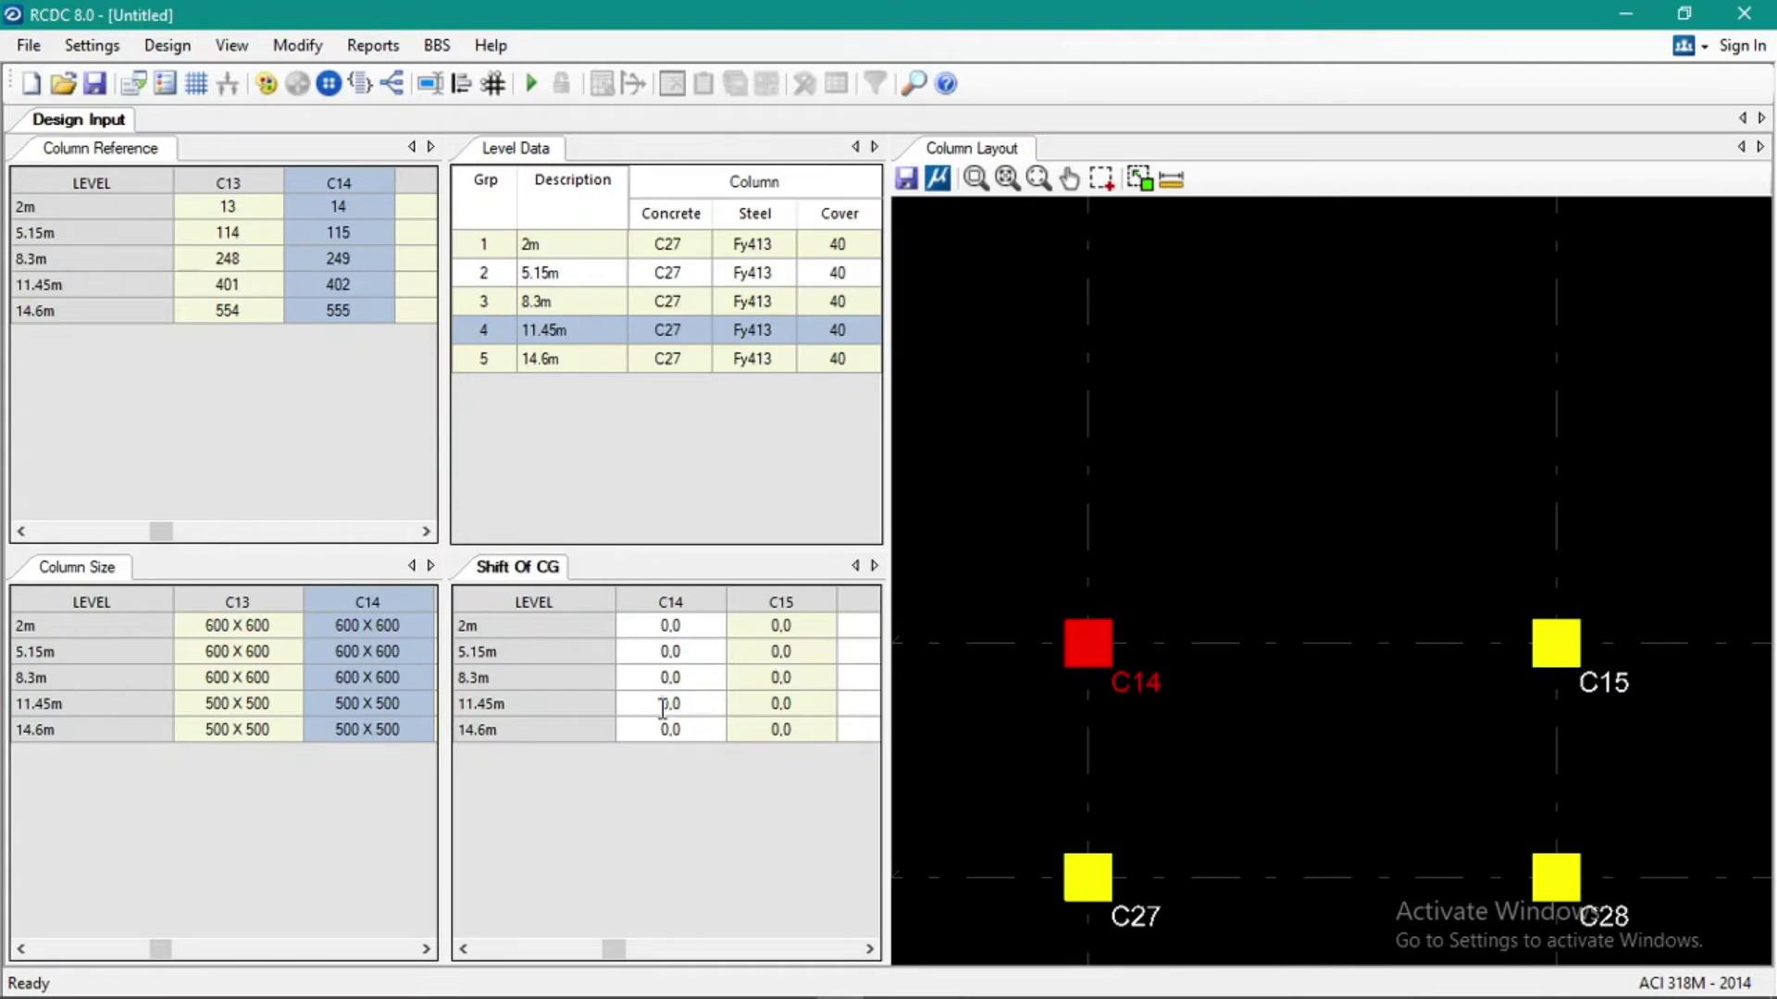
text(-5)
key(Right)
key(Right)
text(-5)
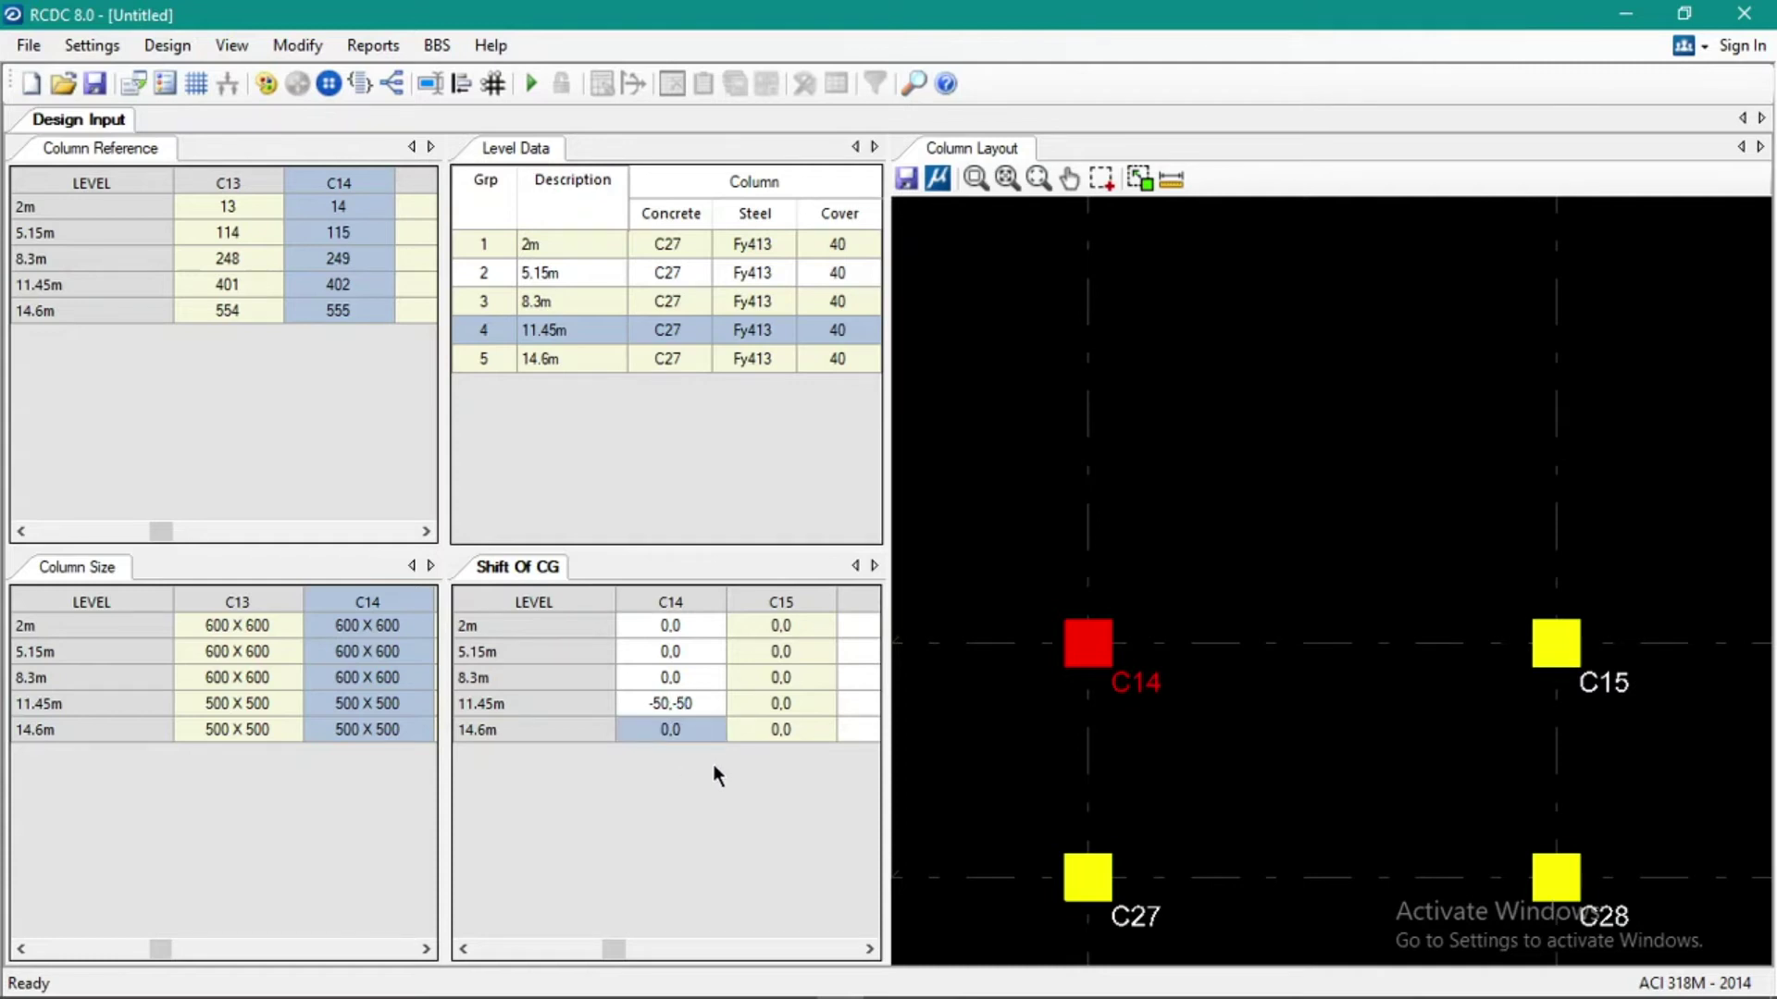
click(683, 703)
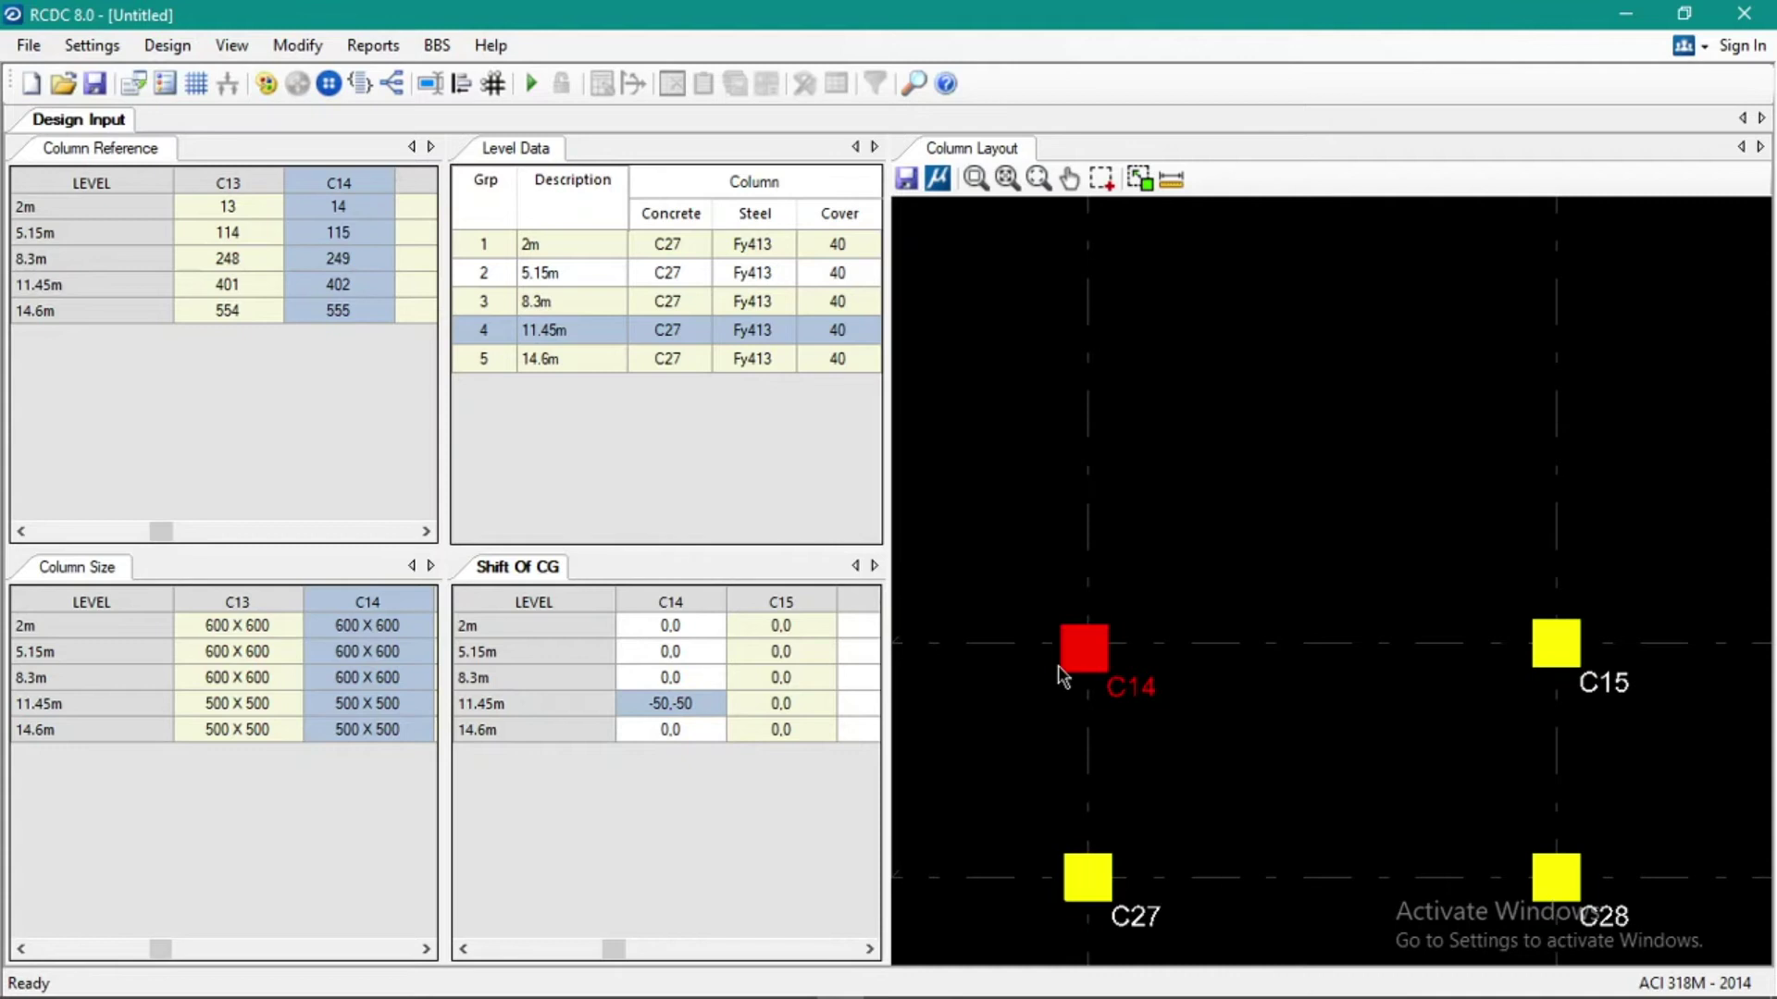
Set the shift of CG for column C15 at the 11.45m level to 0,-50.
click(782, 705)
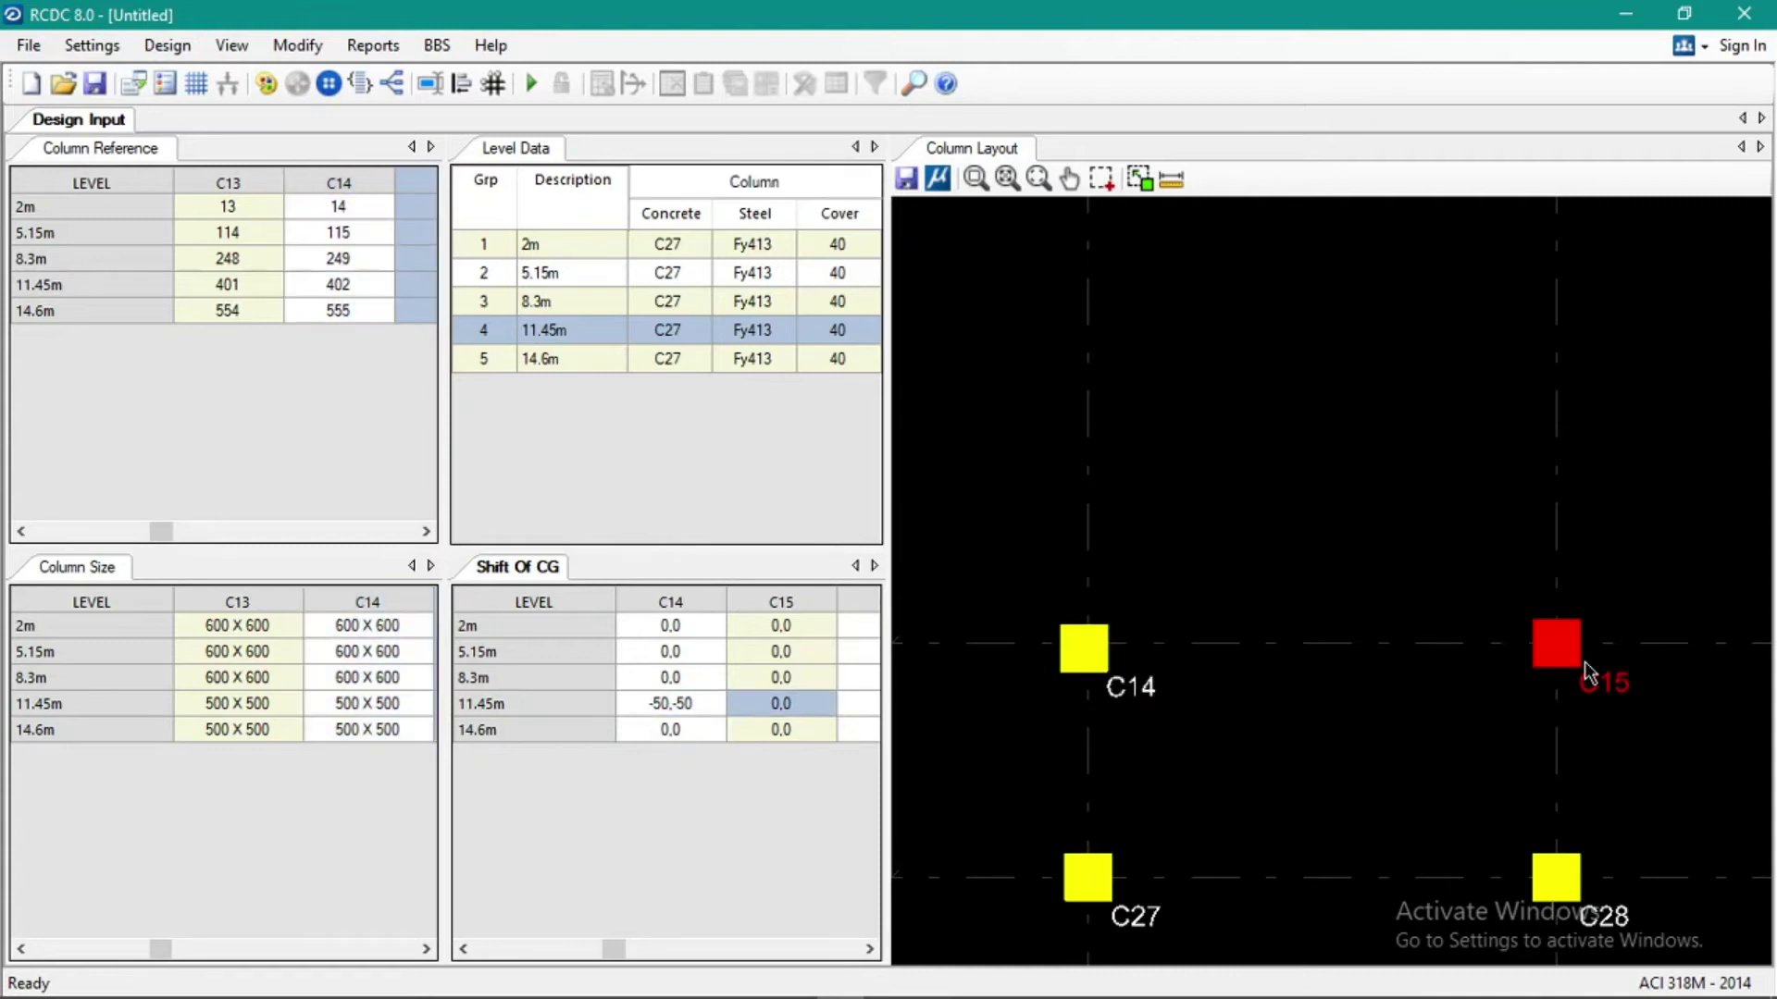
scroll(1574, 664, down, 3)
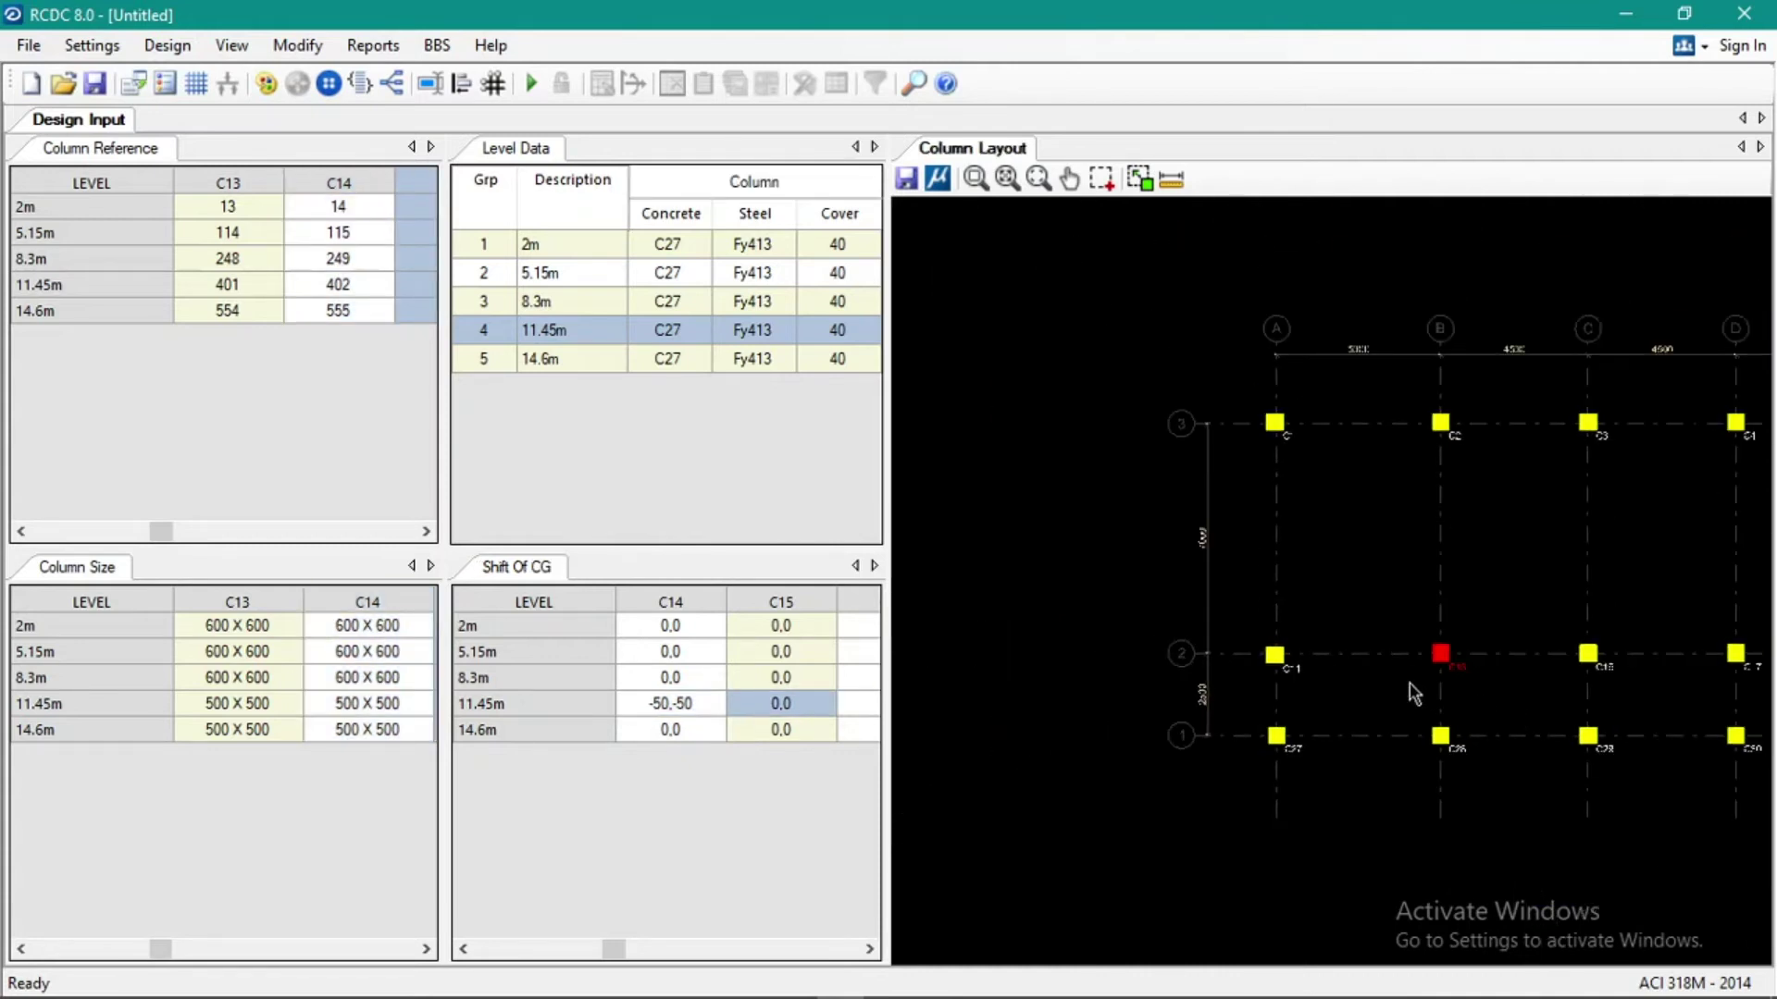
scroll(1176, 671, up, 3)
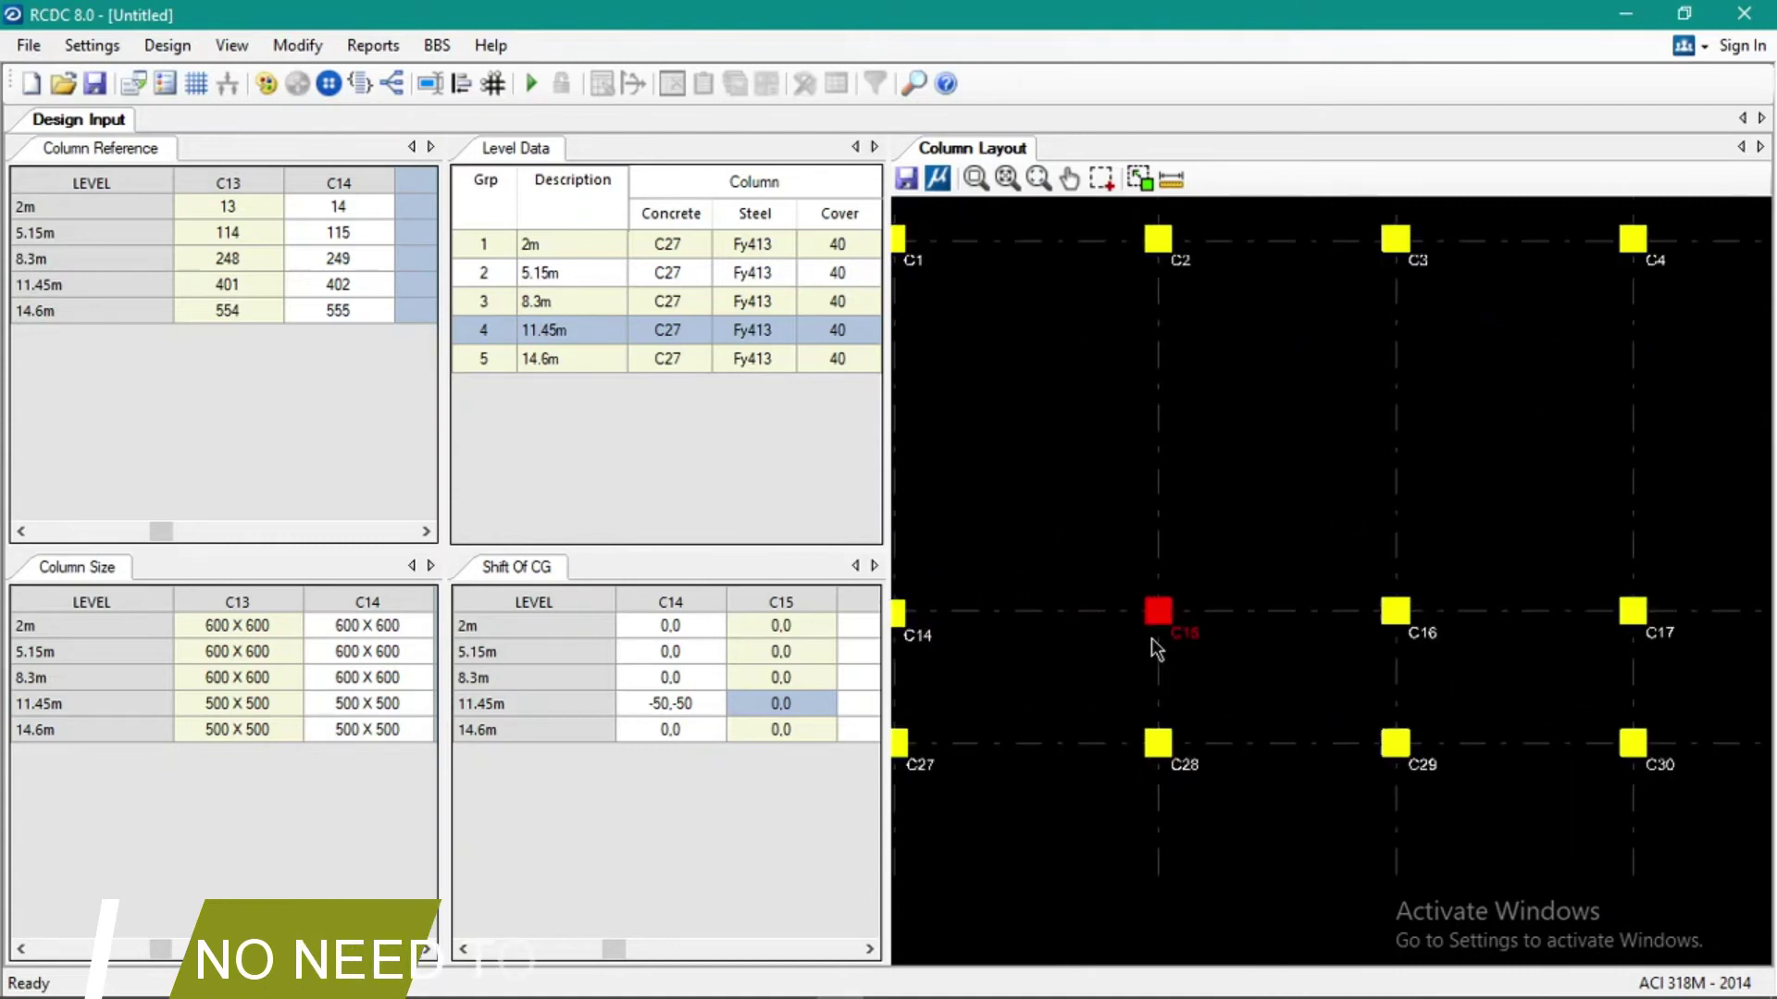
scroll(1153, 640, up, 2)
click(782, 706)
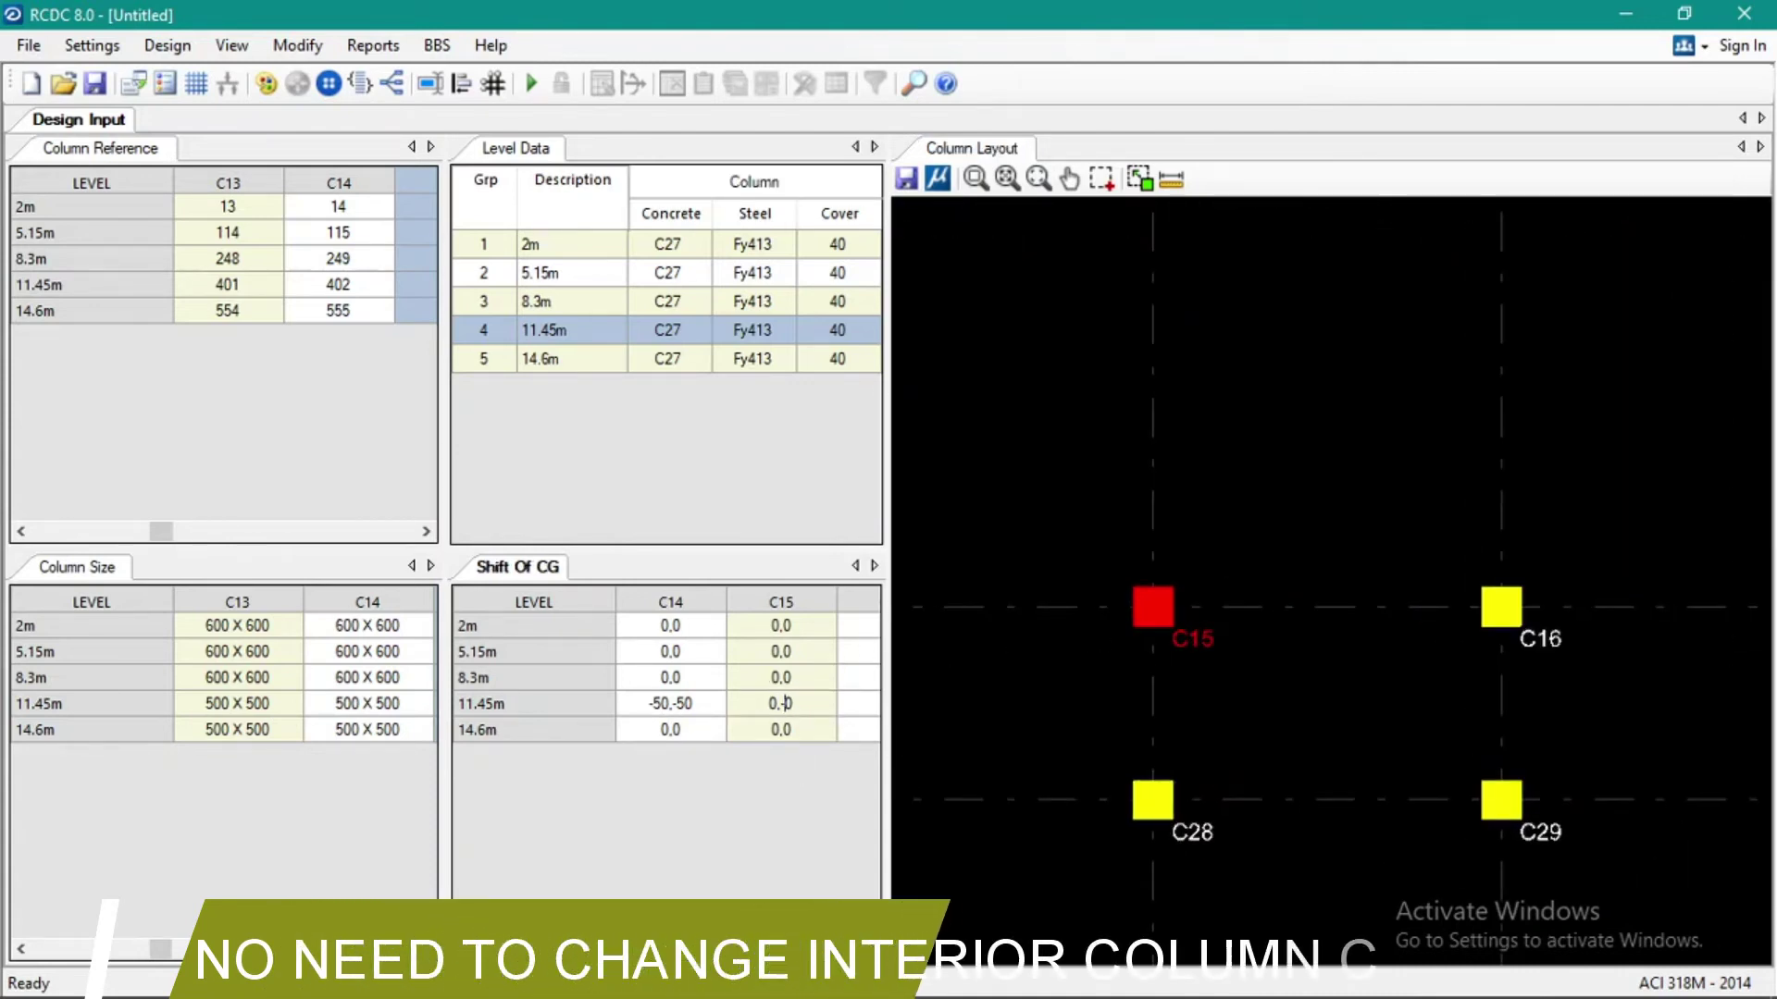
text(-5)
key(Return)
key(Up)
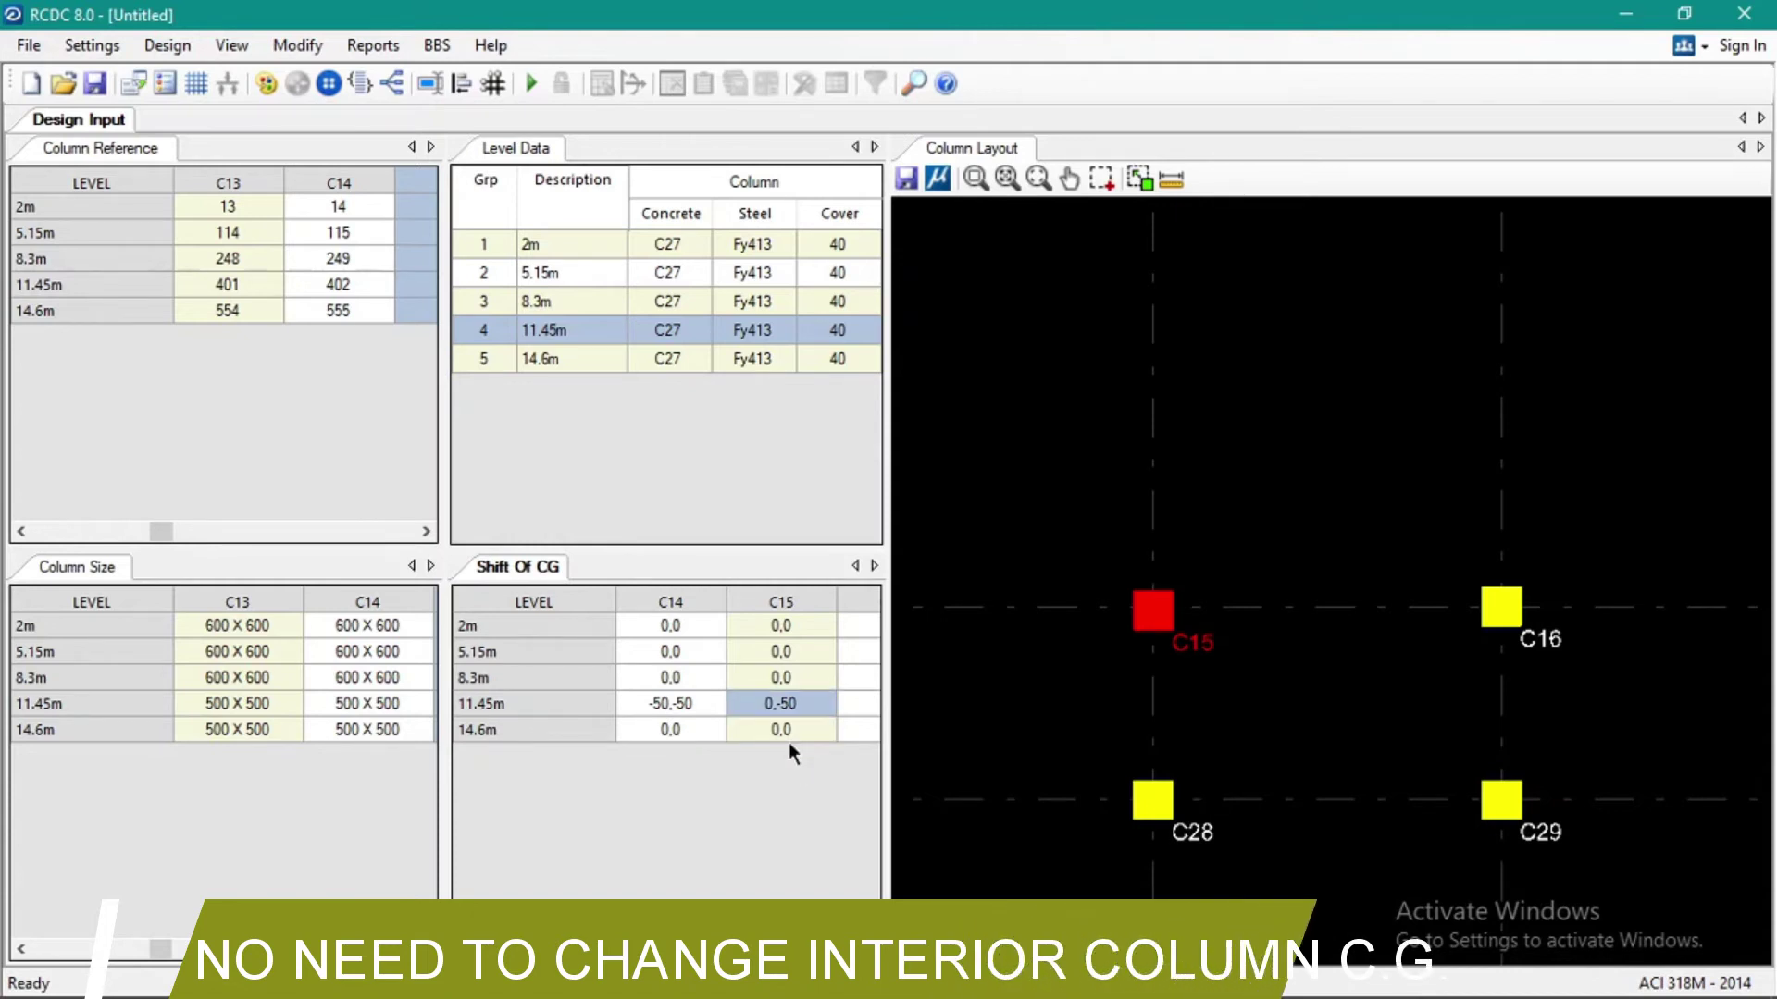
Set the shift of CG for columns C16 through C23 at the 11.45m level to 0,-50.
key(Right)
key(Right)
key(Right)
key(Right)
key(Right)
key(Right)
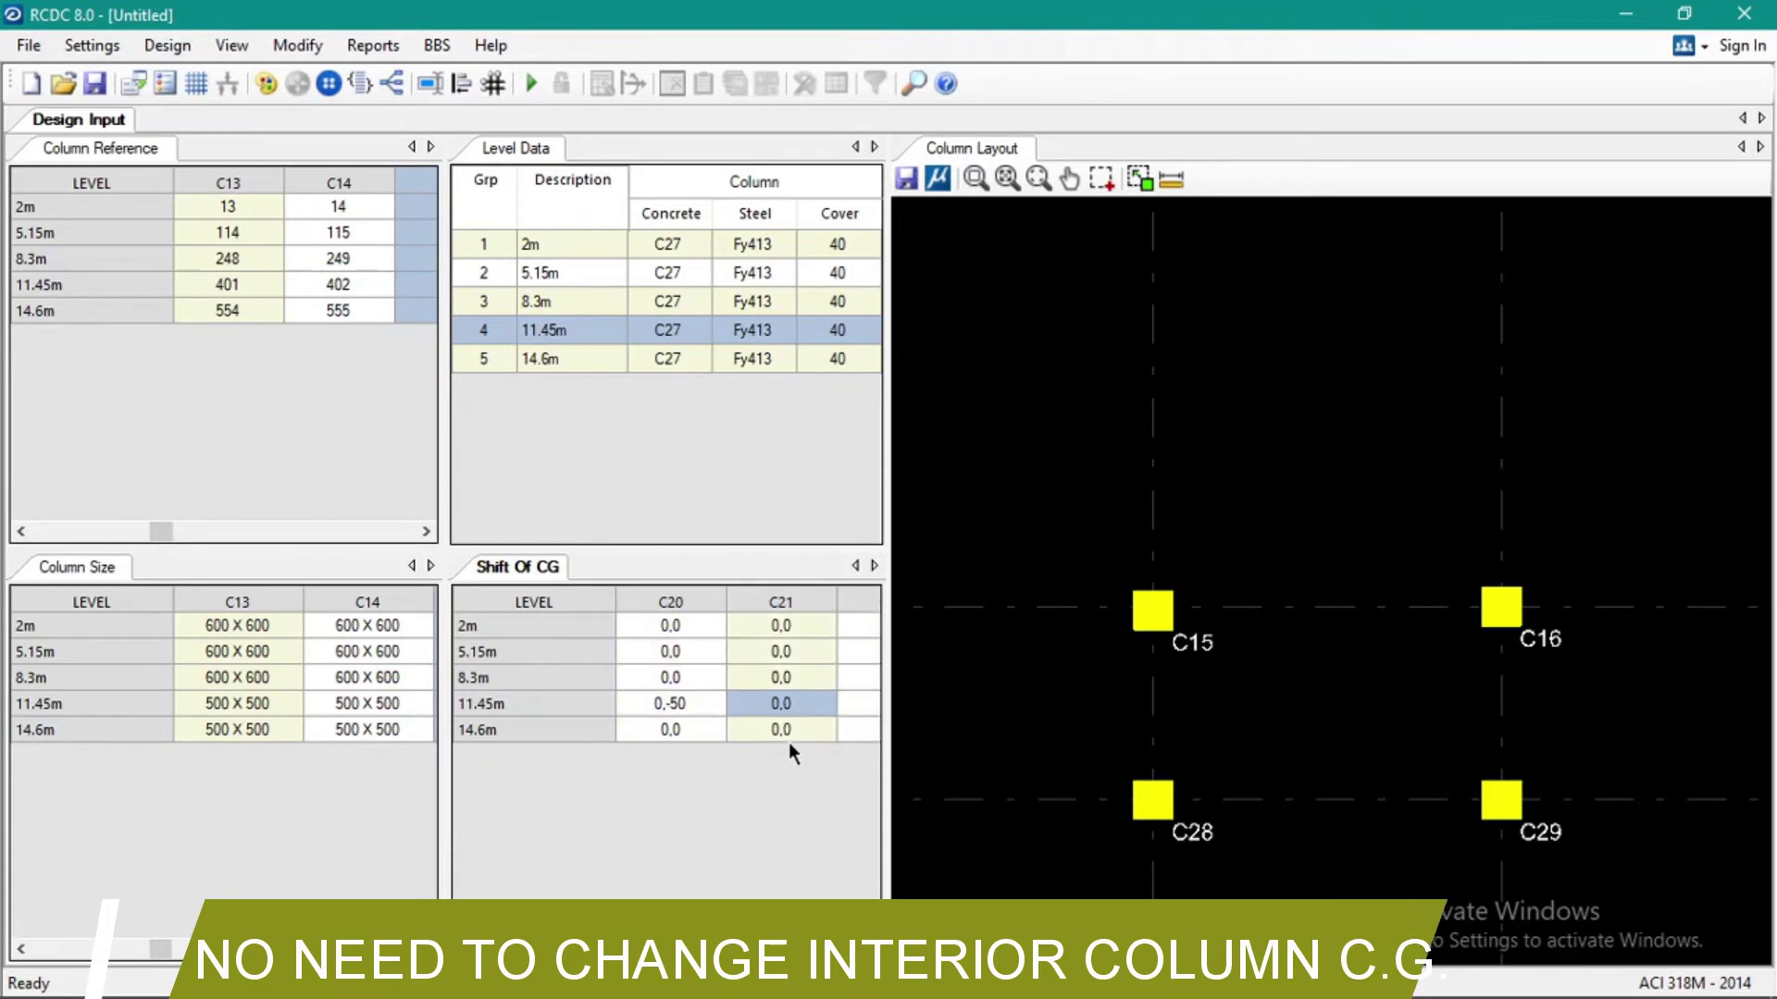
text(-5)
key(Right)
text(-5)
key(Right)
text(-5)
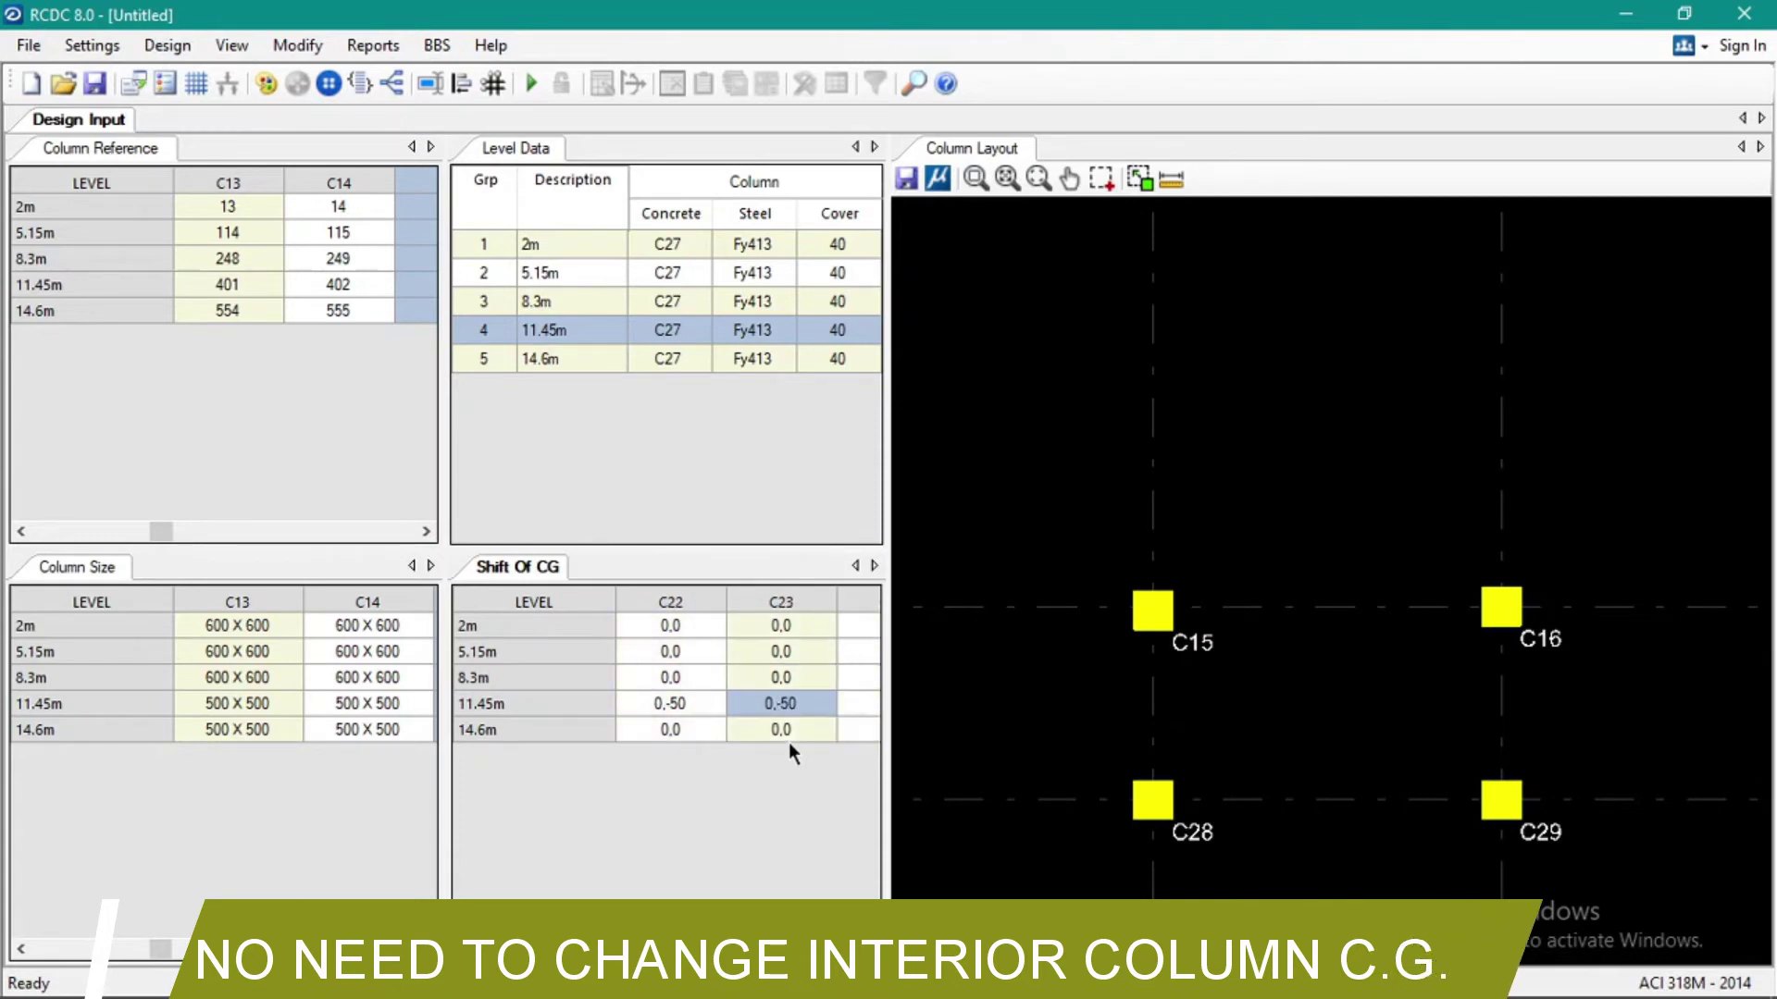
Set the shift of CG for columns C24 and C25 at the 11.45m level to 0,-50.
click(1281, 488)
scroll(1240, 503, down, 5)
scroll(1234, 505, down, 4)
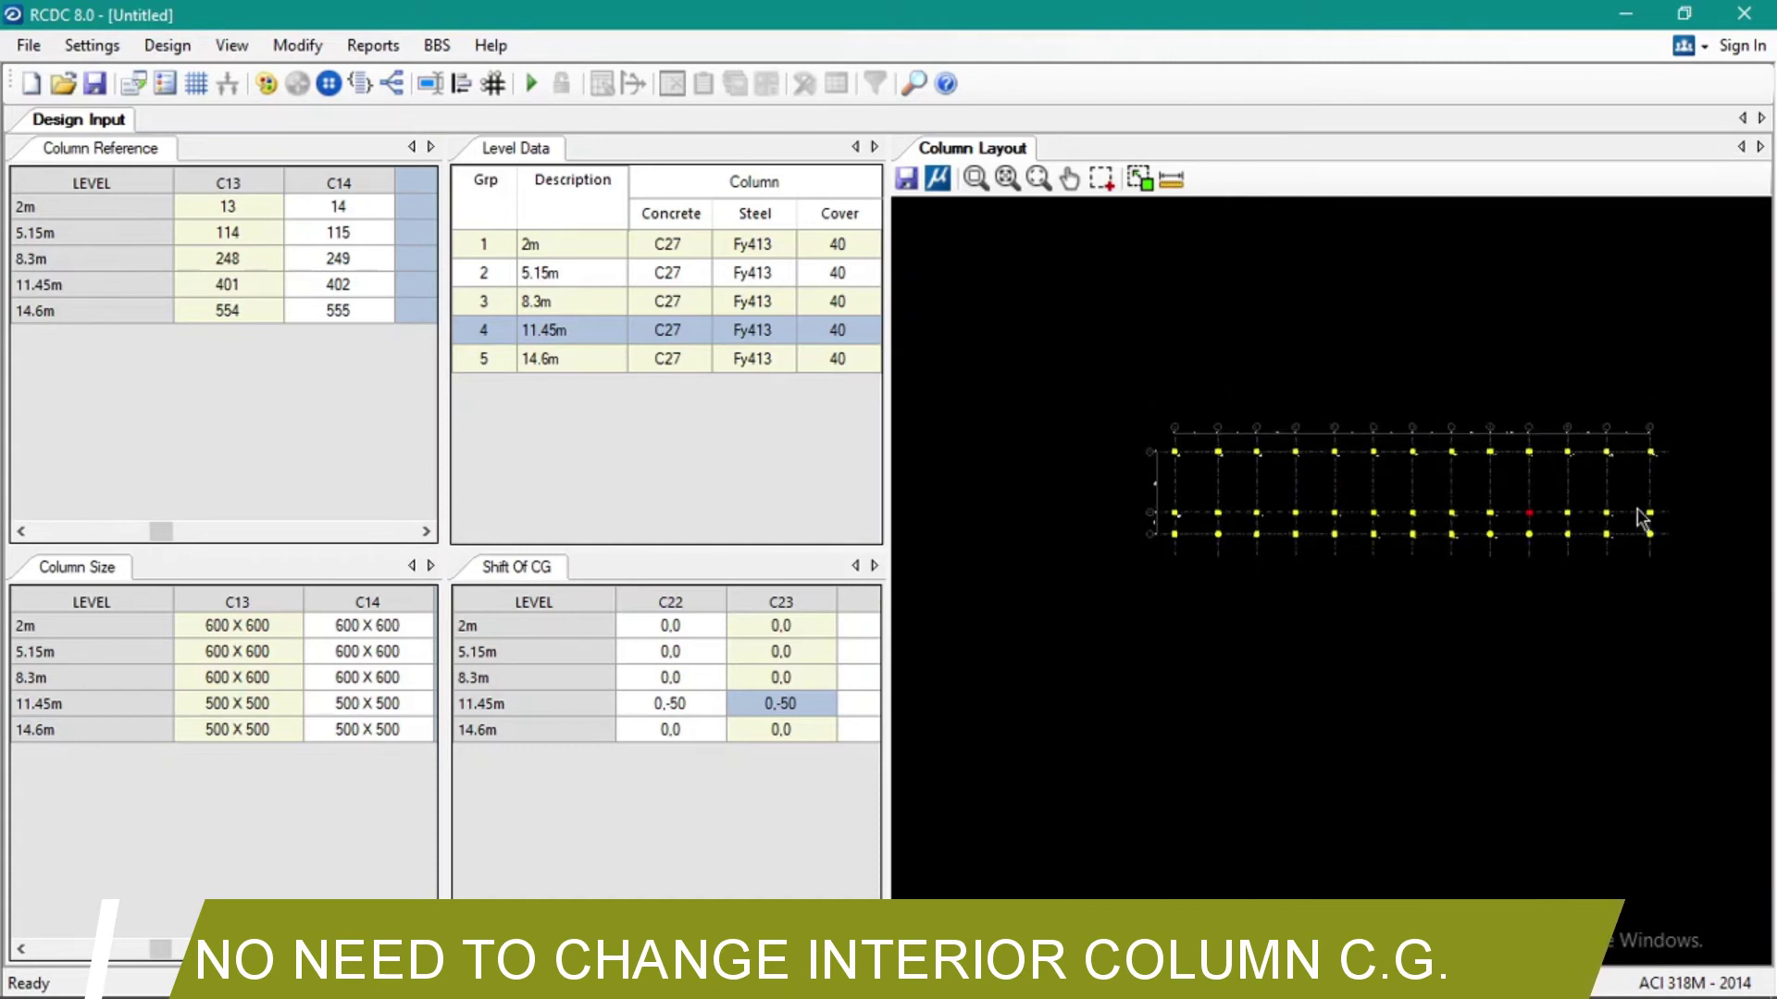
scroll(1642, 519, up, 3)
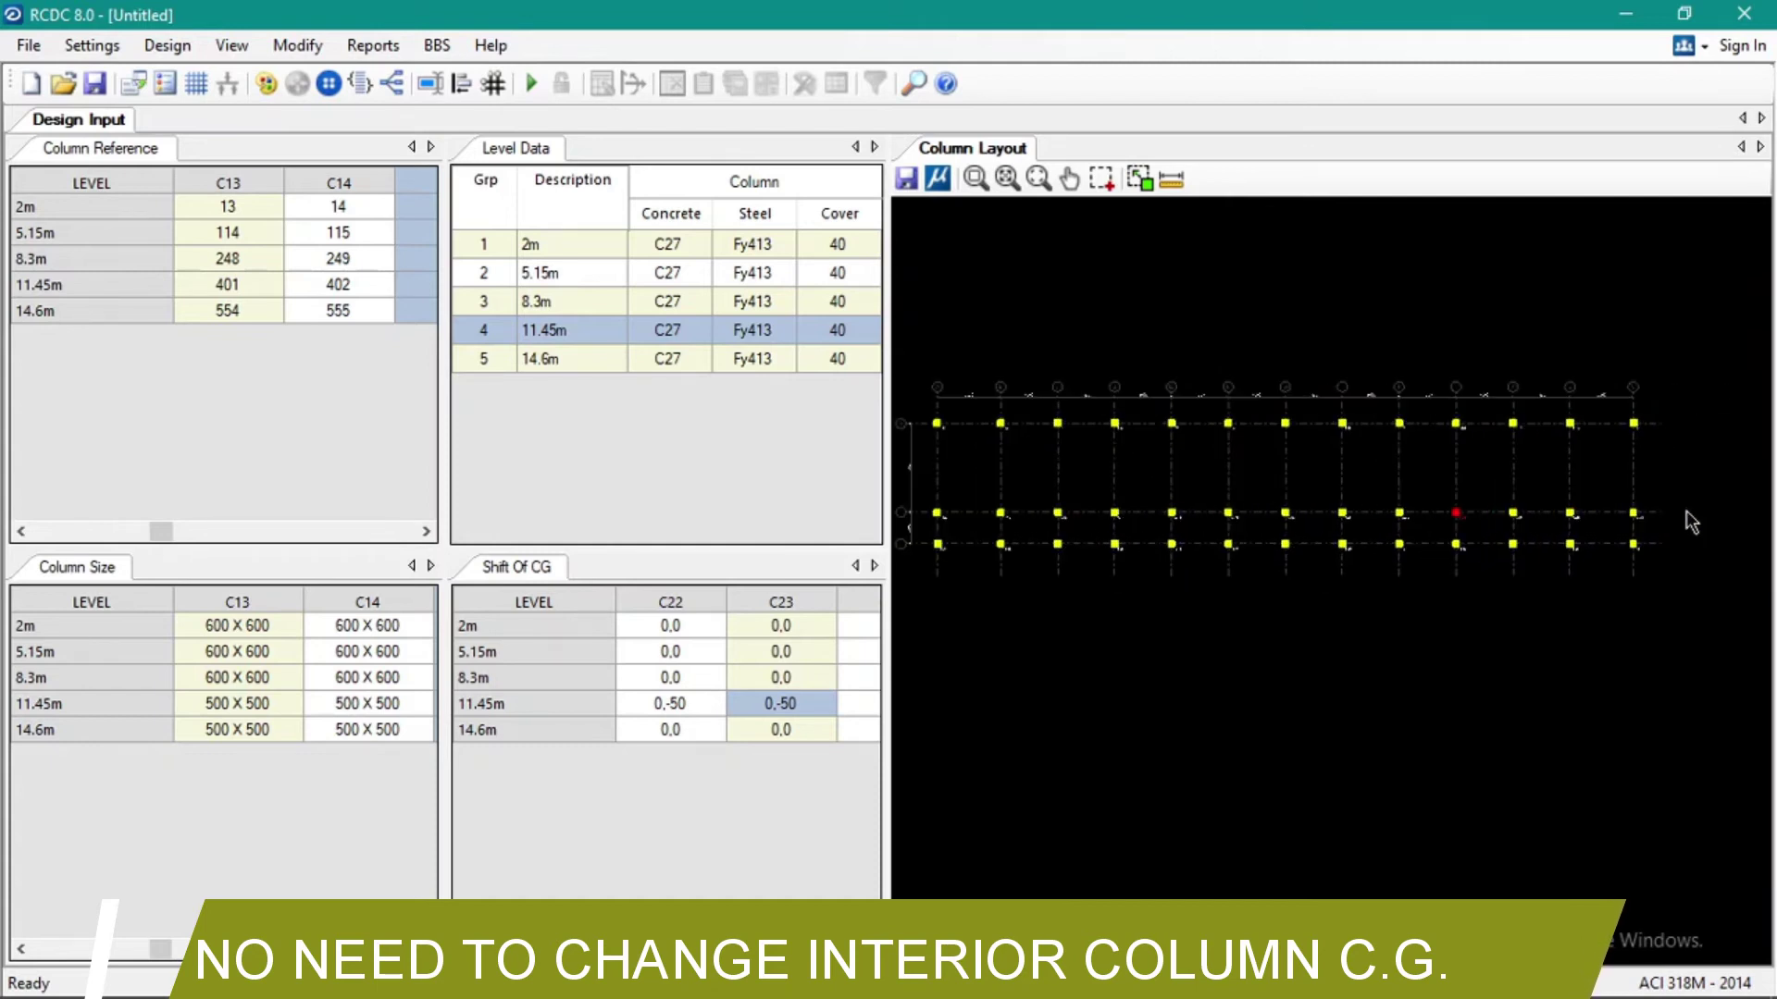
click(802, 707)
key(Down)
key(Up)
key(Right)
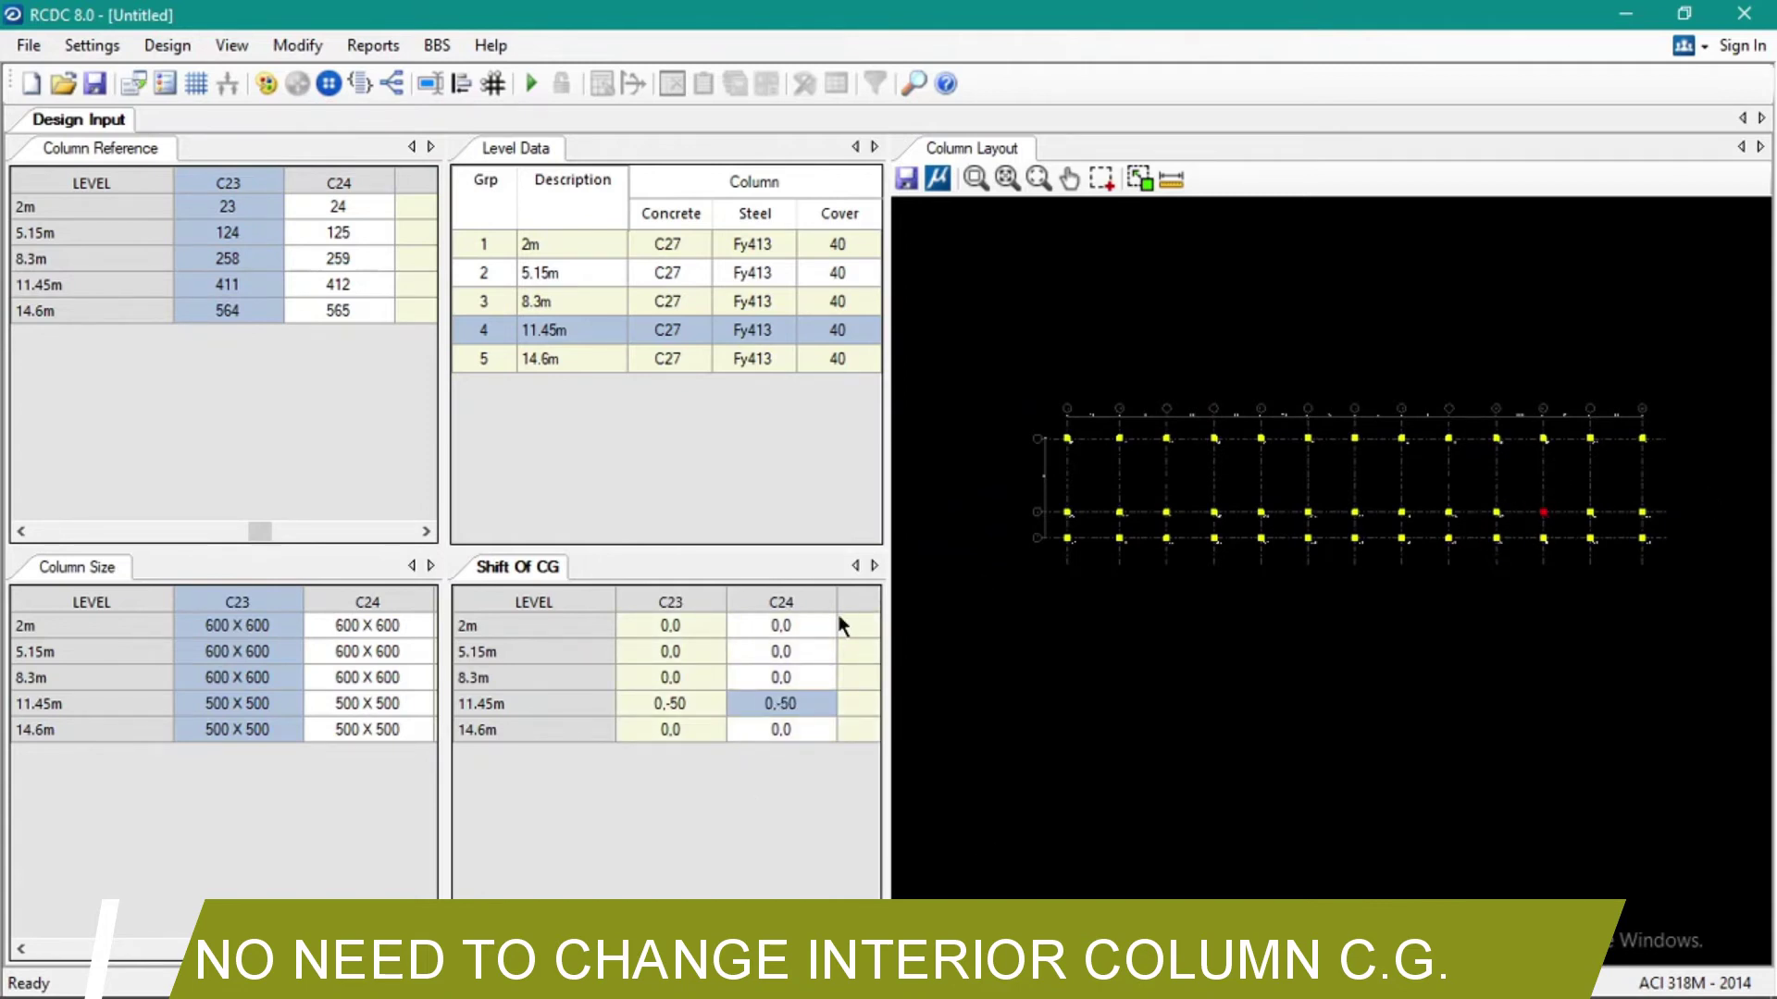
key(Right)
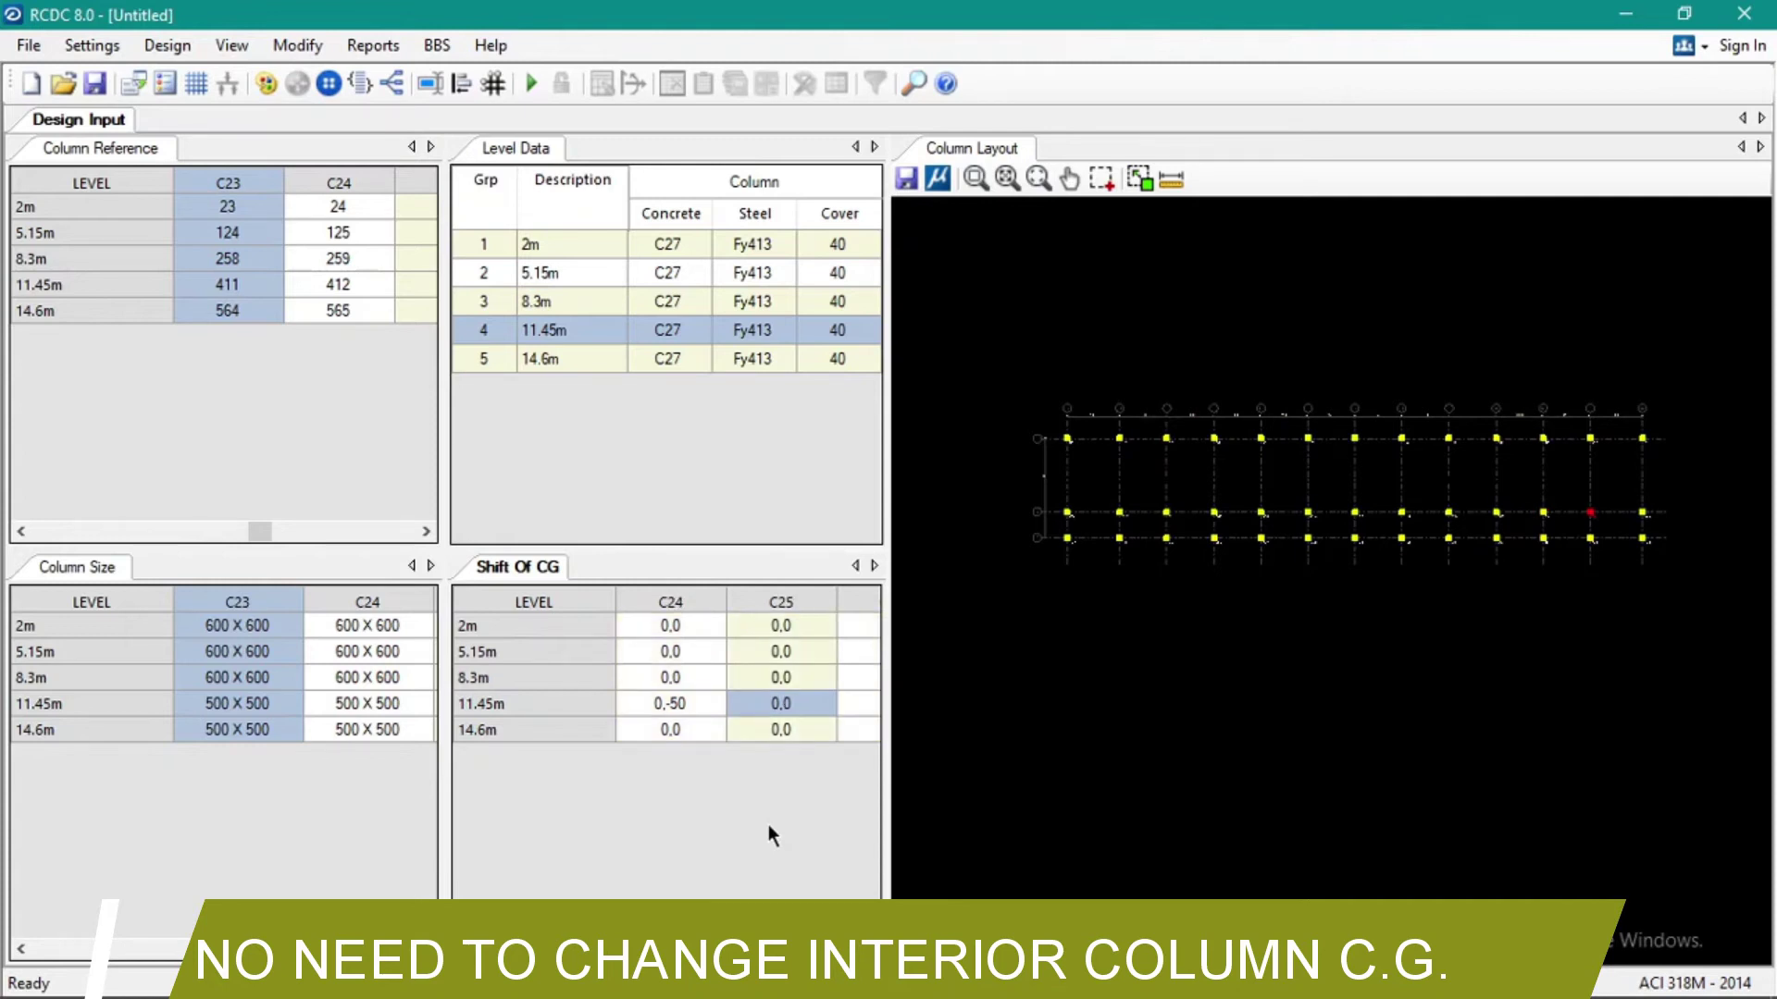
text(0,-50)
key(Right)
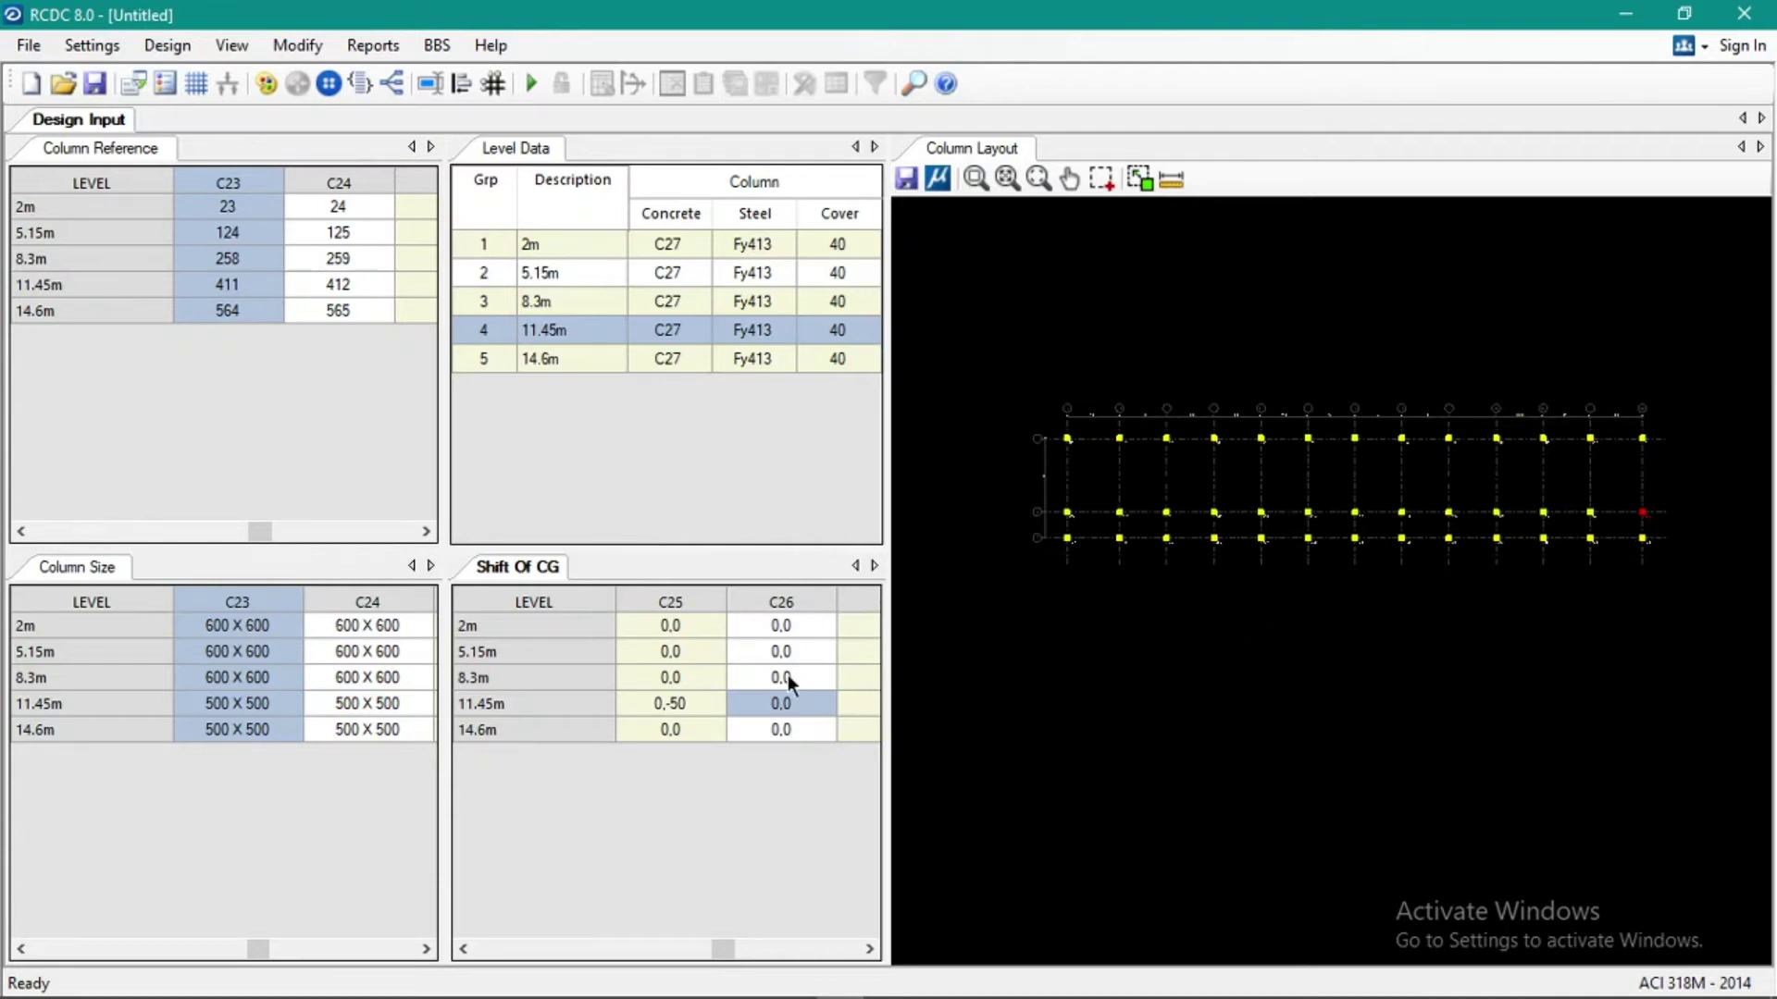
Set the shift of CG for column C26 at the 11.45m level to 50,-50 and check the column in the layout.
click(775, 707)
click(777, 729)
text(50)
key(Delete)
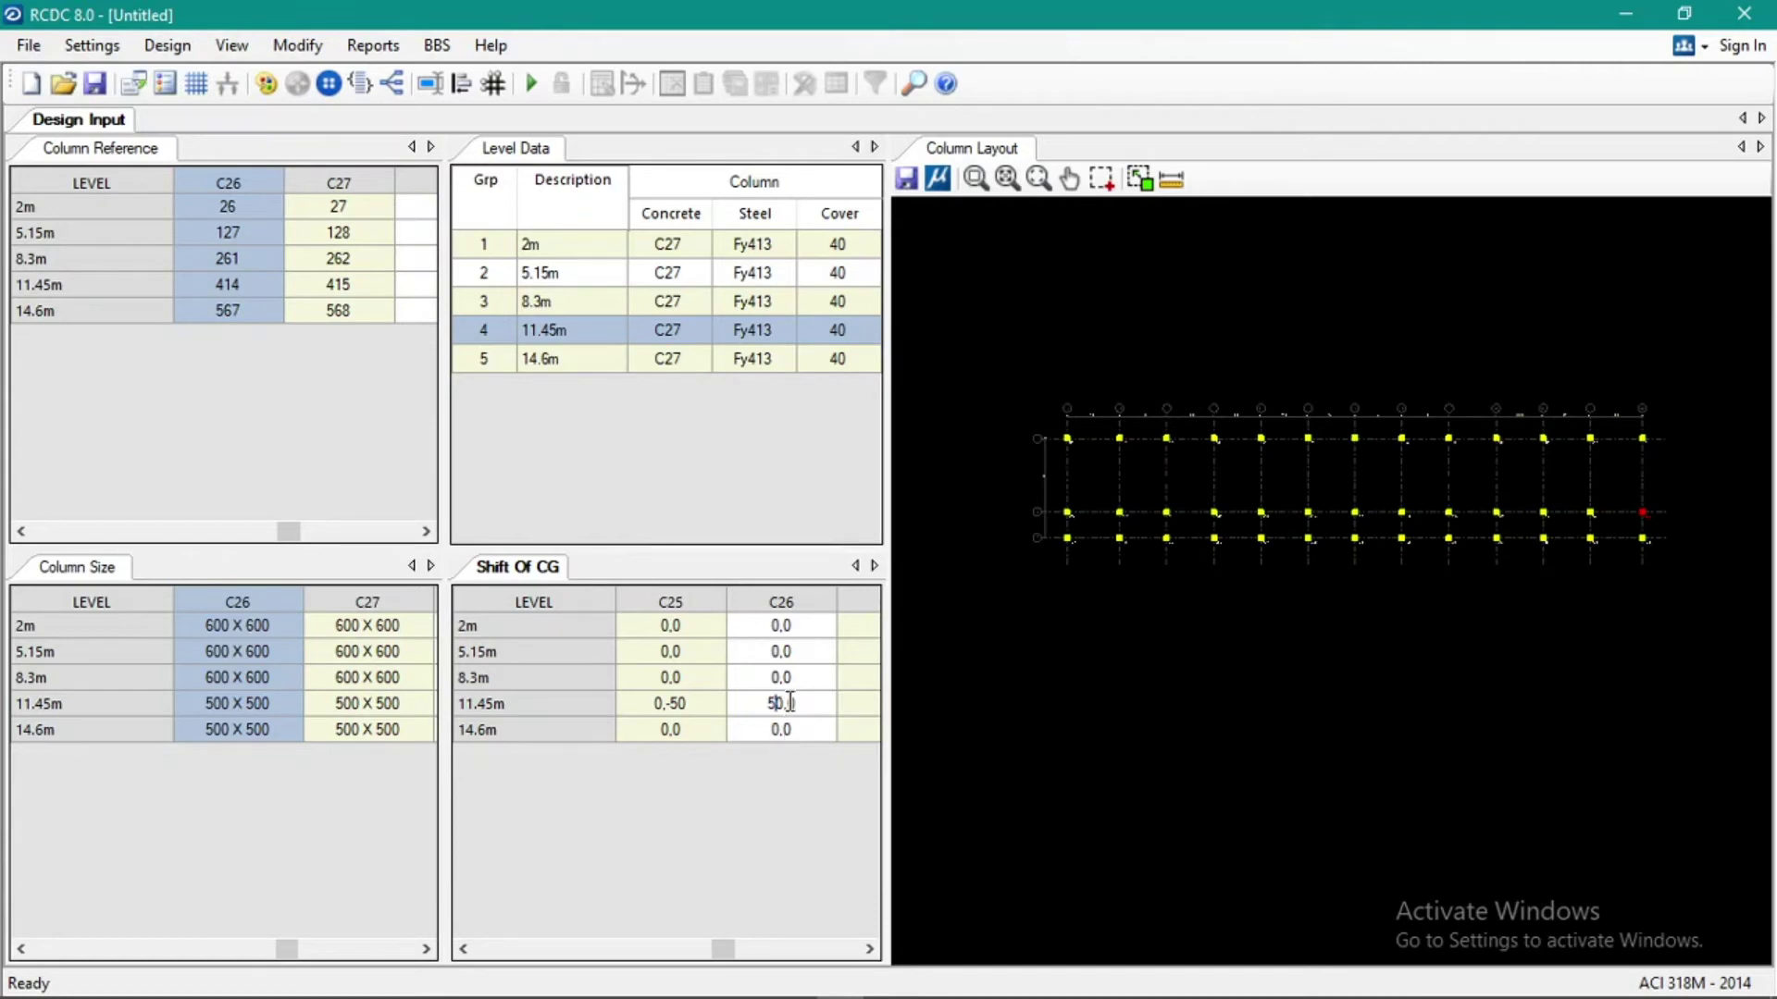
key(Right)
text(-5)
click(798, 730)
click(800, 708)
click(1590, 639)
scroll(1634, 513, up, 5)
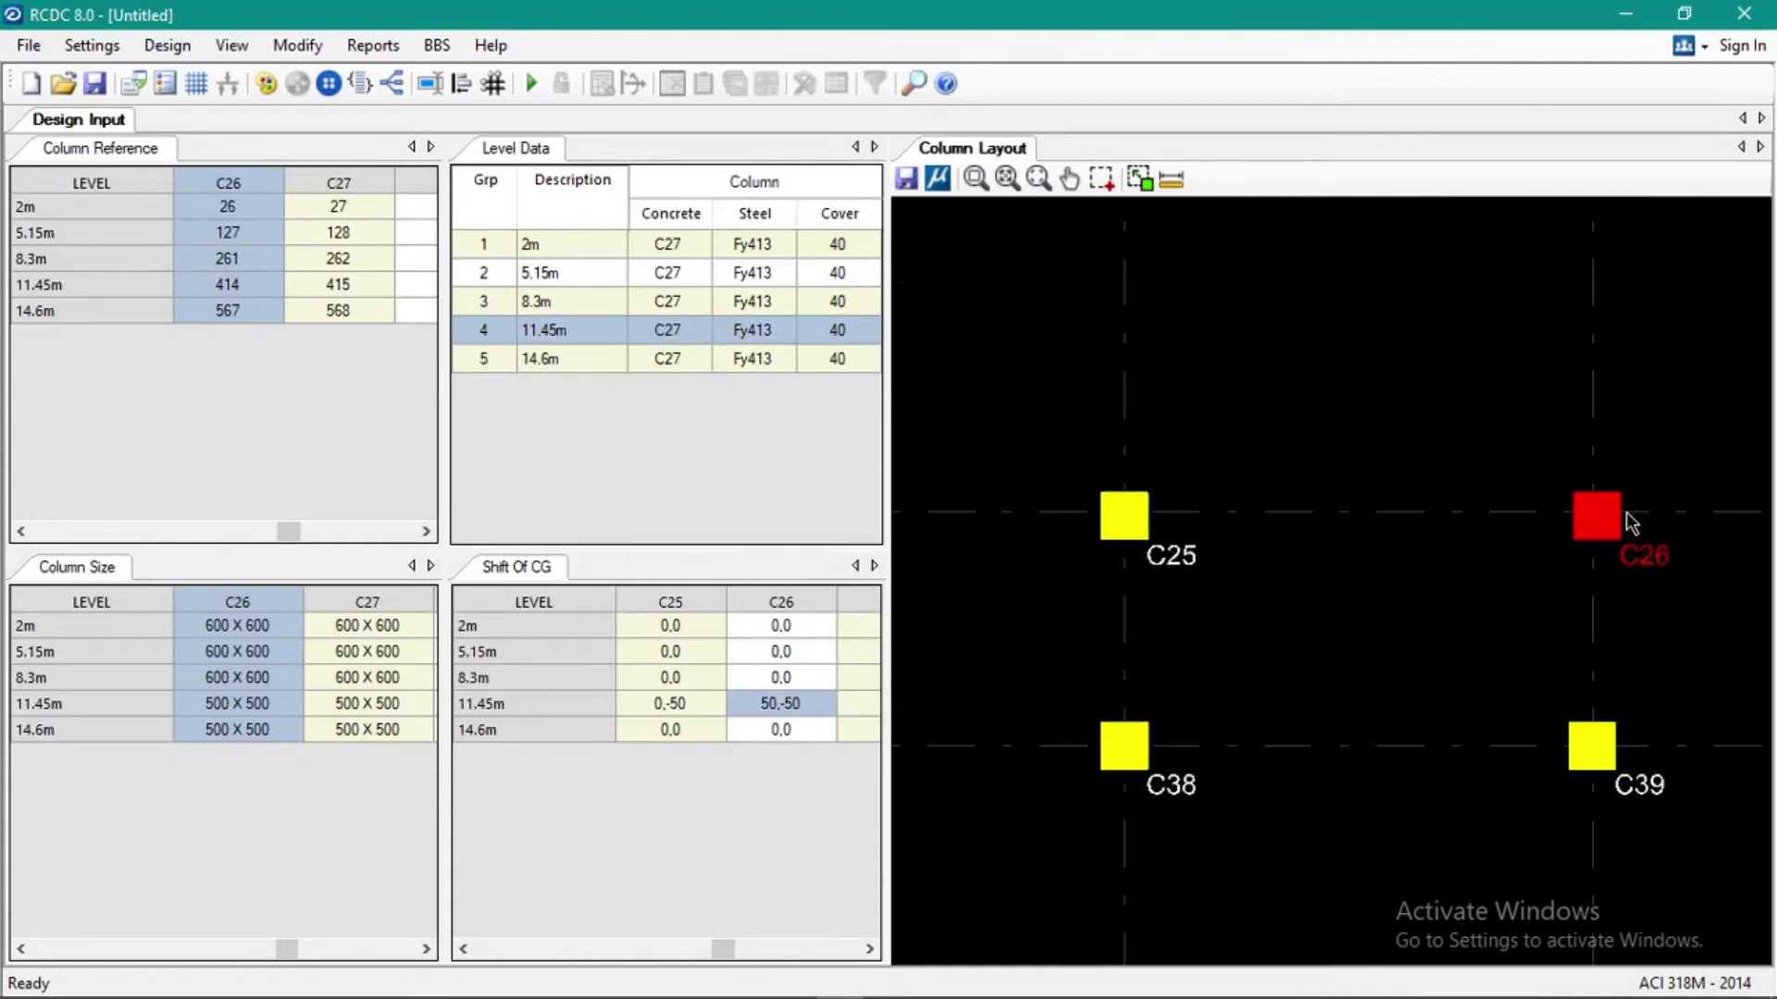
Select the shift of CG for column C27 at the 11.45m level and locate that column in the layout.
scroll(1626, 523, down, 6)
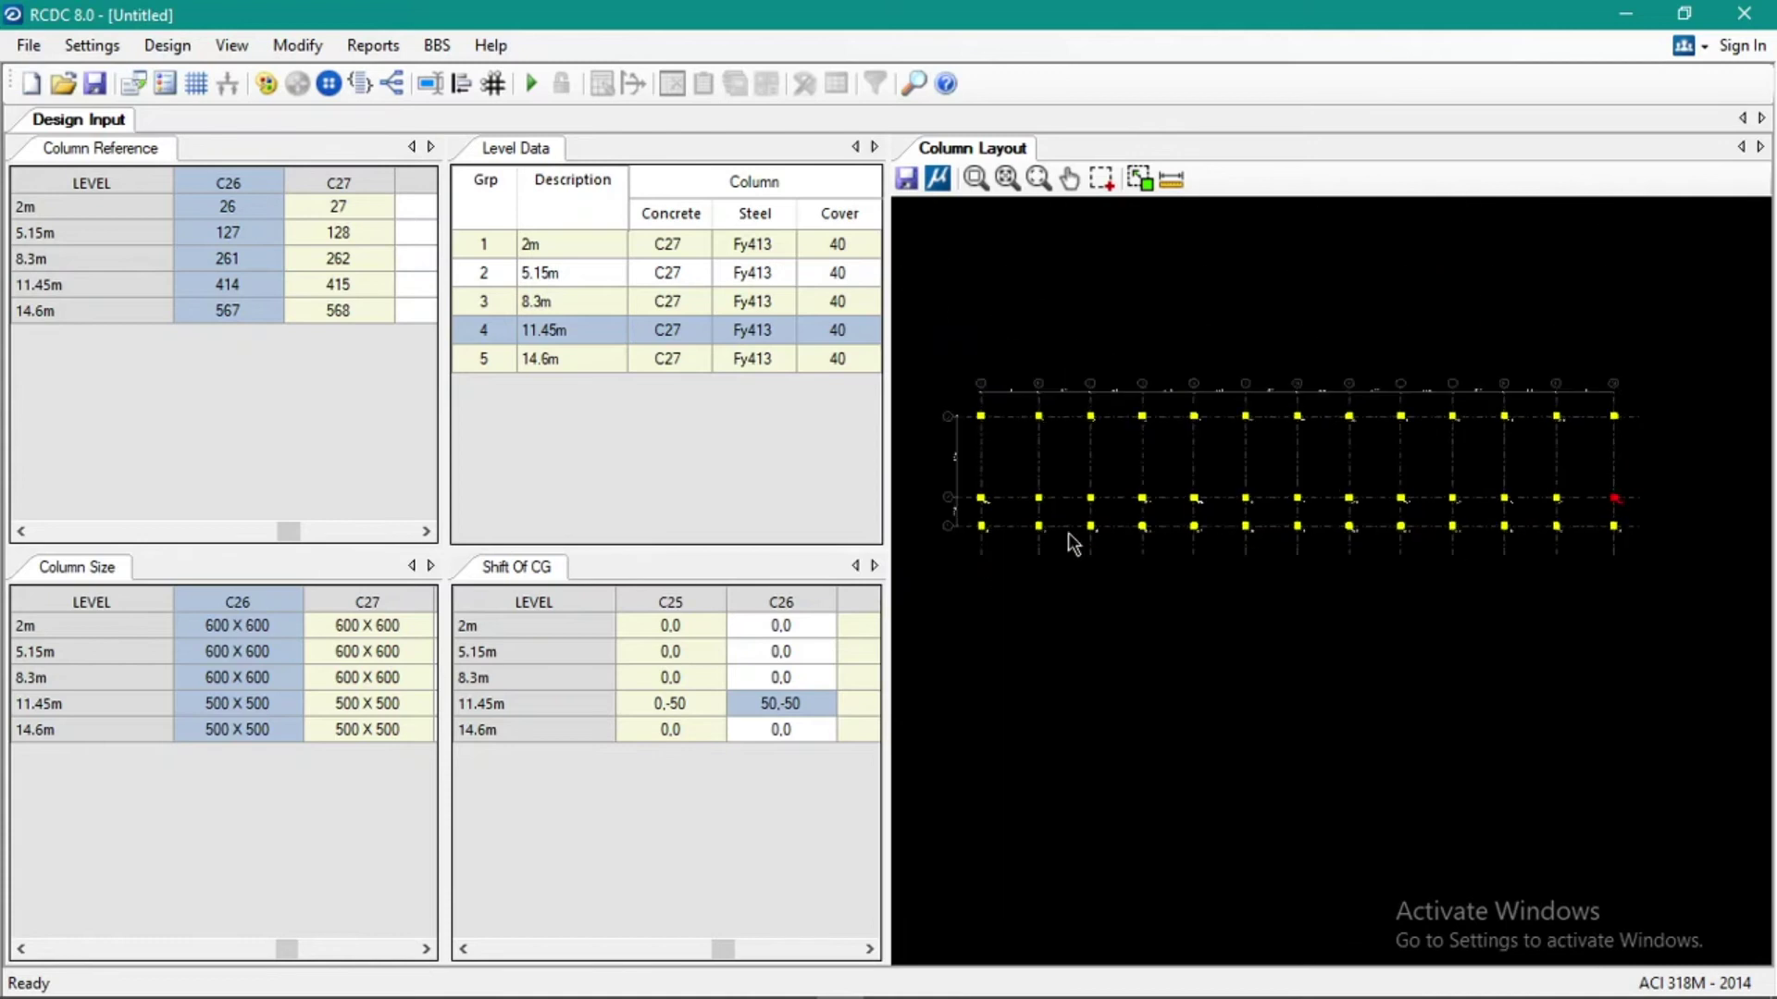
scroll(967, 547, up, 4)
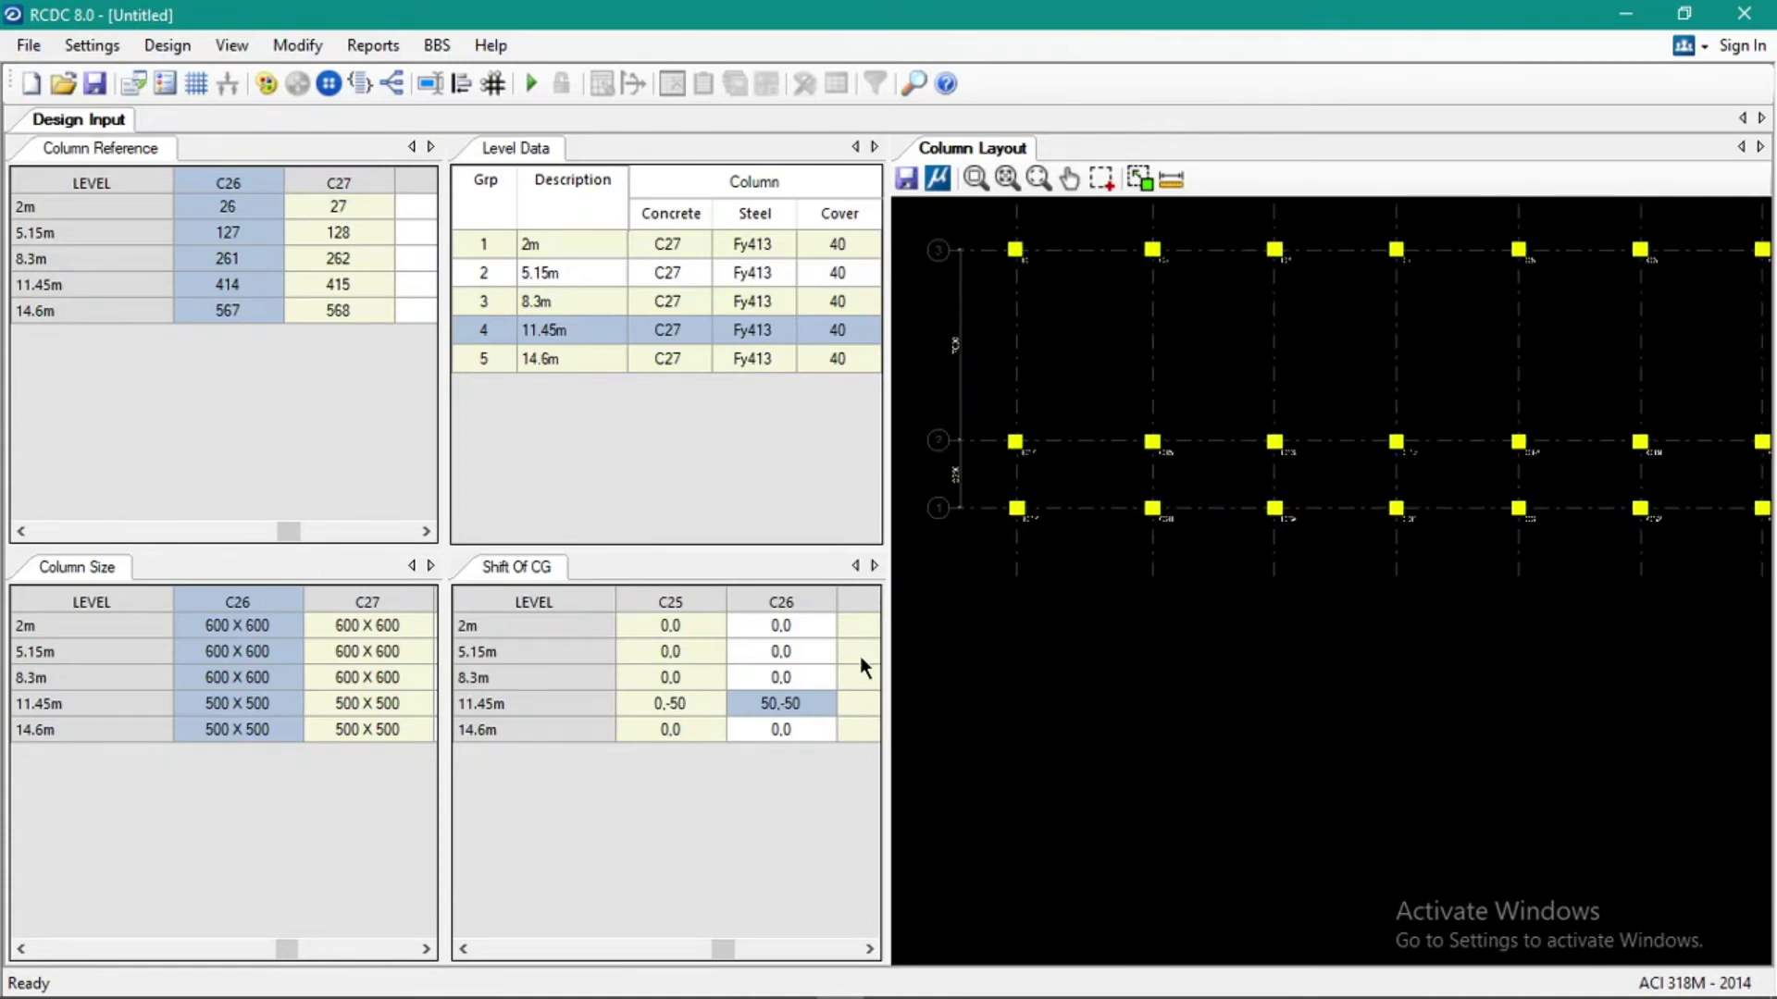
click(846, 706)
scroll(1027, 544, up, 4)
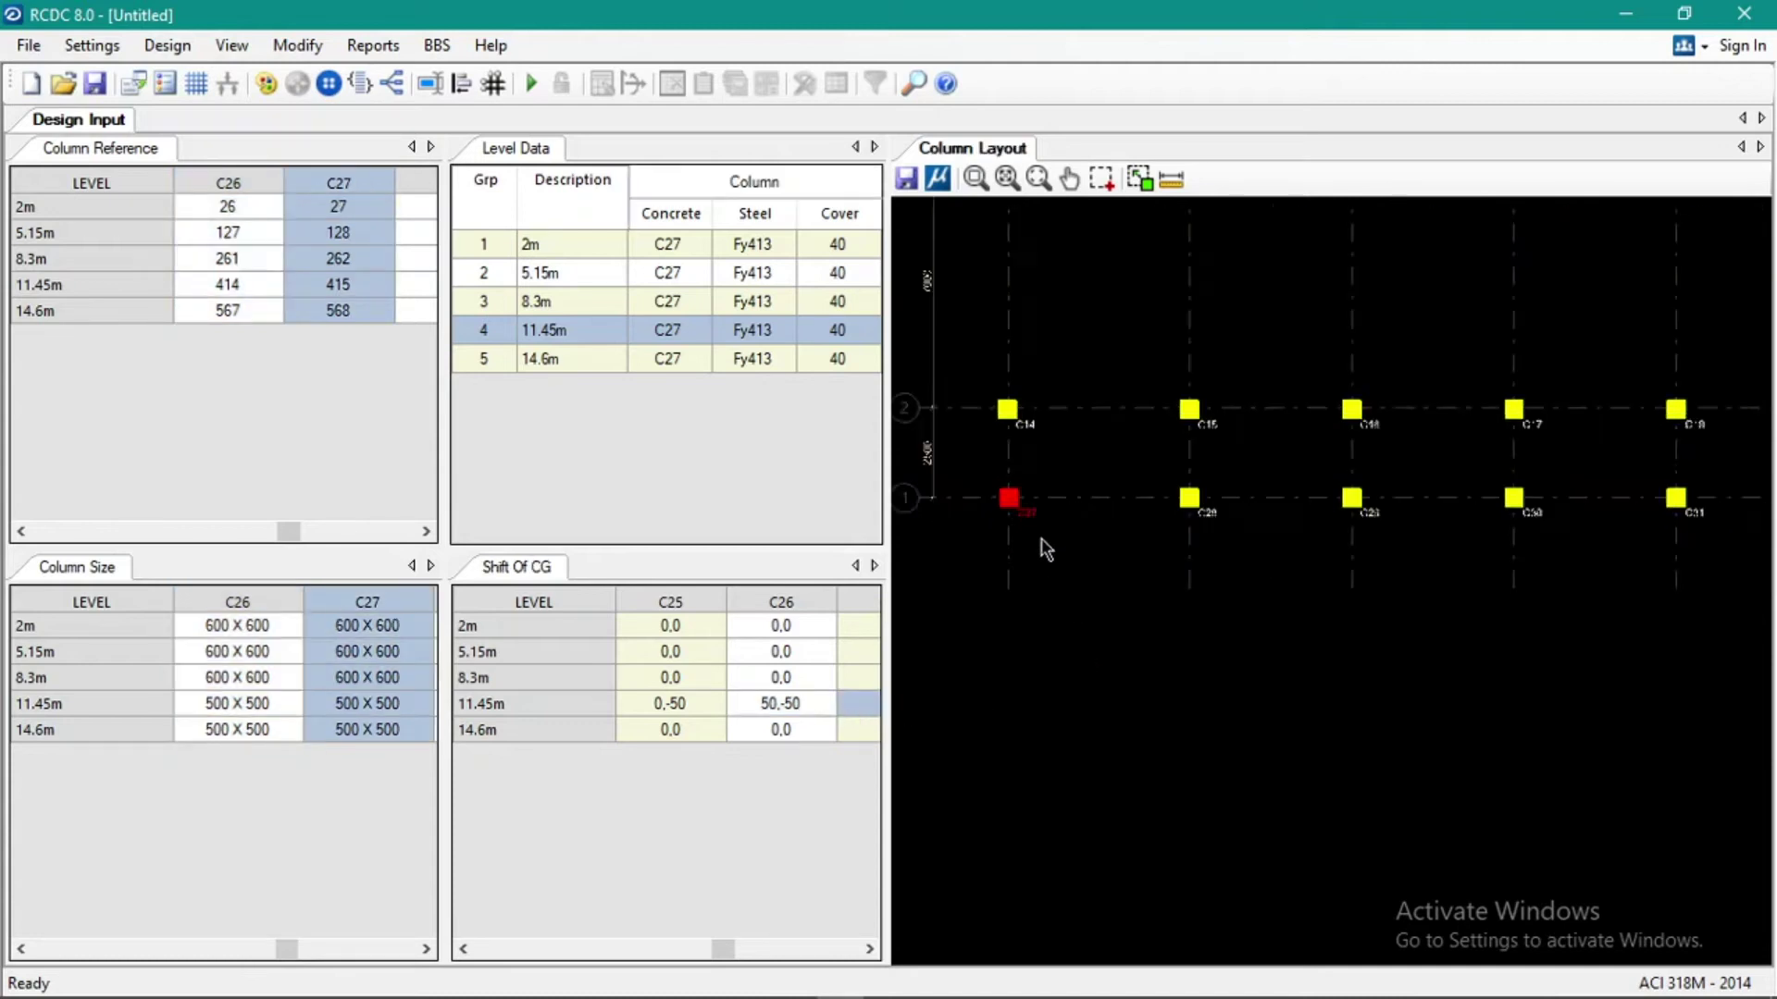
scroll(1009, 541, down, 3)
scroll(1004, 519, up, 4)
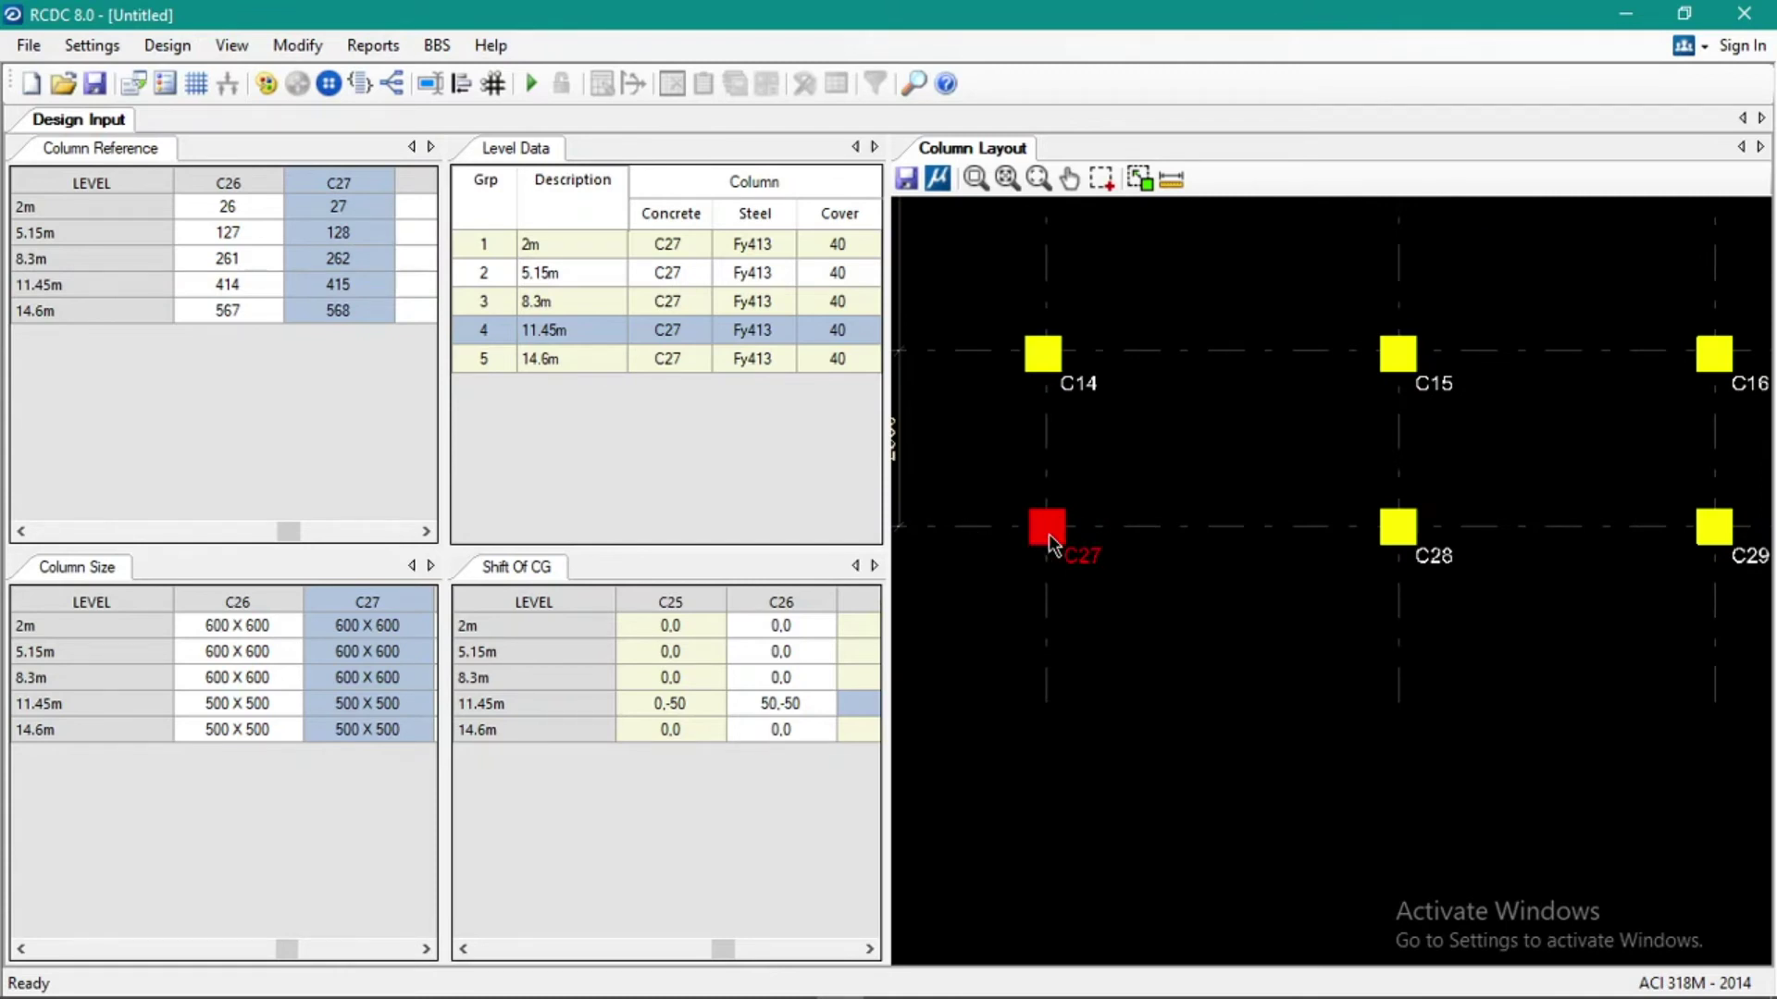
scroll(1043, 572, down, 4)
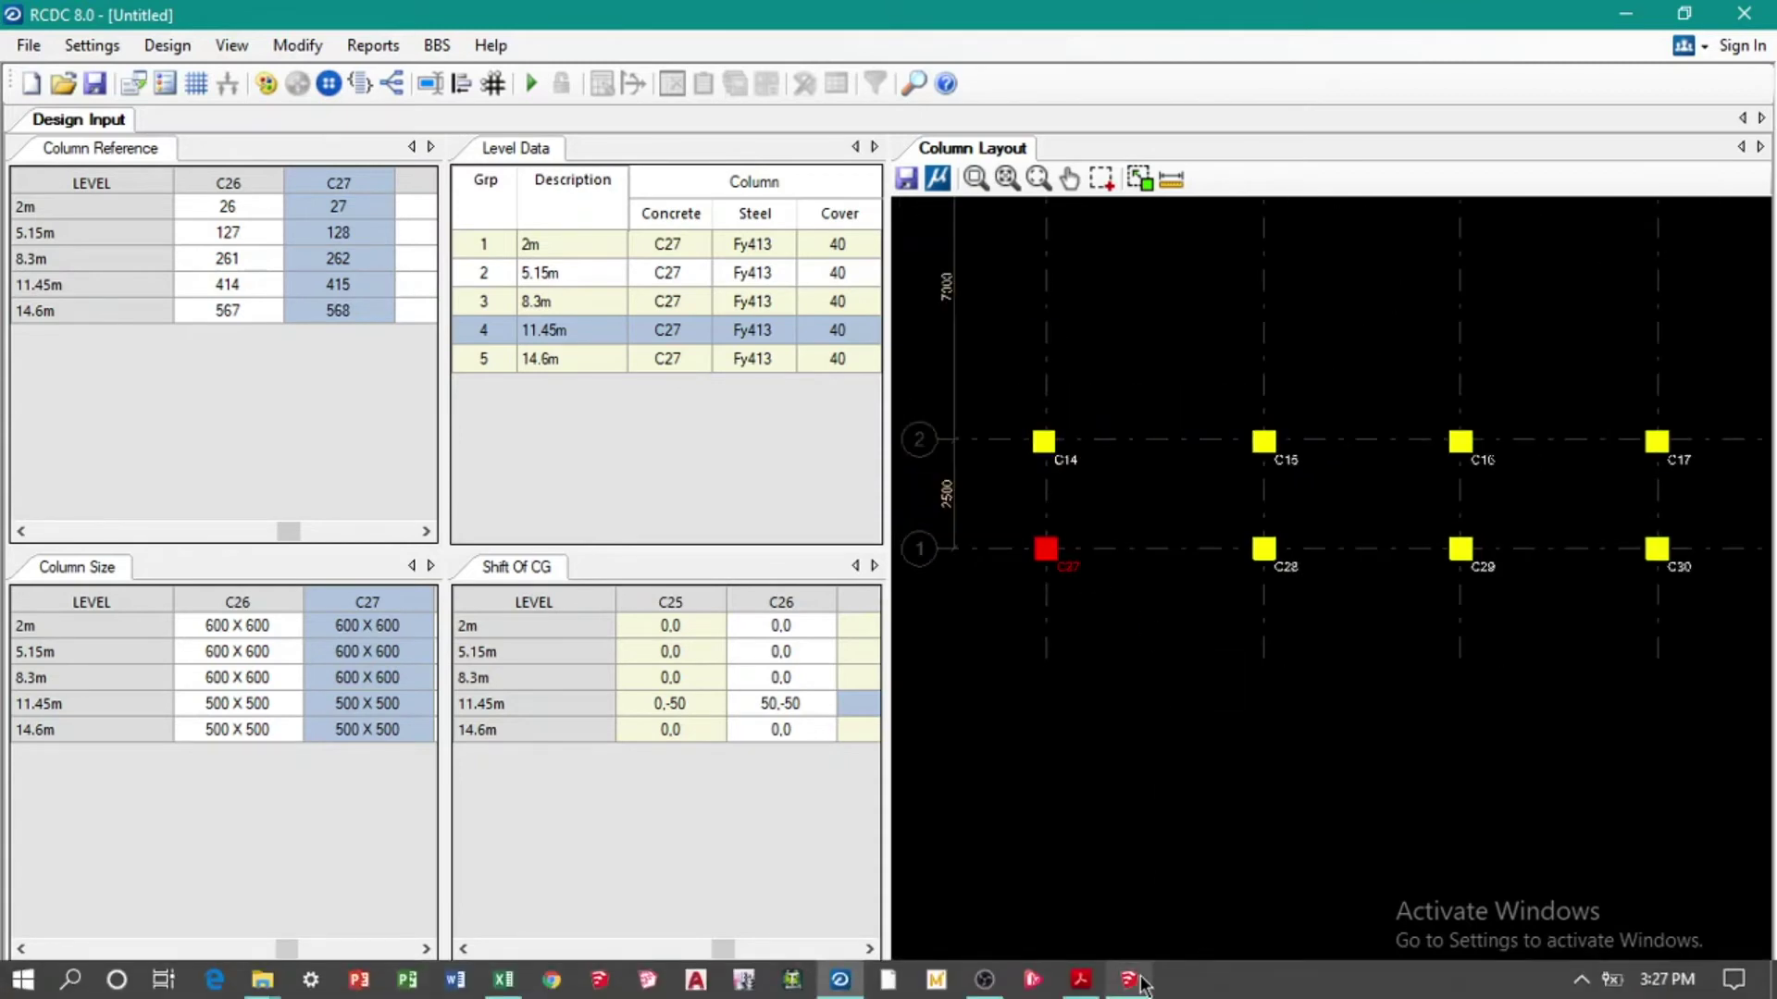
Switch to the SketchUp school model, examine the front corner column beside the red downspout, and return to RCDC.
click(1140, 983)
middle_drag(979, 519, 880, 505)
scroll(771, 463, up, 5)
scroll(879, 505, up, 5)
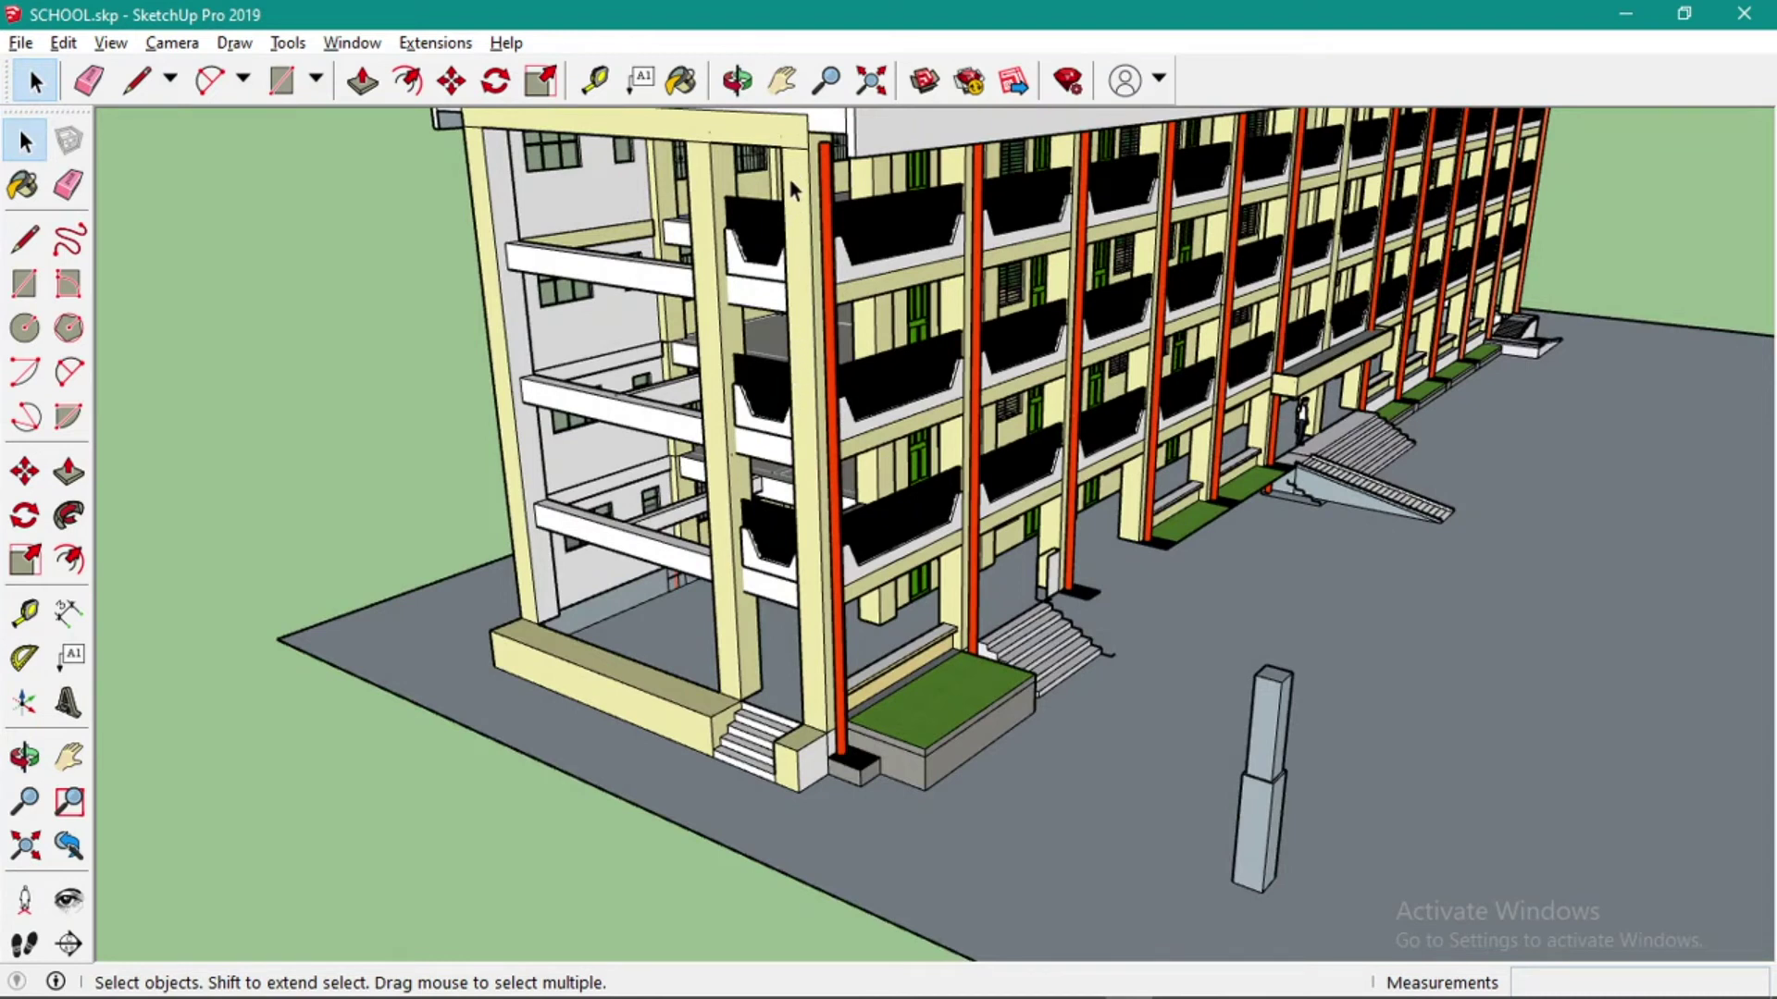
scroll(836, 653, up, 5)
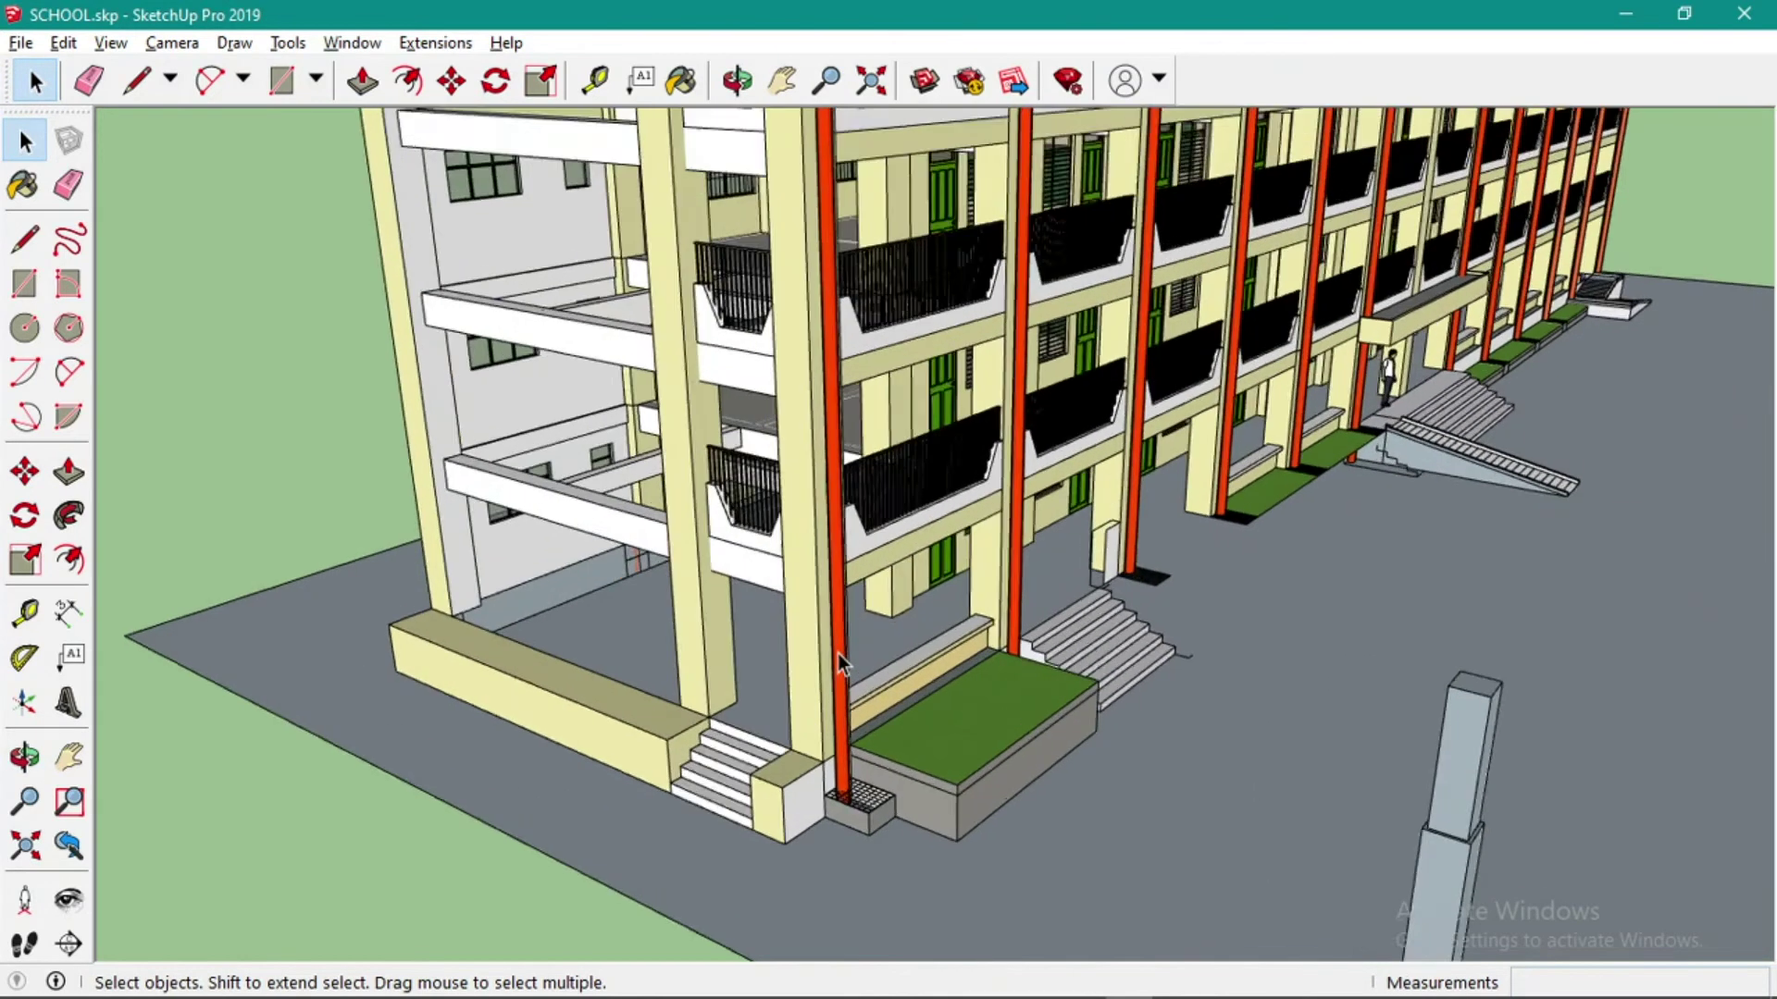
scroll(778, 565, down, 6)
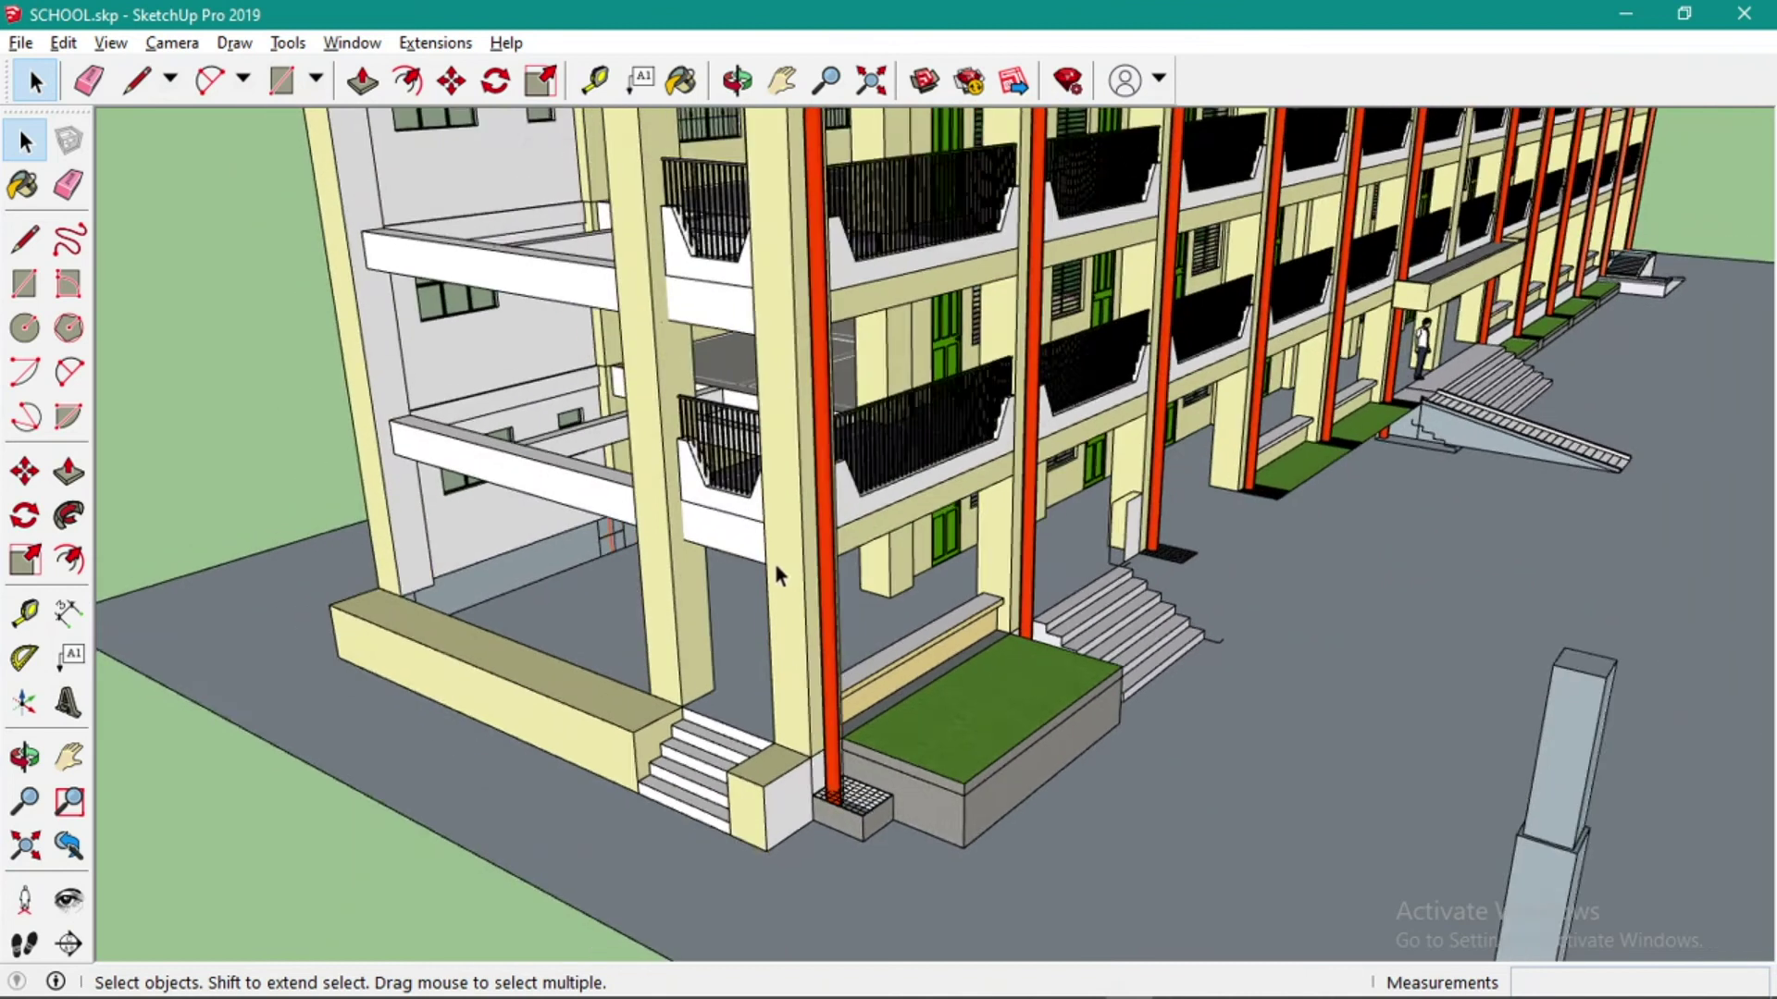
scroll(770, 271, up, 2)
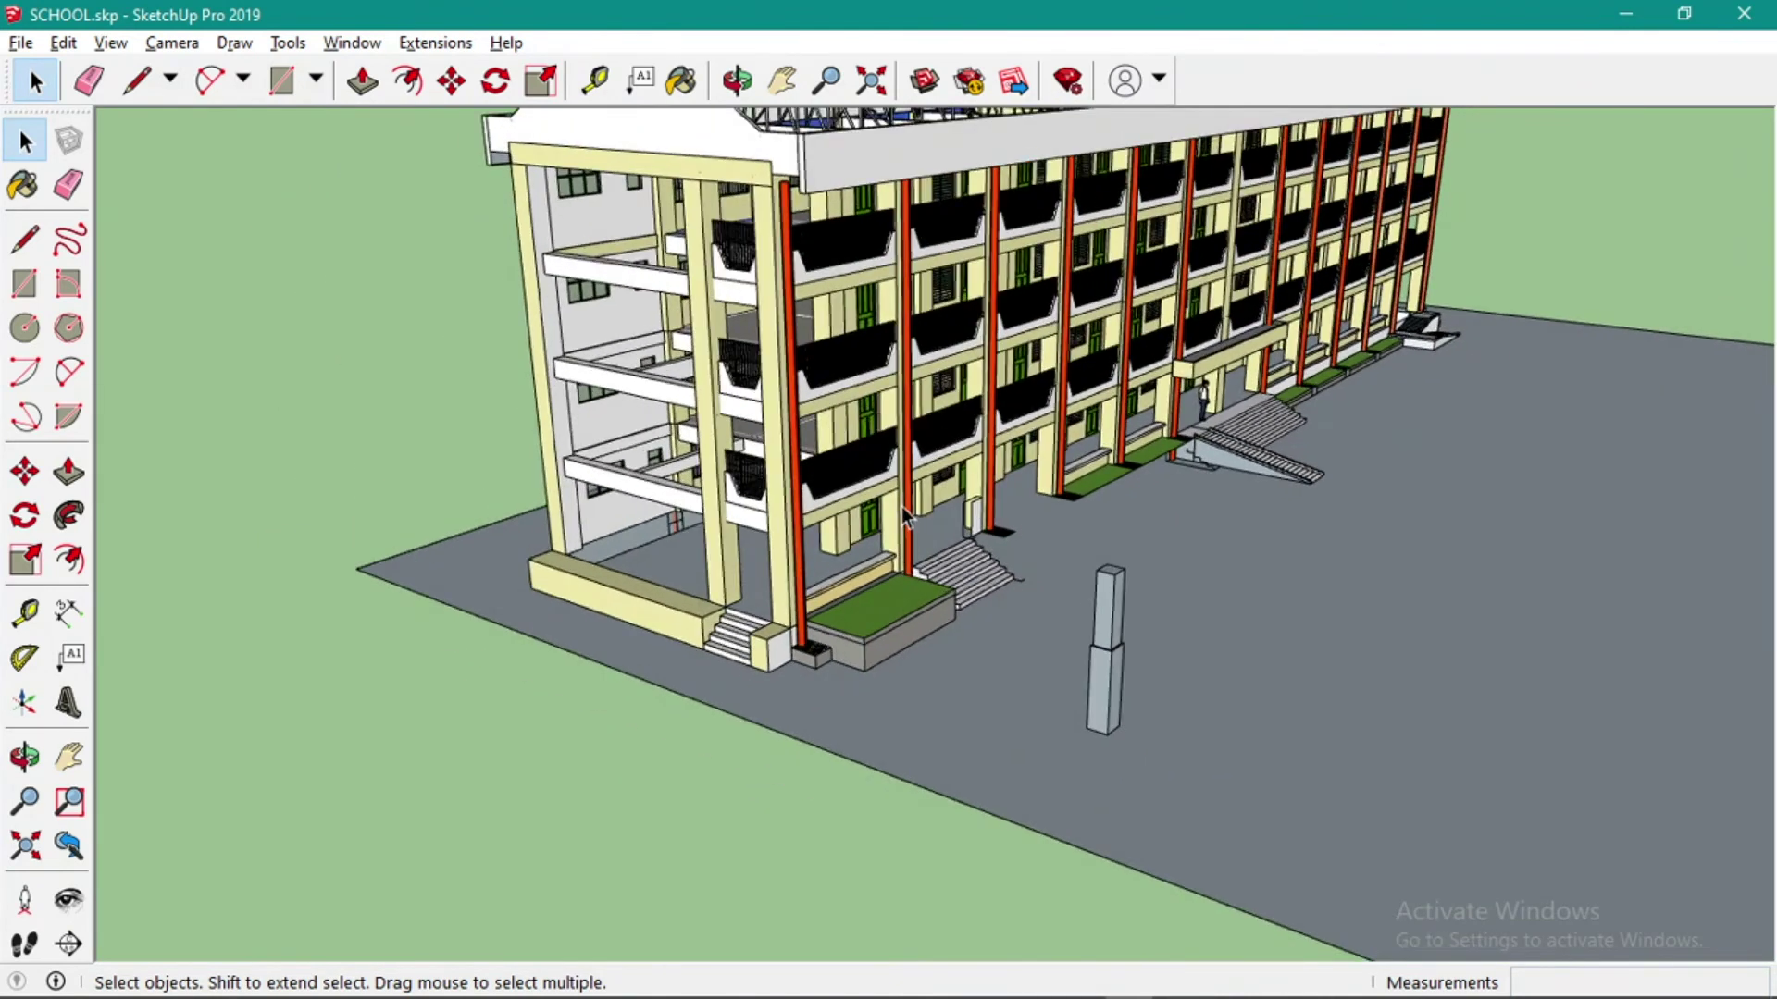
key(alt+Tab)
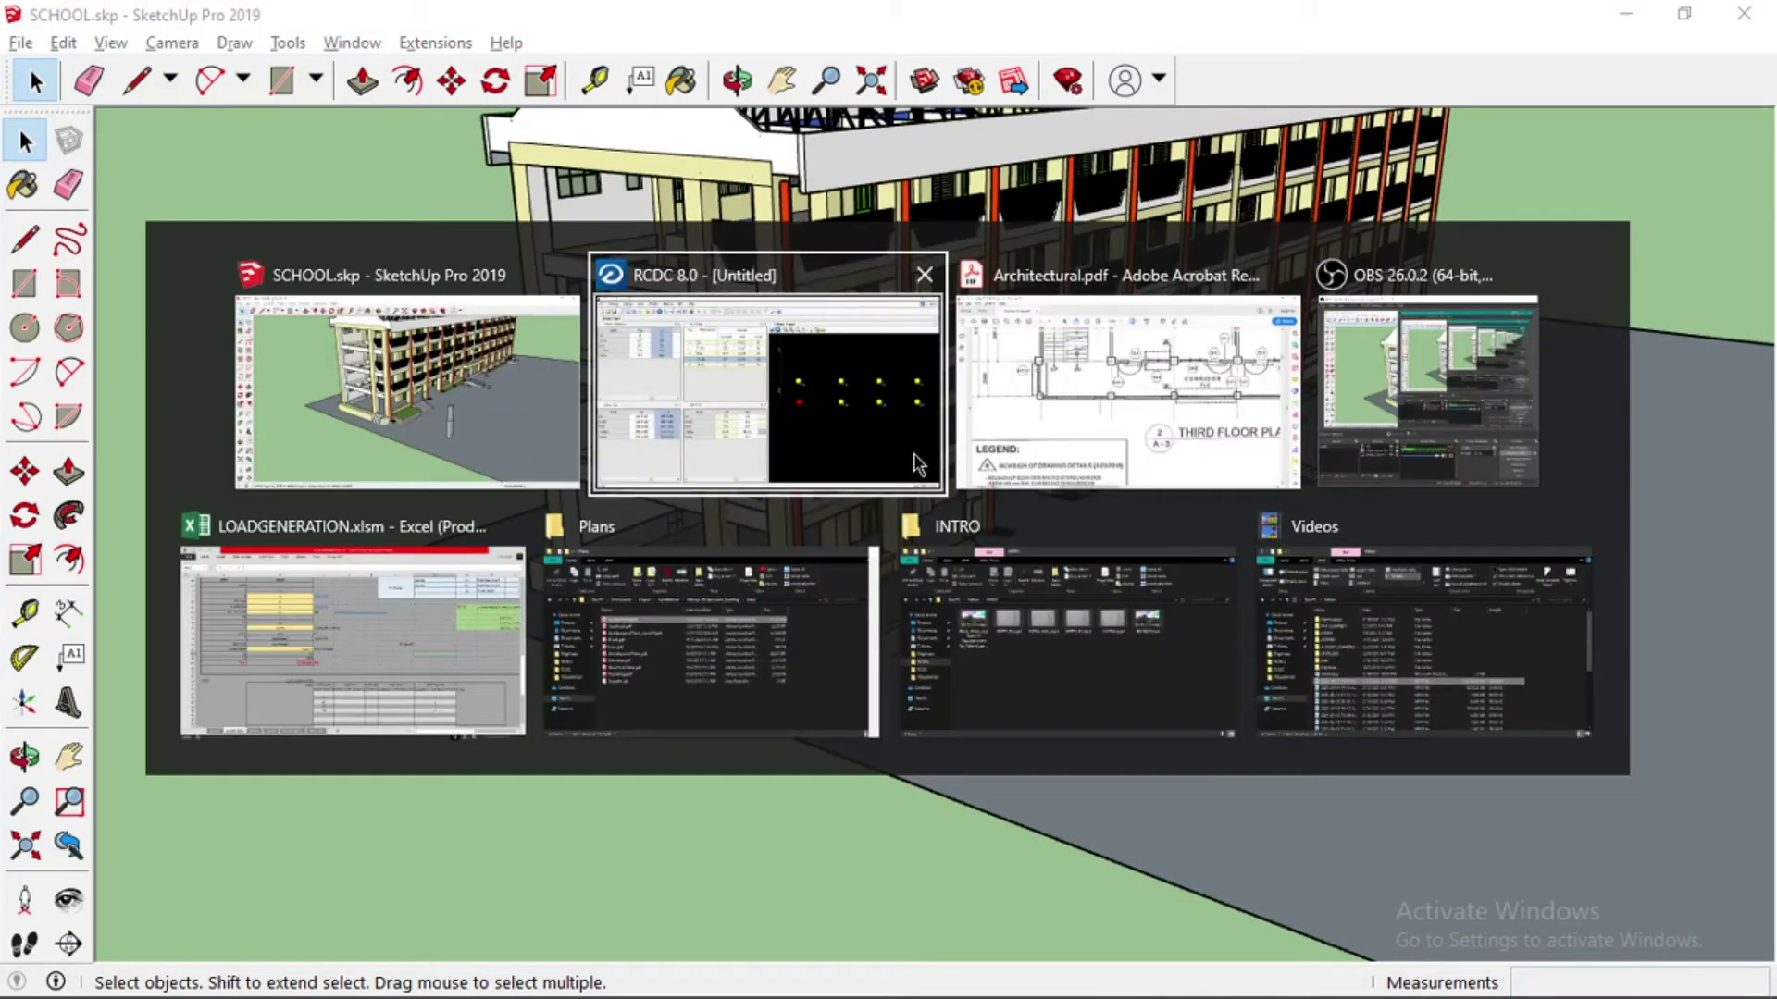
click(873, 400)
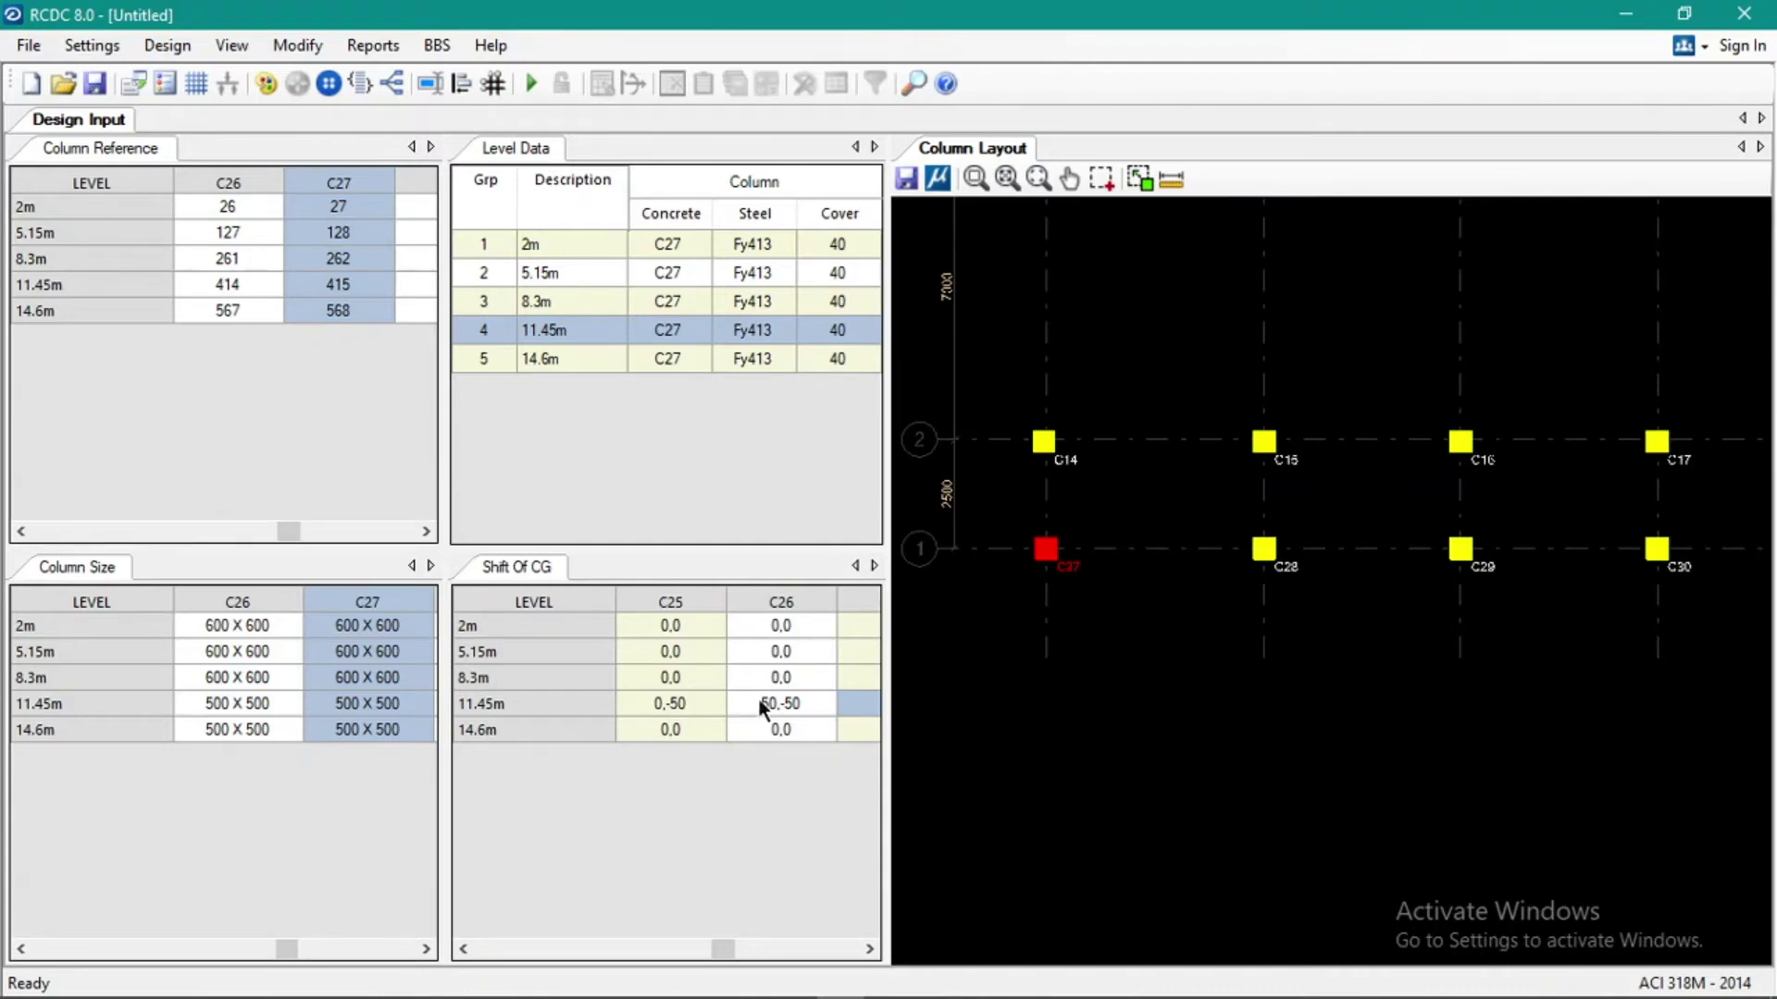
Set the shift of CG for column C27 at the 11.45m level to -50,-50.
click(855, 701)
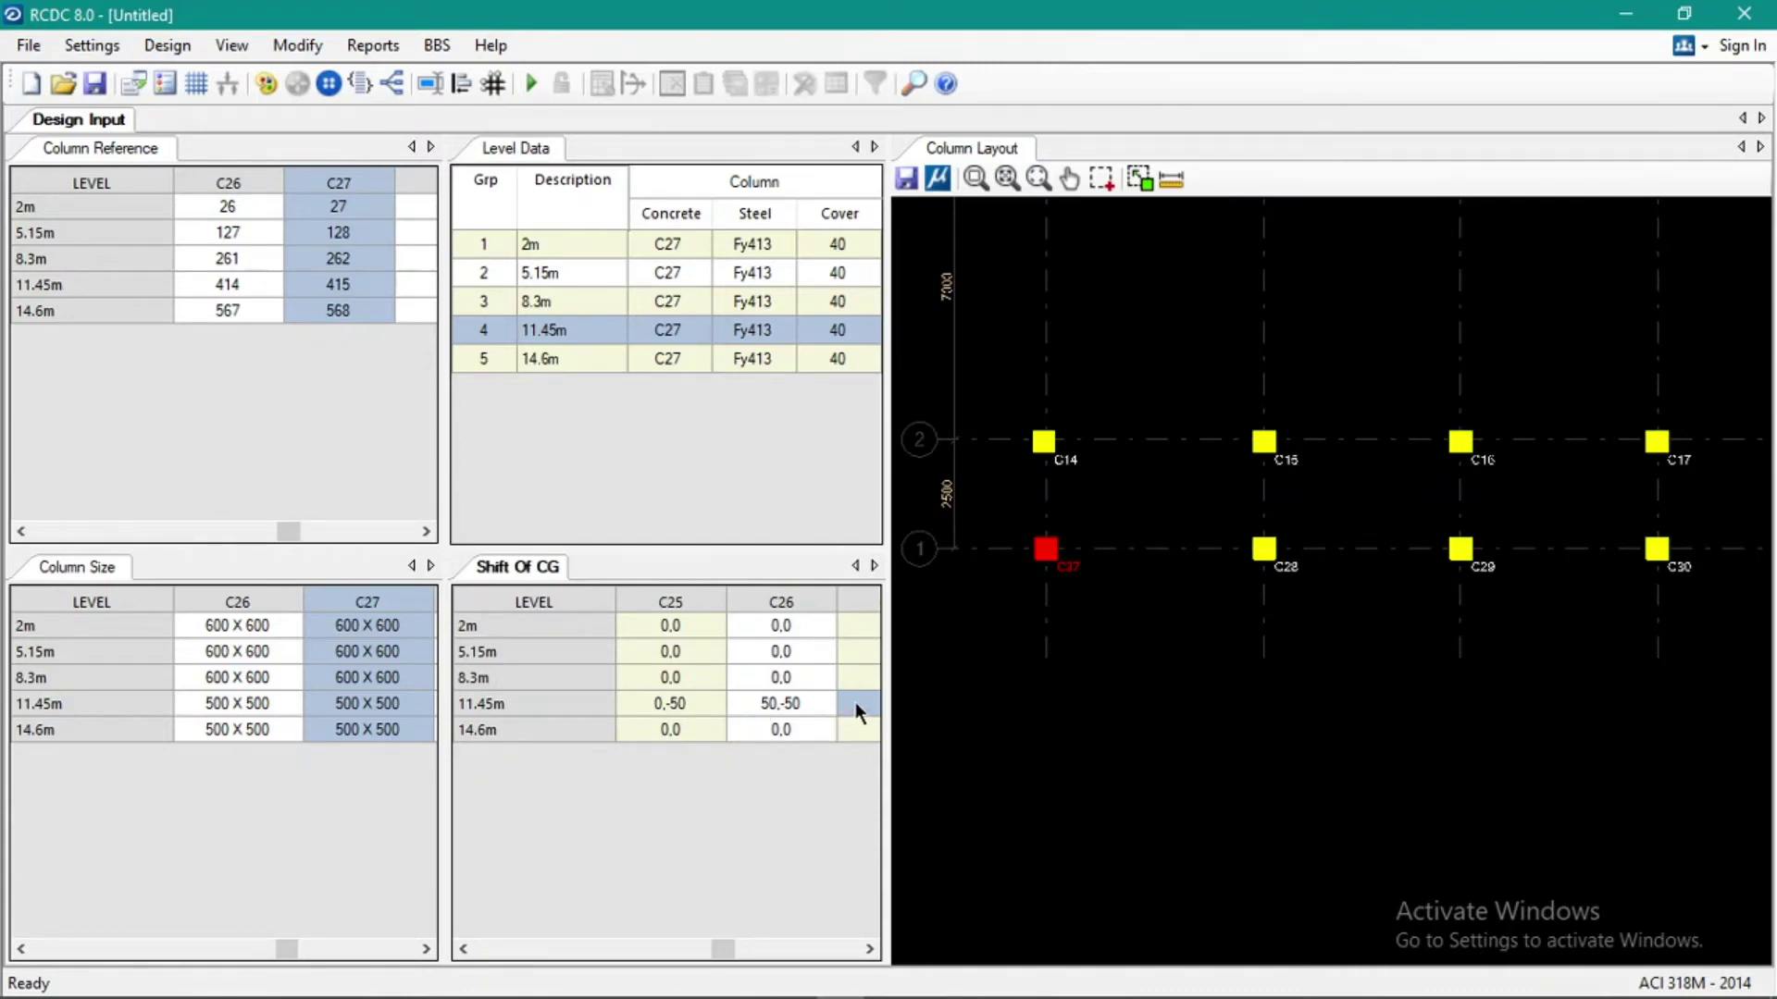
click(868, 950)
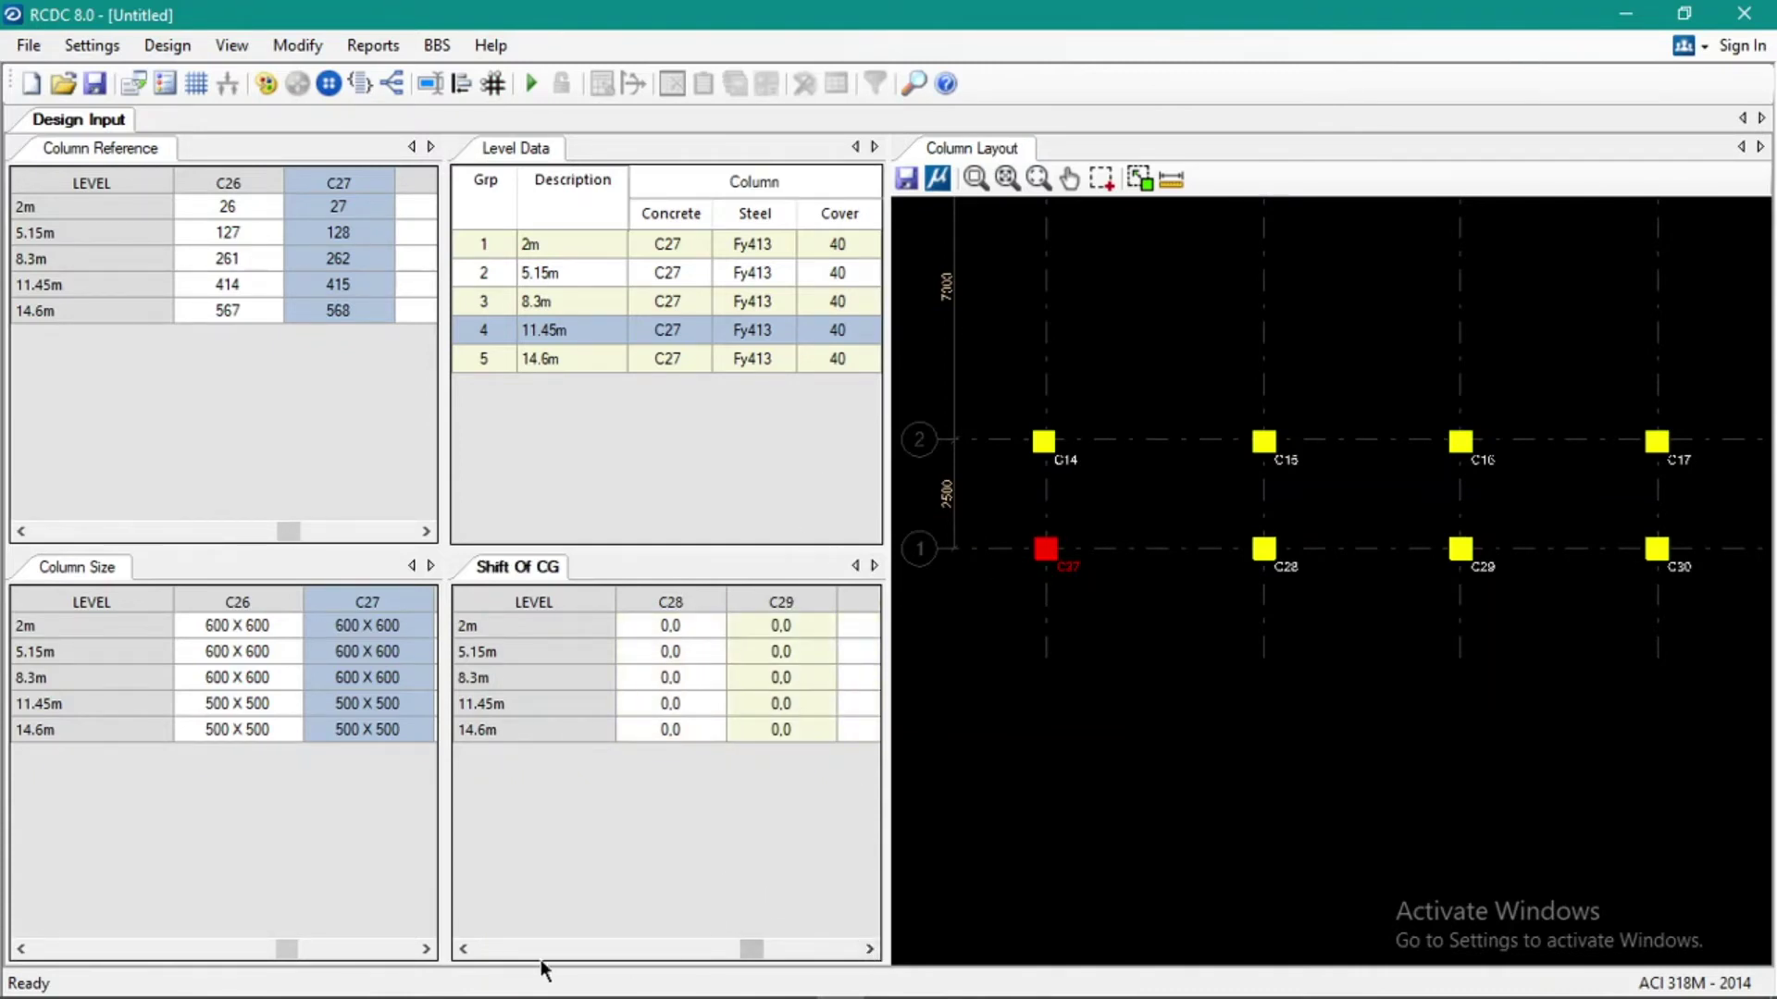
click(463, 950)
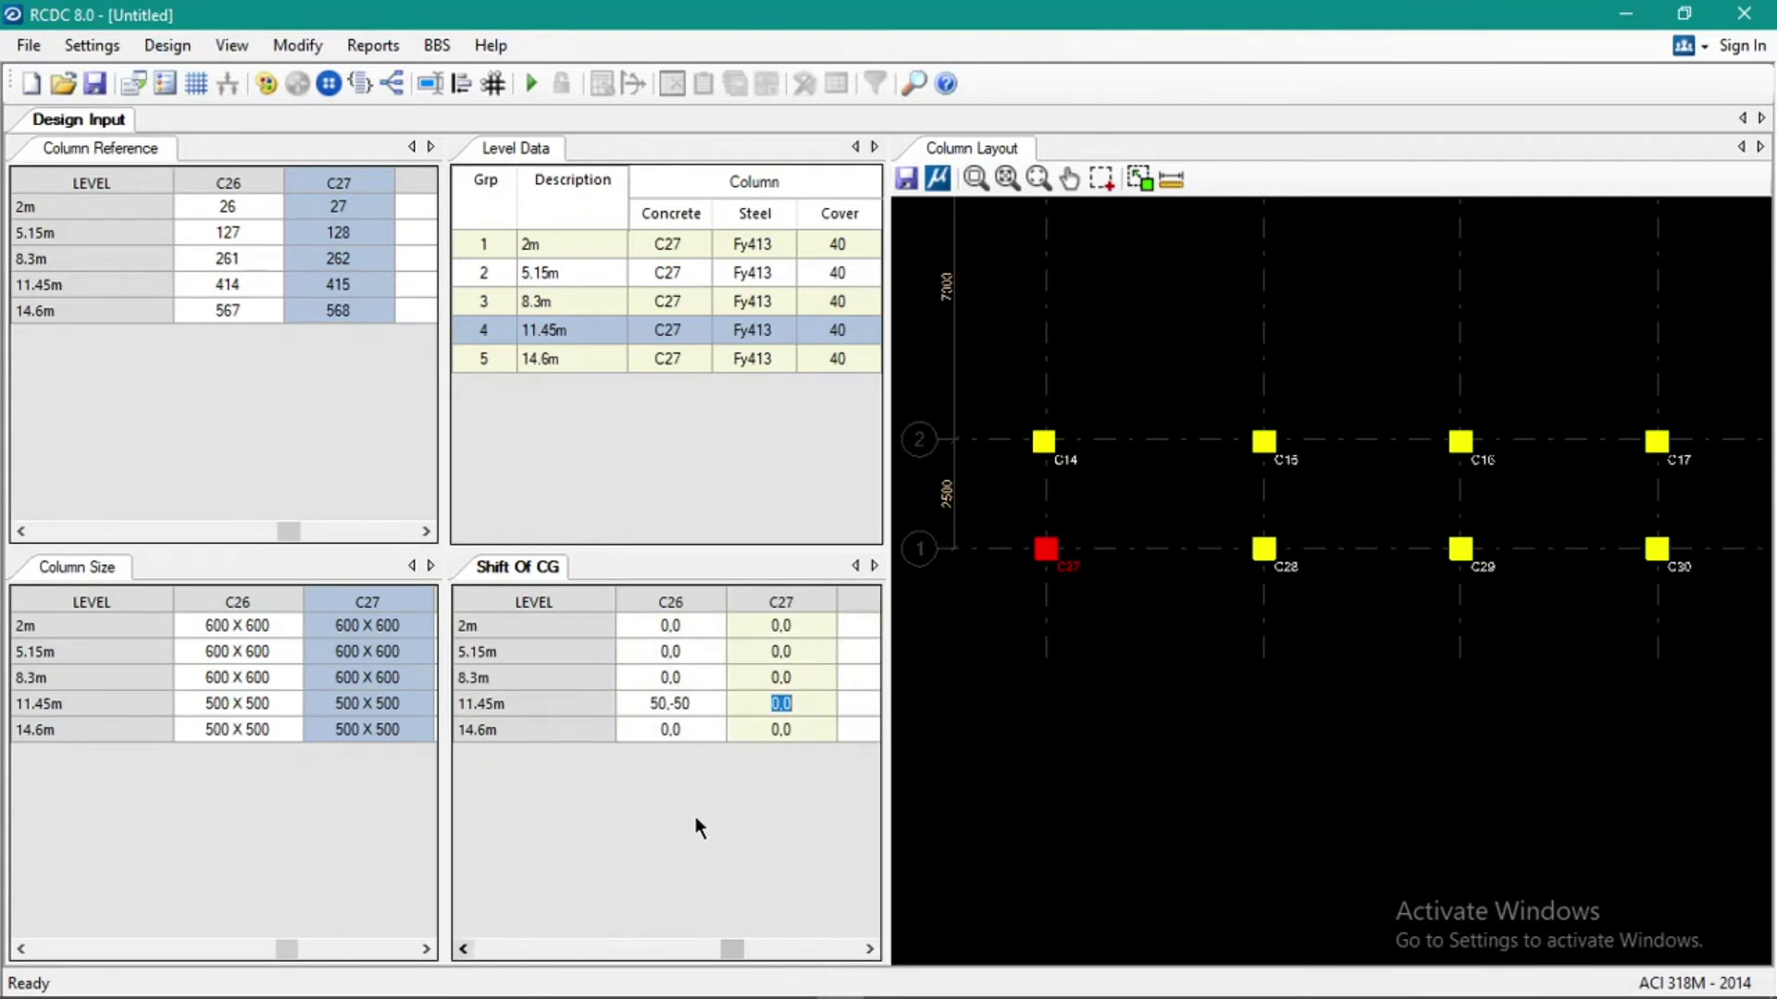
click(801, 728)
click(795, 707)
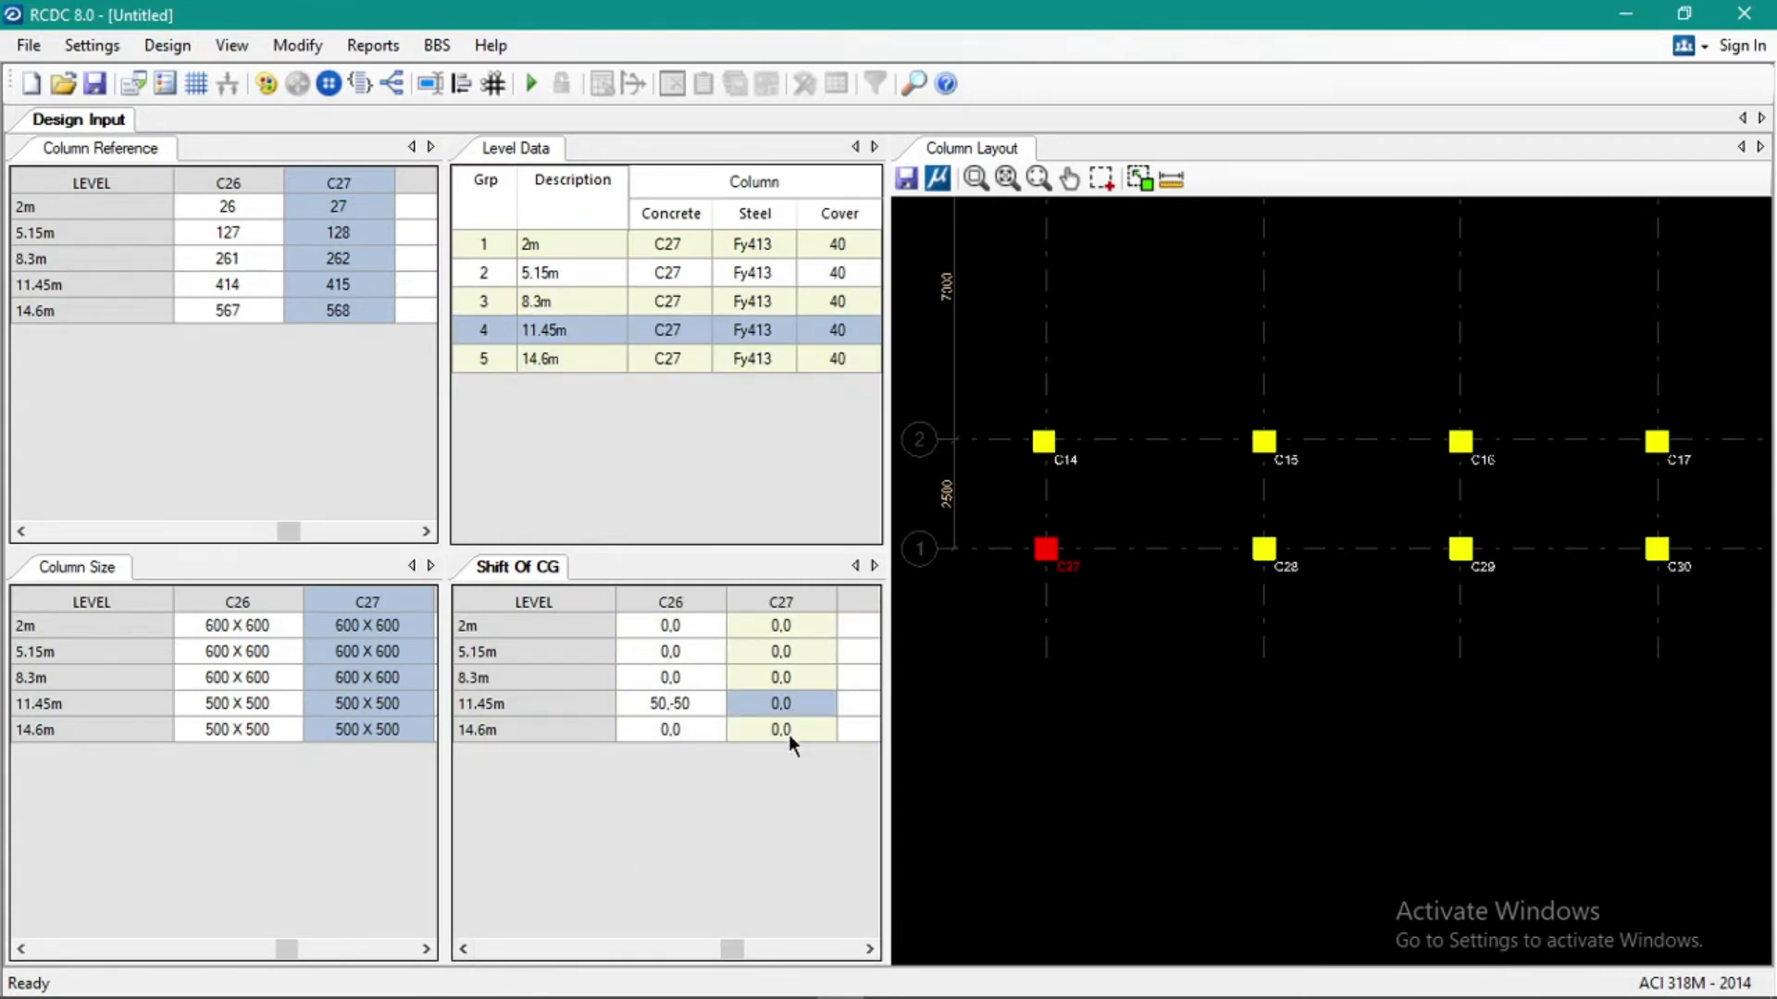
text(-50,-50)
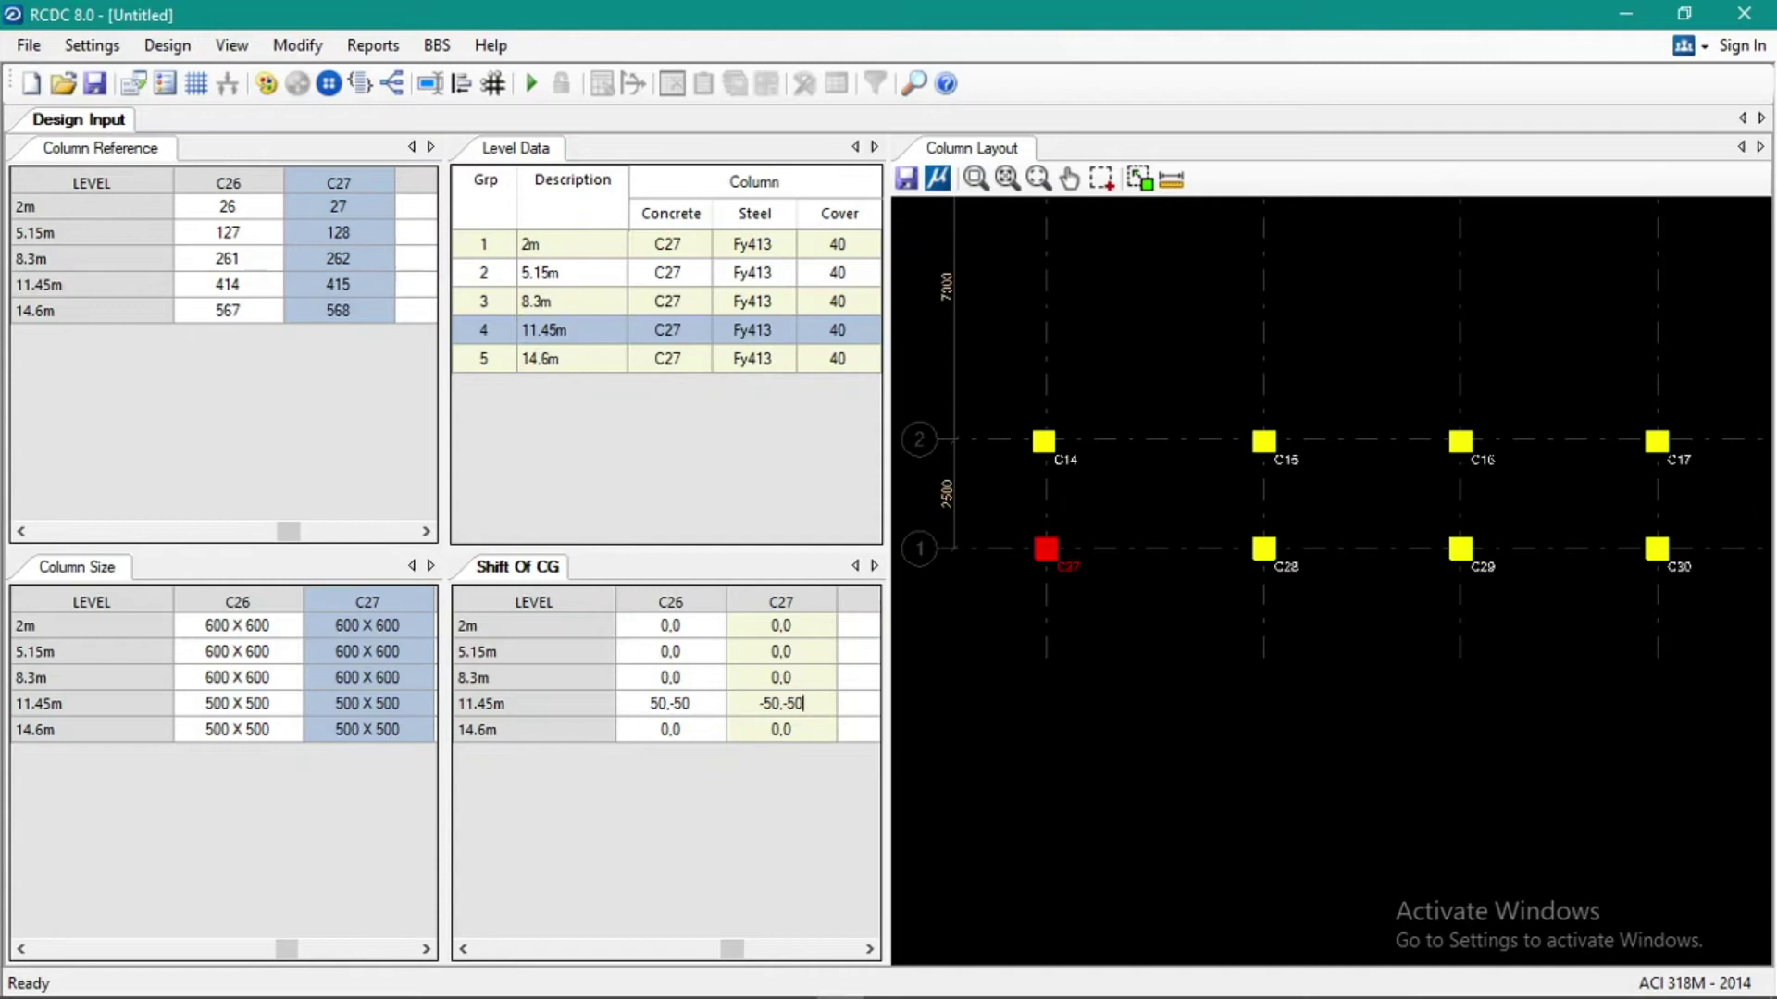
click(788, 735)
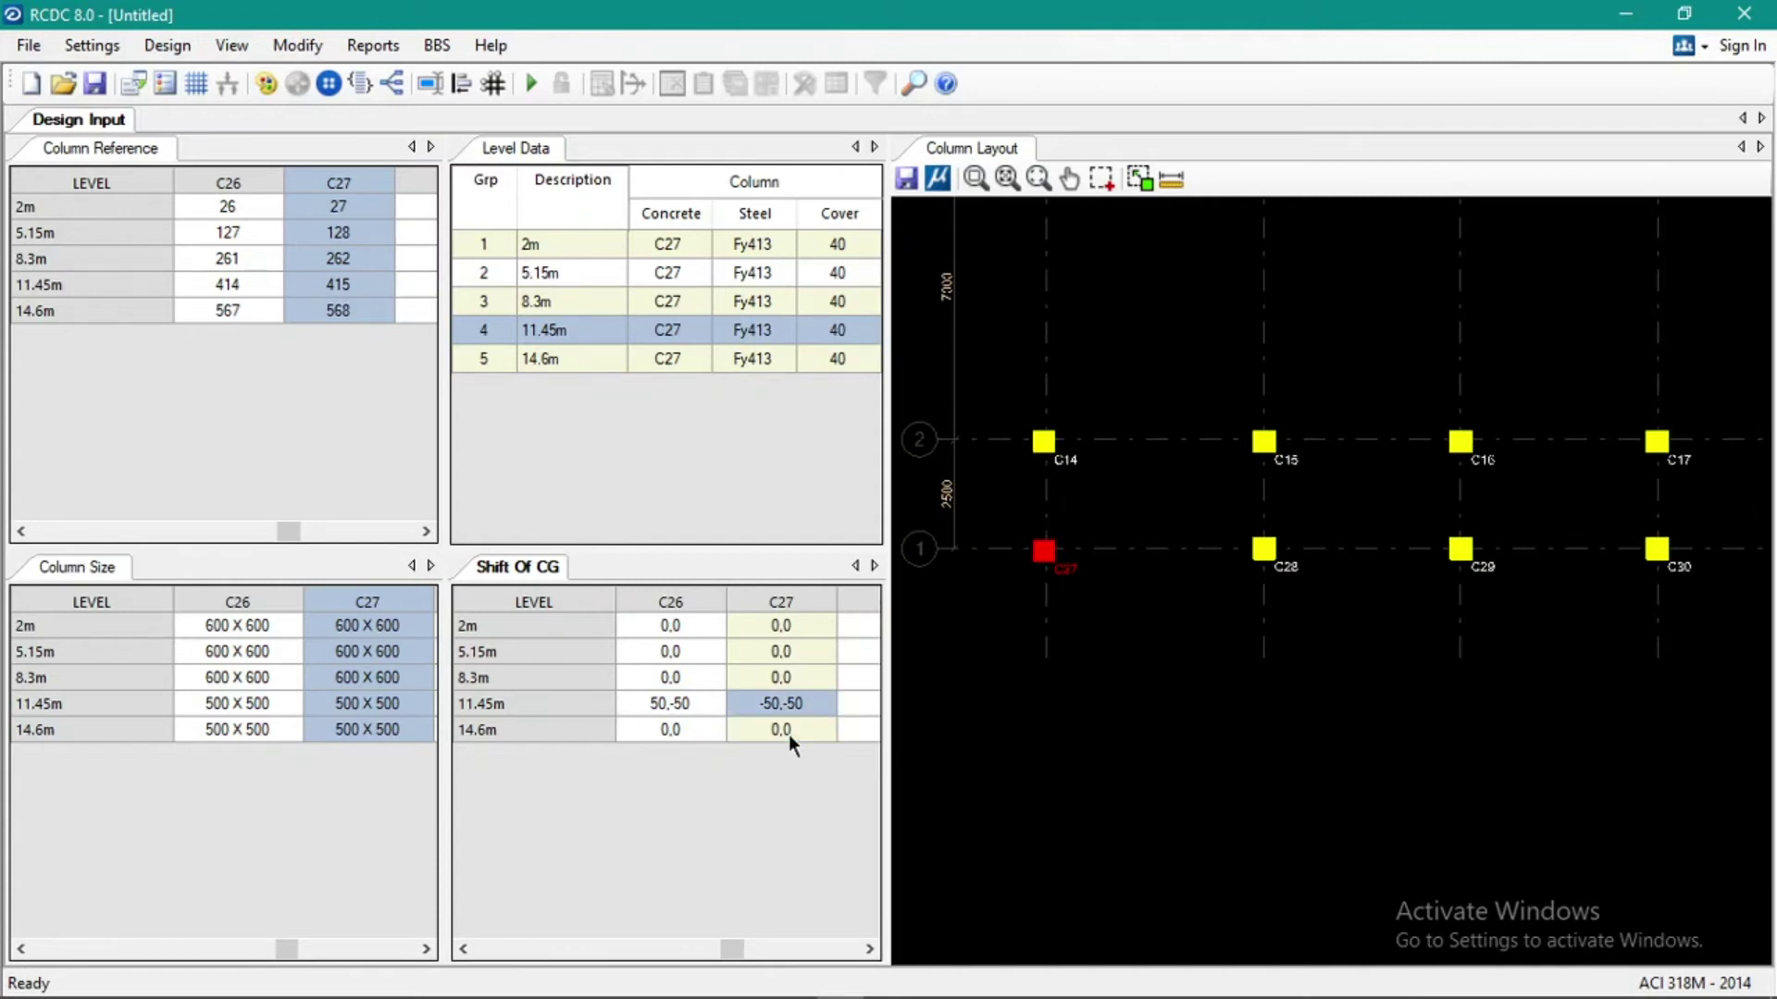
Set the shift of CG for columns C28 through C32 at the 11.45m level to 0,-50.
key(Right)
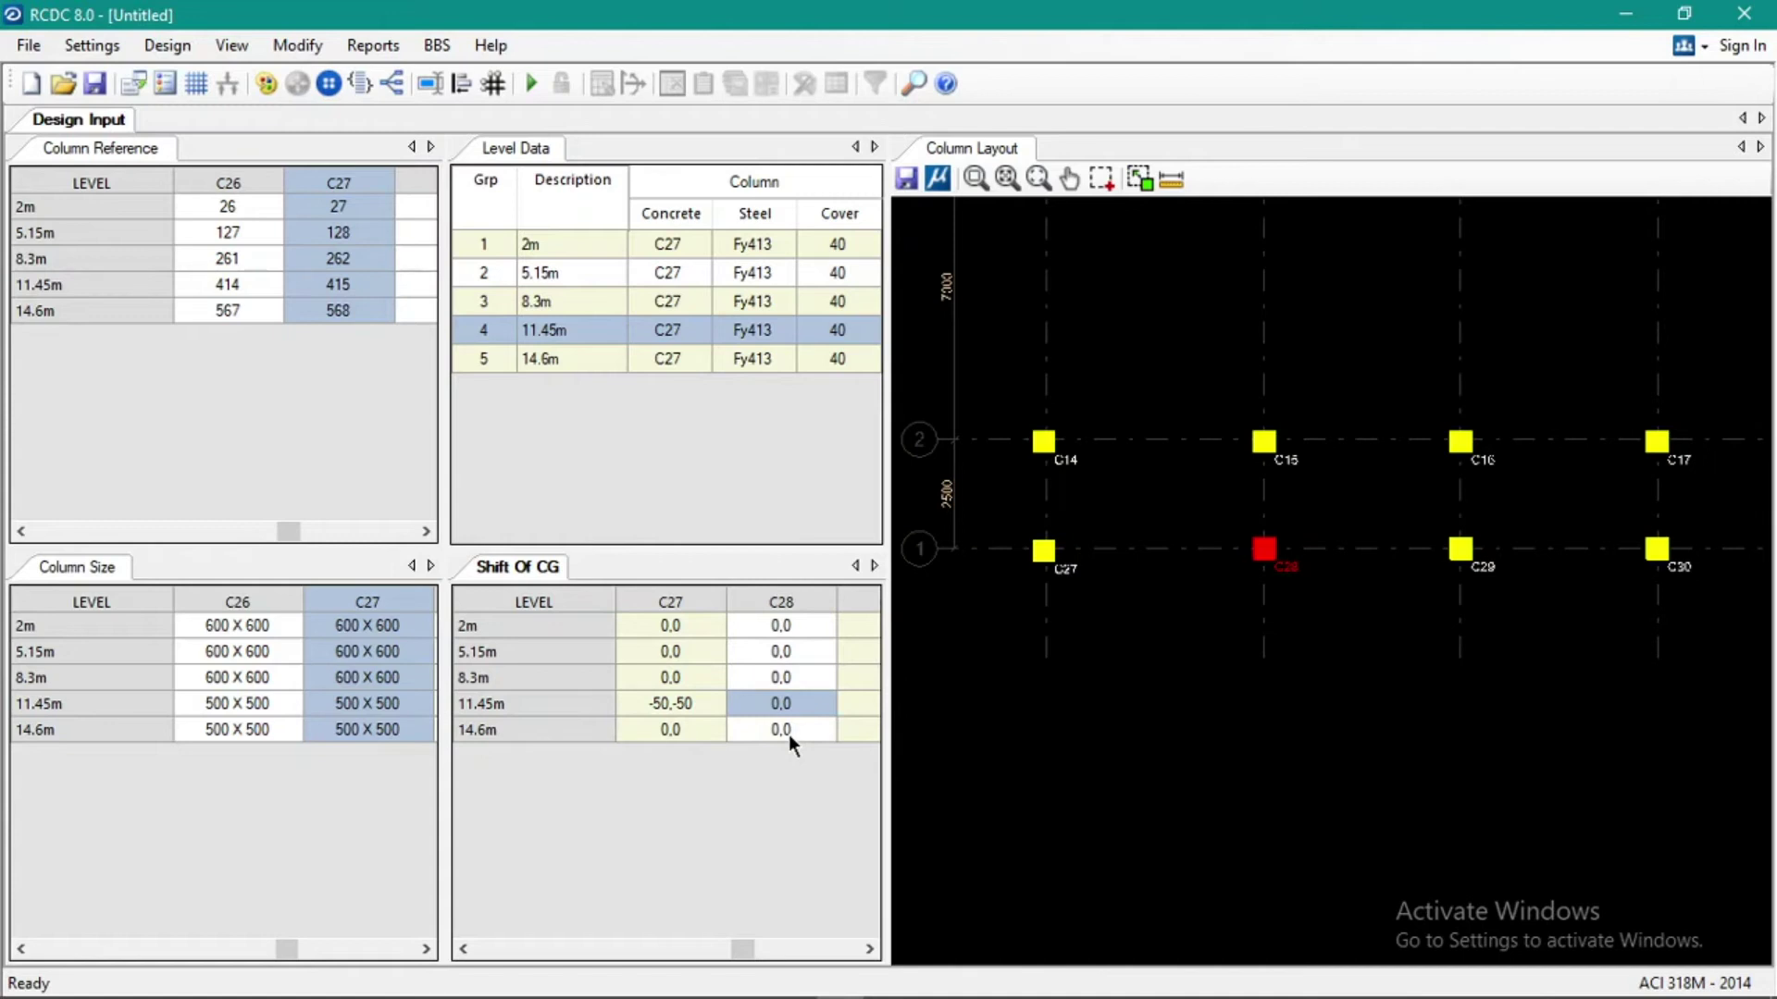
text(0,-50)
click(788, 735)
key(Right)
key(Right)
key(Right)
key(Right)
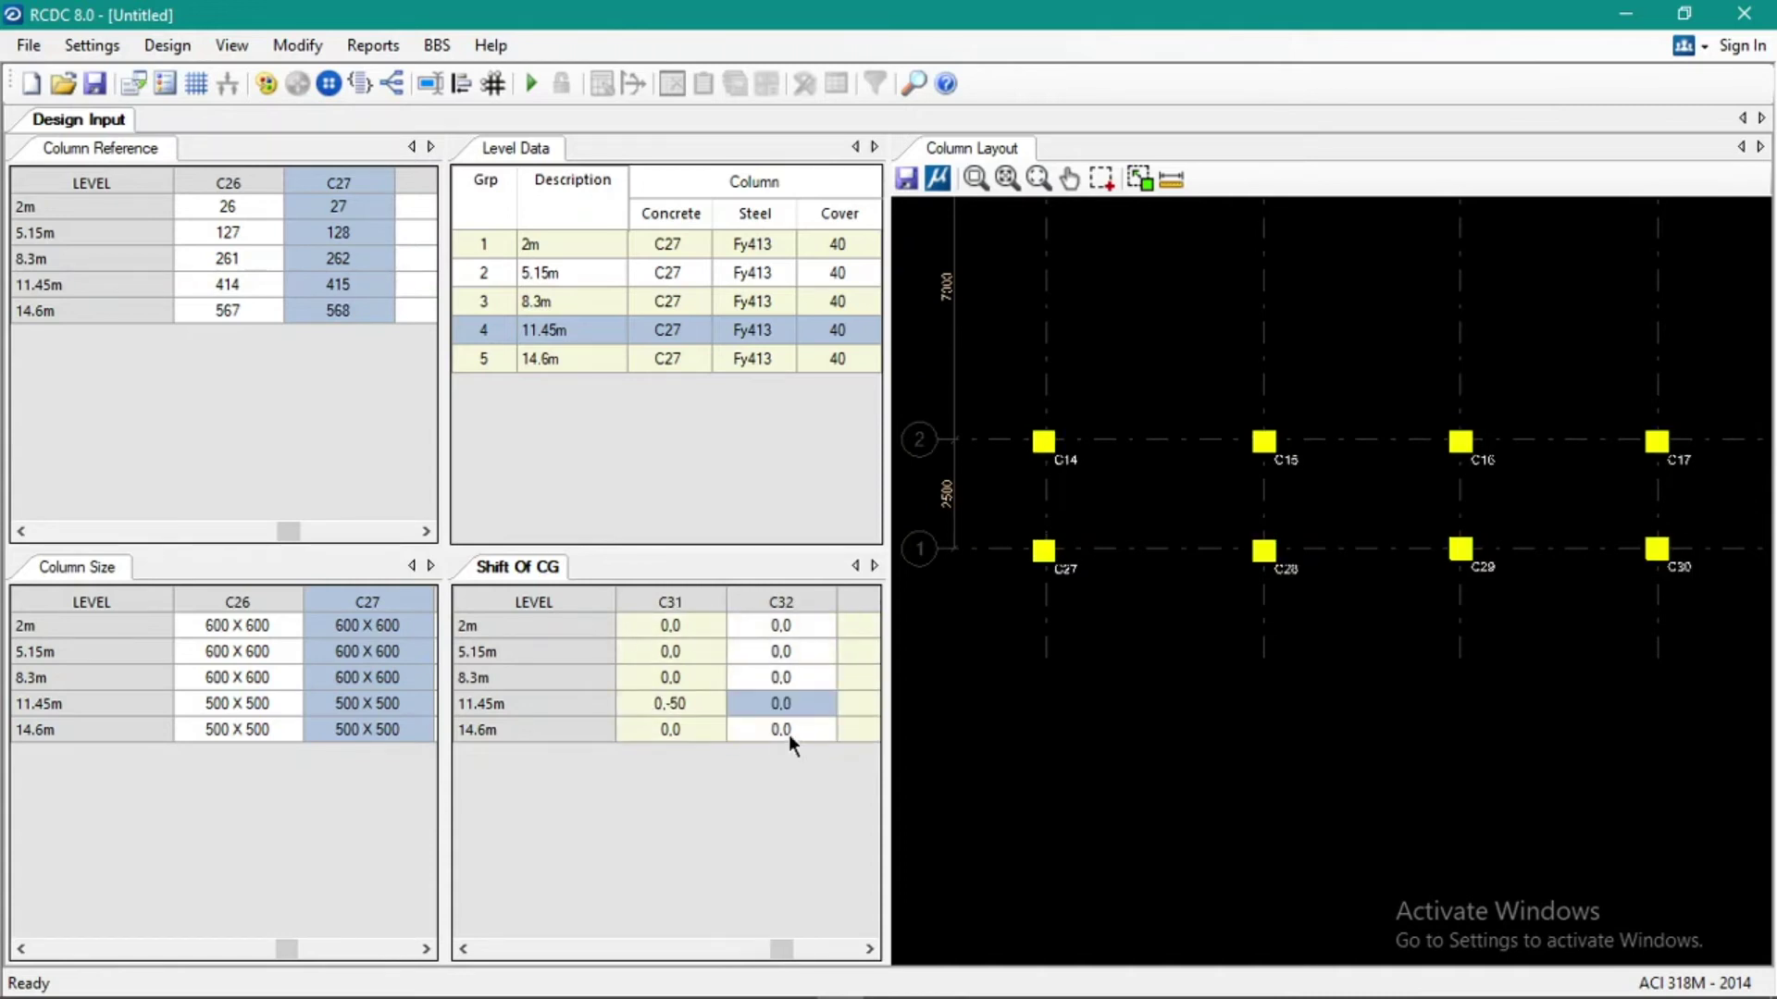
scroll(1150, 642, down, 5)
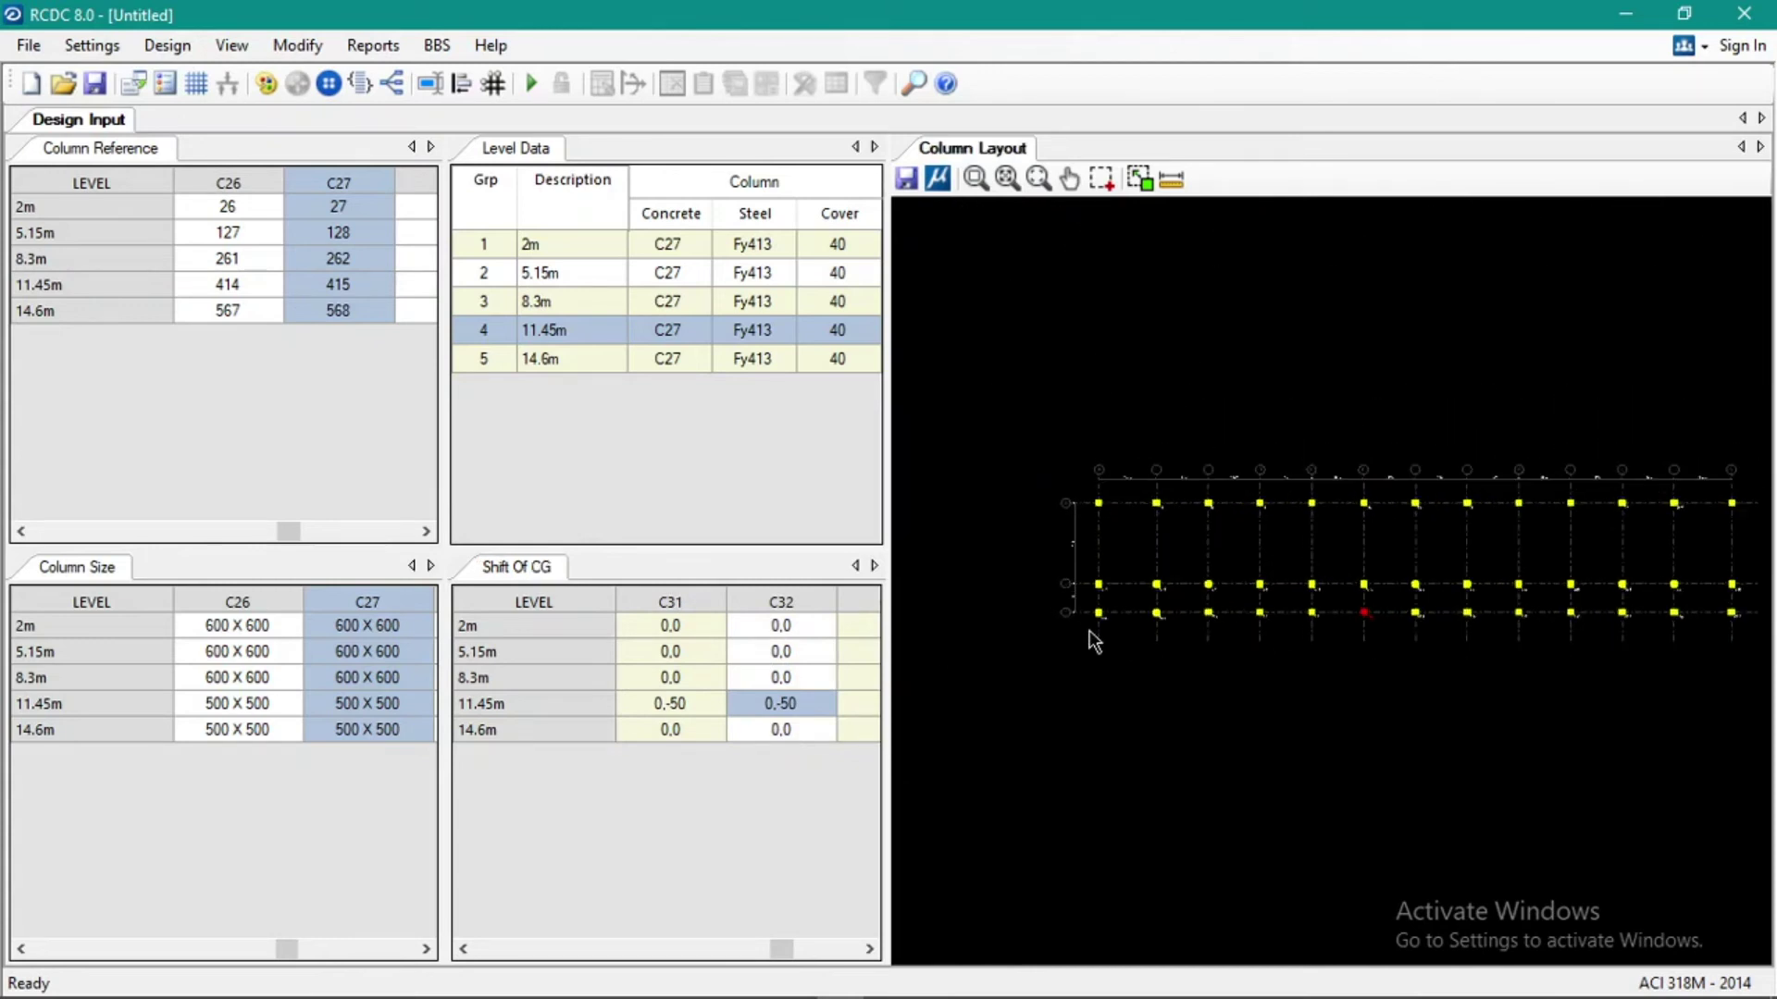
Set the shift of CG for columns C33 through C37 at the 11.45m level to 0,-50.
click(831, 705)
key(Down)
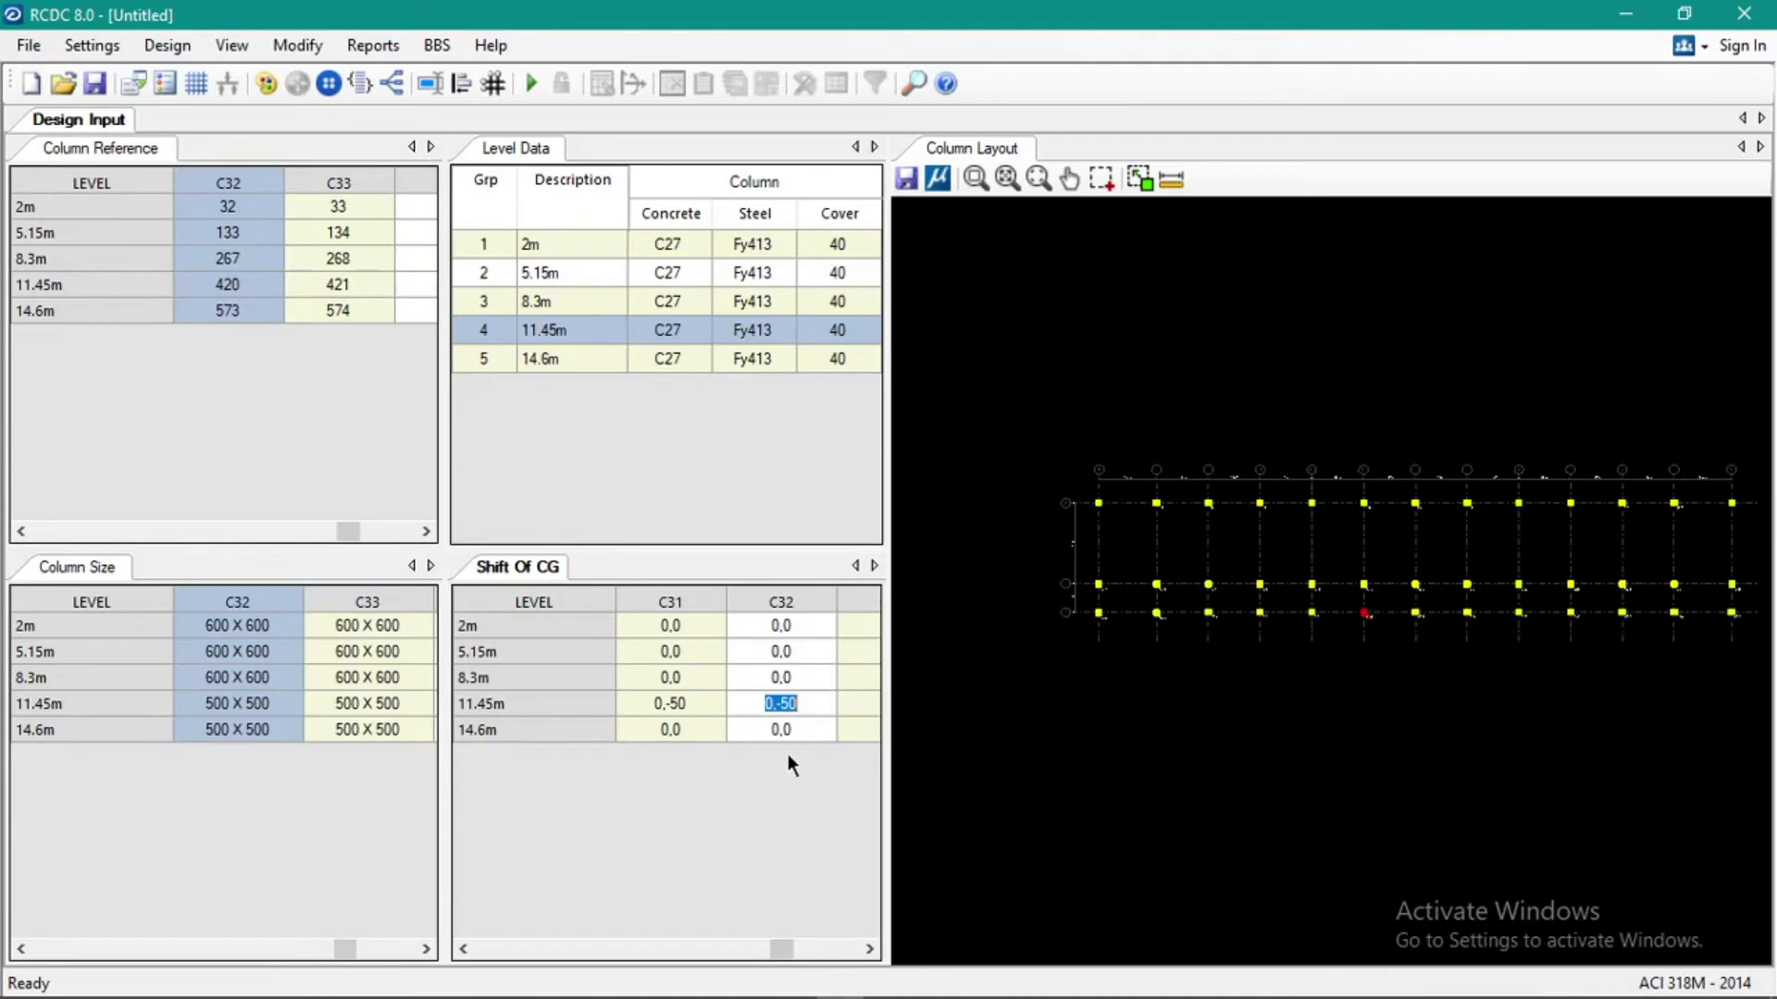
key(Up)
key(Right)
key(Right)
key(Right)
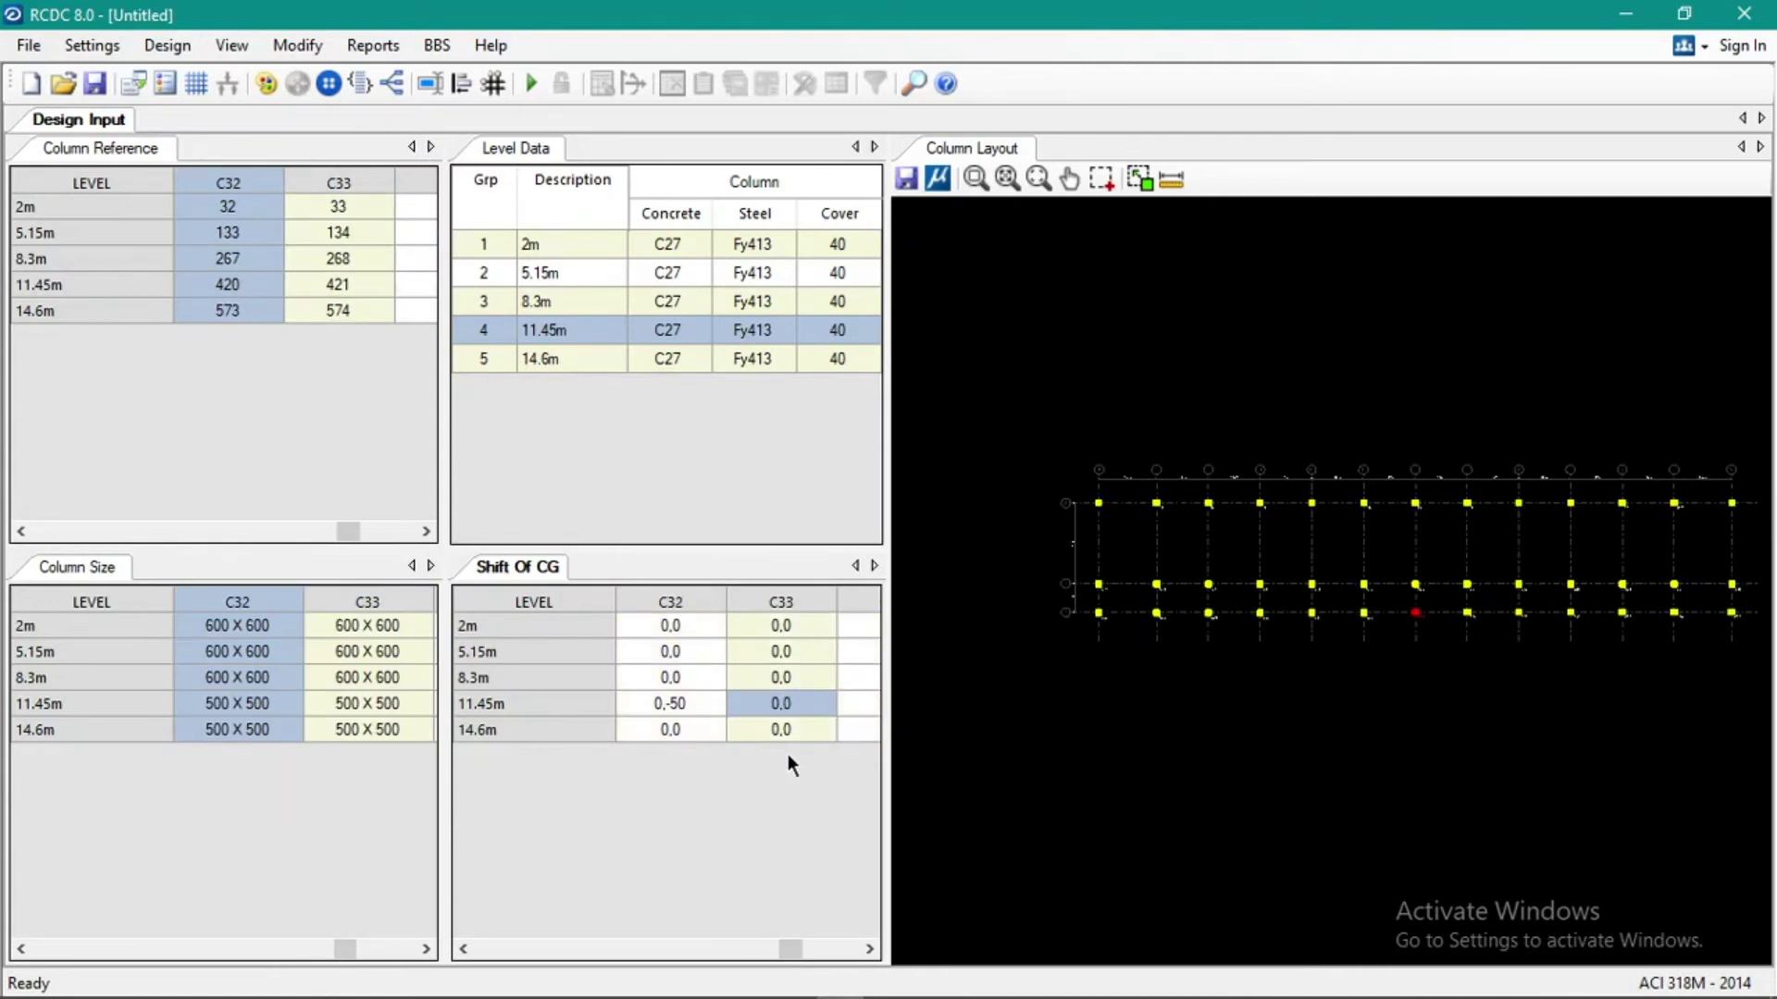
key(ctrl+v)
key(Right)
key(ctrl+v)
key(Right)
text(0,-50)
key(Right)
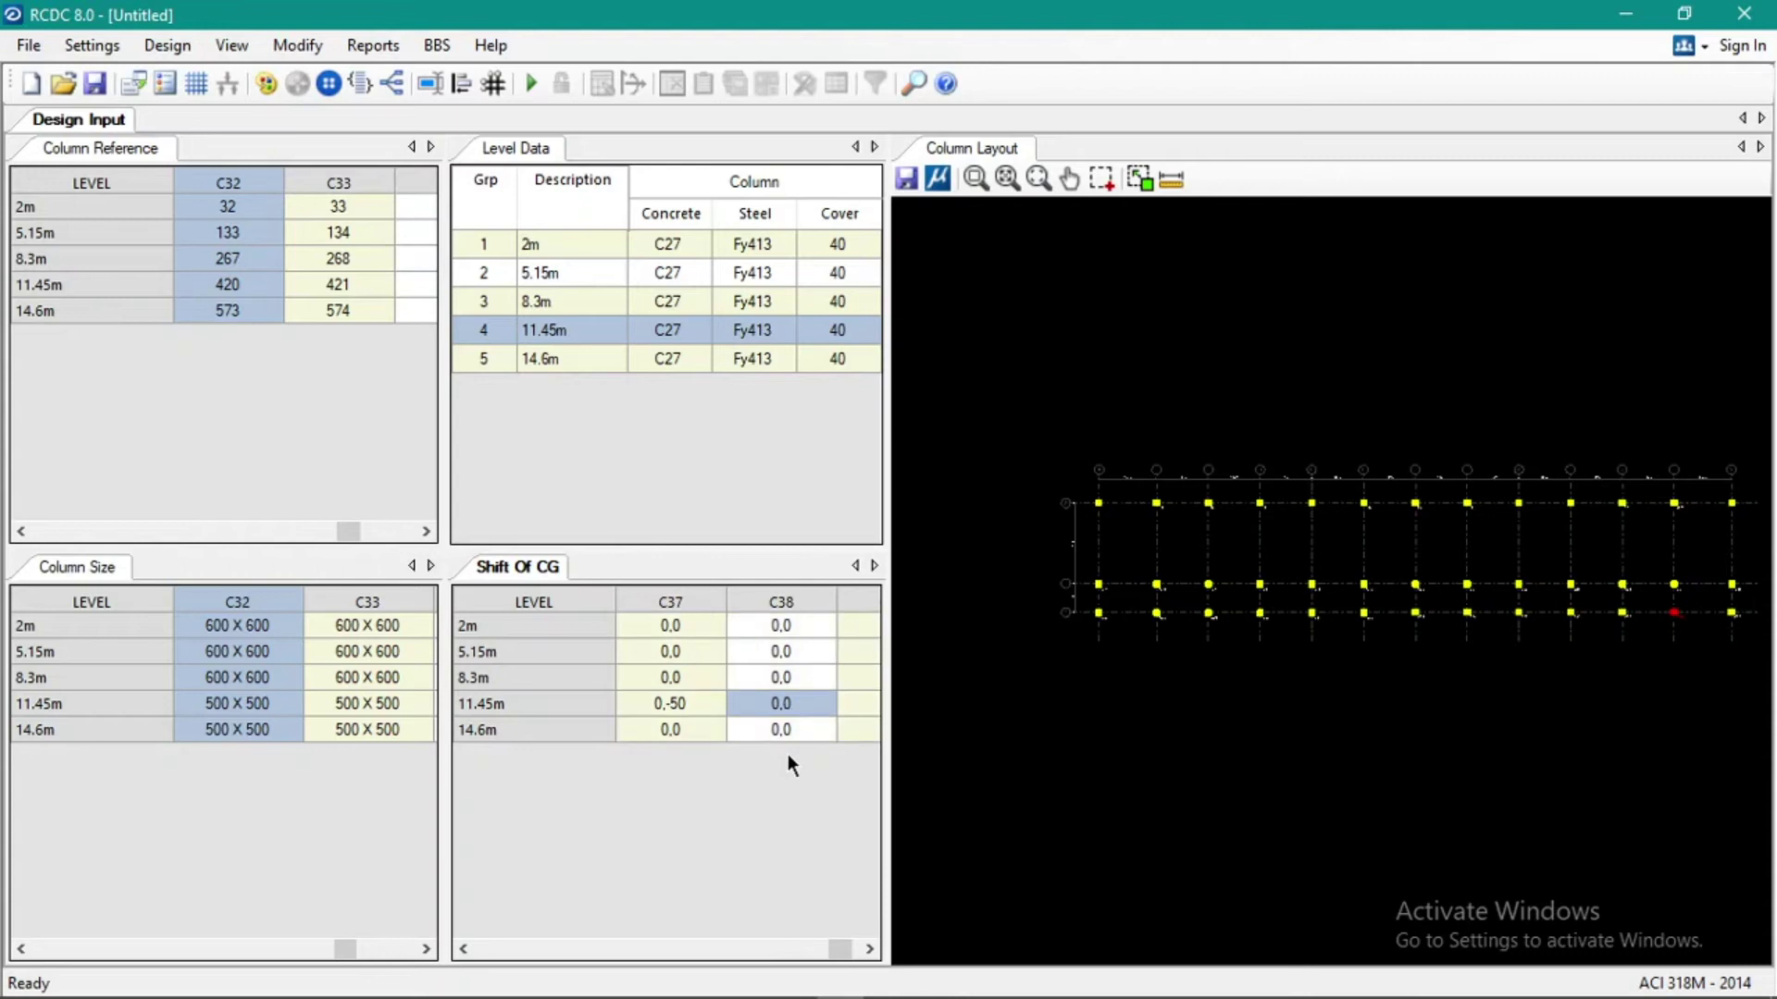
Set the shift of CG for column C38 at the 11.45m level to 50,-50 and check its position in the layout.
key(Left)
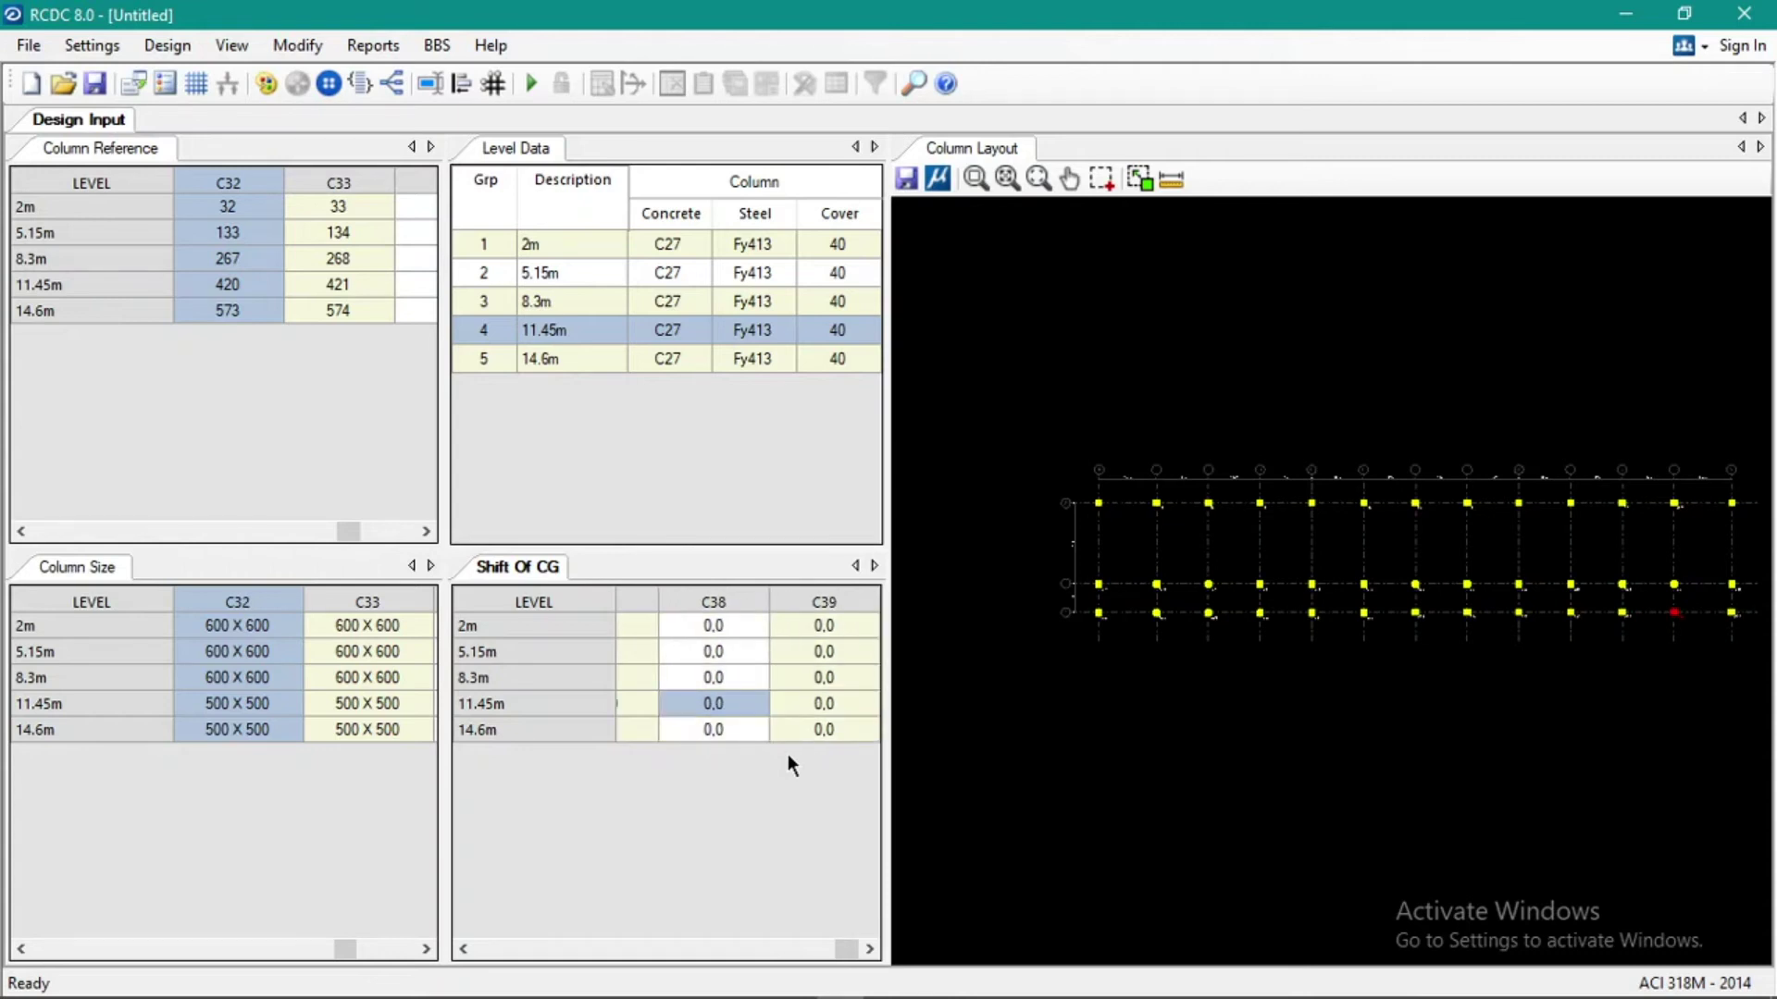
key(Right)
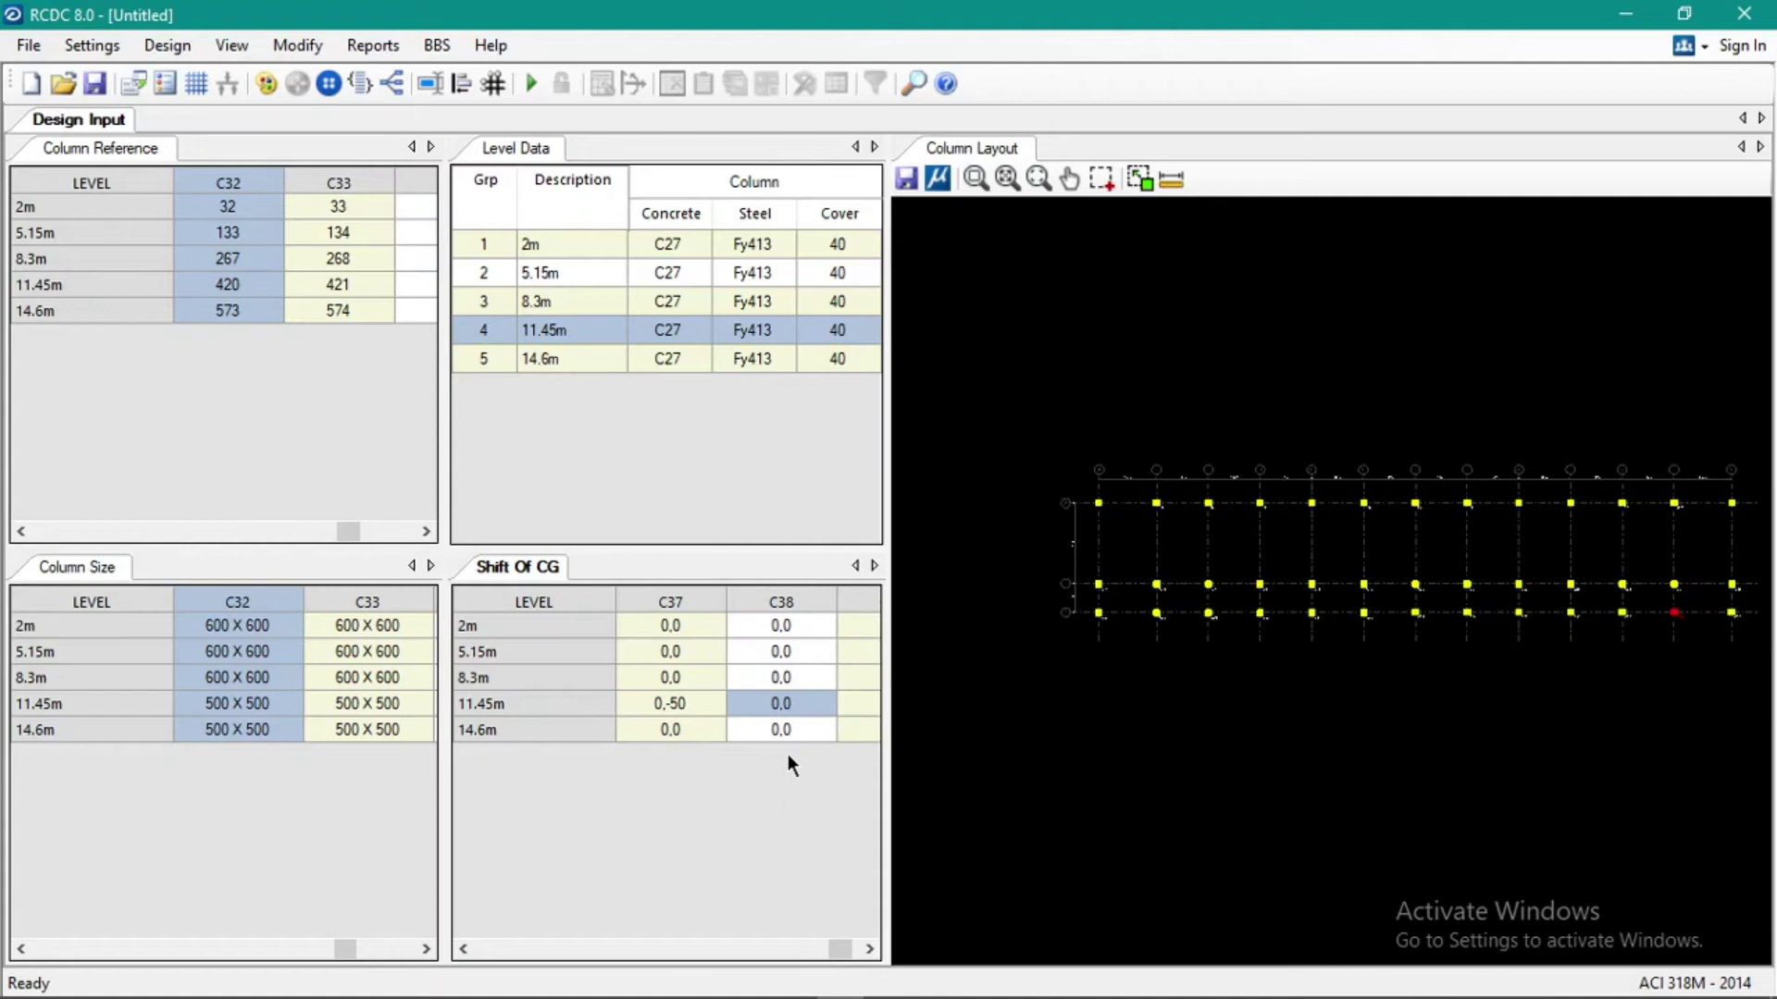
text(50)
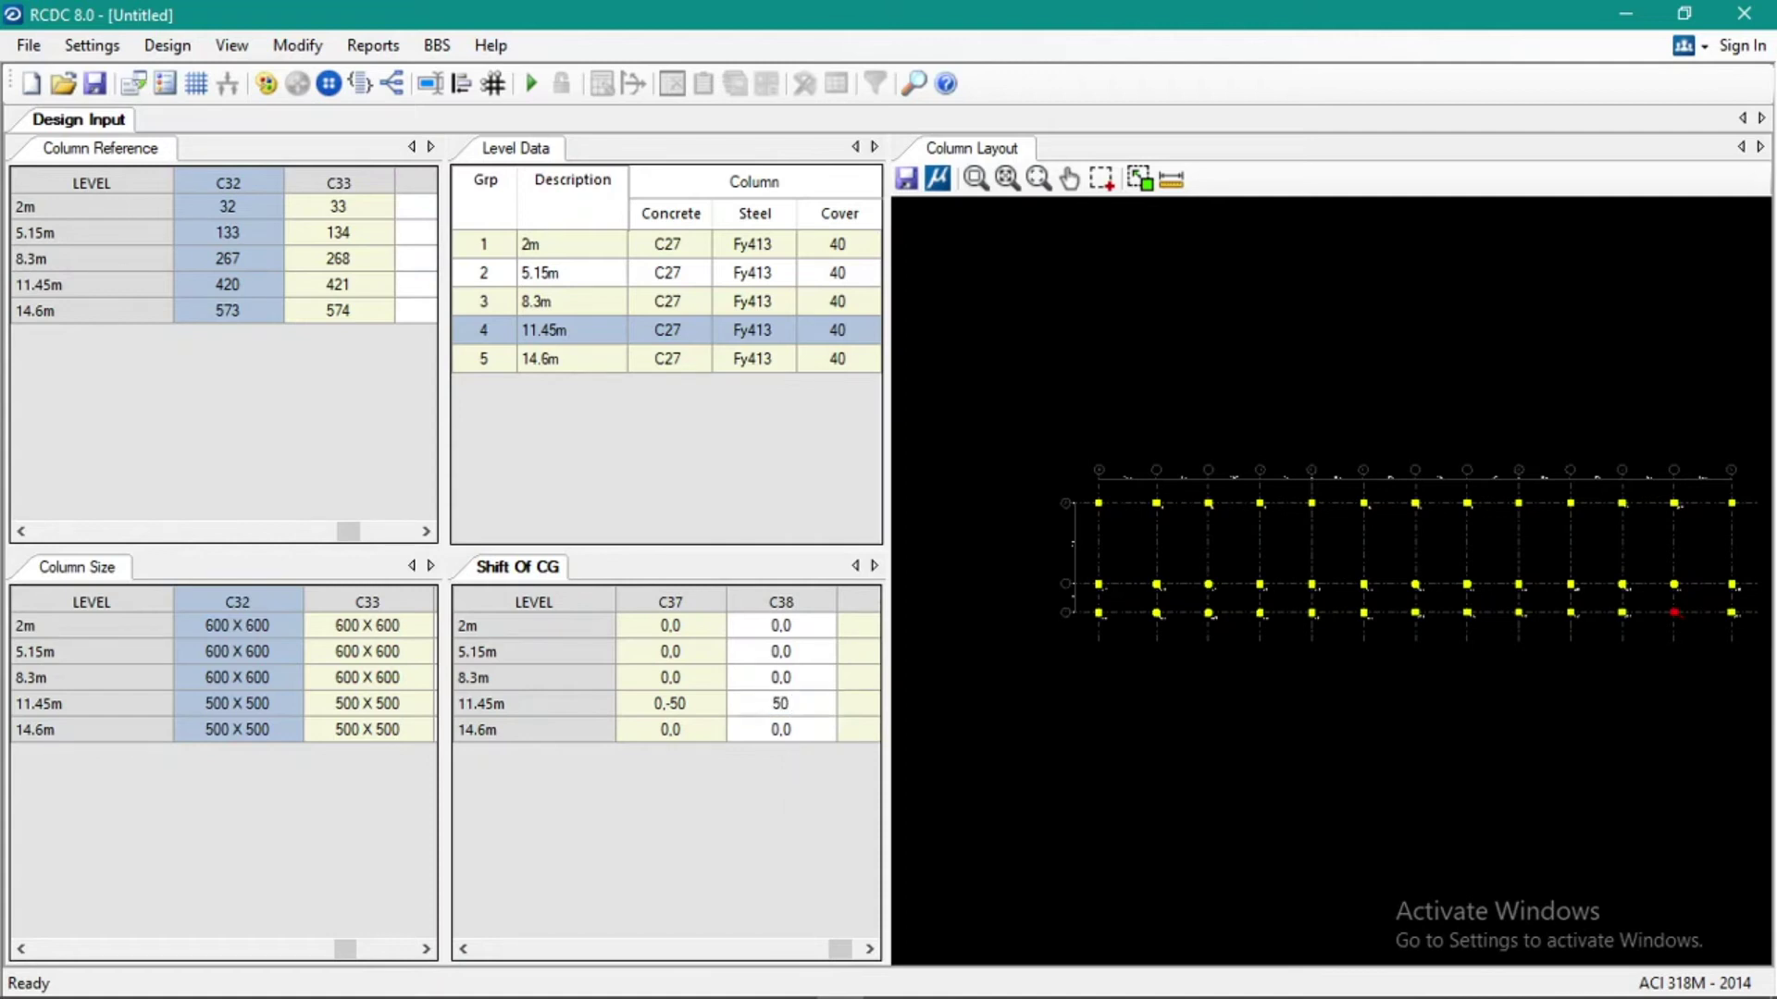
text(,-50)
key(Return)
click(1171, 751)
scroll(1747, 631, up, 5)
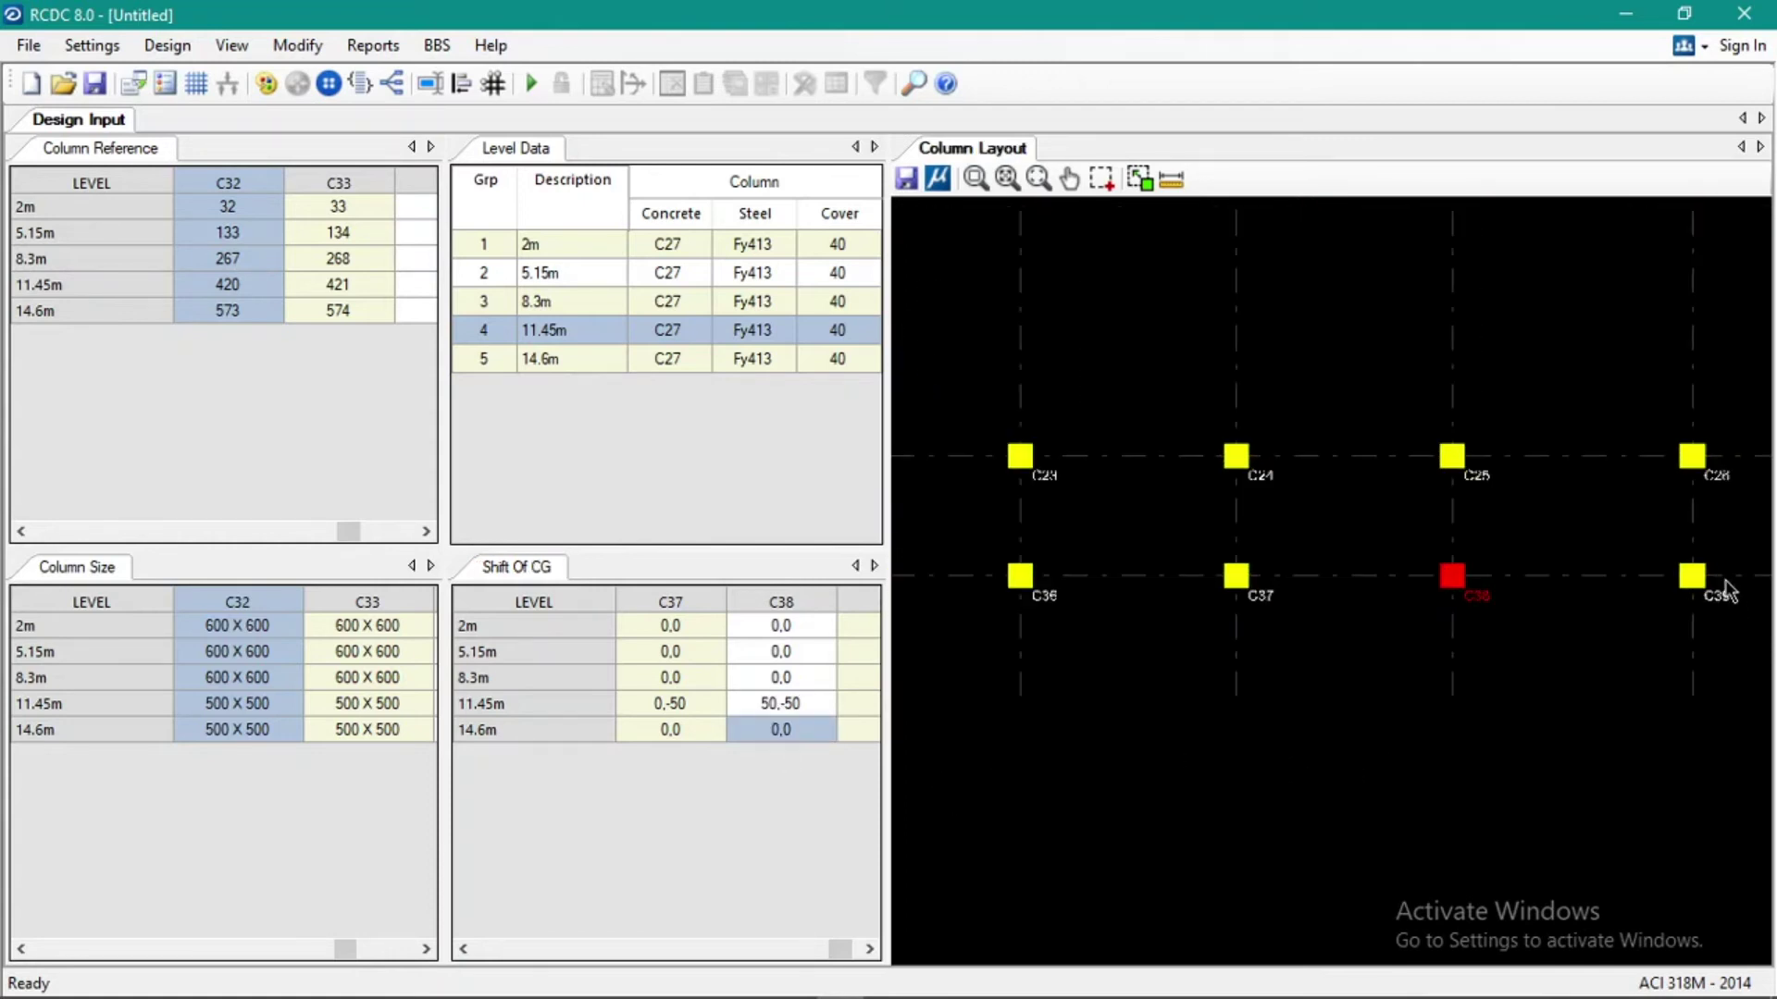
click(786, 703)
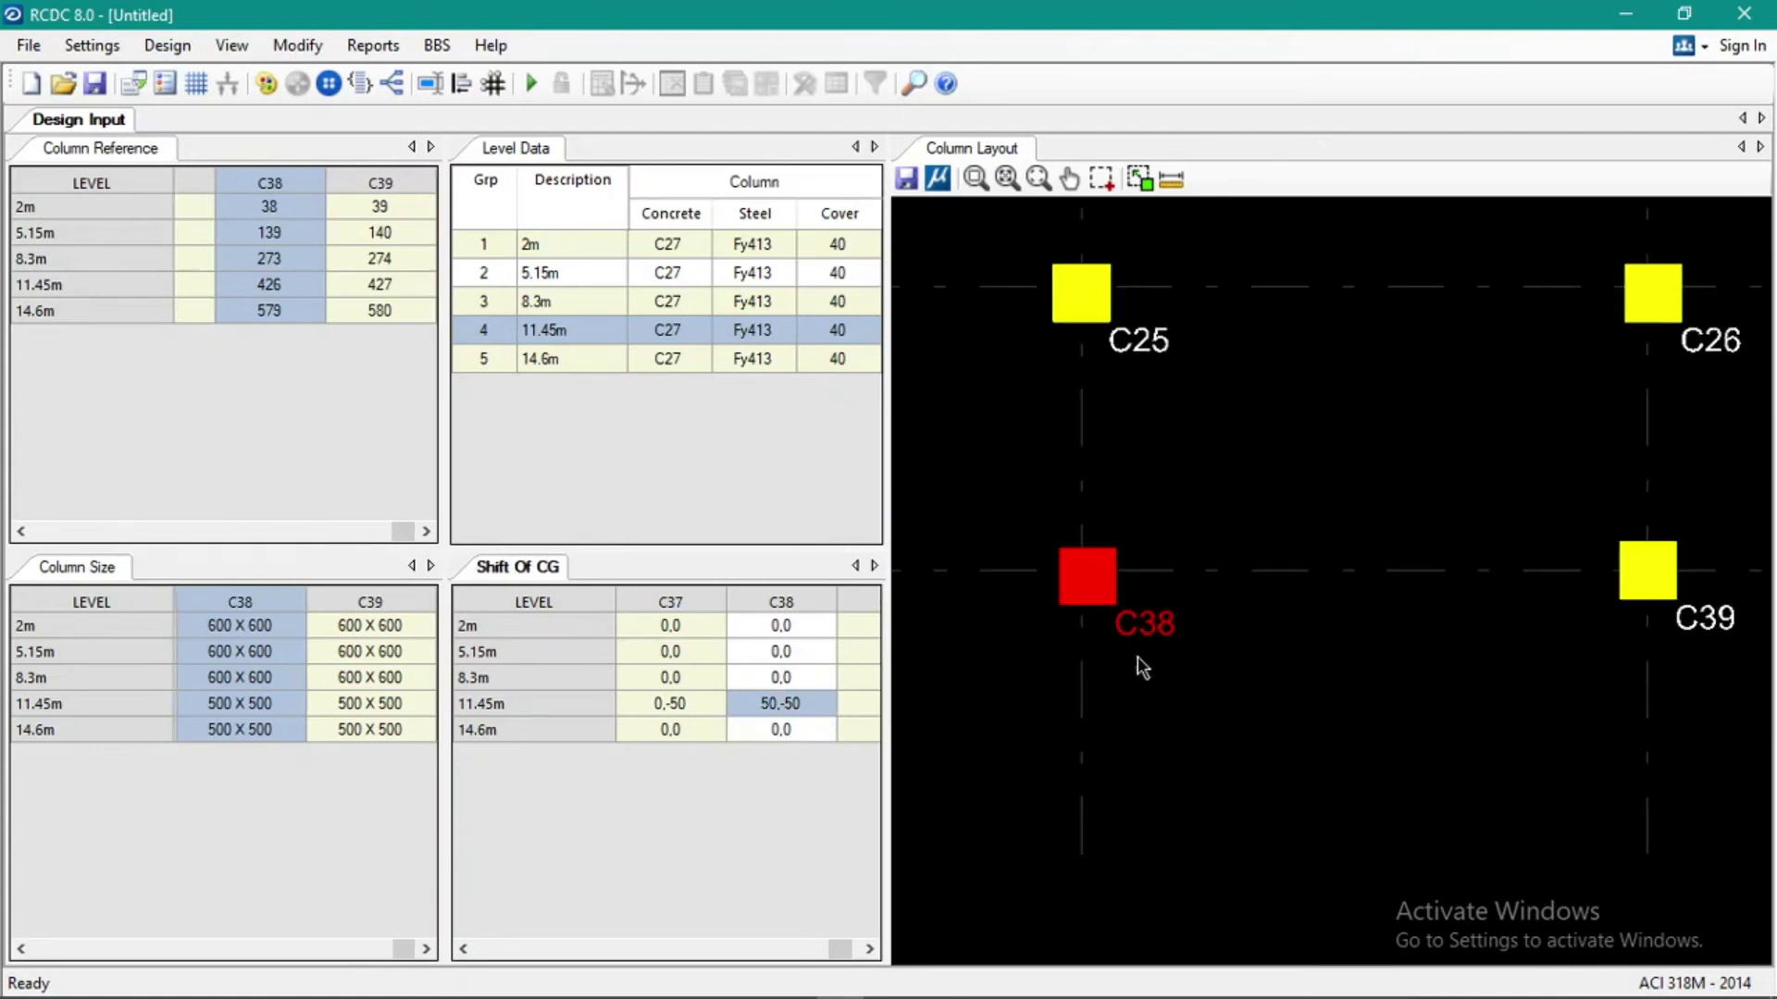
Change the shift of CG for column C38 at the 11.45m level to 0,-50 and set C39 to 50,-50.
click(720, 707)
key(Right)
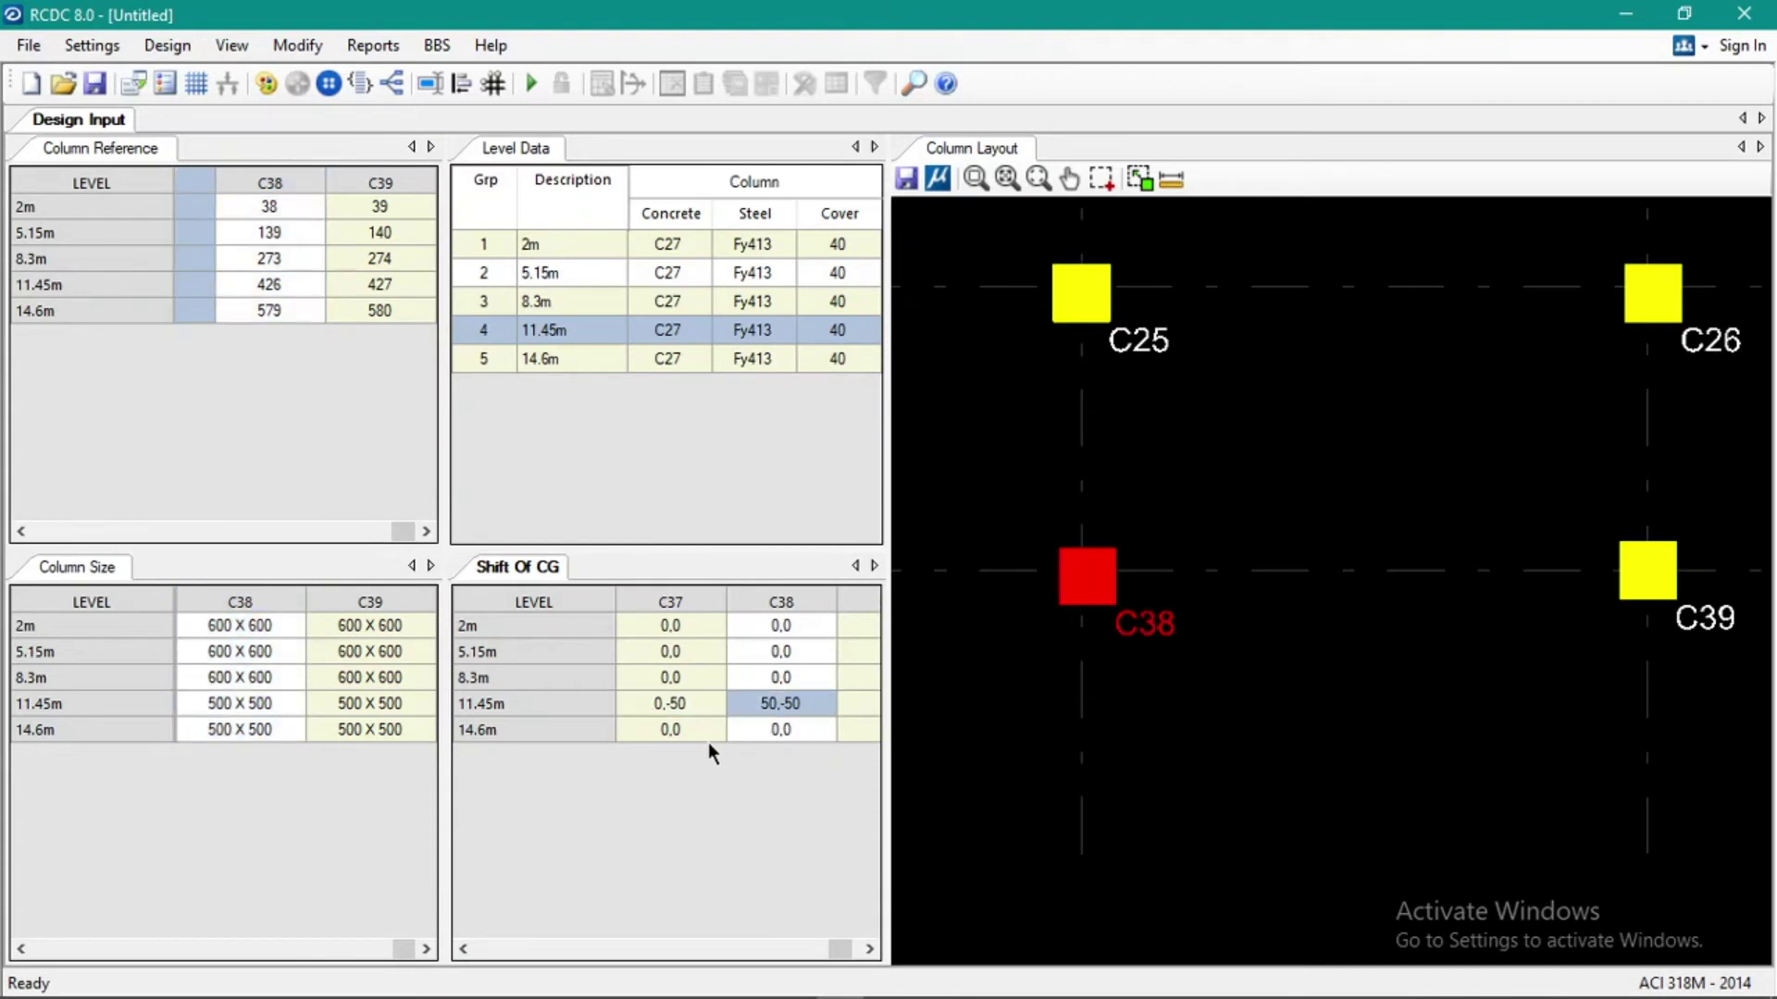
key(Right)
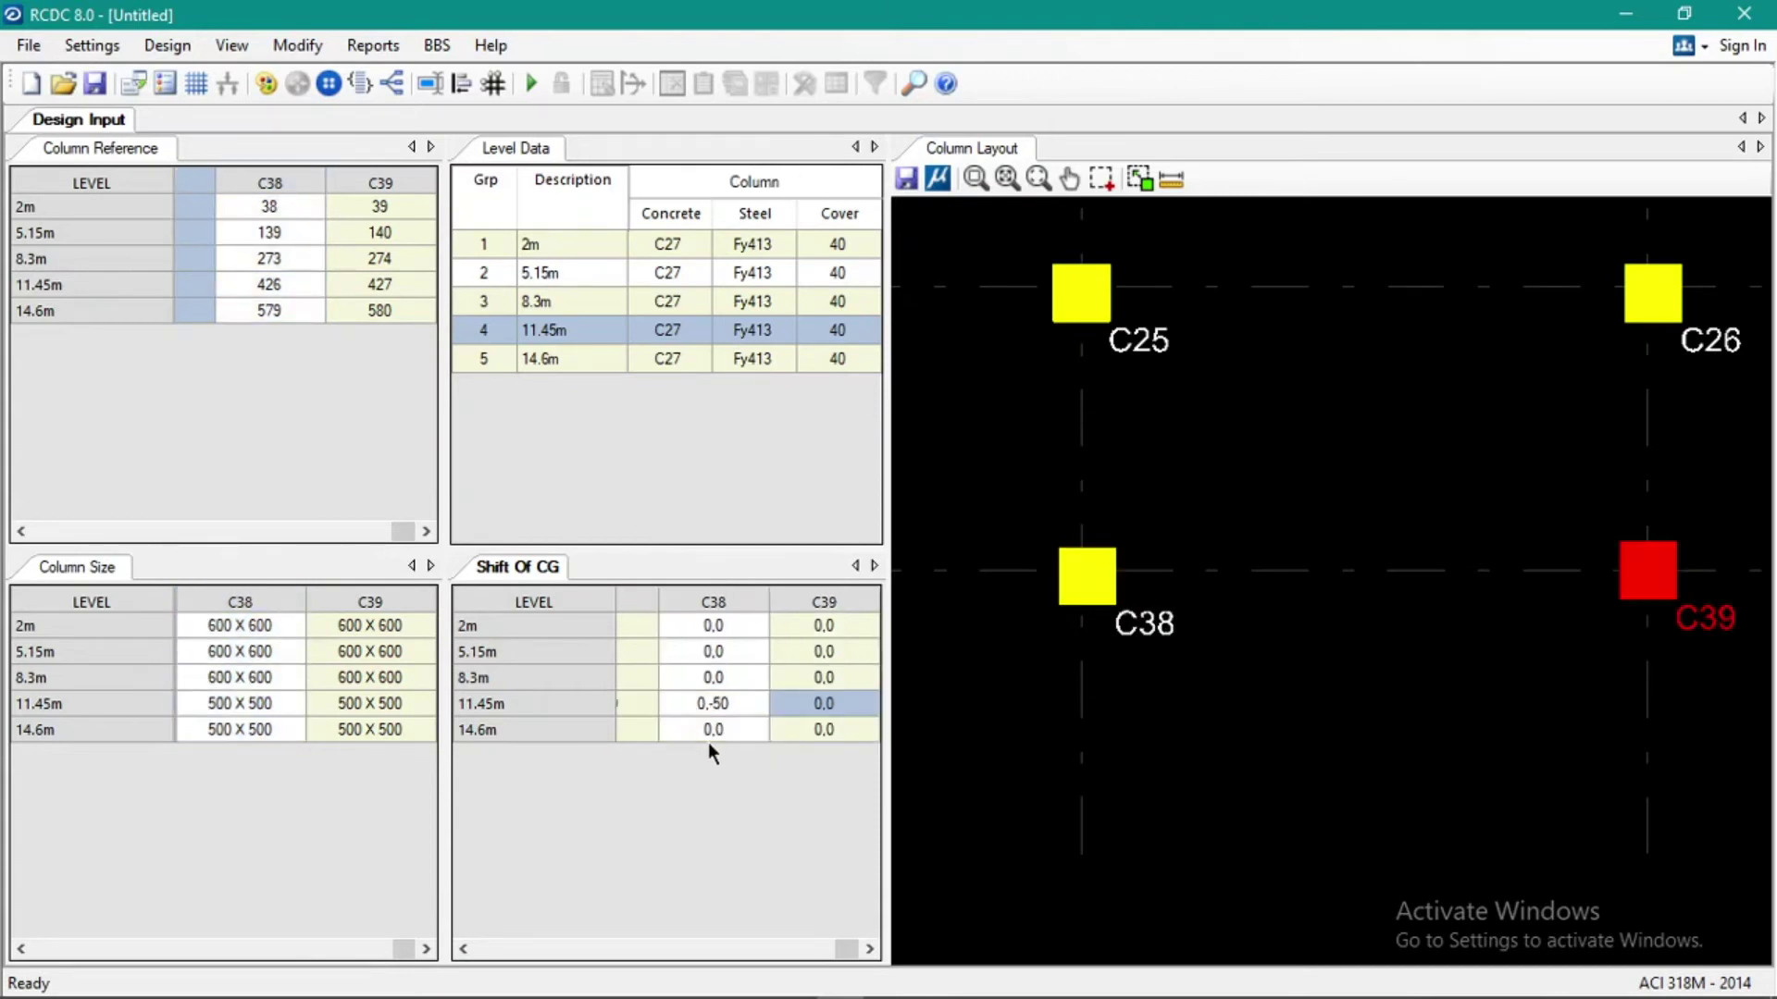
text(50)
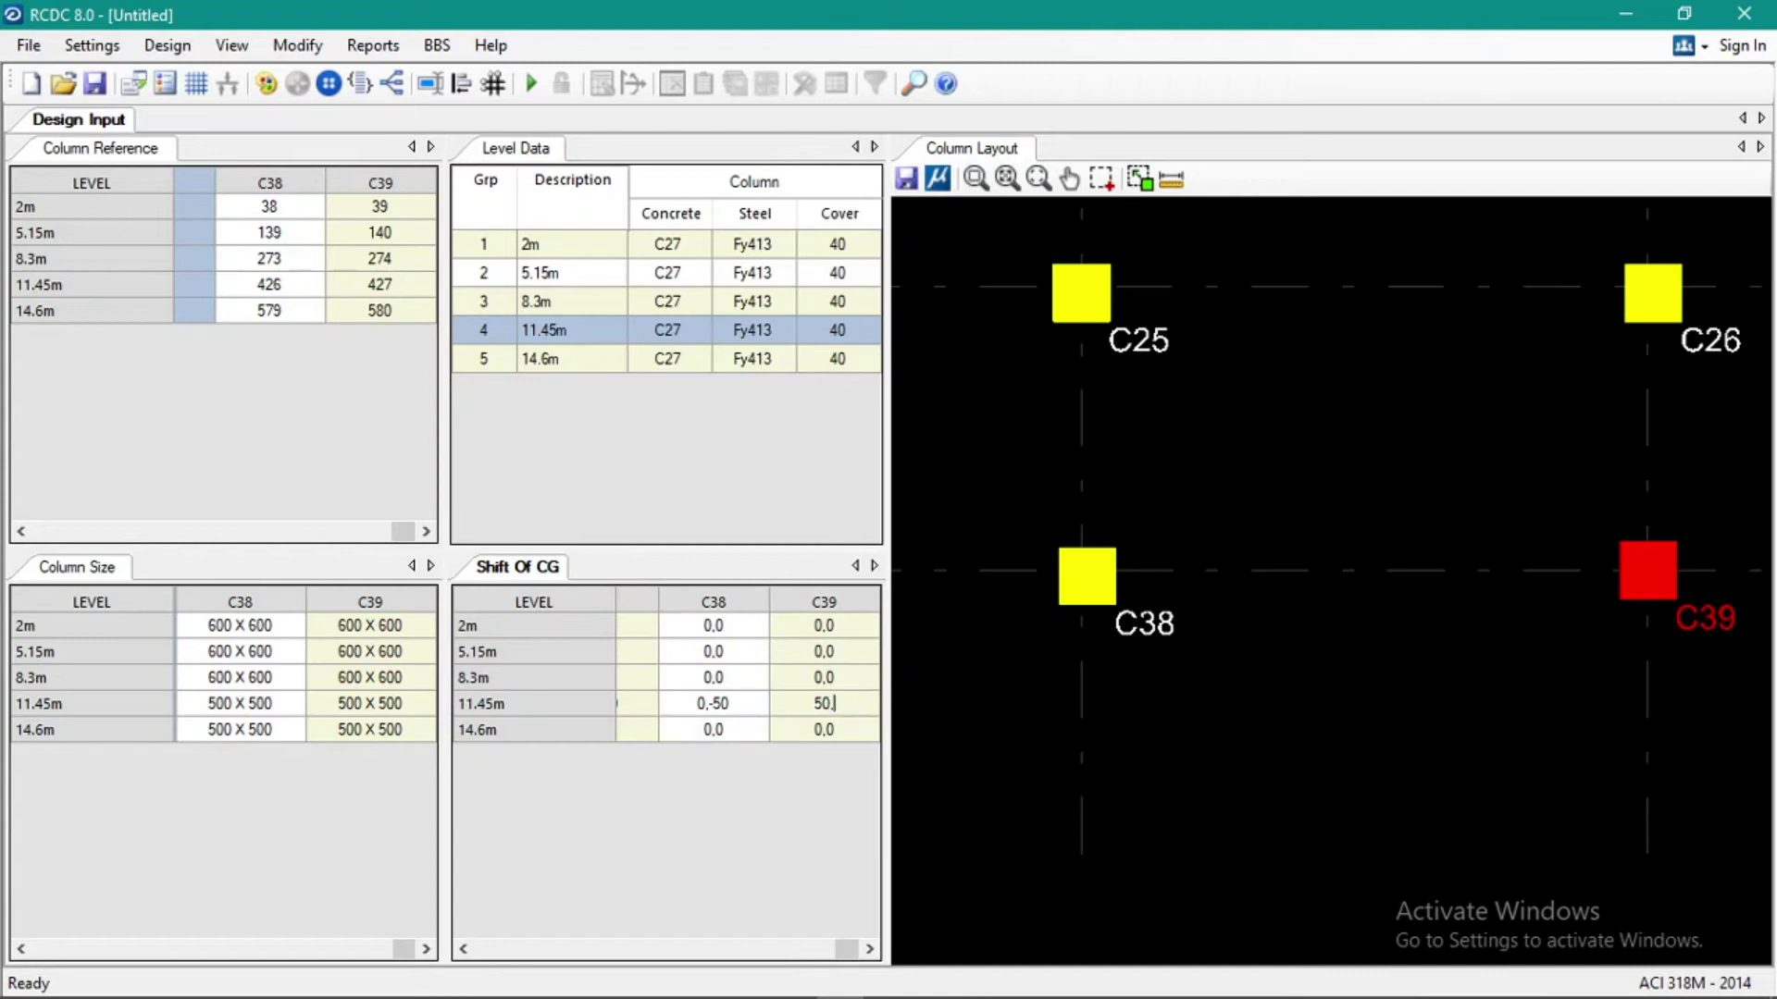
text(,-50)
key(Return)
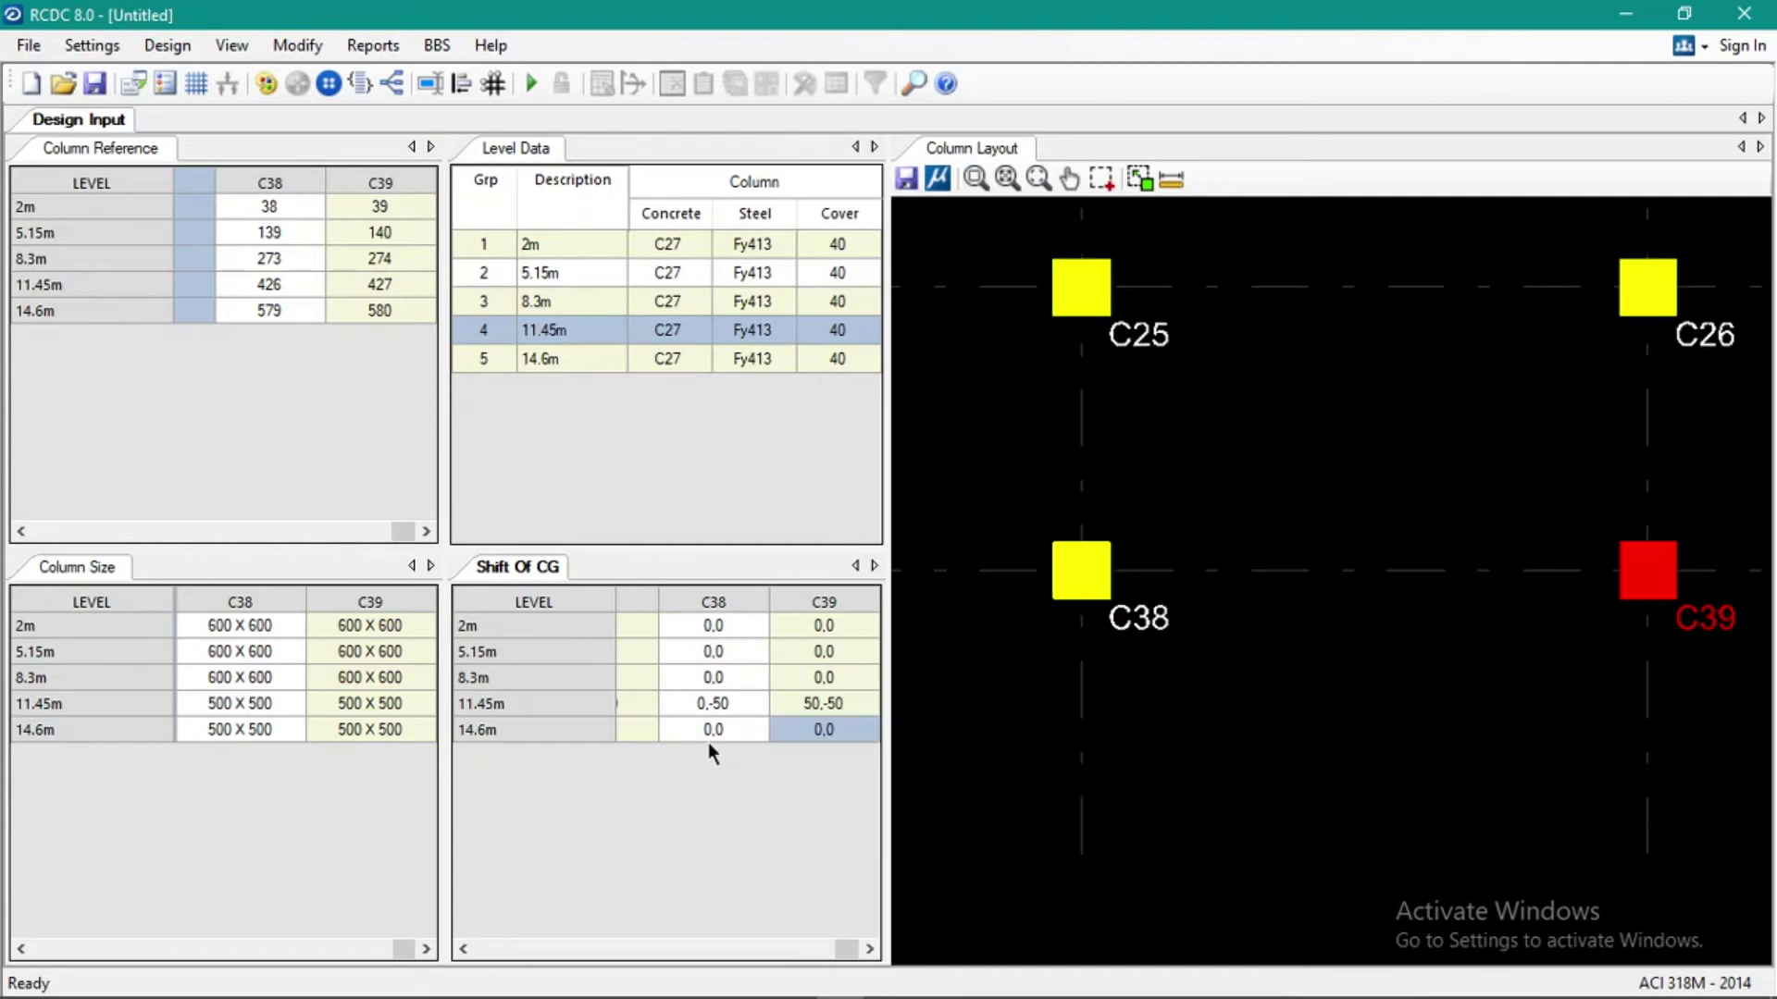
Check the shifted positions of the columns in the layout at the 11.45m level, from C38 and C39 across to C1.
key(Left)
key(Up)
click(1240, 690)
scroll(1439, 578, down, 2)
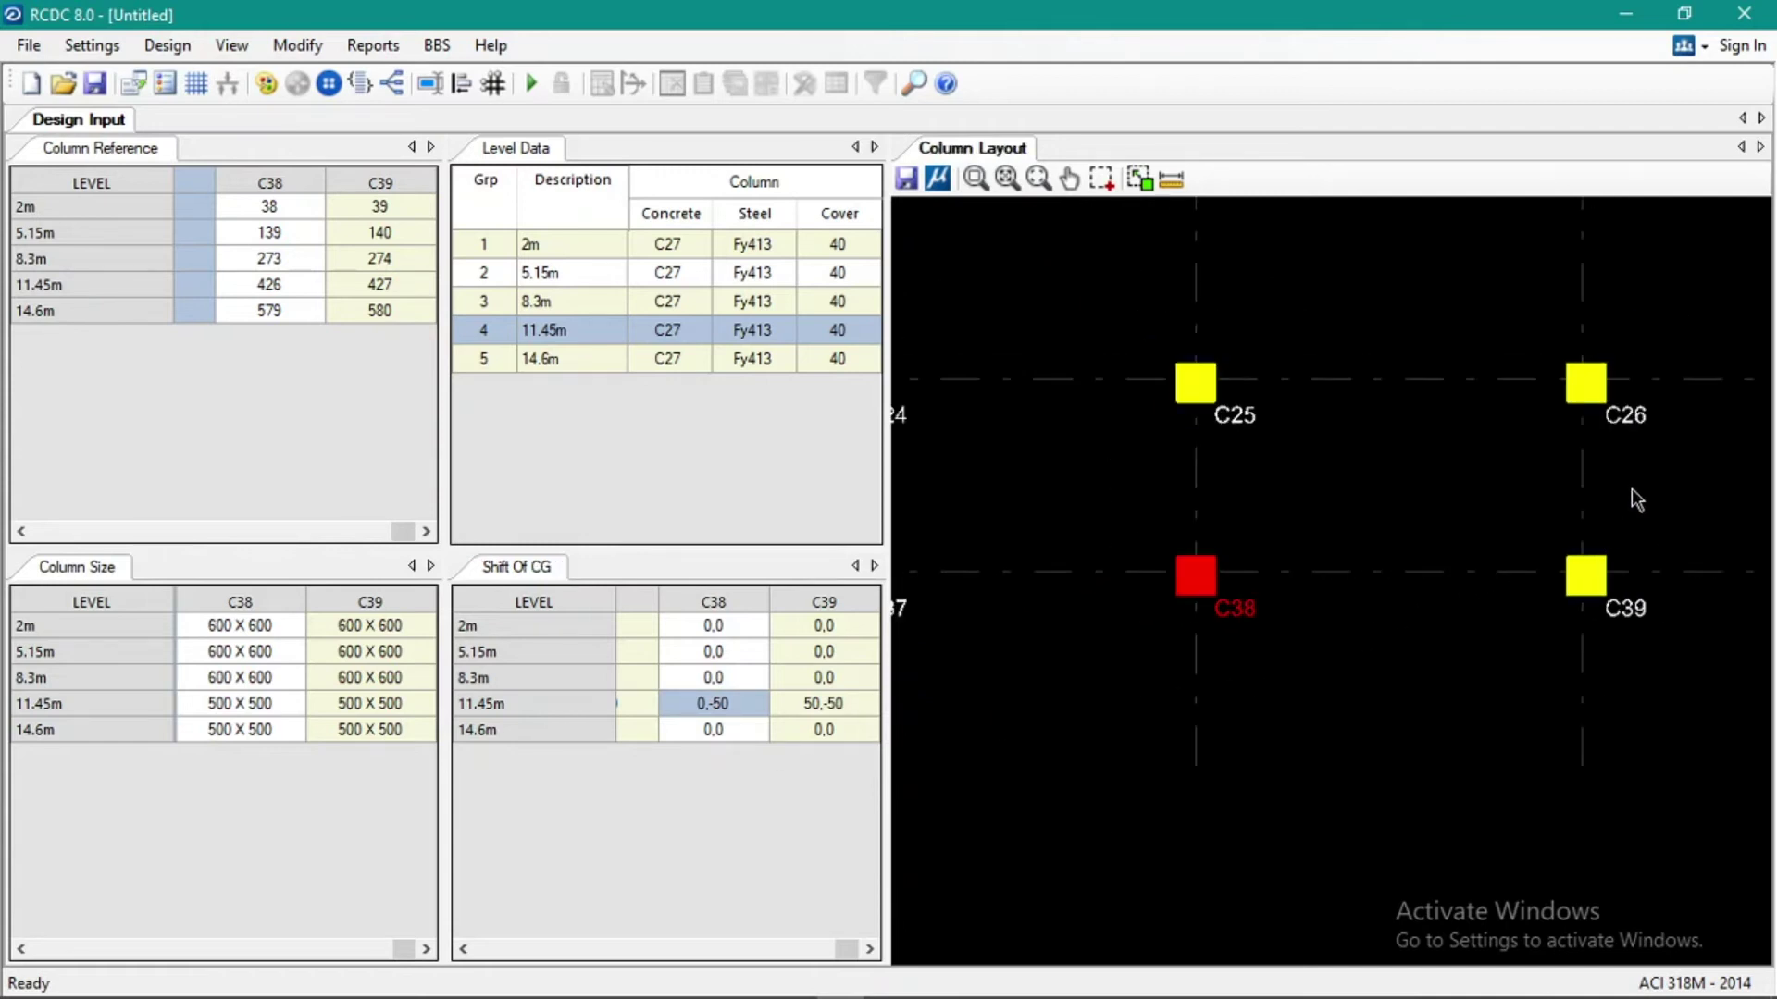
scroll(1253, 554, down, 1)
scroll(1259, 555, down, 5)
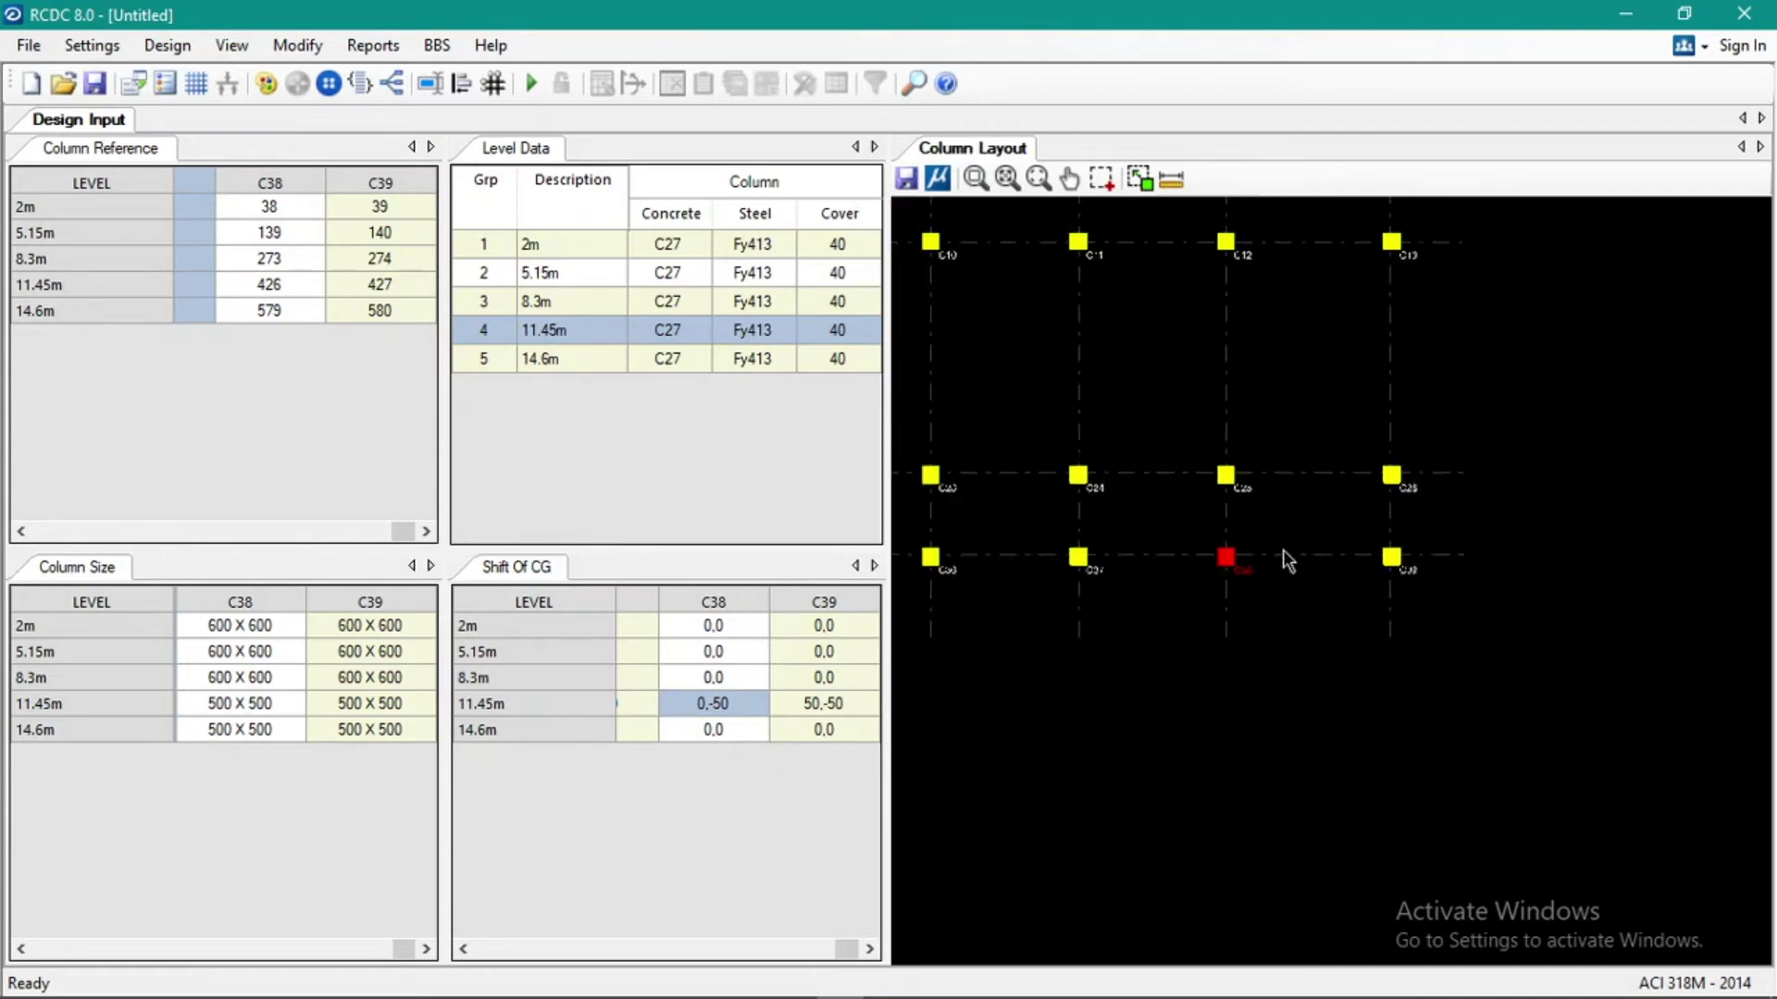
scroll(1153, 574, up, 5)
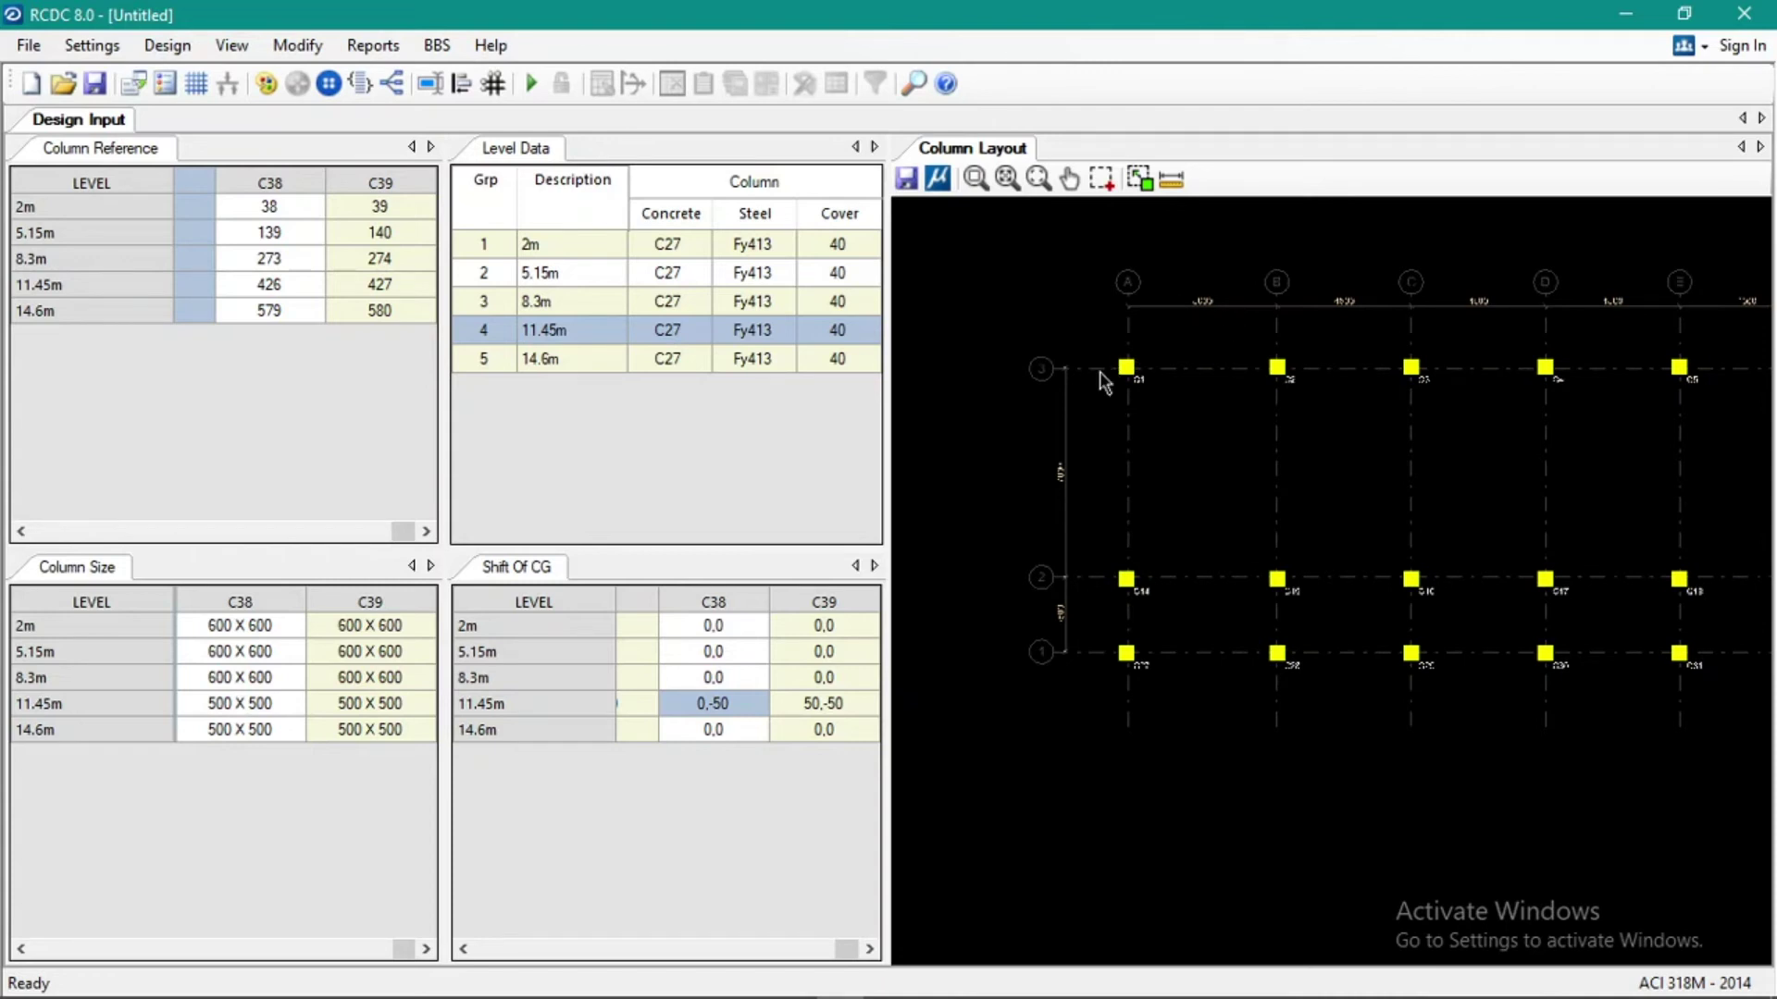
scroll(1141, 324, up, 2)
Review the concrete grade, steel grade and cover assigned to each level, and return the column reference table to C1.
click(622, 472)
click(673, 245)
click(659, 304)
click(653, 331)
click(673, 354)
click(745, 246)
click(755, 273)
click(731, 363)
click(661, 301)
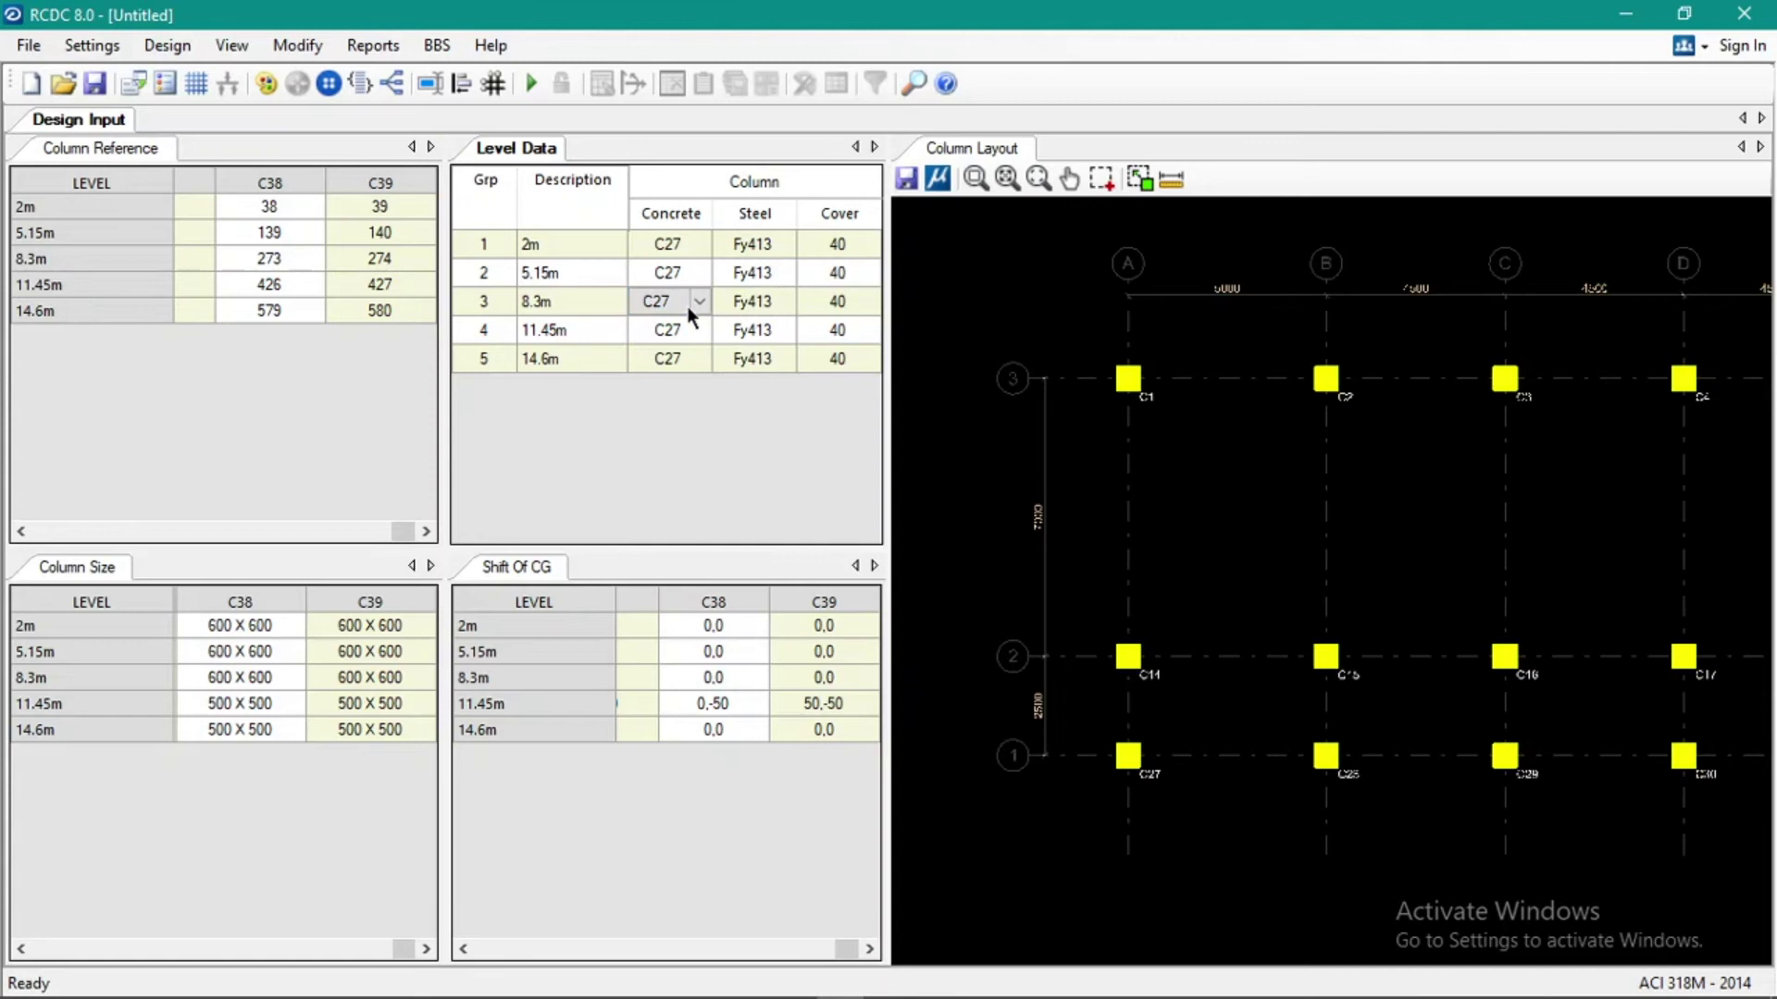
click(837, 279)
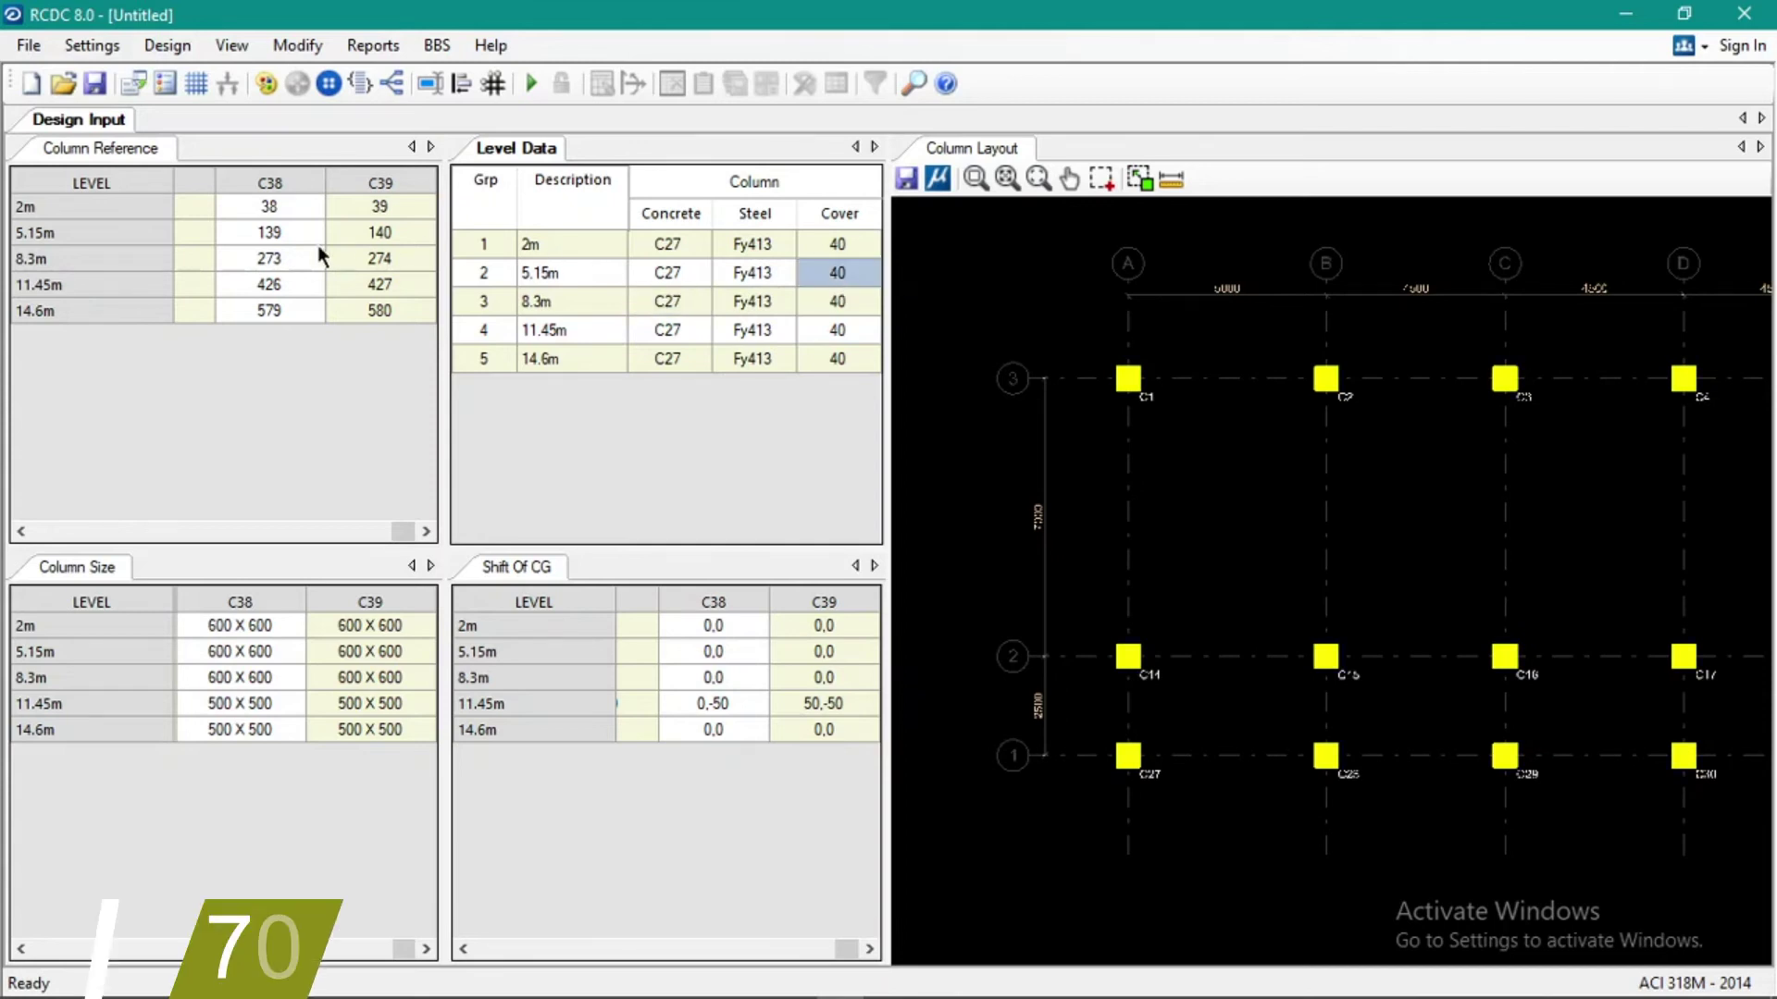
click(185, 235)
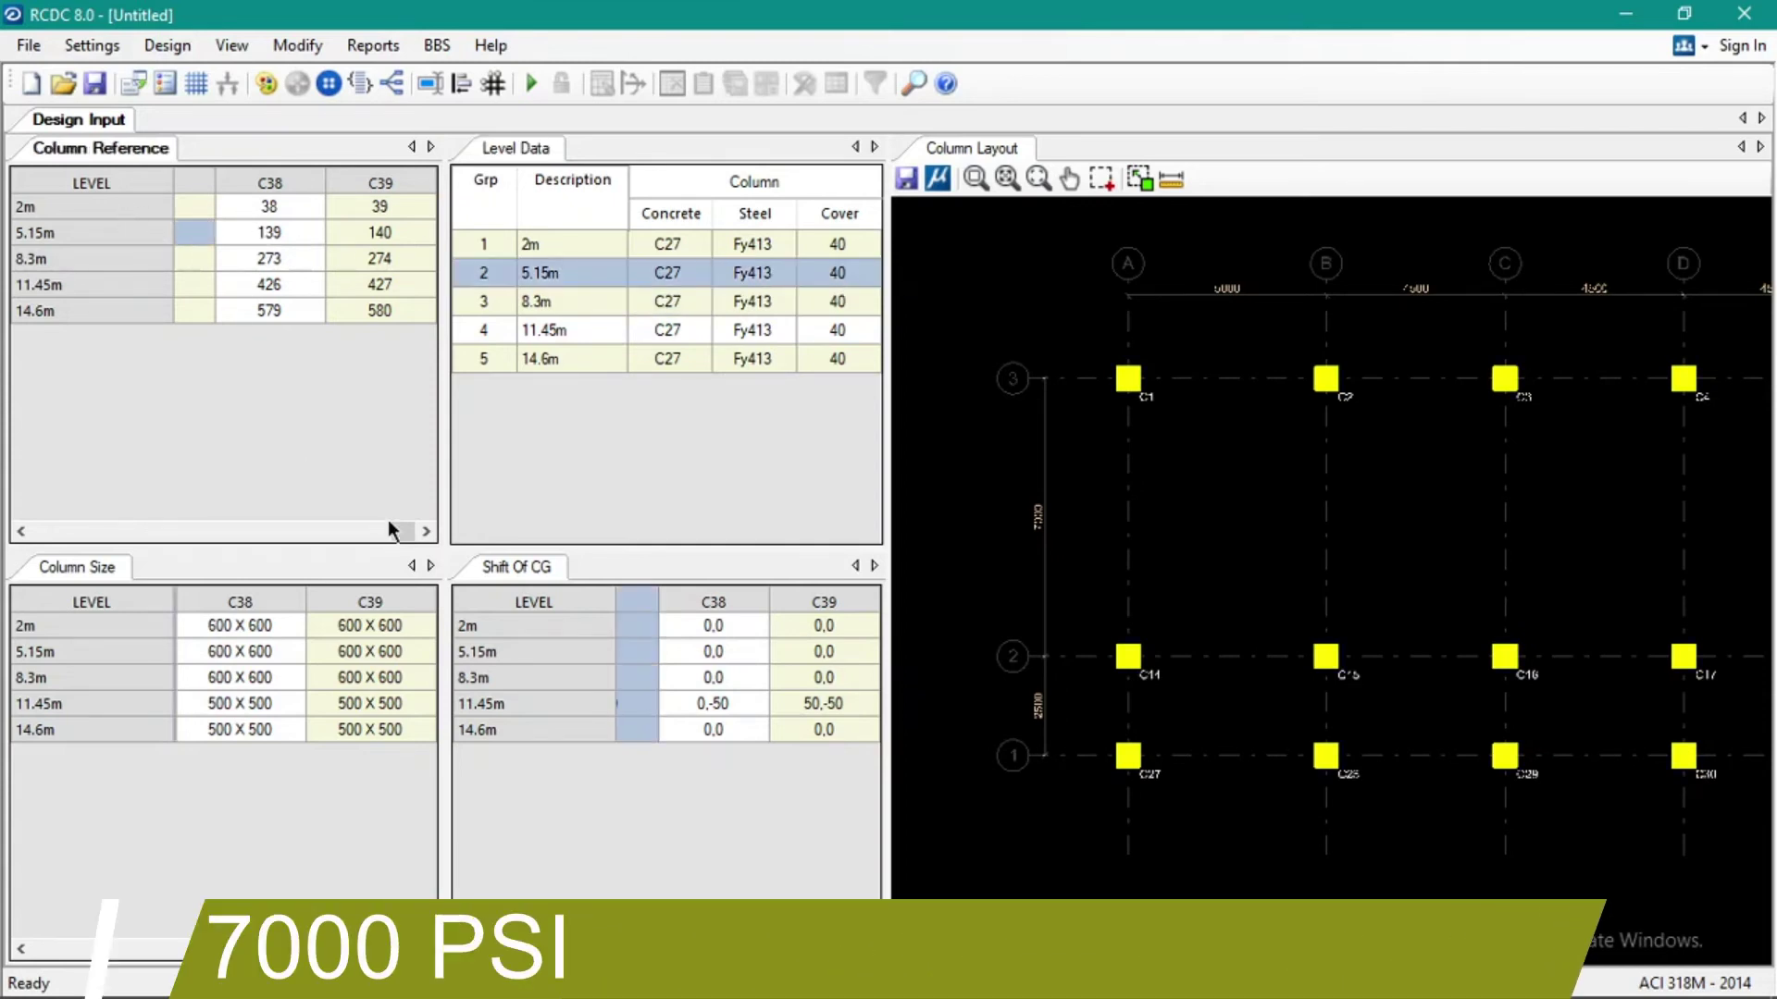
drag(404, 532, 31, 538)
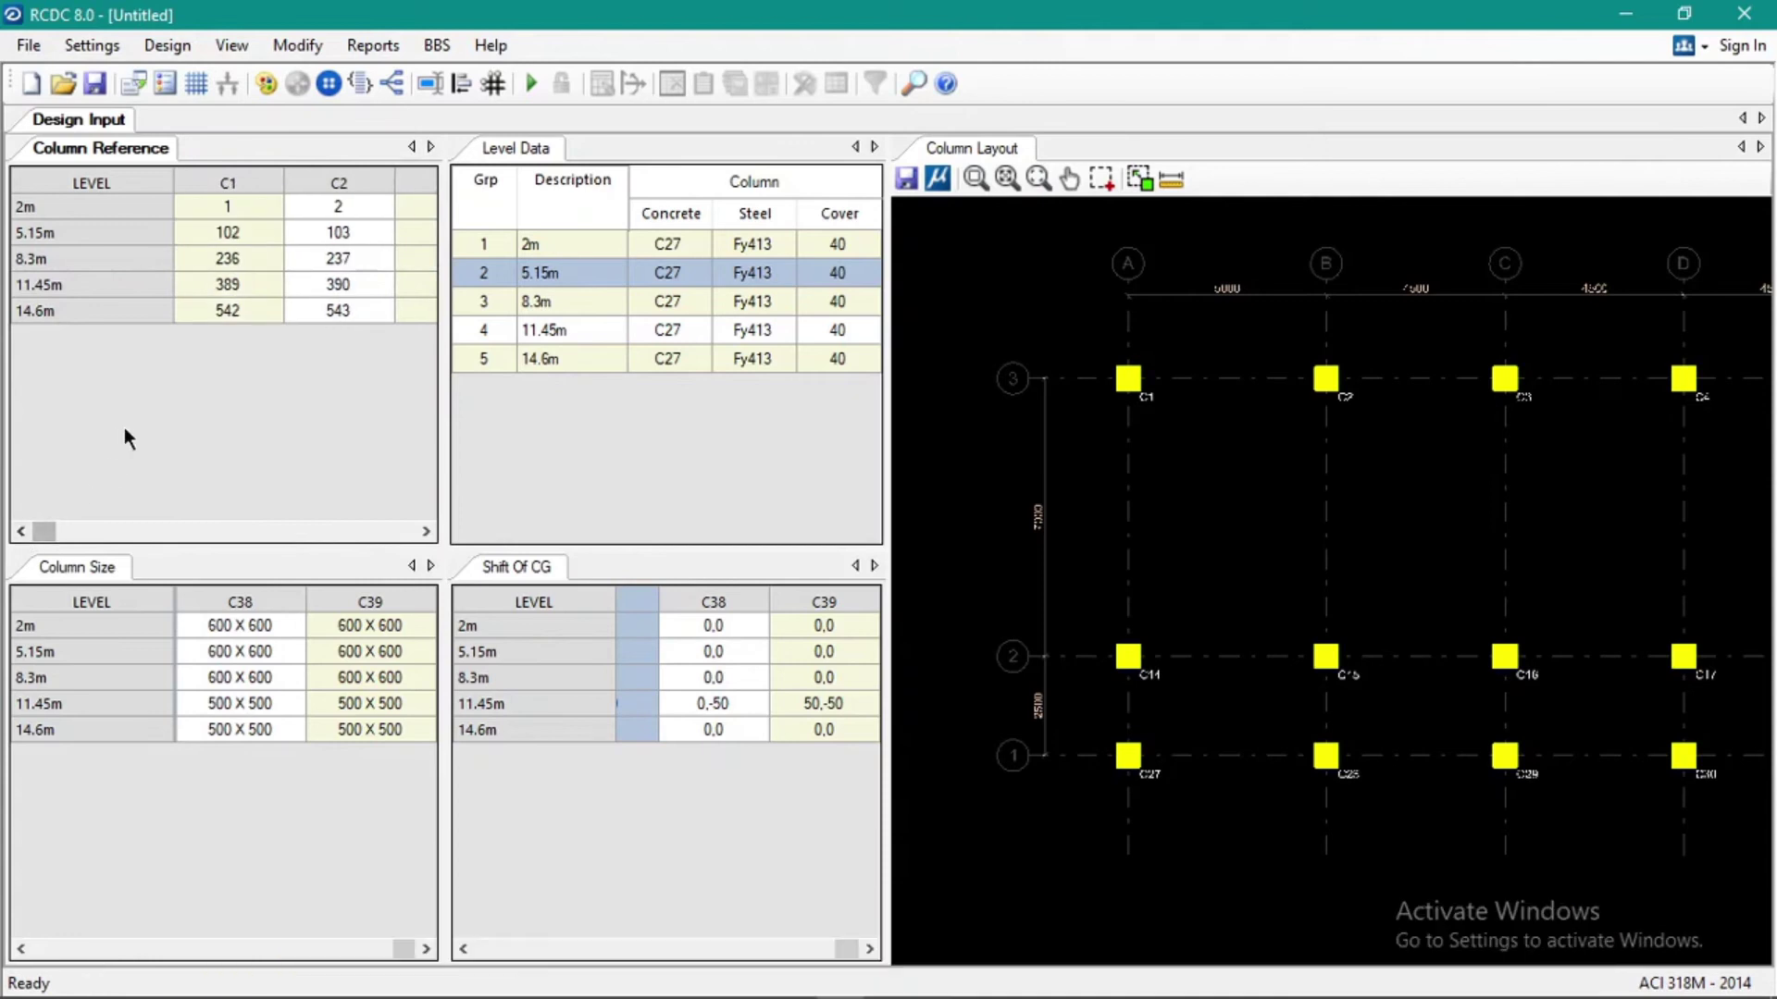
Enable Ductile Design in the design settings and choose the Special type.
click(90, 47)
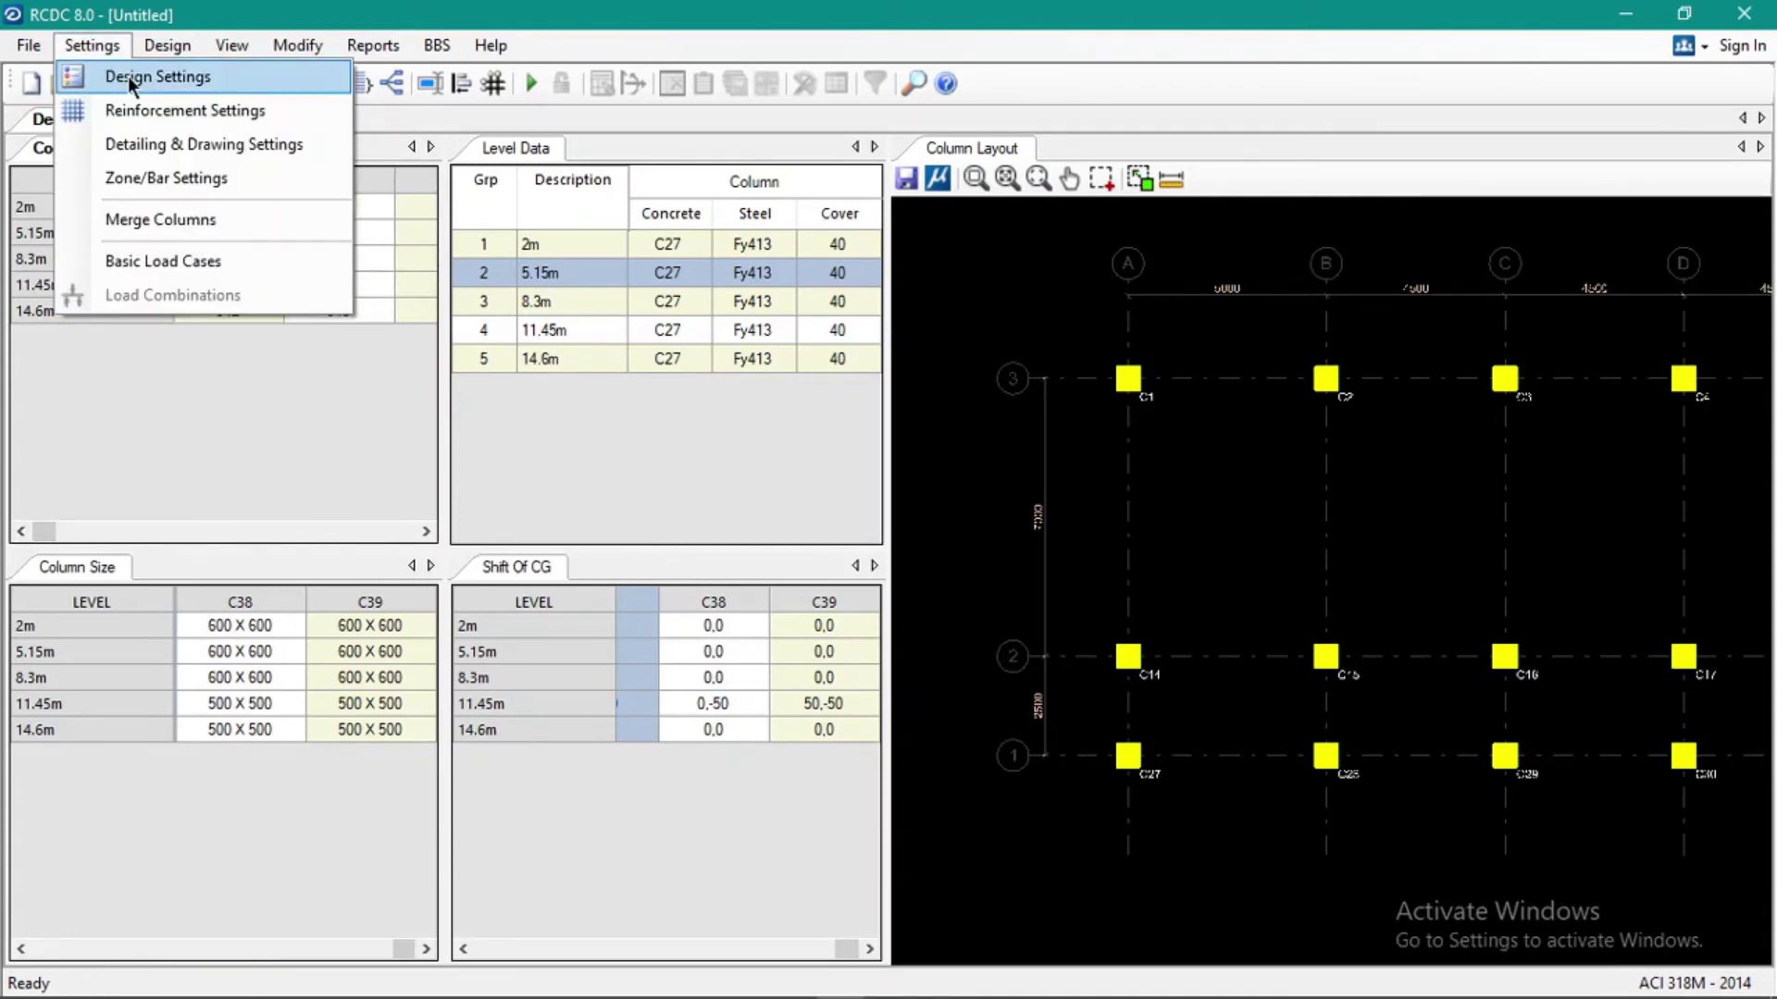
click(130, 76)
click(546, 255)
click(683, 284)
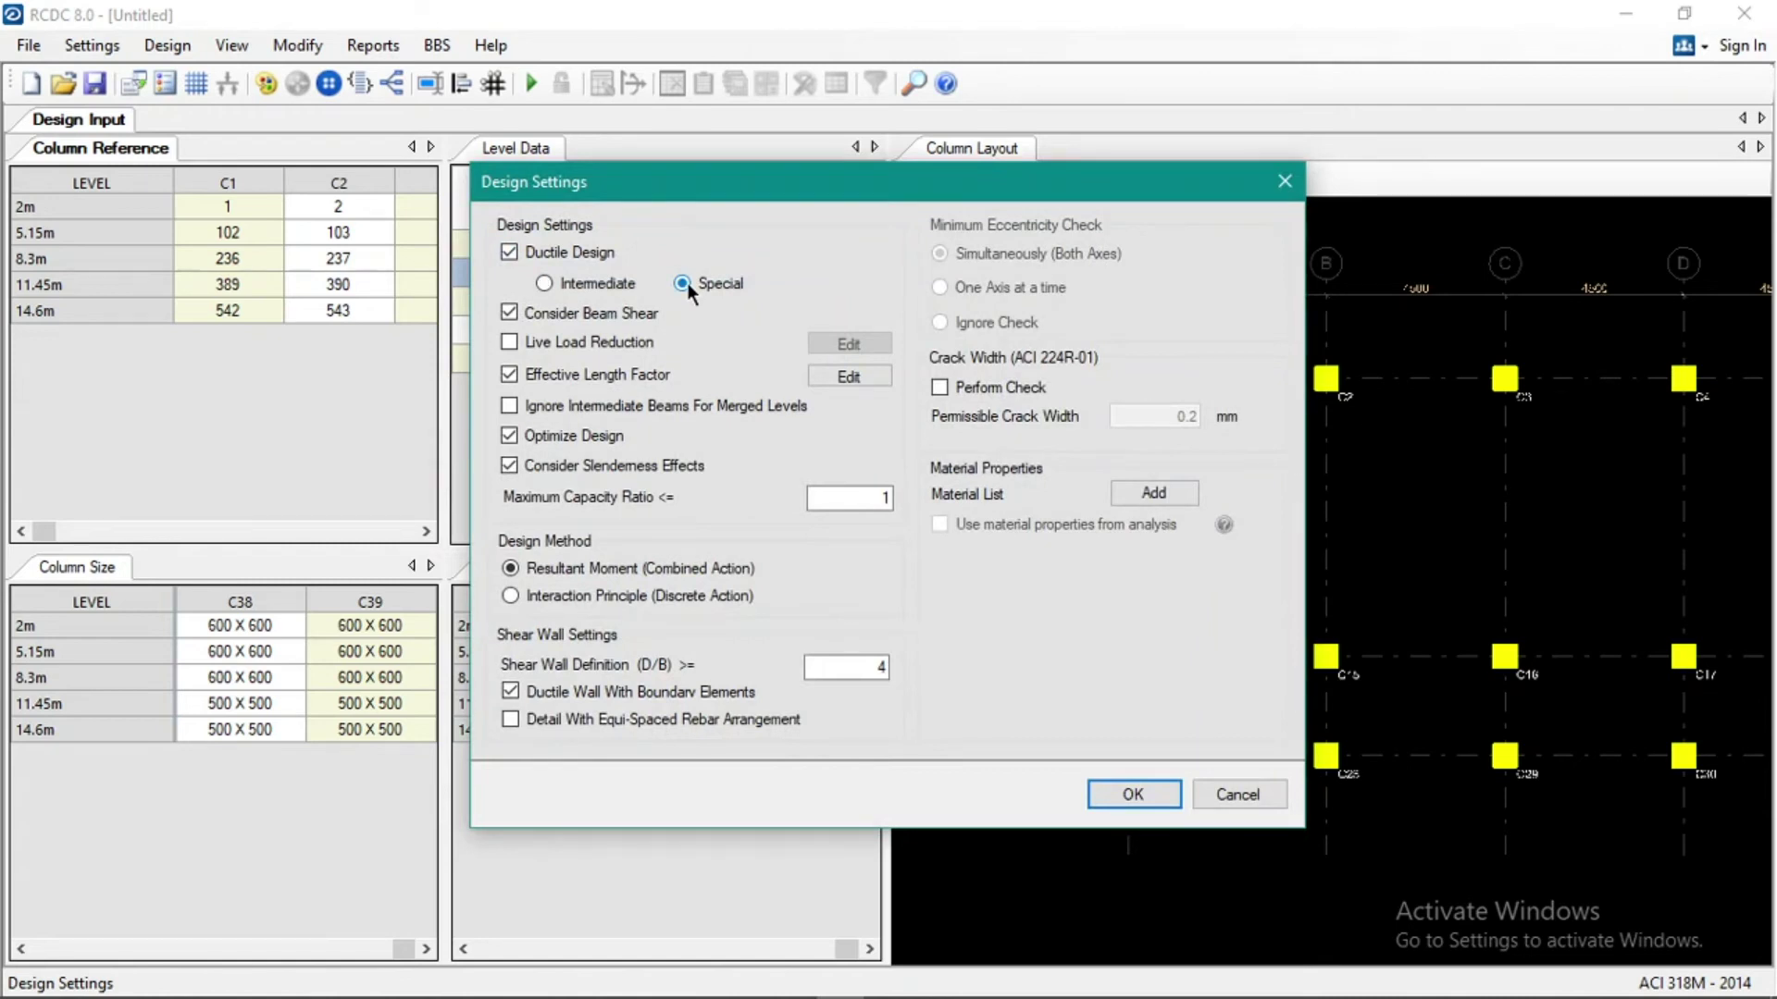
click(636, 342)
click(568, 337)
click(570, 339)
click(841, 343)
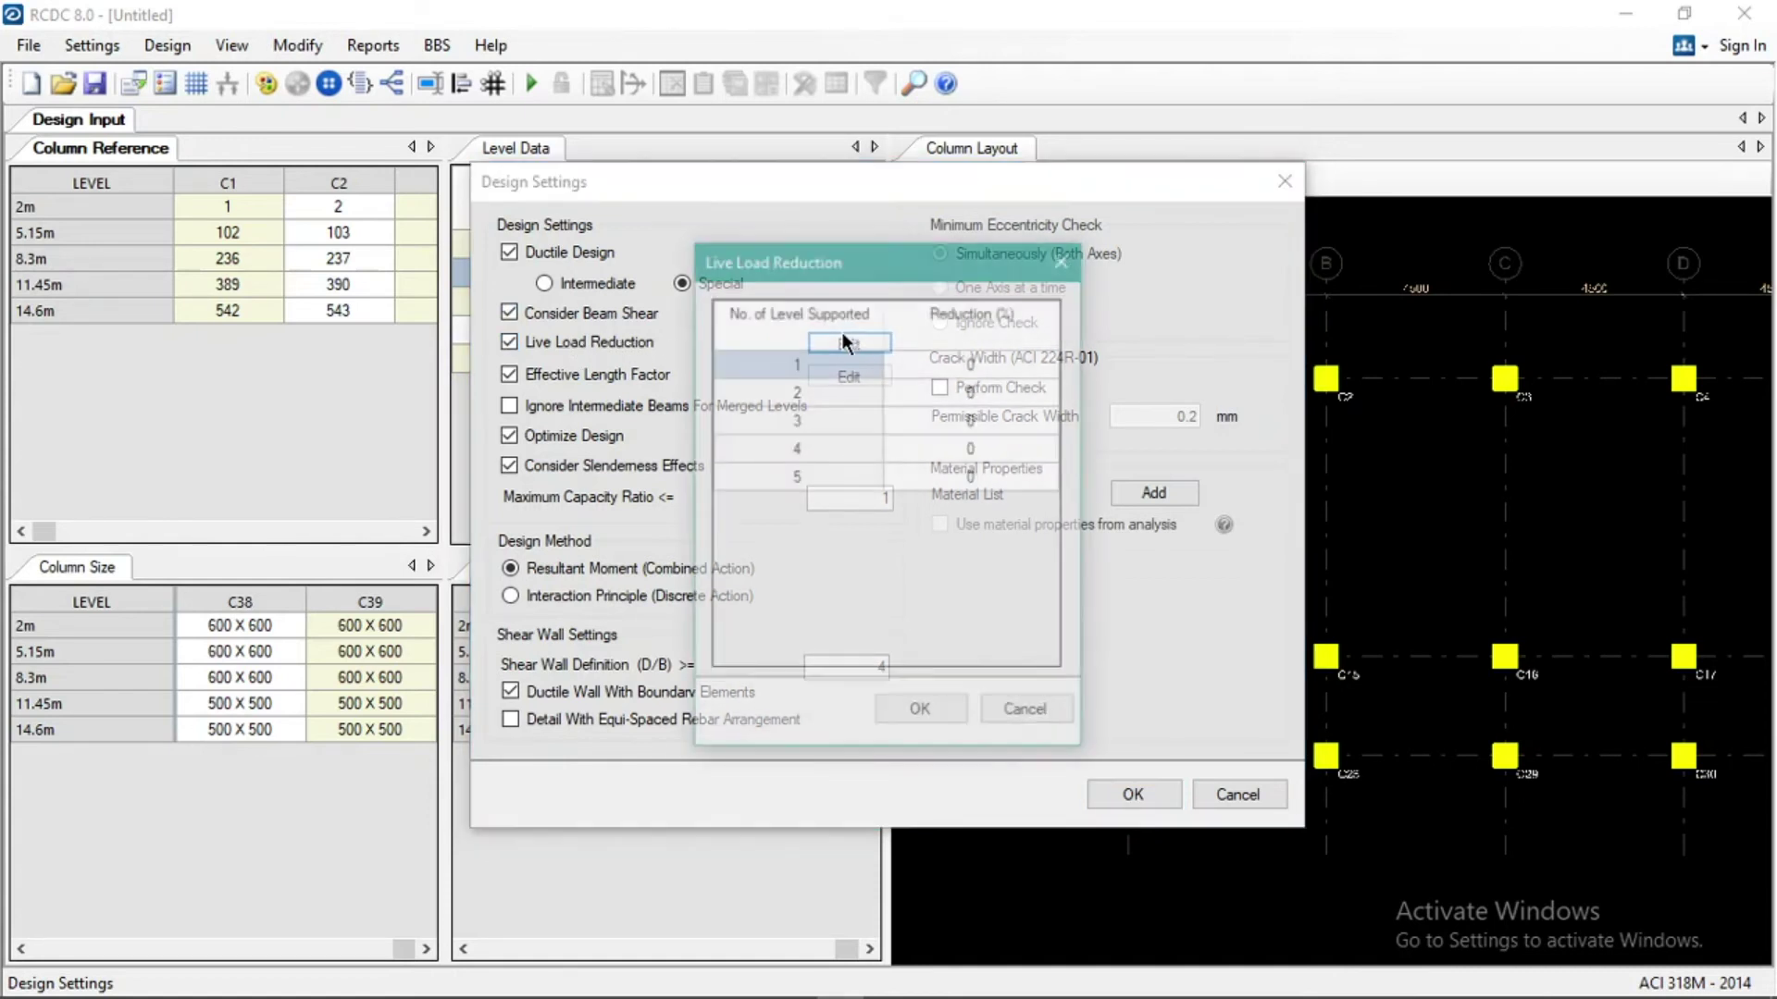
click(1003, 366)
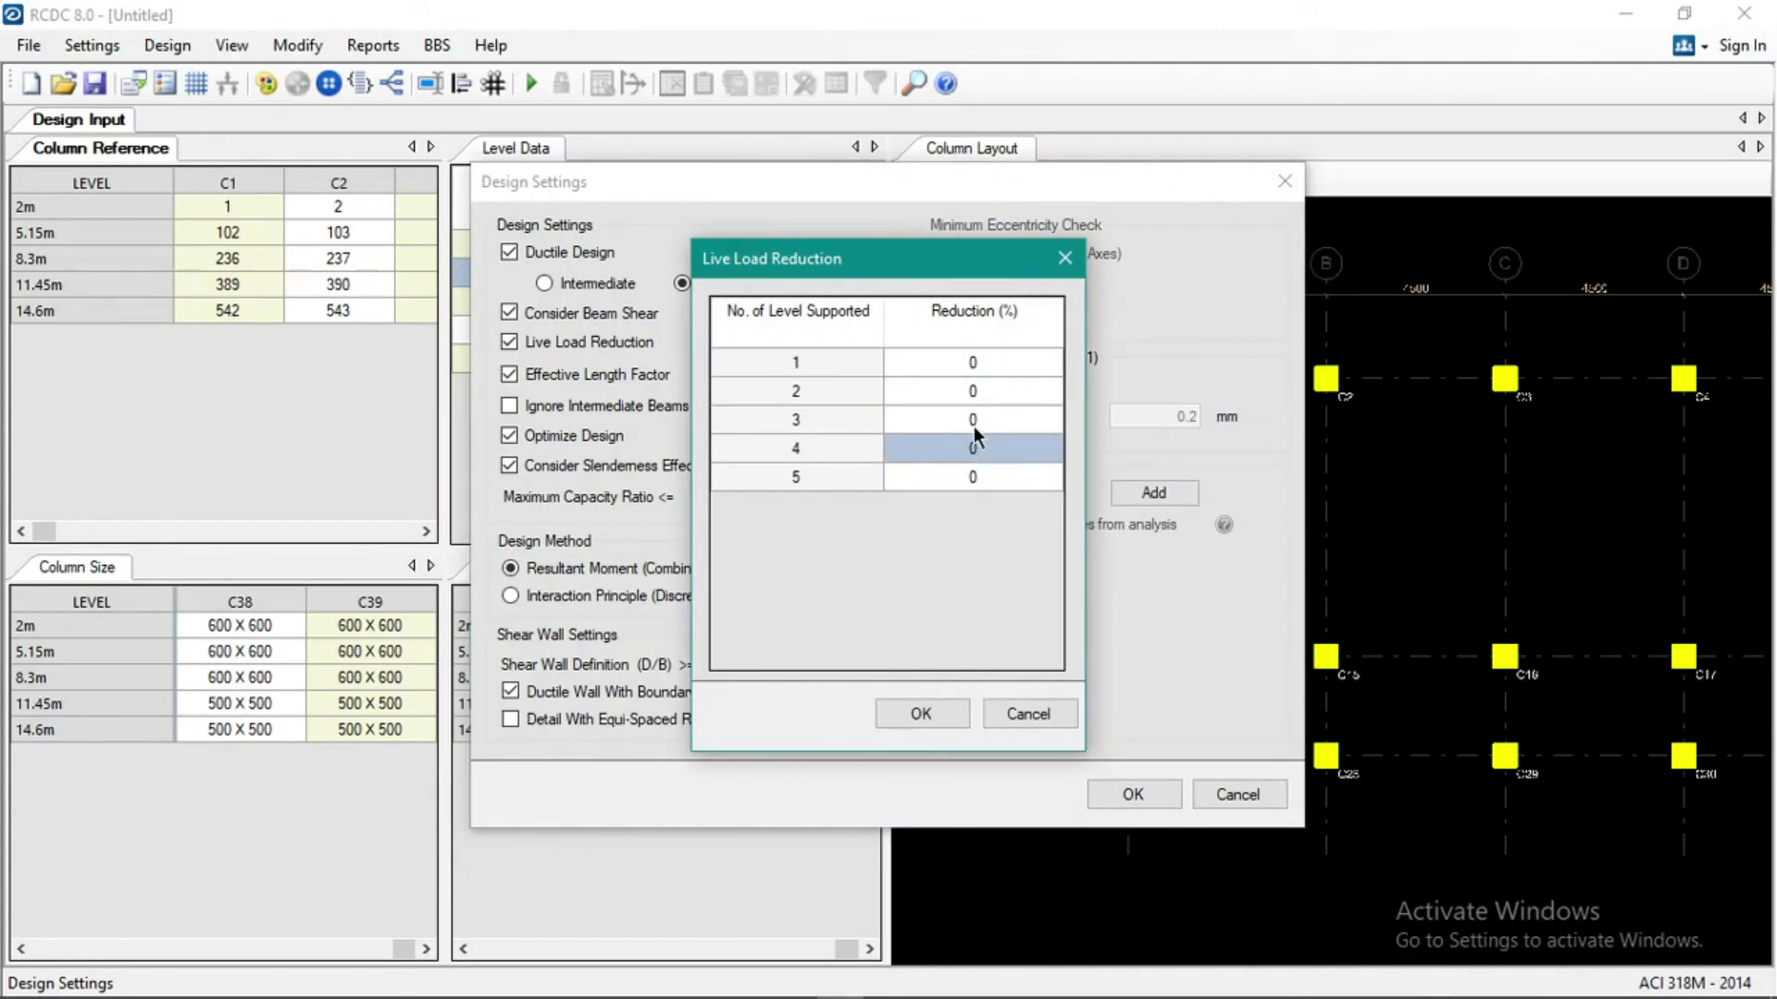
click(977, 474)
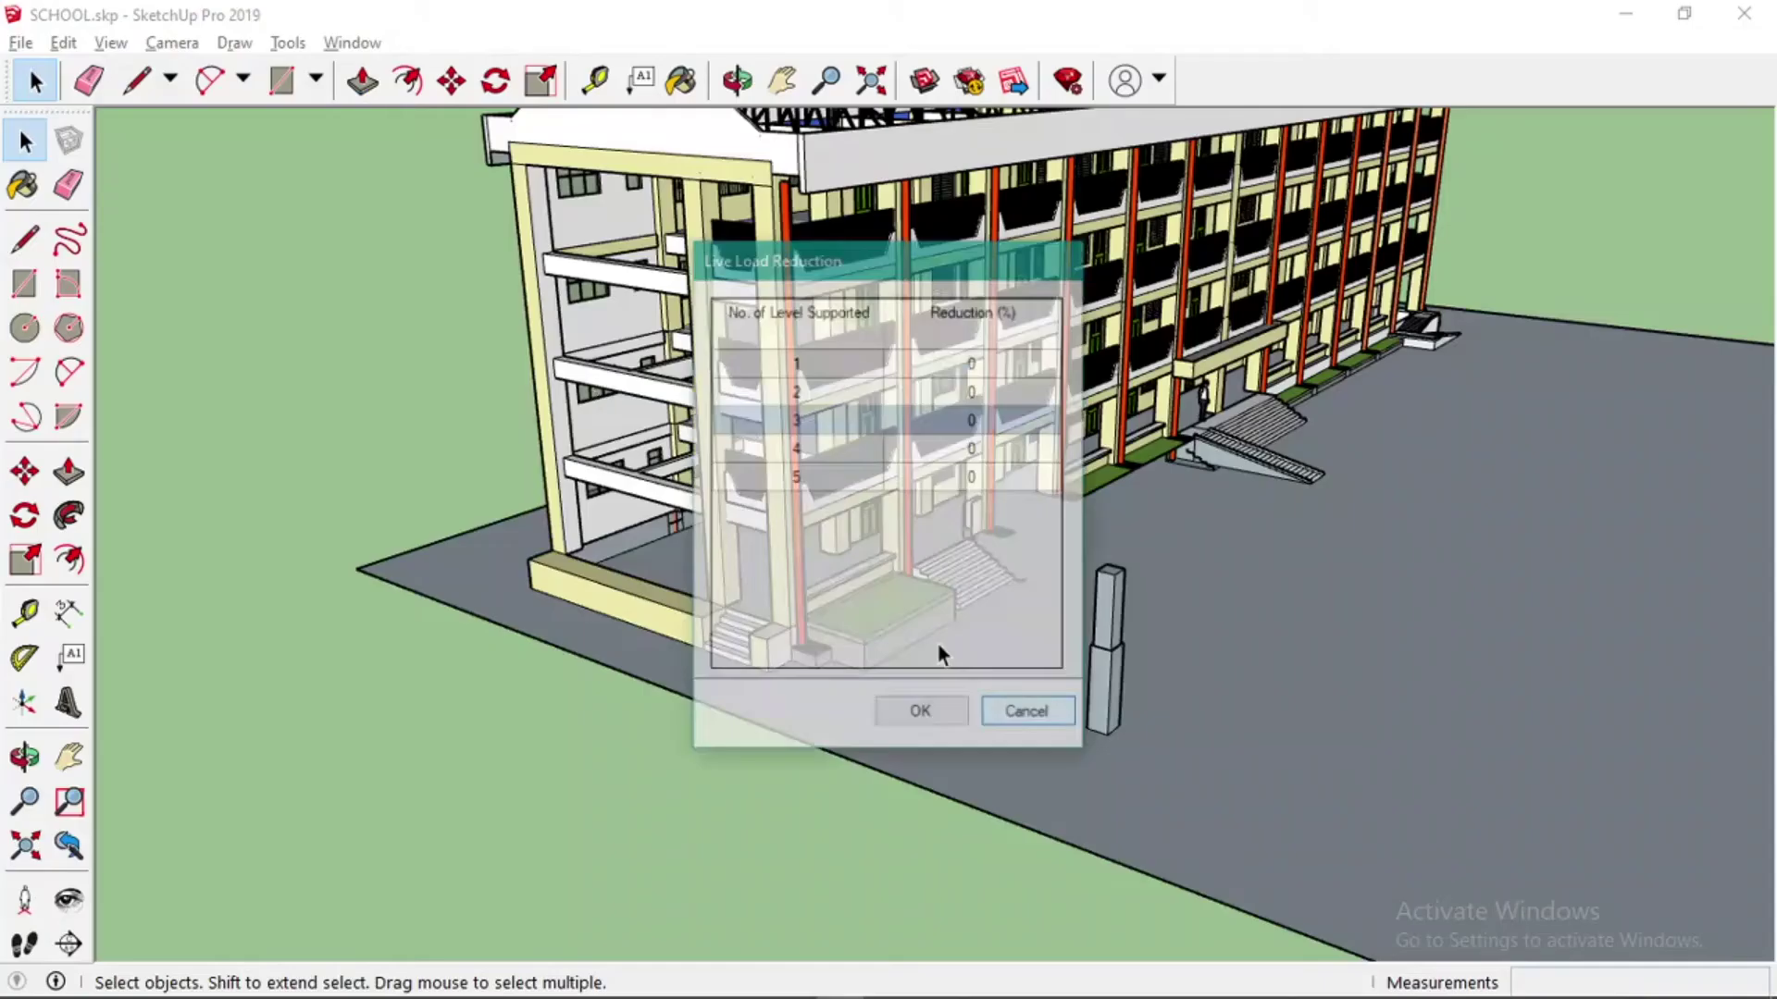
key(alt+Tab)
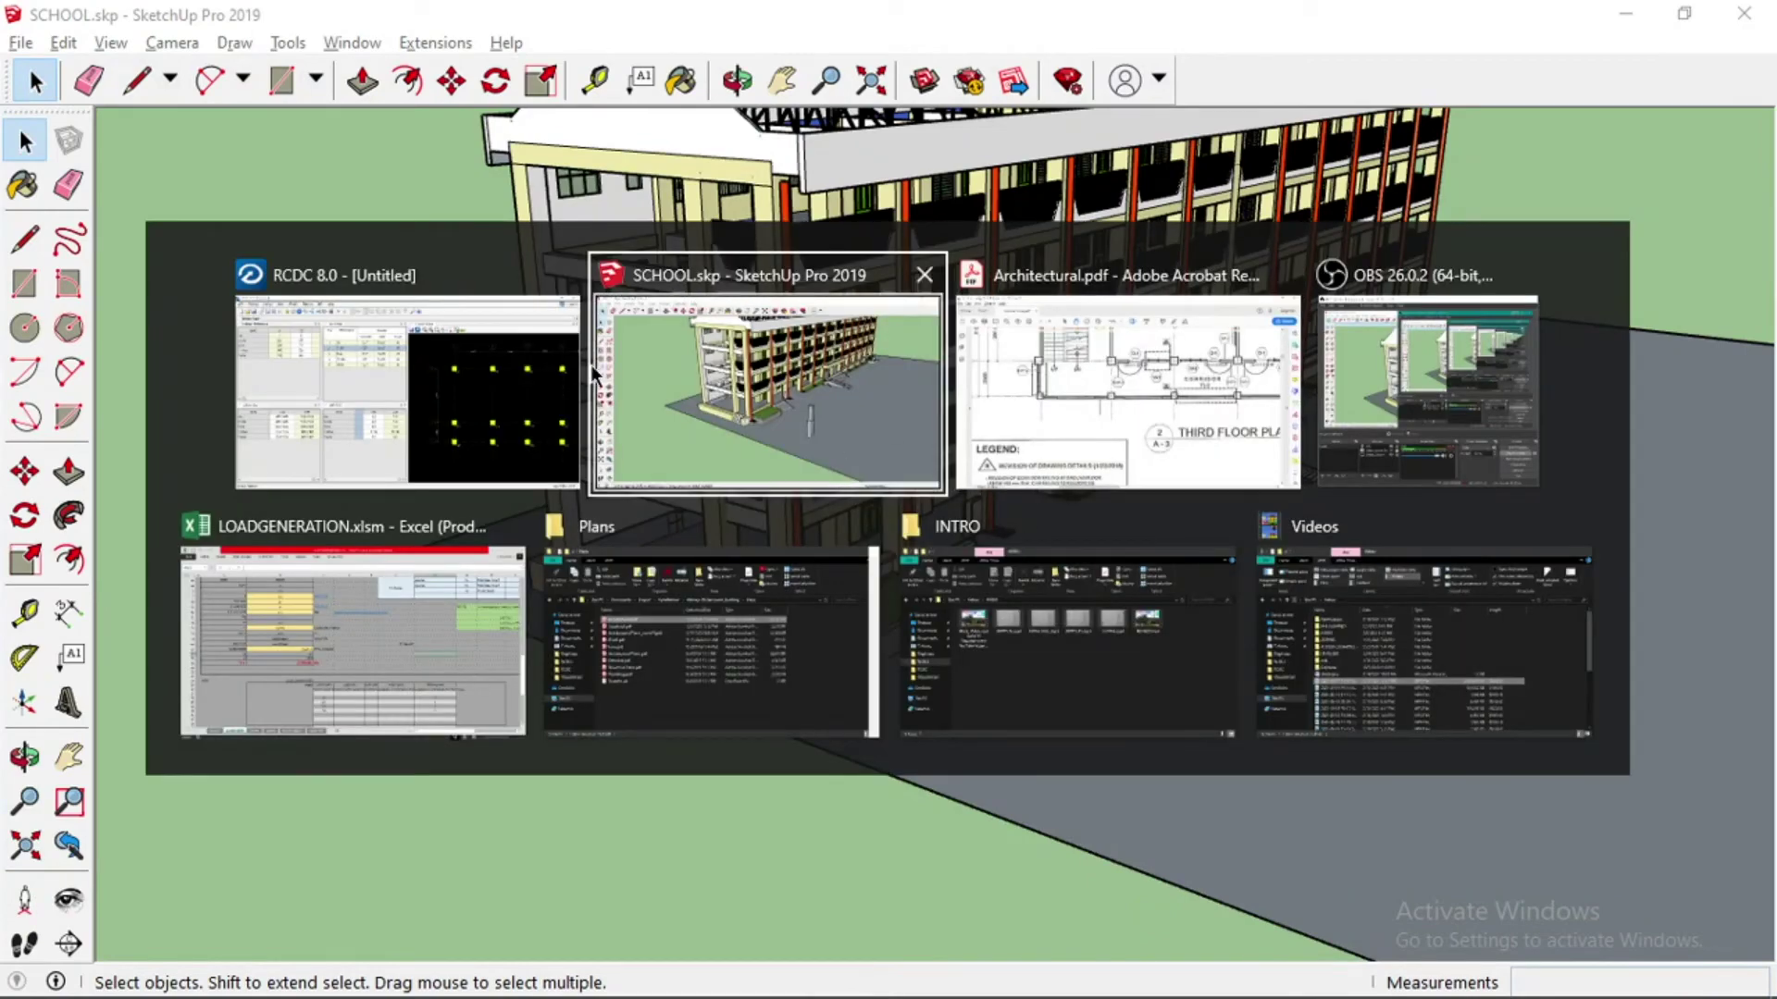
click(531, 343)
click(530, 339)
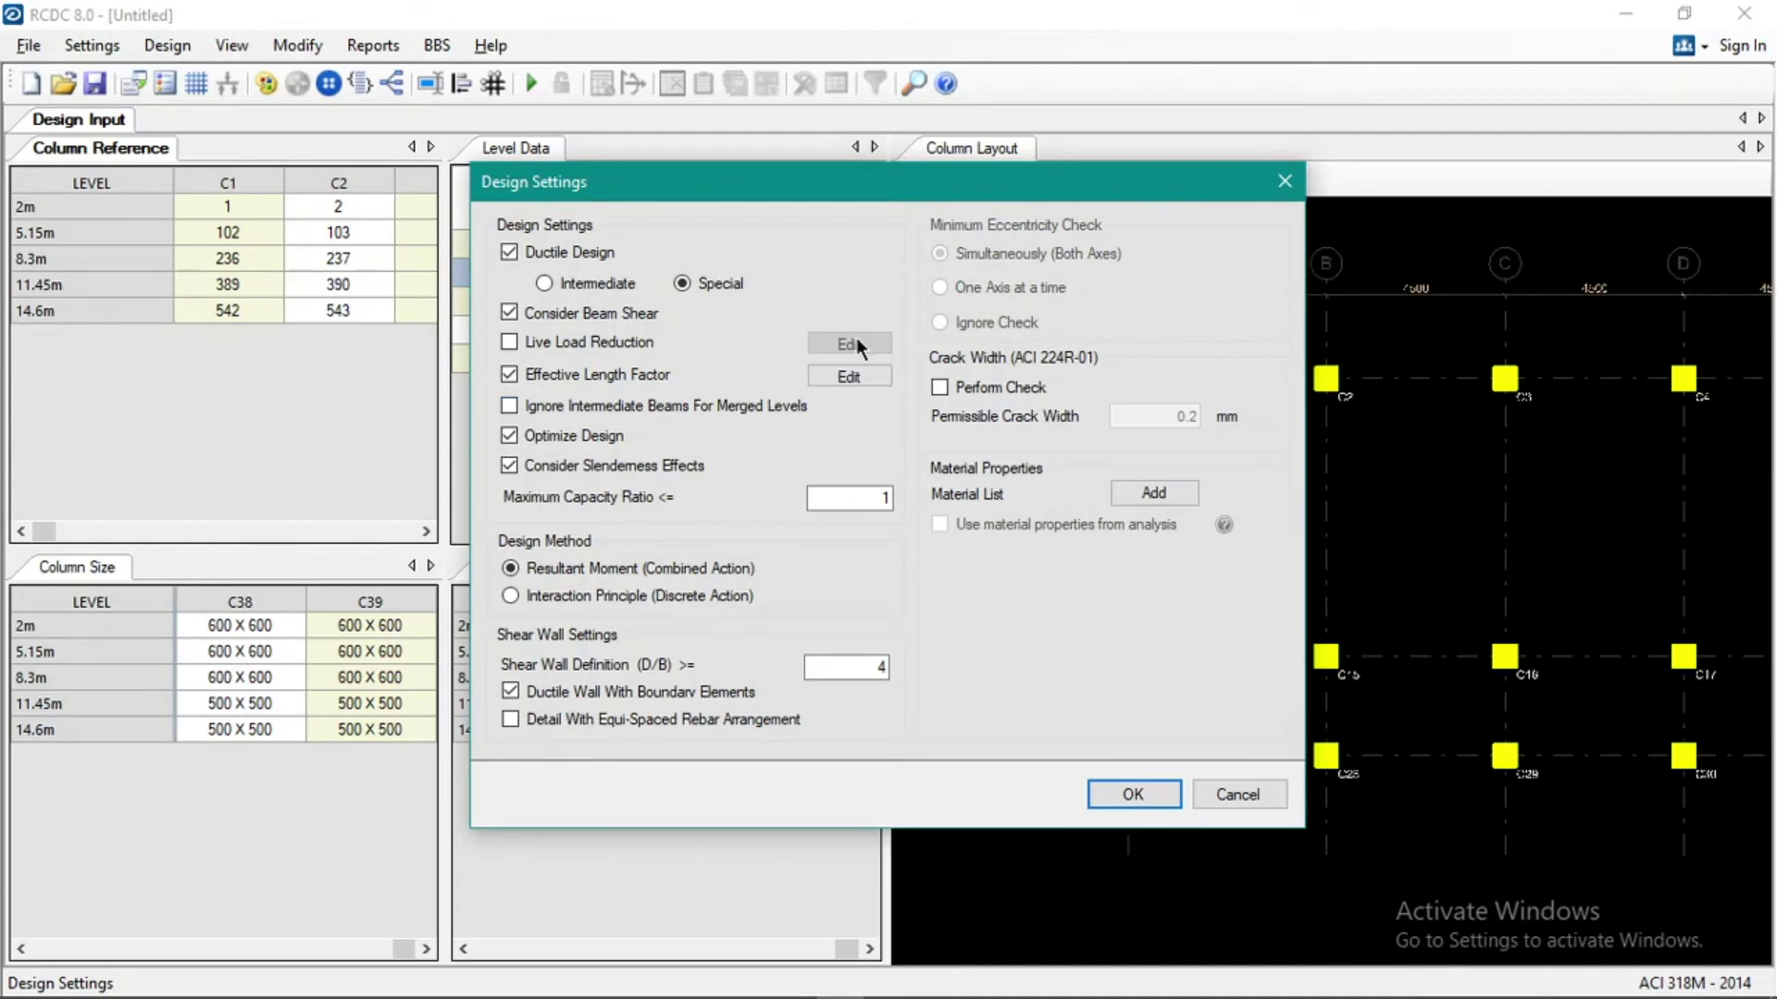
Toggle the Optimize Design option and apply the design settings.
click(510, 436)
click(1133, 794)
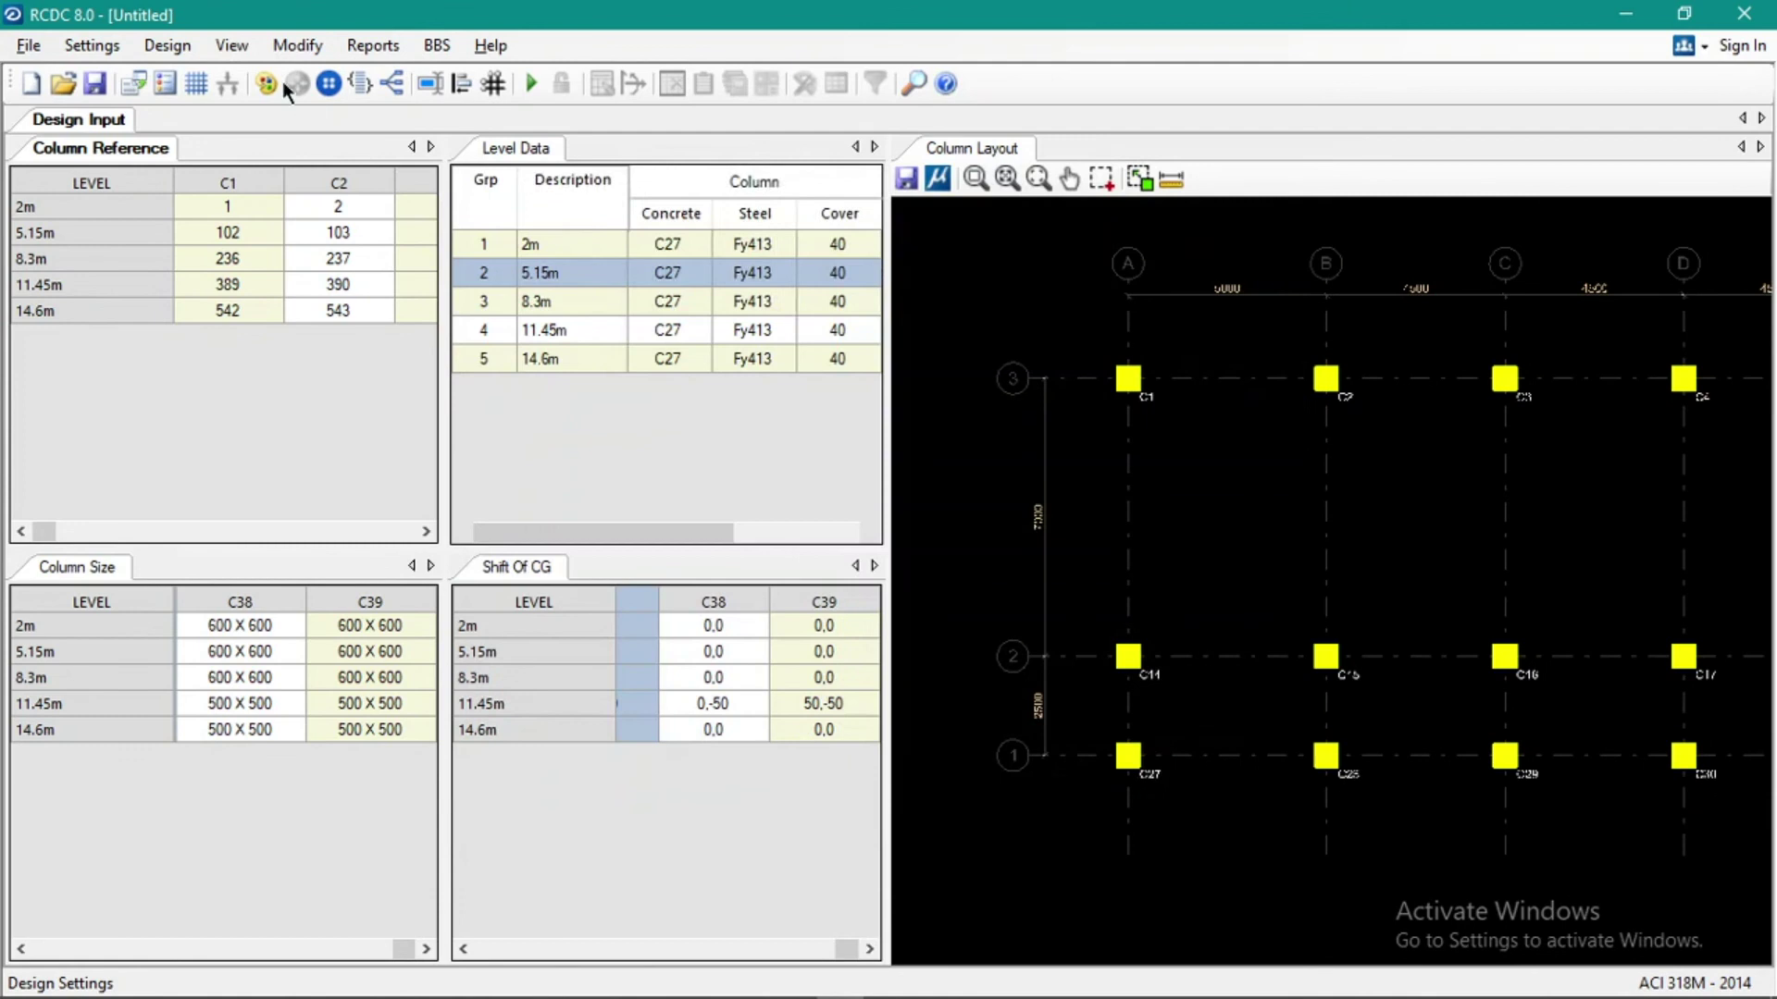
In the reinforcement settings, set the column rebar to minimum 19 and maximum 25, with a minimum link rebar of 10.
click(93, 45)
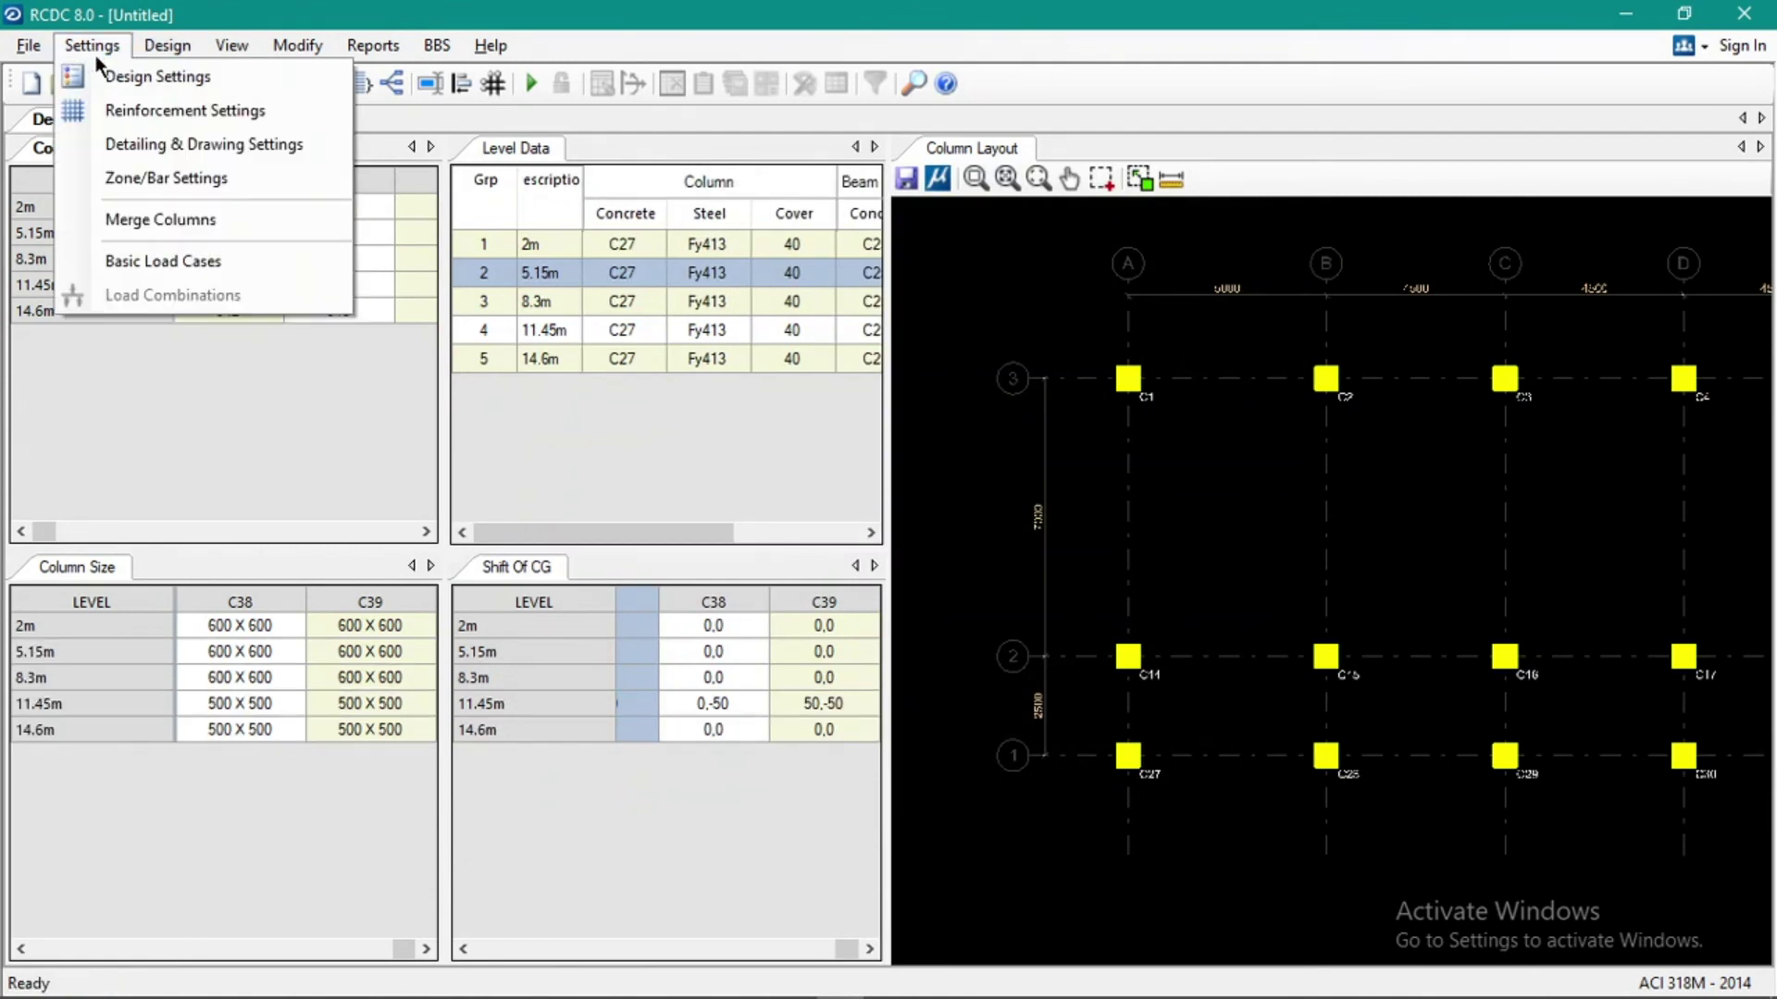
click(106, 109)
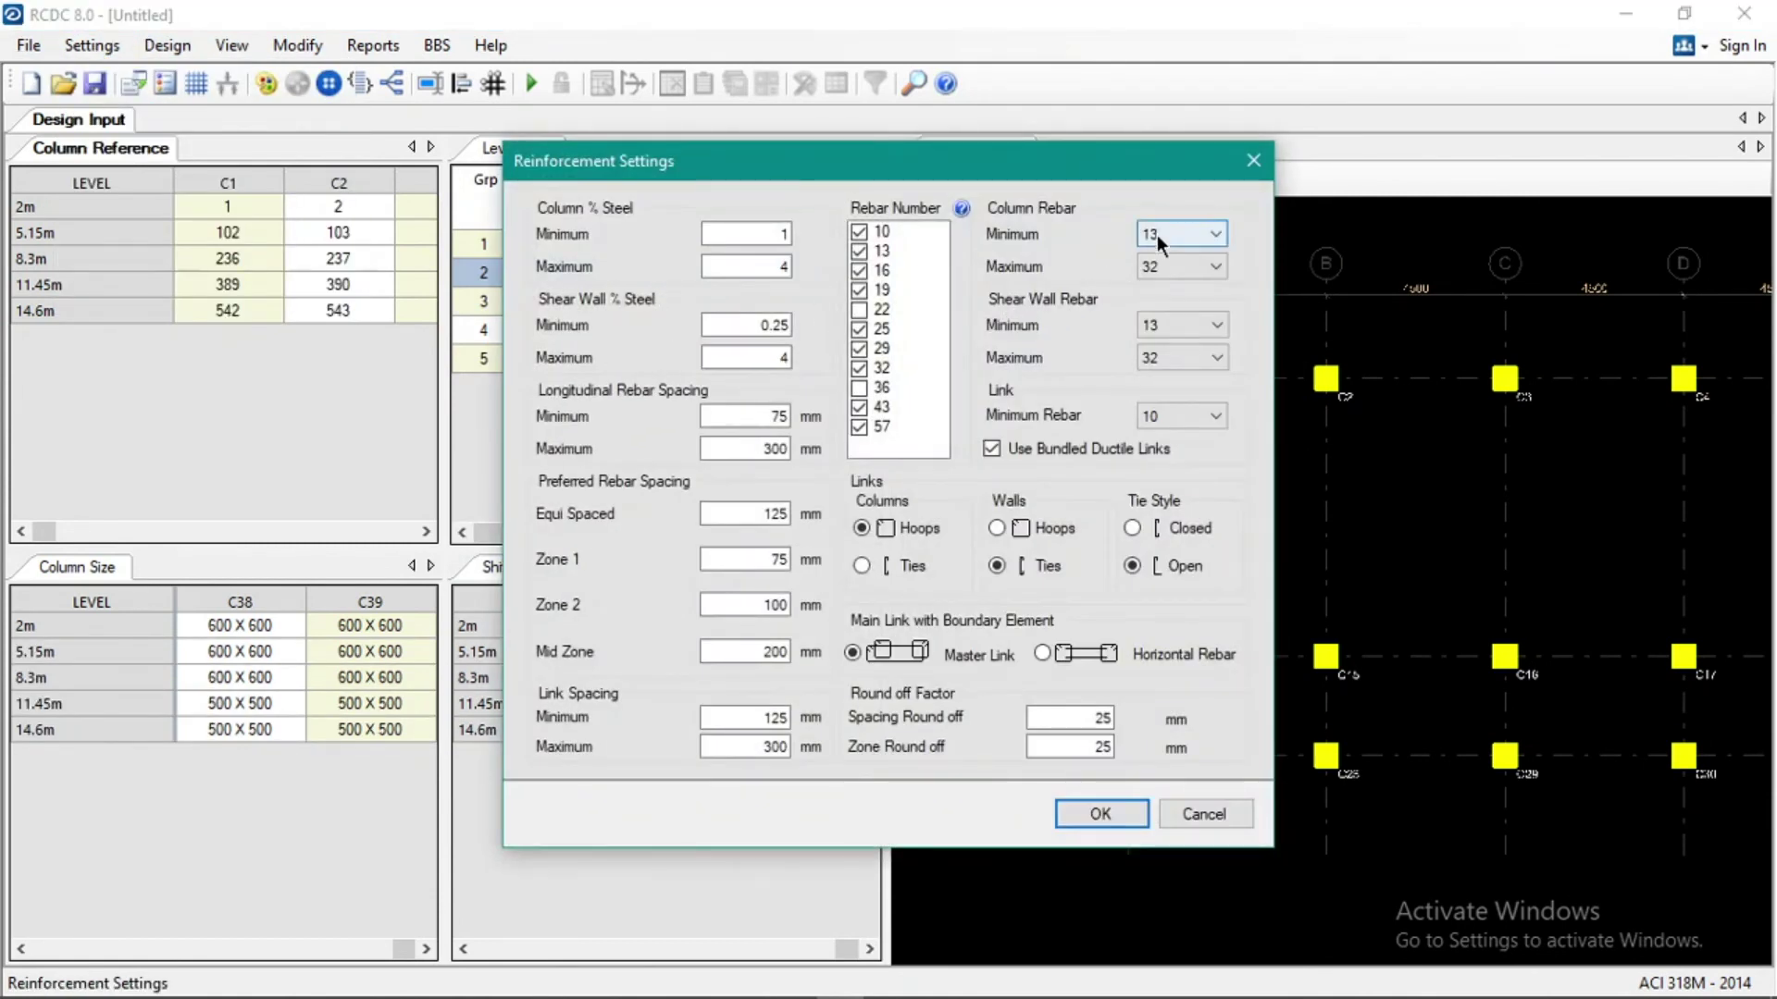
click(1190, 233)
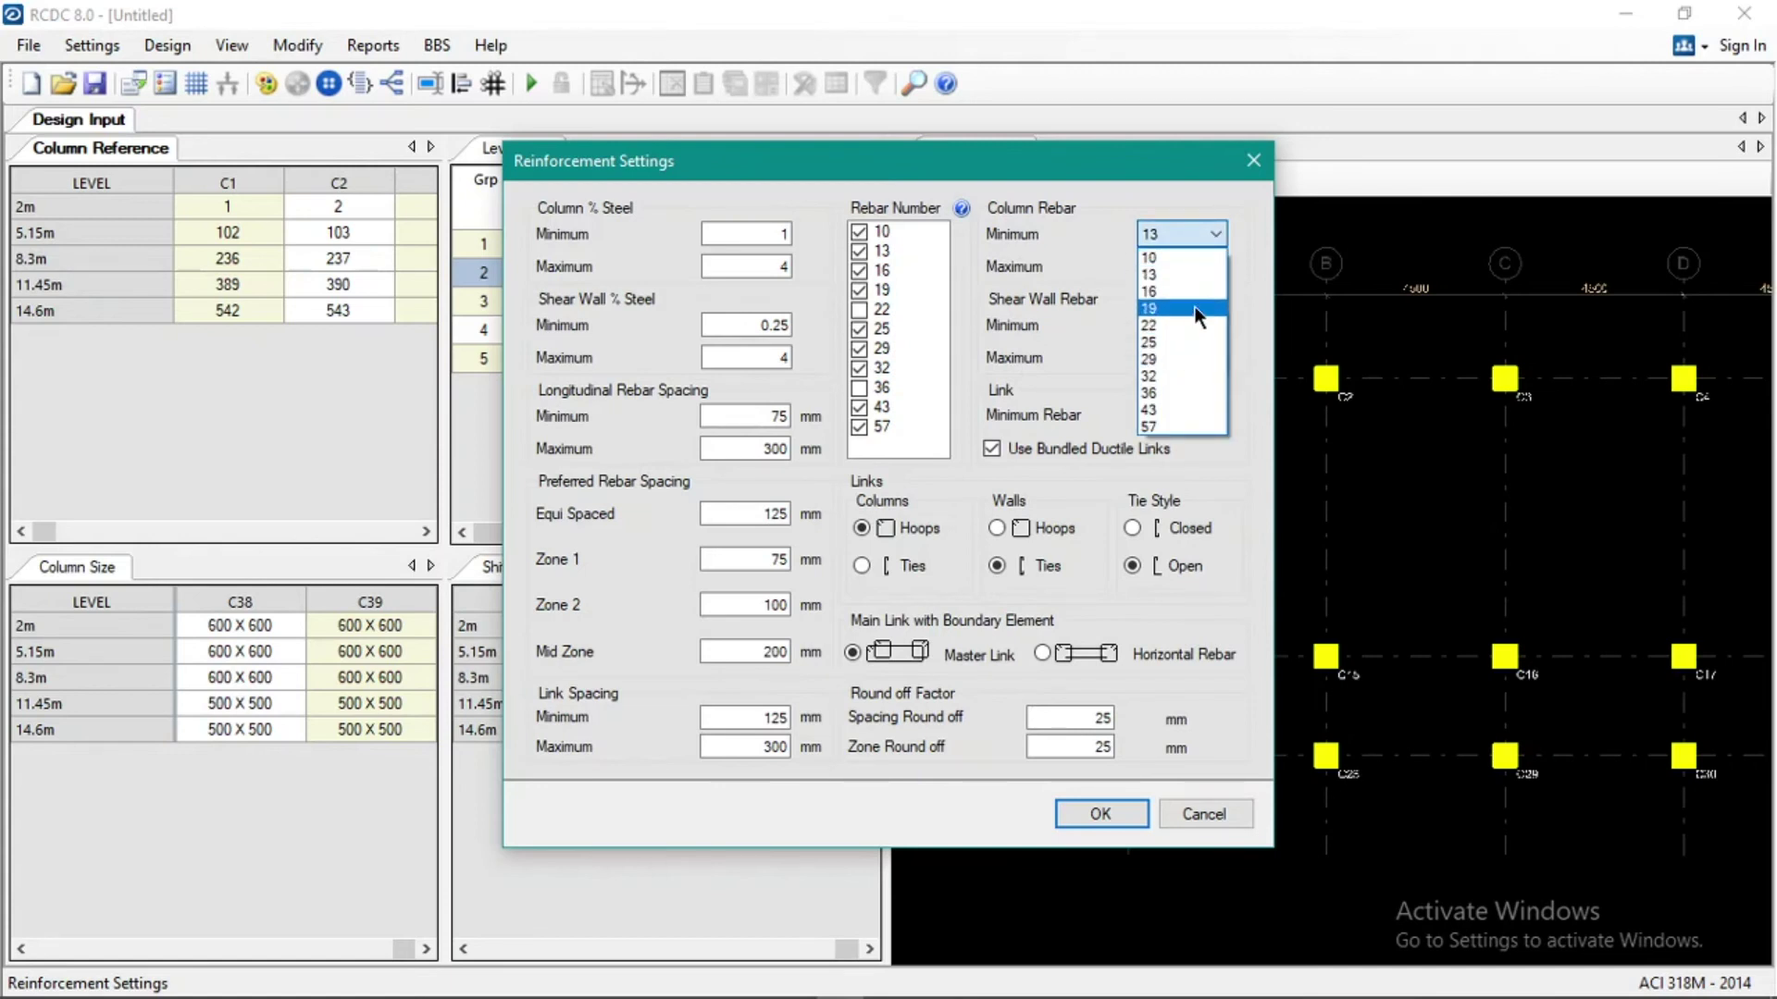
click(1194, 308)
click(1186, 269)
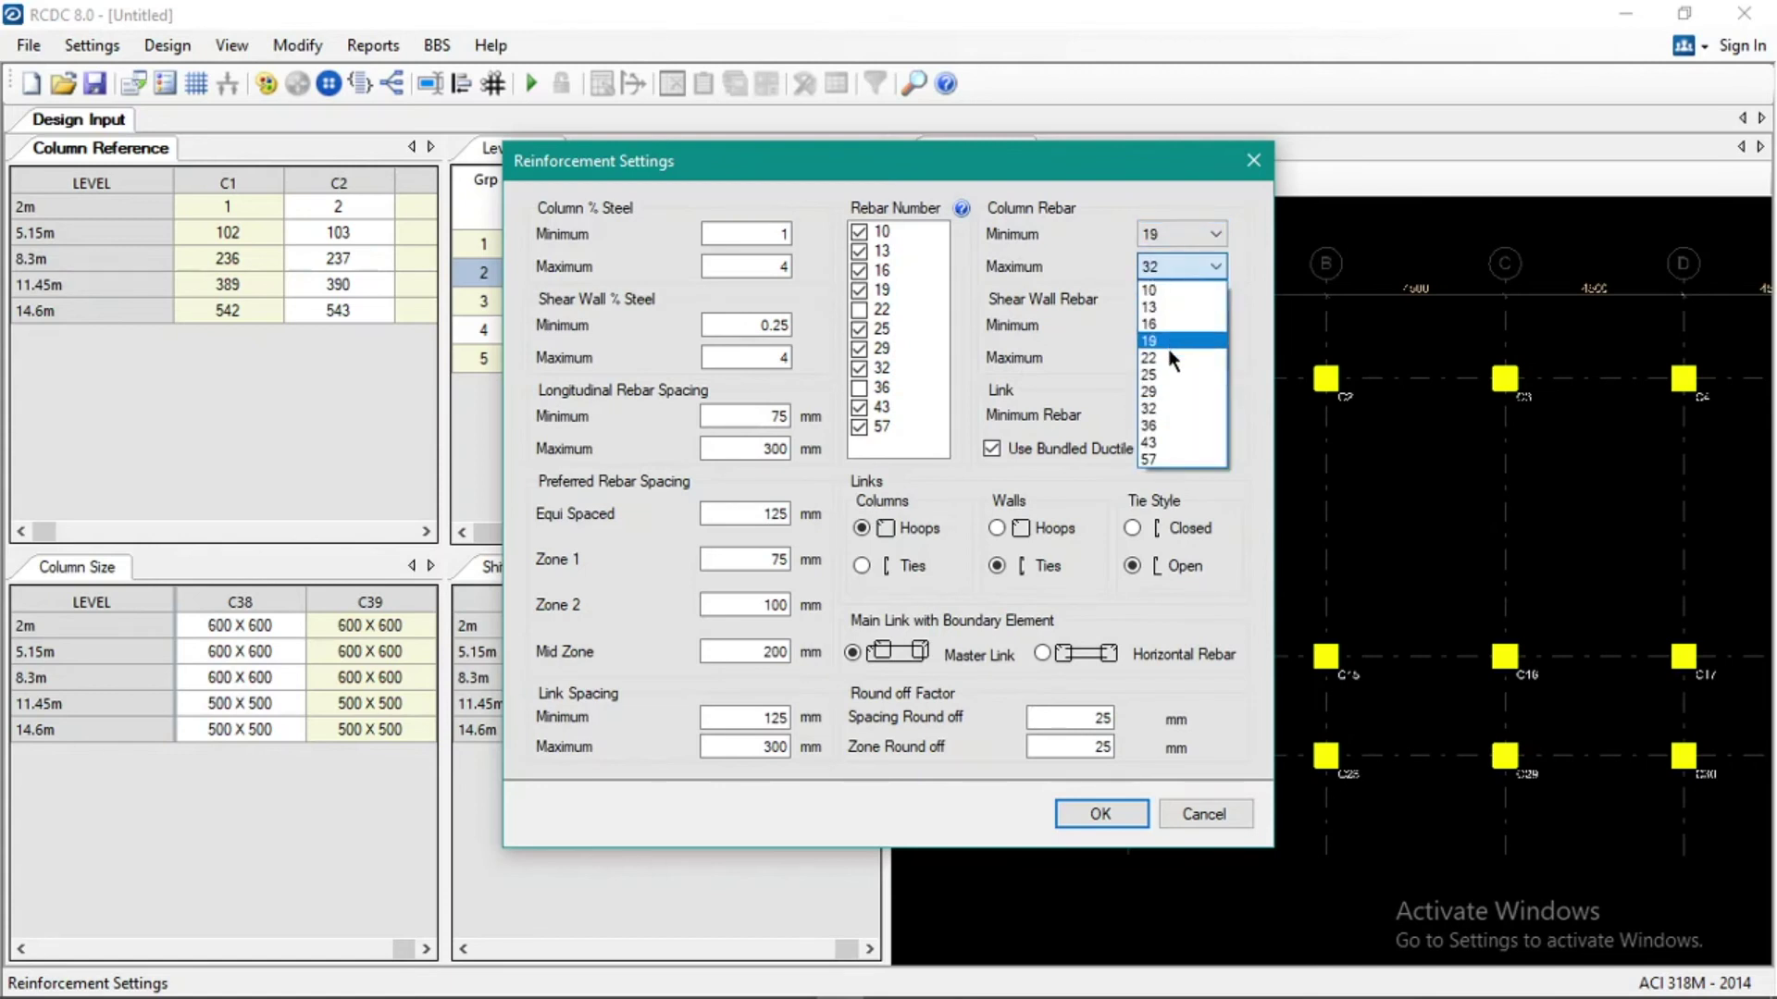
click(1167, 375)
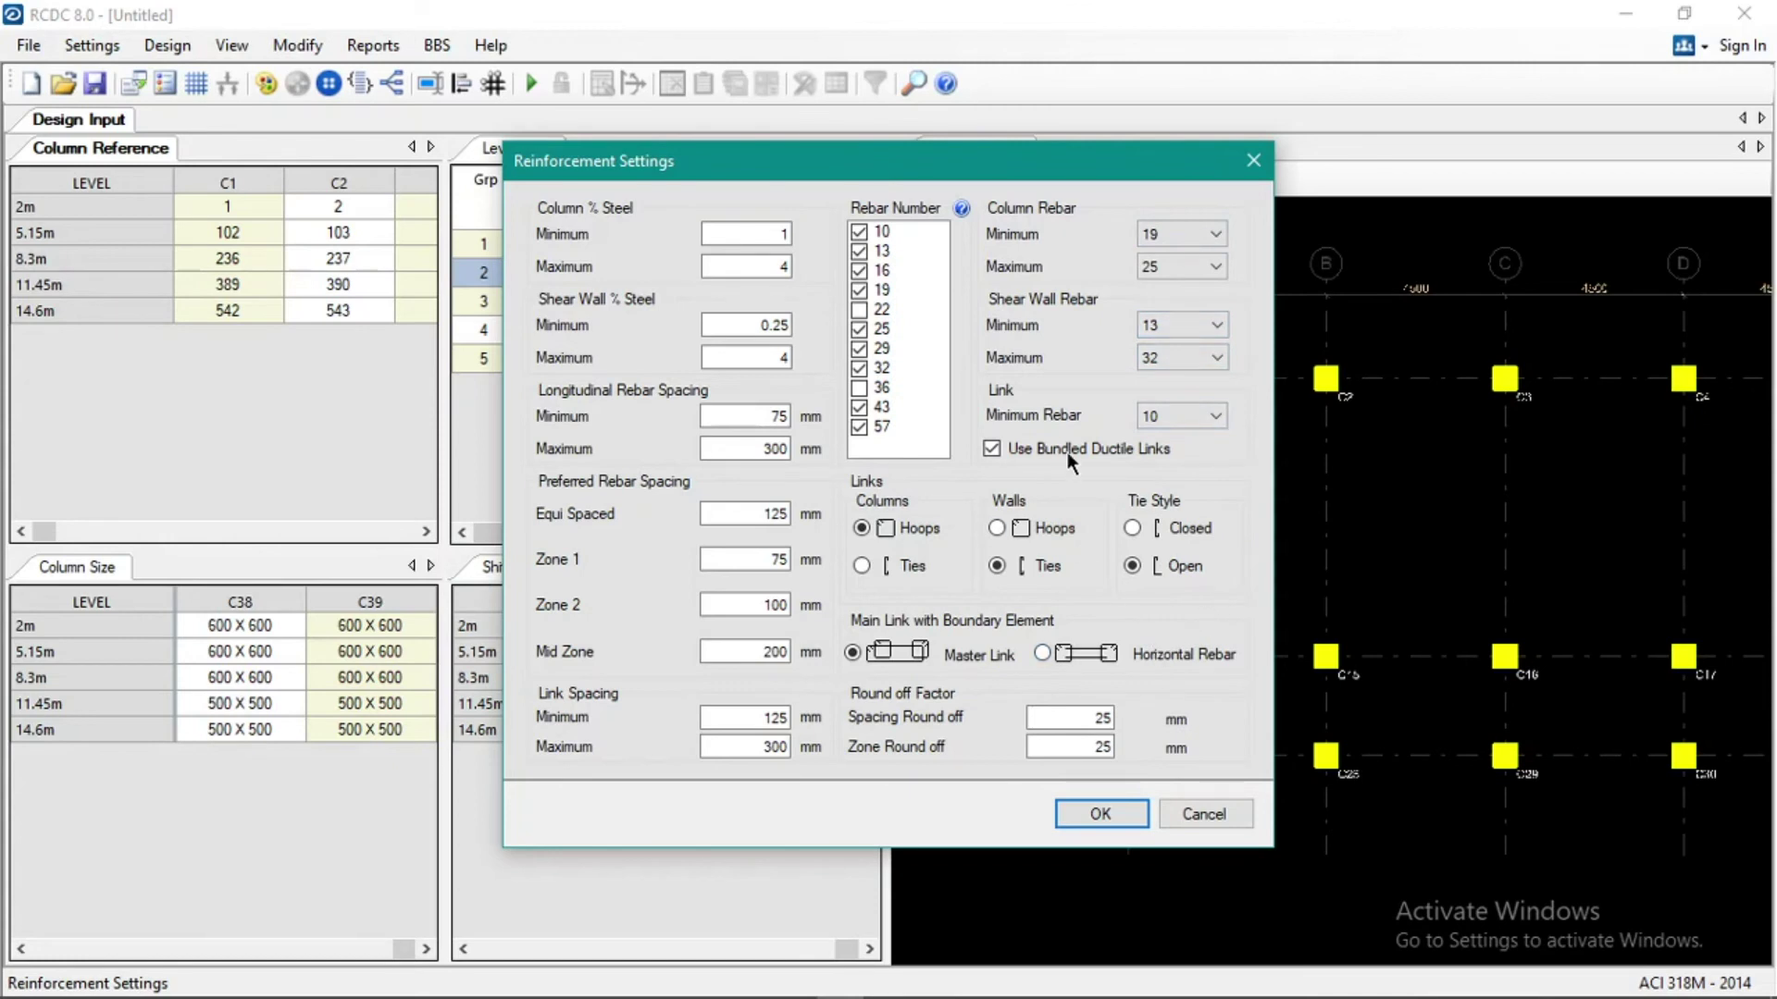
click(1175, 414)
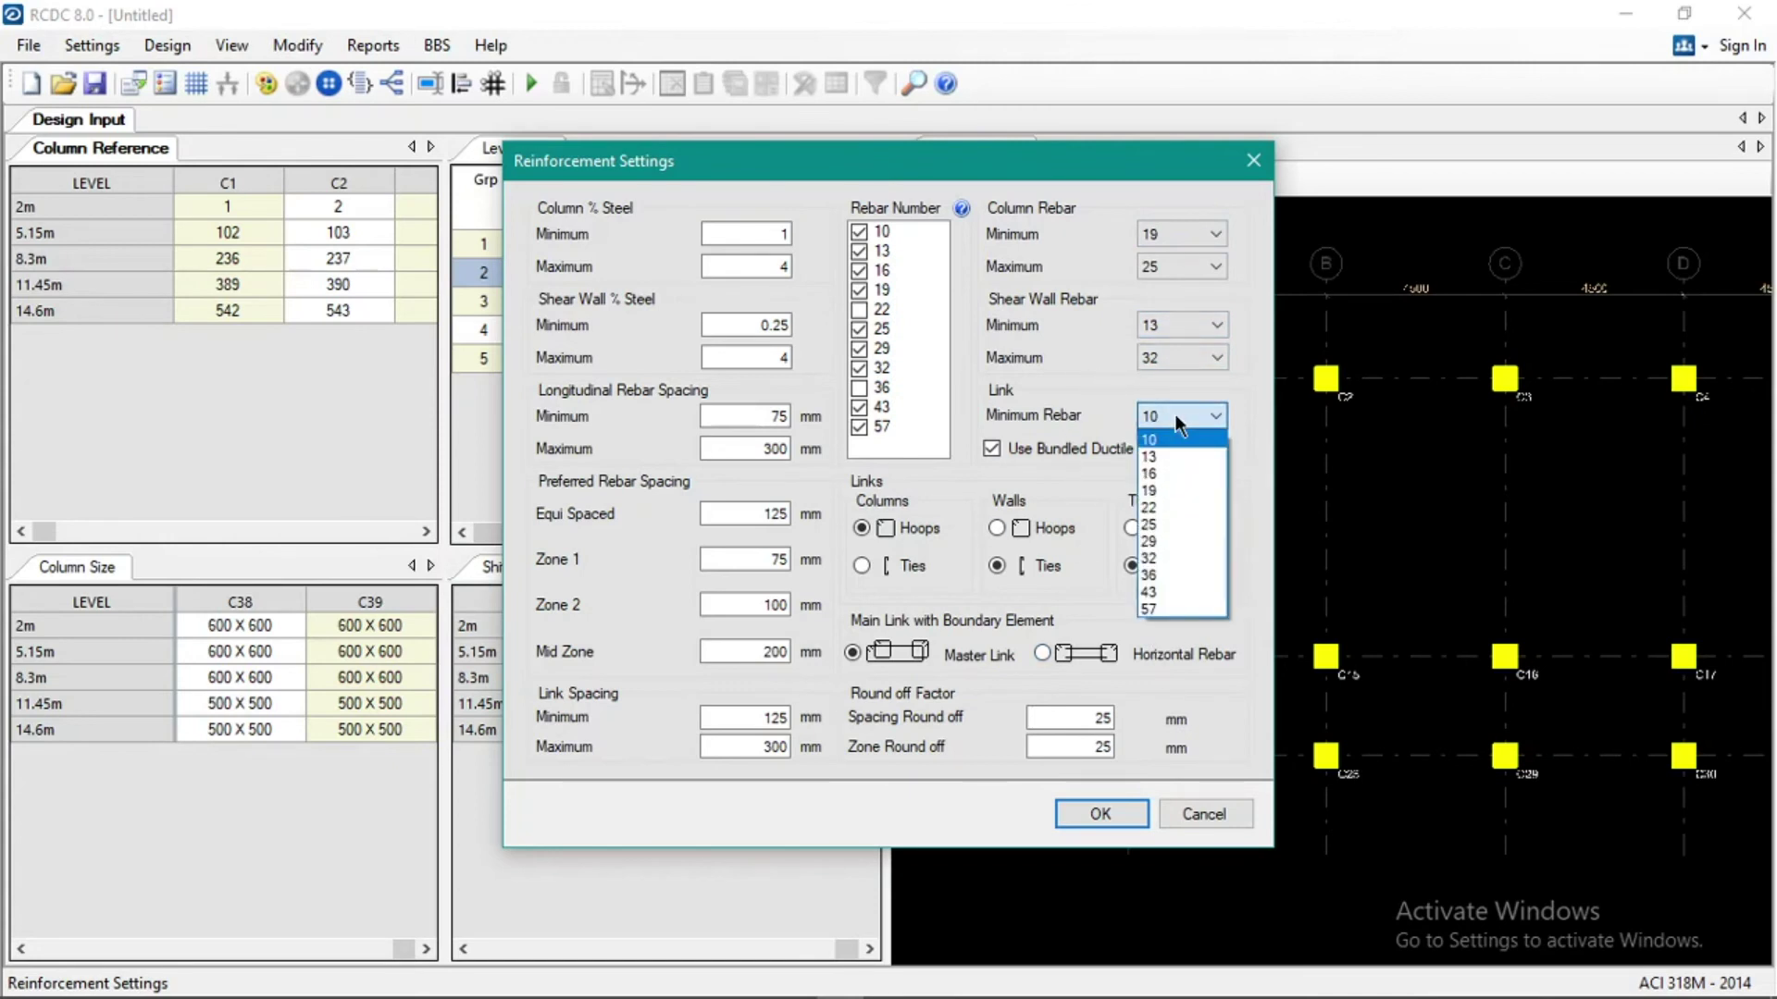
click(1191, 439)
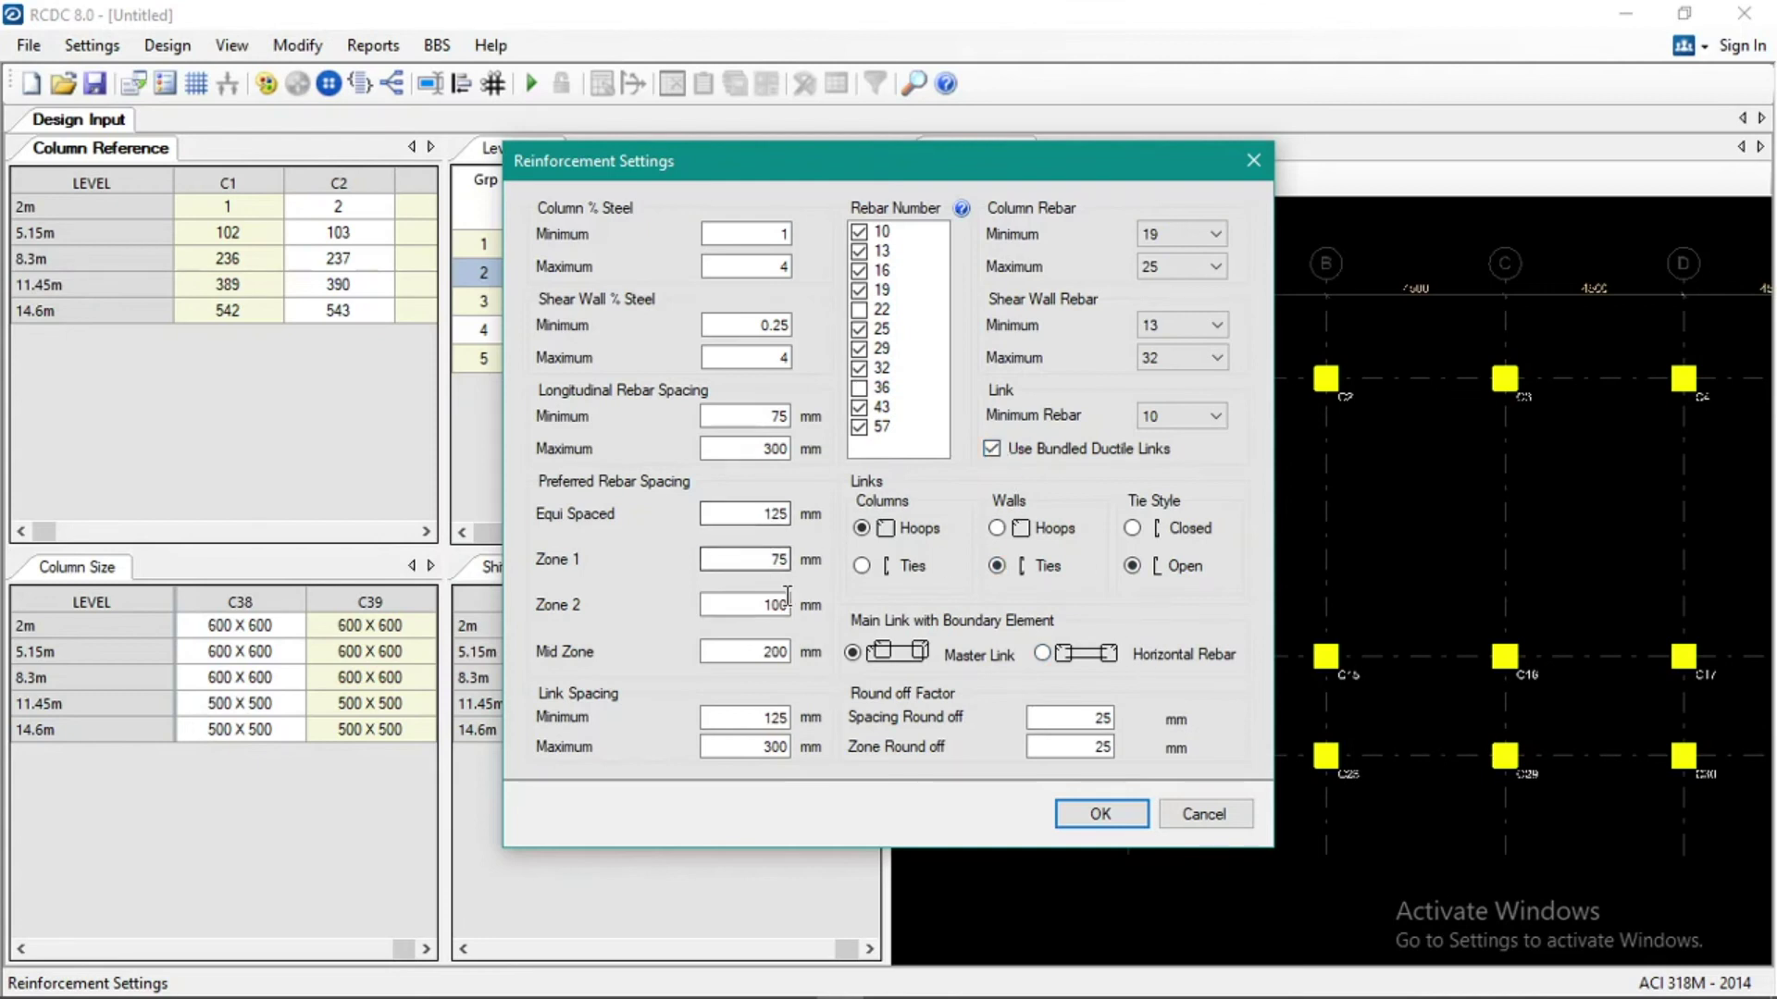
Set the minimum link spacing to 100 mm in the reinforcement settings.
click(731, 718)
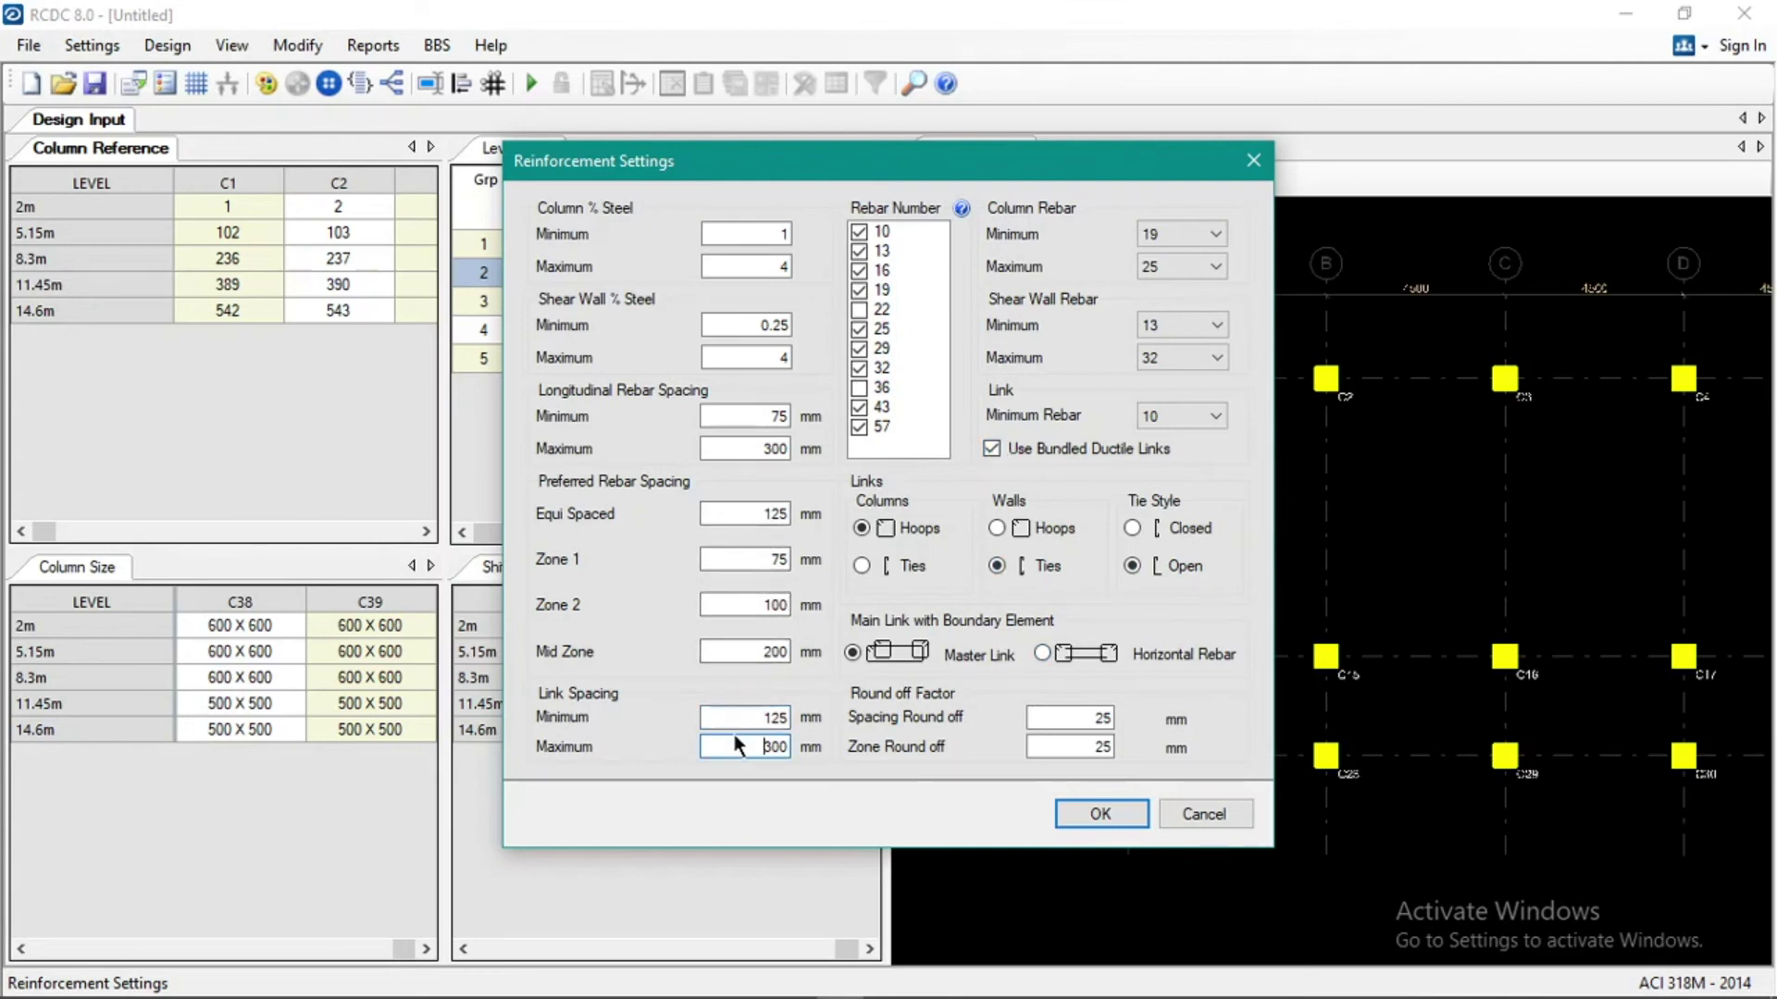
double_click(740, 718)
key(BackSpace)
text(100)
click(765, 717)
Set the equi-spaced preferred rebar spacing to 75 mm and apply the reinforcement settings.
drag(744, 509, 798, 514)
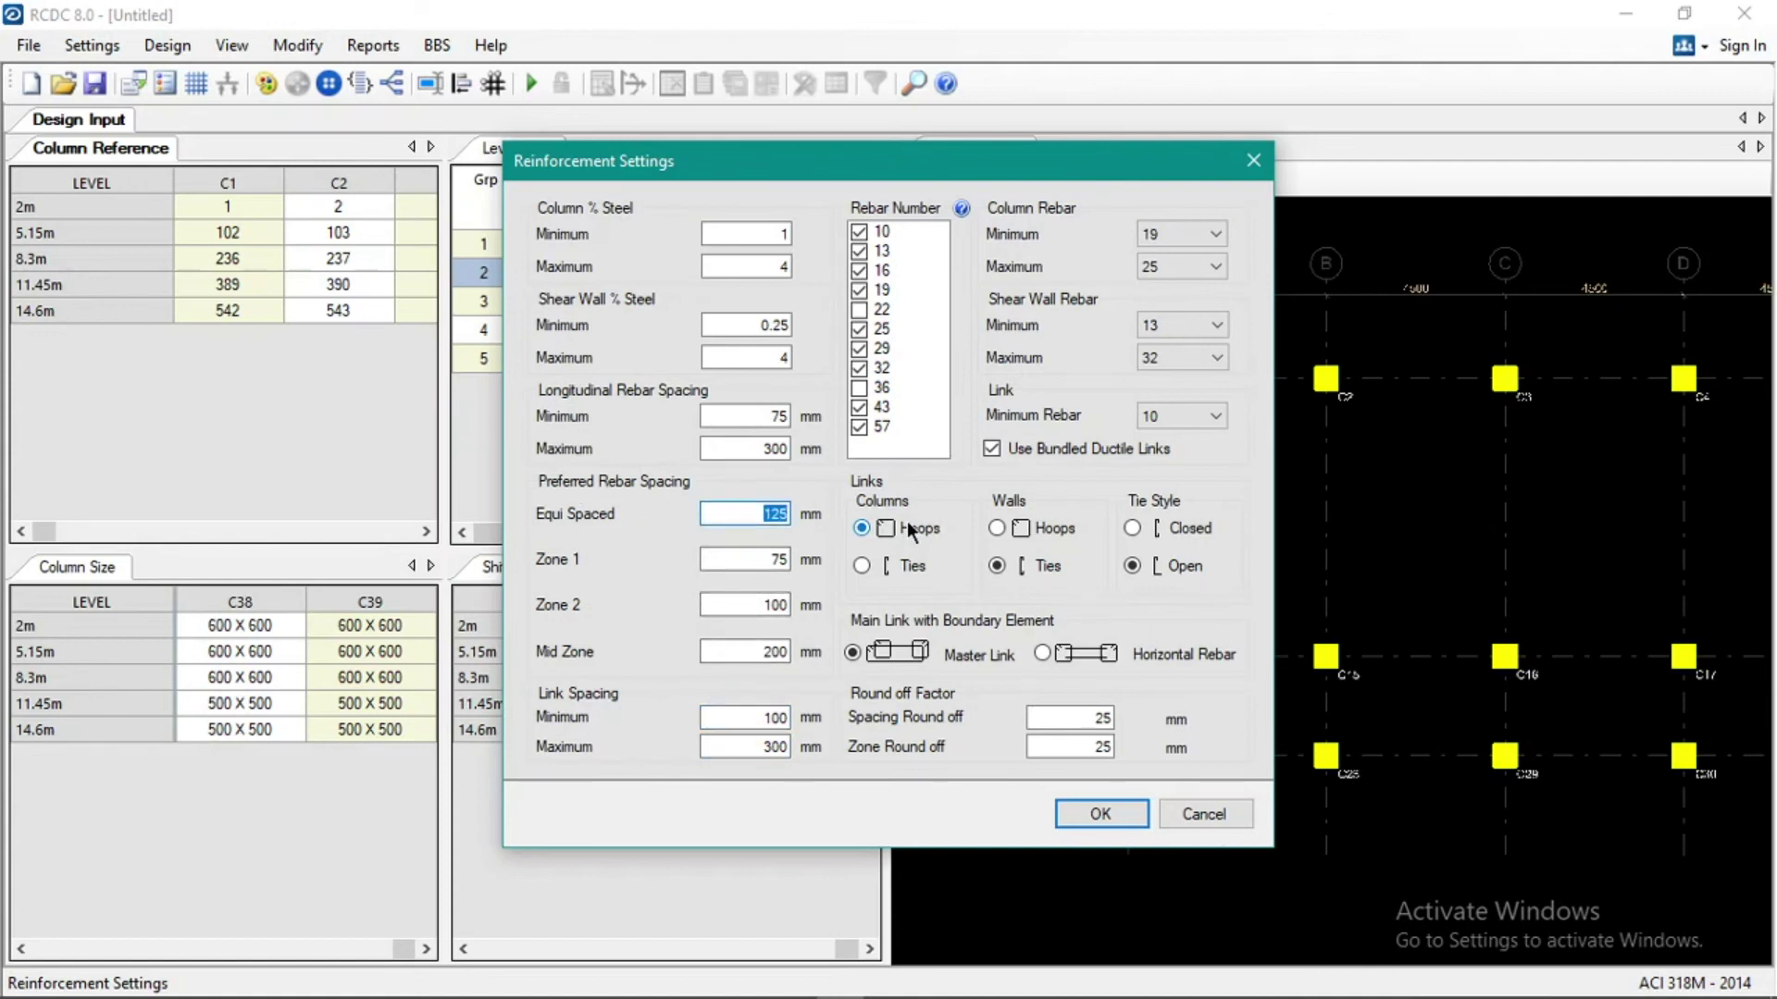
text(75)
click(774, 559)
double_click(772, 511)
text(50)
click(770, 558)
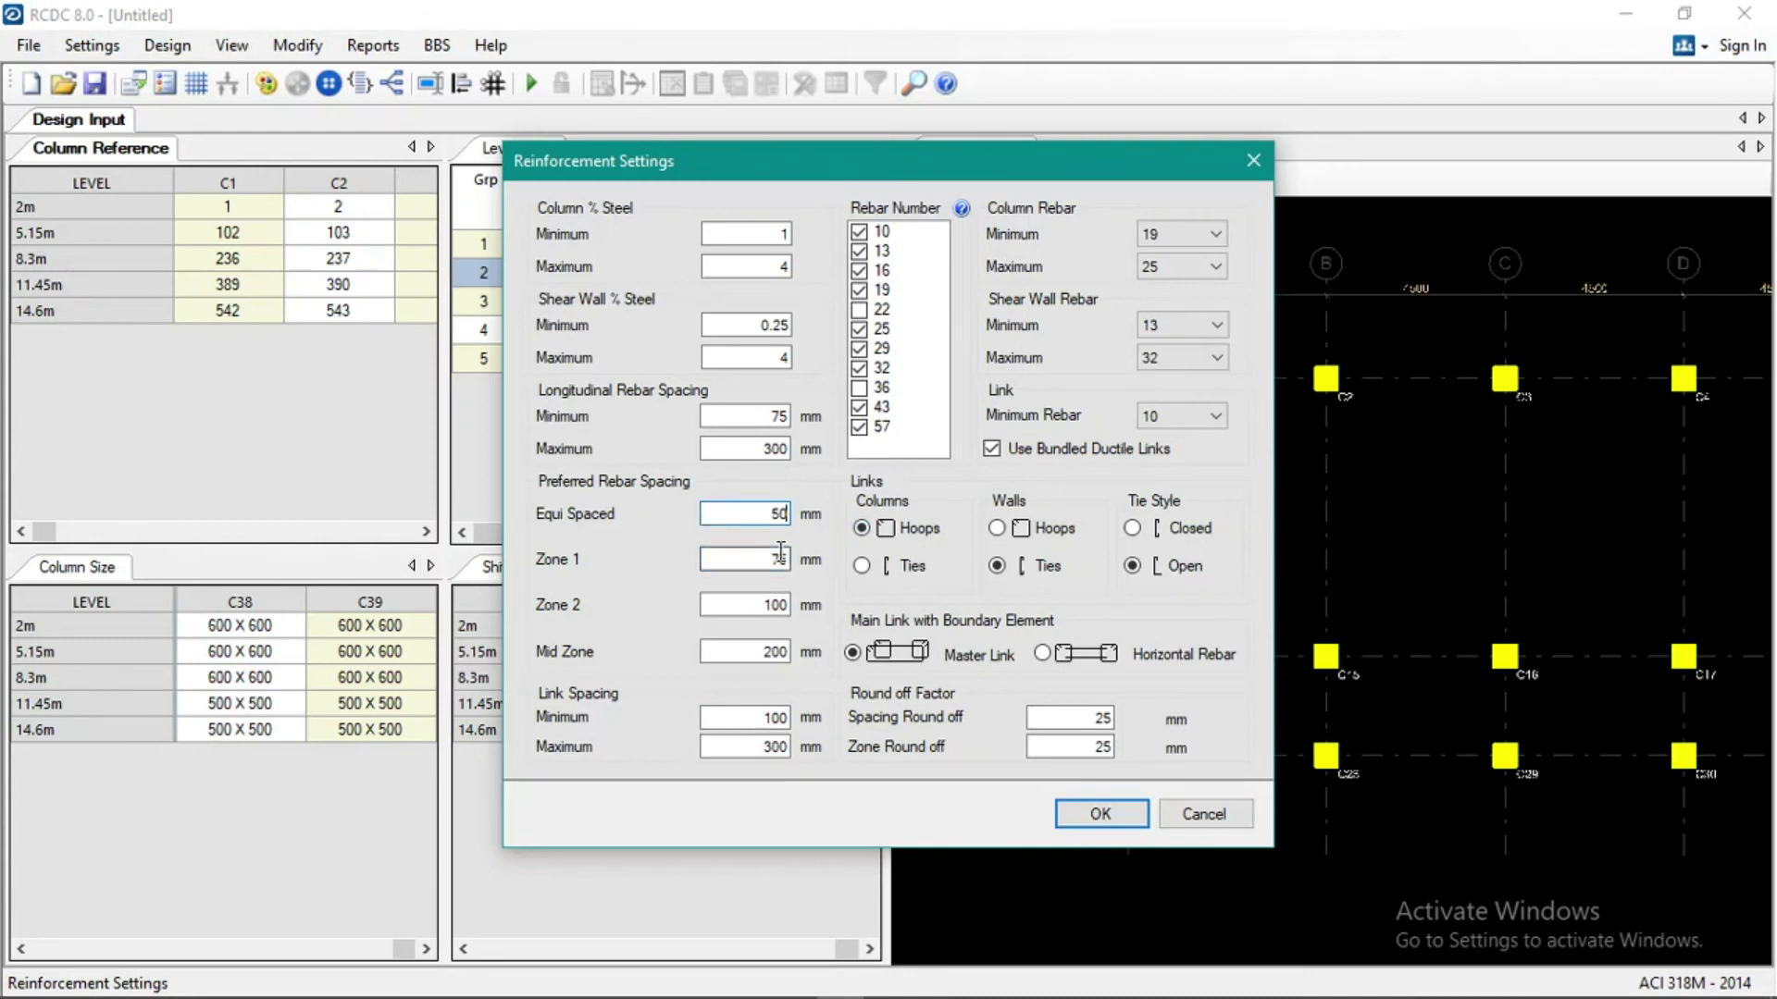
click(756, 513)
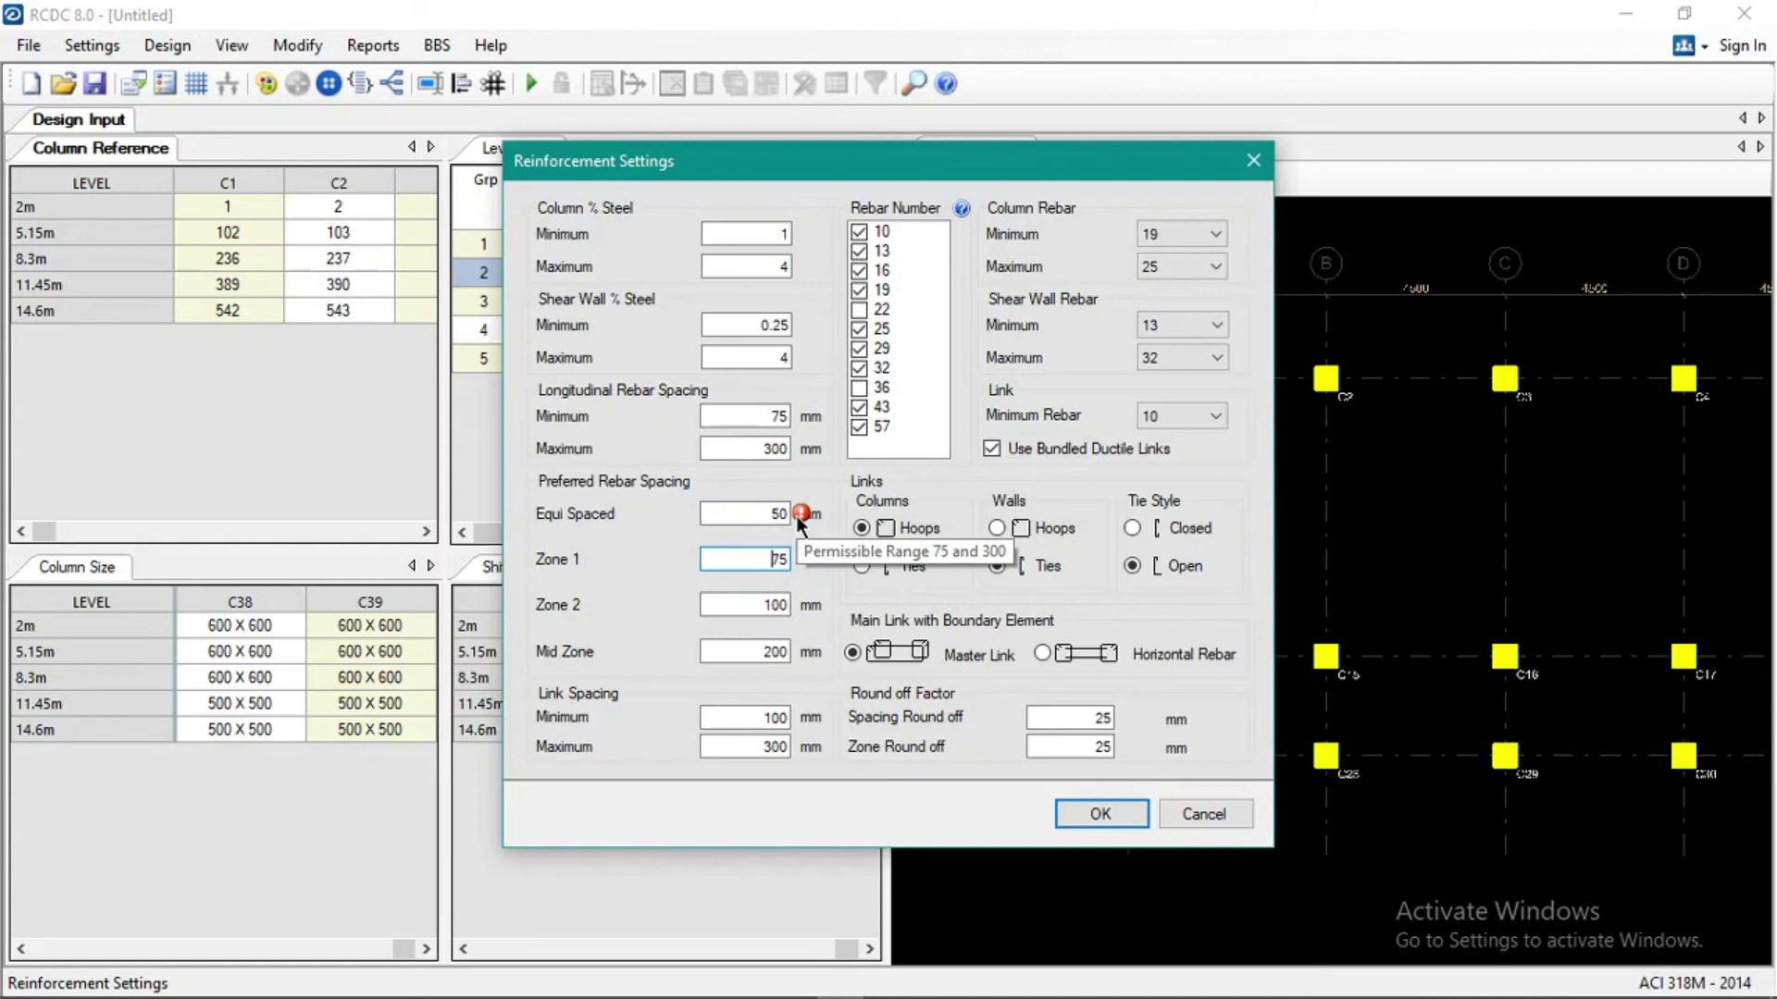
double_click(756, 512)
text(75)
click(759, 559)
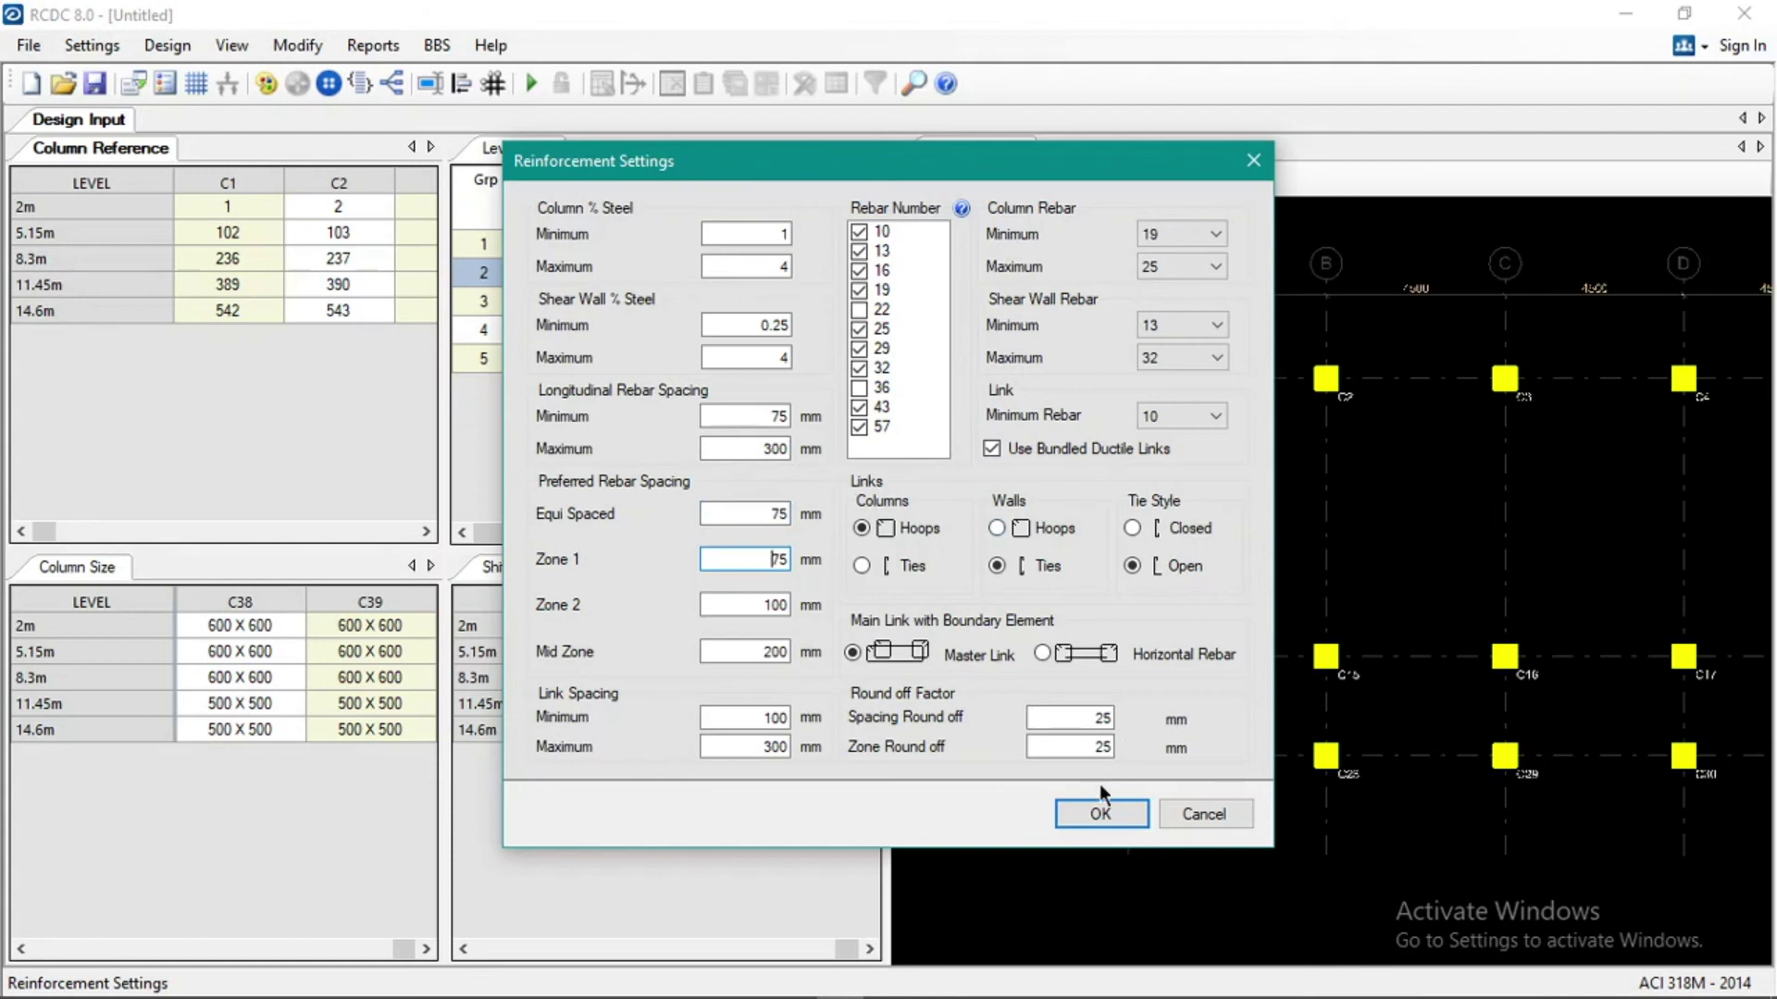
click(1099, 814)
In the detailing settings' rebar mark manager, clear the main bar diameter prefix and set its suffix to mm.
click(92, 45)
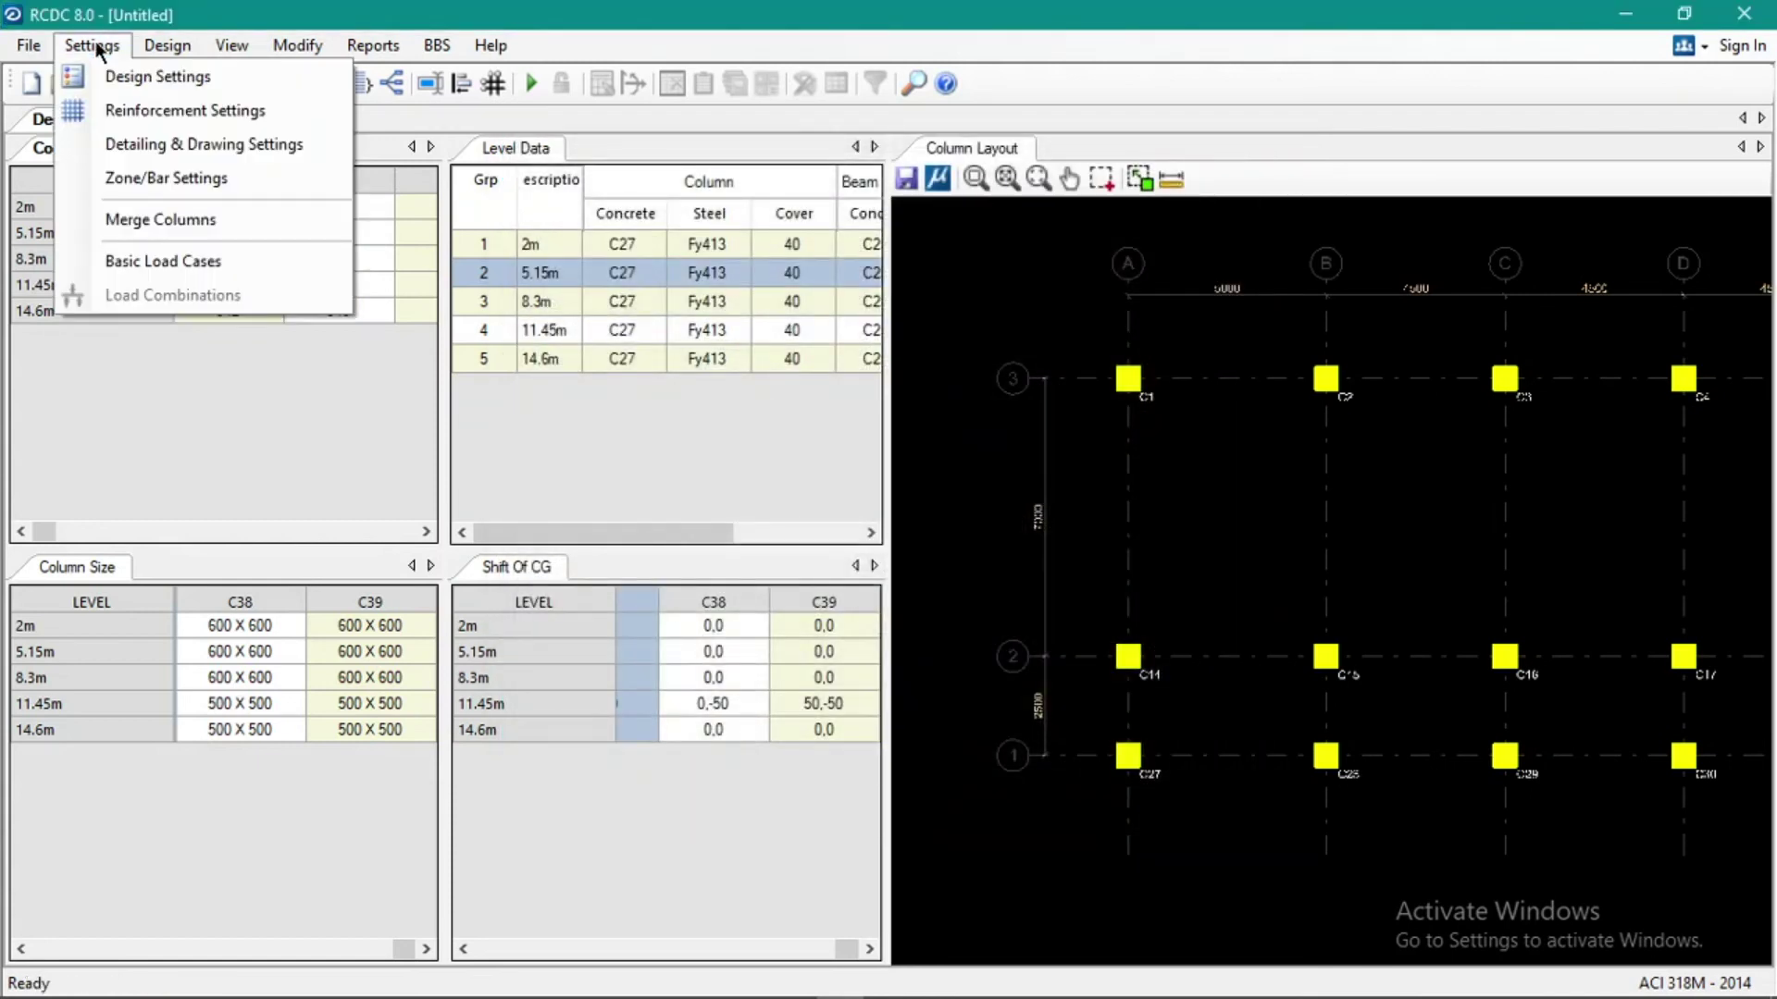
click(140, 148)
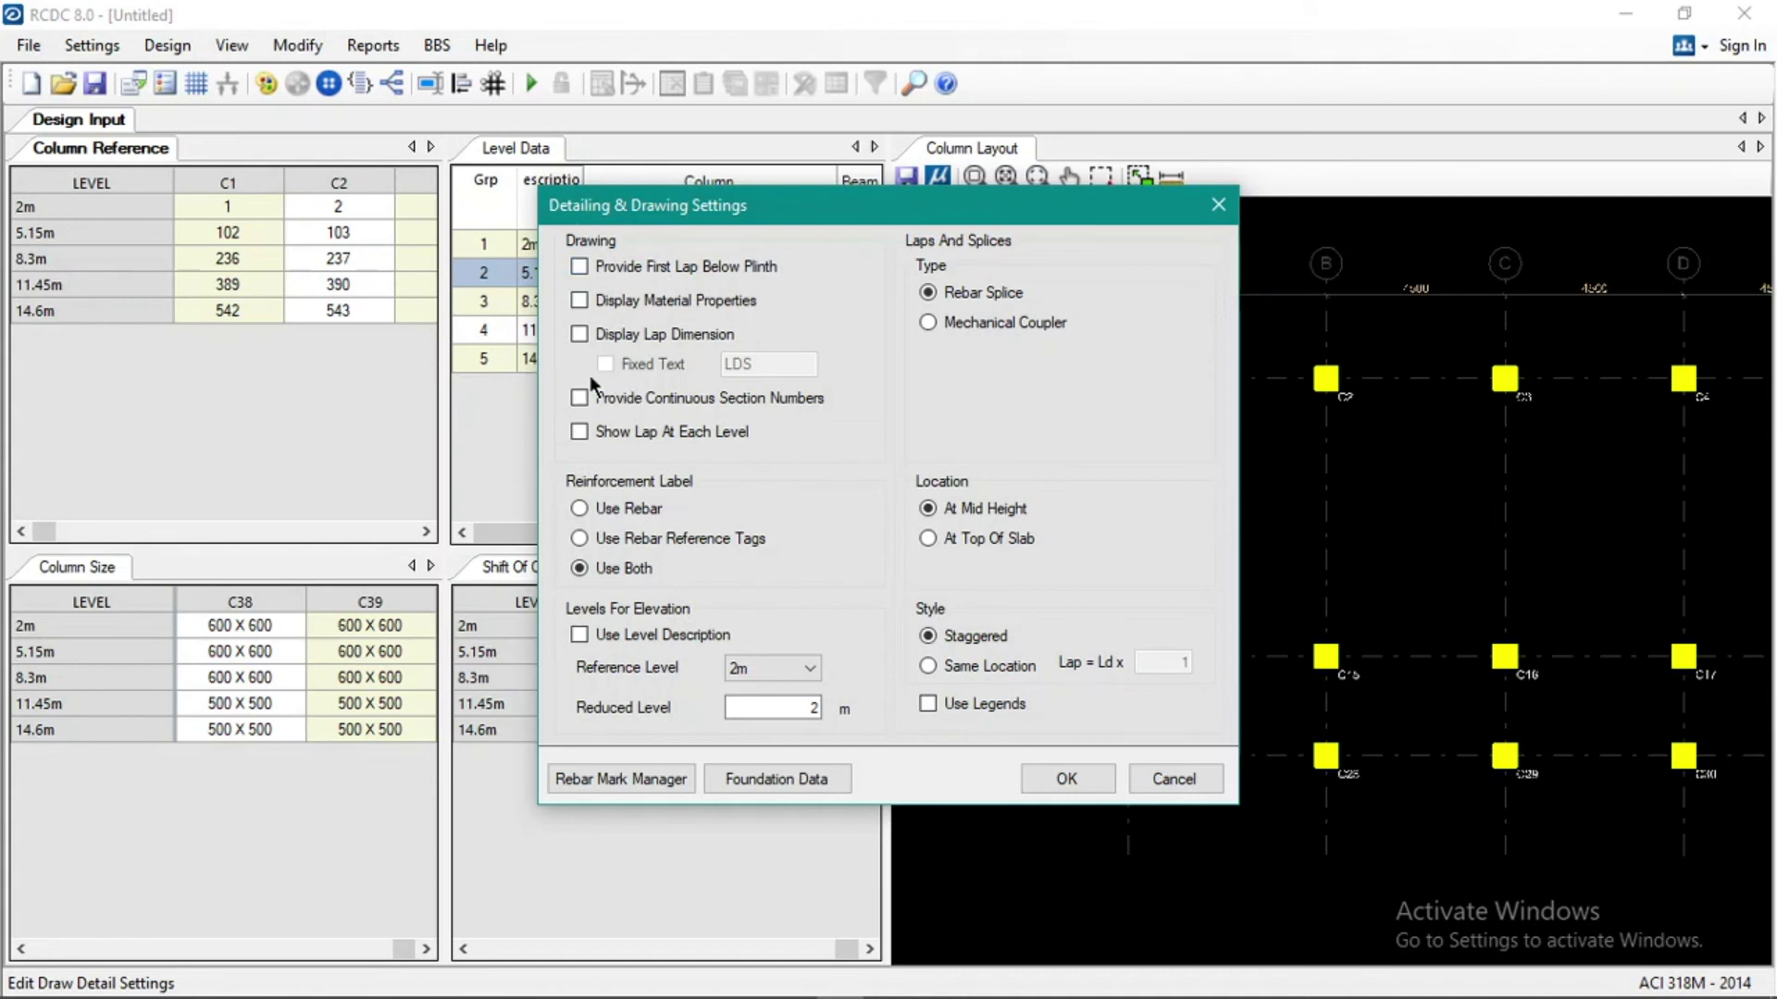
click(635, 334)
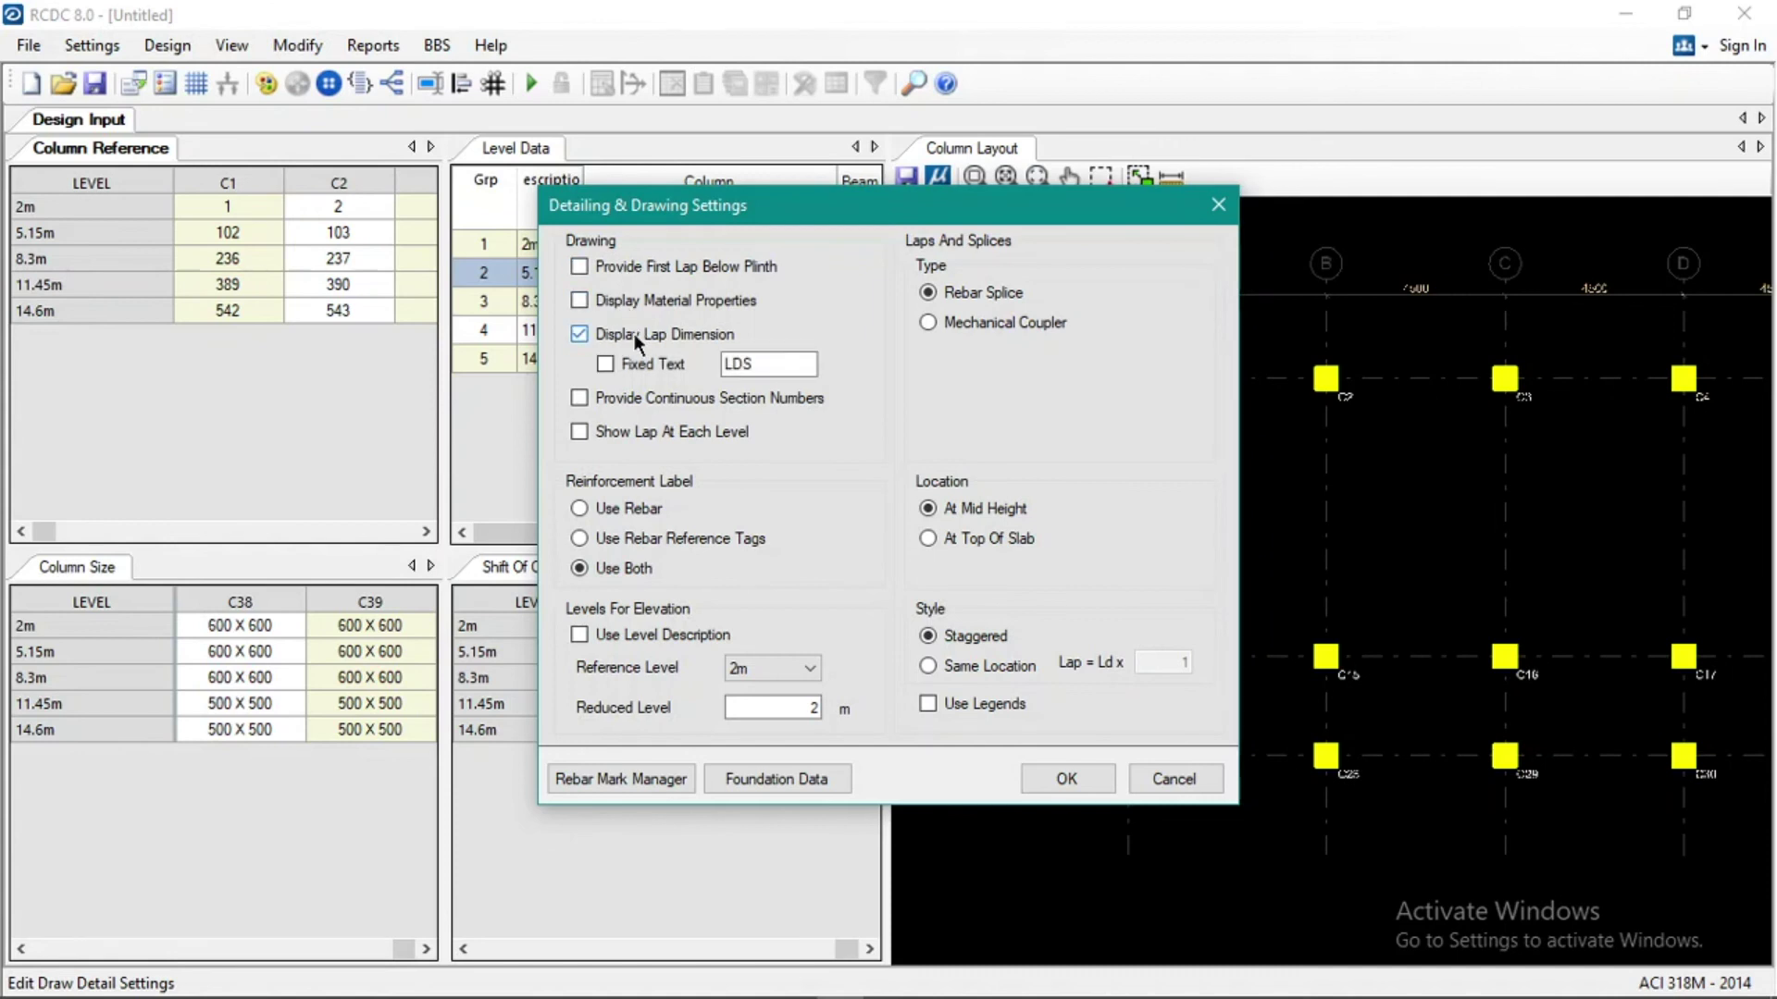
click(619, 330)
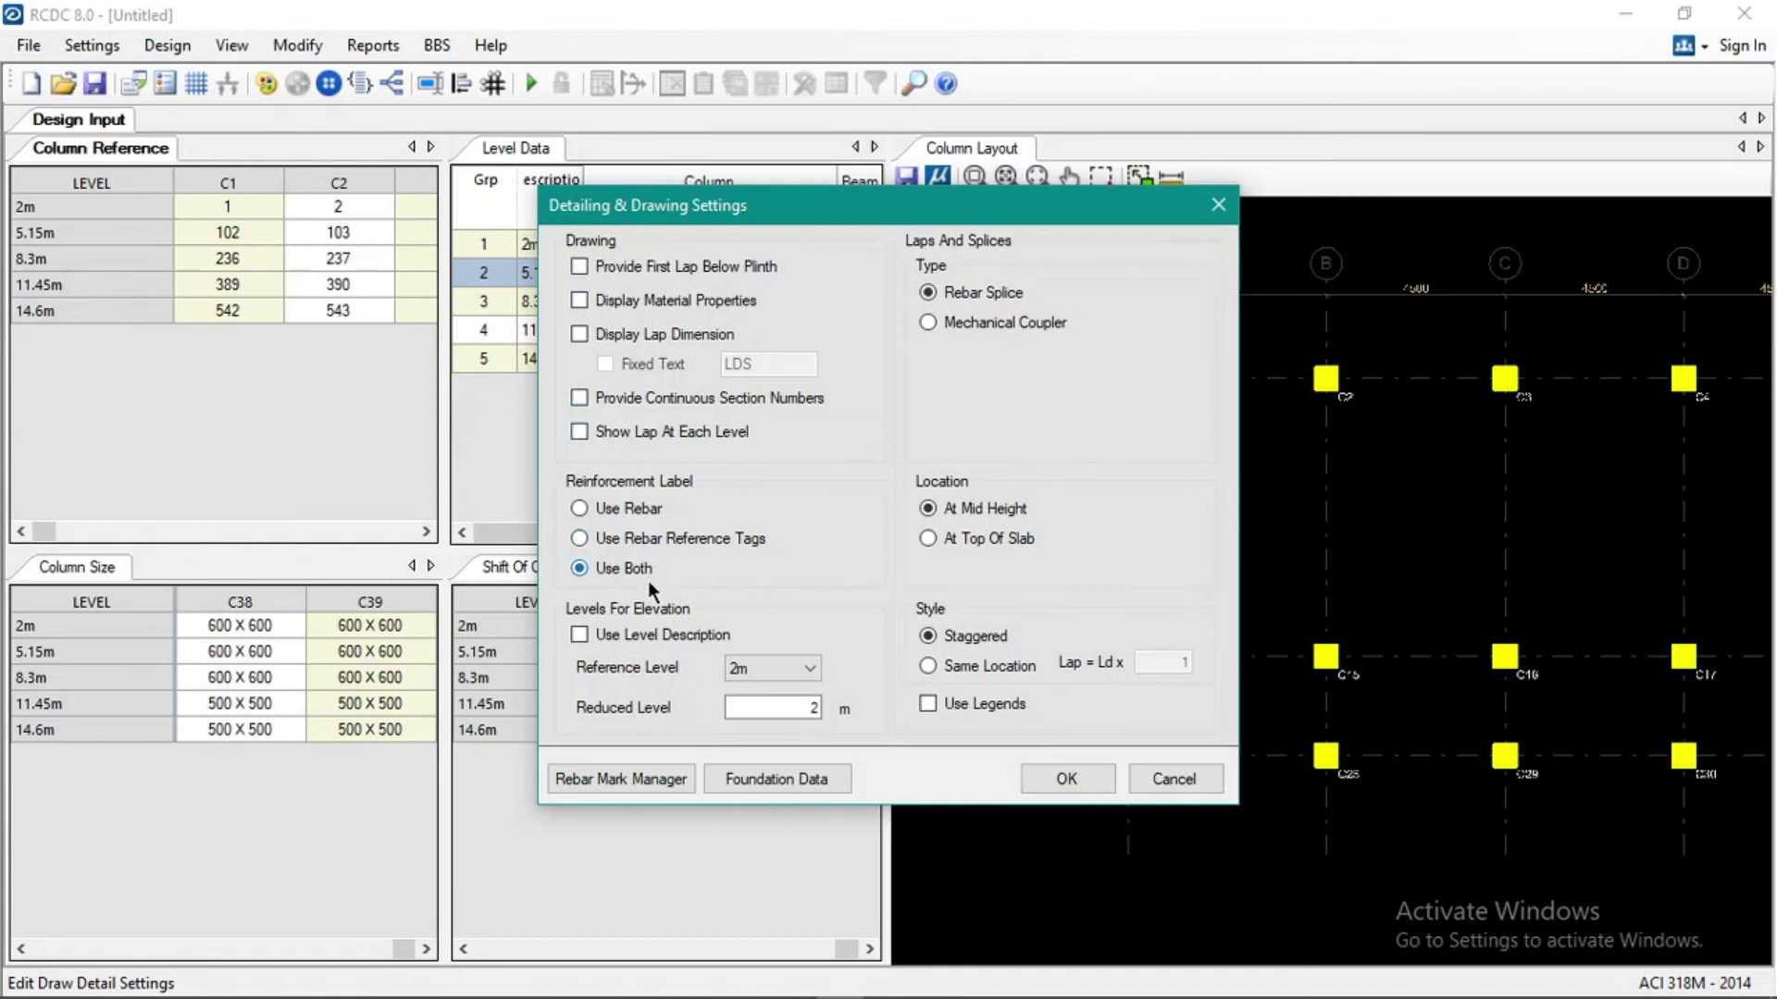
click(626, 777)
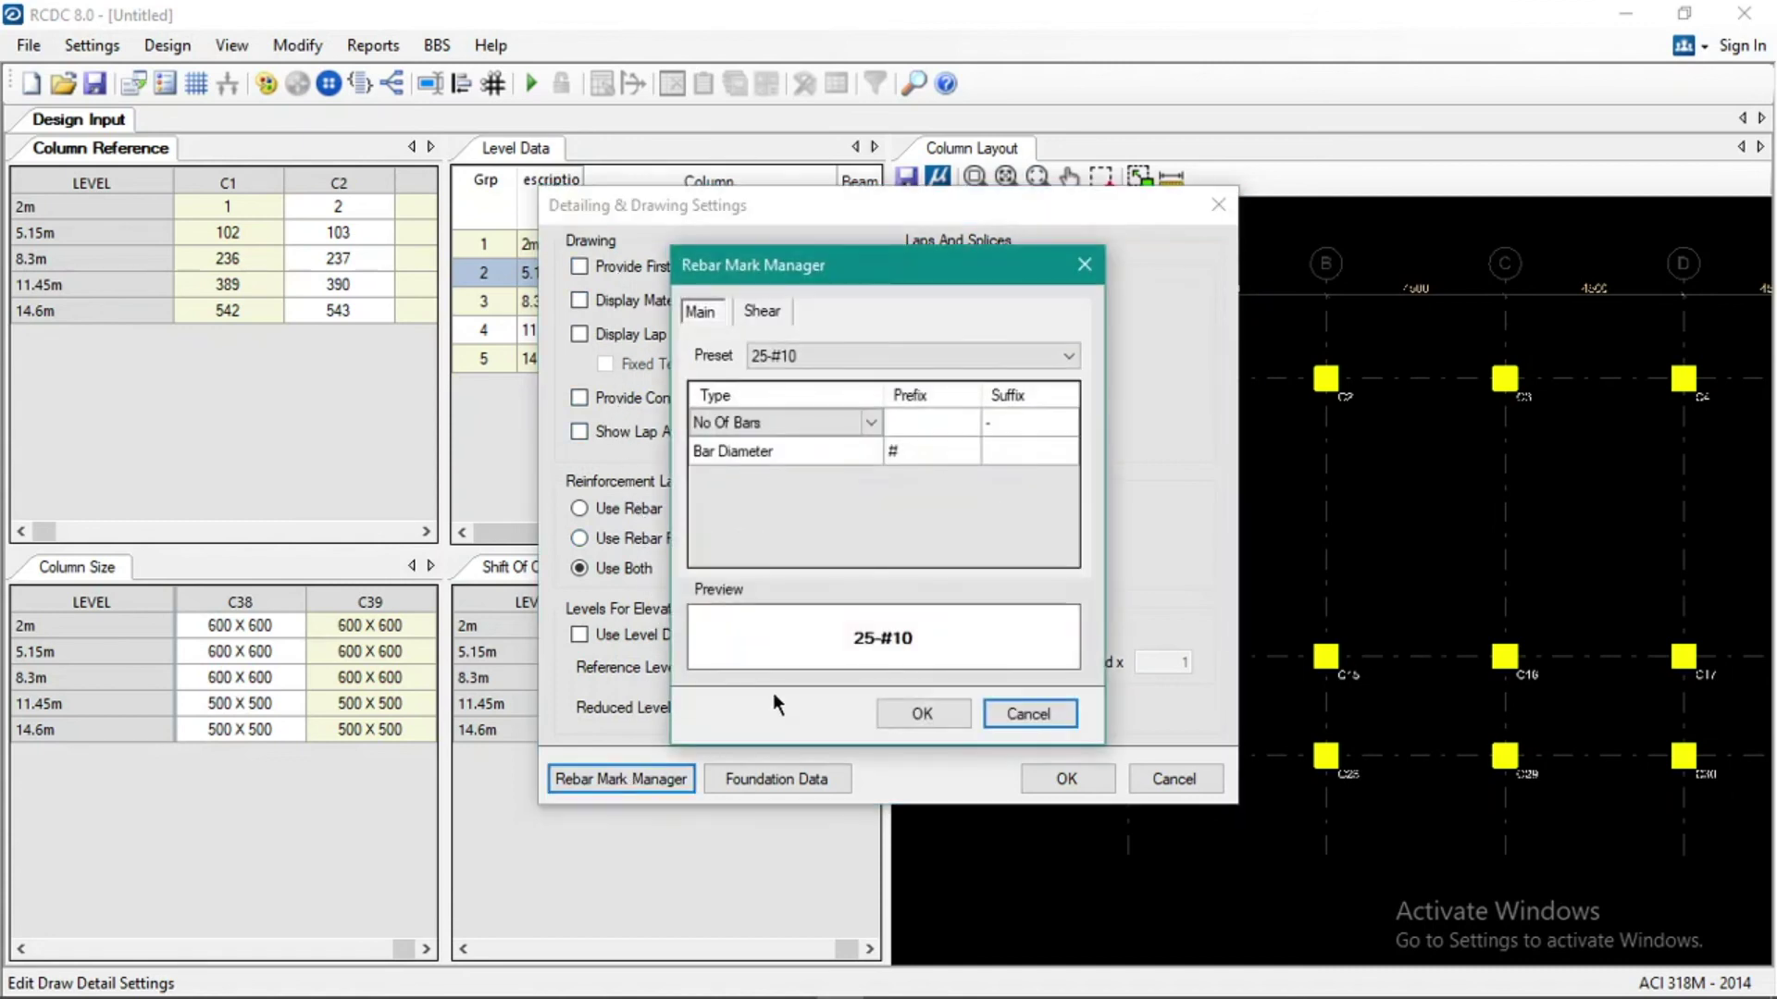
click(894, 454)
click(905, 454)
key(BackSpace)
click(998, 450)
click(998, 450)
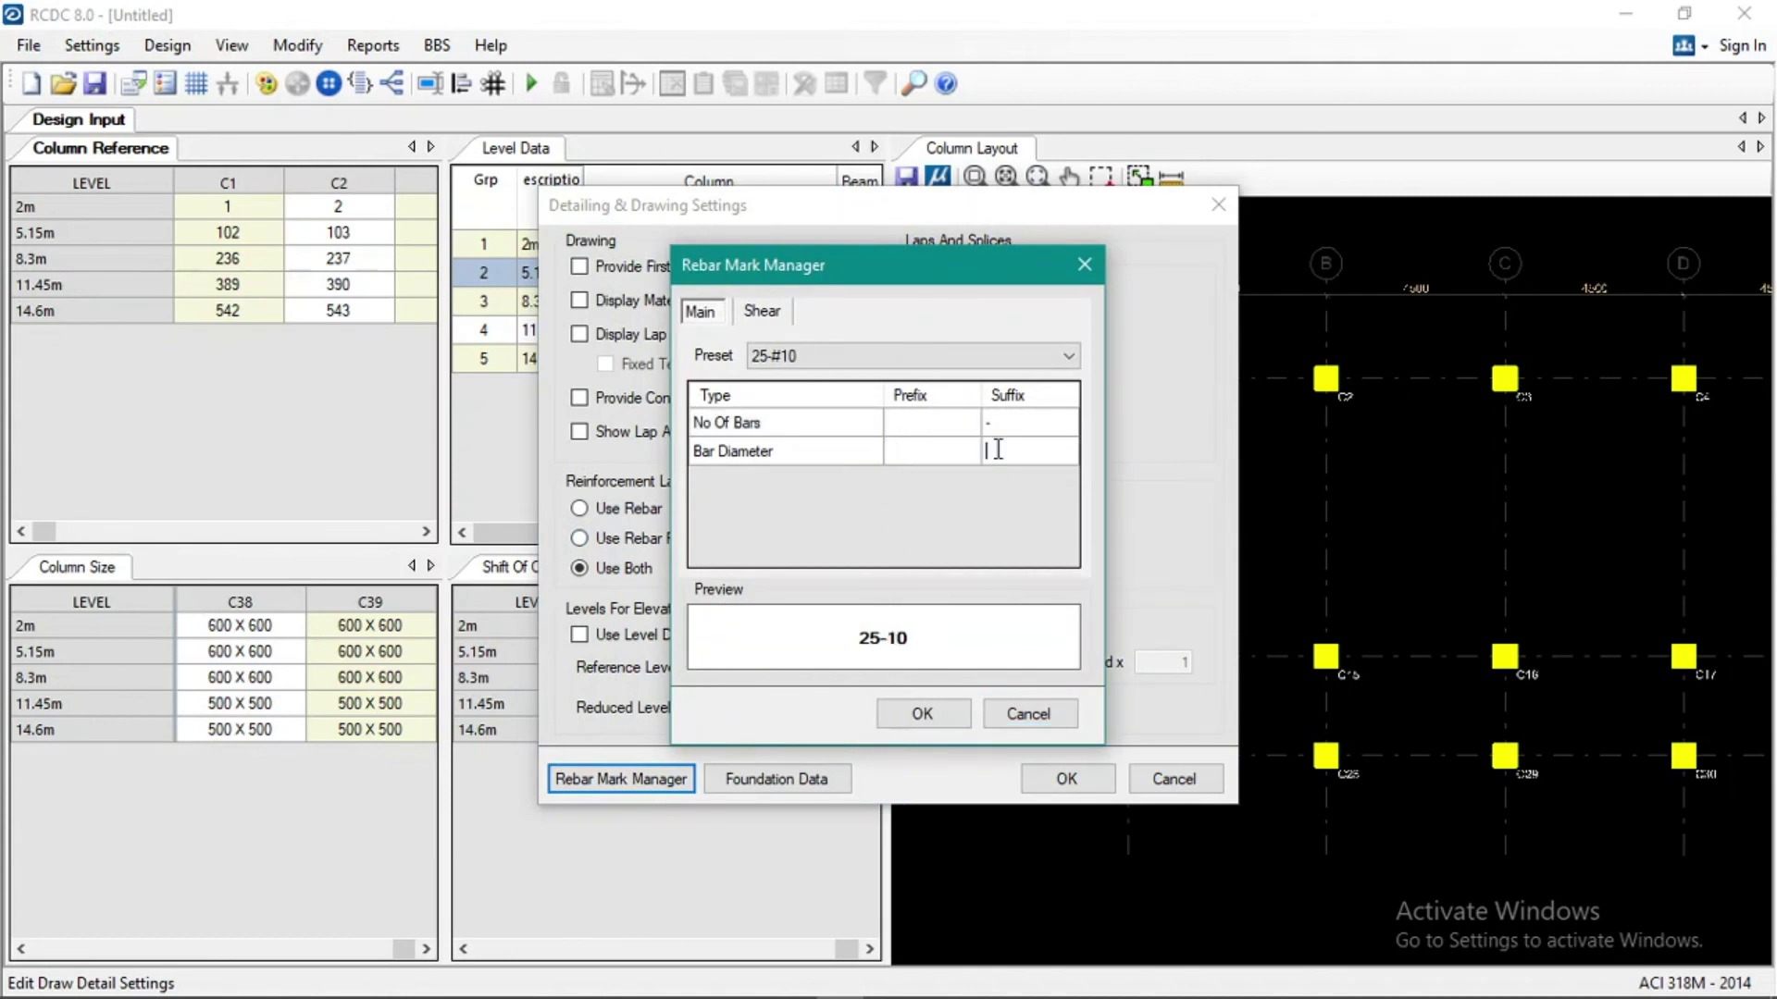
text(mm)
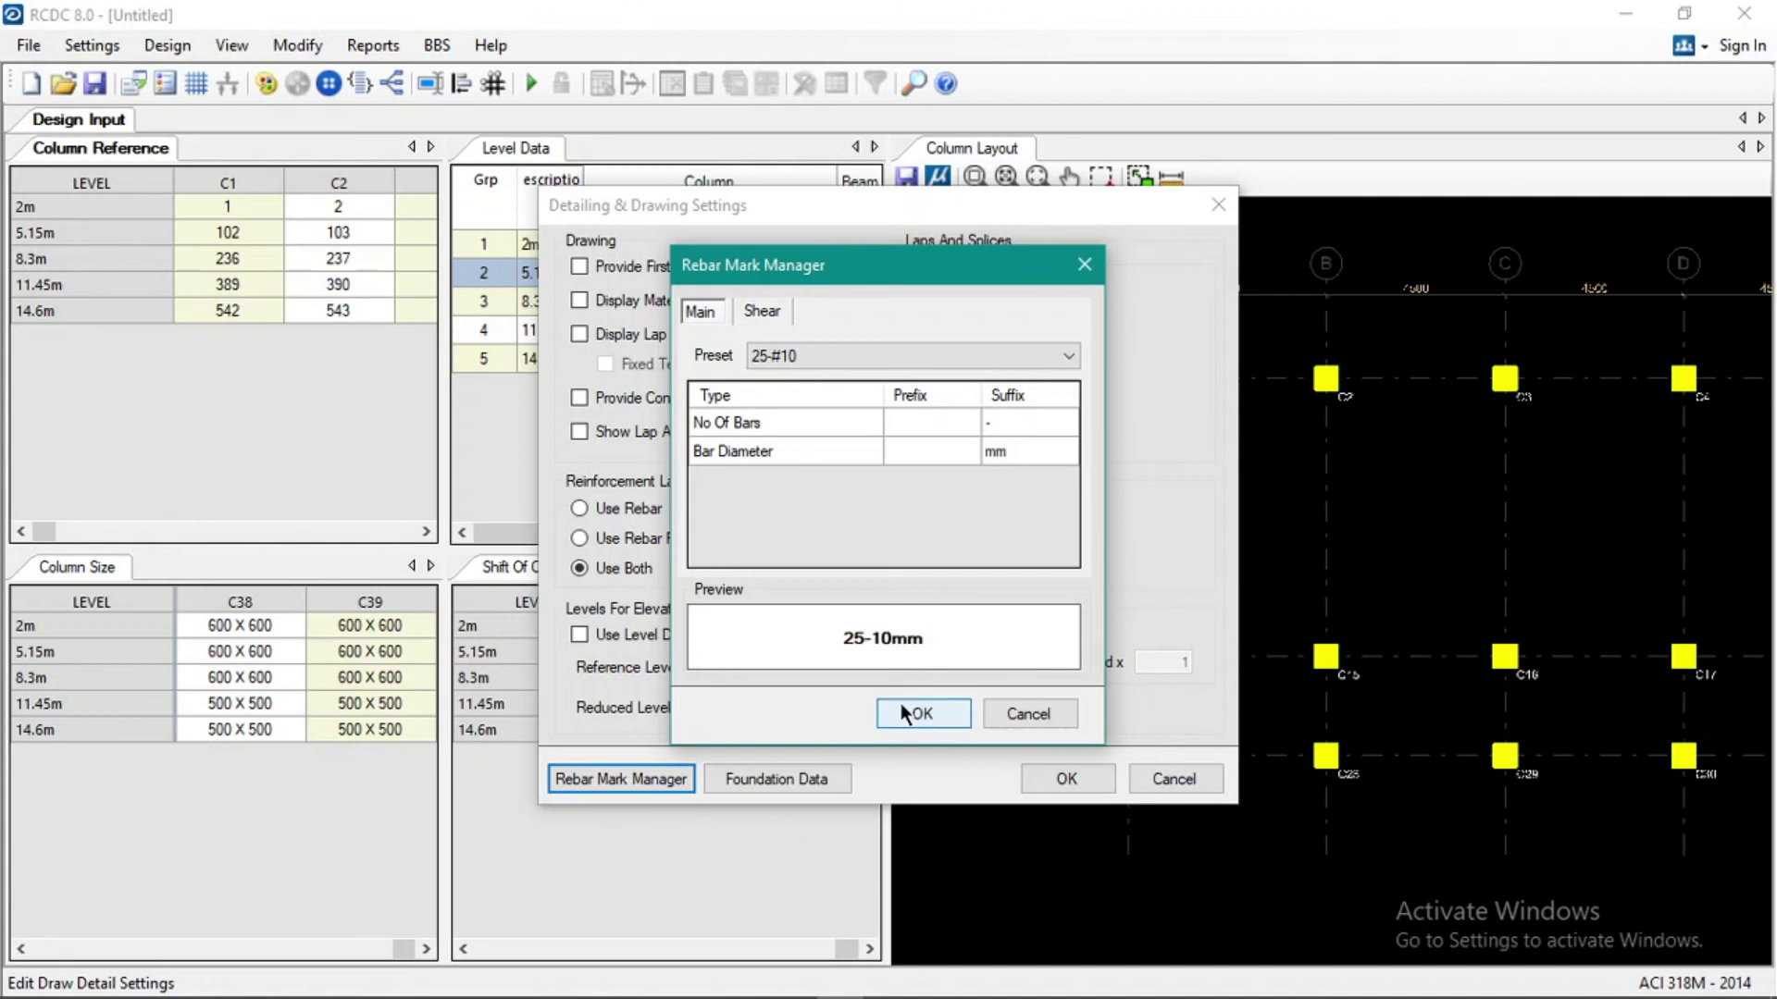
For the shear rebar marks, clear the bar diameter prefix, set its suffix to mm and apply the detailing settings.
click(766, 311)
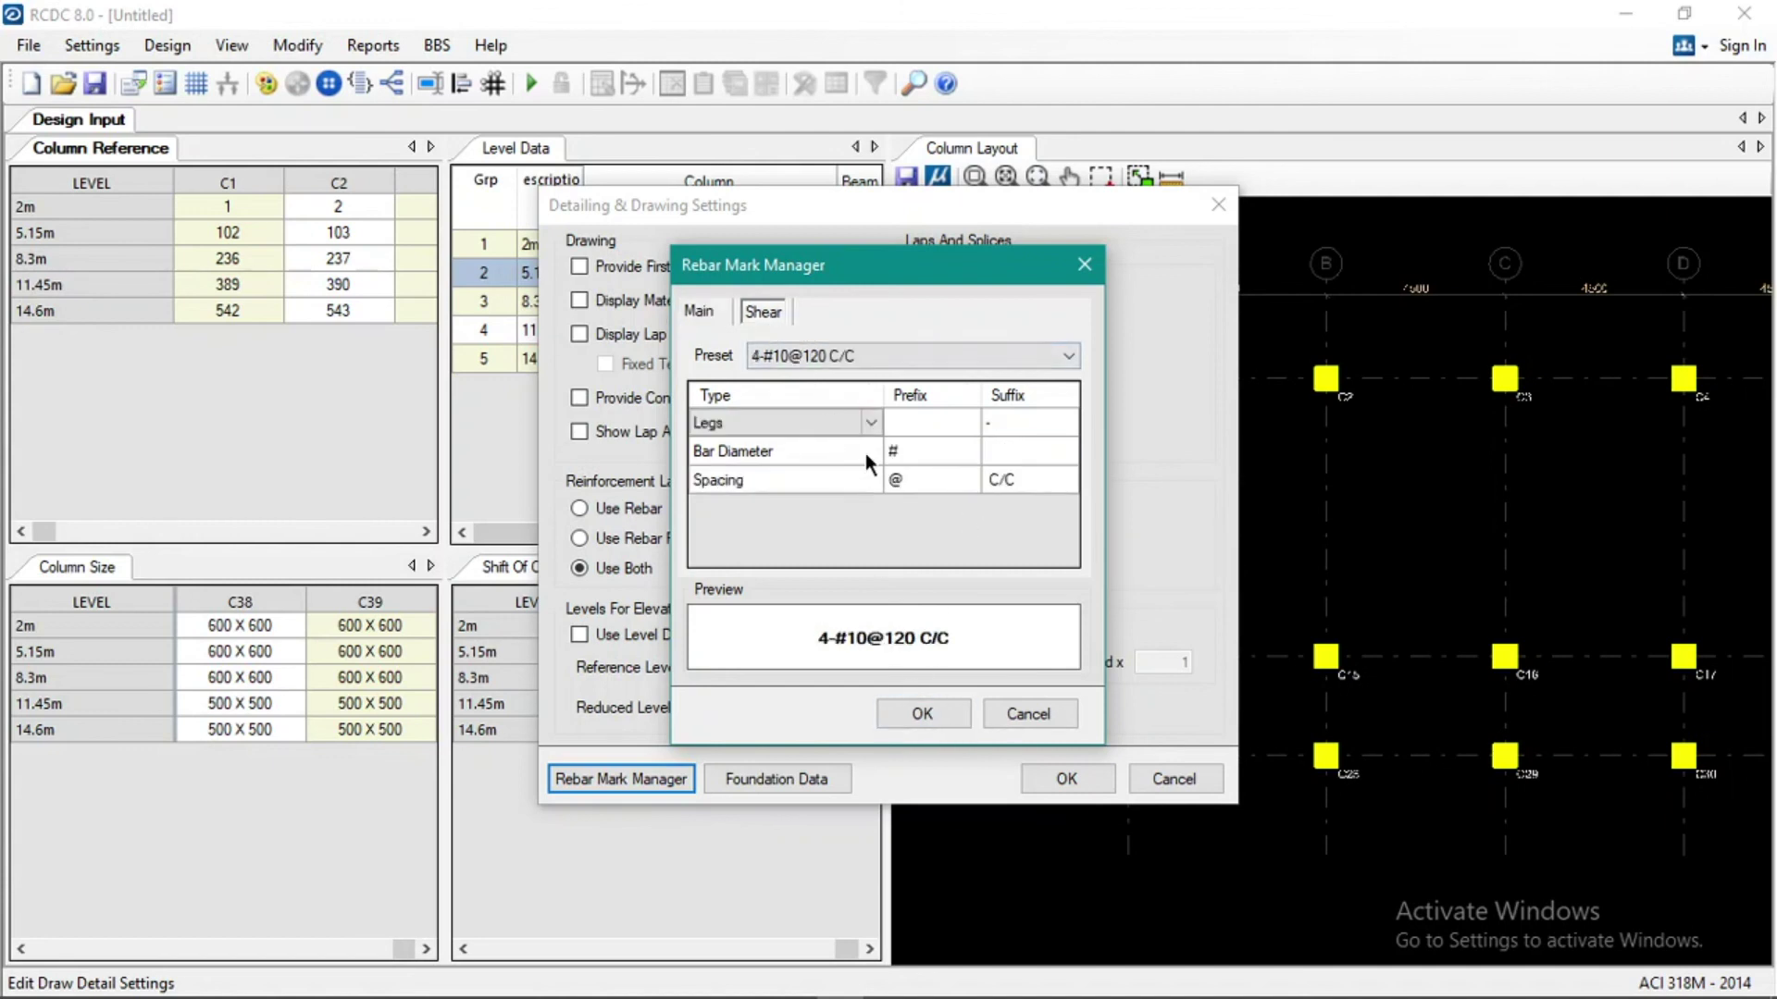
click(926, 450)
click(925, 451)
key(BackSpace)
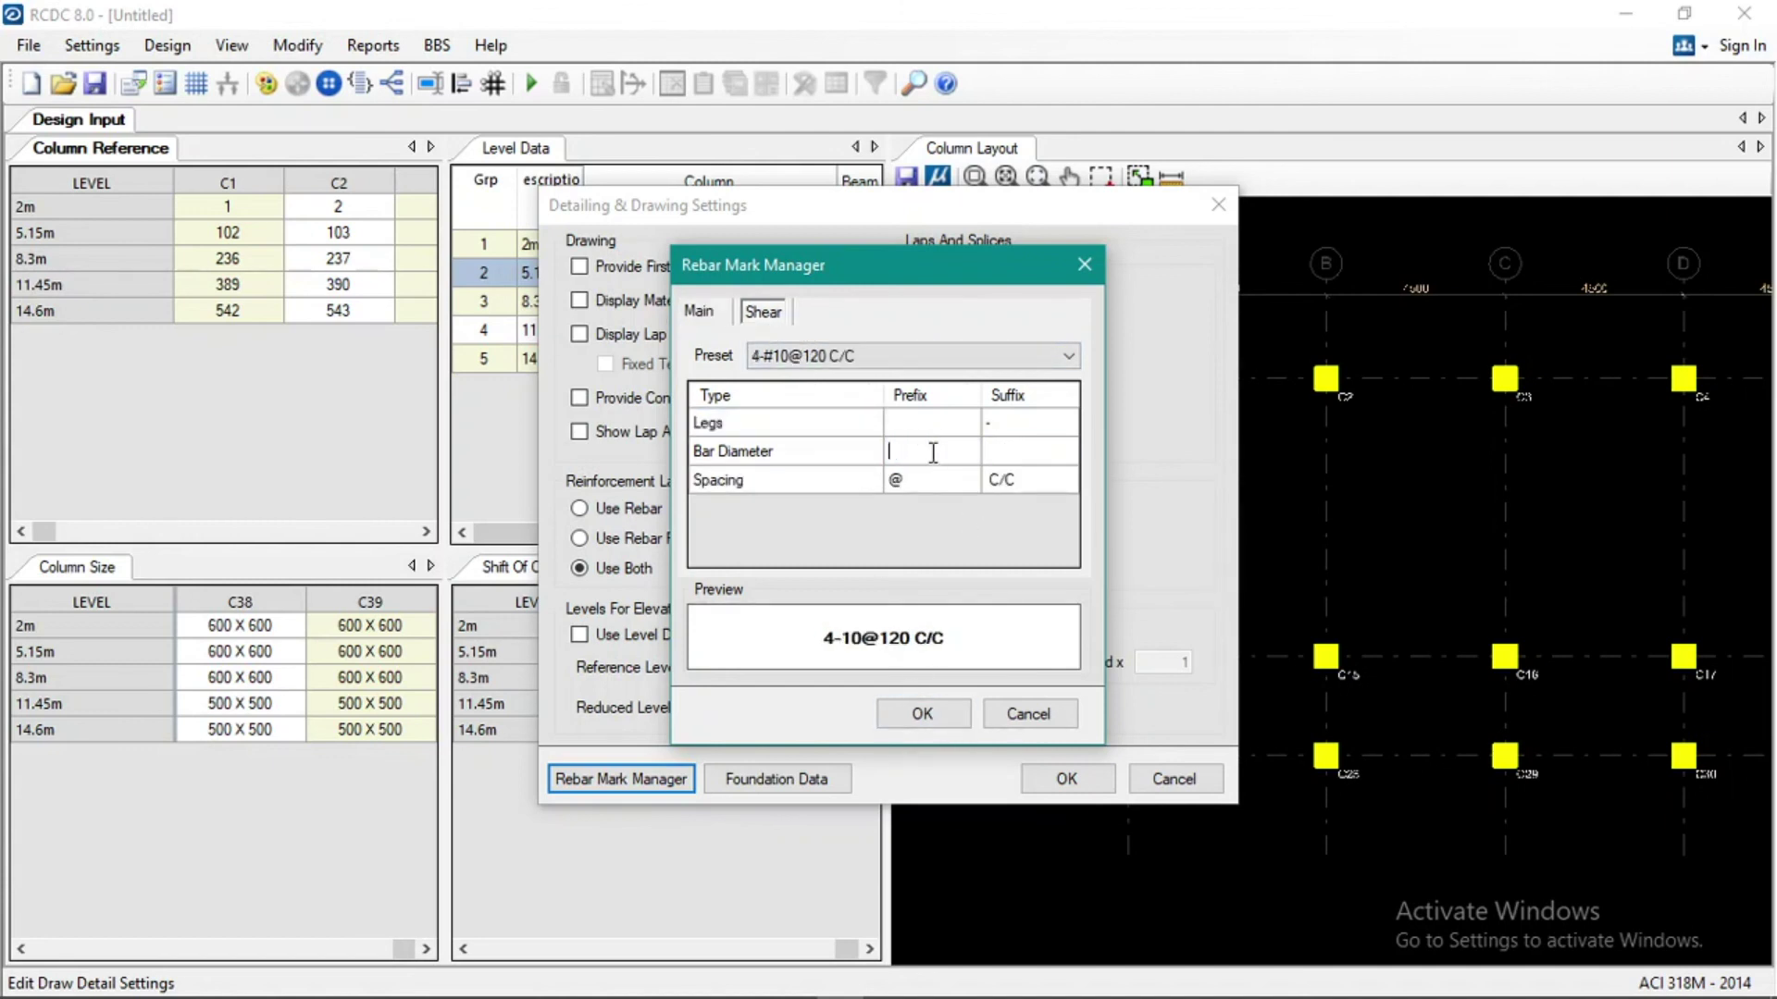
click(1006, 446)
click(991, 480)
click(989, 479)
click(986, 457)
click(987, 457)
text(mm)
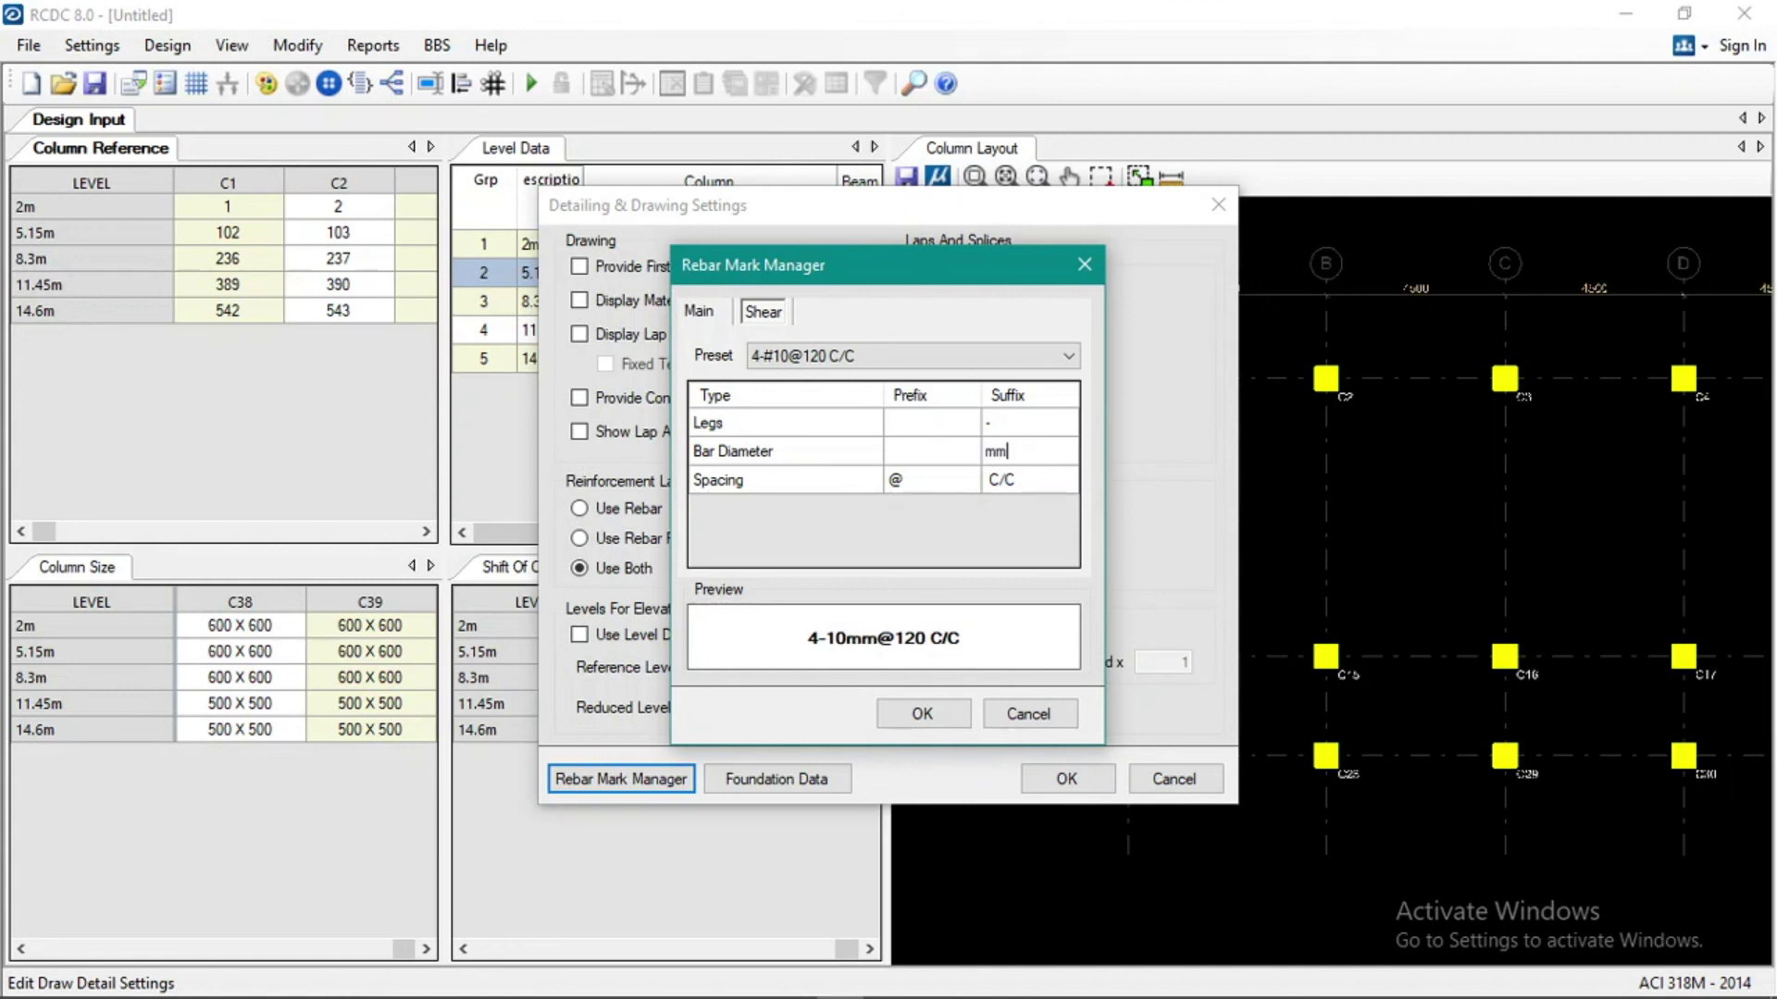
click(945, 482)
click(923, 713)
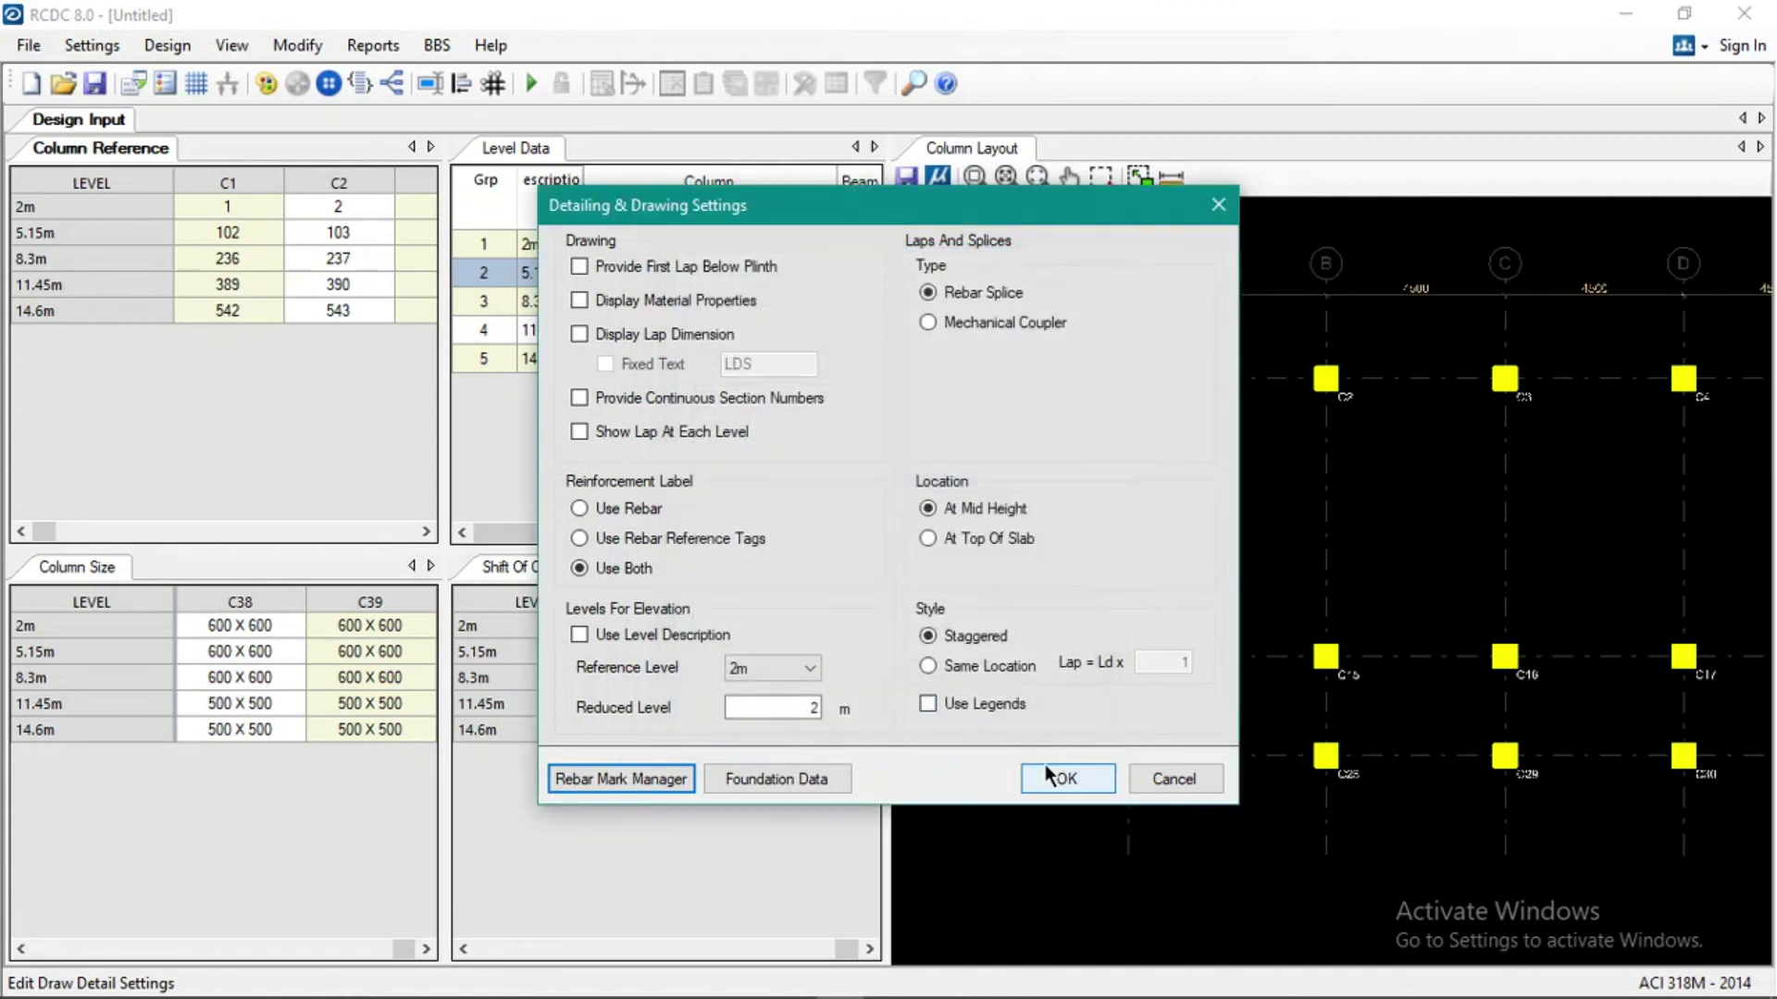
click(1064, 778)
Open the zone and bar settings and examine the equi-spaced rebar numbers and spacings for both edge lengths.
click(92, 47)
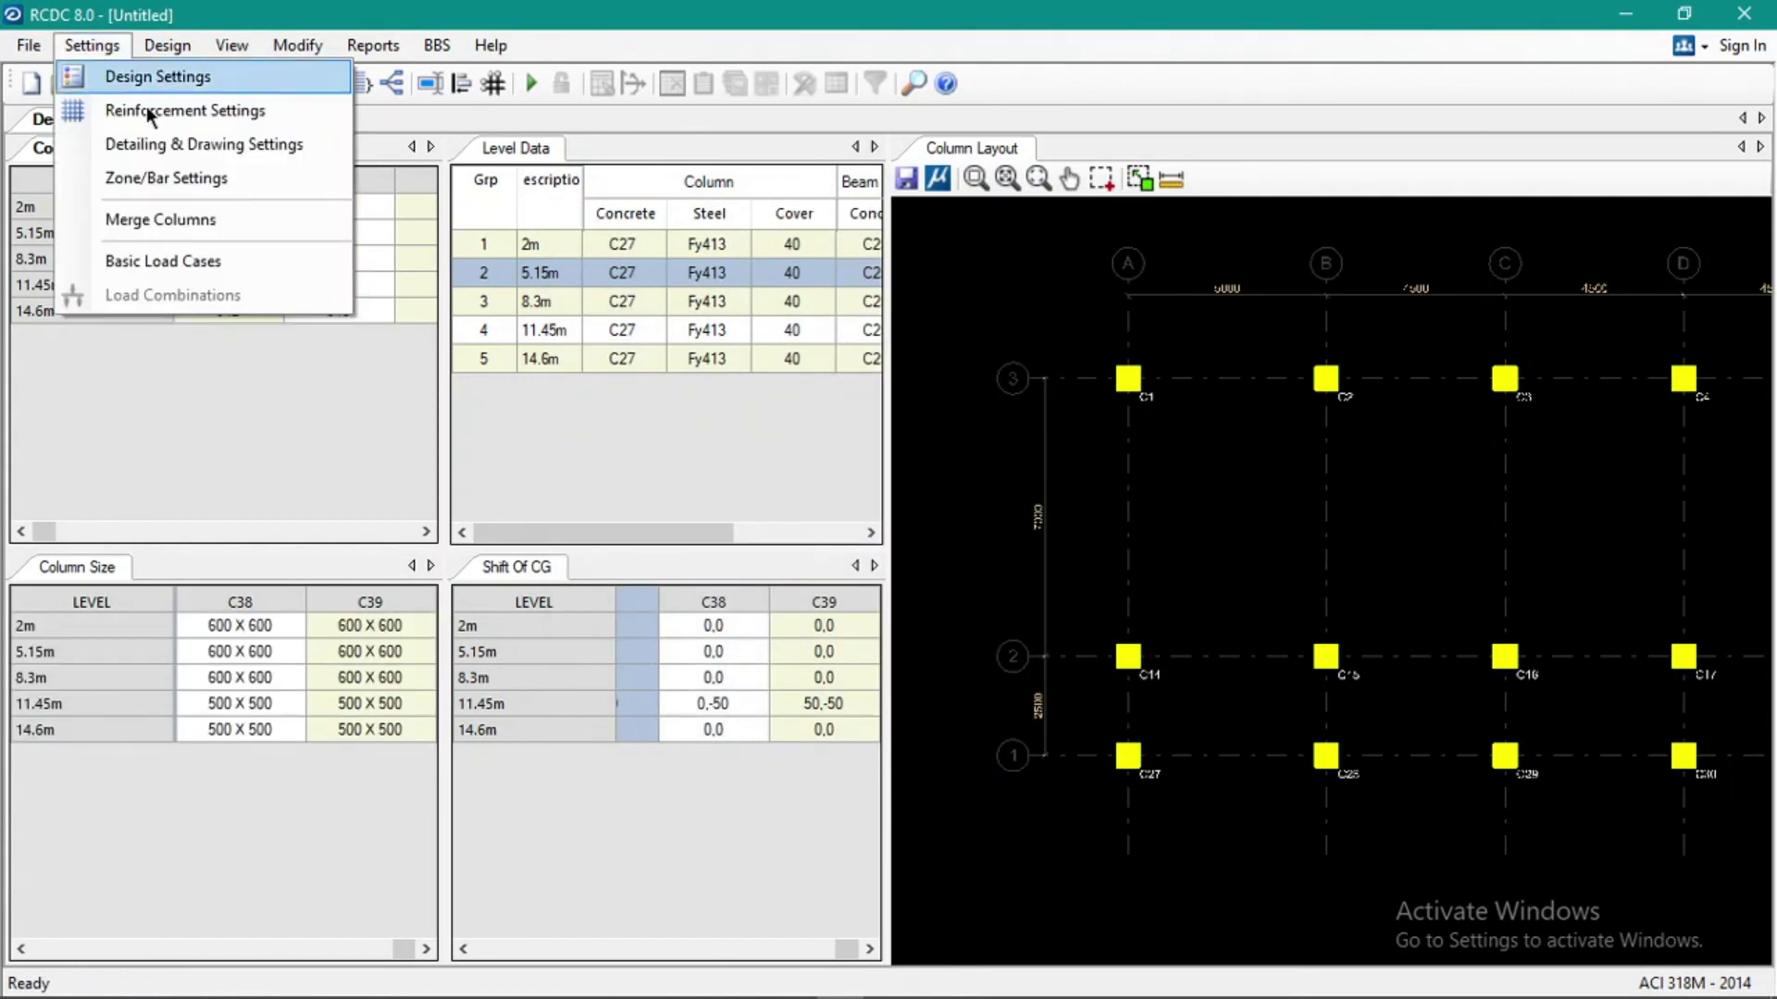
click(168, 184)
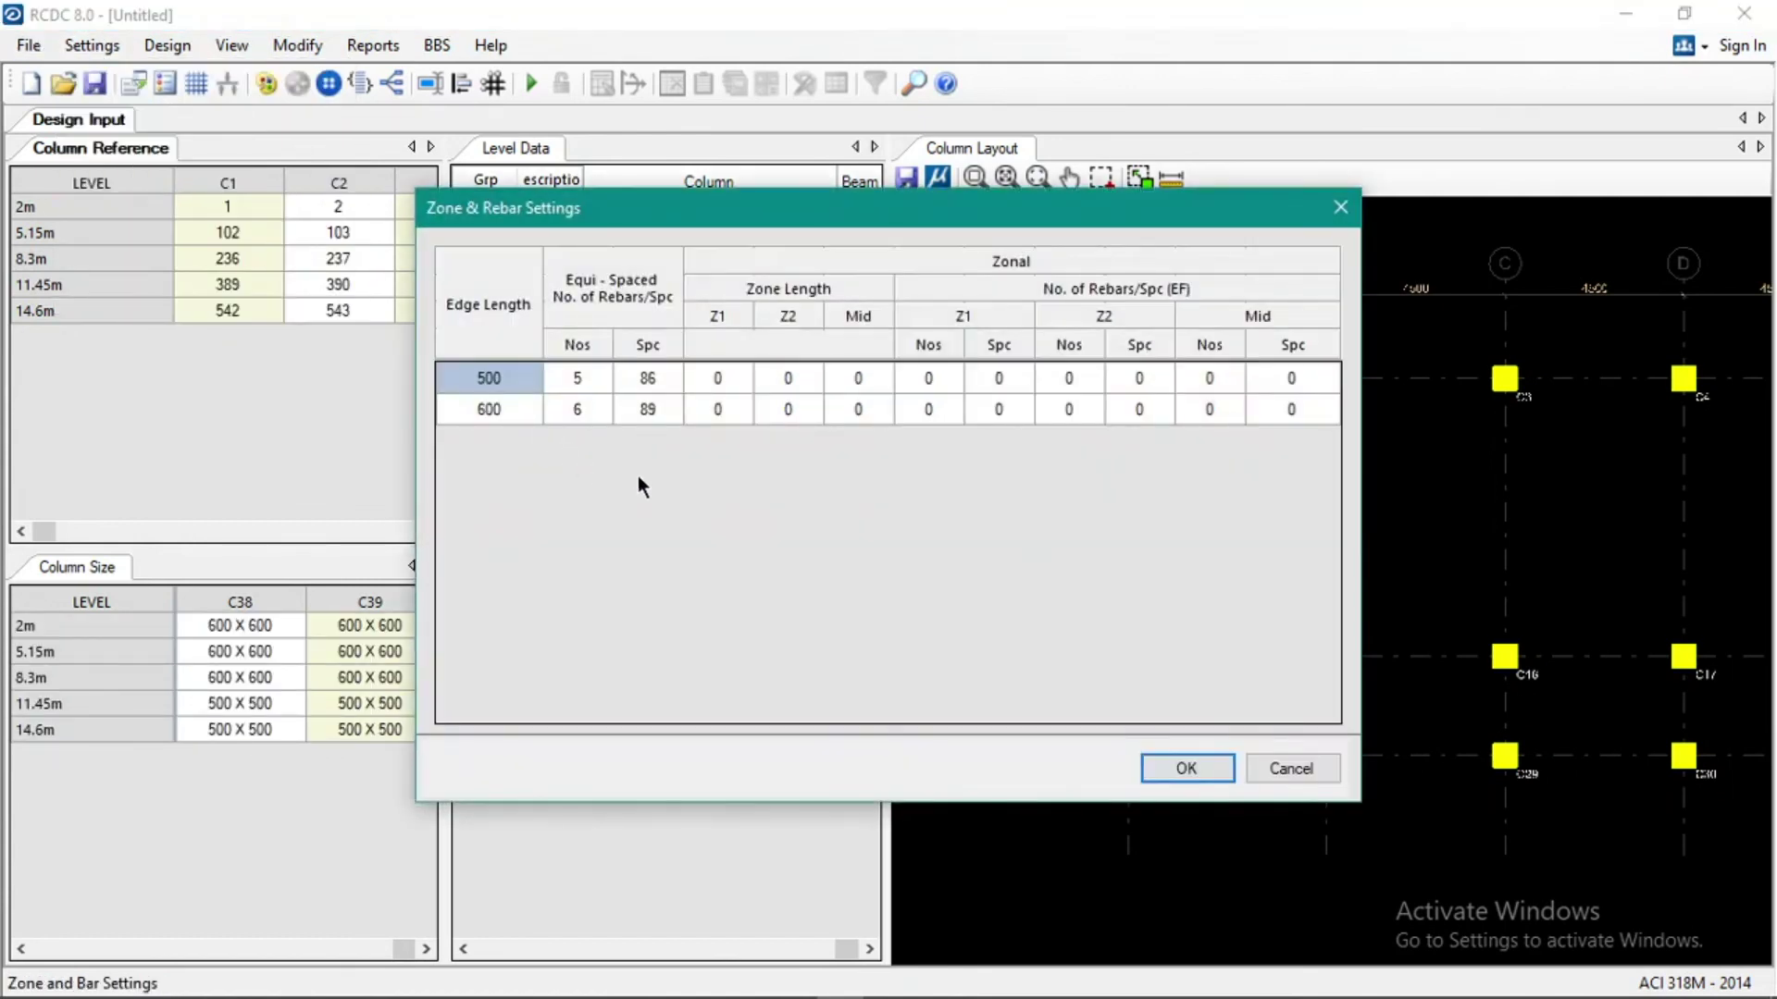
click(587, 385)
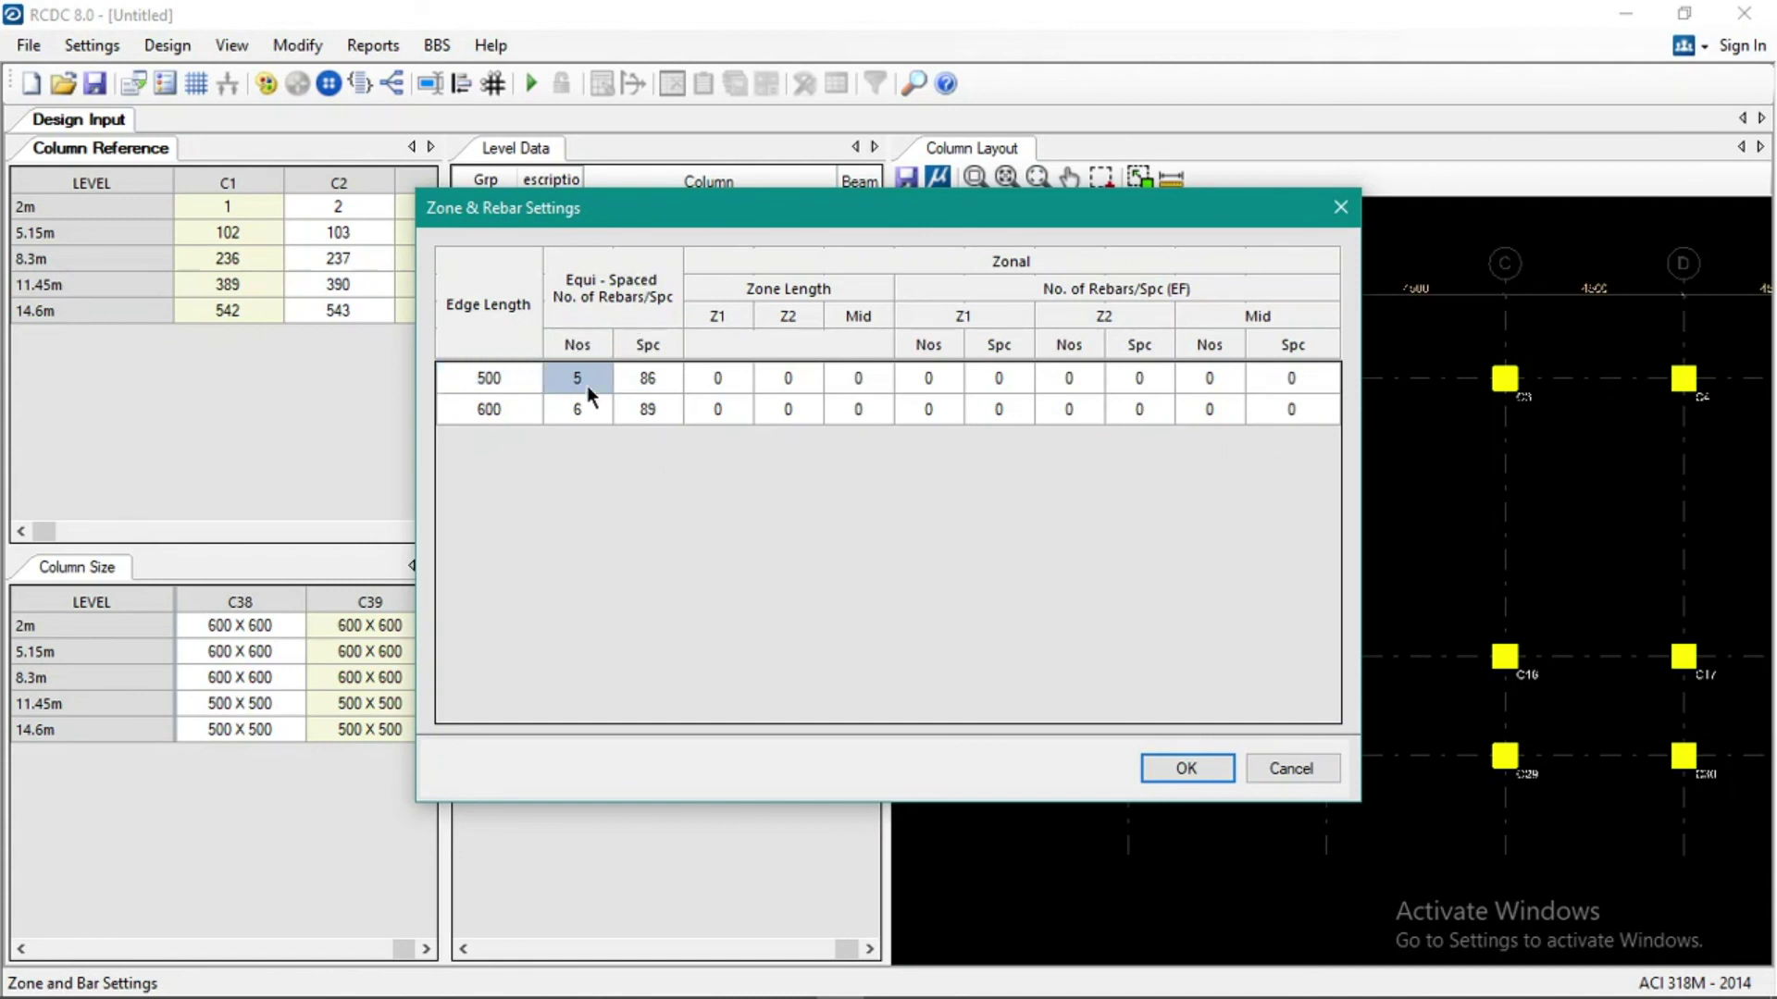
click(578, 409)
click(629, 383)
click(631, 413)
click(575, 409)
click(579, 379)
click(638, 407)
click(593, 384)
click(508, 380)
click(533, 407)
click(551, 409)
click(505, 379)
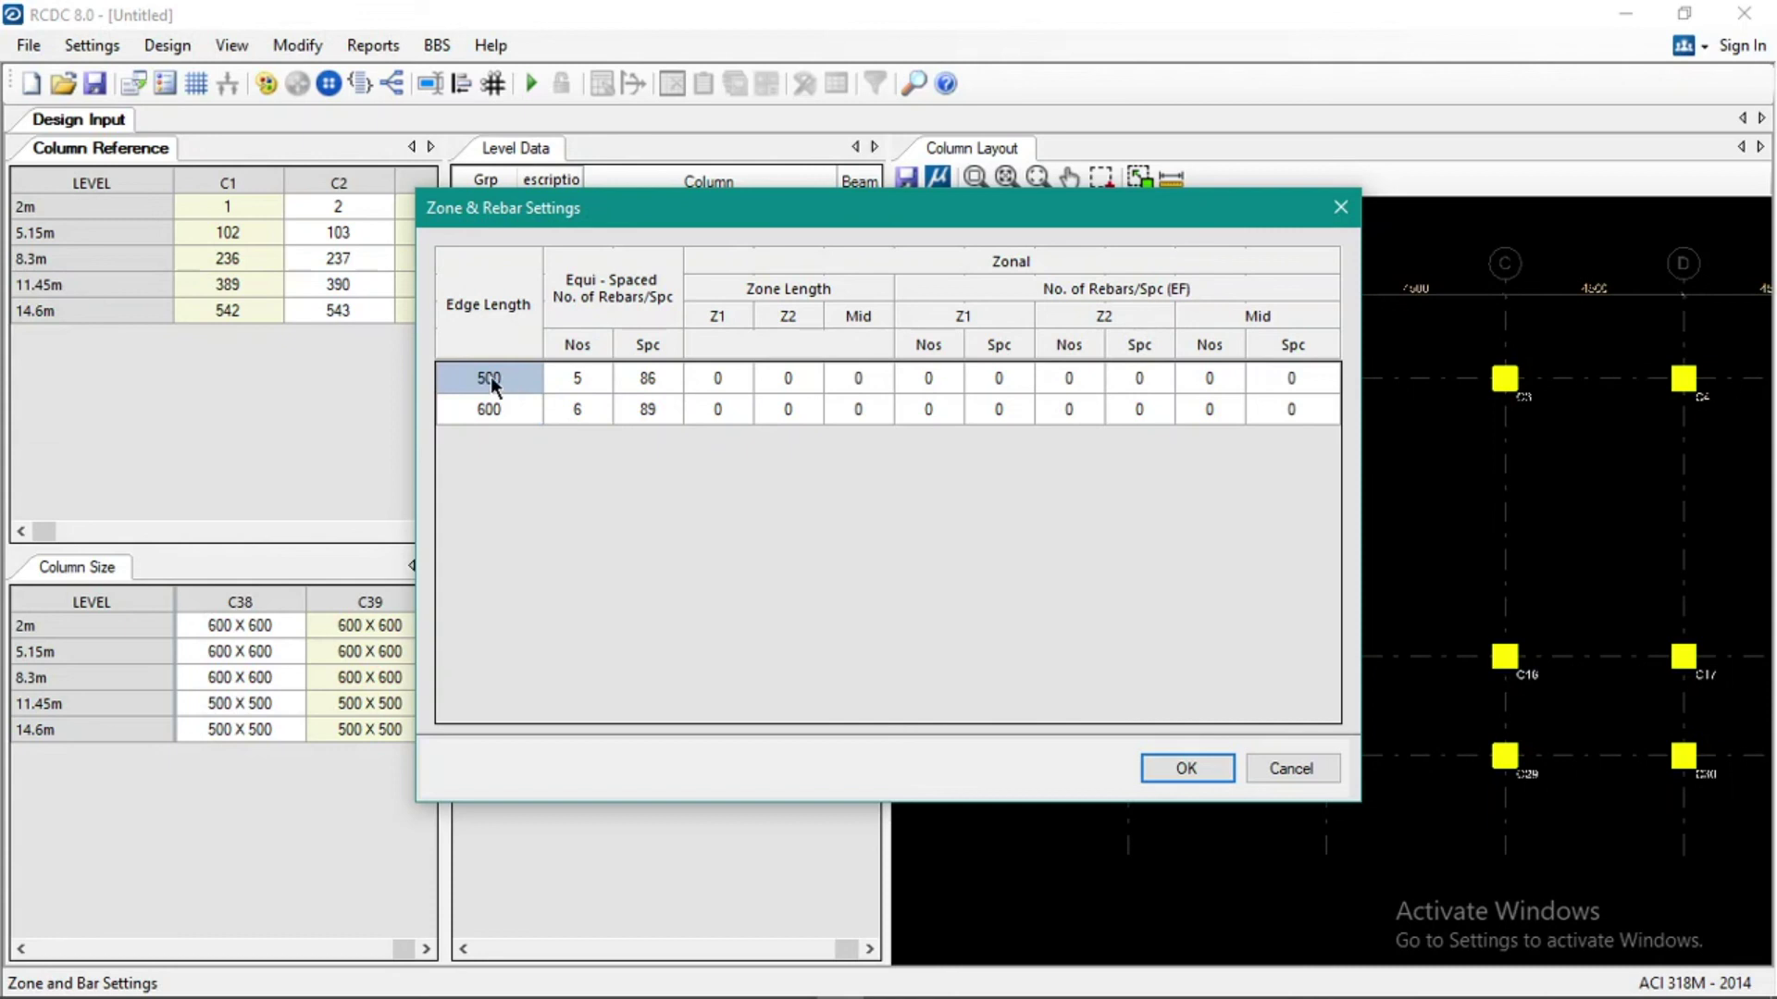
Try 6 and 7 equi-spaced rebars for the 500 edge length.
click(589, 379)
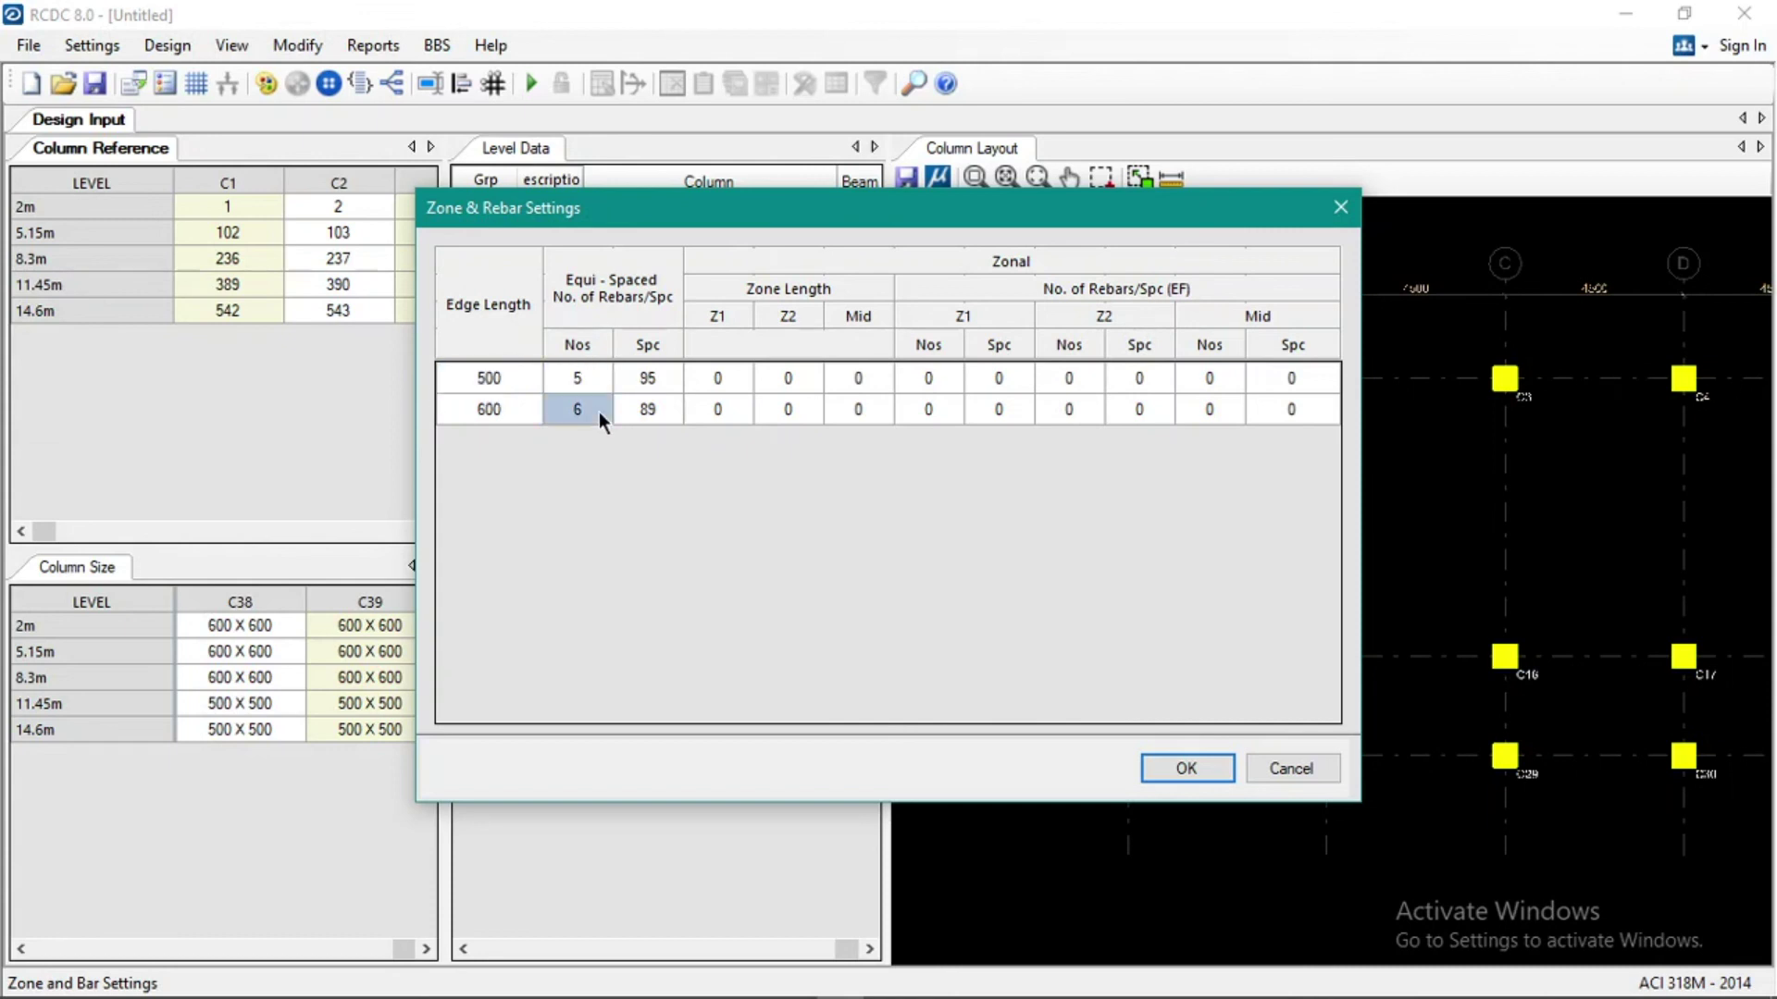
text(6)
click(590, 407)
click(597, 378)
text(7)
click(576, 400)
Set the number of equi-spaced rebars to 6 for the 500 edge and 7 for the 600 edge, and apply.
click(560, 381)
text(6)
click(591, 409)
text(7)
click(590, 419)
text(8)
click(583, 409)
text(7)
click(647, 409)
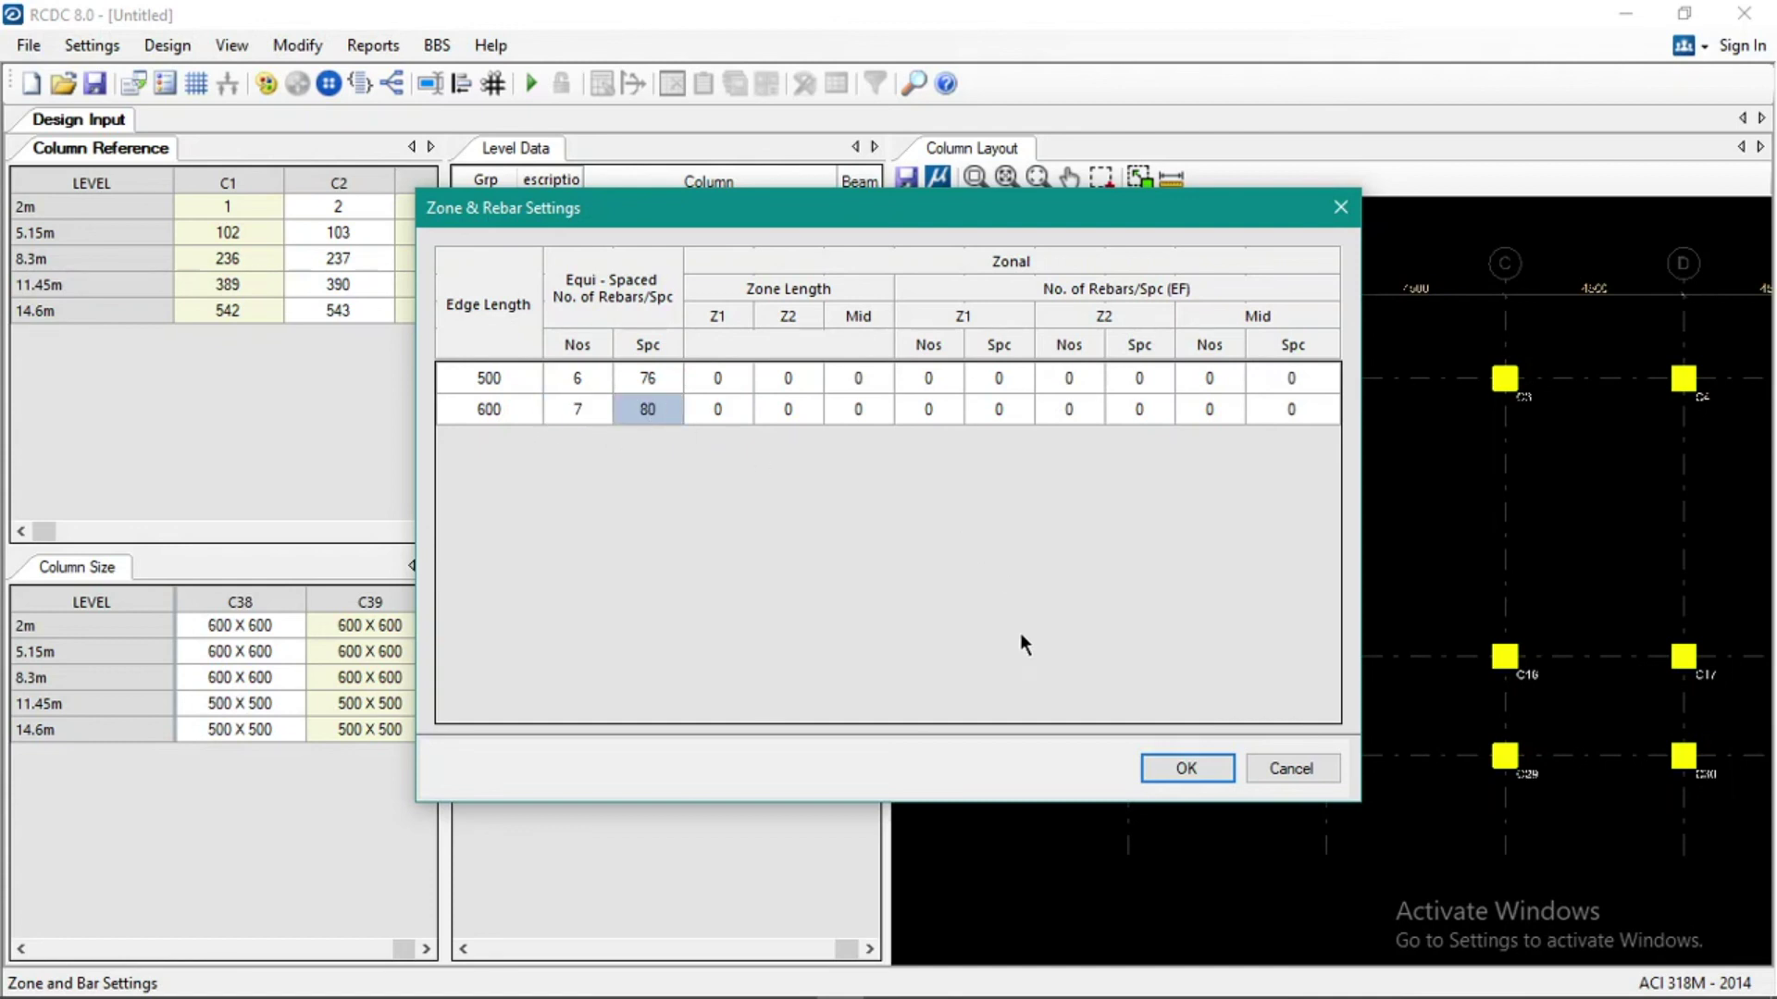
click(1172, 766)
In the basic load cases, assign Earthquake X to LOAD 1: EX and Earthquake Z to LOAD 2: EZ.
click(91, 46)
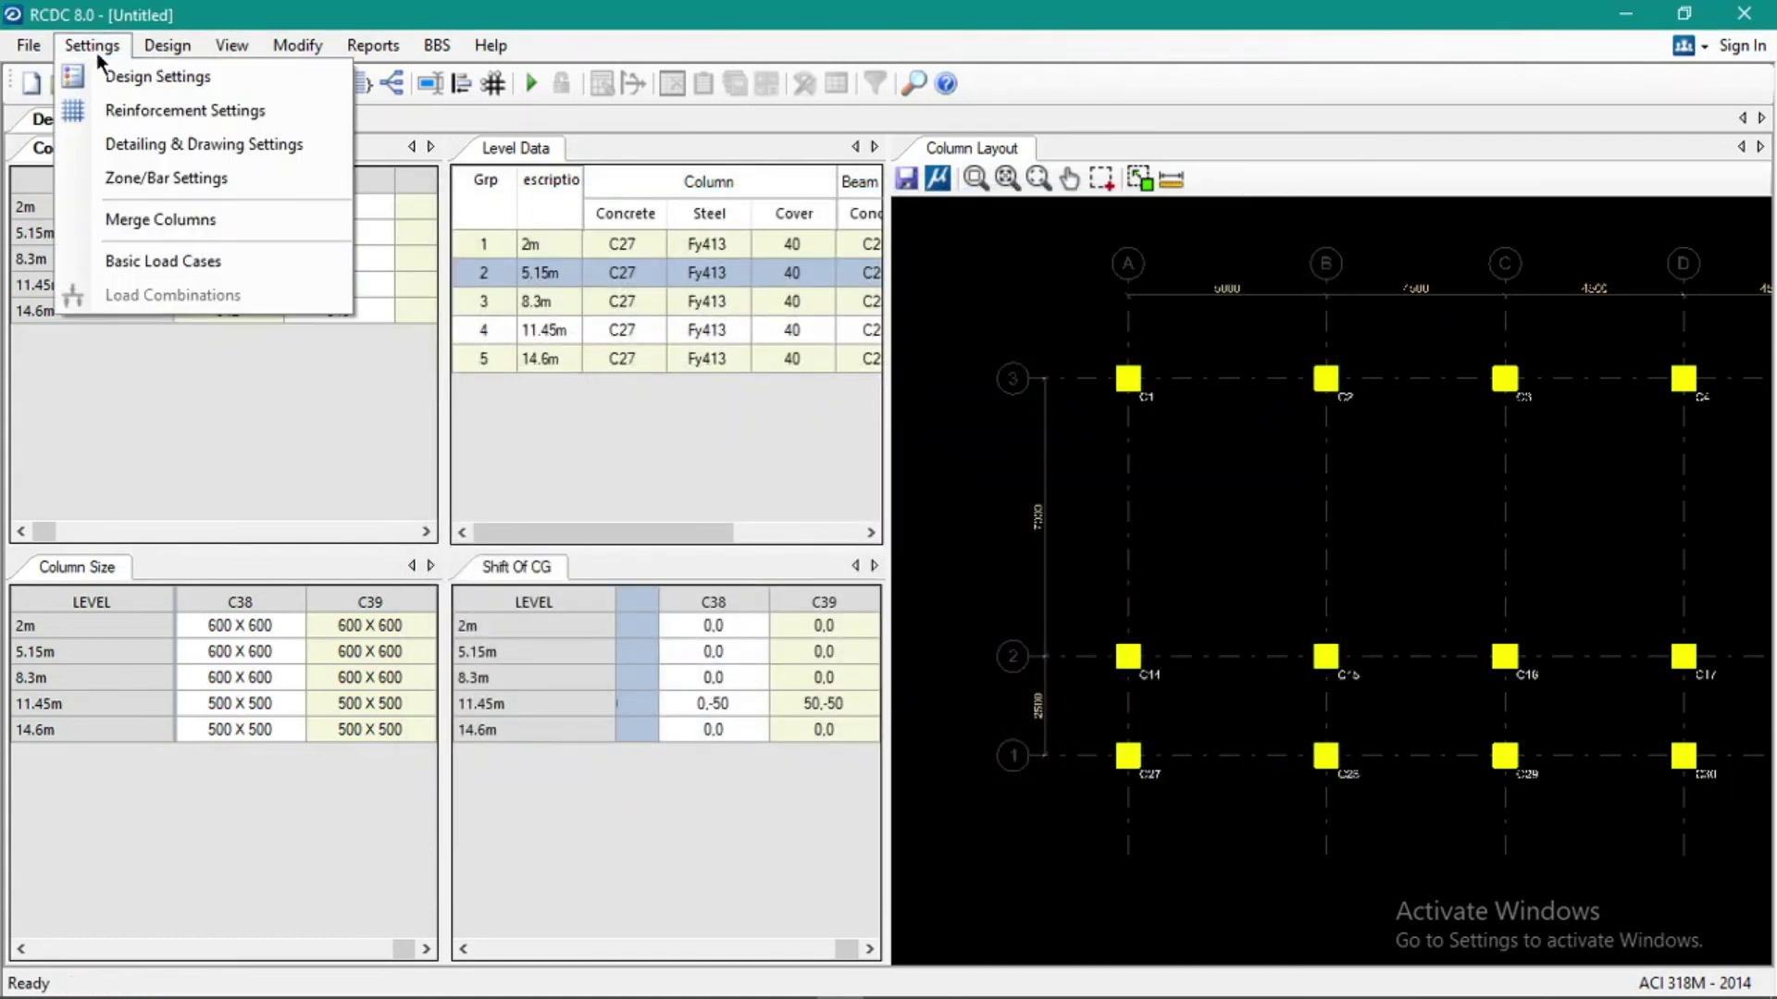
click(178, 261)
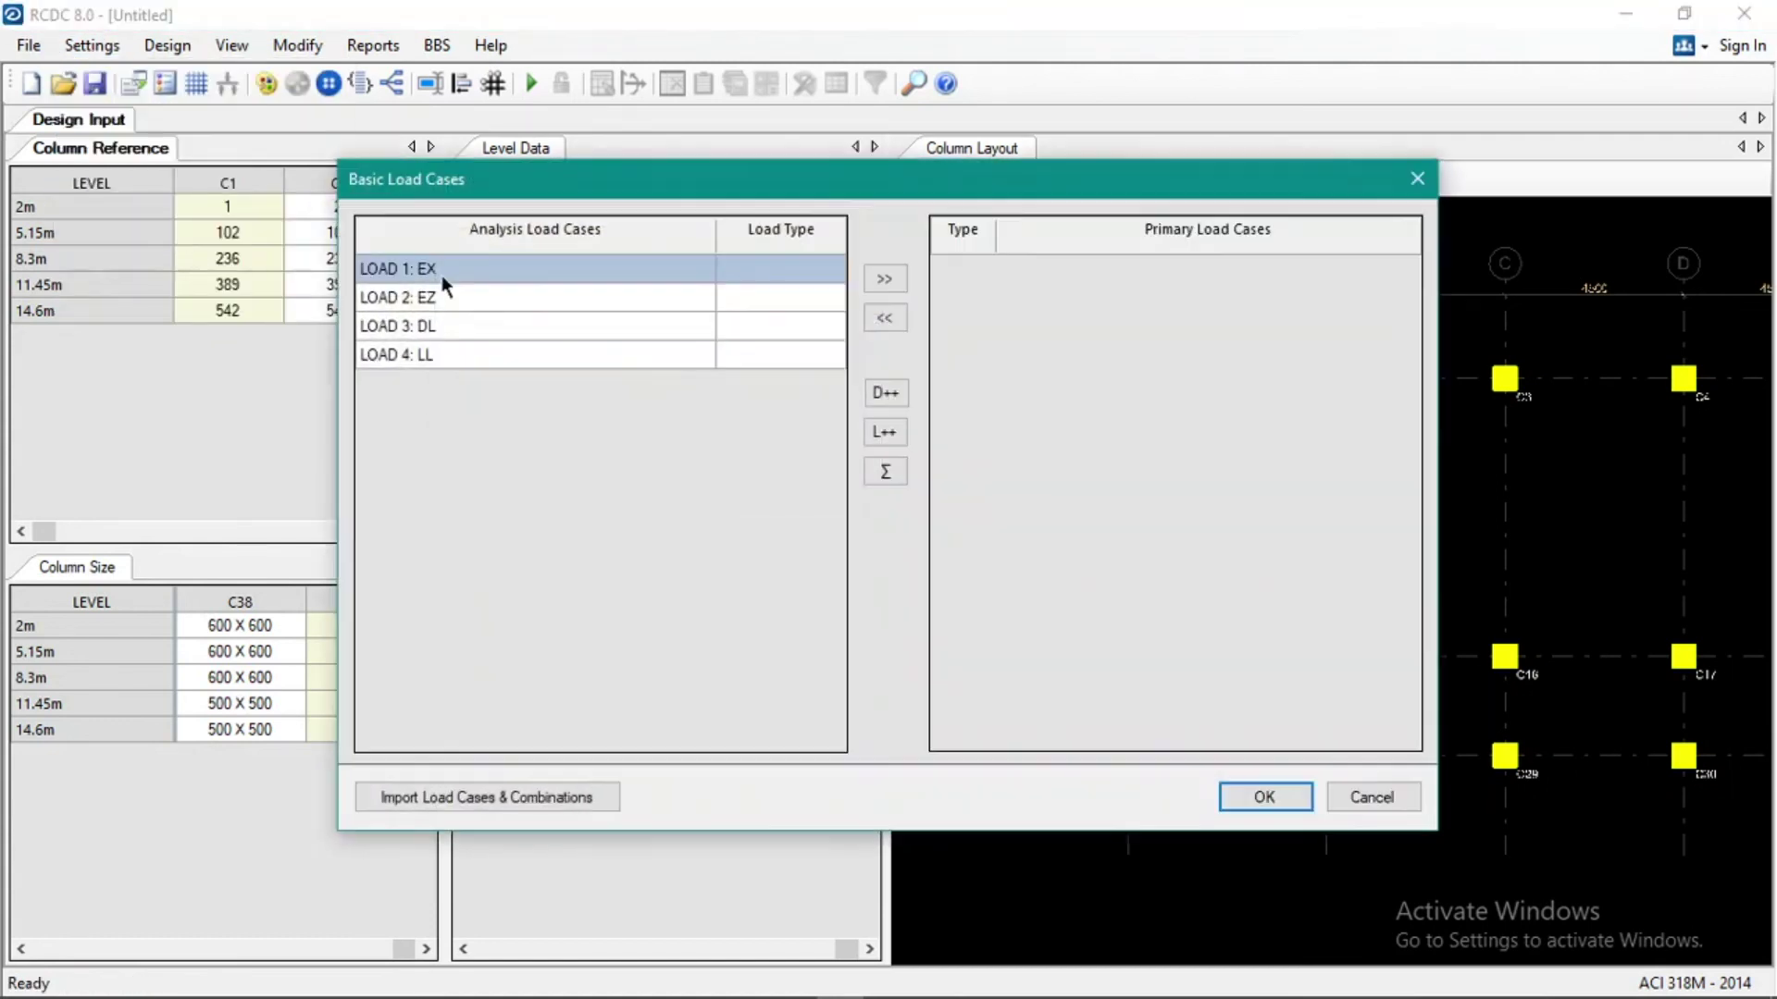
click(778, 269)
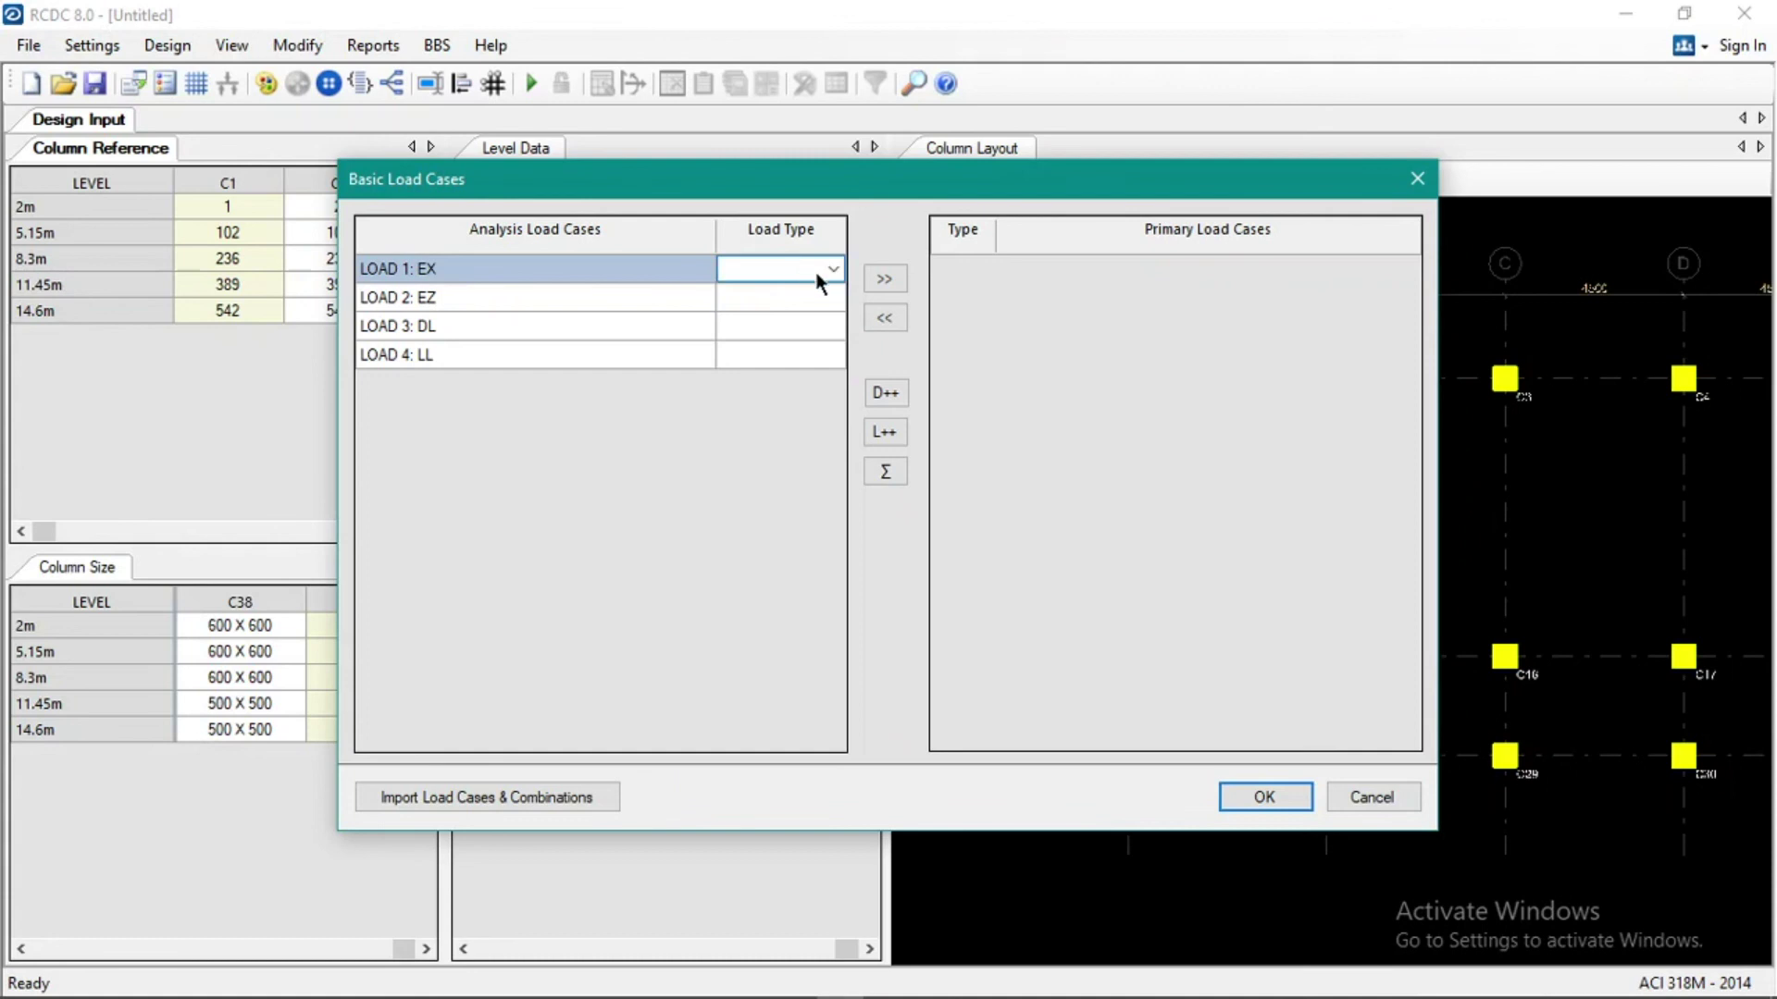
click(834, 271)
click(807, 345)
click(786, 295)
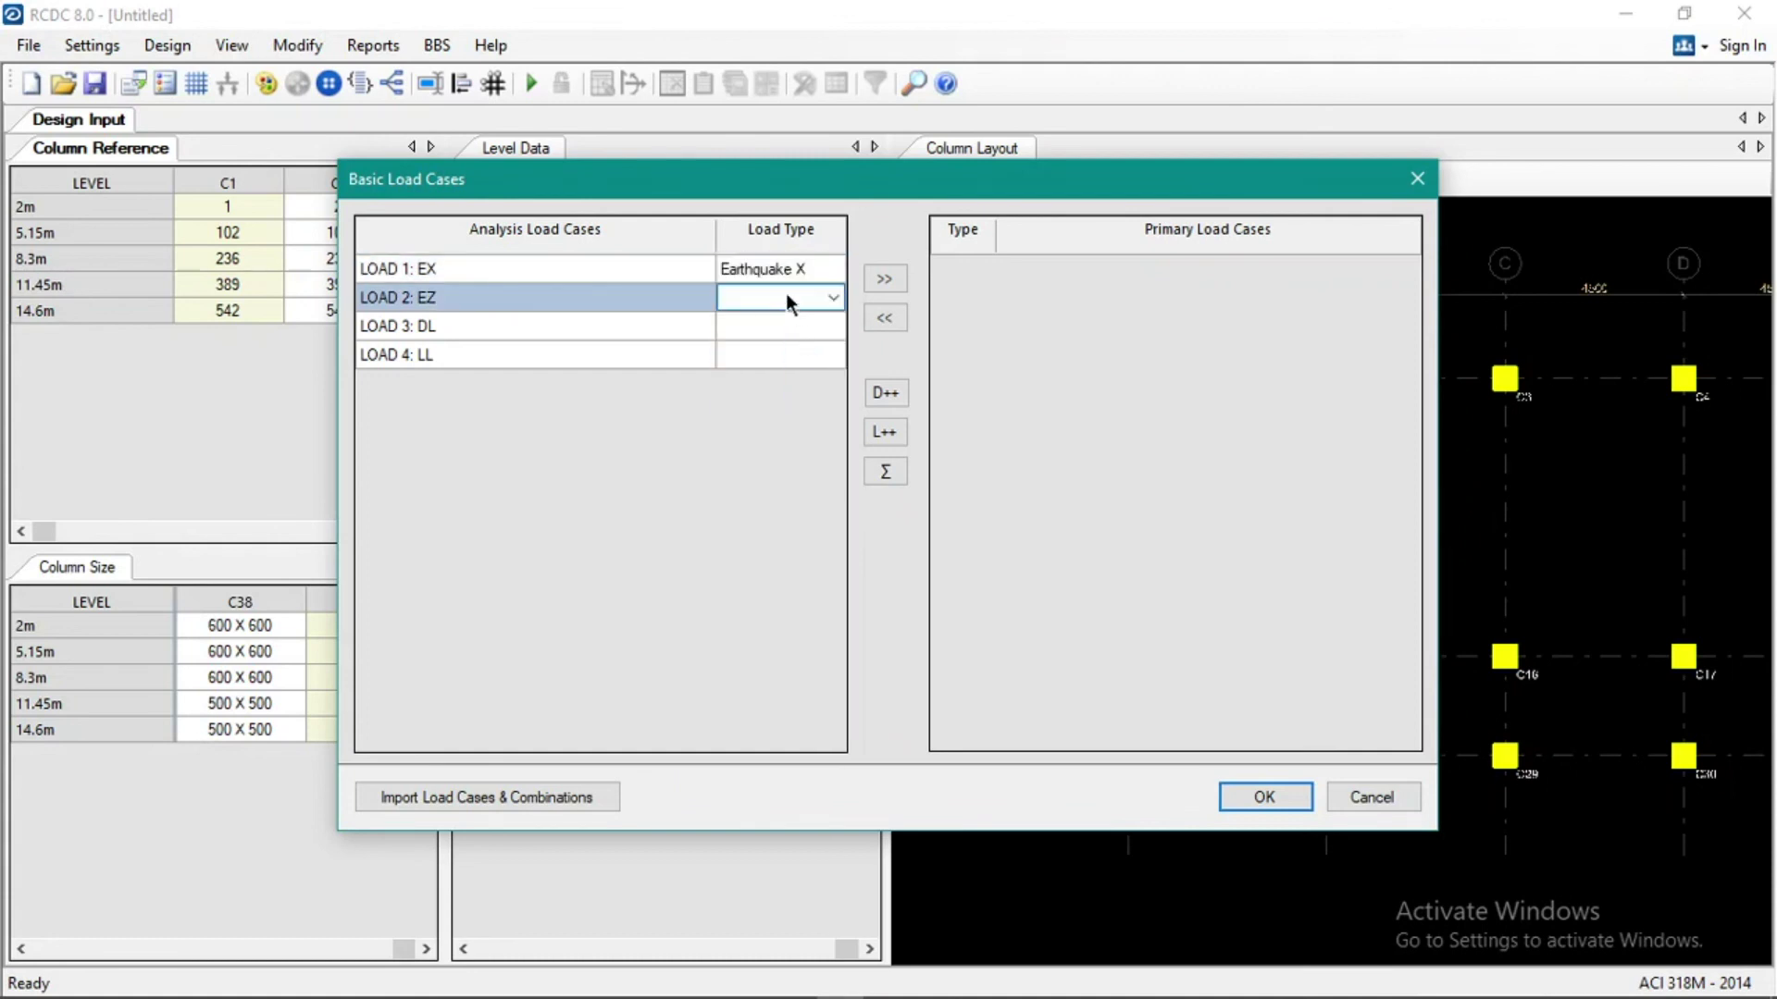
click(834, 297)
click(807, 383)
Assign the Dead Load type to LOAD 3: DL and the Live Load type to LOAD 4: LL.
click(777, 326)
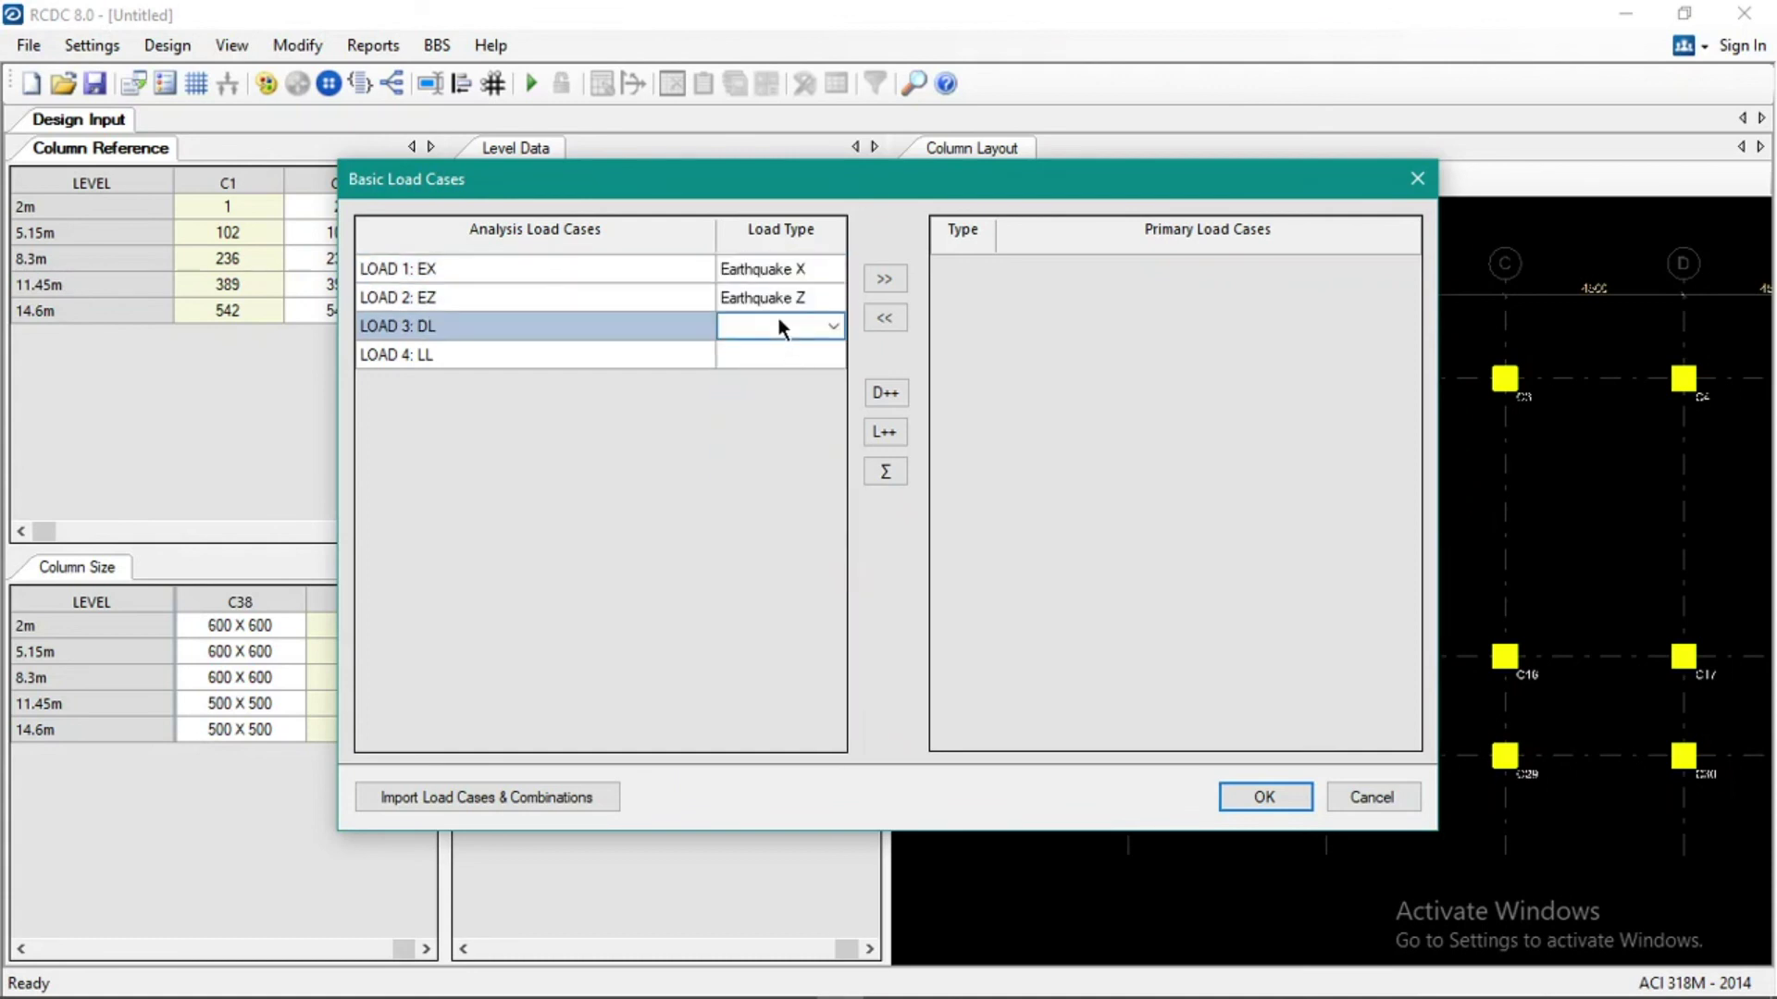
click(833, 326)
click(796, 360)
click(795, 356)
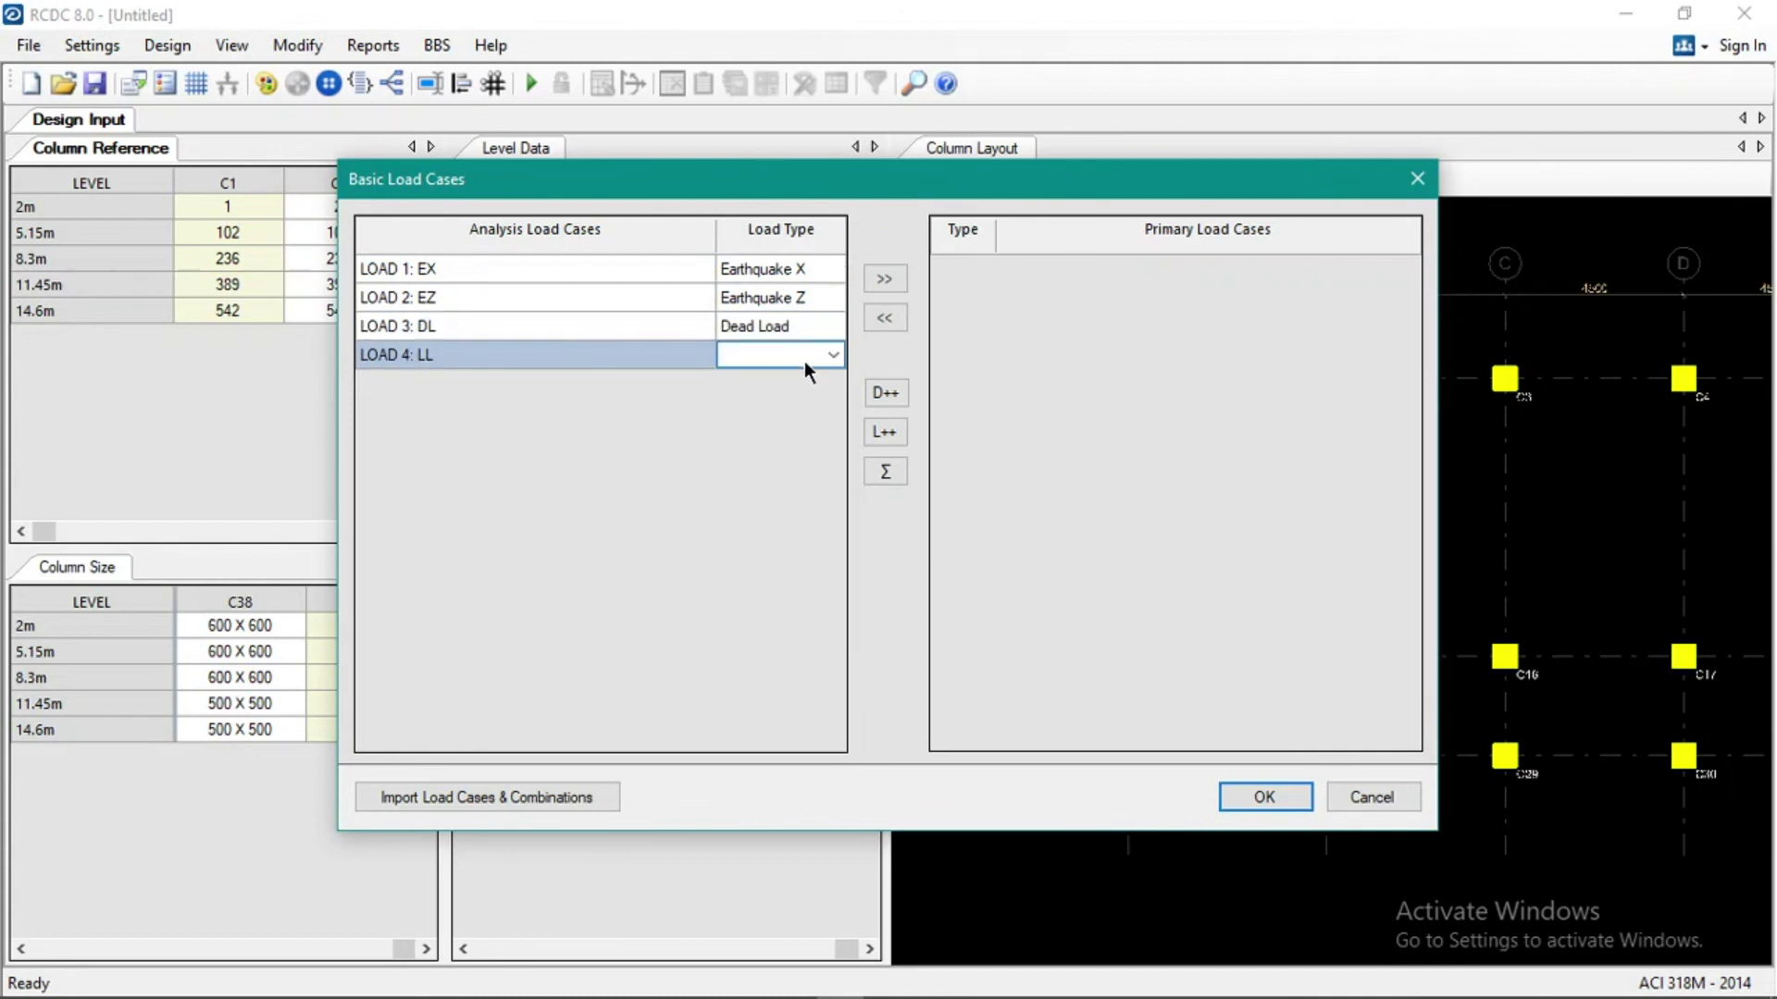
click(832, 355)
click(791, 397)
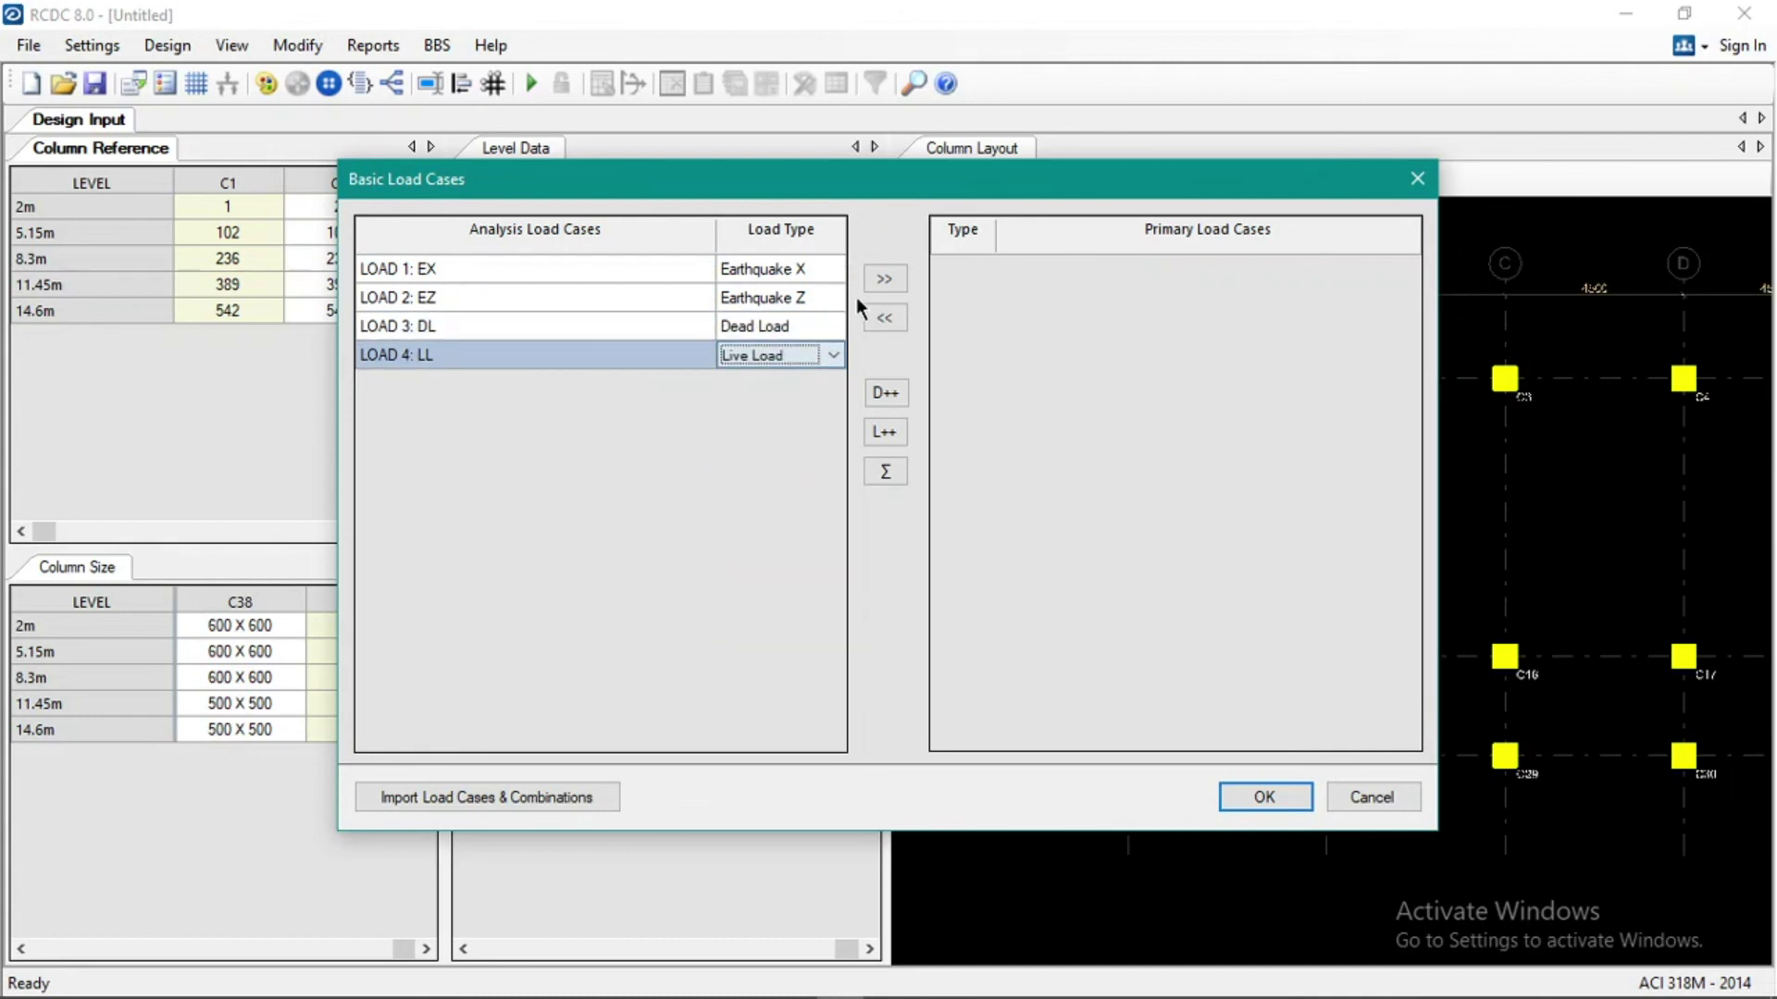
Transfer all four analysis load cases to the primary load cases and confirm them.
click(625, 279)
key(ctrl+a)
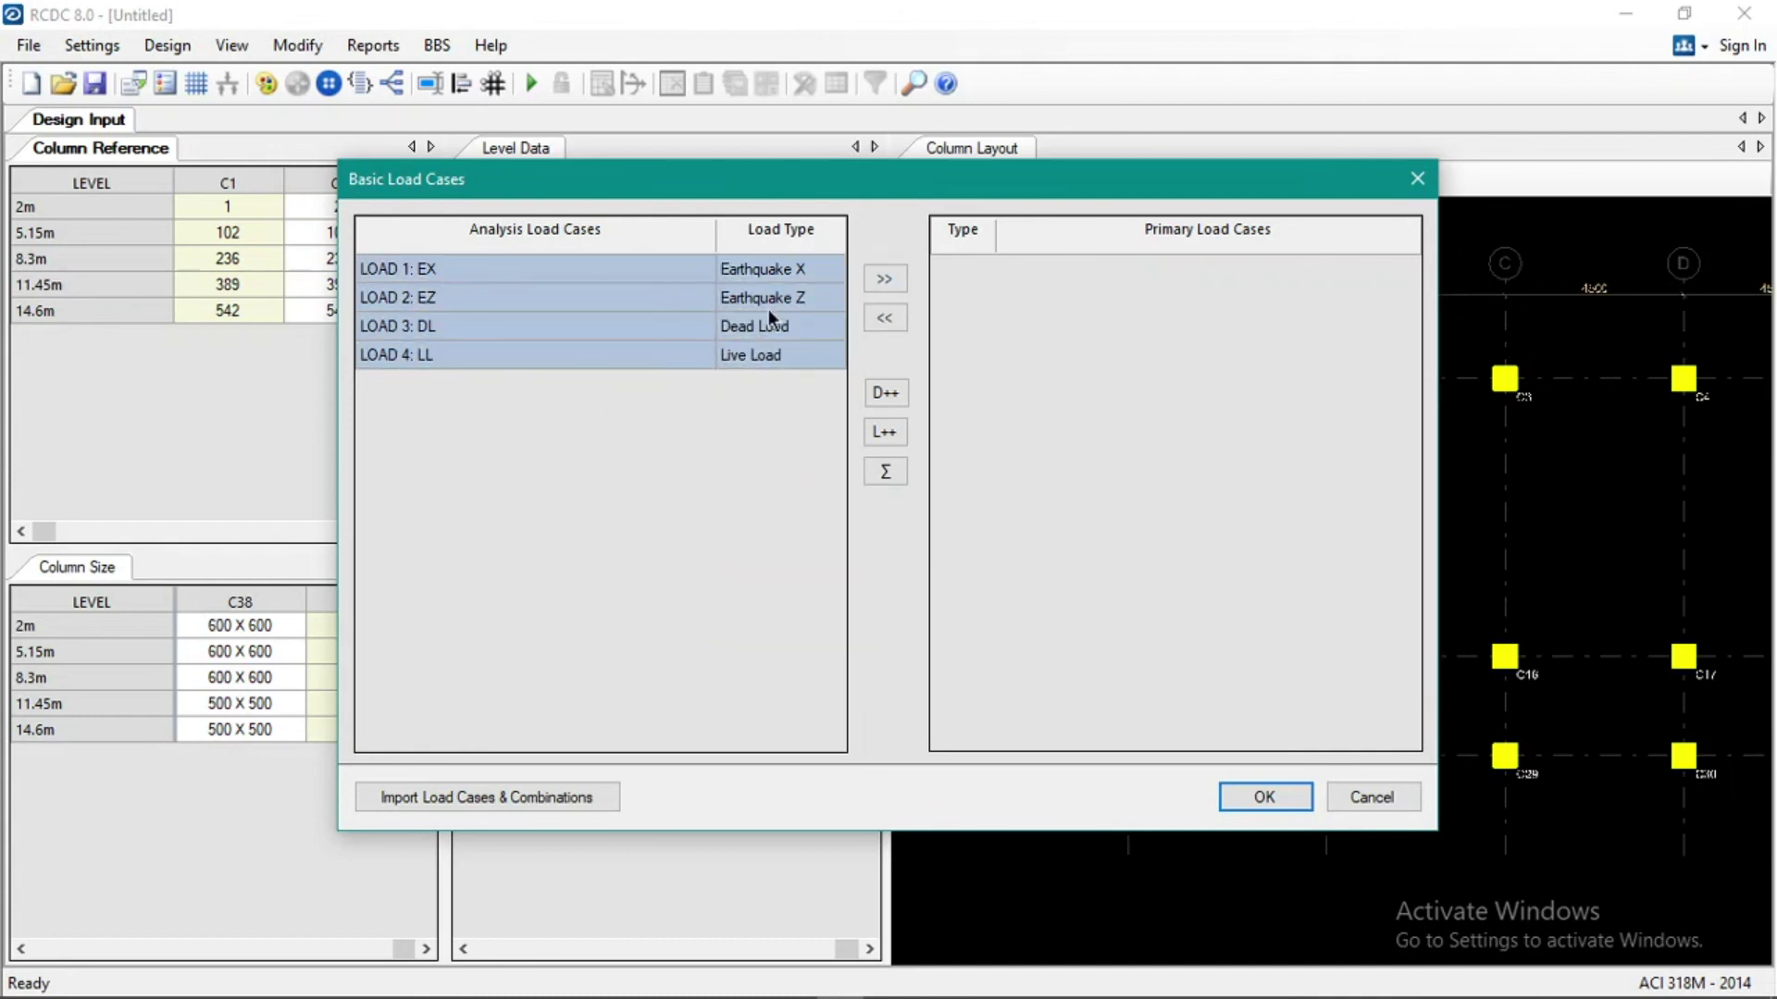
click(883, 279)
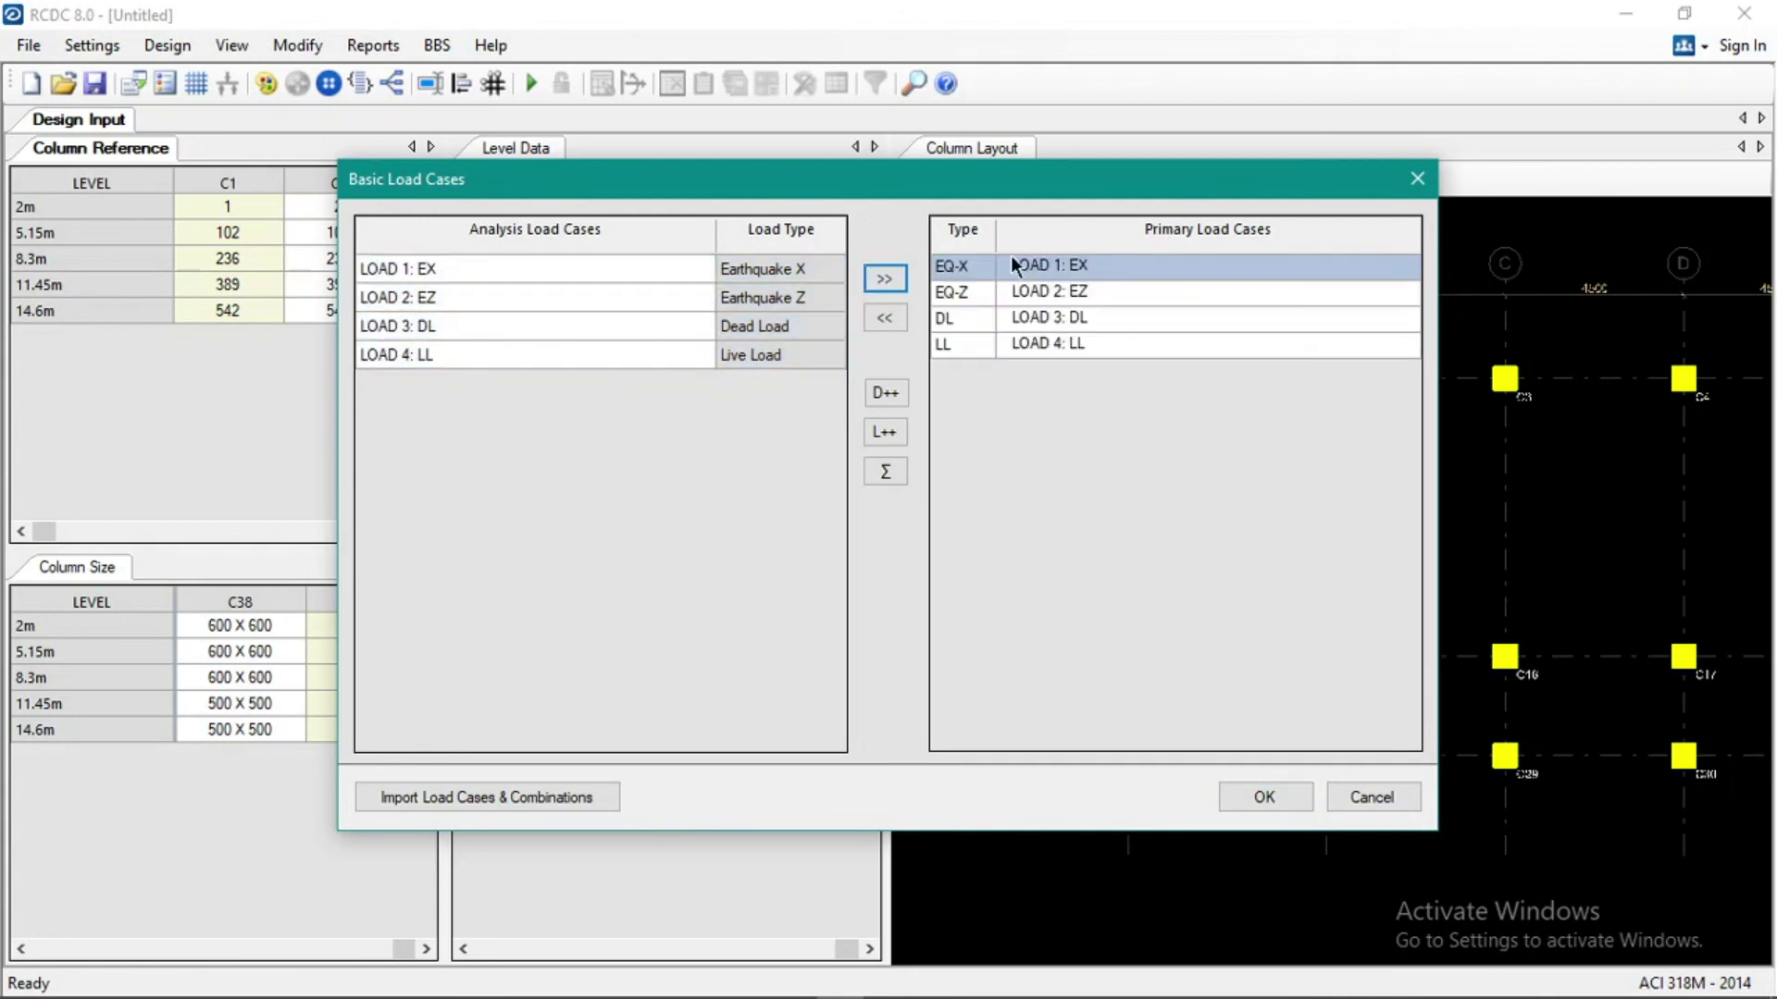
click(1294, 799)
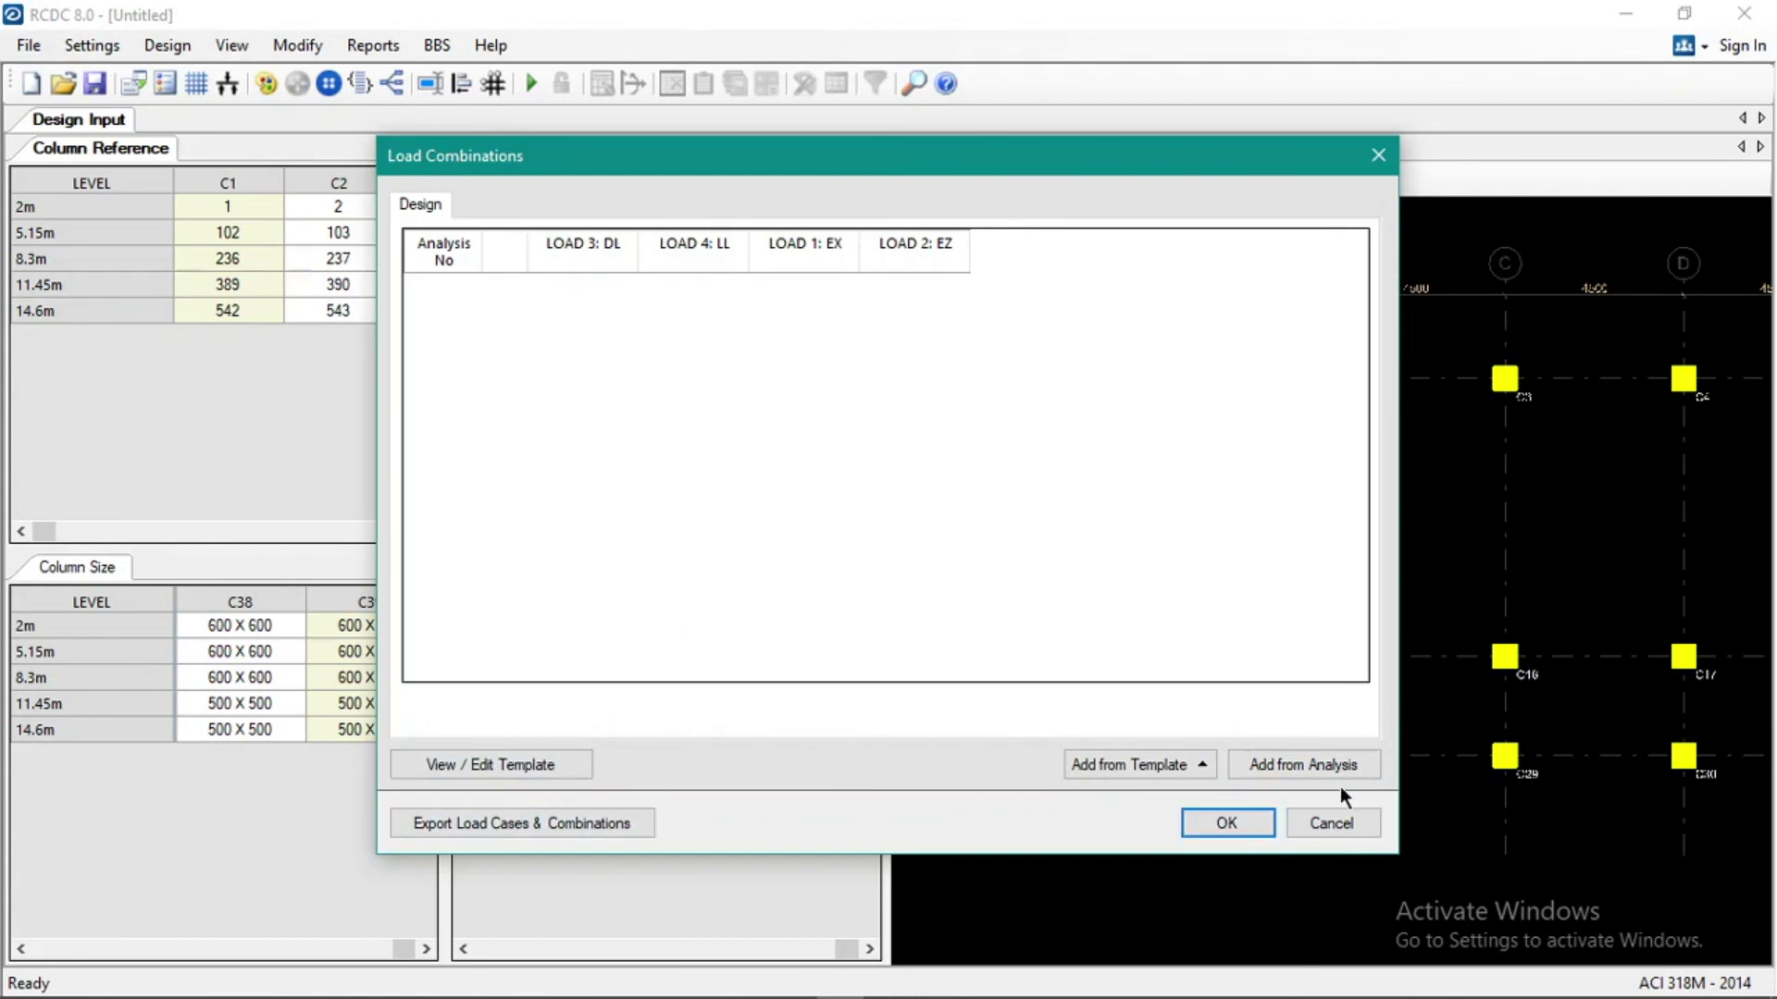
Add the load combinations from the analysis and review combinations 22 to 35.
click(1301, 760)
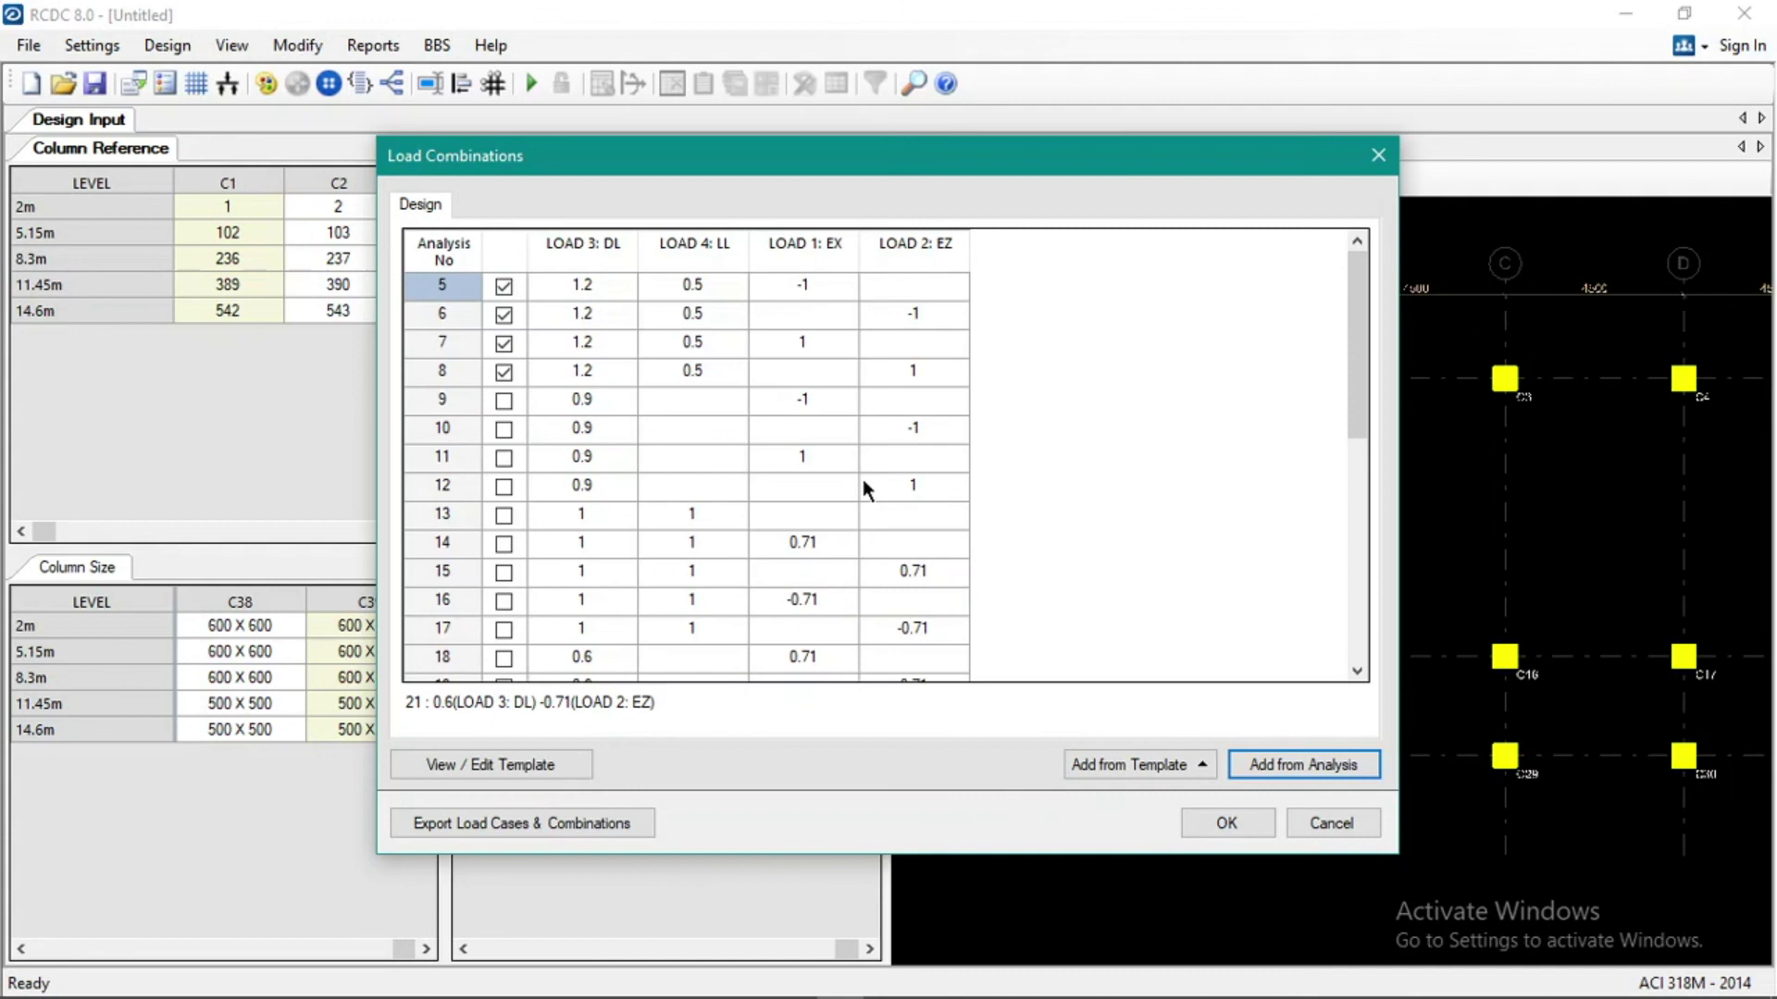
scroll(1134, 491, down, 6)
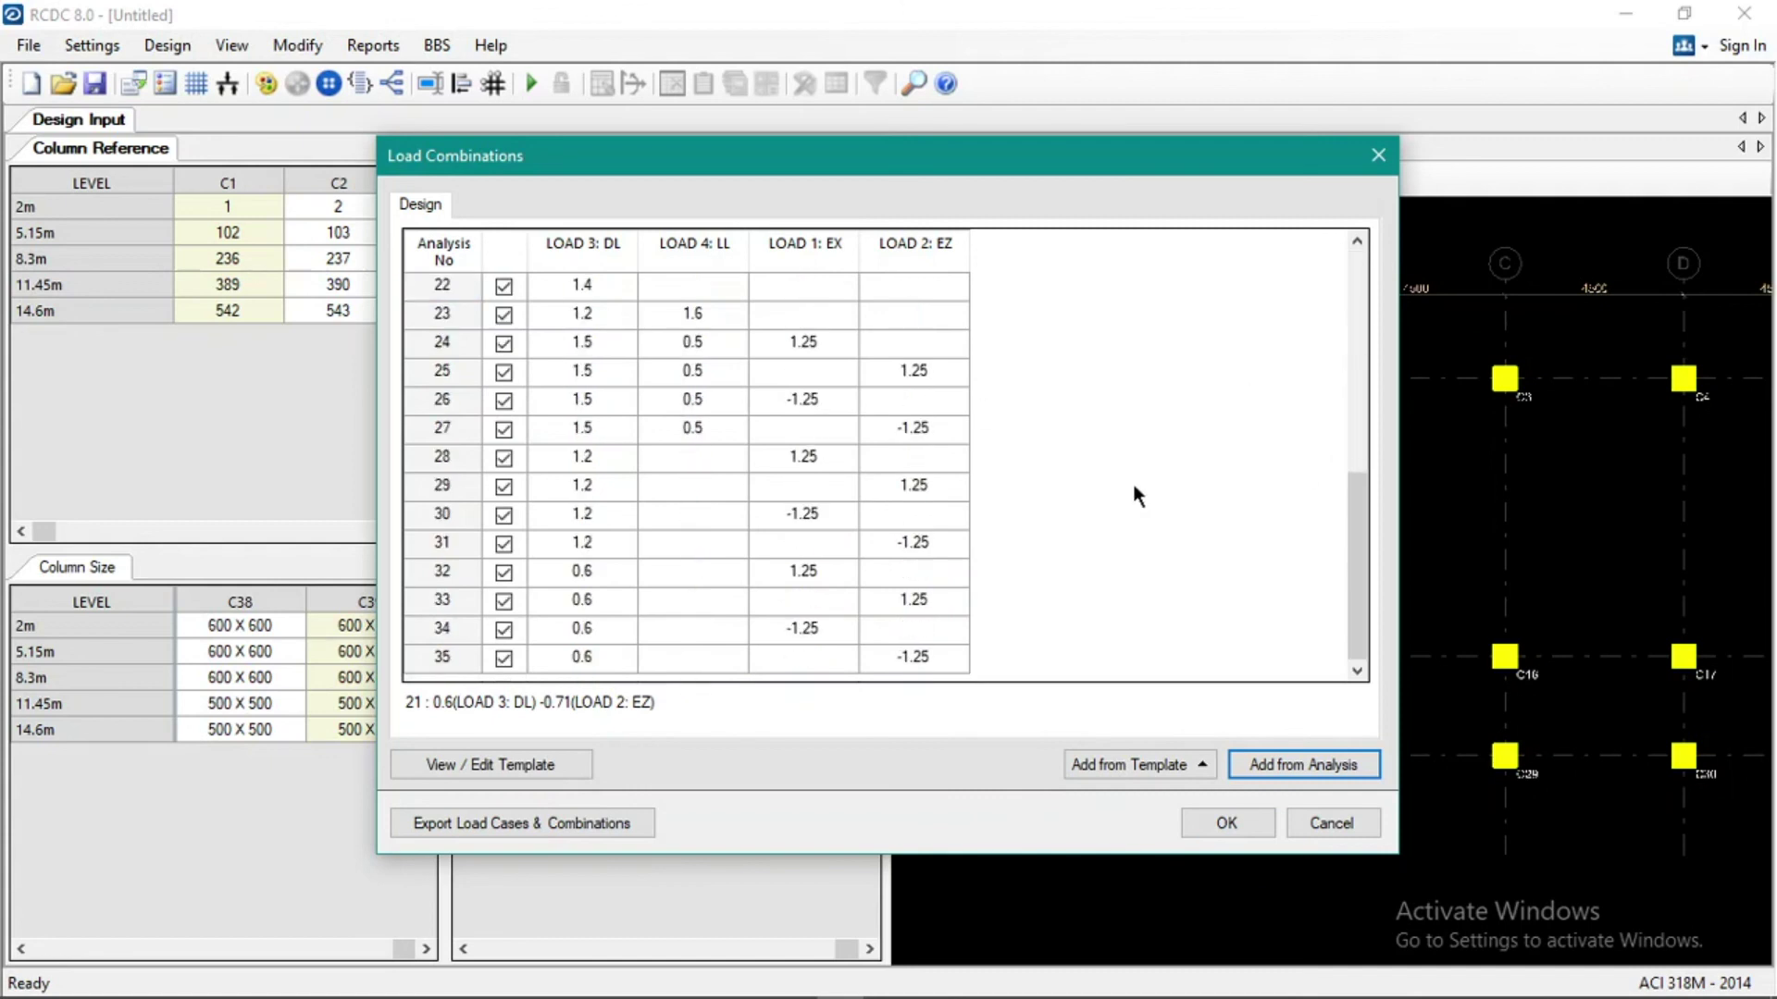
scroll(1133, 485, up, 3)
scroll(1133, 485, down, 3)
scroll(762, 456, up, 2)
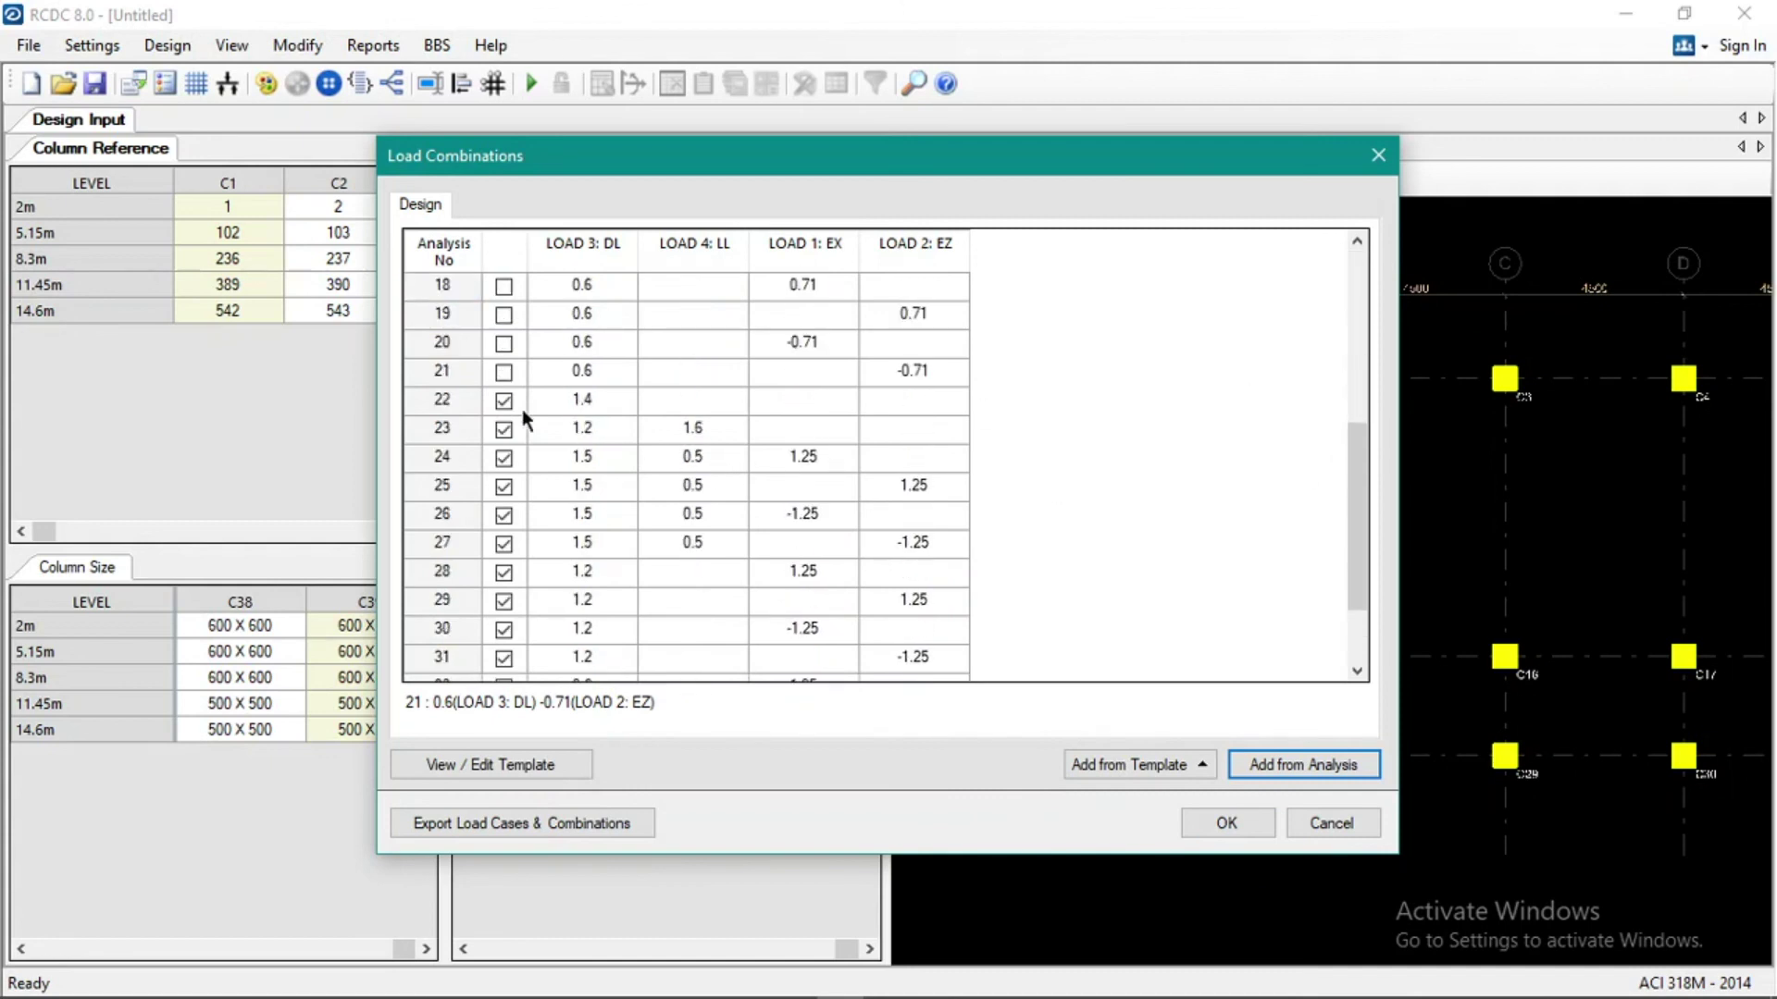
drag(478, 404, 464, 669)
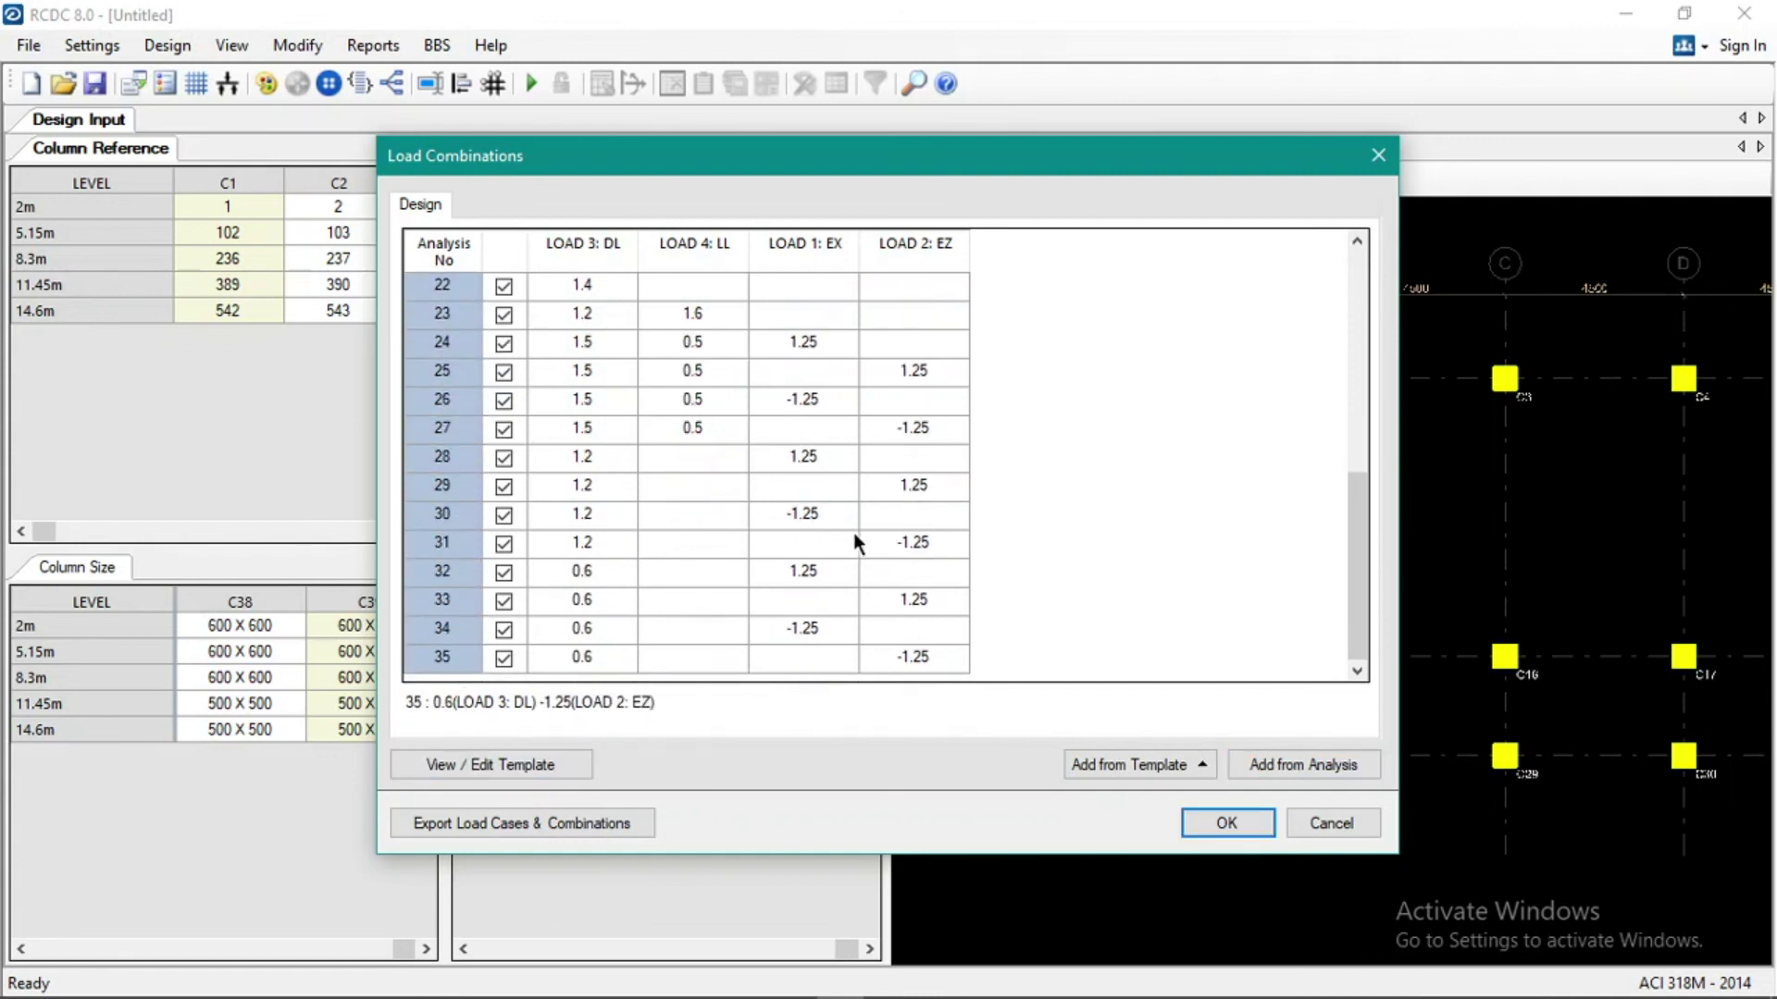
scroll(1004, 564, up, 2)
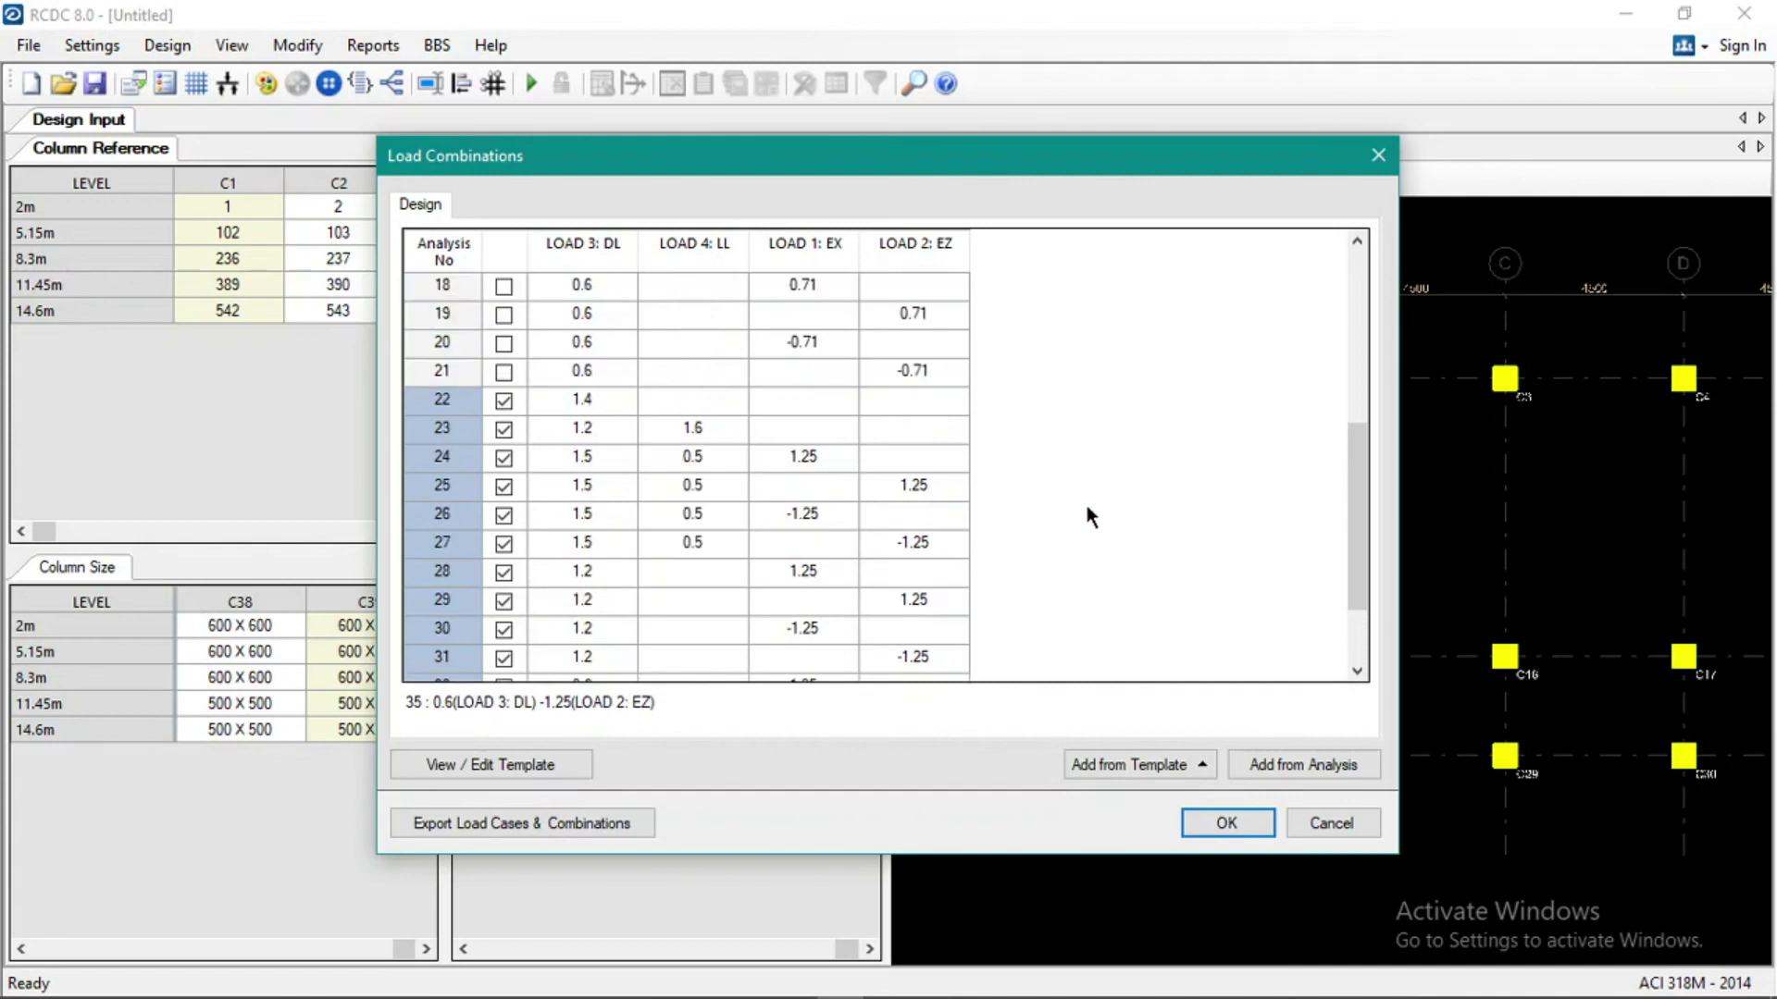
scroll(1086, 509, down, 2)
scroll(1074, 509, up, 8)
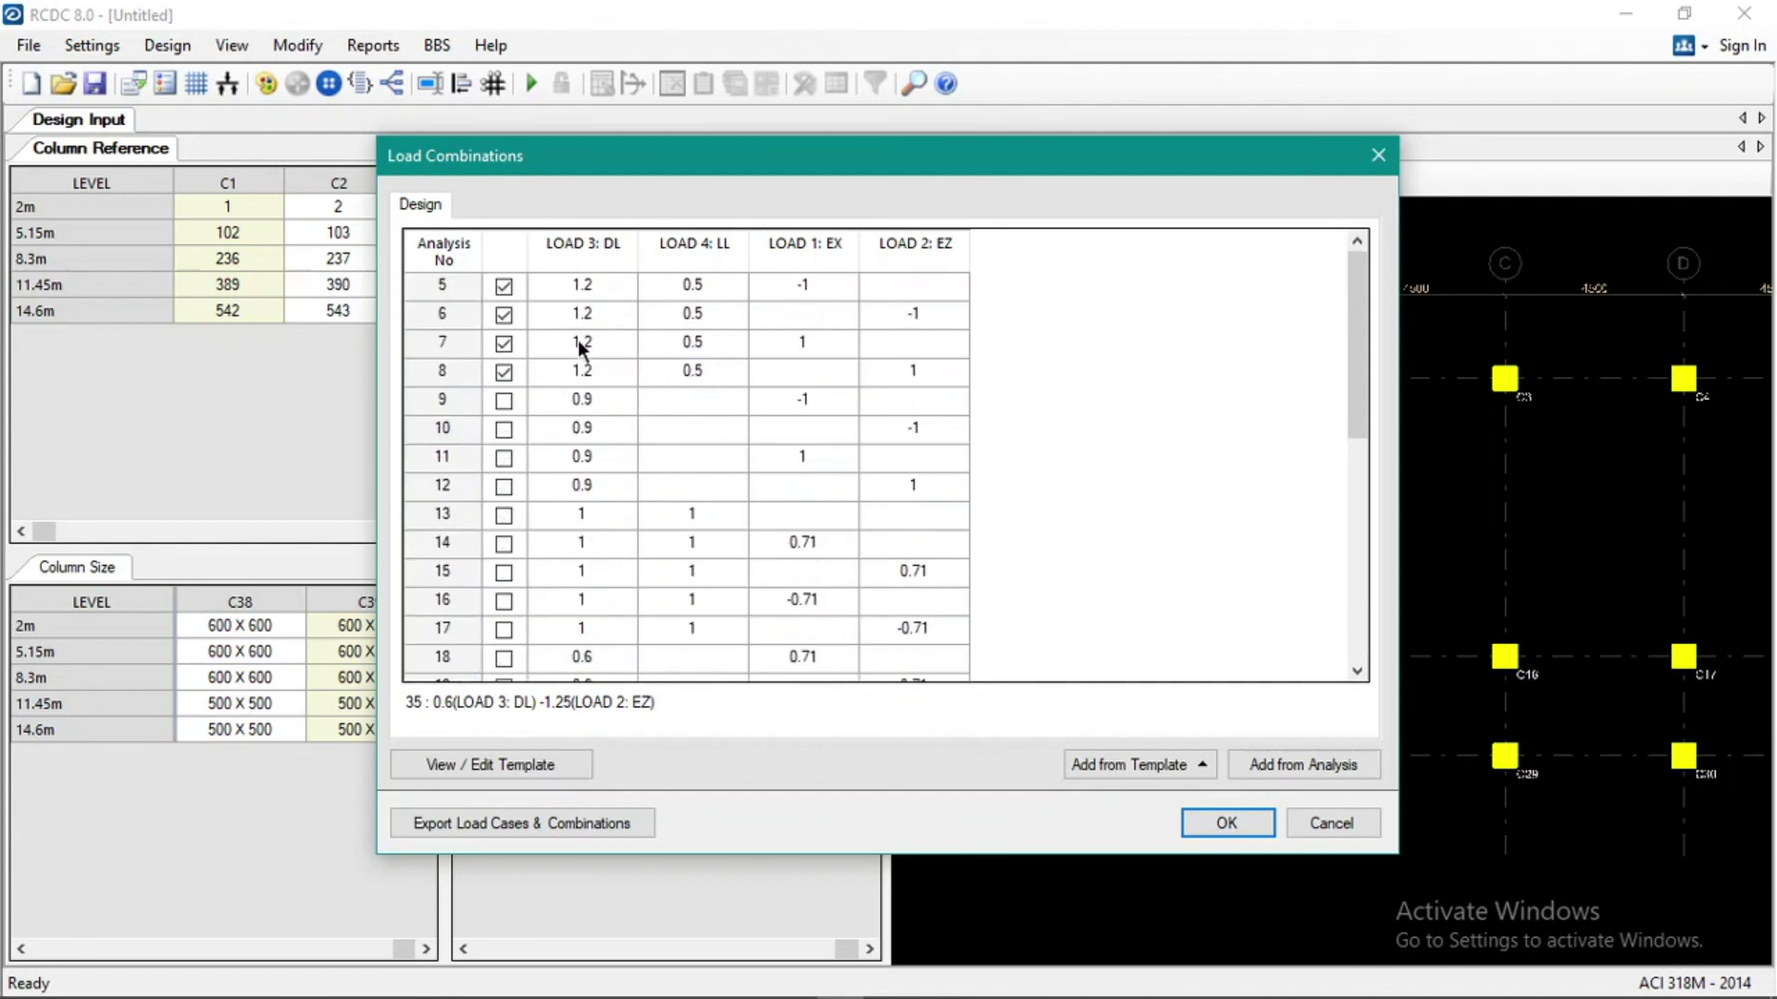
Exclude load combinations 5 to 8 from the design and apply the load combinations.
click(504, 287)
click(503, 316)
click(500, 345)
click(503, 373)
scroll(701, 390, down, 6)
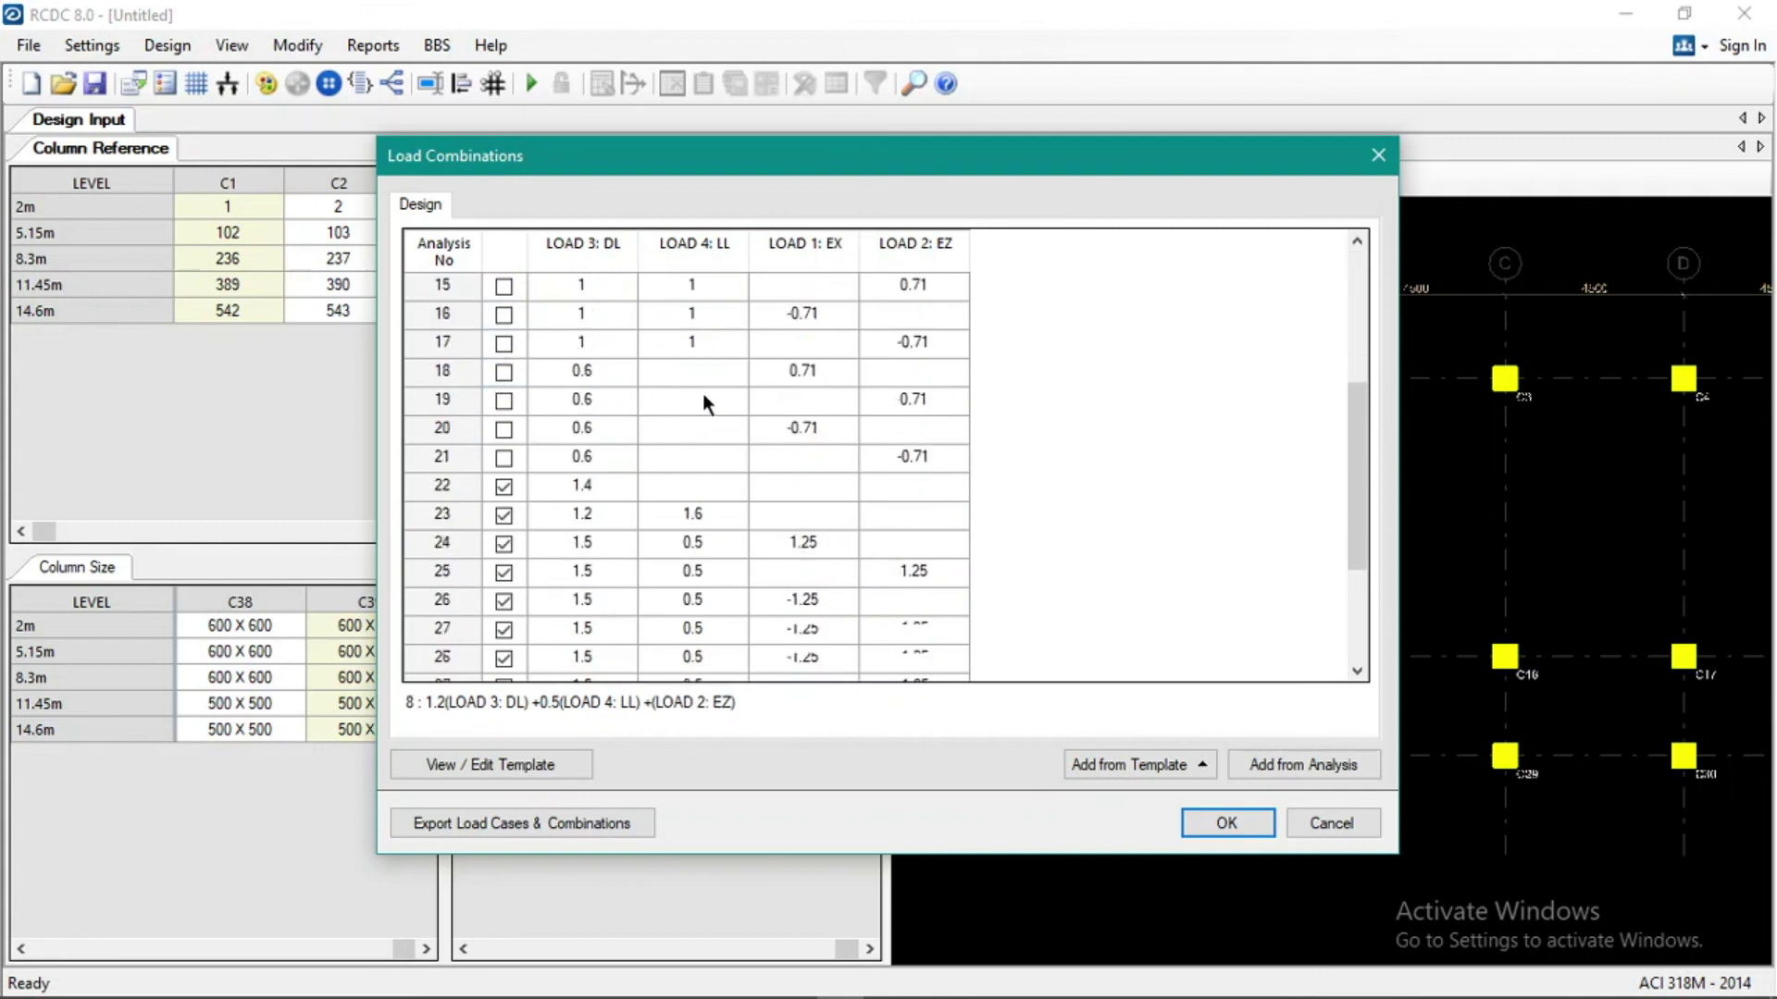
click(1219, 827)
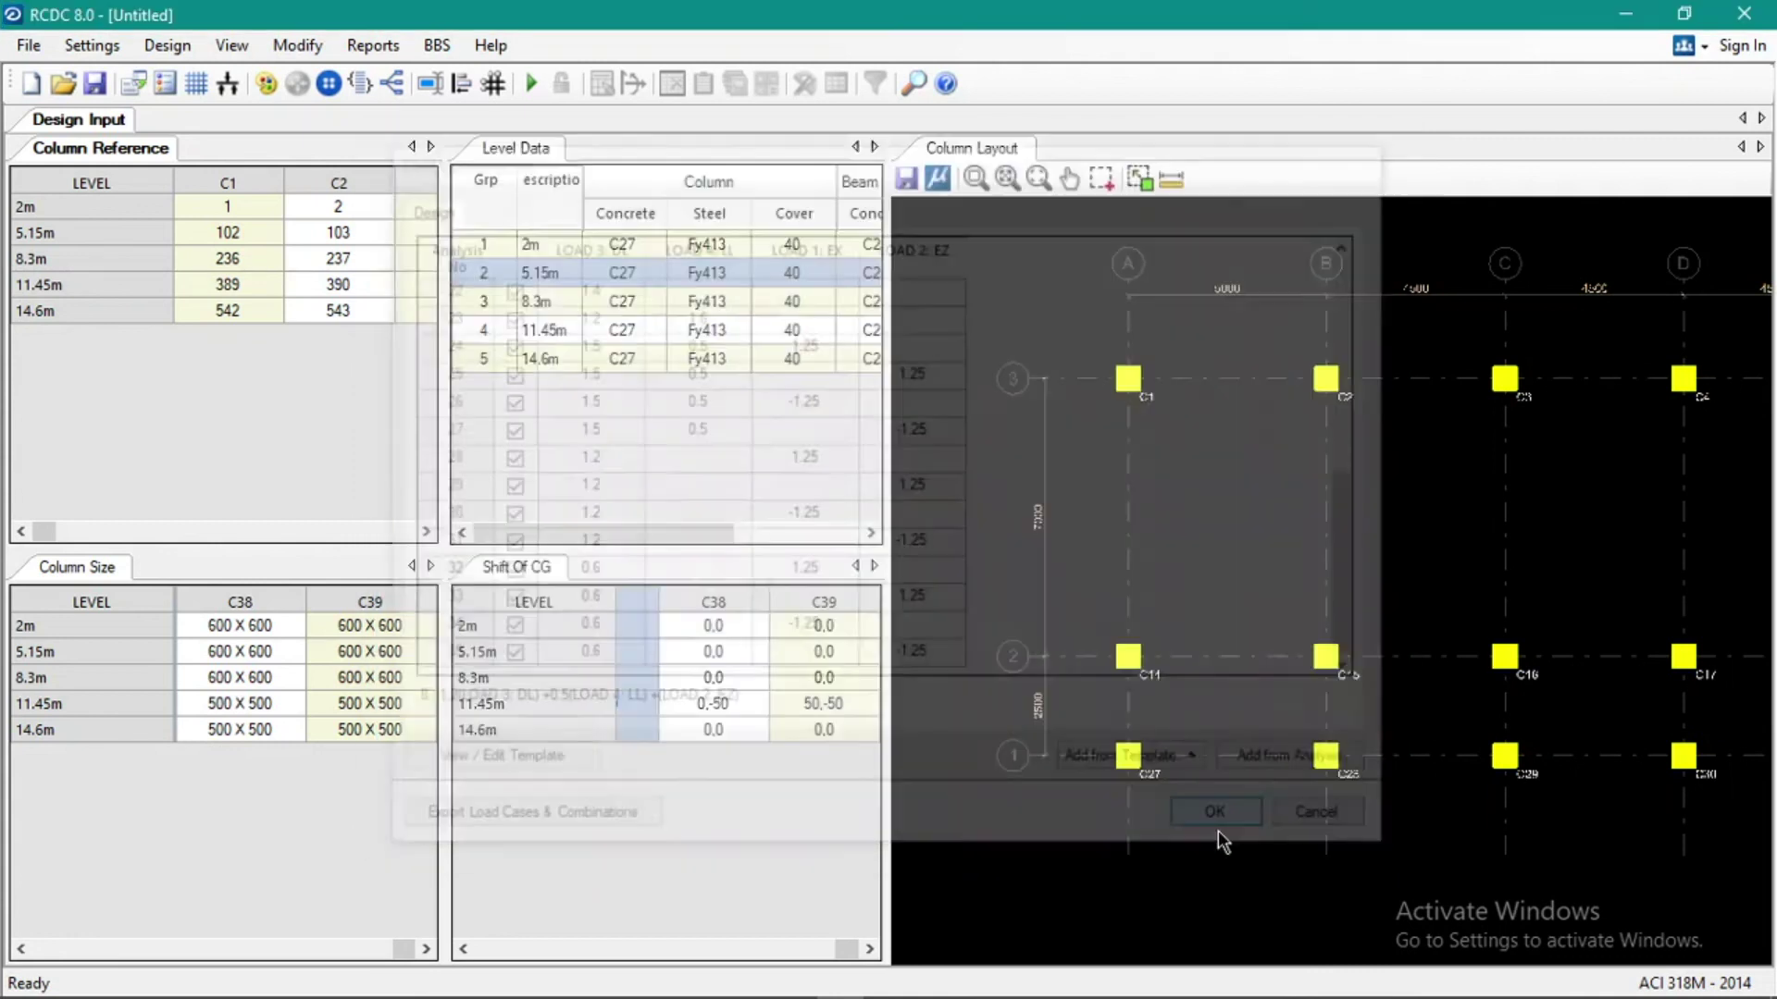
click(92, 45)
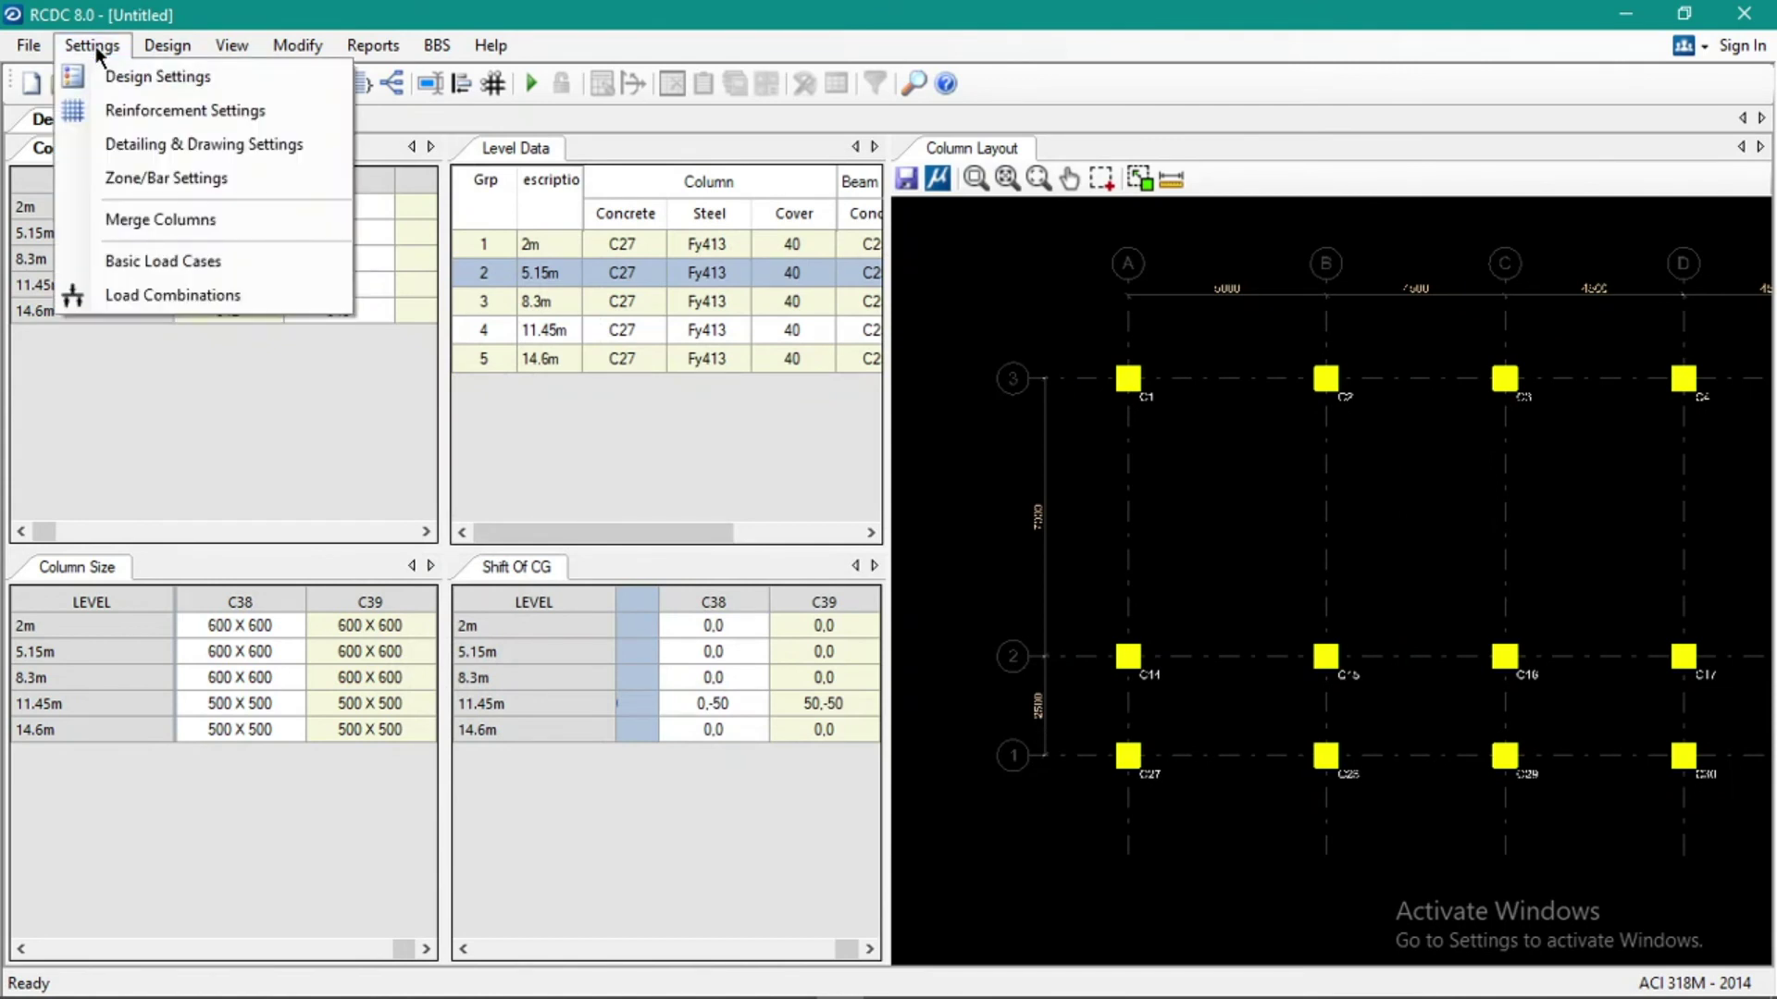
click(243, 113)
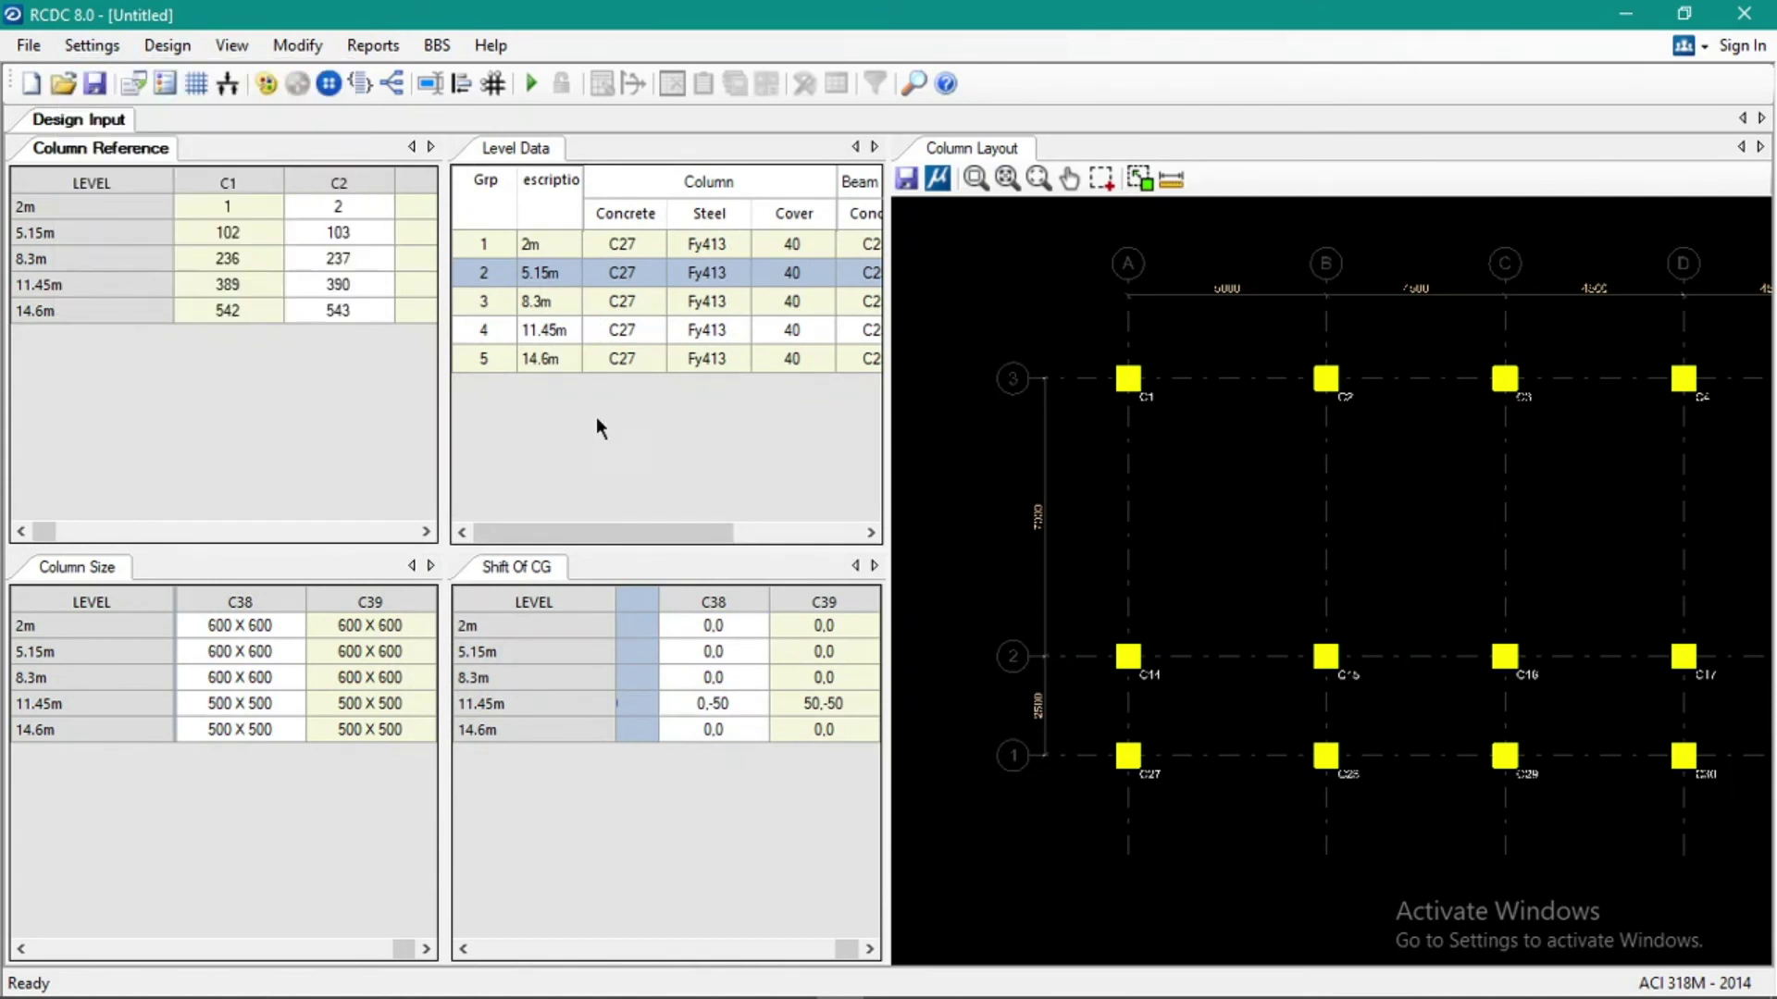